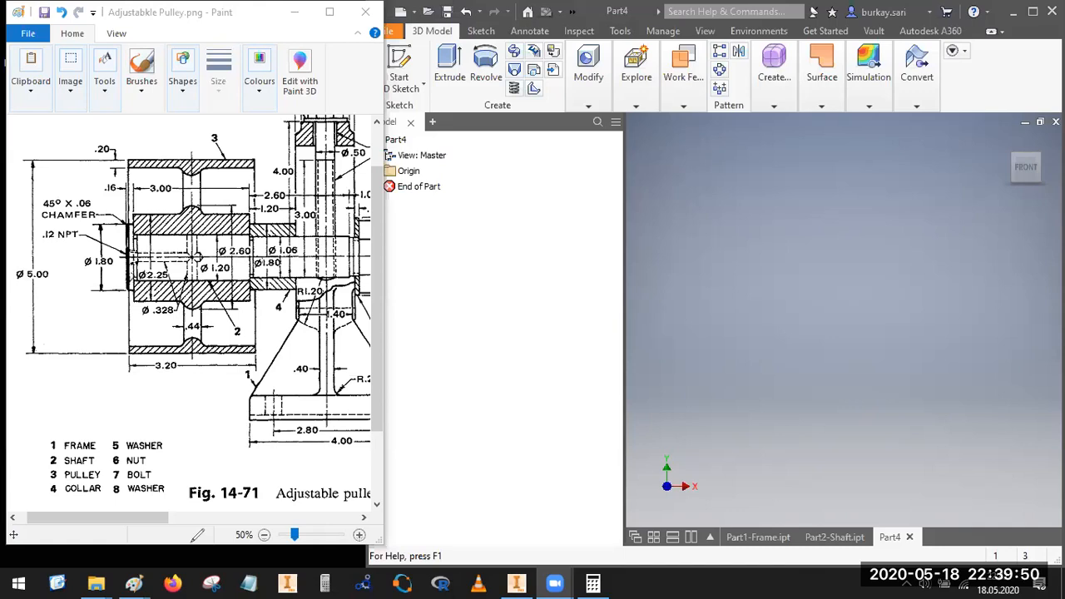
# Step: Examine the pulley's outline, central axis and bore in the section view of the reference drawing
pyautogui.moveTo(129, 359)
pyautogui.mouseDown()
pyautogui.moveTo(253, 334)
pyautogui.moveTo(264, 198)
pyautogui.mouseUp()
pyautogui.moveTo(226, 146)
pyautogui.mouseDown()
pyautogui.moveTo(105, 254)
pyautogui.moveTo(117, 377)
pyautogui.mouseUp()
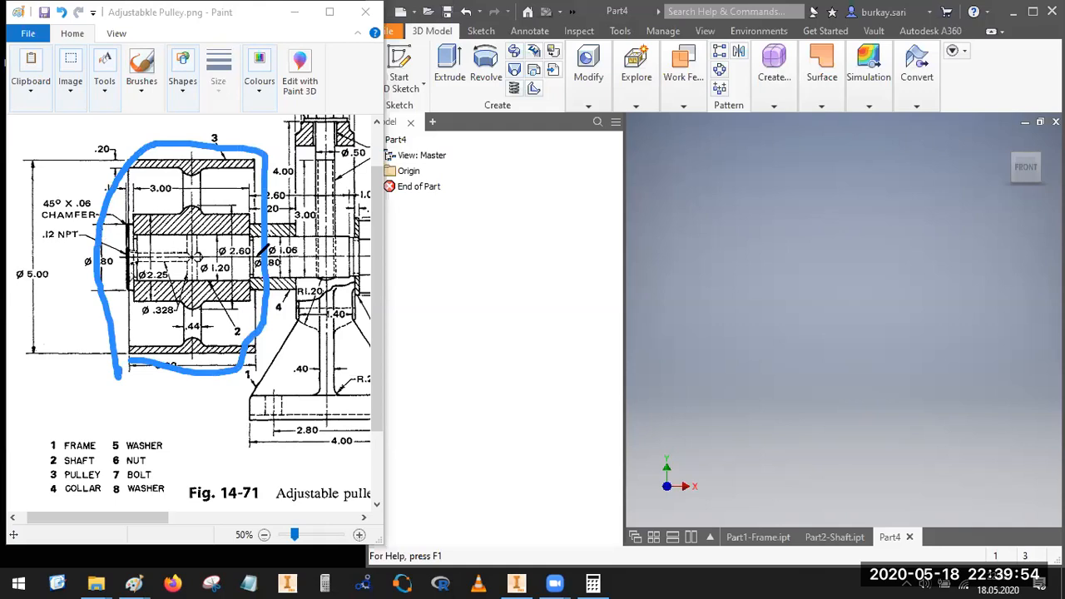
pyautogui.moveTo(100, 256); pyautogui.dragTo(279, 257)
pyautogui.moveTo(163, 274)
pyautogui.mouseDown()
pyautogui.moveTo(143, 291)
pyautogui.moveTo(142, 223)
pyautogui.mouseUp()
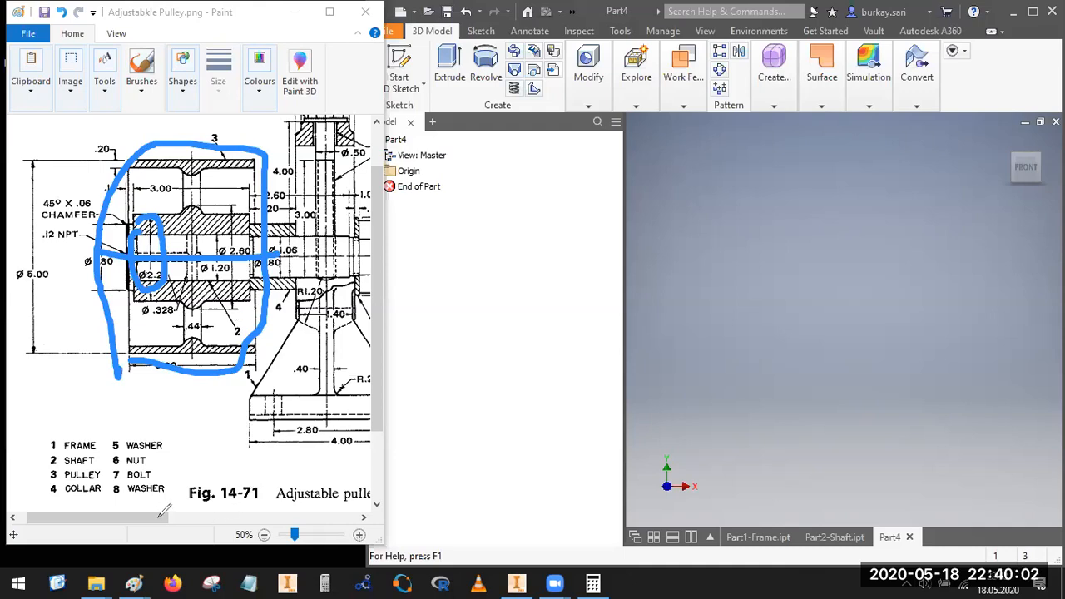
pyautogui.hotkey('ctrl', 'z')
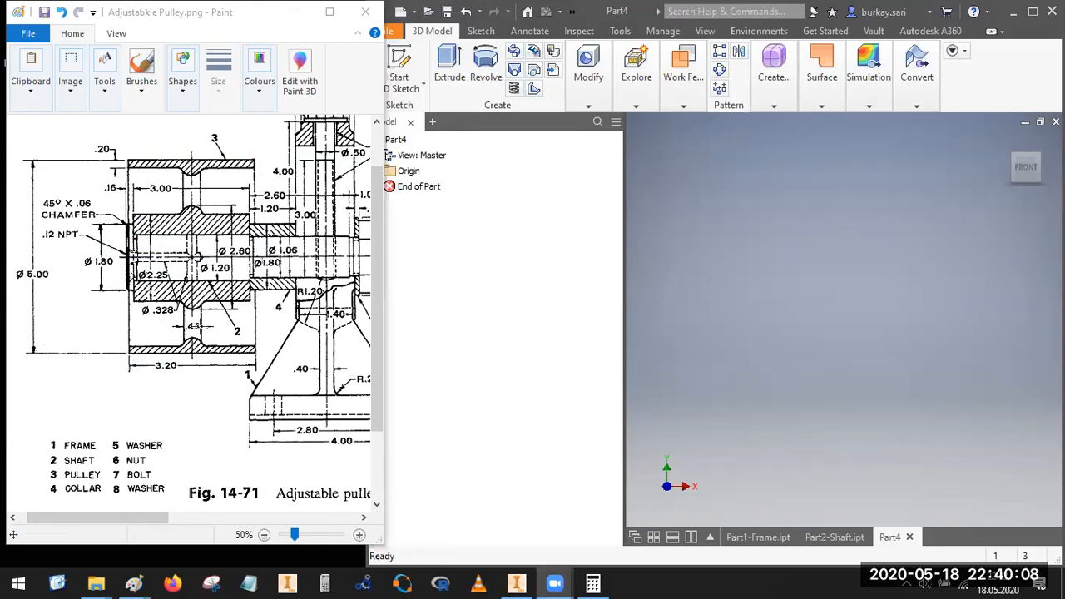
# Step: Compare the pulley's web areas in the section view with the three openings in the side view of the reference drawing
pyautogui.moveTo(193, 178)
pyautogui.mouseDown()
pyautogui.moveTo(193, 202)
pyautogui.moveTo(204, 184)
pyautogui.moveTo(191, 176)
pyautogui.mouseUp()
pyautogui.moveTo(184, 298)
pyautogui.mouseDown()
pyautogui.moveTo(185, 337)
pyautogui.moveTo(205, 322)
pyautogui.moveTo(185, 306)
pyautogui.mouseUp()
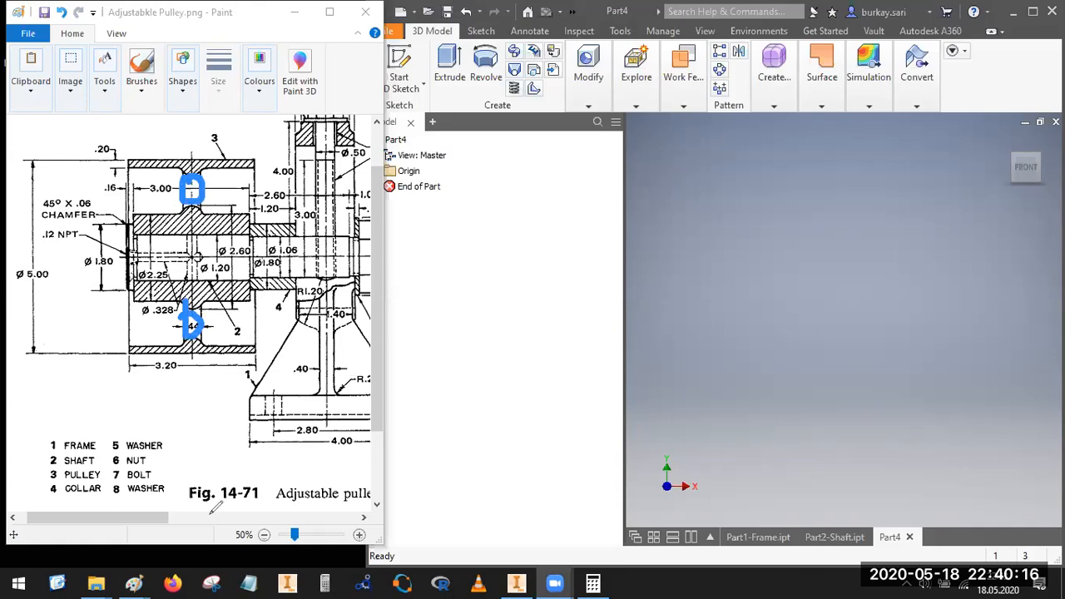
pyautogui.moveTo(167, 518); pyautogui.dragTo(321, 531)
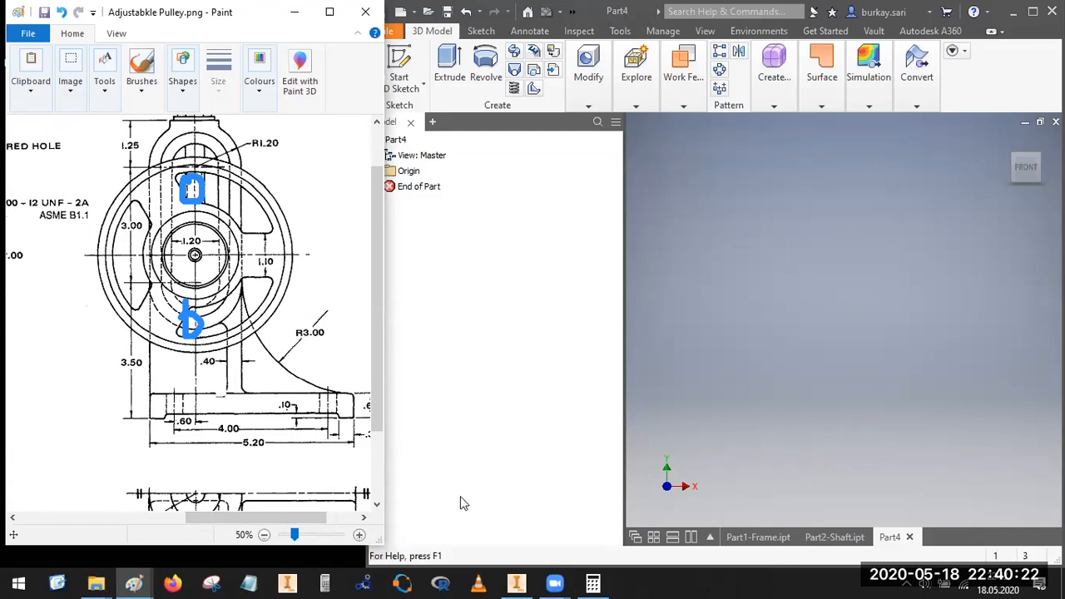
pyautogui.moveTo(192, 189)
pyautogui.mouseDown()
pyautogui.moveTo(198, 176)
pyautogui.moveTo(241, 181)
pyautogui.moveTo(268, 222)
pyautogui.moveTo(248, 225)
pyautogui.moveTo(198, 192)
pyautogui.moveTo(123, 233)
pyautogui.moveTo(129, 291)
pyautogui.moveTo(148, 302)
pyautogui.moveTo(152, 208)
pyautogui.moveTo(133, 198)
pyautogui.mouseUp()
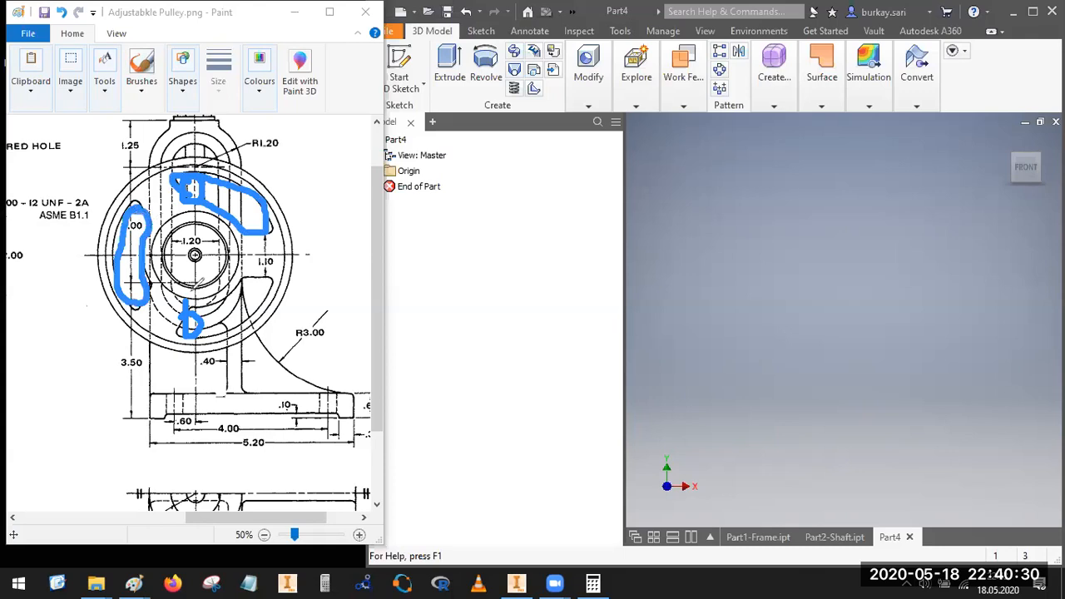
pyautogui.moveTo(187, 307)
pyautogui.mouseDown()
pyautogui.moveTo(275, 272)
pyautogui.moveTo(243, 323)
pyautogui.moveTo(171, 316)
pyautogui.mouseUp()
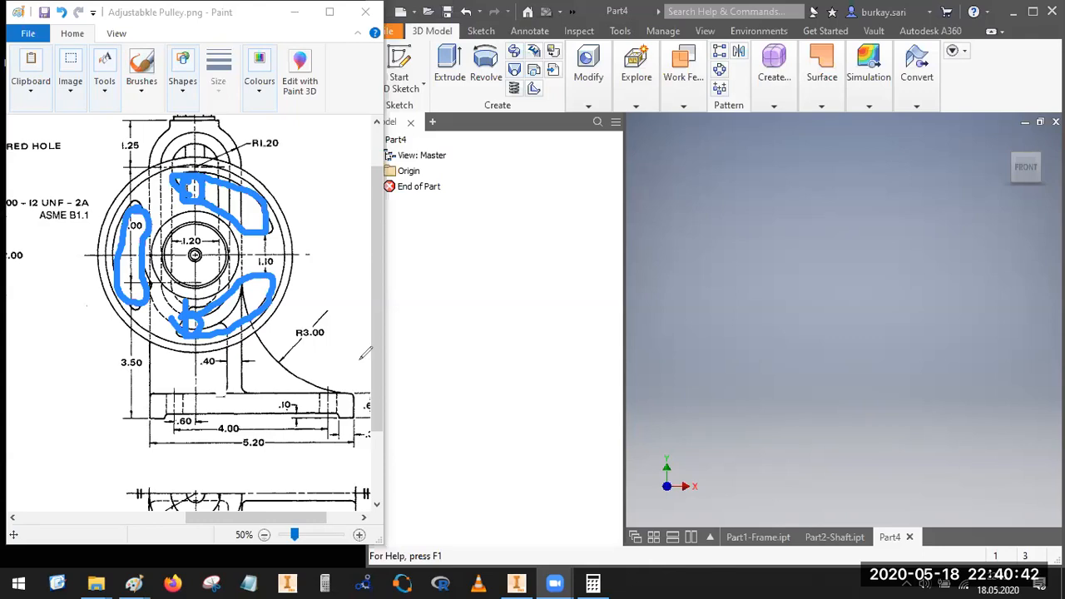
pyautogui.click(720, 92)
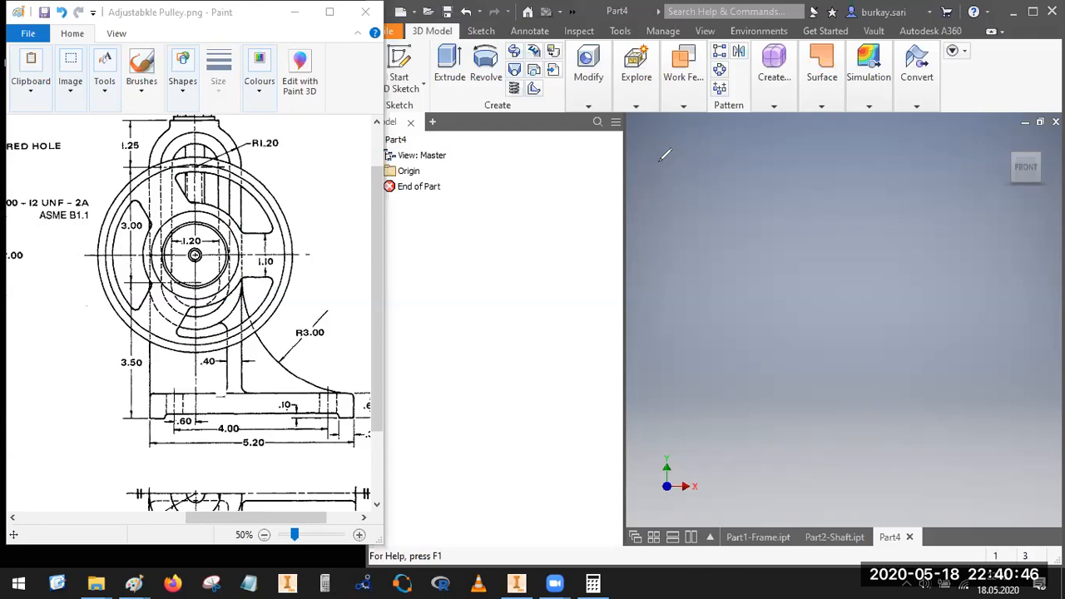
pyautogui.moveTo(261, 516); pyautogui.dragTo(119, 516)
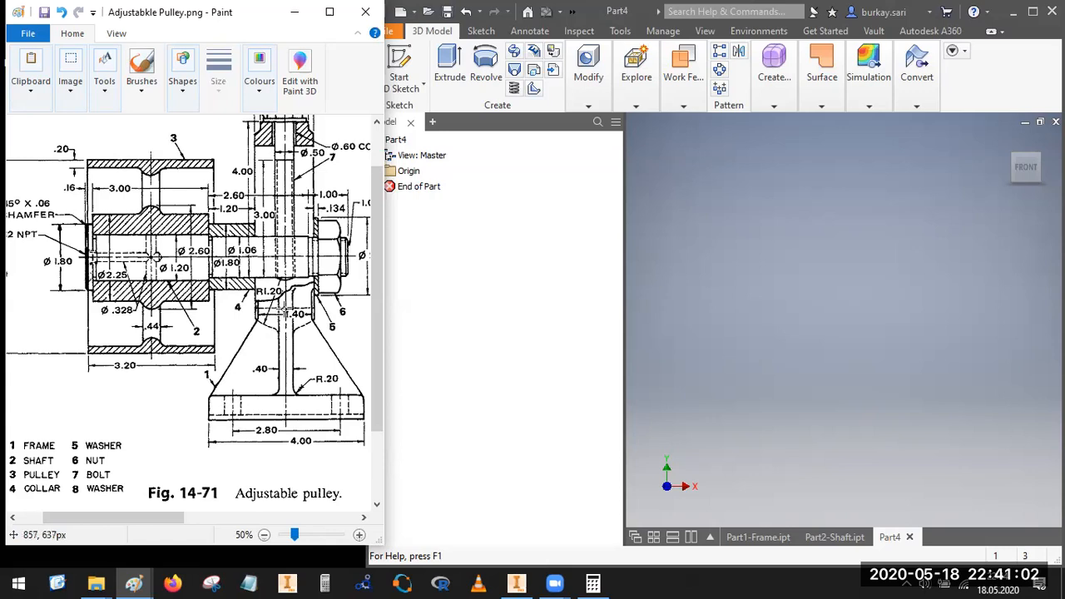
# Step: Switch to Inventor and save the new part as Part3-Pulley in the Adjustable Pulley folder
pyautogui.click(406, 185)
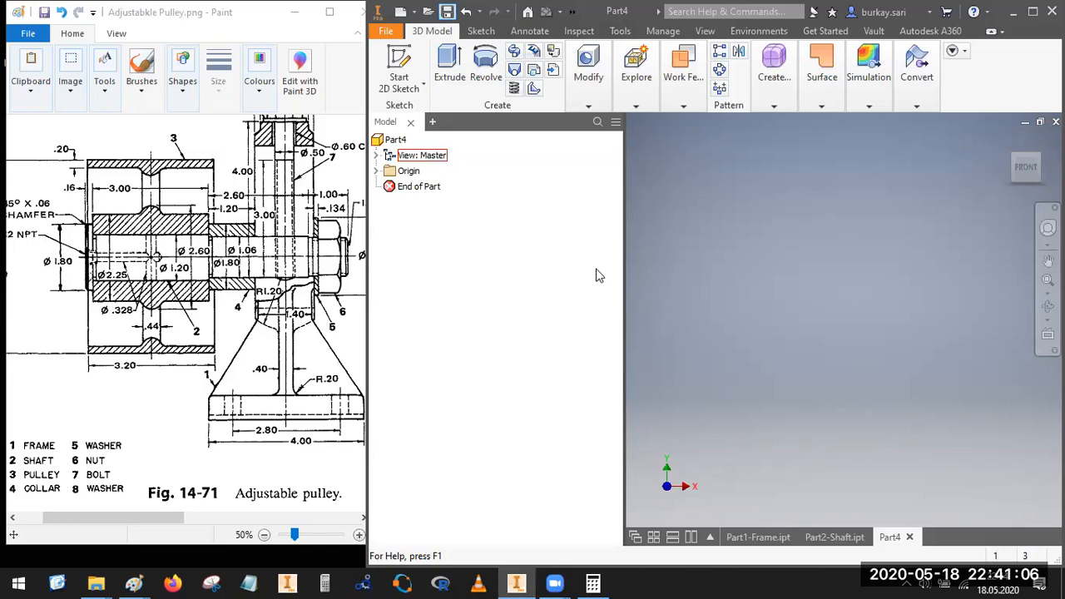
pyautogui.hotkey('ctrl', 's')
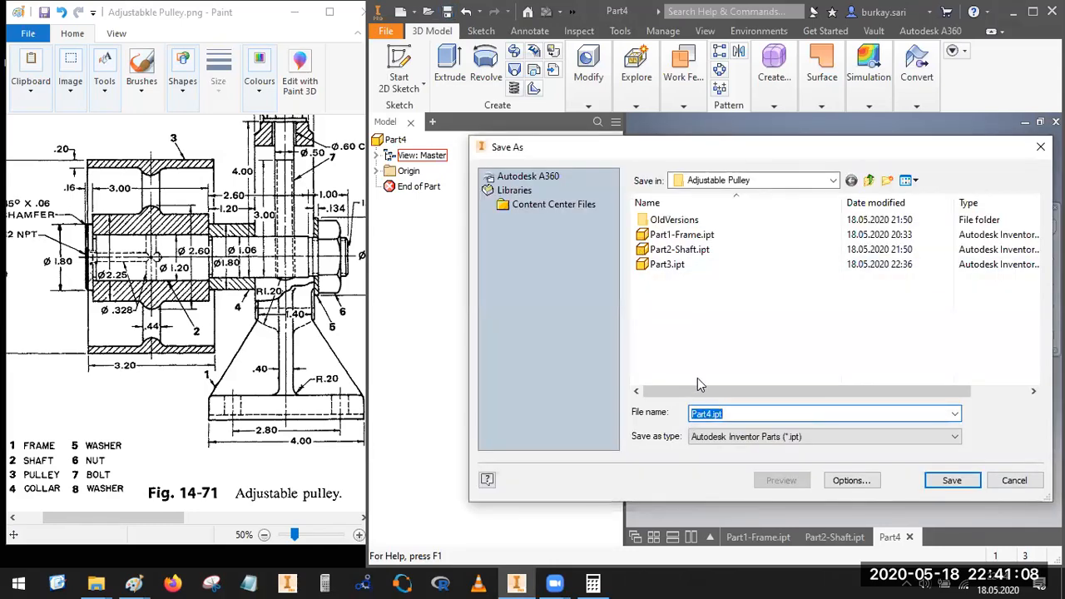
pyautogui.click(731, 416)
pyautogui.press('BackSpace')
pyautogui.press('BackSpace')
pyautogui.press('BackSpace')
pyautogui.press('BackSpace')
pyautogui.write('3')
pyautogui.press('BackSpace')
pyautogui.press('BackSpace')
pyautogui.write('3-Pulley')
pyautogui.press('Return')
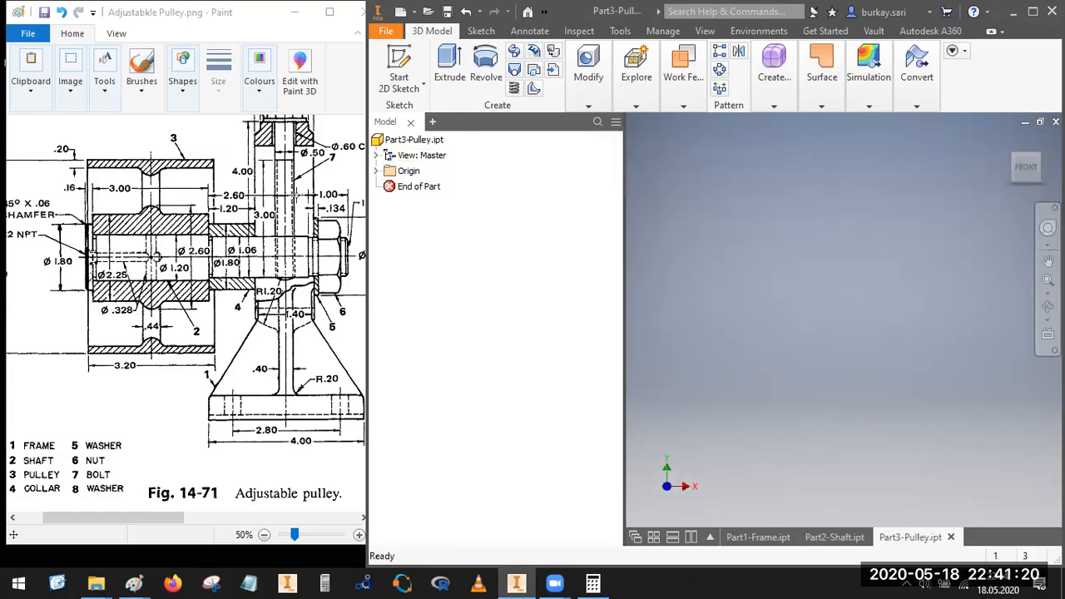
# Step: Make the origin's center point and XY plane visible
pyautogui.click(377, 171)
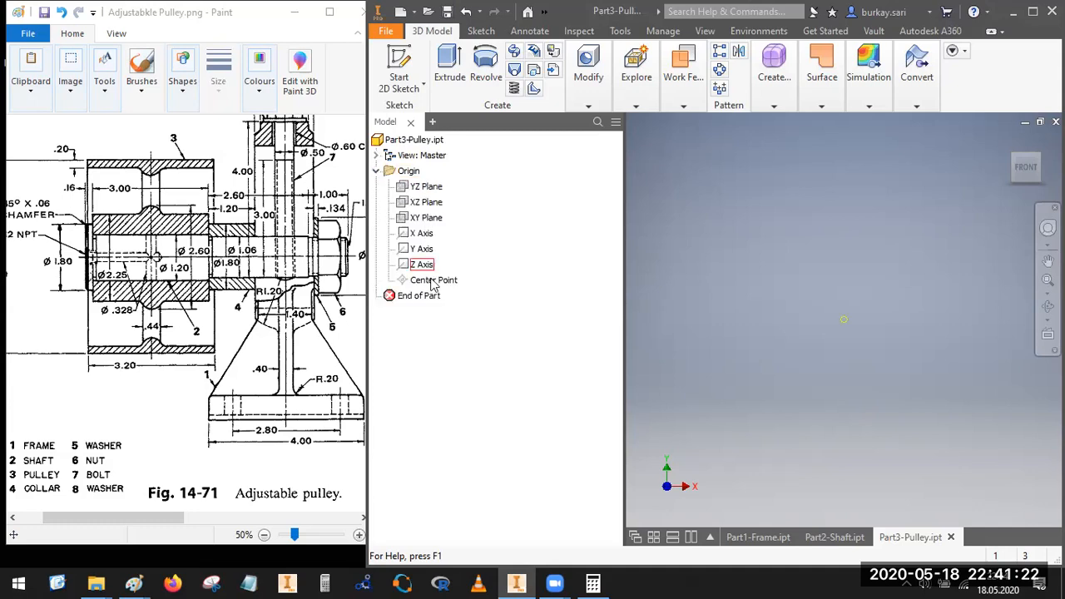
pyautogui.rightClick(428, 281)
pyautogui.click(423, 219)
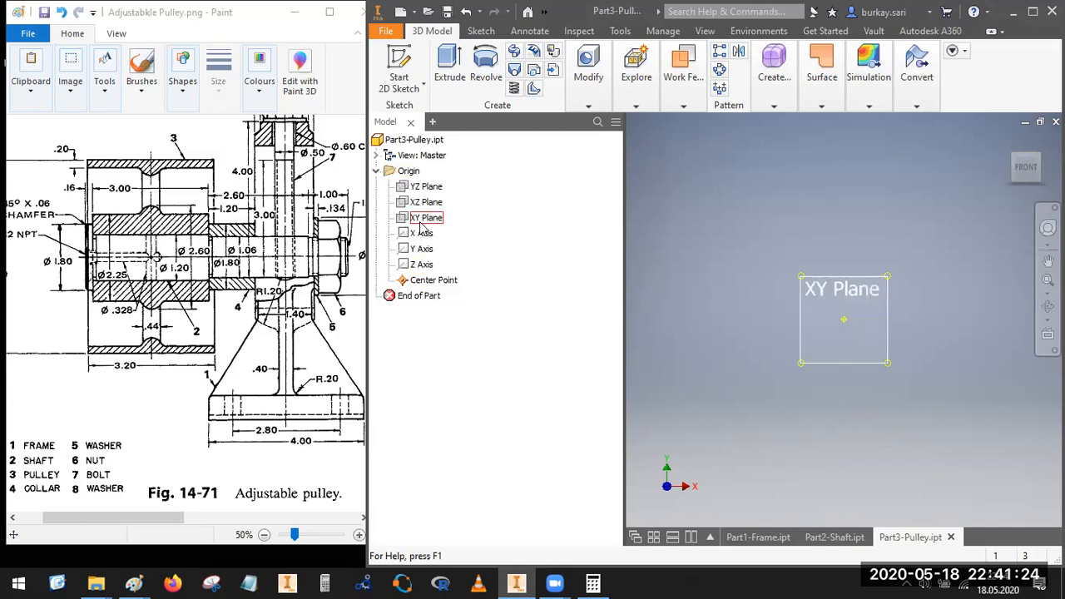
pyautogui.rightClick(423, 220)
pyautogui.click(471, 316)
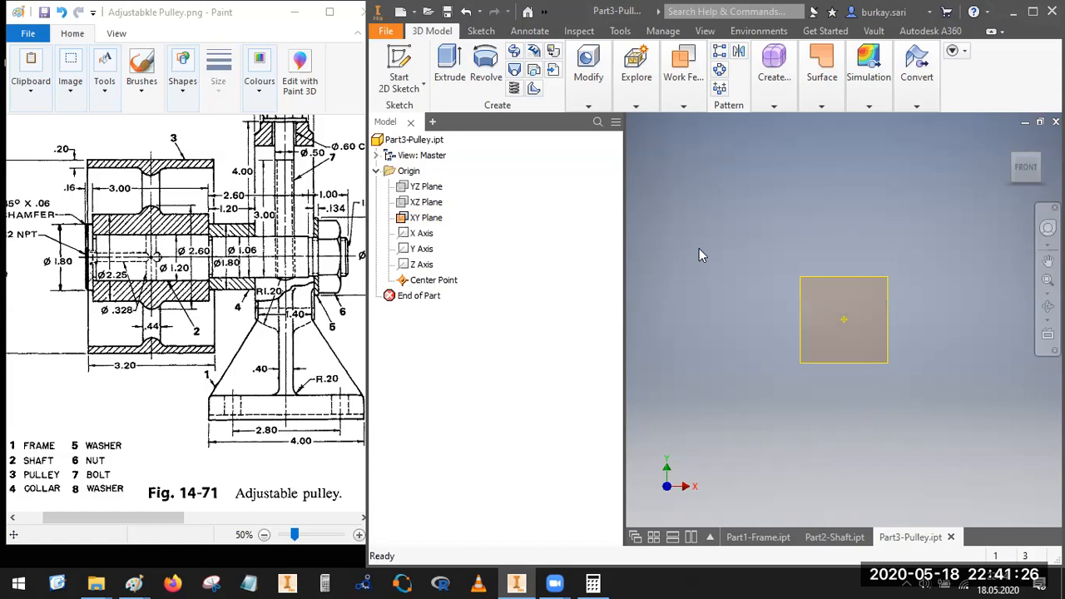
# Step: Start a 2D sketch on the XY plane and draw a horizontal line about 2 in long above the origin
pyautogui.click(398, 70)
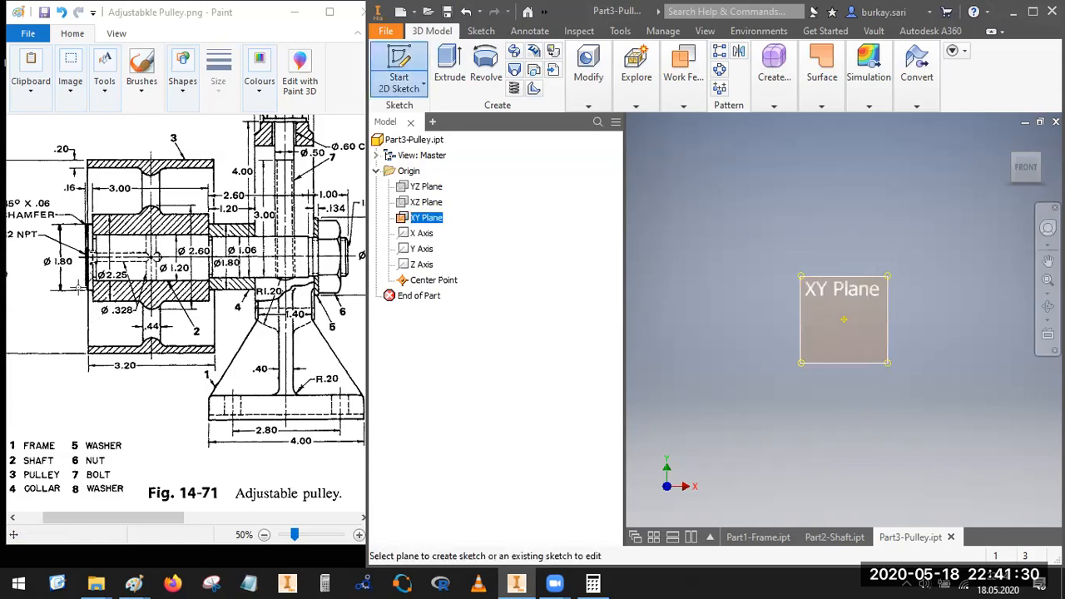
pyautogui.click(831, 322)
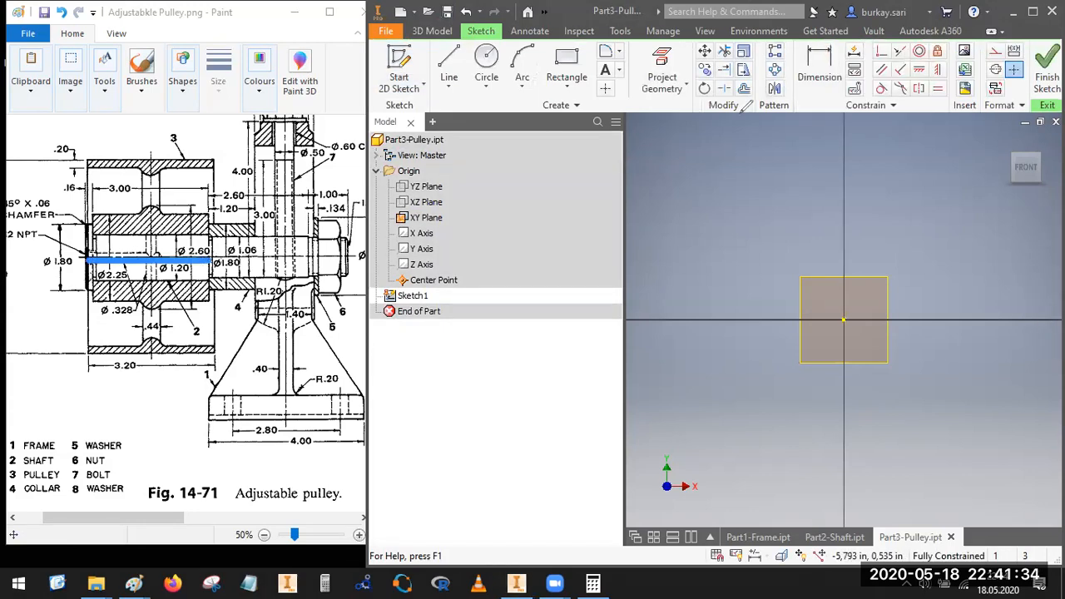
pyautogui.press('l')
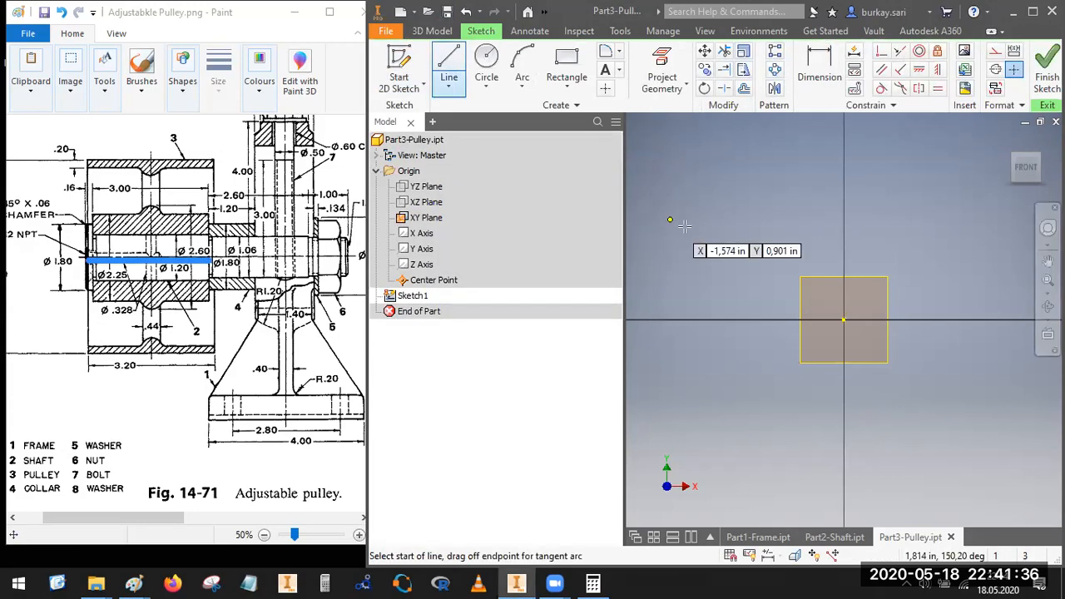
pyautogui.click(690, 229)
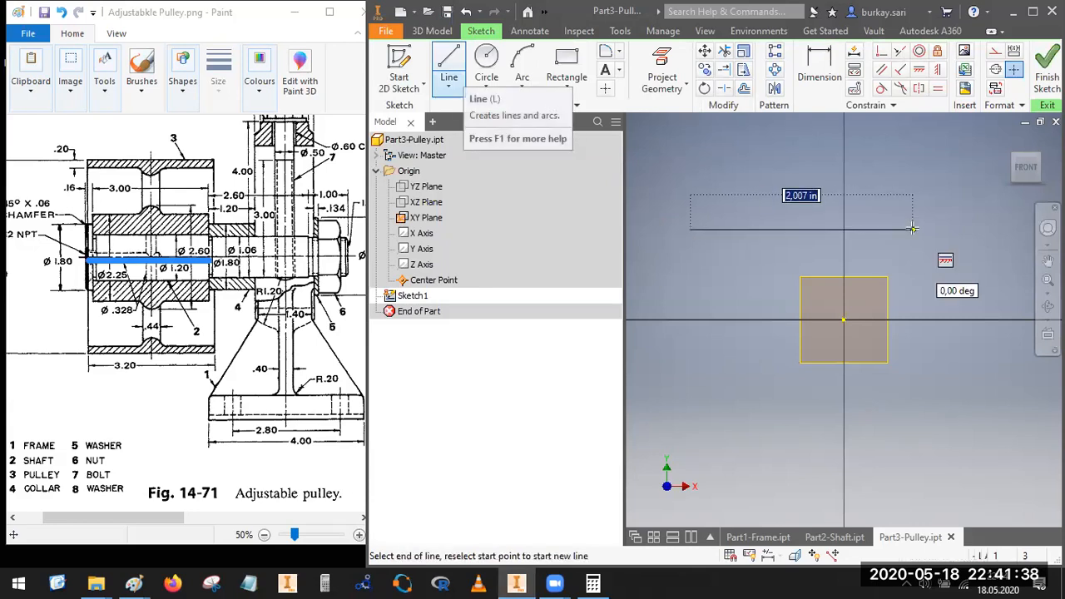
pyautogui.click(913, 230)
pyautogui.press('Escape')
# Step: Convert the horizontal line to a centerline and make its midpoint coincident with the sketch origin
pyautogui.rightClick(803, 229)
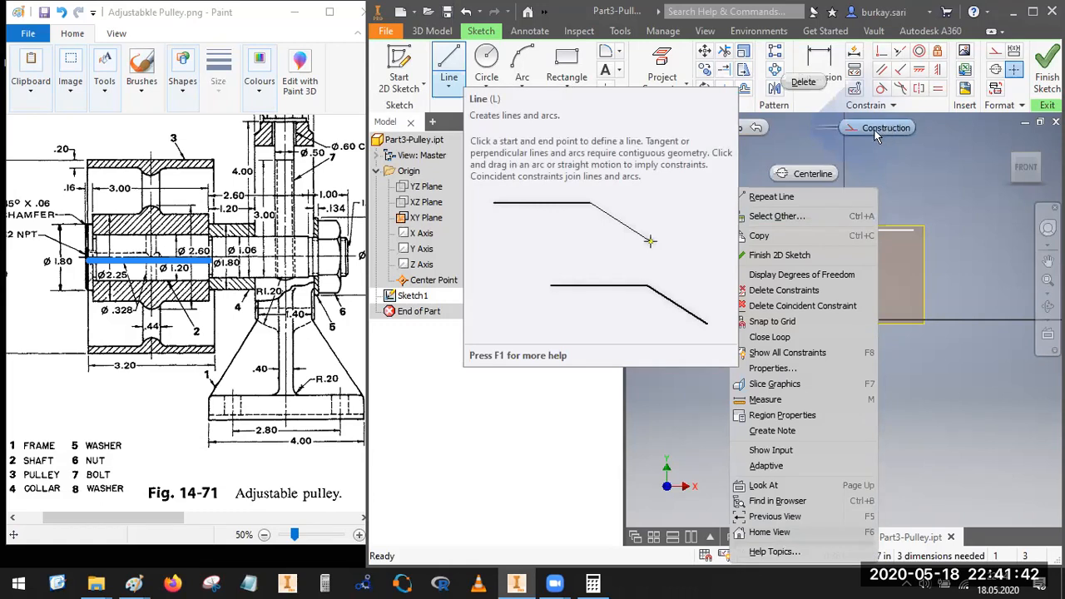
pyautogui.click(875, 133)
pyautogui.rightClick(818, 229)
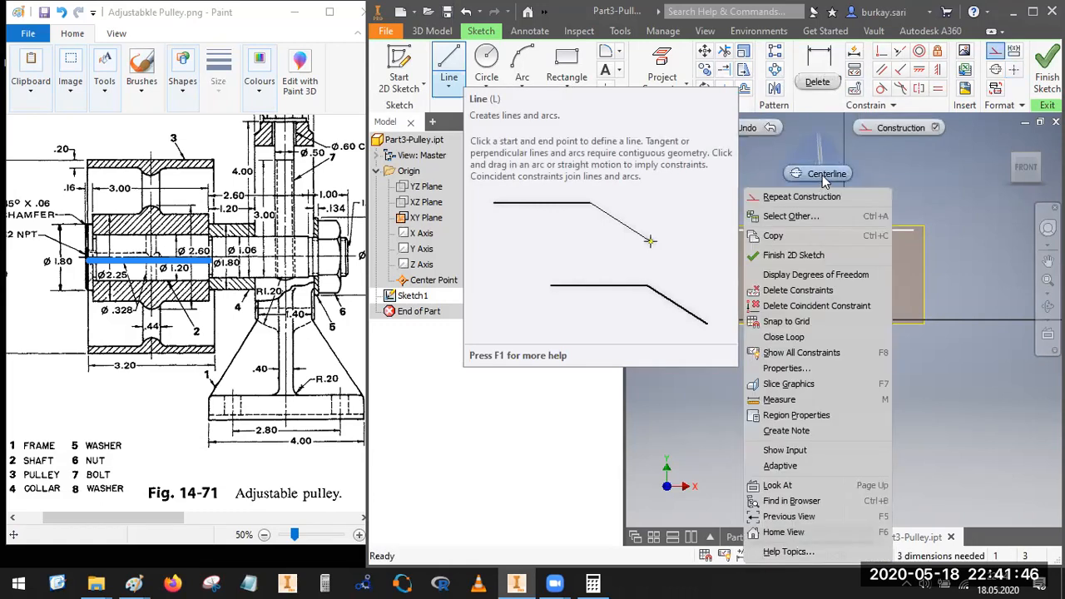
pyautogui.click(822, 175)
pyautogui.click(882, 52)
pyautogui.click(803, 232)
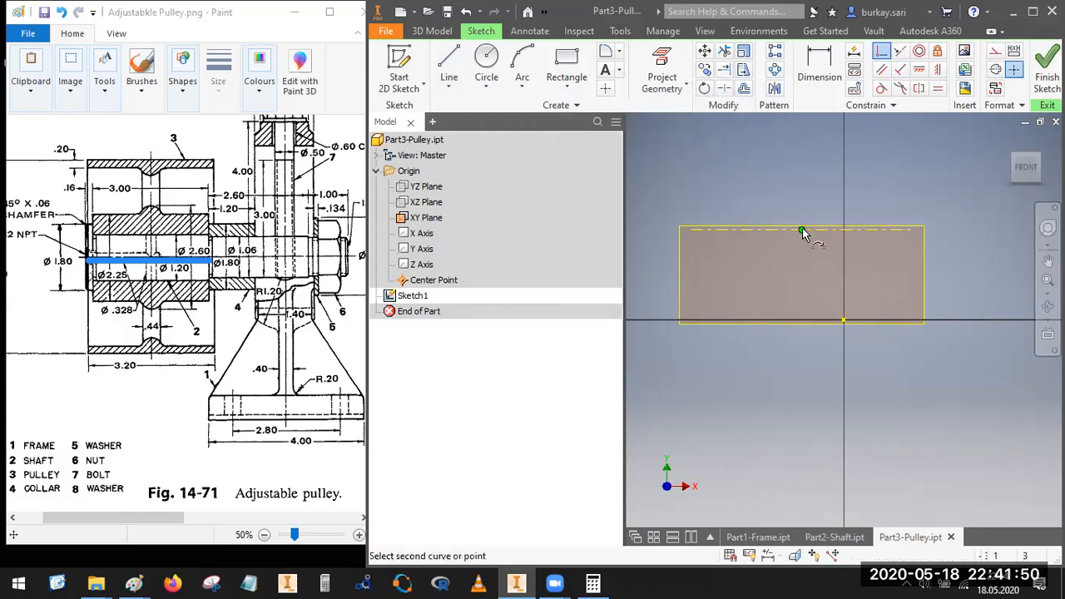
pyautogui.click(843, 320)
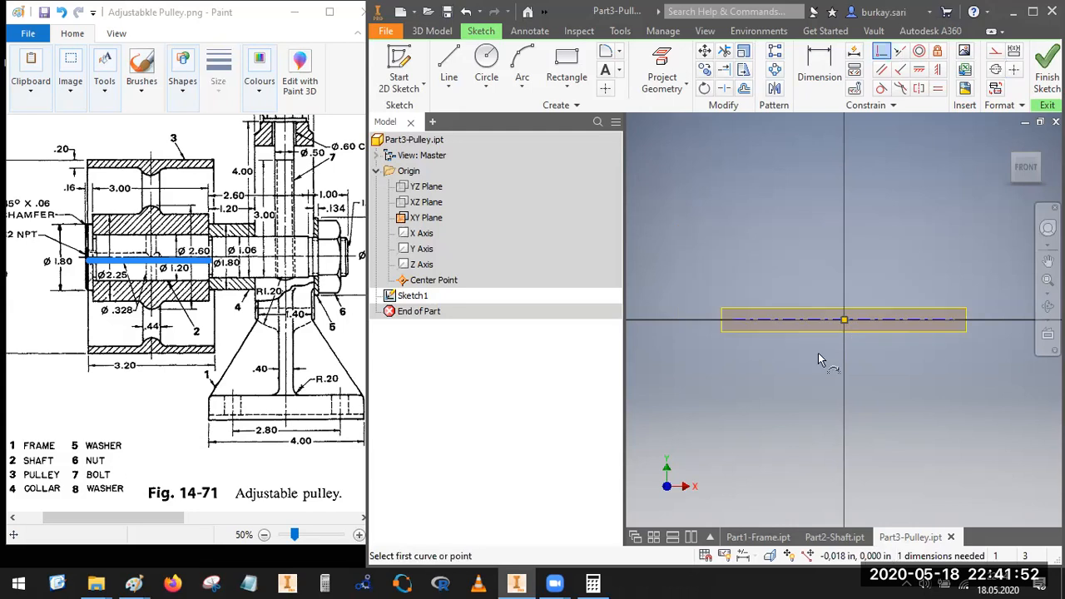
pyautogui.press('Escape')
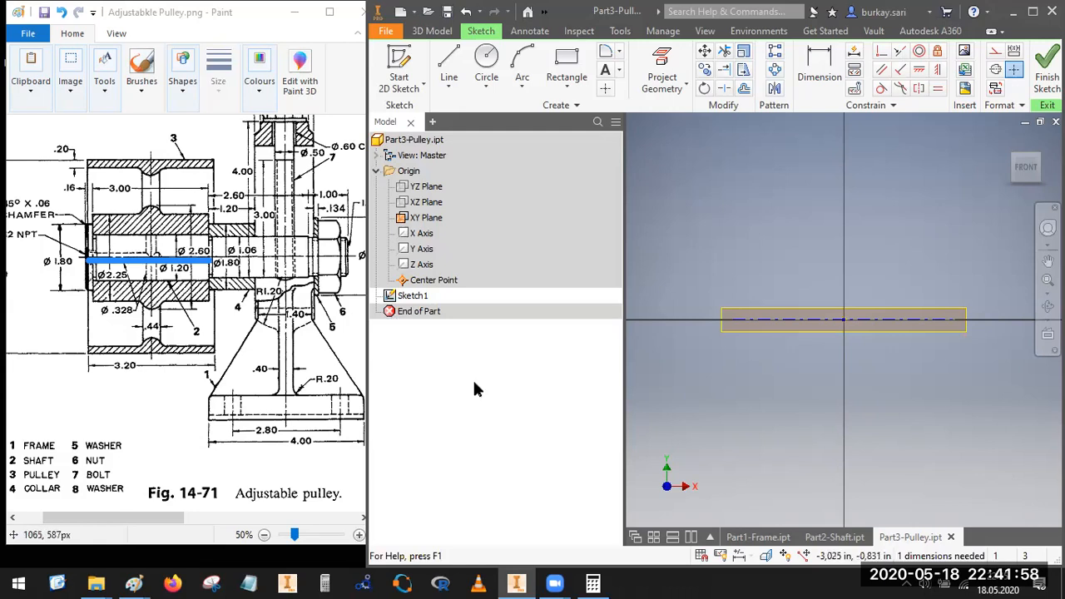
# Step: Examine the hub and rim cross-section profiles below the pulley's axis in the reference drawing
pyautogui.moveTo(93, 281)
pyautogui.mouseDown()
pyautogui.moveTo(214, 275)
pyautogui.moveTo(216, 301)
pyautogui.moveTo(142, 311)
pyautogui.moveTo(158, 312)
pyautogui.moveTo(142, 346)
pyautogui.moveTo(161, 346)
pyautogui.mouseUp()
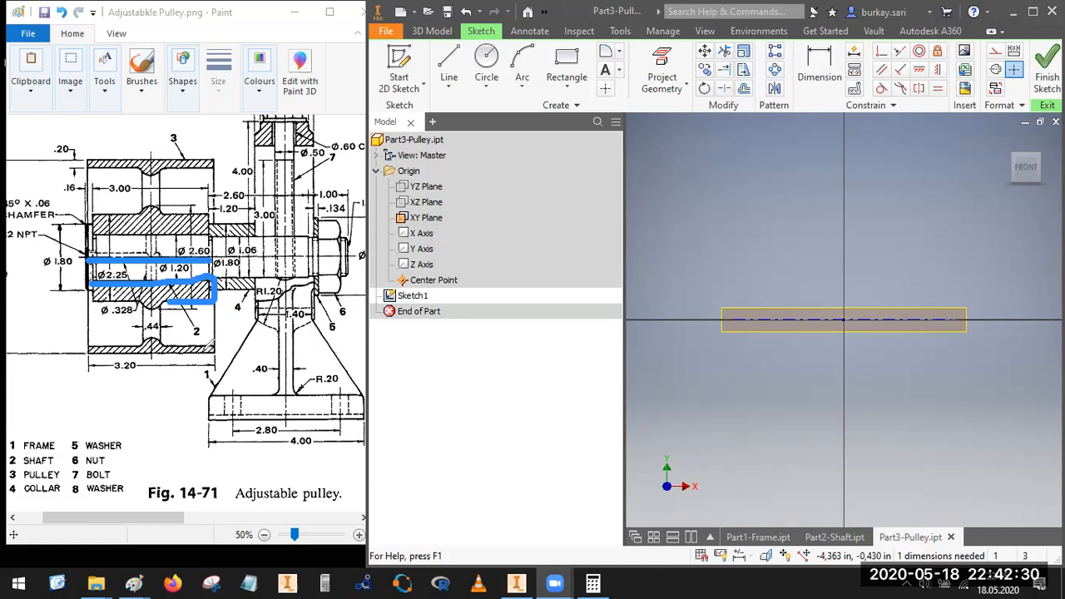
pyautogui.moveTo(172, 301)
pyautogui.mouseDown()
pyautogui.moveTo(143, 313)
pyautogui.moveTo(125, 292)
pyautogui.moveTo(94, 300)
pyautogui.moveTo(92, 287)
pyautogui.mouseUp()
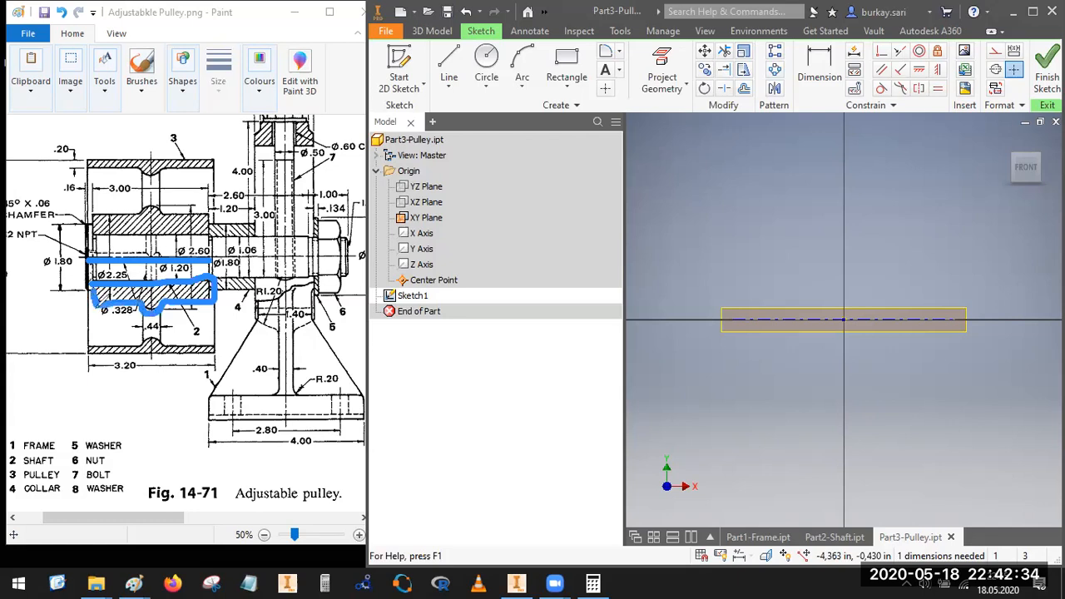
pyautogui.moveTo(83, 347)
pyautogui.mouseDown()
pyautogui.moveTo(154, 334)
pyautogui.moveTo(219, 351)
pyautogui.moveTo(95, 345)
pyautogui.mouseUp()
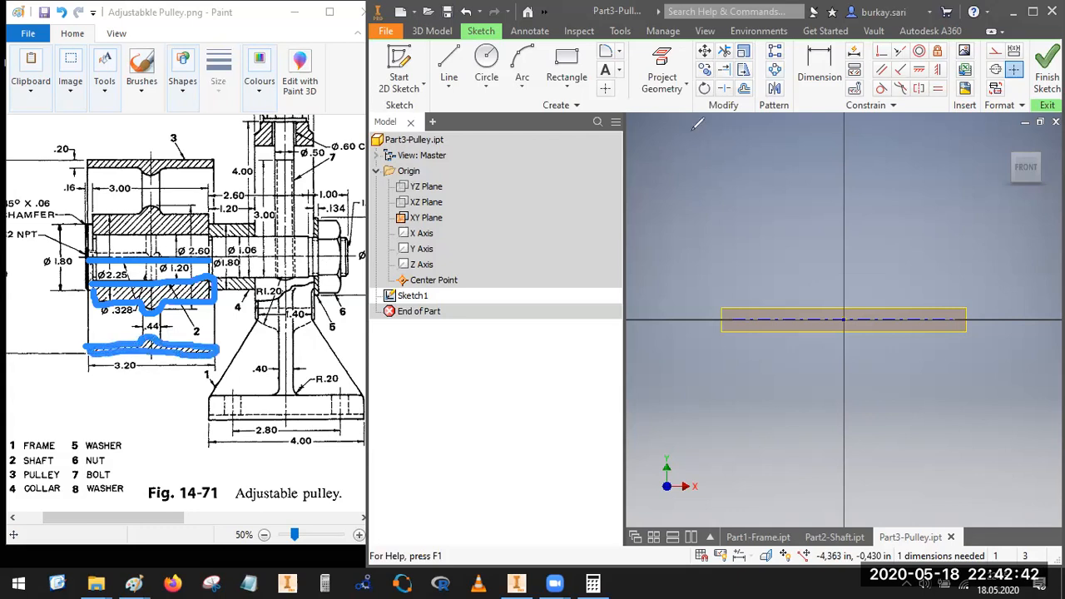
pyautogui.click(719, 119)
pyautogui.click(711, 258)
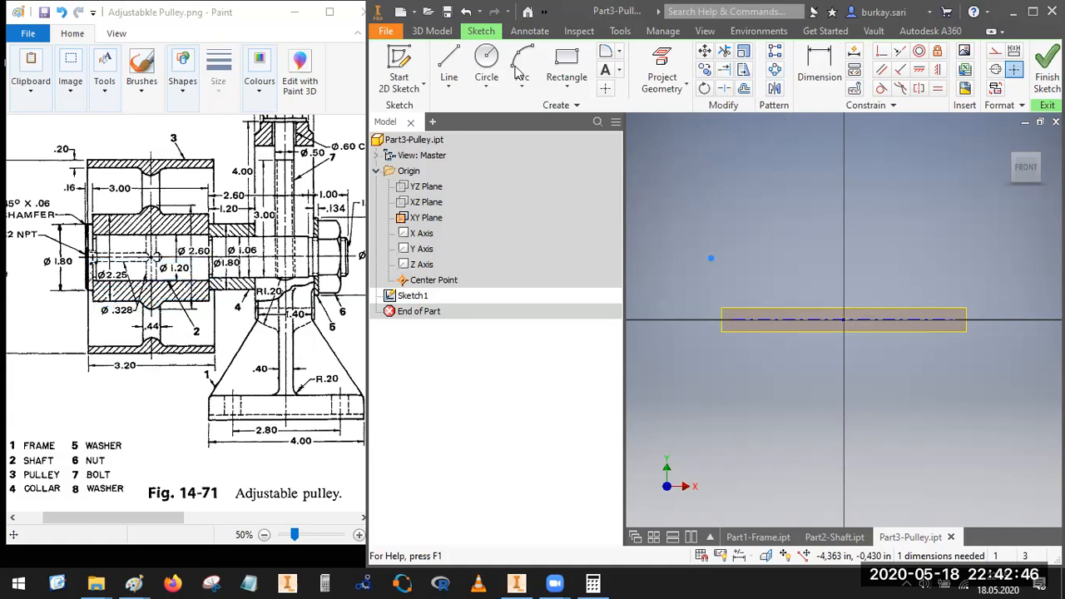
# Step: Draw two wide rectangles above the centerline, an upper one for the rim and a lower one for the hub
pyautogui.click(567, 63)
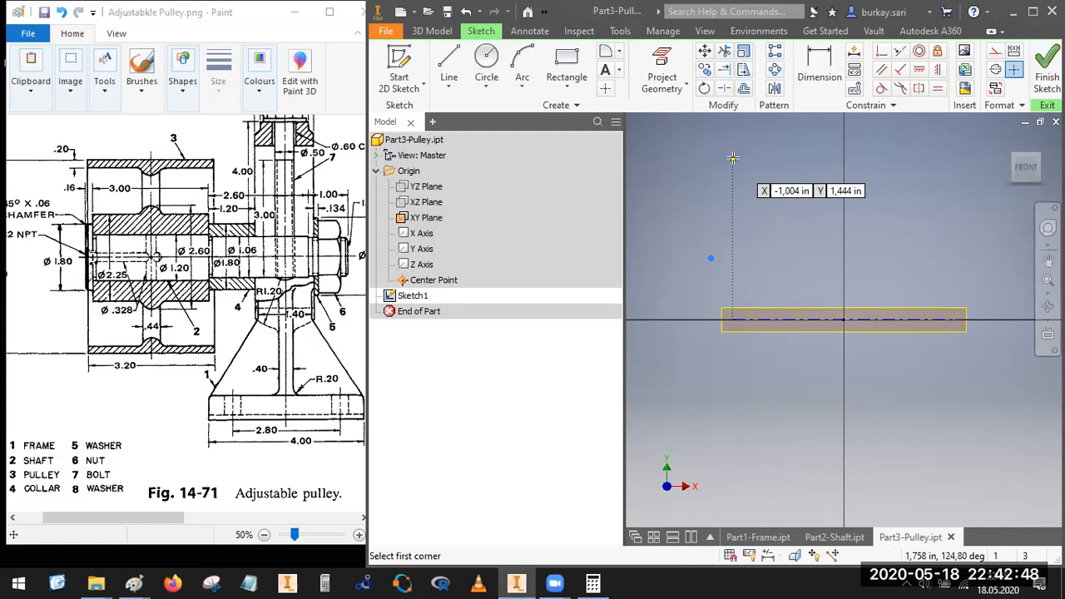
pyautogui.click(766, 154)
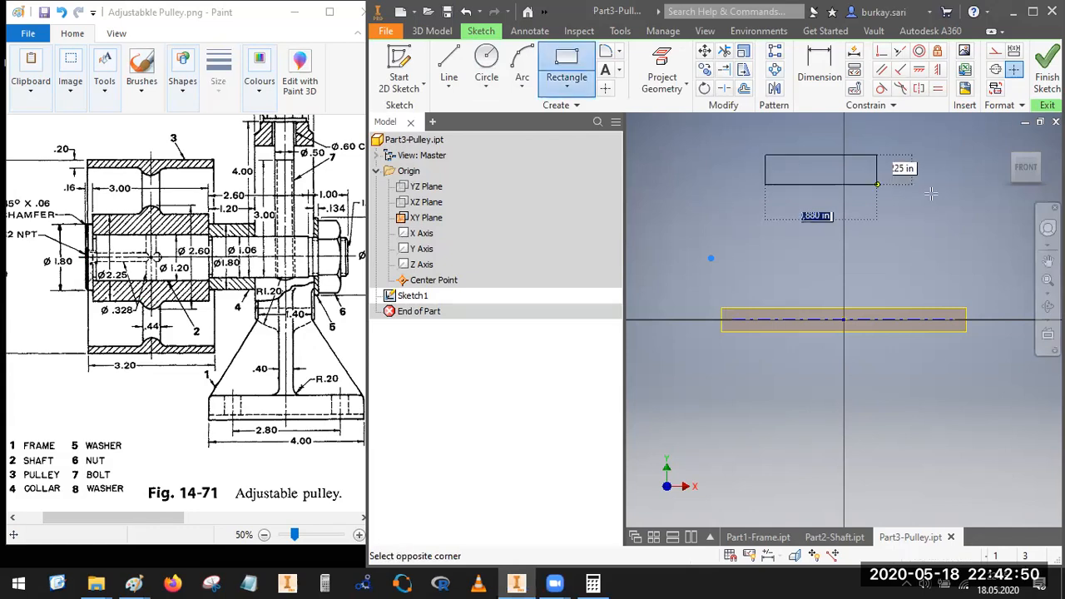
pyautogui.click(928, 184)
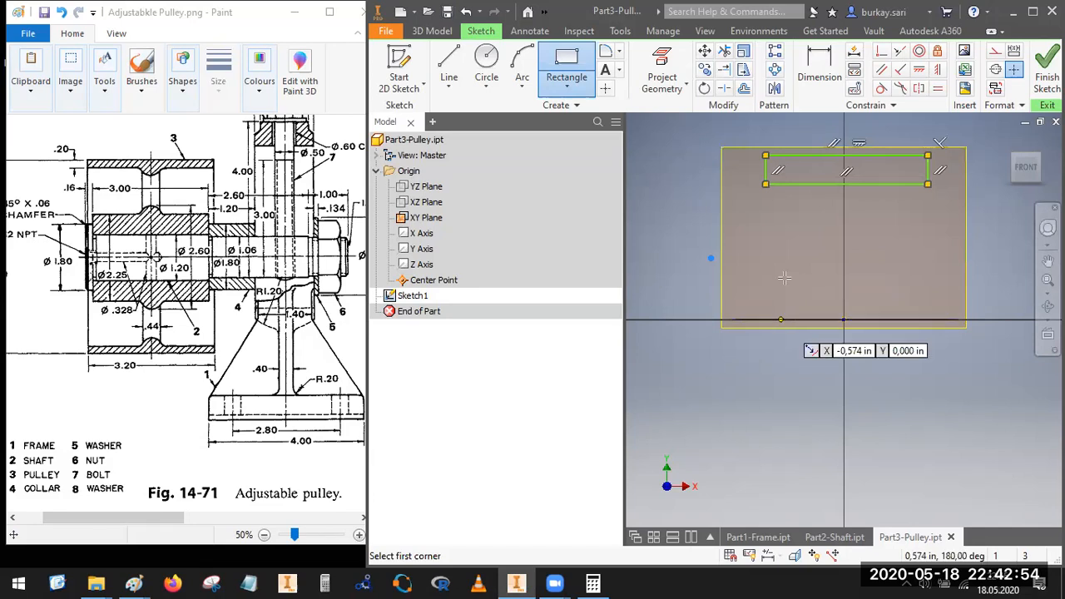
pyautogui.click(788, 267)
pyautogui.click(928, 289)
# Step: Draw a vertical line about 1.73 in long through both rectangles down to the origin and make it a construction line
pyautogui.click(448, 66)
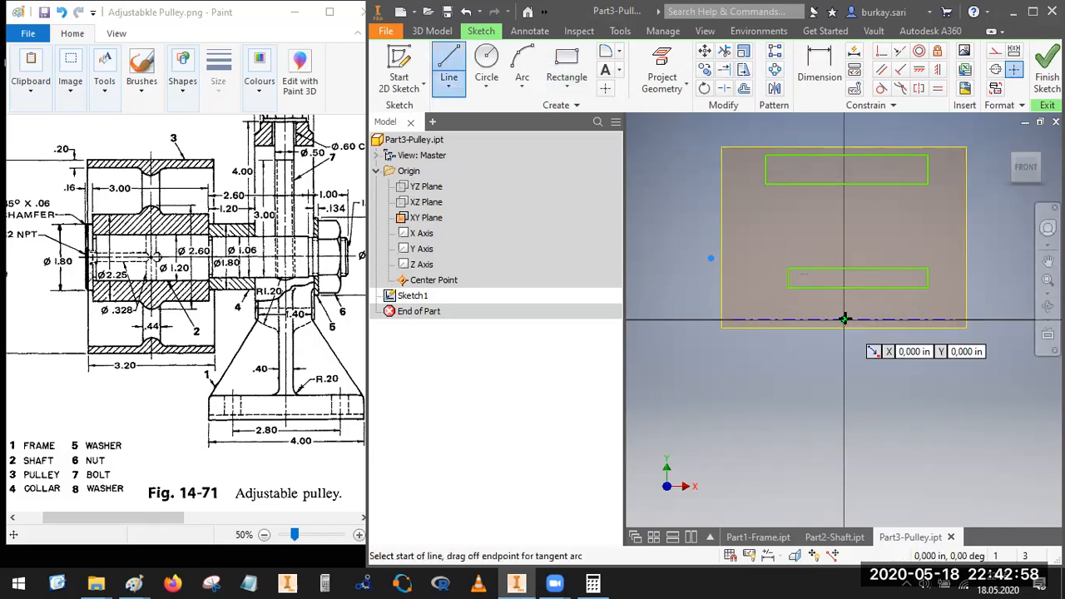
pyautogui.click(844, 127)
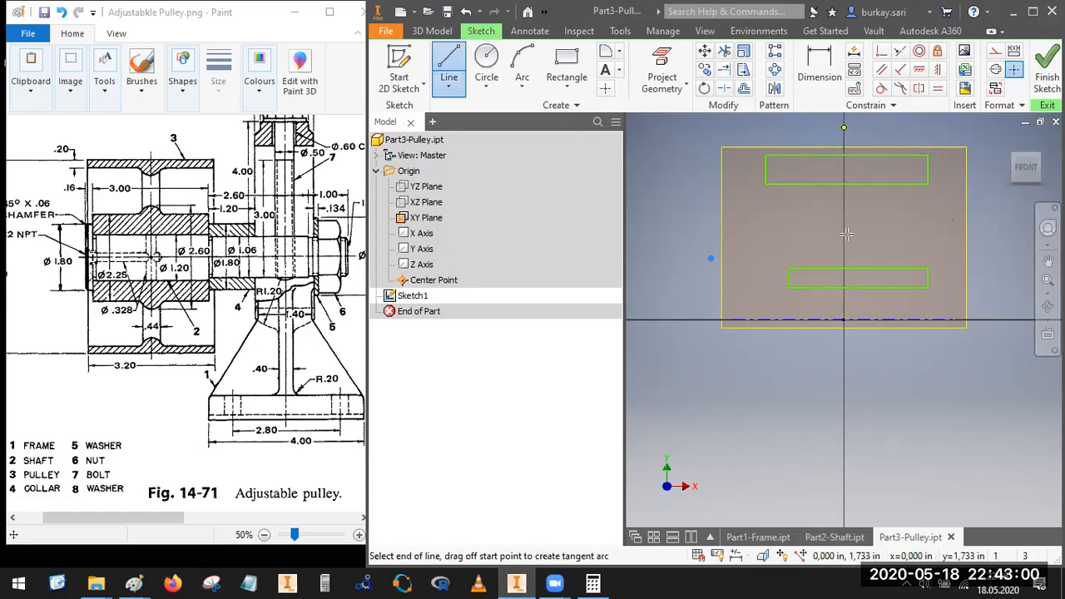
pyautogui.click(843, 321)
pyautogui.press('Escape')
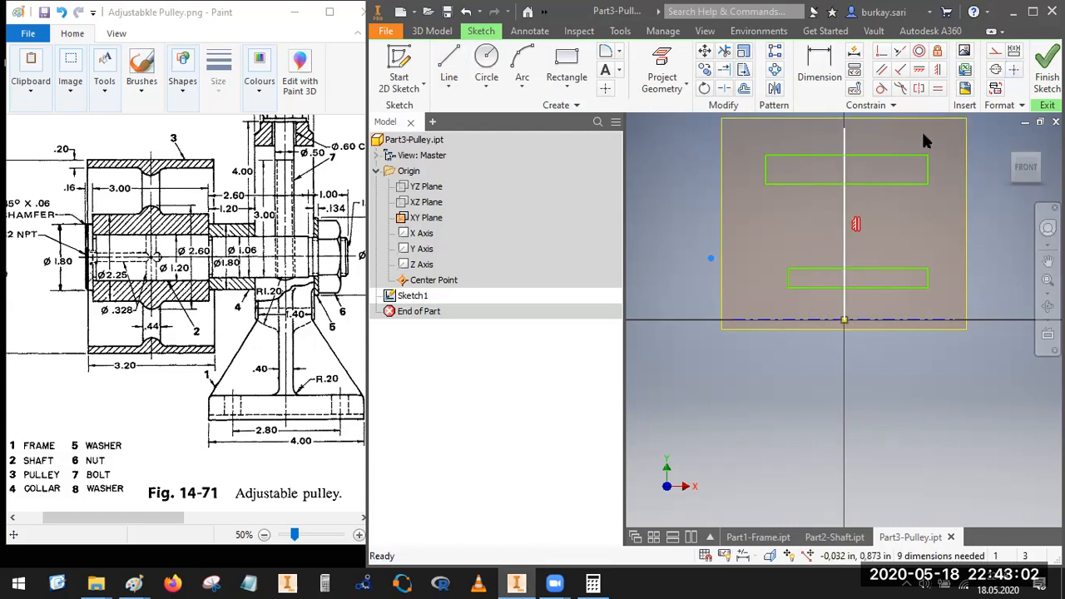
pyautogui.rightClick(845, 129)
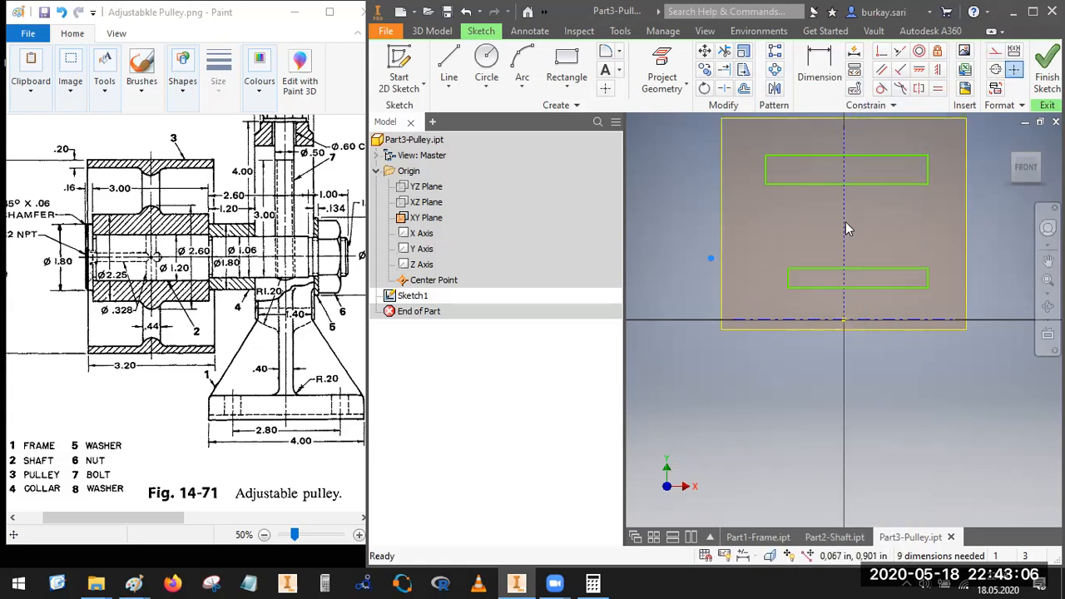
# Step: Center the upper rectangle by making its lower edge's midpoint coincident with the vertical construction line
pyautogui.click(882, 50)
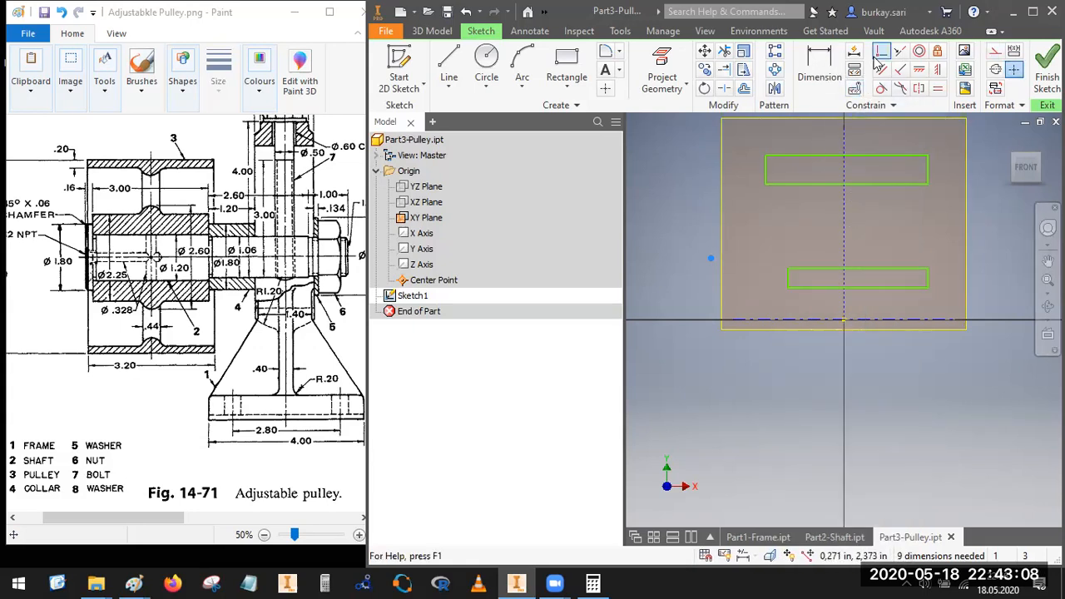
pyautogui.click(847, 185)
pyautogui.click(843, 209)
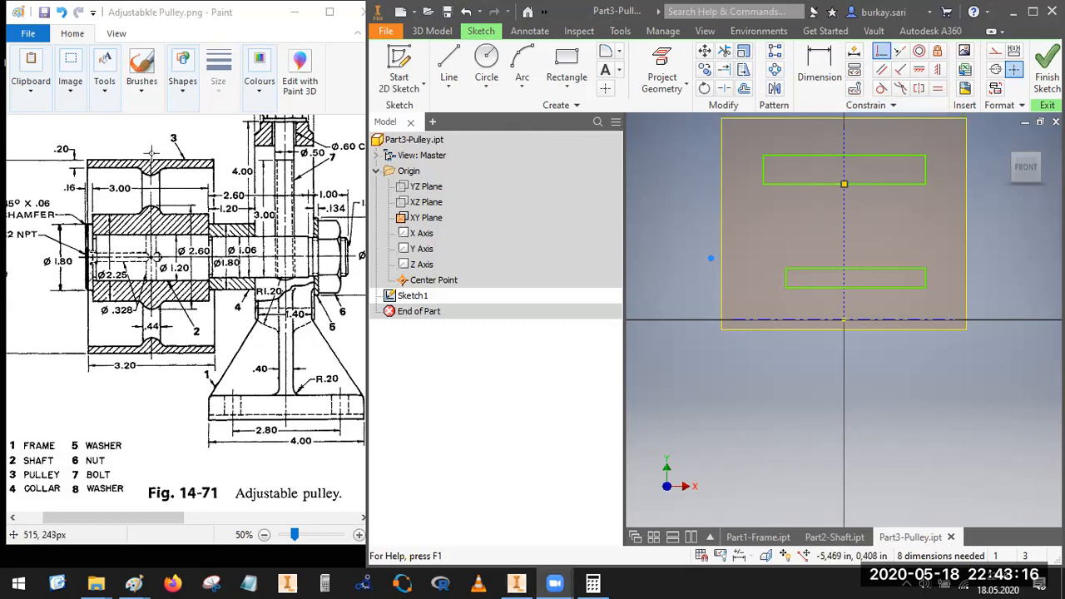
pyautogui.moveTo(152, 151); pyautogui.dragTo(153, 362)
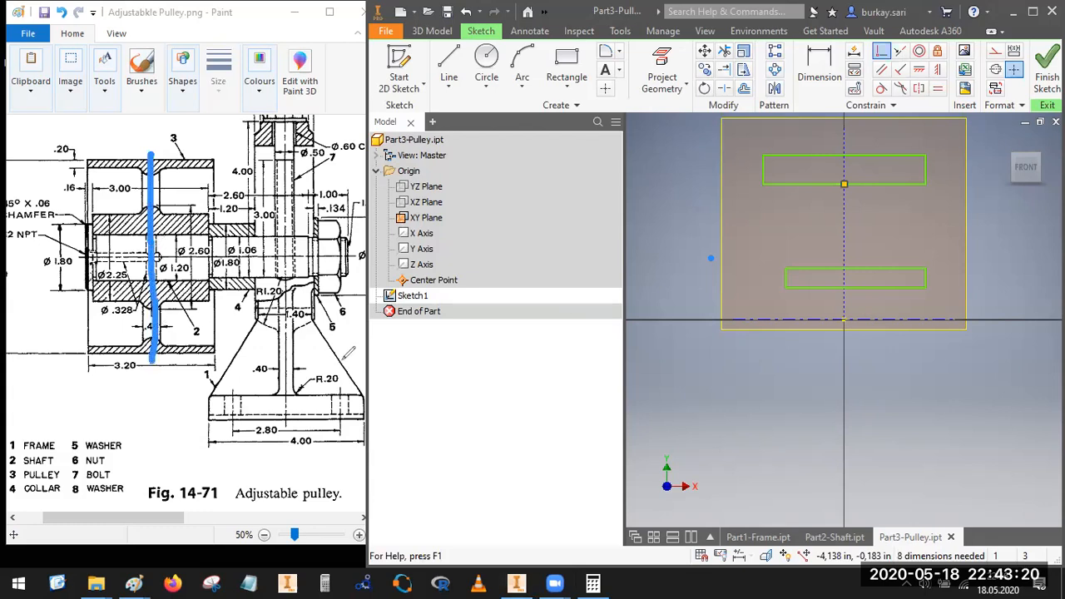
pyautogui.hotkey('ctrl', 'z')
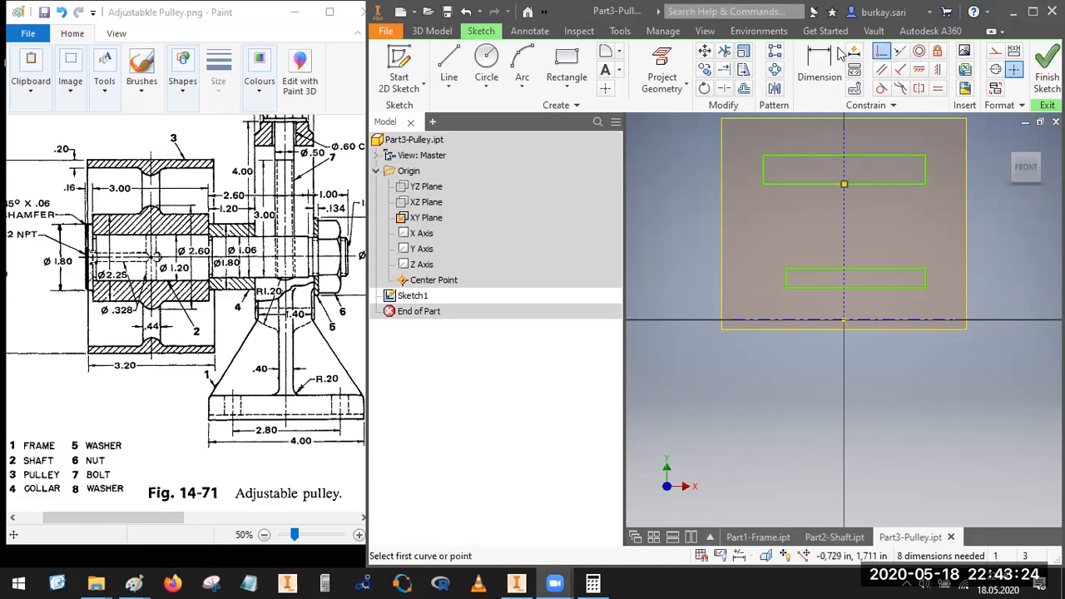
# Step: Center the lower rectangle by making its upper edge's midpoint coincident with the vertical construction line
pyautogui.press('d')
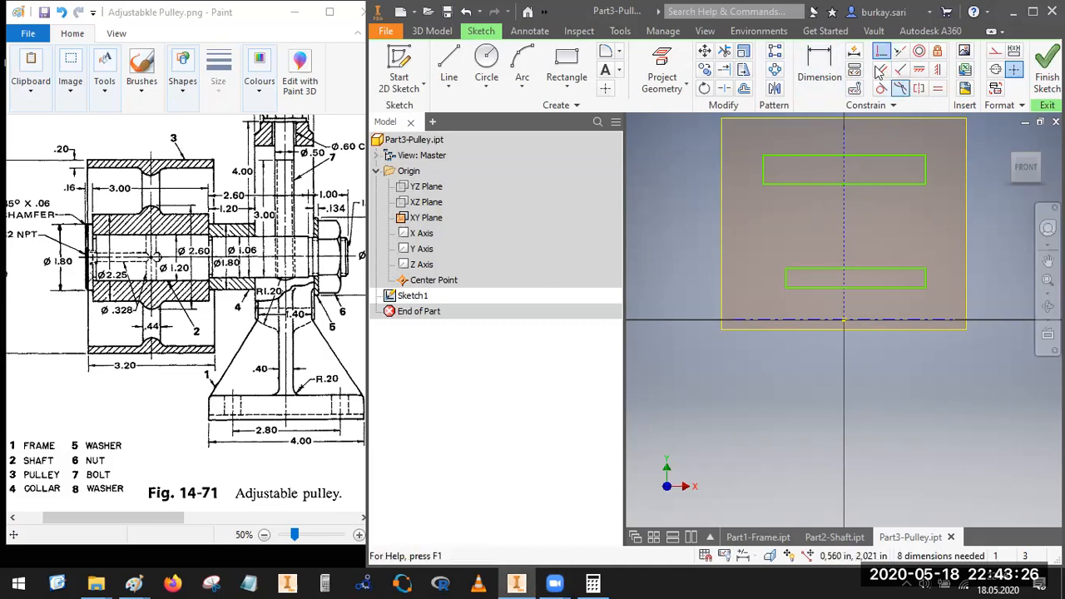
pyautogui.click(882, 52)
pyautogui.click(846, 261)
pyautogui.click(847, 254)
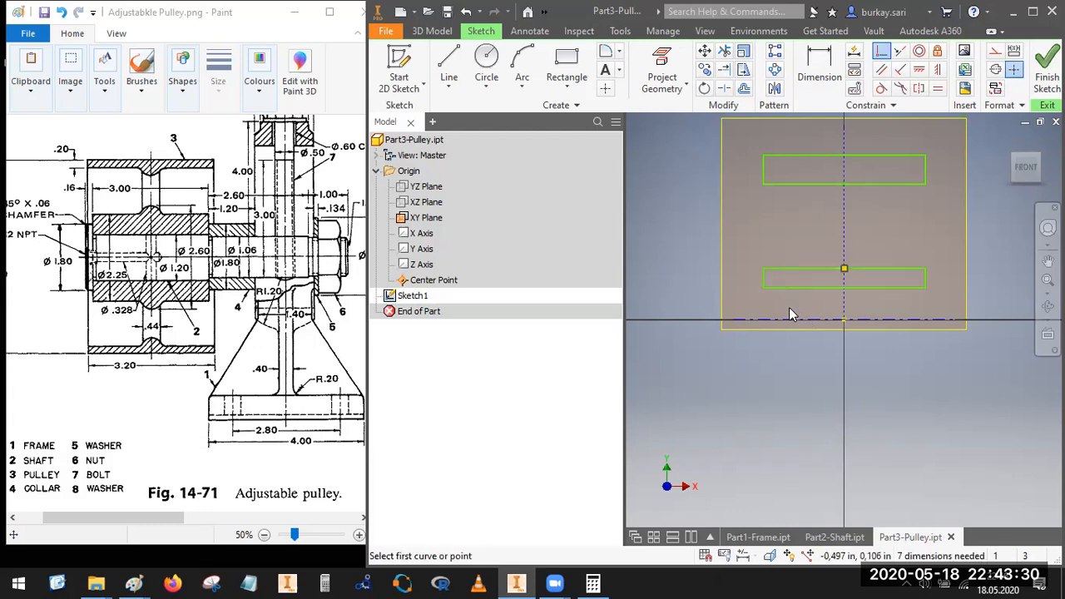
pyautogui.press('Escape')
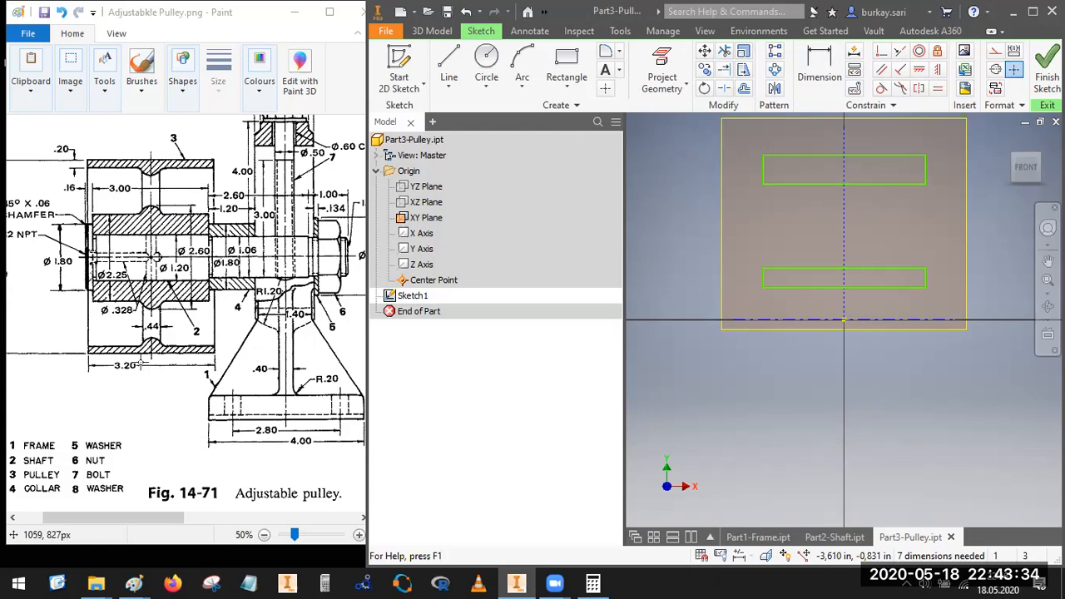
# Step: Circle the 3.00 hub width in the reference drawing and dimension the lower rectangle's width as 3 in
pyautogui.moveTo(136, 175)
pyautogui.mouseDown()
pyautogui.moveTo(123, 207)
pyautogui.moveTo(143, 178)
pyautogui.mouseUp()
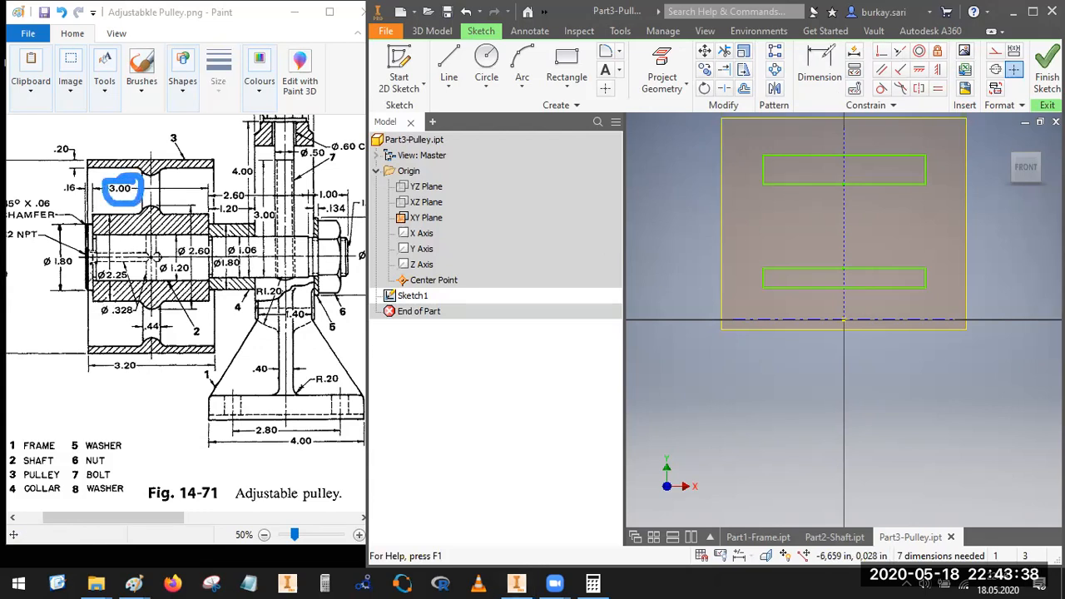
pyautogui.click(820, 60)
pyautogui.click(827, 269)
pyautogui.click(825, 241)
pyautogui.write('3')
pyautogui.press('Return')
# Step: Try to add a separate width dimension to the upper rectangle
pyautogui.scroll(-3, 832, 285)
pyautogui.click(823, 183)
pyautogui.click(817, 164)
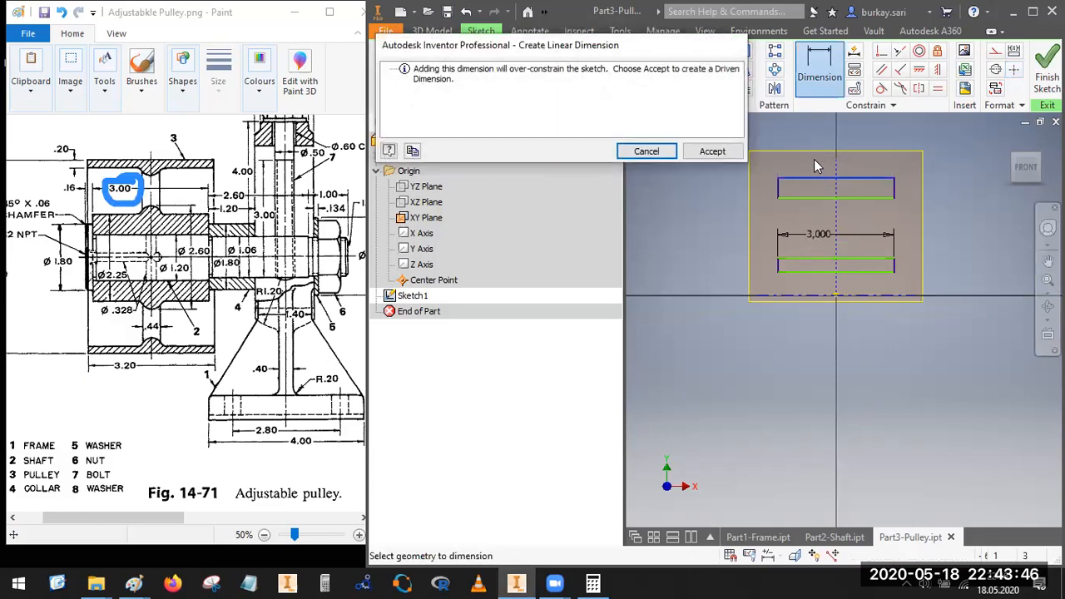
pyautogui.press('Escape')
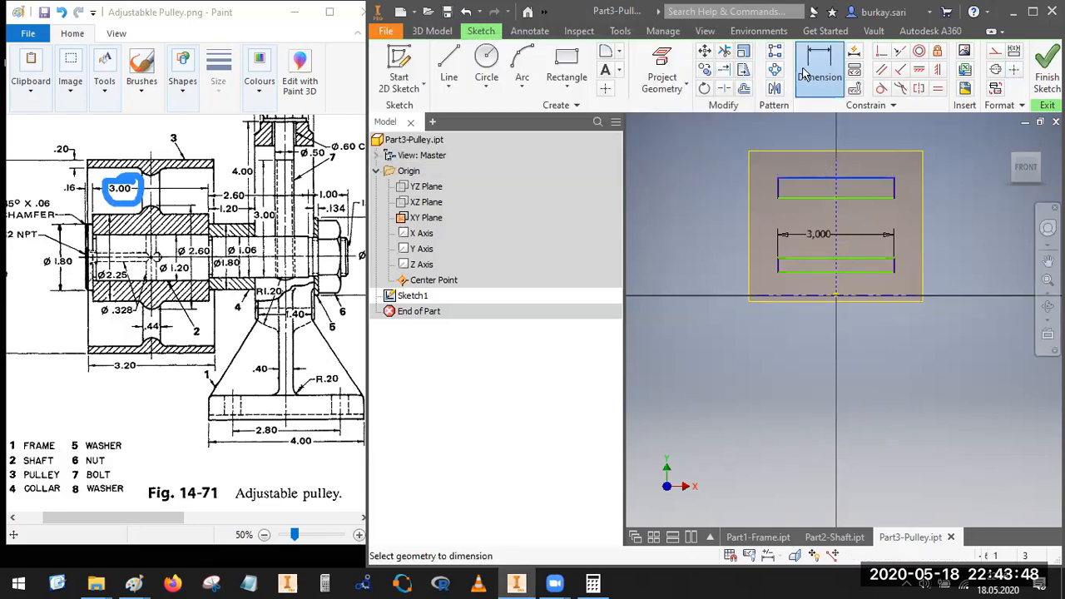
pyautogui.press('Escape')
pyautogui.press('d')
pyautogui.click(815, 187)
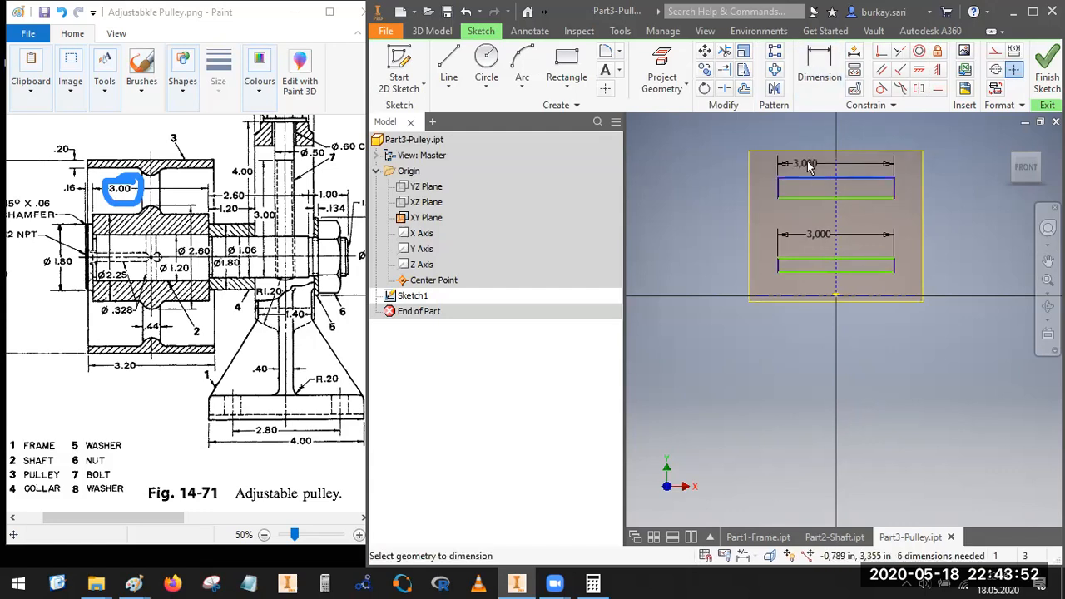
pyautogui.click(816, 165)
pyautogui.press('Escape')
pyautogui.press('Escape')
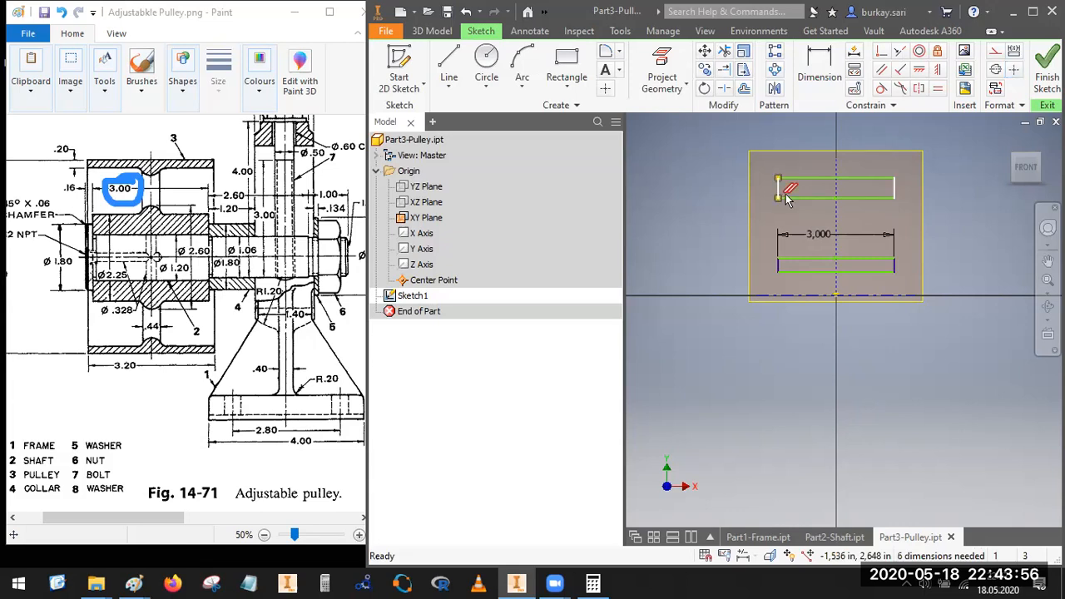
# Step: Delete the upper rectangle and draw a new one about 4.76 in wide across the vertical construction line
pyautogui.moveTo(753, 164)
pyautogui.mouseDown()
pyautogui.moveTo(859, 207)
pyautogui.moveTo(944, 210)
pyautogui.mouseUp()
pyautogui.press('Delete')
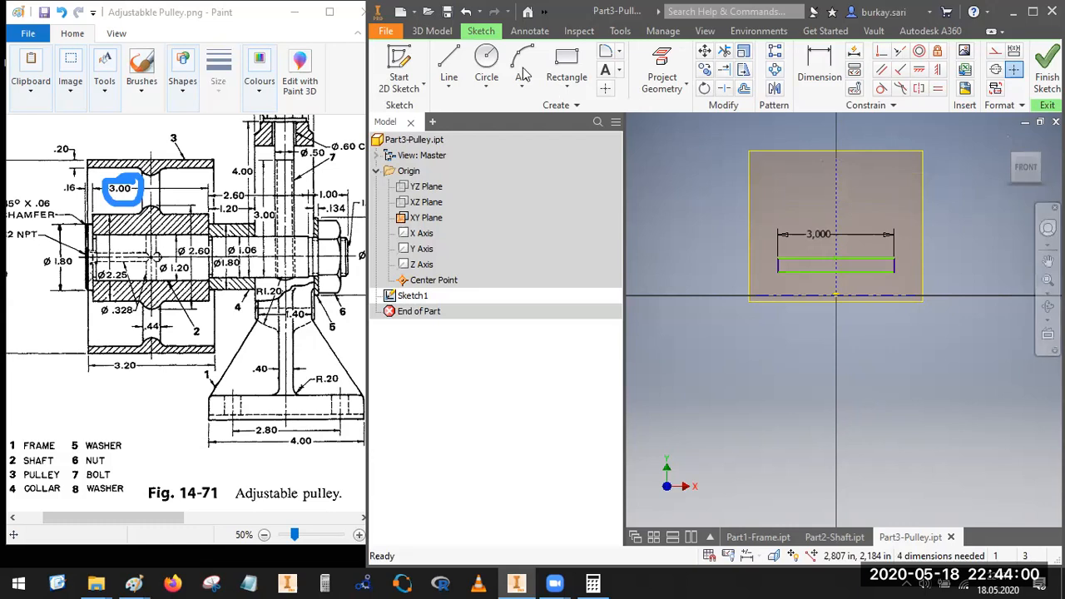
pyautogui.click(567, 65)
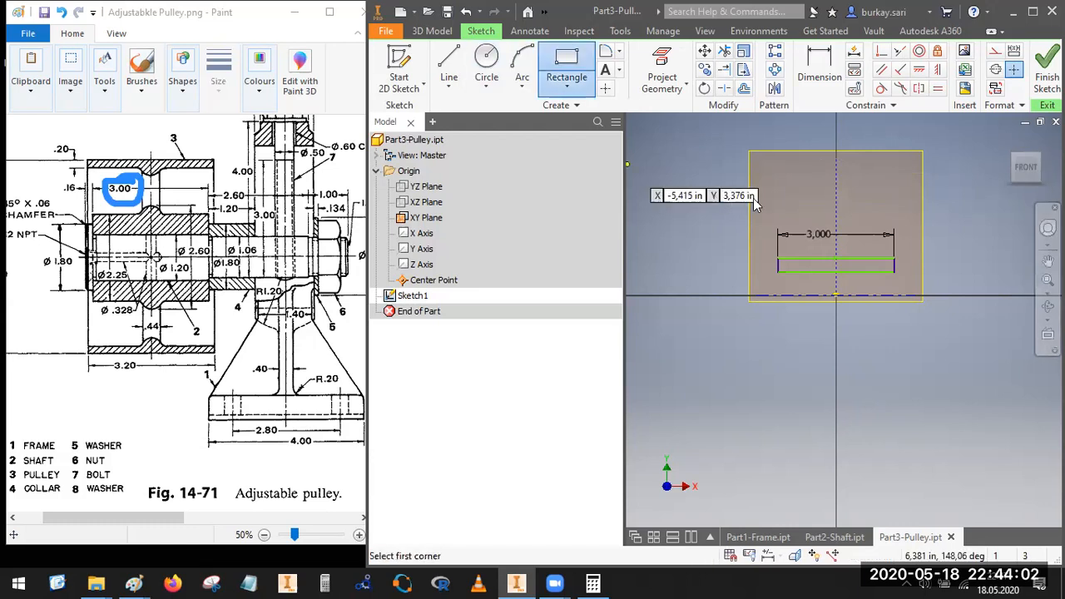
pyautogui.click(756, 200)
pyautogui.click(940, 181)
pyautogui.press('Escape')
# Step: Make the midpoint of the new upper rectangle's top edge coincident with the vertical construction line
pyautogui.click(881, 52)
pyautogui.click(849, 183)
pyautogui.click(837, 186)
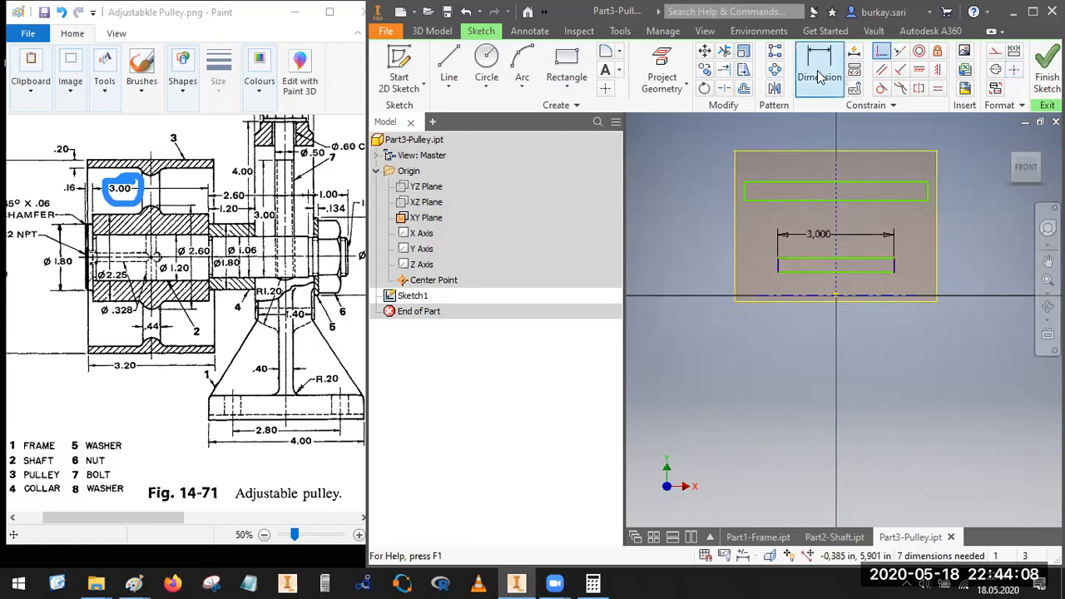
# Step: Dimension the upper rim rectangle's width as 3.2 in
pyautogui.click(820, 75)
pyautogui.click(836, 182)
pyautogui.click(832, 166)
pyautogui.write('3,2')
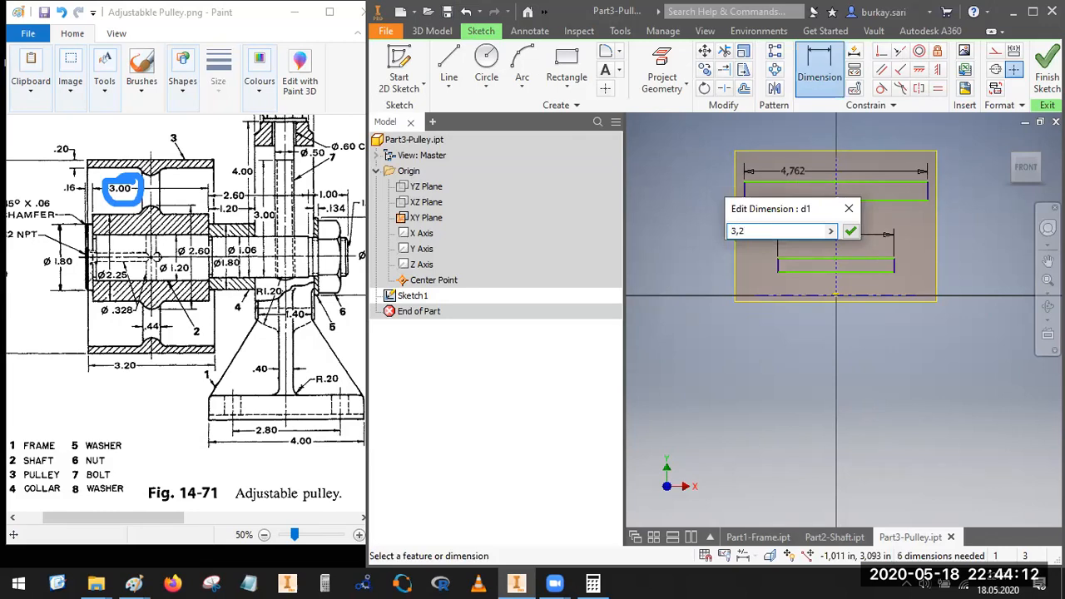
pyautogui.press('Return')
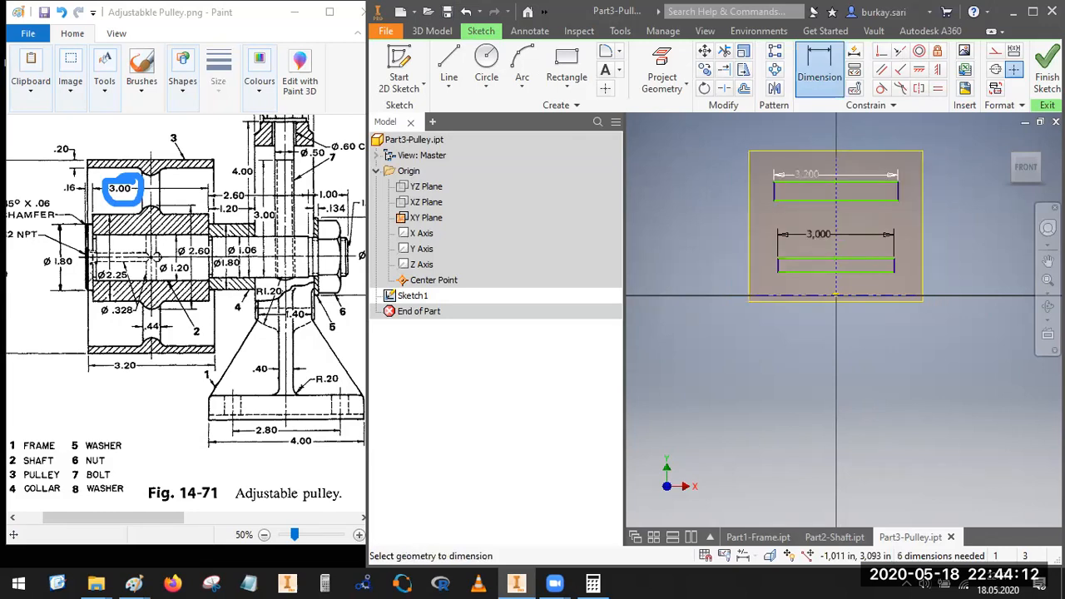
pyautogui.press('Escape')
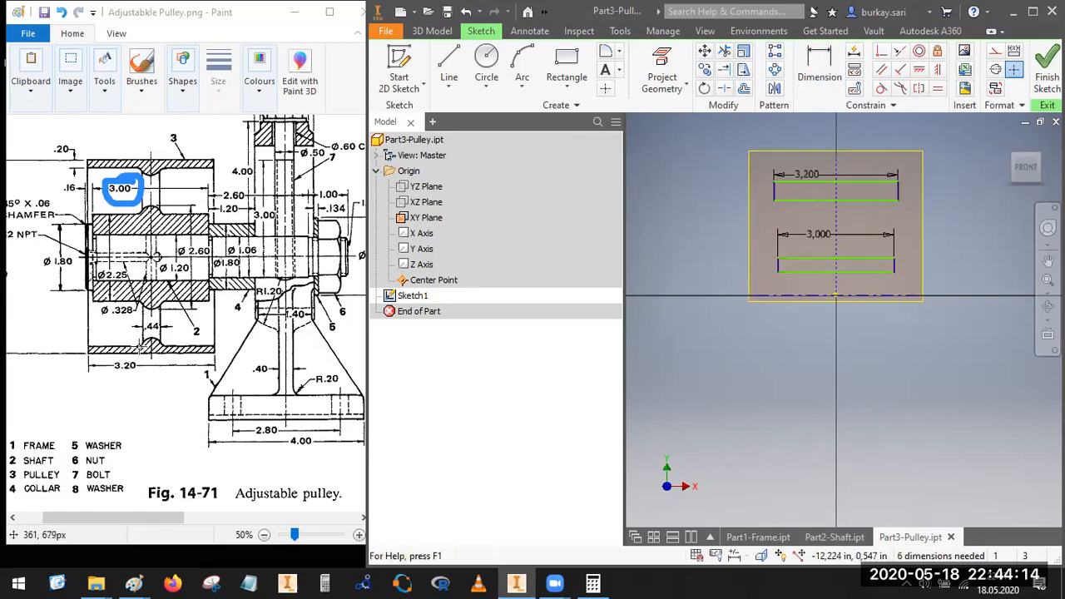
# Step: Dimension the rim rectangle's top edge from the centerline as a 5 in diameter
pyautogui.moveTo(163, 523); pyautogui.dragTo(134, 522)
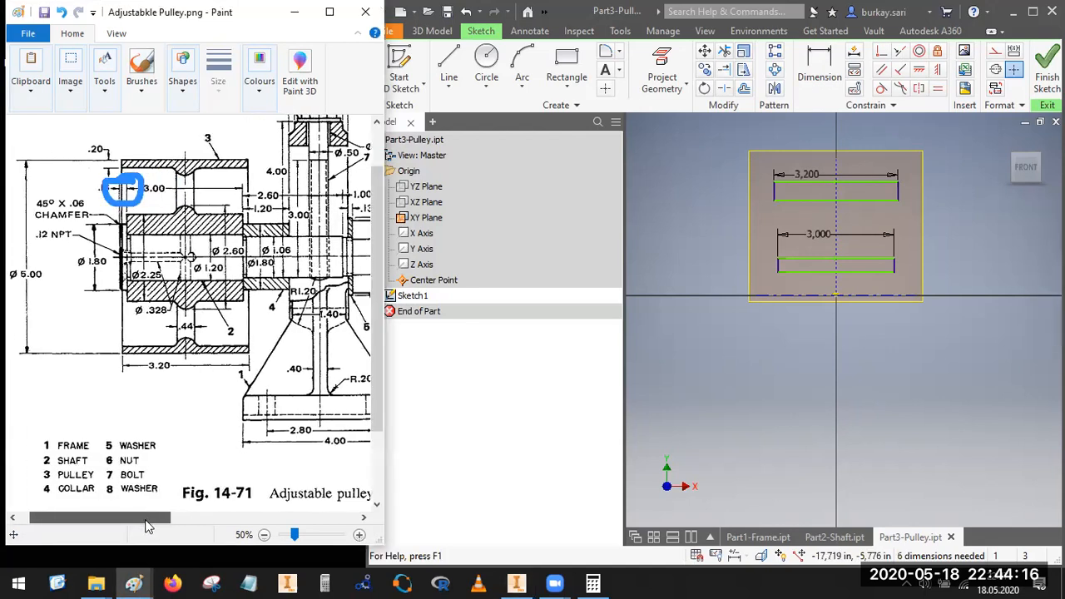
pyautogui.click(820, 71)
pyautogui.click(799, 191)
pyautogui.click(788, 296)
pyautogui.click(700, 268)
pyautogui.write('5')
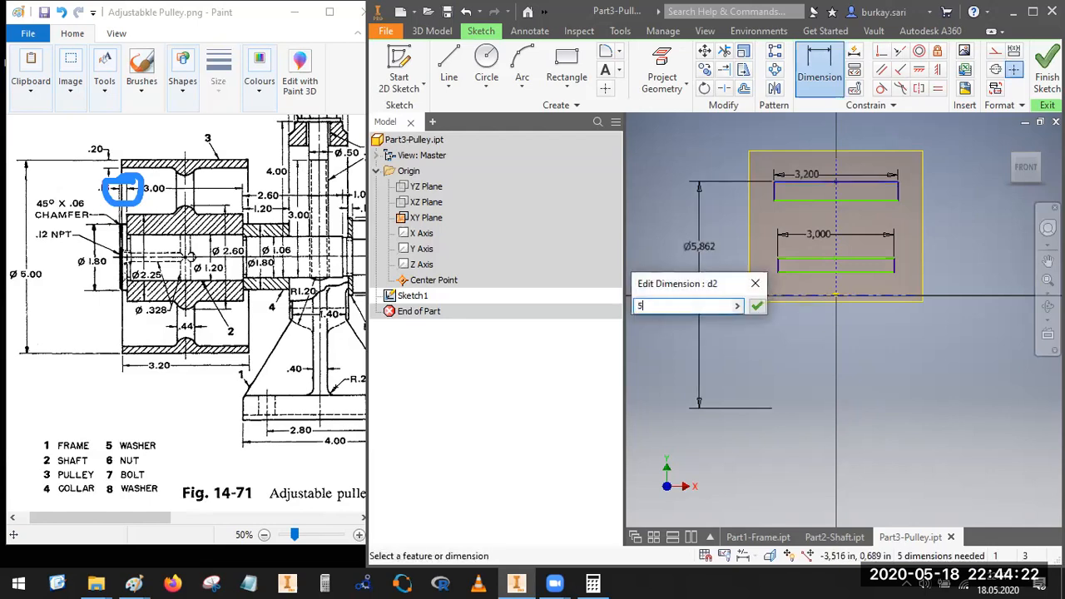
pyautogui.press('Return')
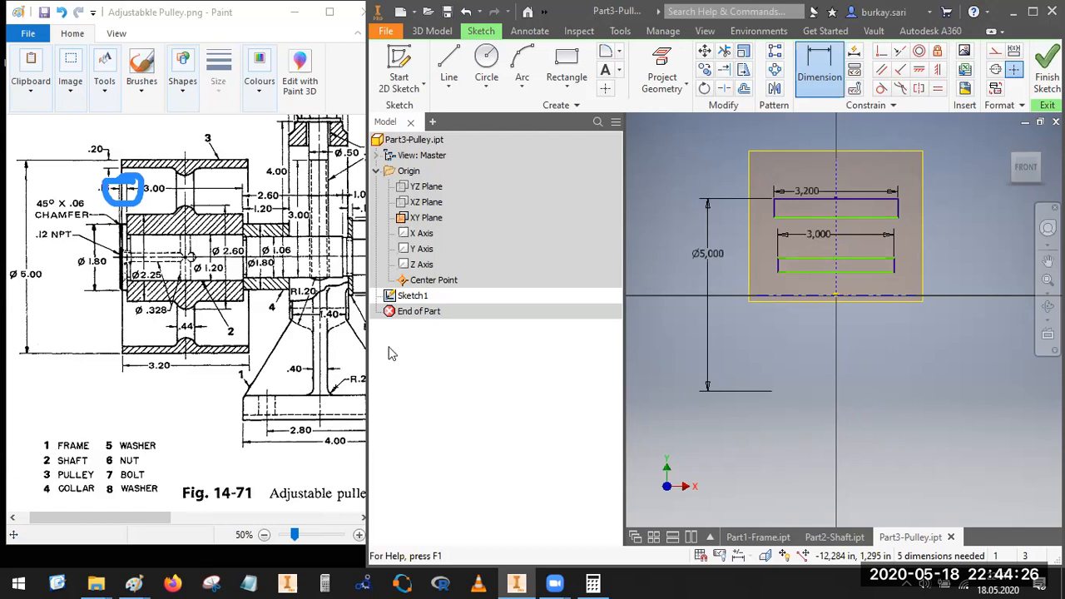
# Step: Circle the .20 rim thickness in the reference drawing and dimension the rim rectangle's height as 0.2 in
pyautogui.moveTo(98, 133); pyautogui.dragTo(95, 135)
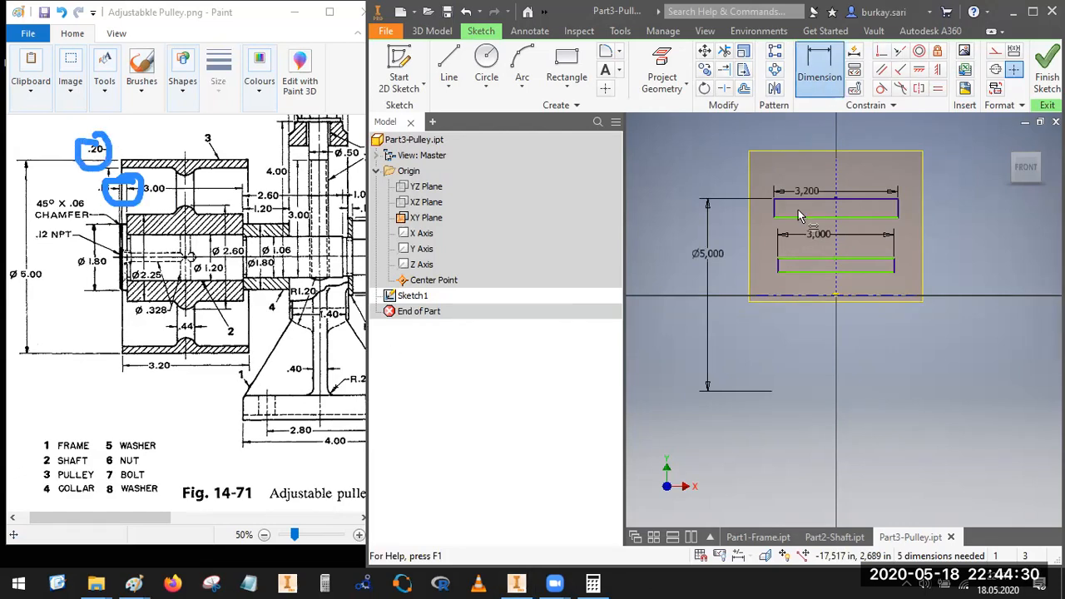
pyautogui.click(768, 211)
pyautogui.click(764, 228)
pyautogui.write('0.2')
pyautogui.press('Return')
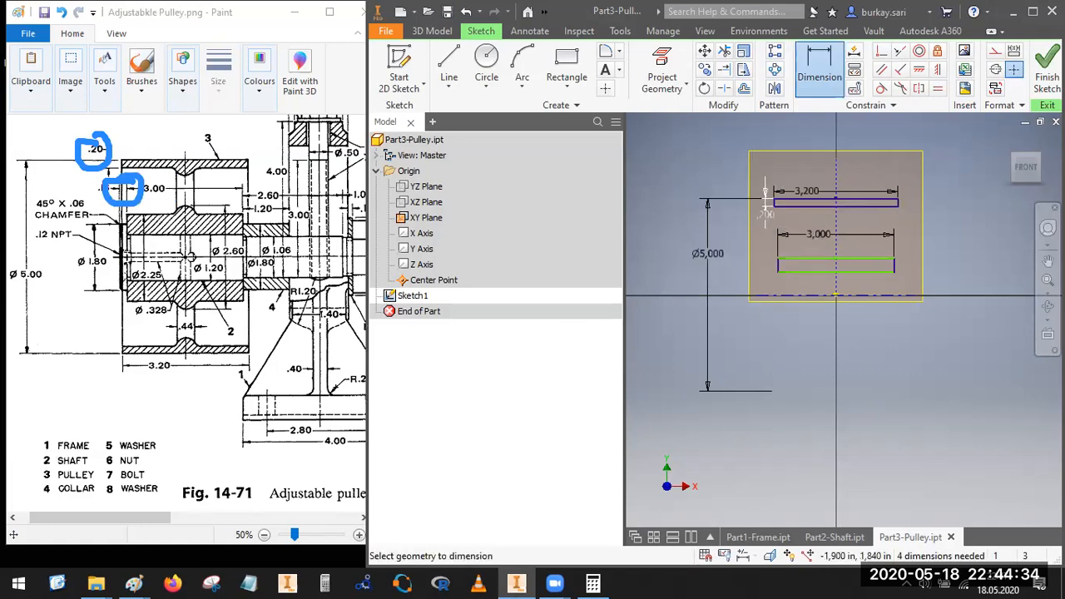
pyautogui.press('Escape')
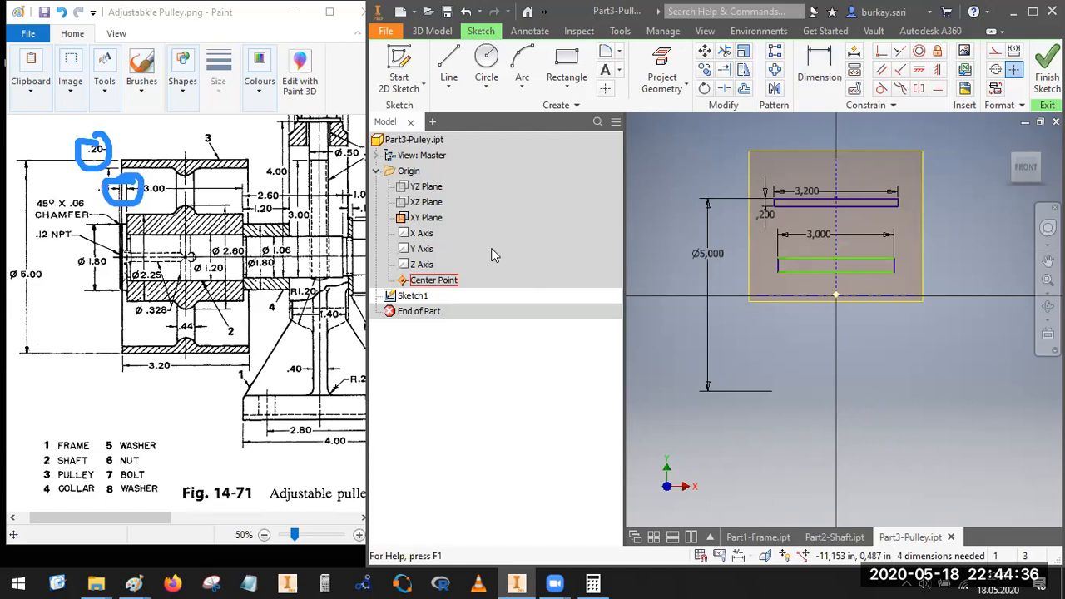
# Step: Draw two circles centered on the construction line, one on the rim's lower edge and one on the hub's upper edge
pyautogui.click(487, 79)
pyautogui.scroll(-4, 836, 199)
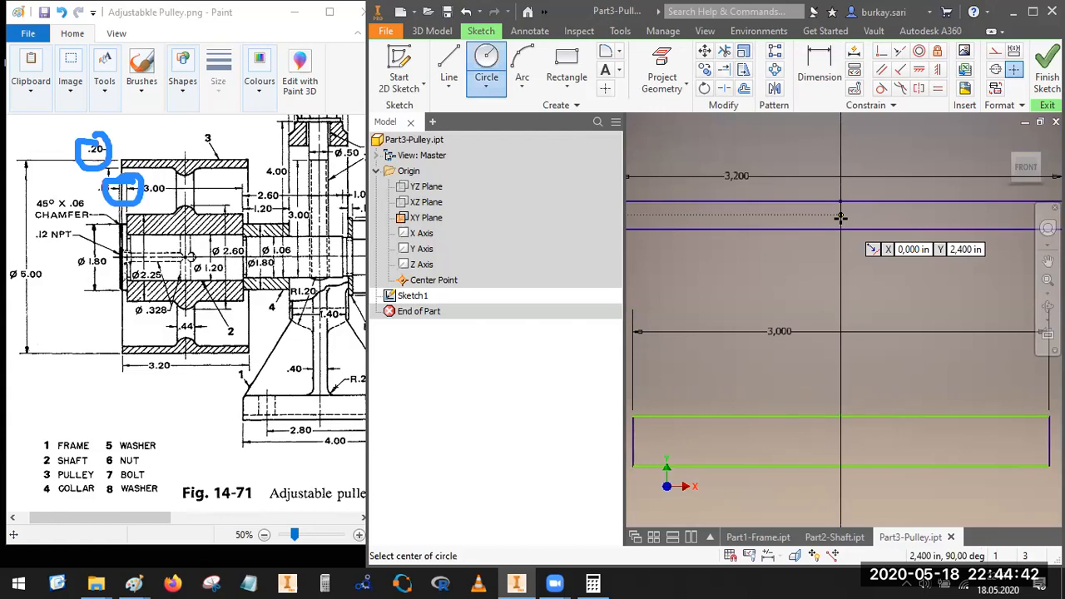
pyautogui.click(841, 228)
pyautogui.click(852, 260)
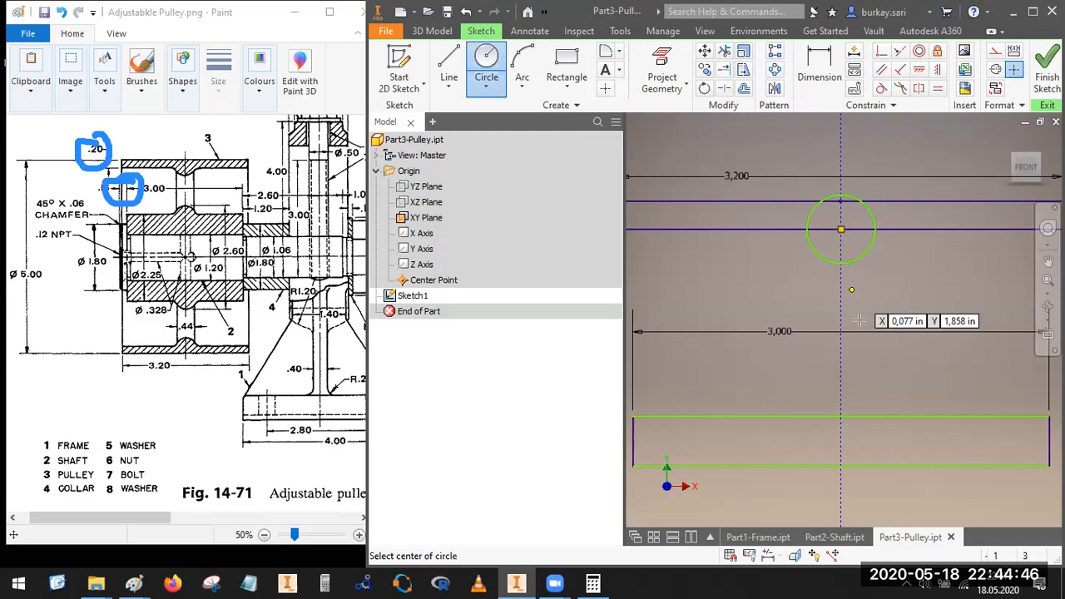
pyautogui.scroll(-3, 859, 321)
pyautogui.scroll(5, 791, 358)
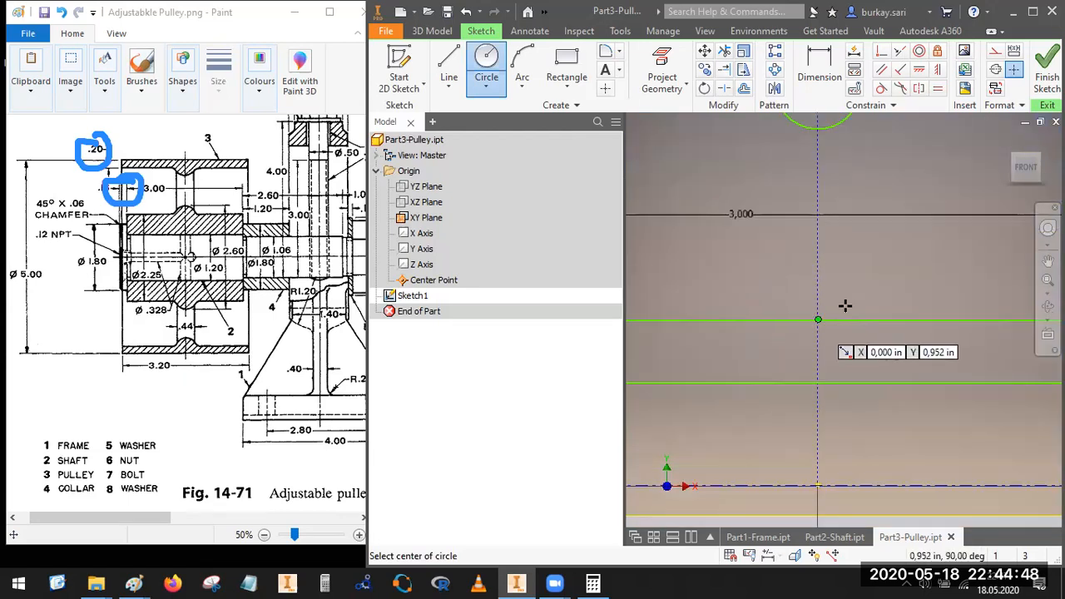
pyautogui.click(818, 320)
pyautogui.click(794, 295)
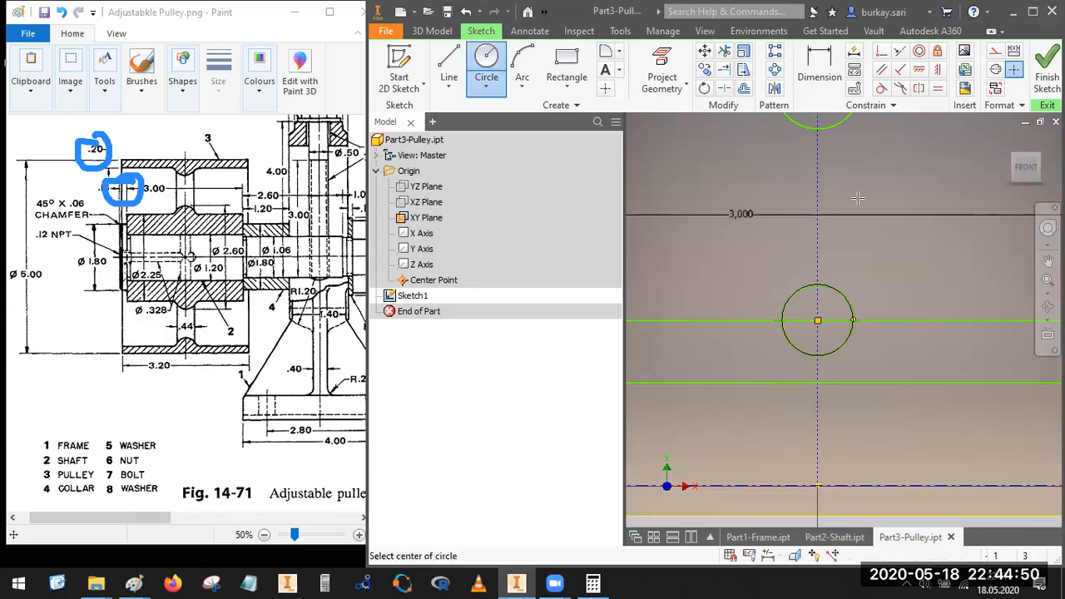
# Step: Trim away the part of the lower circle that lies inside the hub rectangle
pyautogui.click(724, 52)
pyautogui.click(795, 340)
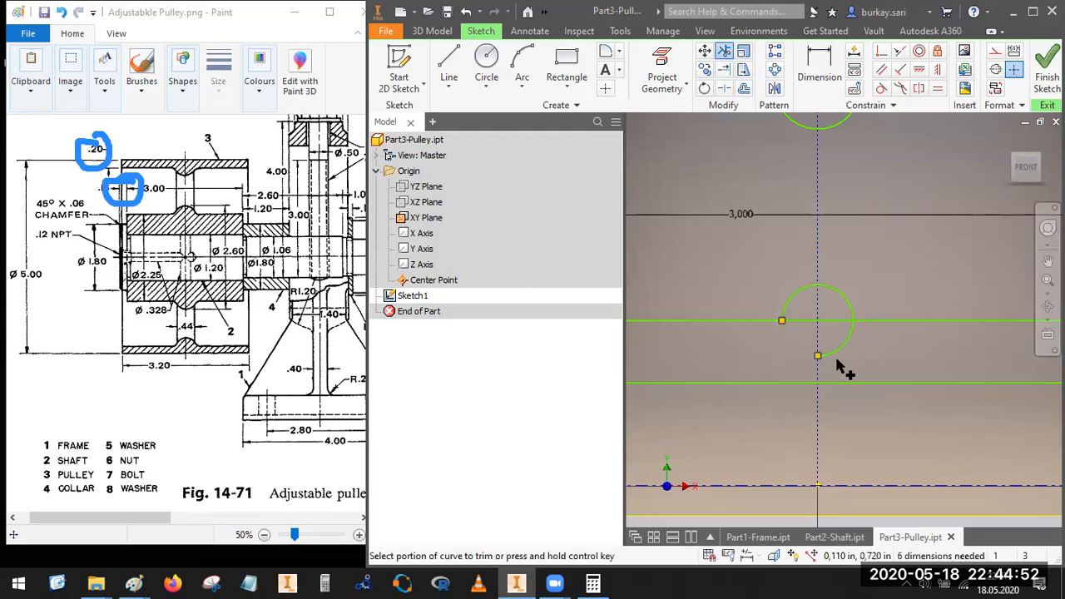
# Step: Trim the hub rectangle's top edge between the arc's endpoints and undo those edge trims
pyautogui.click(838, 322)
pyautogui.click(797, 321)
pyautogui.scroll(-3, 823, 373)
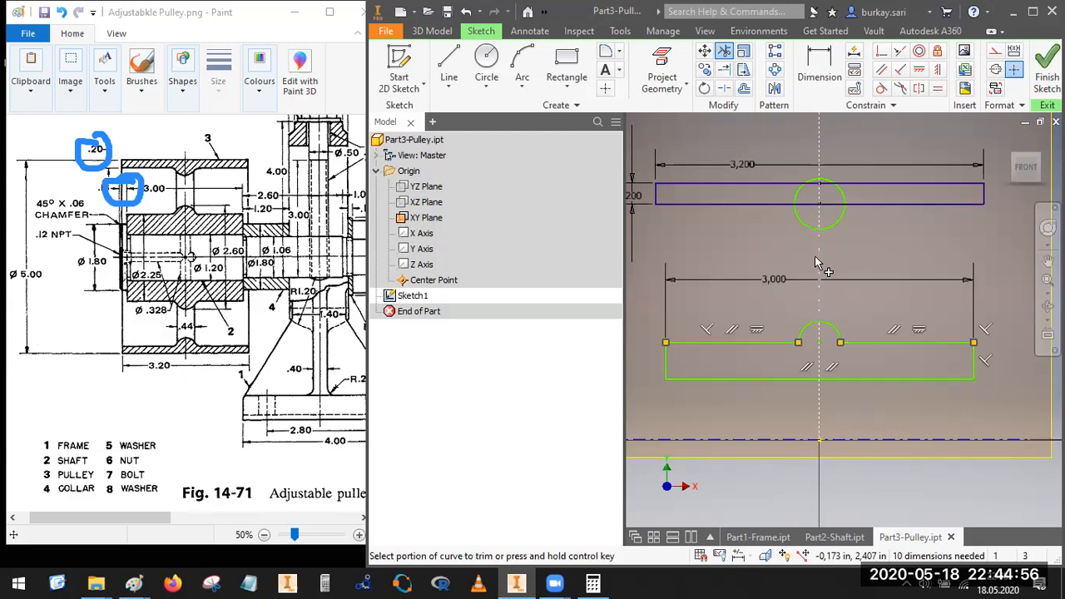
pyautogui.press('Escape')
pyautogui.hotkey('ctrl', 's')
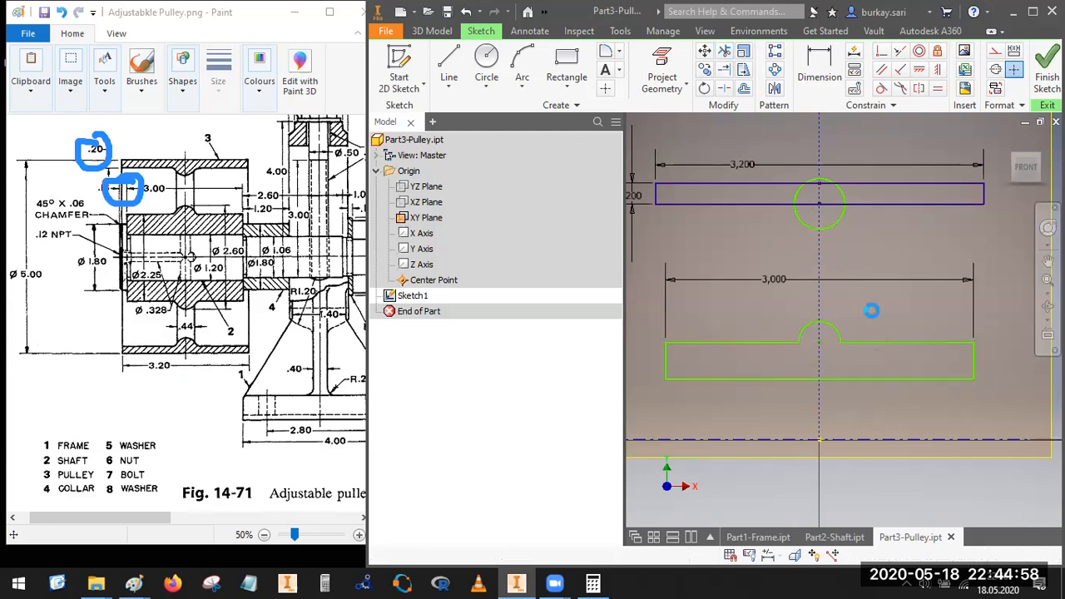
pyautogui.hotkey('ctrl', 'z')
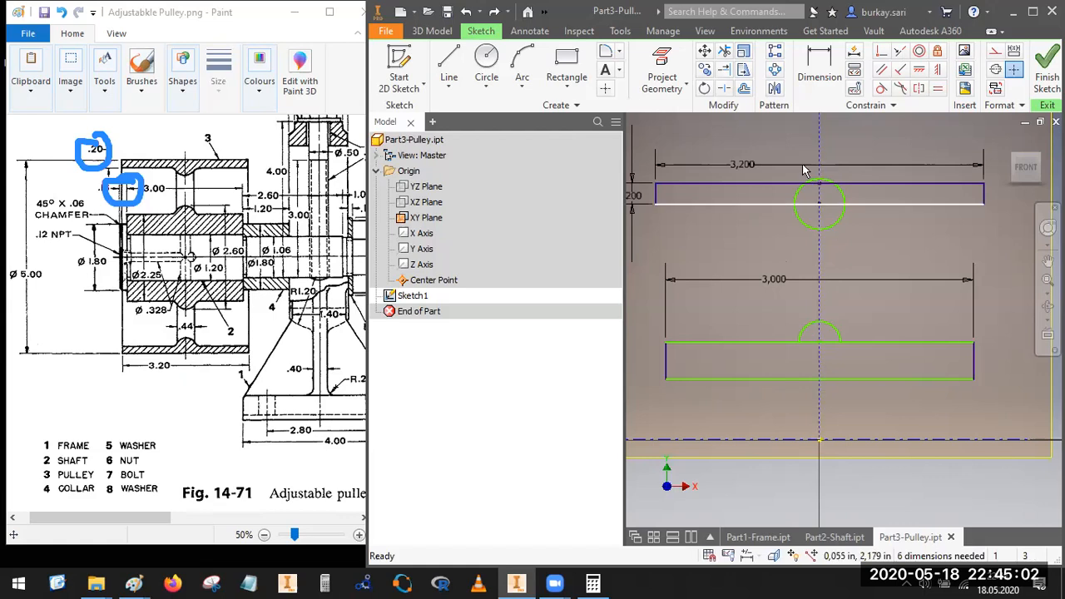
# Step: Trim away the upper half of the rim circle, keeping only the arc below the rim rectangle
pyautogui.click(724, 51)
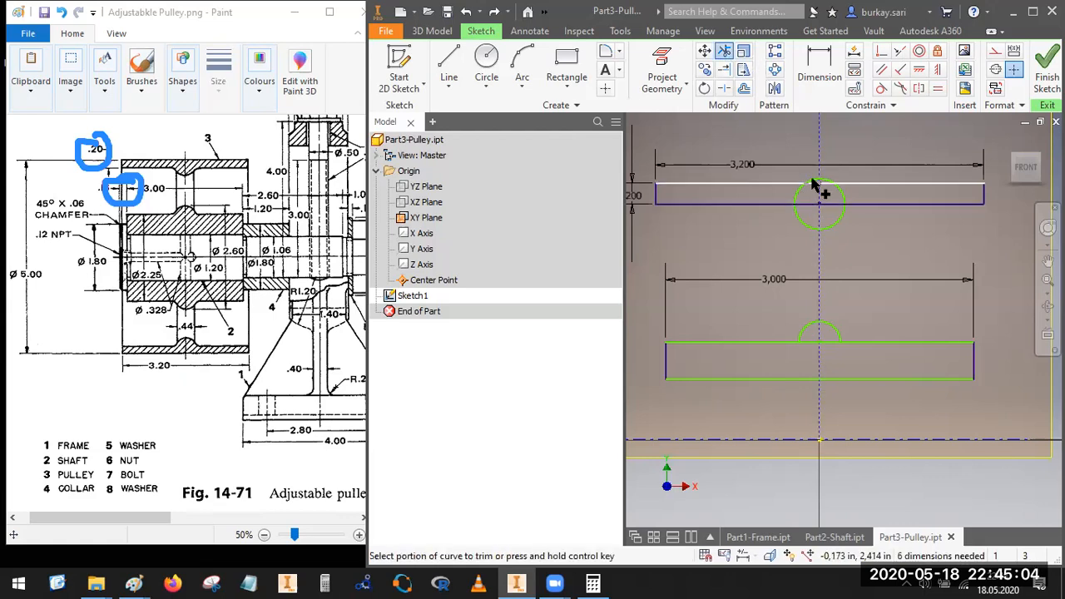
pyautogui.click(831, 181)
pyautogui.click(837, 189)
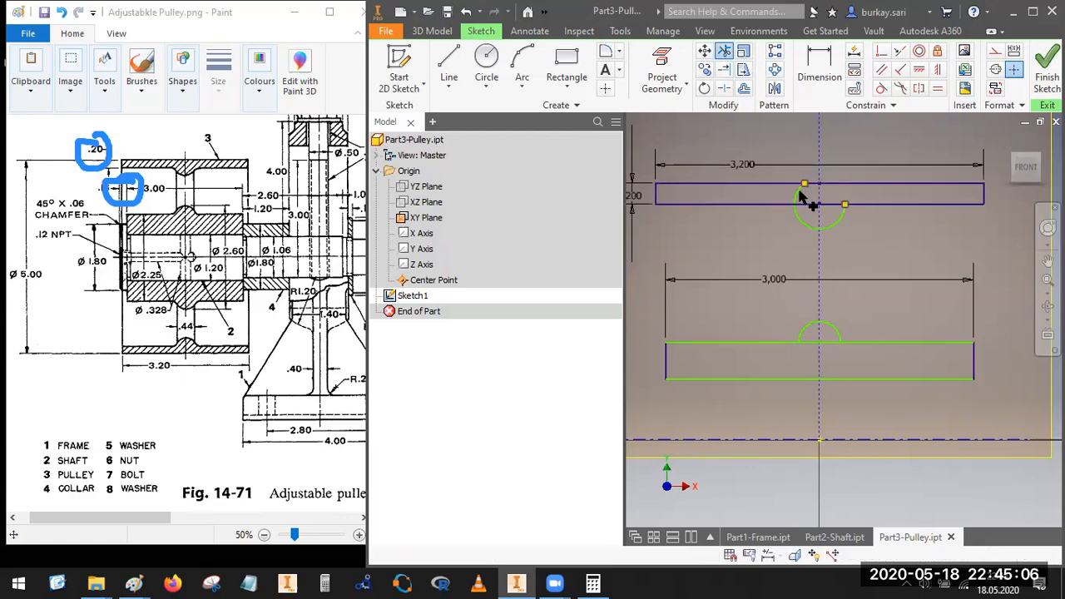
pyautogui.click(806, 202)
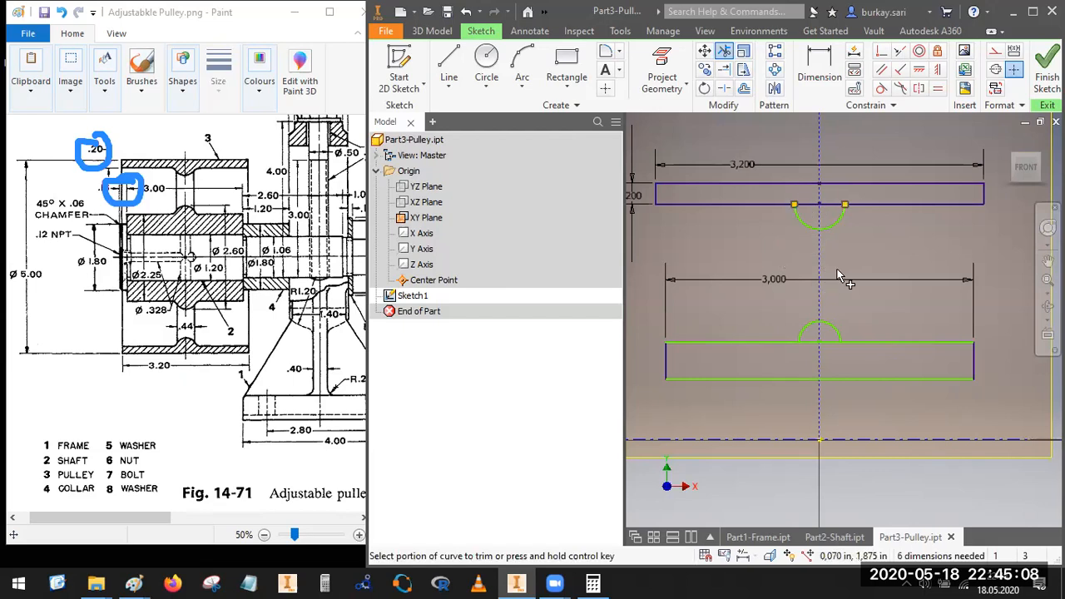
# Step: Split the arc on the hub's upper edge where it meets the vertical construction line
pyautogui.press('Escape')
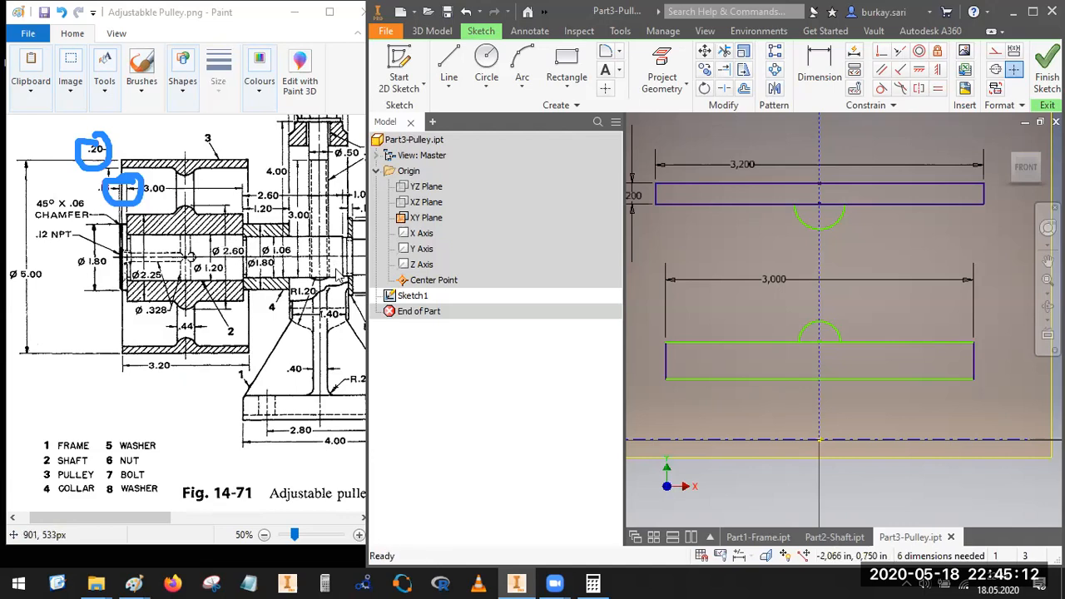
pyautogui.click(822, 62)
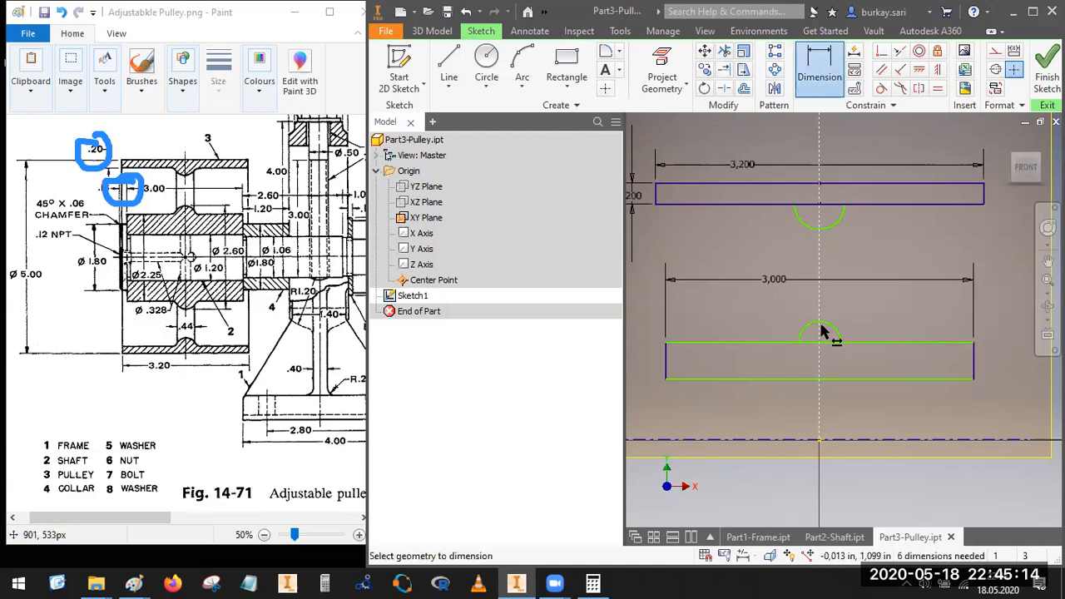
pyautogui.click(724, 88)
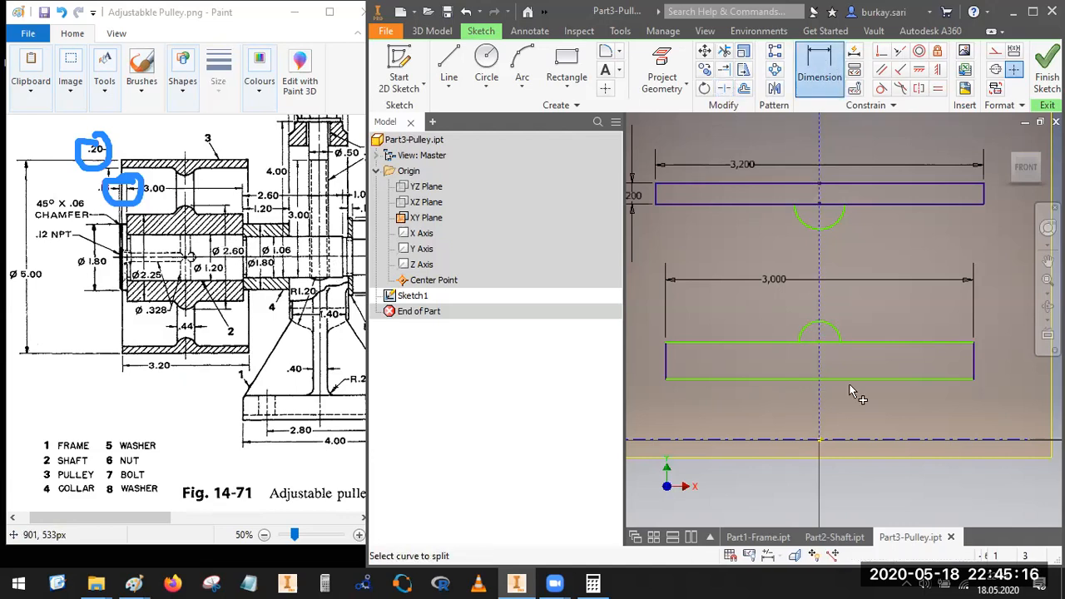
pyautogui.click(830, 328)
# Step: Dimension the top of the hub arc about the horizontal centerline as a 2.6 in diameter
pyautogui.click(822, 63)
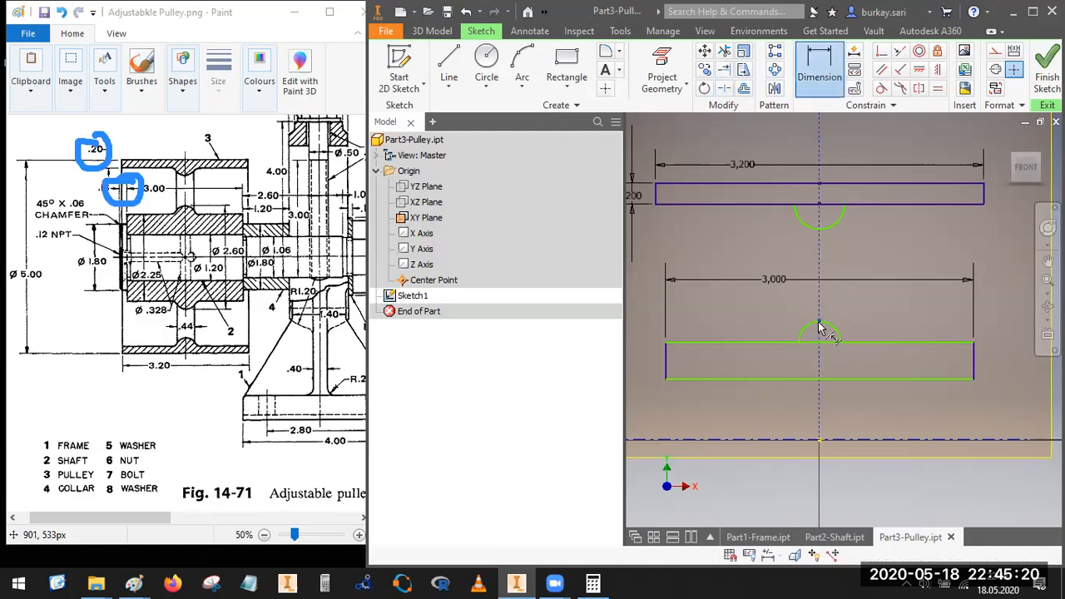
pyautogui.click(851, 440)
pyautogui.scroll(-3, 862, 415)
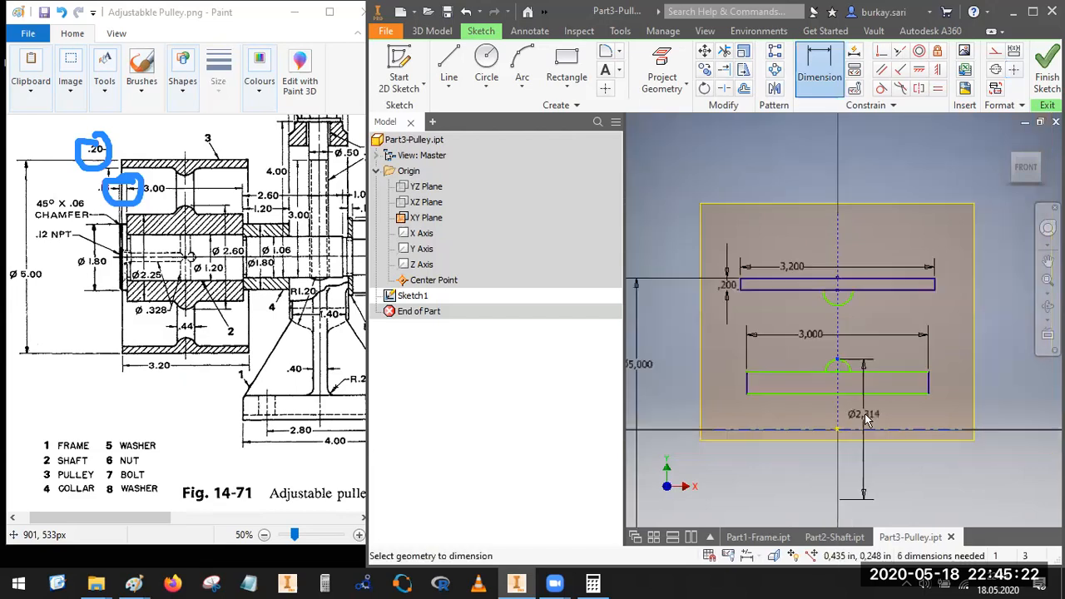
pyautogui.click(885, 433)
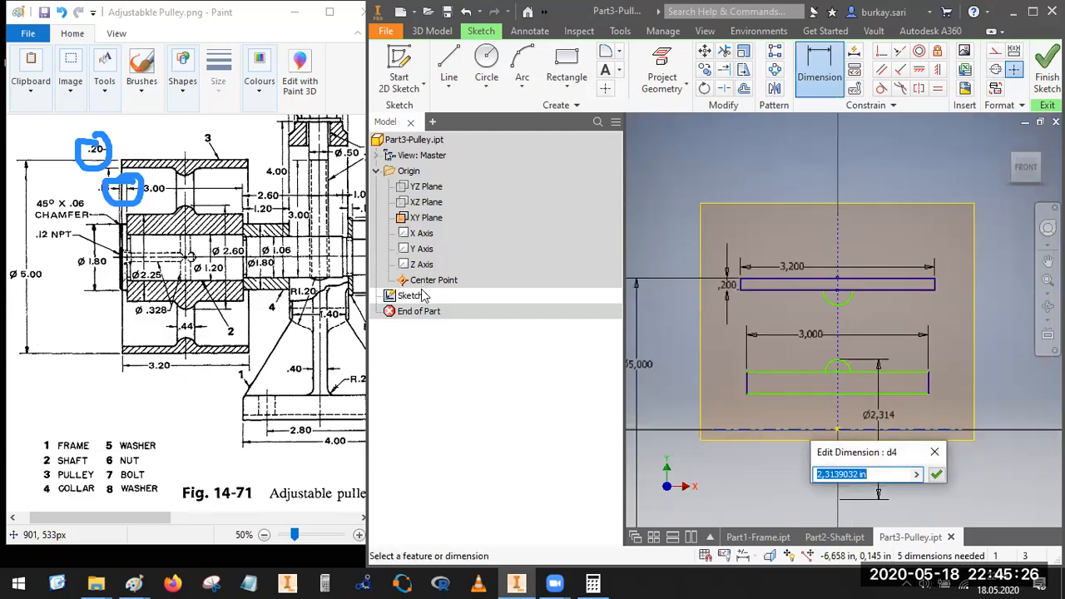
pyautogui.moveTo(215, 241)
pyautogui.mouseDown()
pyautogui.moveTo(204, 265)
pyautogui.moveTo(237, 243)
pyautogui.mouseUp()
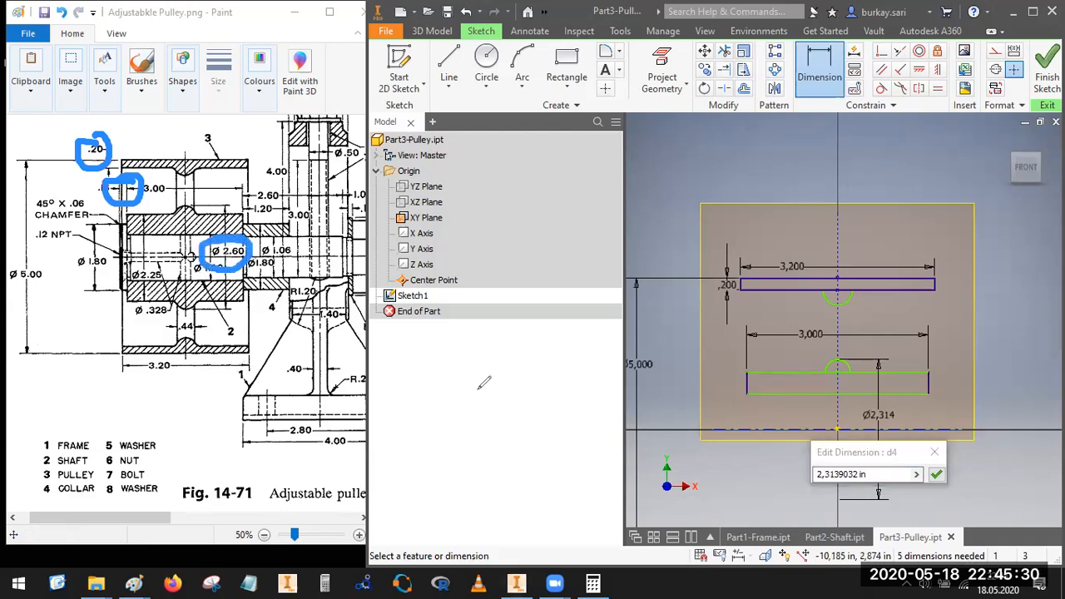
pyautogui.click(621, 397)
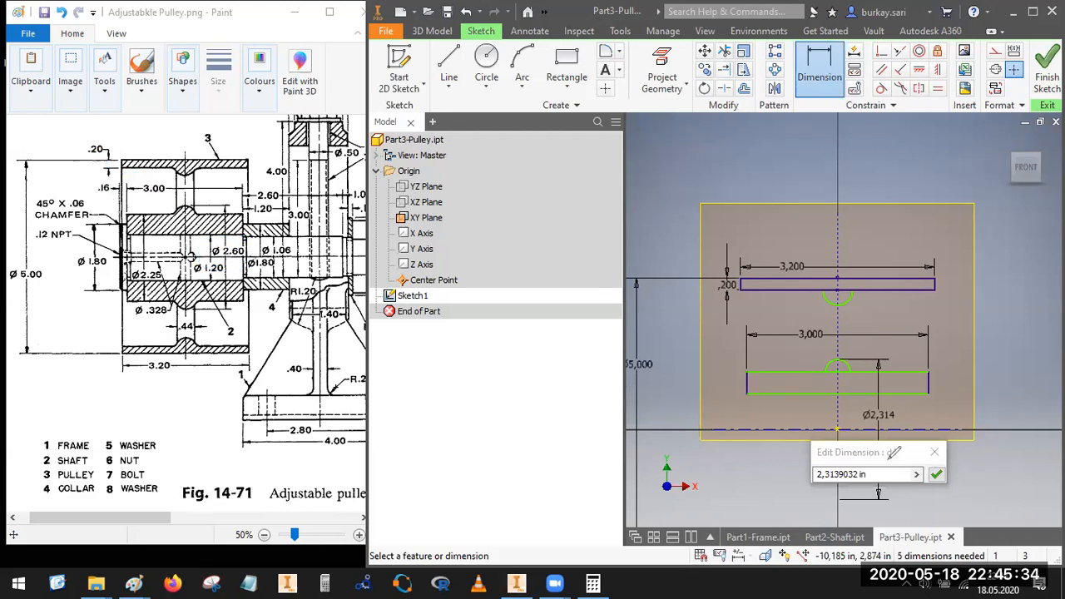
pyautogui.click(758, 473)
pyautogui.write('2.6')
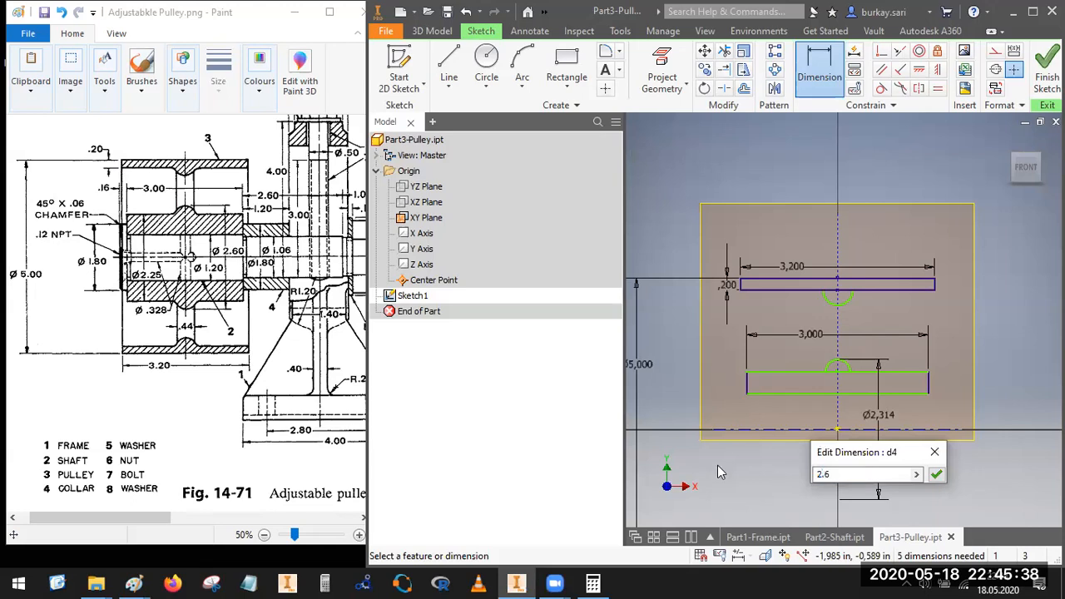
pyautogui.press('Return')
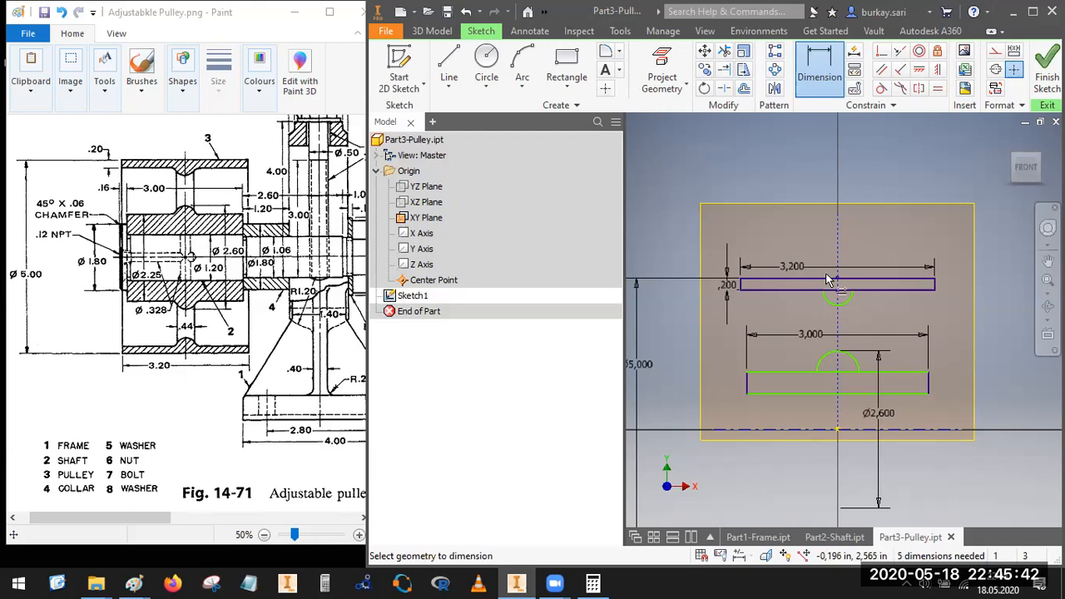
pyautogui.press('Escape')
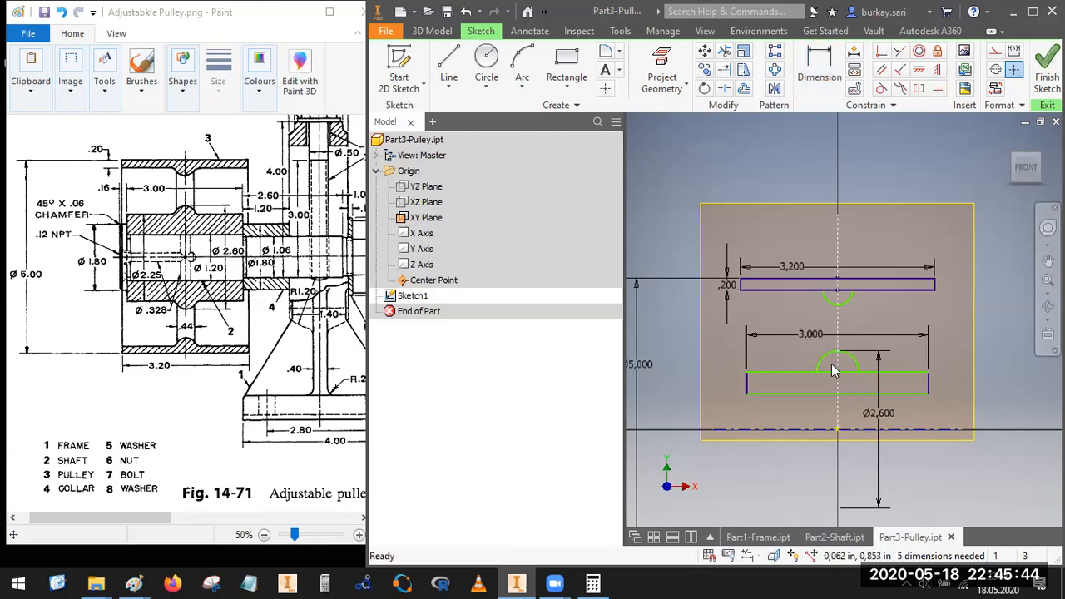
# Step: Delete the hub arc and draw a circle about 0.72 in in diameter inside the hub rectangle, centered on the vertical construction line
pyautogui.click(857, 366)
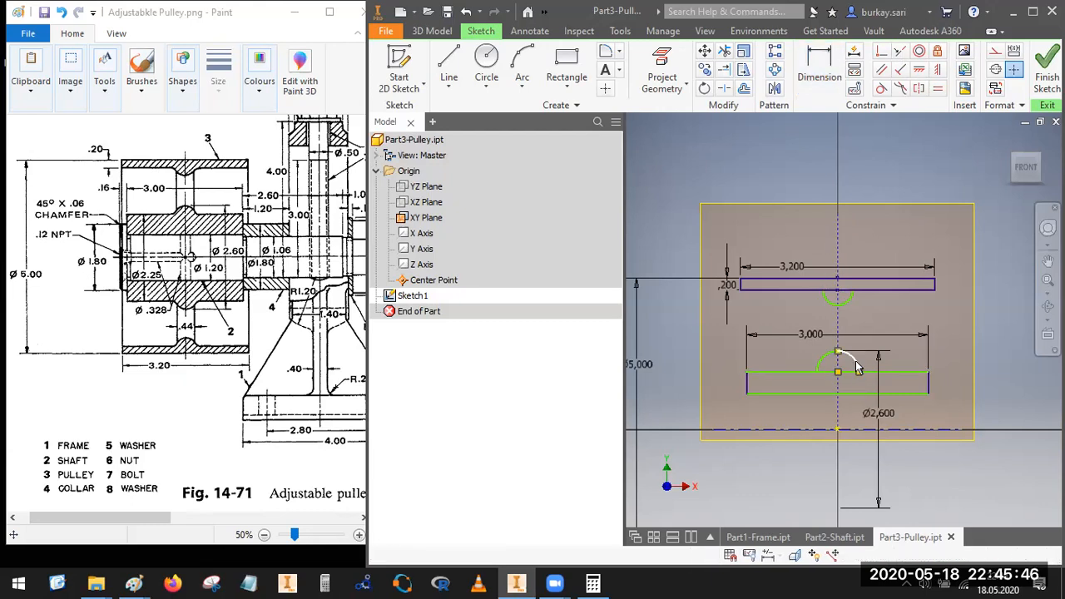
pyautogui.press('Delete')
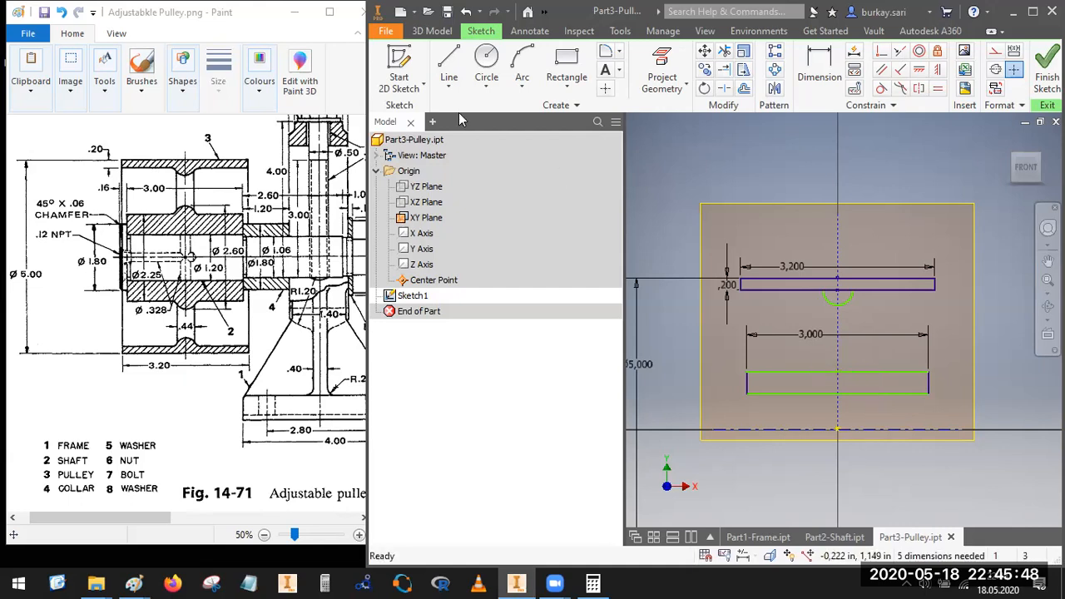
pyautogui.click(487, 65)
pyautogui.scroll(5, 836, 333)
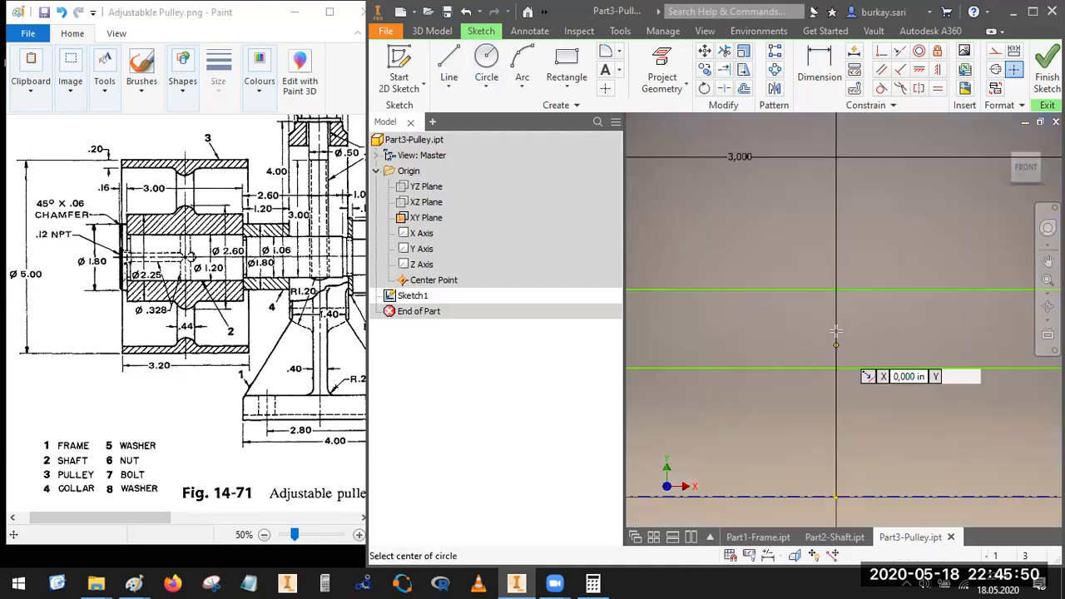
pyautogui.click(837, 329)
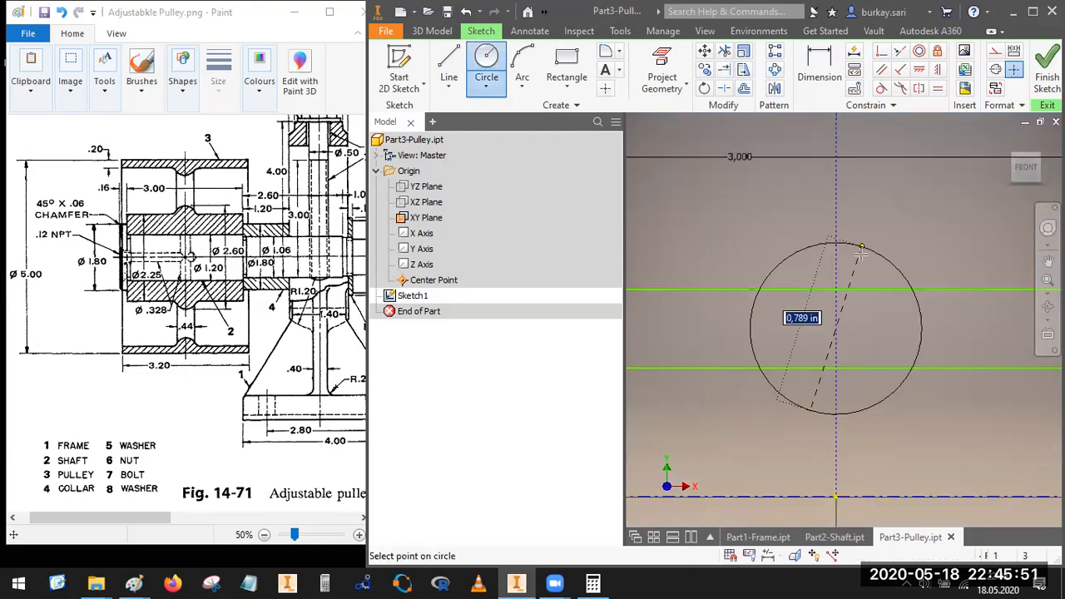
pyautogui.click(812, 380)
pyautogui.press('Escape')
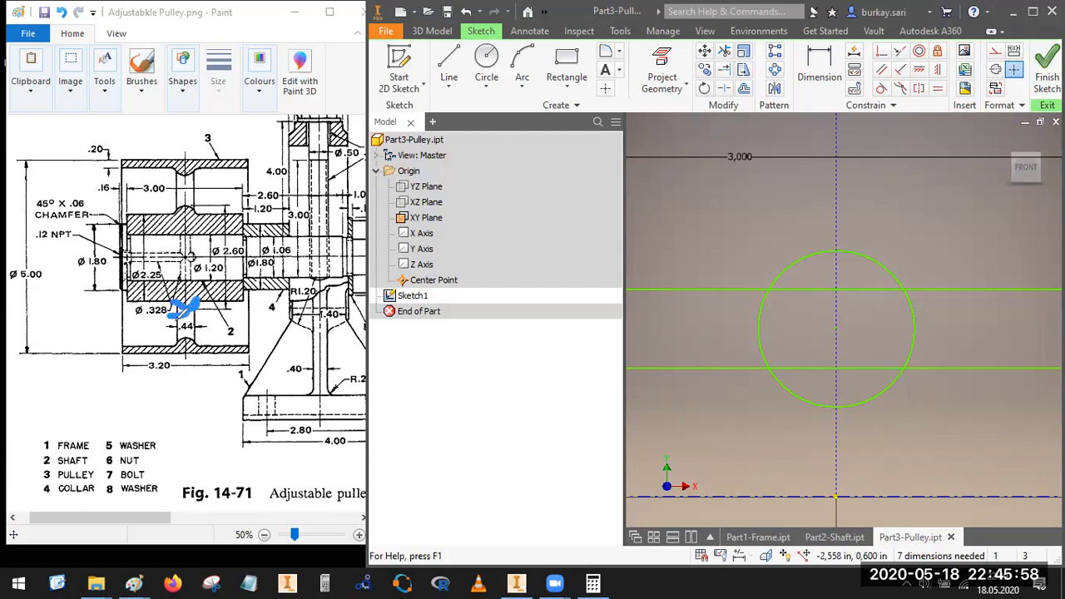
# Step: Draw a vertical line about 3.2 in long just left of the vertical construction line, crossing both the rim and the hub
pyautogui.moveTo(193, 306)
pyautogui.mouseDown()
pyautogui.moveTo(175, 339)
pyautogui.moveTo(212, 325)
pyautogui.moveTo(170, 314)
pyautogui.mouseUp()
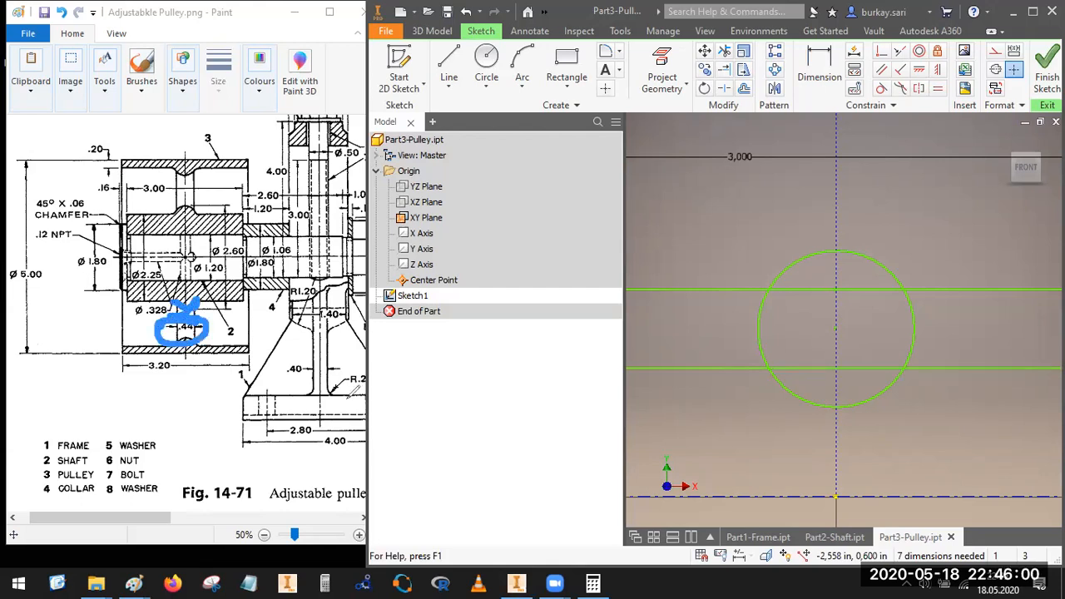
pyautogui.click(718, 132)
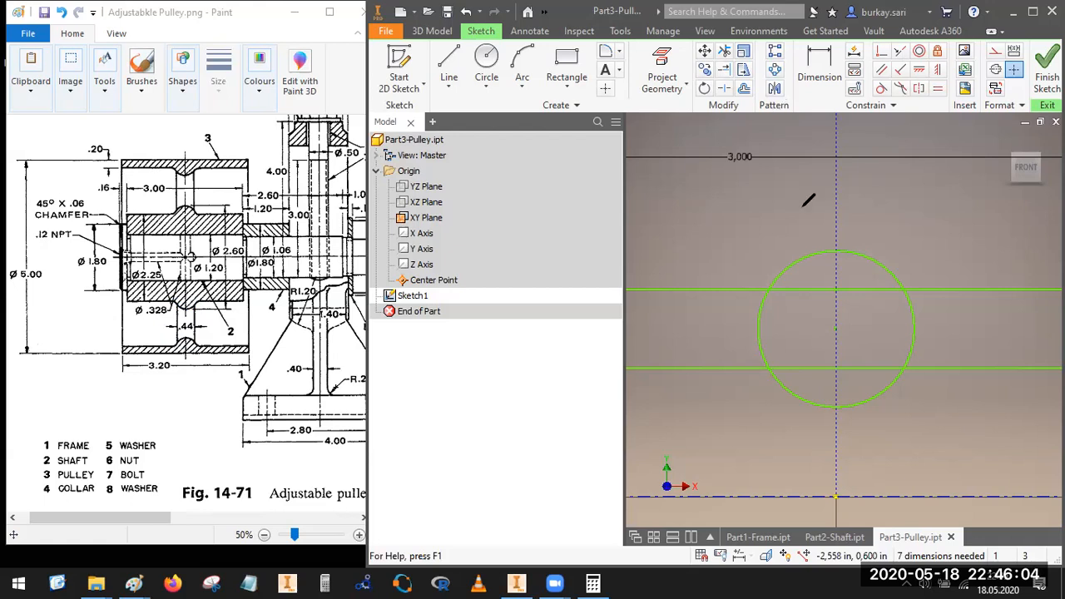
pyautogui.scroll(-5, 803, 206)
pyautogui.click(448, 66)
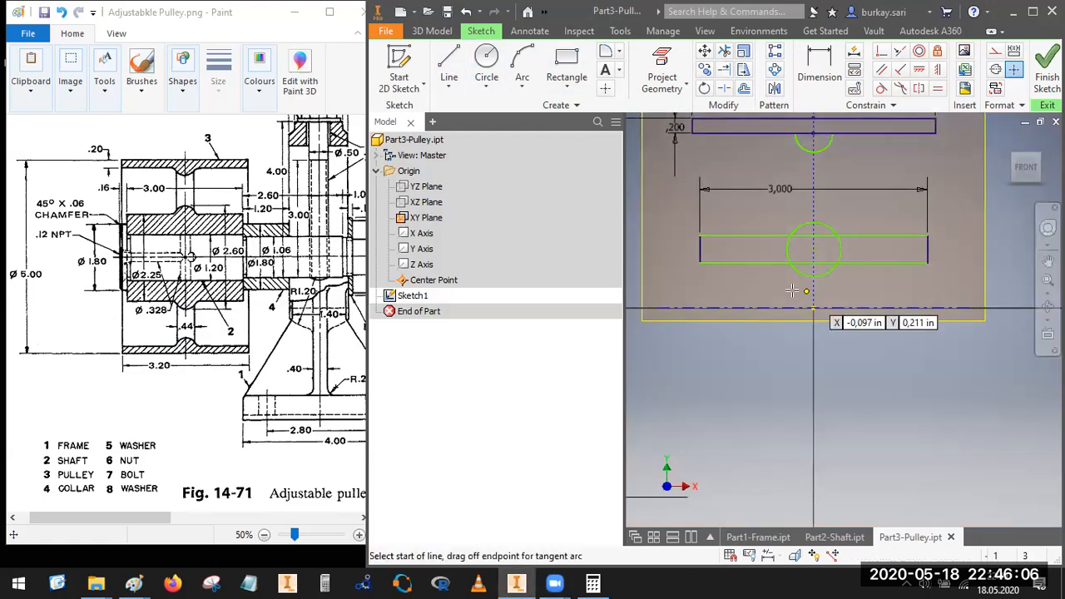
pyautogui.click(795, 290)
pyautogui.scroll(-5, 802, 260)
pyautogui.moveTo(802, 260); pyautogui.dragTo(790, 346, button='middle')
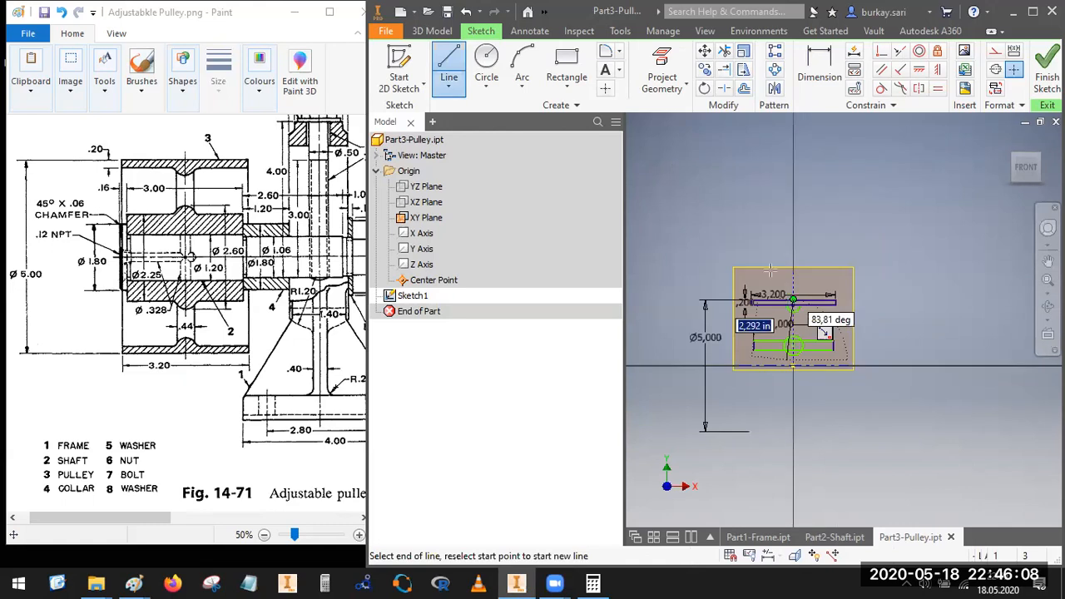
pyautogui.scroll(3, 788, 298)
pyautogui.click(782, 254)
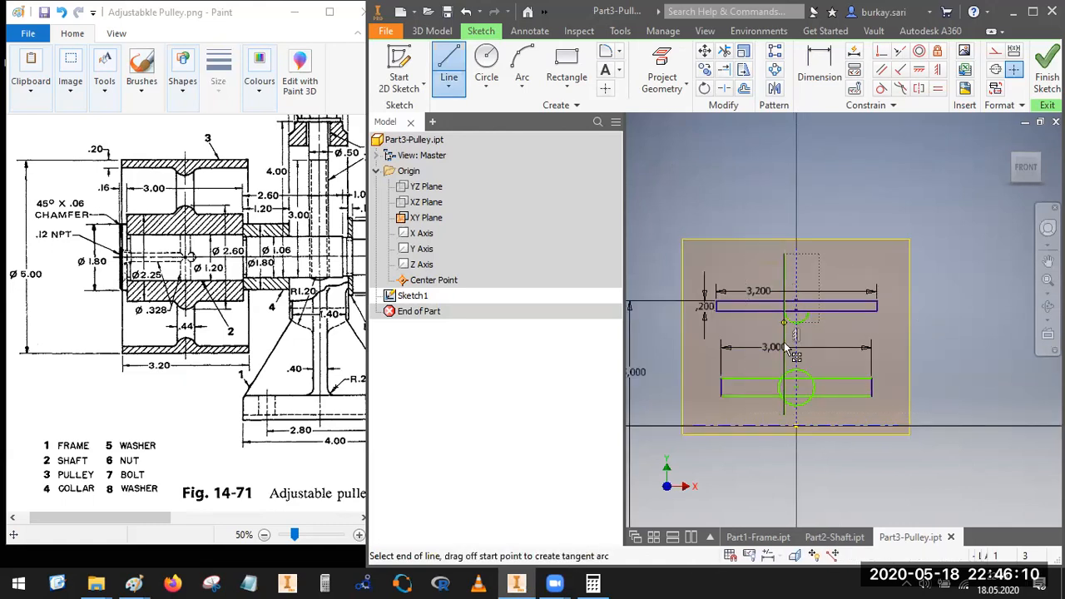
pyautogui.press('Escape')
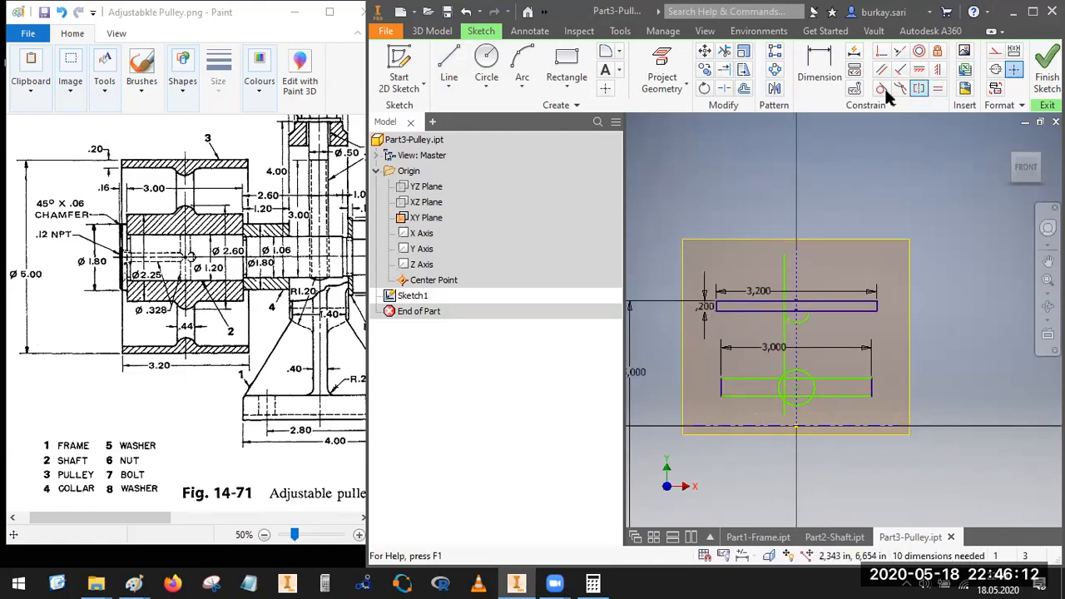
# Step: Mirror the vertical line about the vertical construction line
pyautogui.click(774, 88)
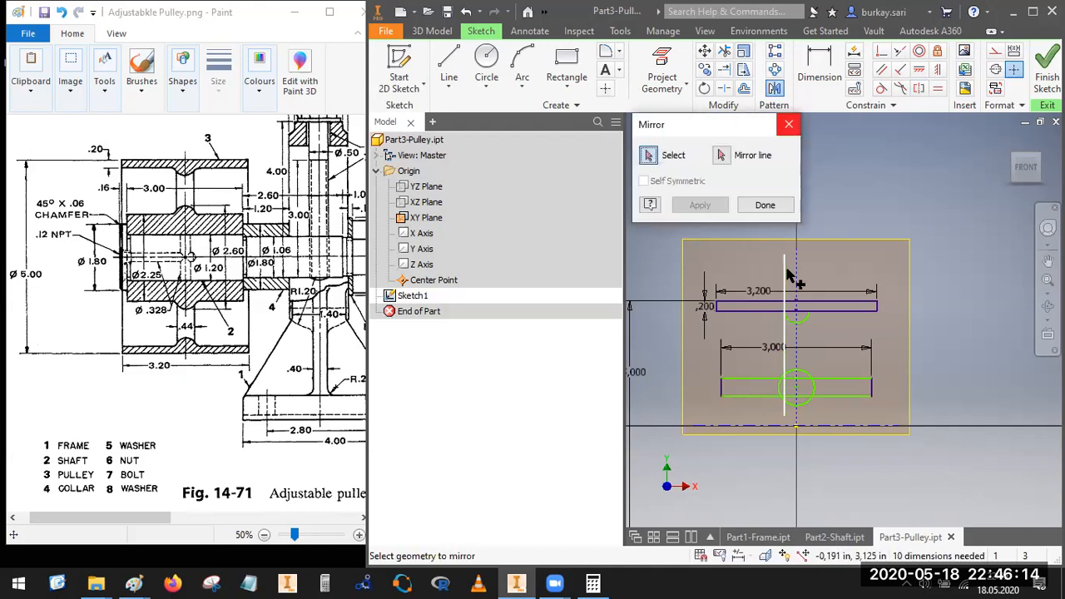
pyautogui.click(791, 277)
pyautogui.click(722, 155)
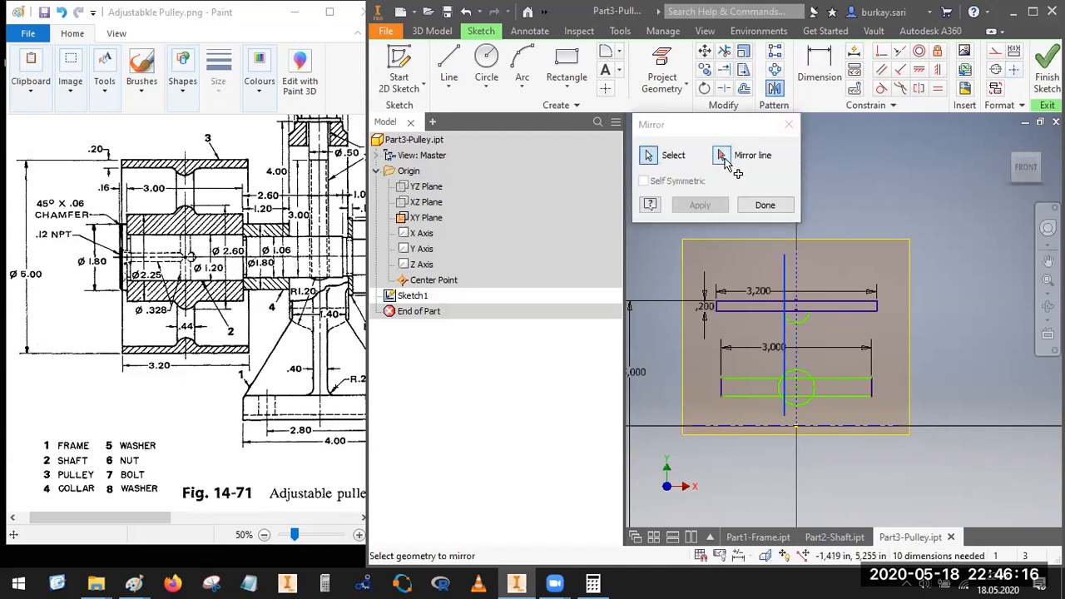
pyautogui.click(796, 284)
pyautogui.click(701, 205)
pyautogui.click(786, 208)
# Step: Try to dimension the spacing between the two mirrored vertical lines, and undo the dimension
pyautogui.click(820, 67)
pyautogui.click(809, 269)
pyautogui.click(787, 273)
pyautogui.click(840, 325)
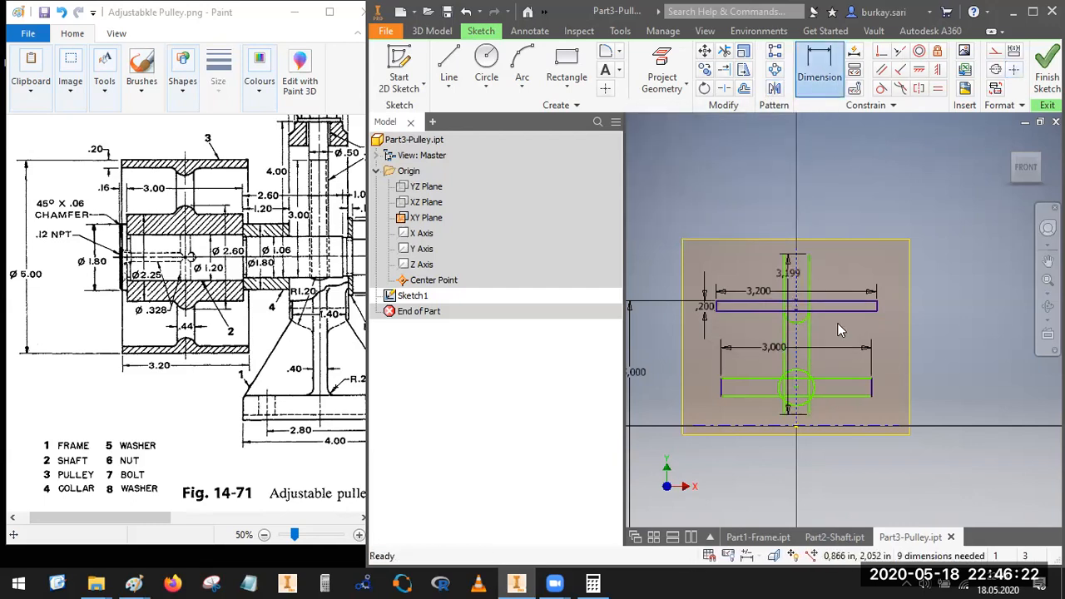
pyautogui.hotkey('ctrl', 'z')
pyautogui.hotkey('ctrl', 'z')
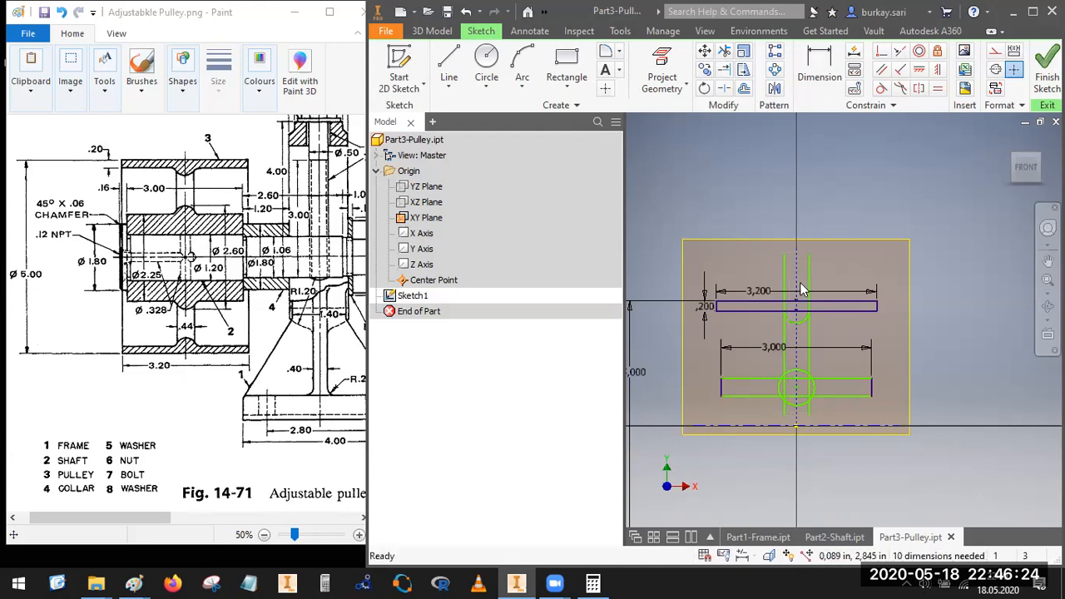
# Step: Dimension the distance between the two vertical lines as 0.44 in
pyautogui.click(809, 277)
pyautogui.click(787, 277)
pyautogui.scroll(-5, 817, 276)
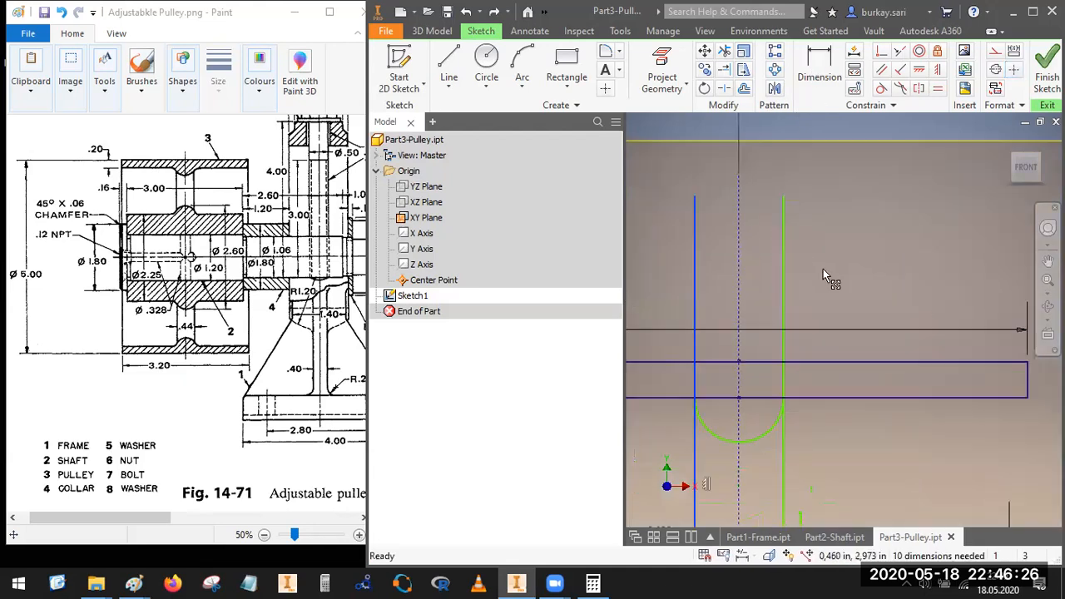
pyautogui.click(819, 71)
pyautogui.click(786, 307)
pyautogui.click(697, 294)
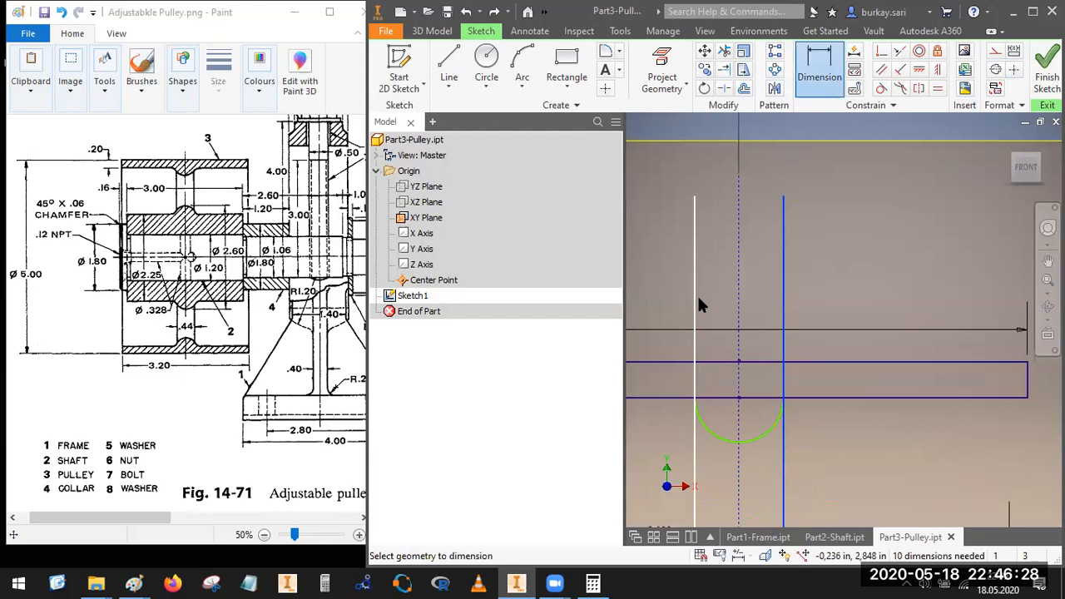
pyautogui.click(832, 286)
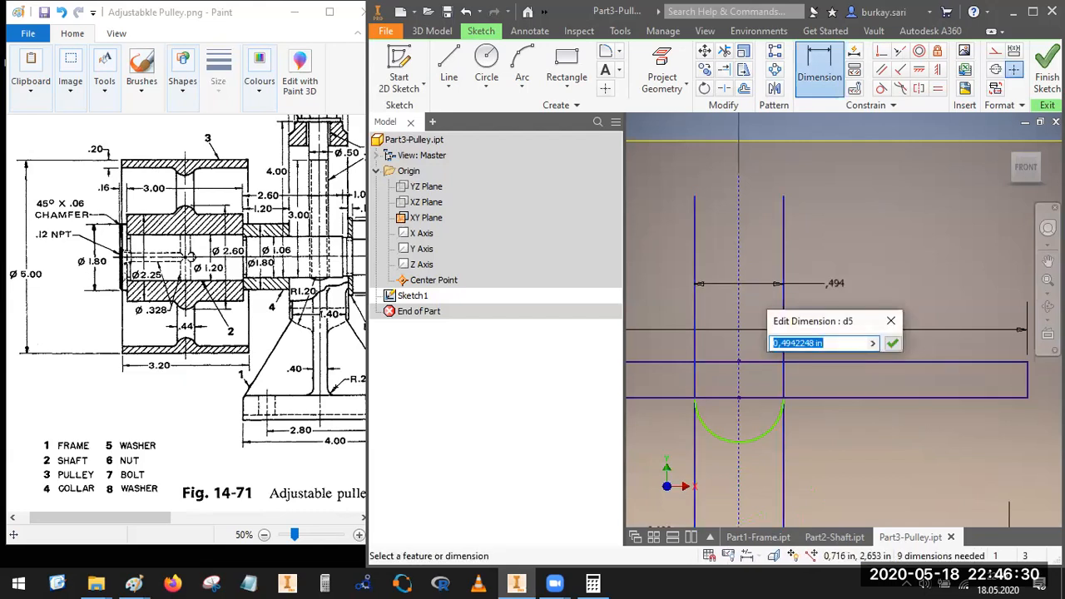
pyautogui.write('04')
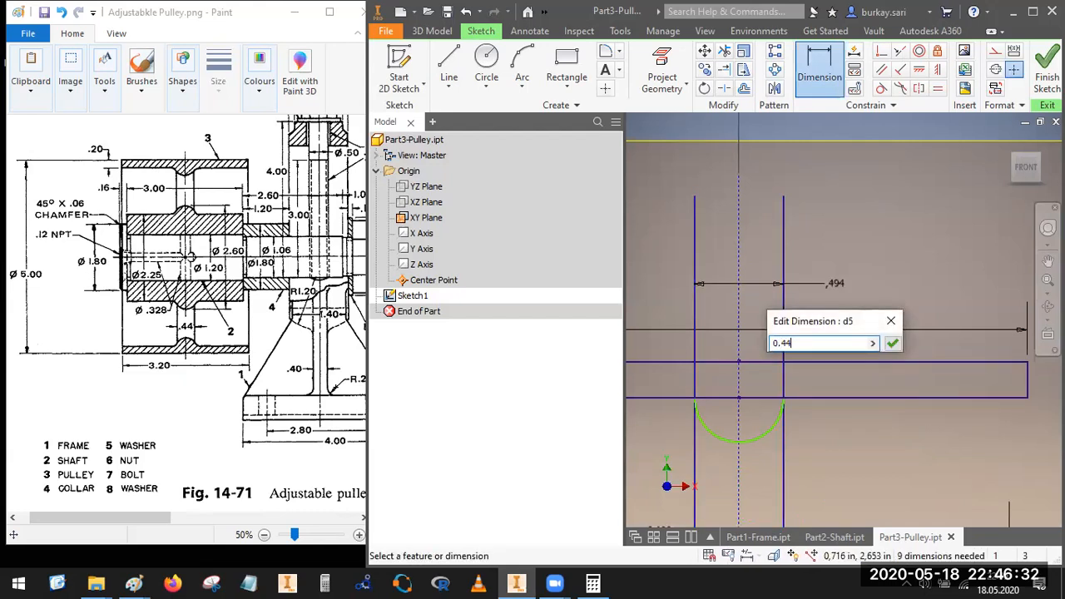
pyautogui.write('4')
pyautogui.press('Return')
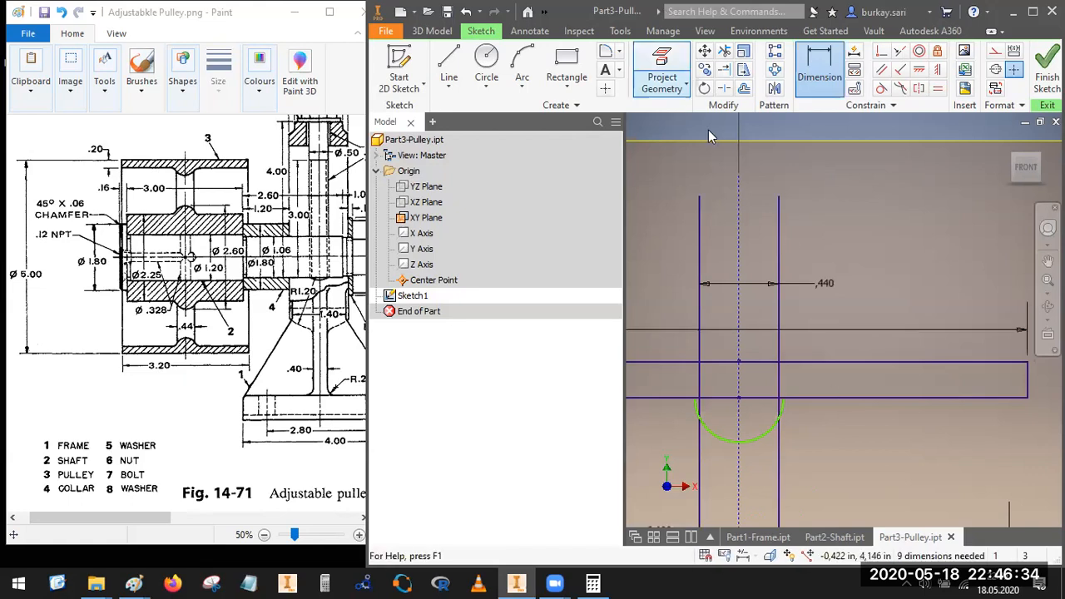
pyautogui.press('Escape')
# Step: Delete the arc beneath the rim rectangle
pyautogui.scroll(-3, 791, 391)
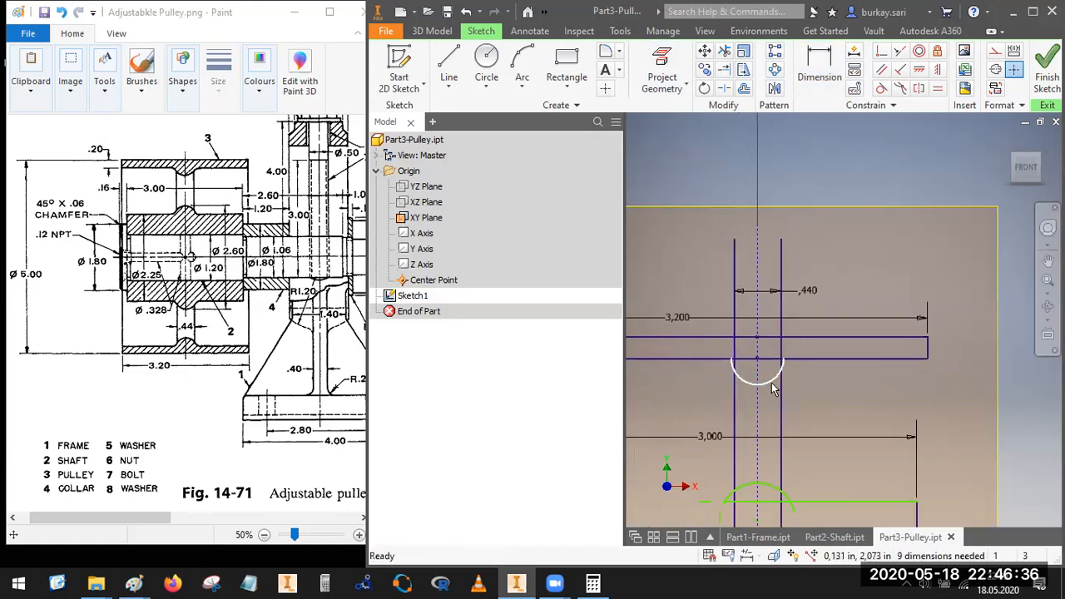
pyautogui.click(776, 386)
pyautogui.press('Delete')
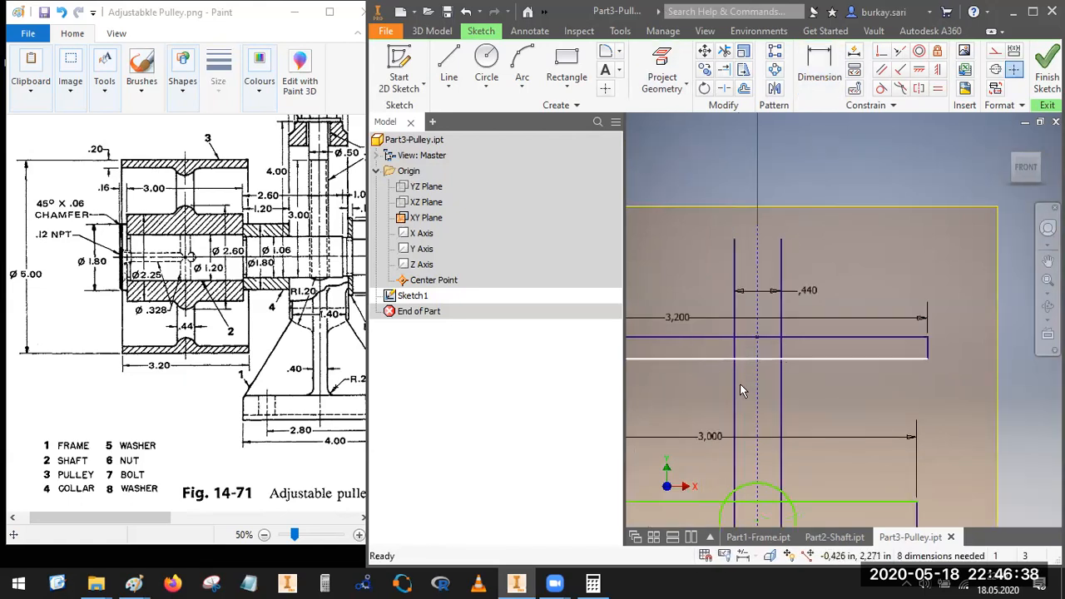
pyautogui.click(881, 89)
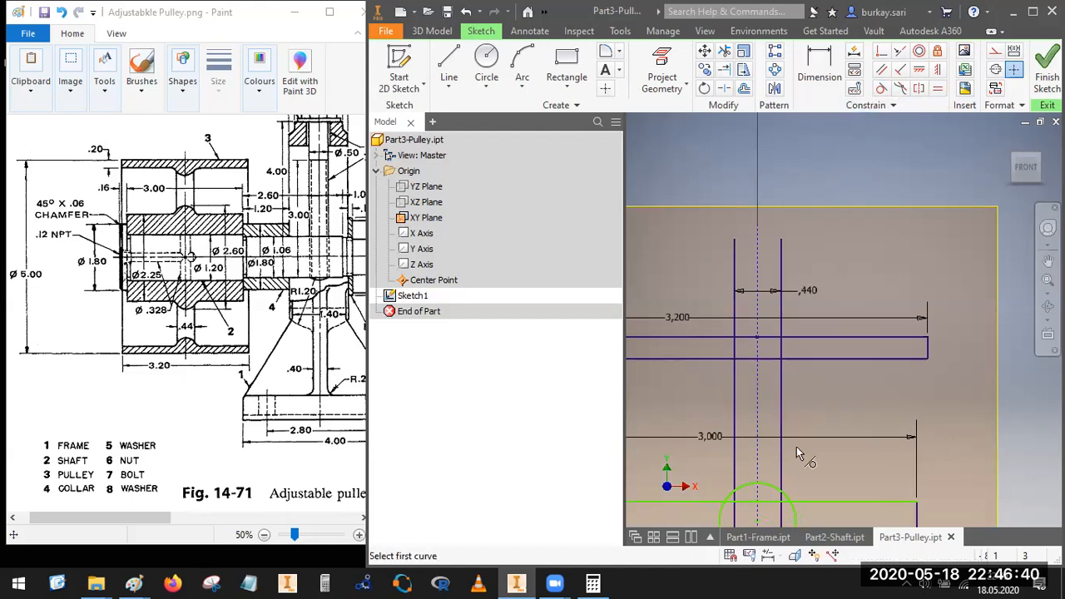
pyautogui.press('Escape')
pyautogui.click(724, 50)
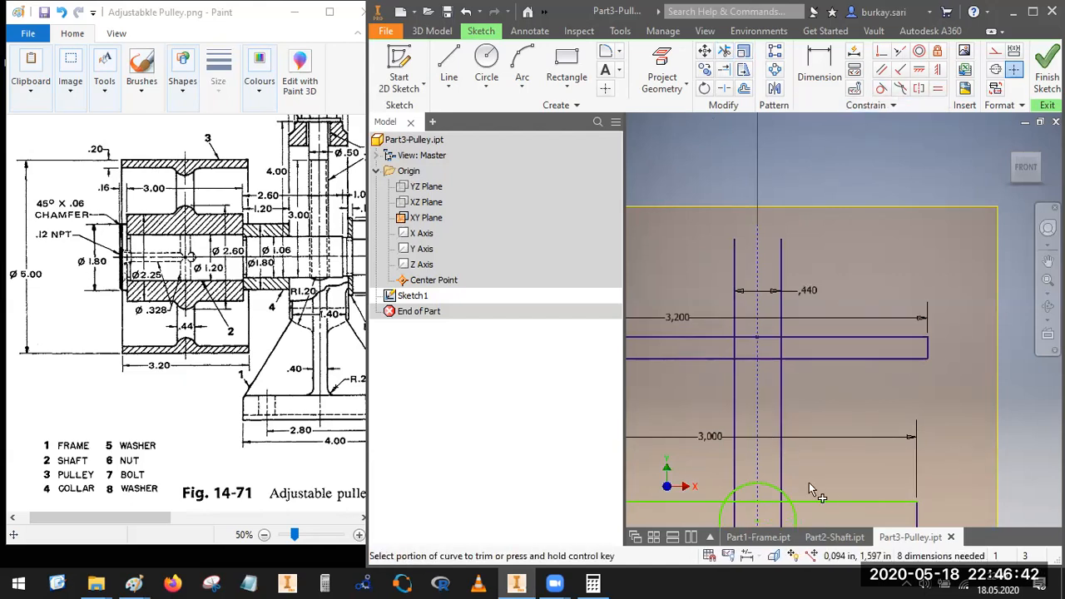
pyautogui.scroll(3, 803, 495)
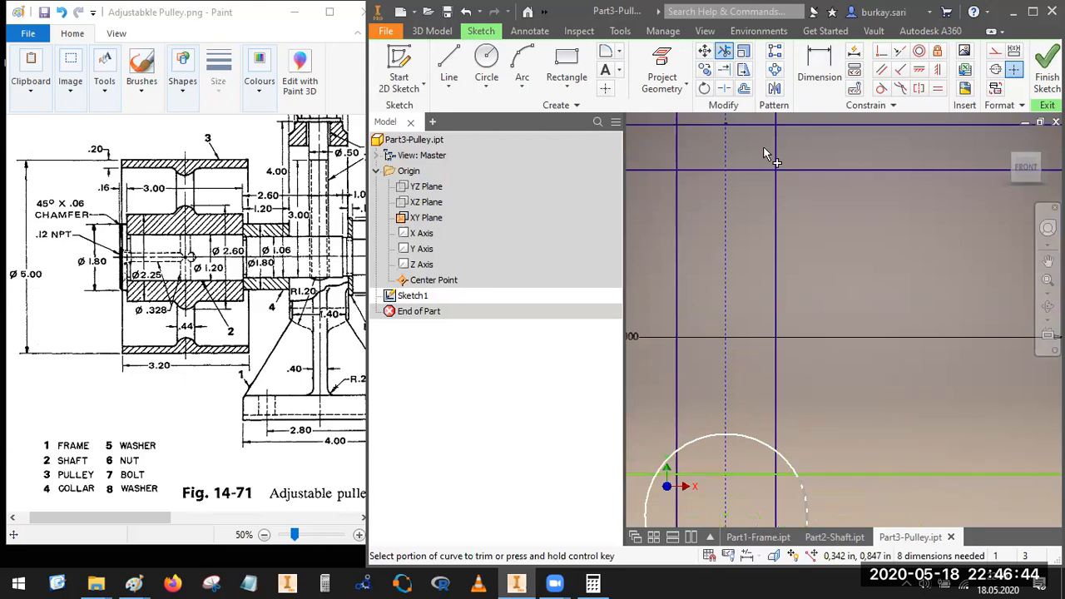
pyautogui.press('Escape')
# Step: Split the hub circle on its left side, between the hub rectangle's two horizontal edges
pyautogui.click(724, 89)
pyautogui.scroll(-3, 782, 420)
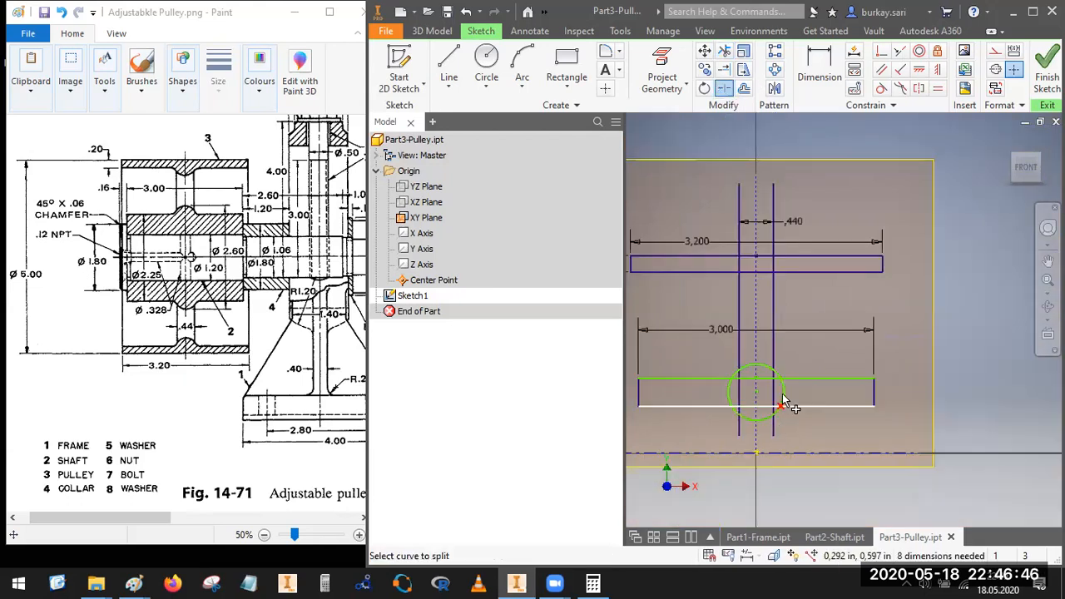
pyautogui.click(724, 399)
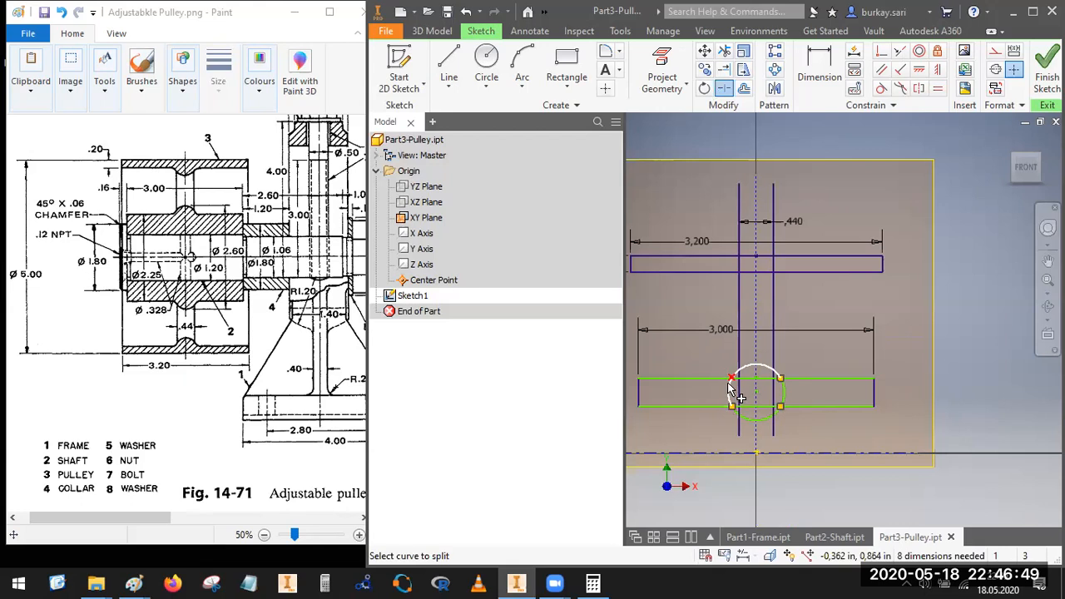
# Step: Make the hub circle coincident with the intersection of the hub rectangle's top edge and the left web line
pyautogui.click(881, 51)
pyautogui.scroll(4, 737, 380)
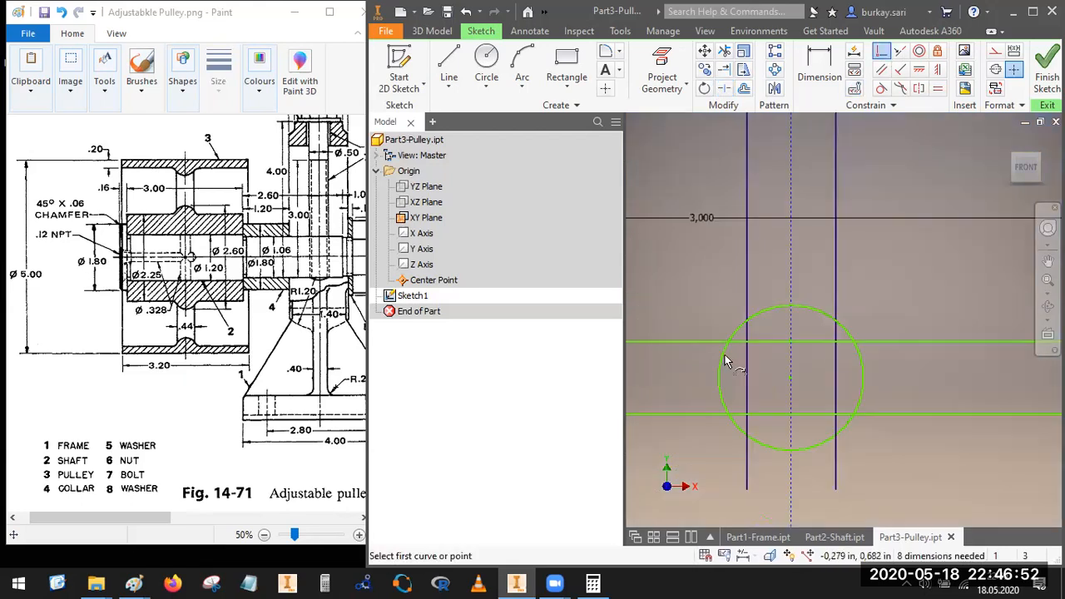
pyautogui.click(728, 343)
pyautogui.click(745, 336)
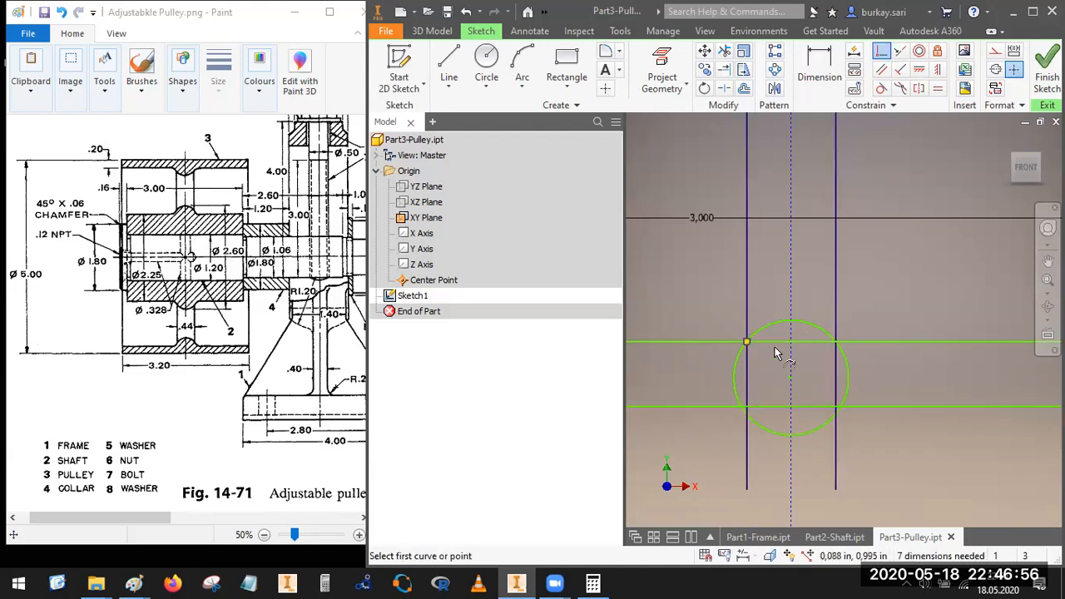
# Step: Draw a circle on the vertical construction line inside the rim rectangle, centred at X 0 and Y 2.360 in, extending past both web lines
pyautogui.scroll(-2, 815, 312)
pyautogui.scroll(-4, 799, 300)
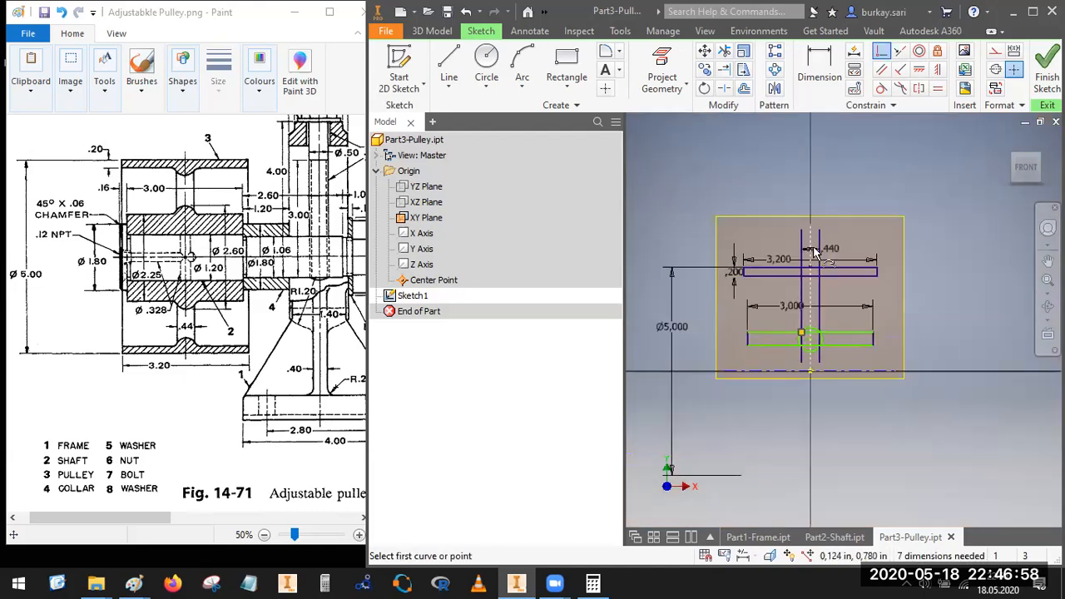
pyautogui.scroll(5, 756, 218)
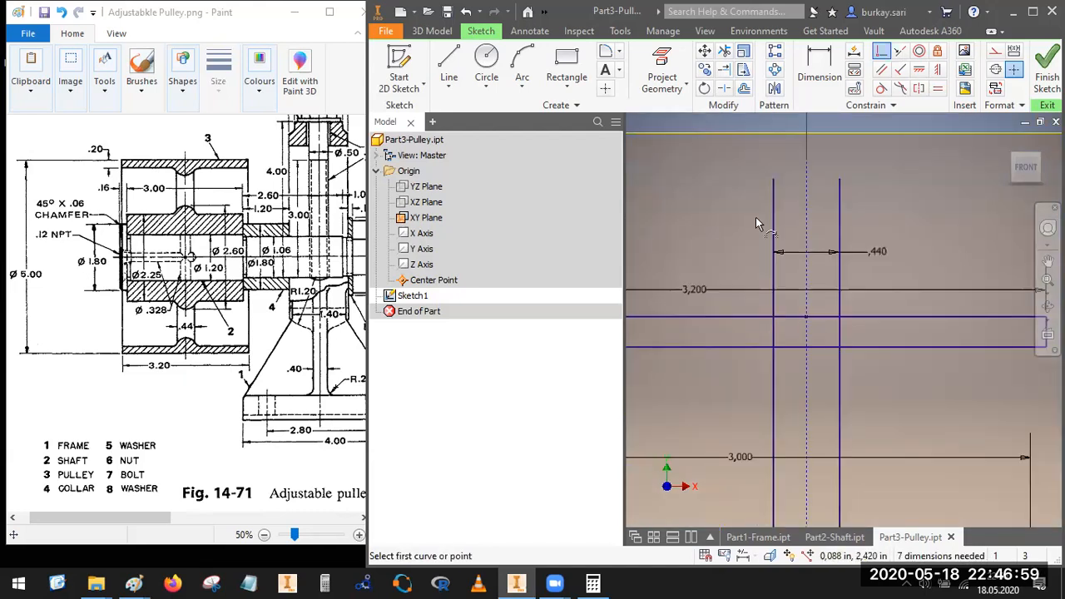
pyautogui.click(487, 57)
pyautogui.scroll(3, 806, 343)
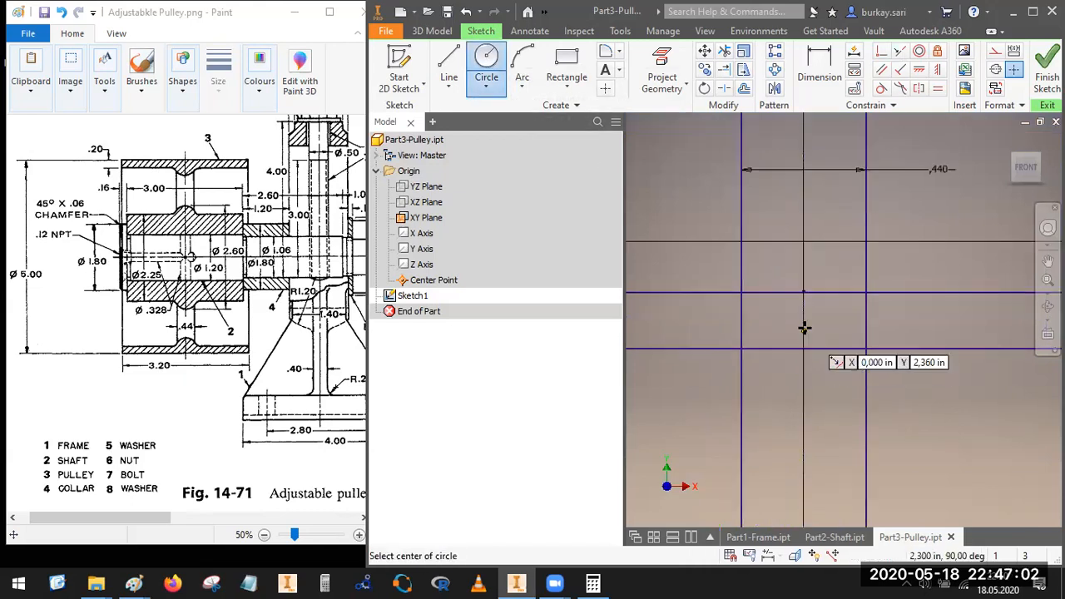
pyautogui.click(804, 328)
pyautogui.click(811, 405)
pyautogui.press('Escape')
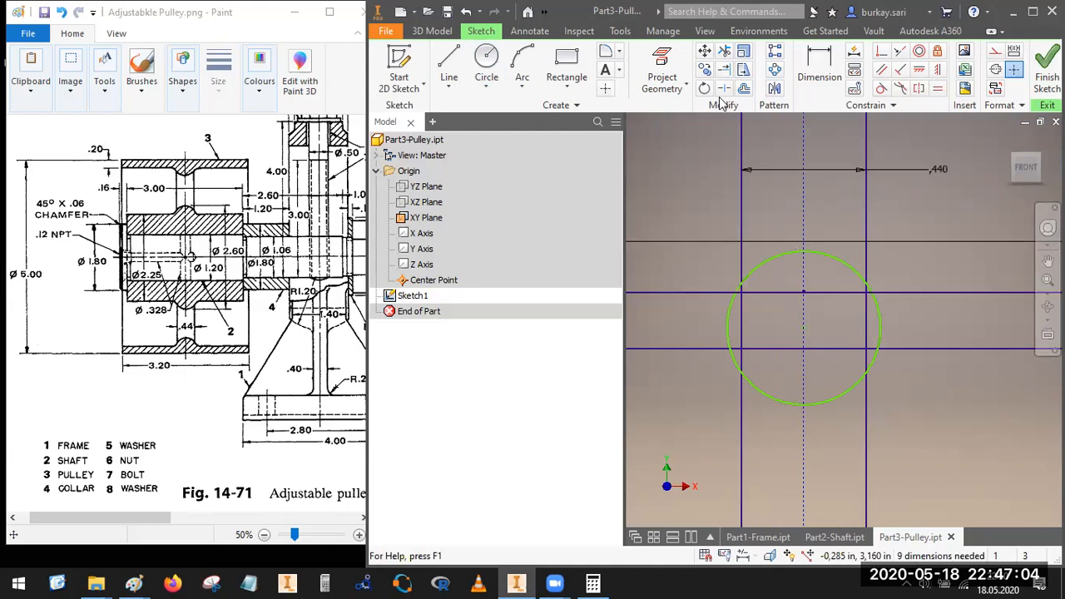
# Step: Split the rim circle on both sides, between the rim's lower edge and the web lines
pyautogui.click(723, 88)
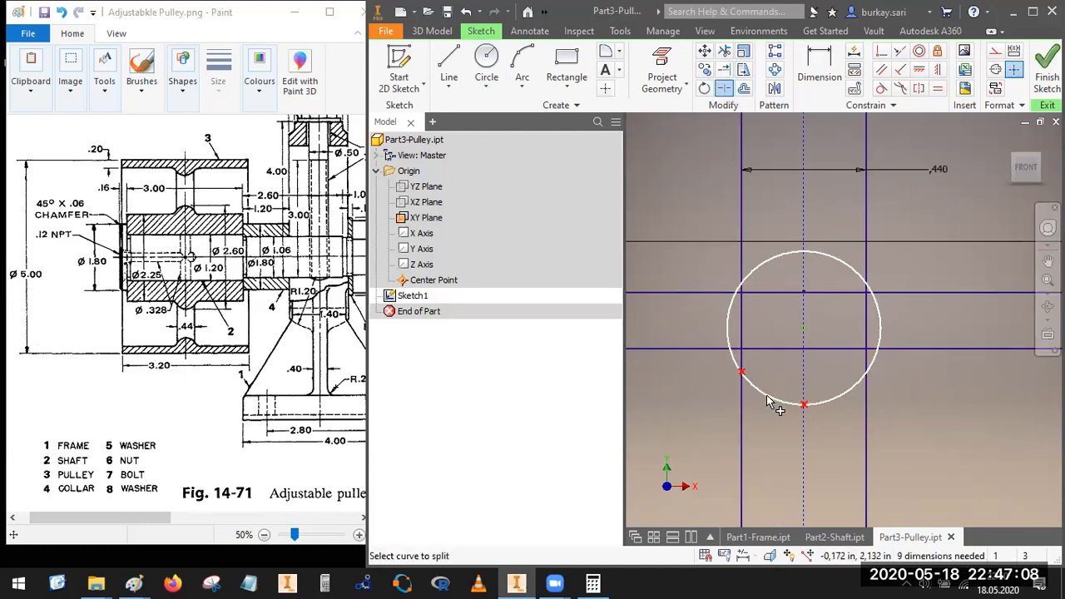
pyautogui.click(732, 360)
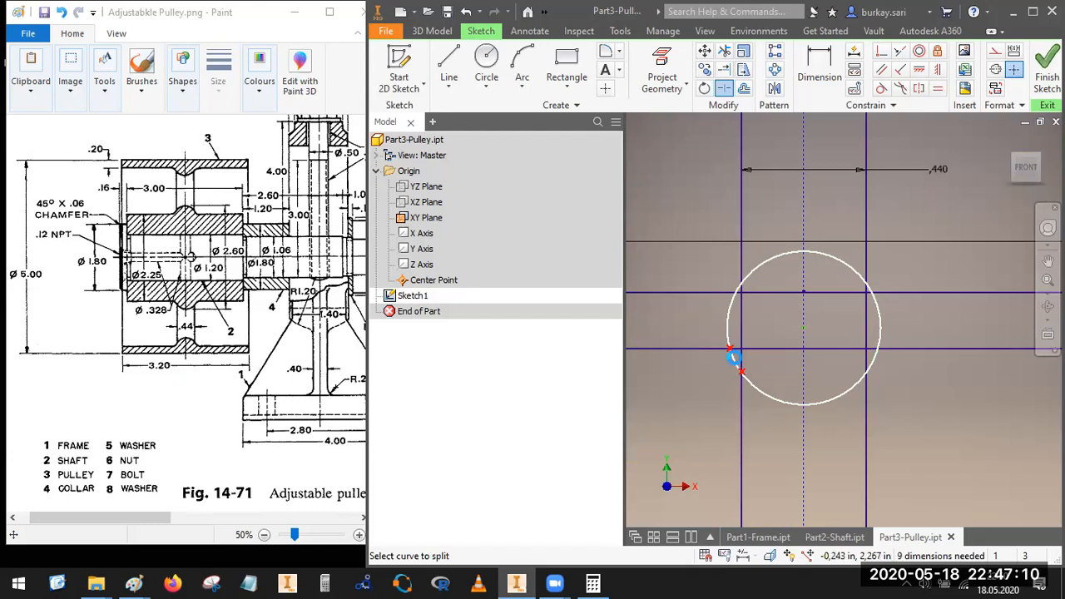
pyautogui.click(878, 356)
# Step: Make the rim circle coincident with the intersection of the rim's lower edge and the right web line
pyautogui.click(882, 51)
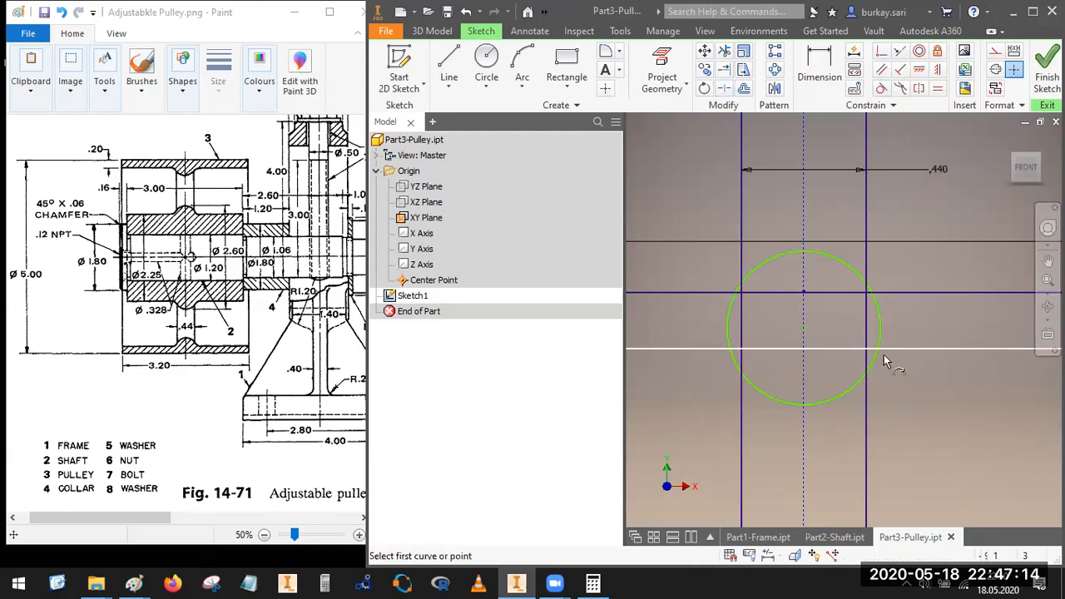
pyautogui.click(879, 350)
pyautogui.click(864, 334)
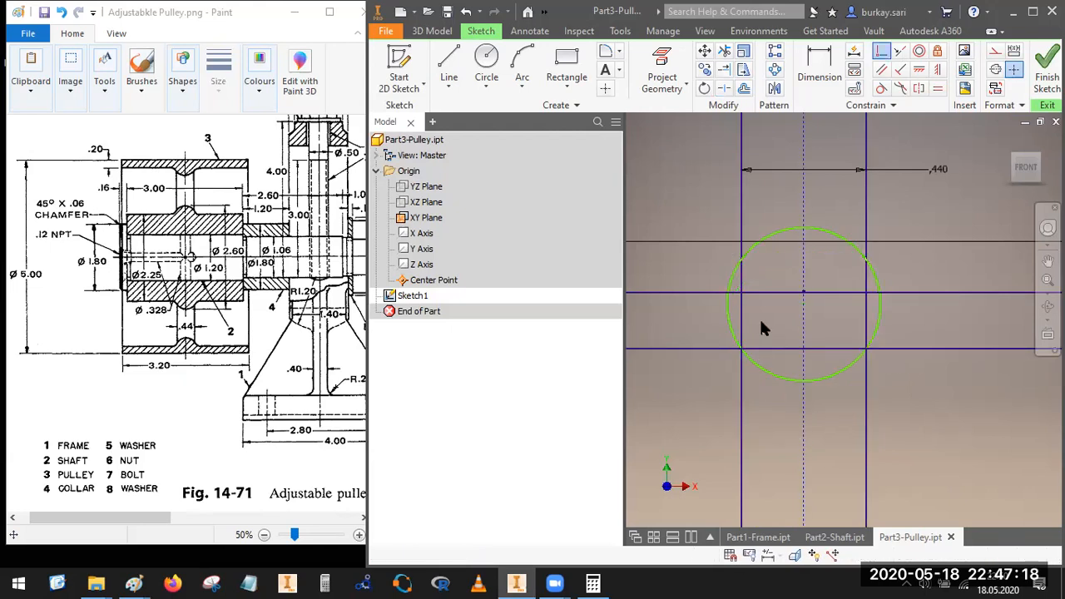
# Step: Split the hub circle at its top, where the vertical construction line crosses it
pyautogui.scroll(-3, 764, 329)
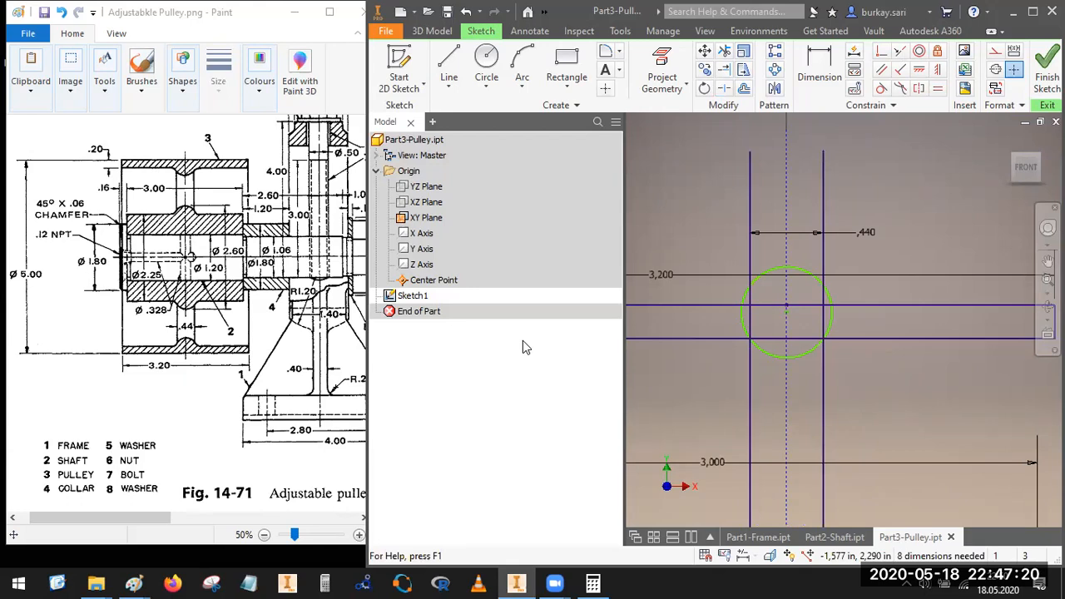
pyautogui.scroll(-5, 784, 408)
pyautogui.scroll(3, 795, 482)
pyautogui.scroll(3, 770, 426)
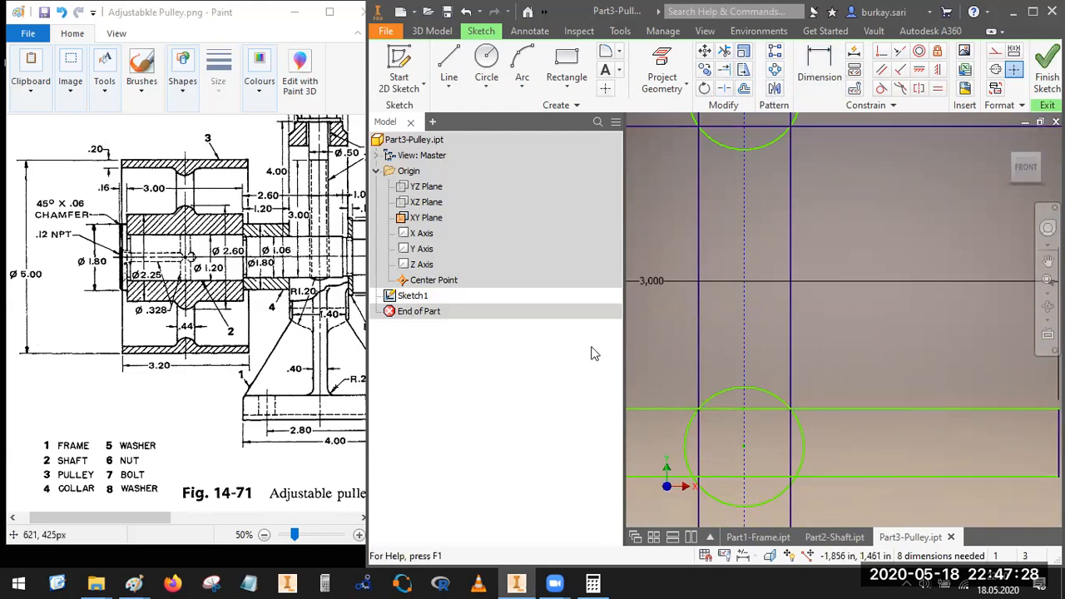
pyautogui.scroll(-3, 728, 298)
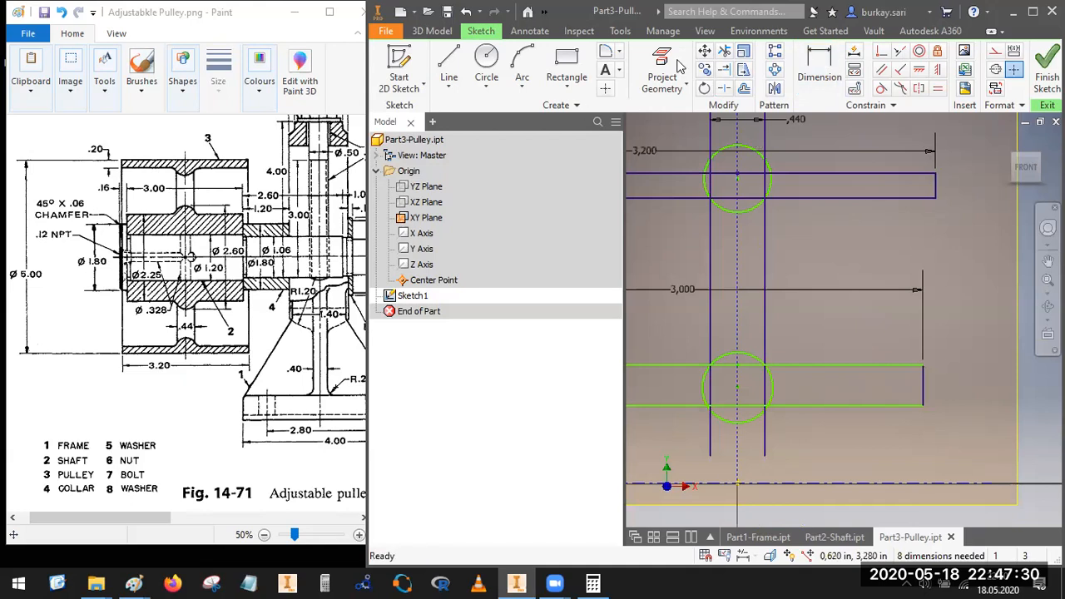
pyautogui.click(724, 88)
pyautogui.click(745, 361)
pyautogui.press('Escape')
# Step: Dimension the top of the hub circle about the horizontal centerline as a 2.6 in diameter
pyautogui.press('d')
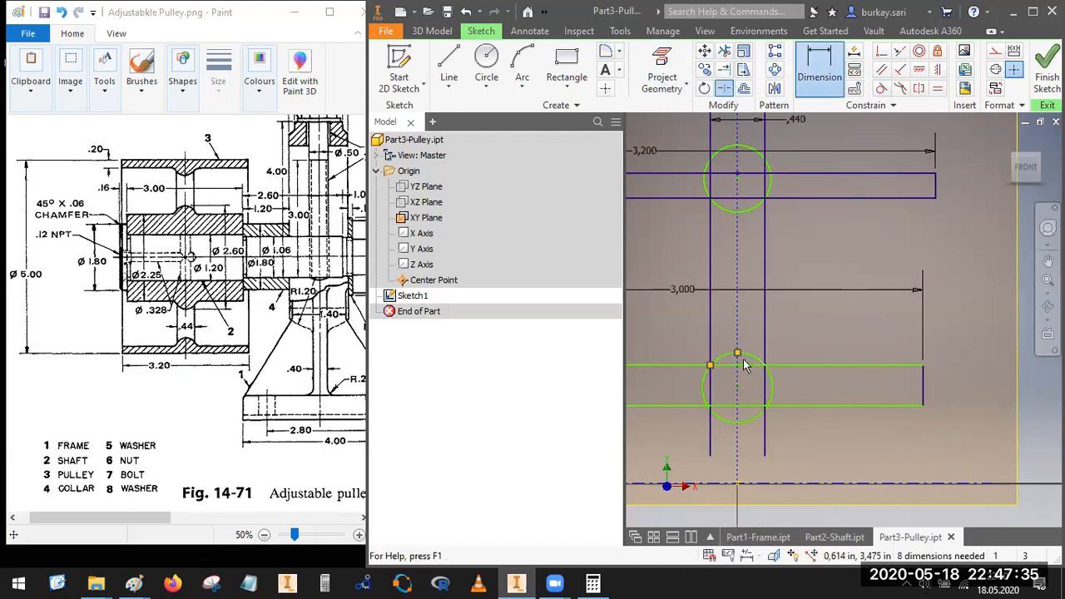
pyautogui.scroll(-4, 796, 405)
pyautogui.click(796, 400)
pyautogui.scroll(4, 796, 390)
pyautogui.click(796, 390)
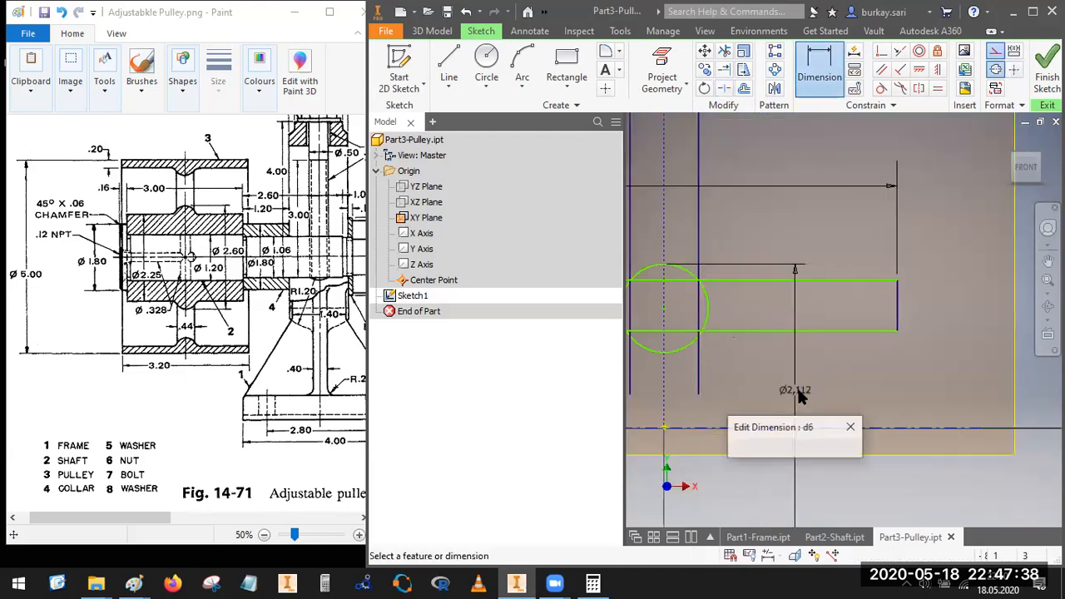
pyautogui.write('2.')
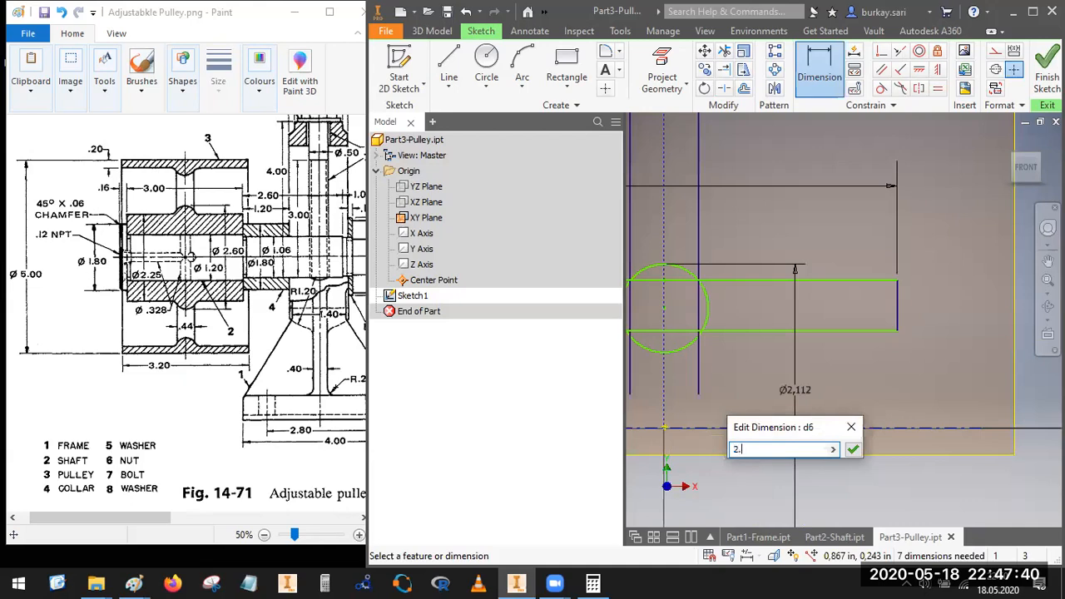
pyautogui.write('6')
pyautogui.press('Return')
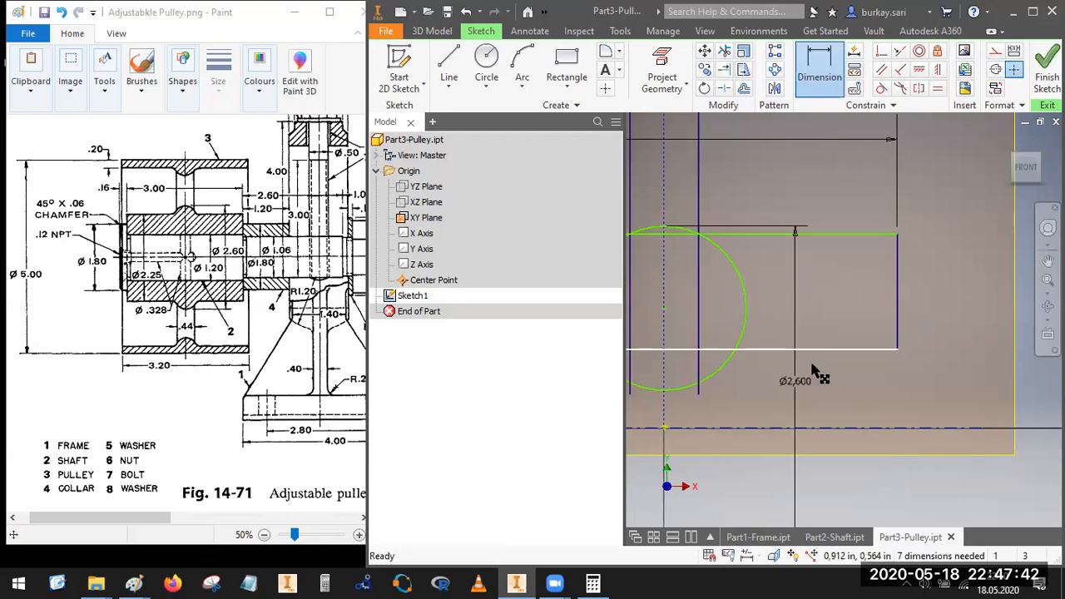
pyautogui.press('Escape')
# Step: Dimension the hub rectangle's lower edge about the horizontal centerline as a 1.2 in diameter
pyautogui.scroll(-5, 884, 314)
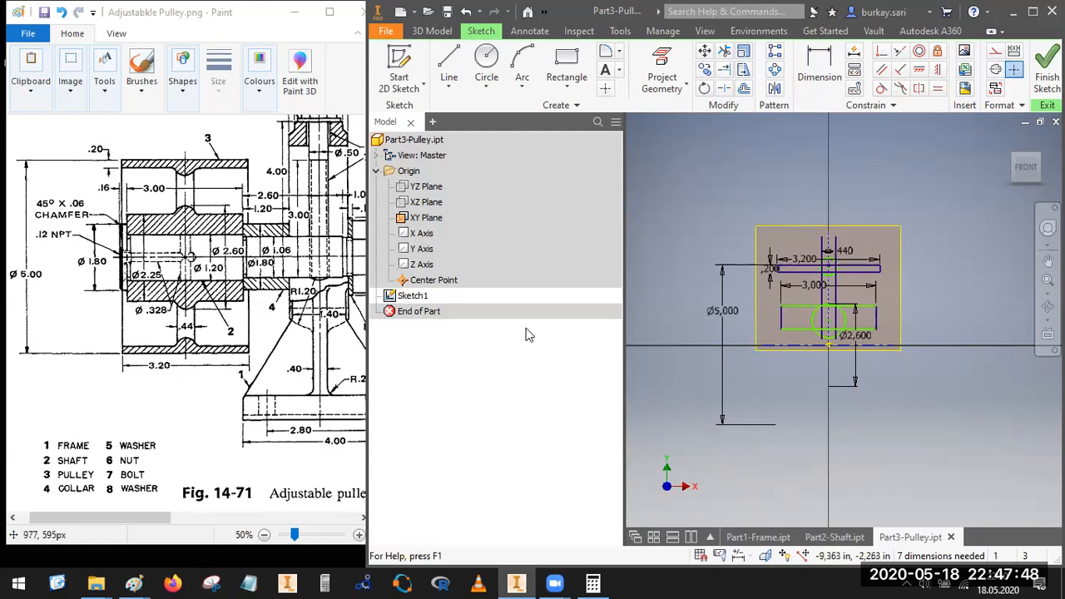
pyautogui.moveTo(190, 258)
pyautogui.mouseDown()
pyautogui.moveTo(218, 281)
pyautogui.moveTo(191, 259)
pyautogui.mouseUp()
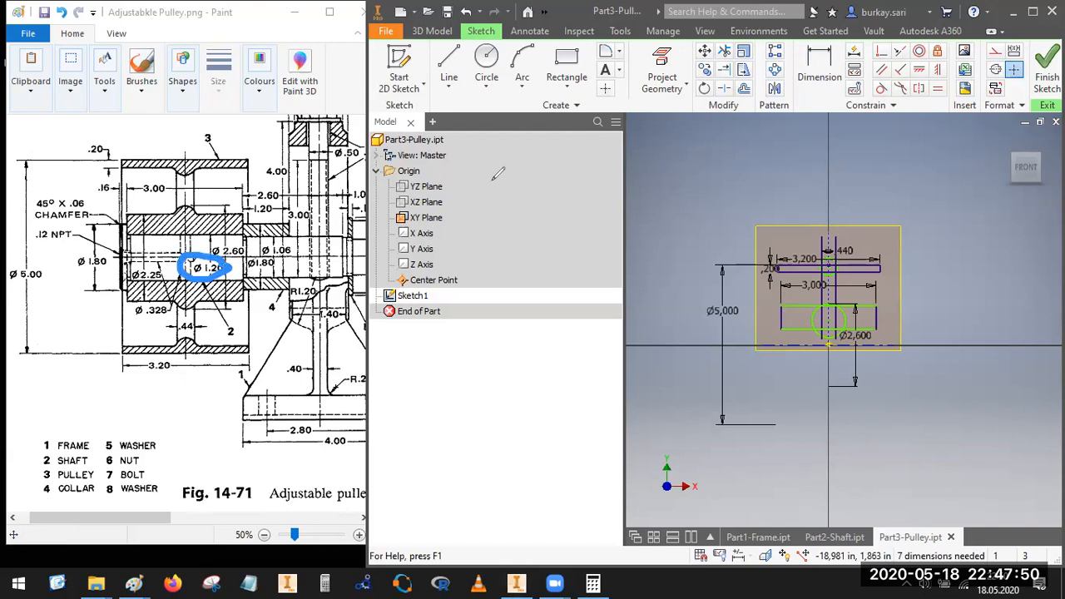
pyautogui.click(823, 71)
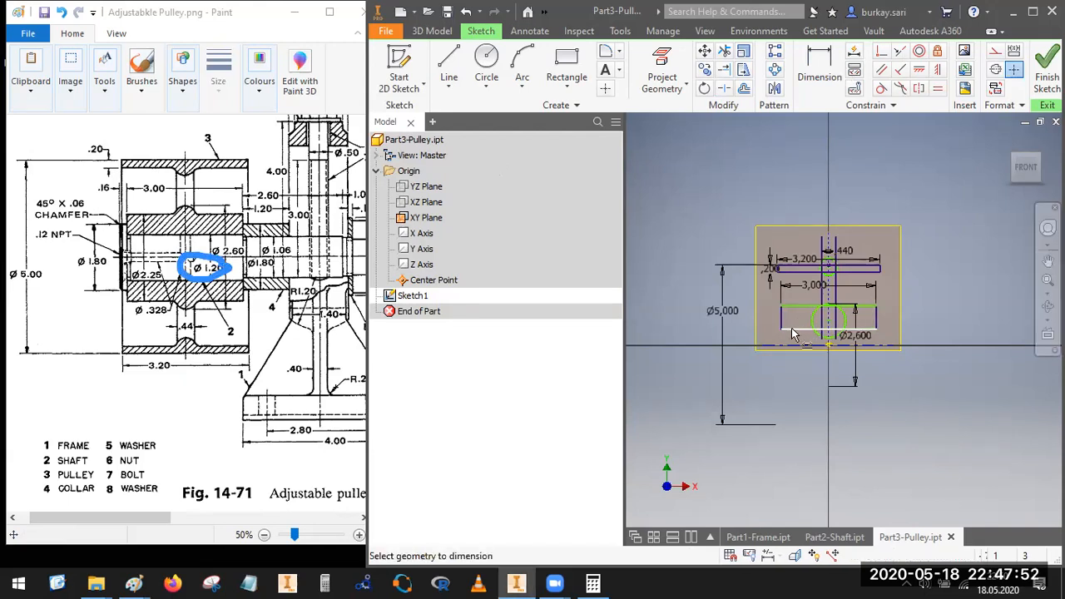
pyautogui.click(792, 330)
pyautogui.click(783, 341)
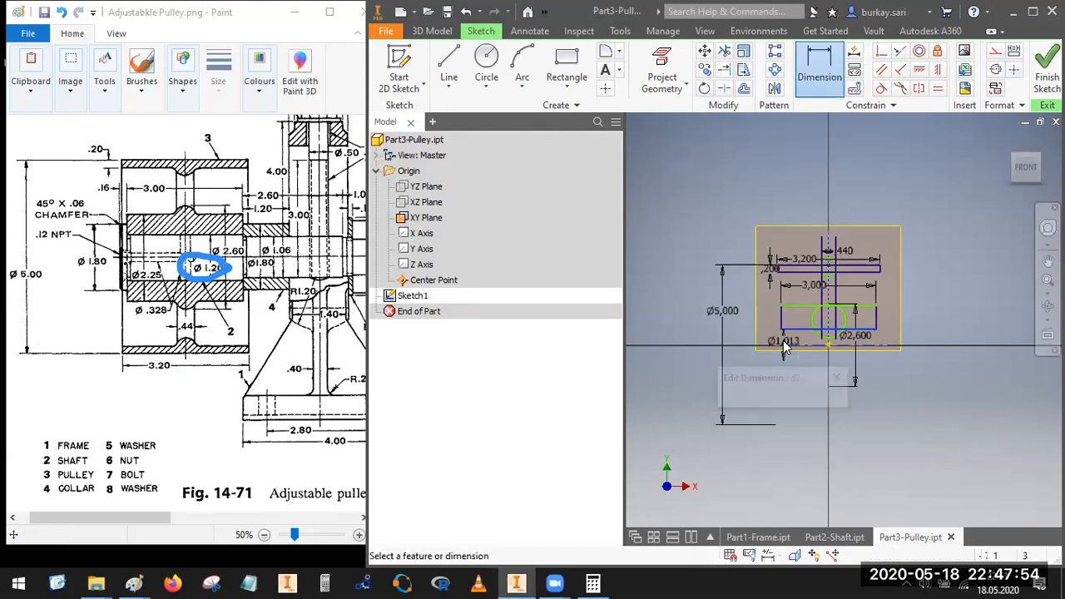
pyautogui.write('1,2')
pyautogui.press('Return')
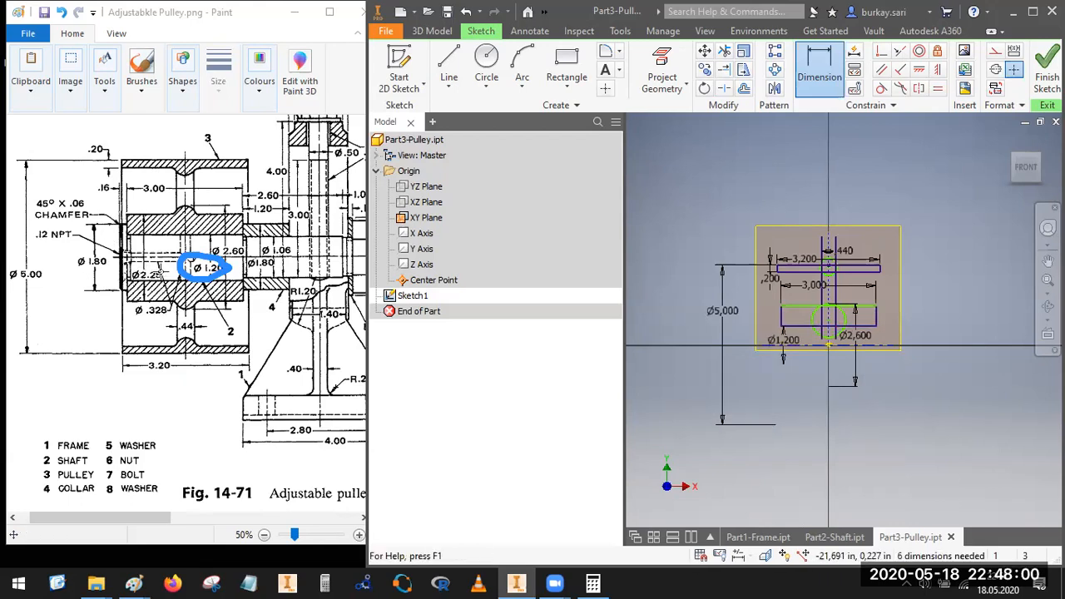
# Step: Add a diameter dimension from the hub rectangle's top edge to the horizontal centerline and try to set it to 2.25 in
pyautogui.moveTo(160, 268)
pyautogui.mouseDown()
pyautogui.moveTo(162, 291)
pyautogui.moveTo(163, 269)
pyautogui.mouseUp()
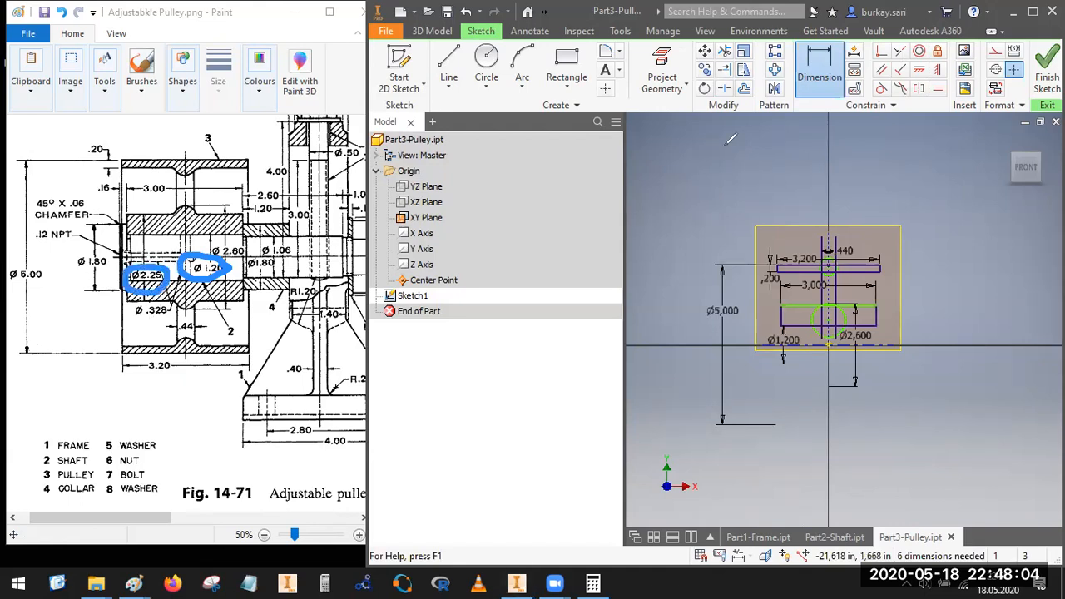
pyautogui.scroll(5, 801, 316)
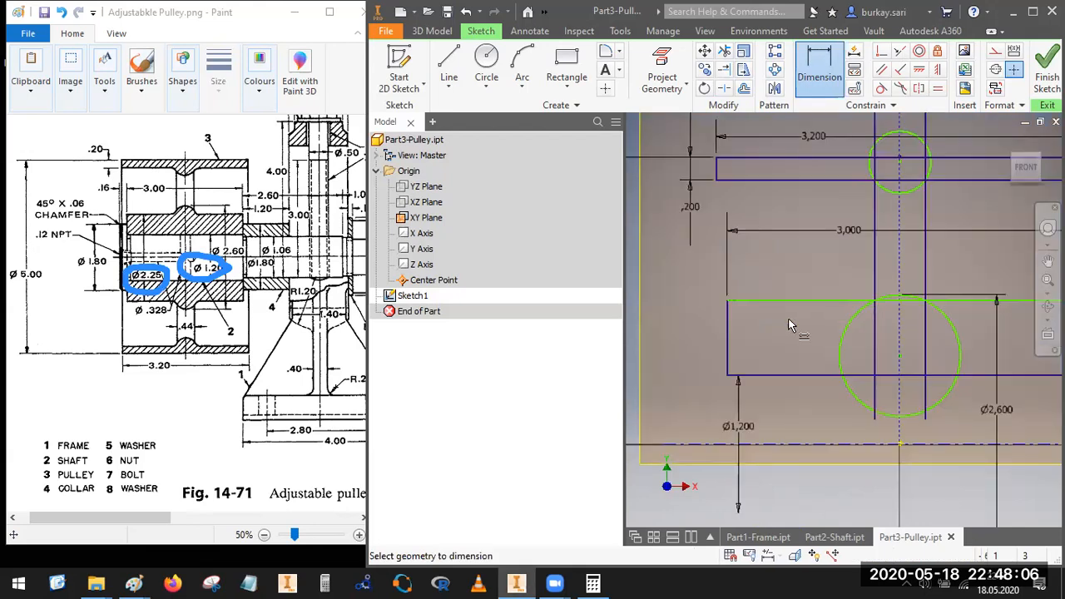
pyautogui.click(804, 444)
pyautogui.click(683, 405)
pyautogui.write('2')
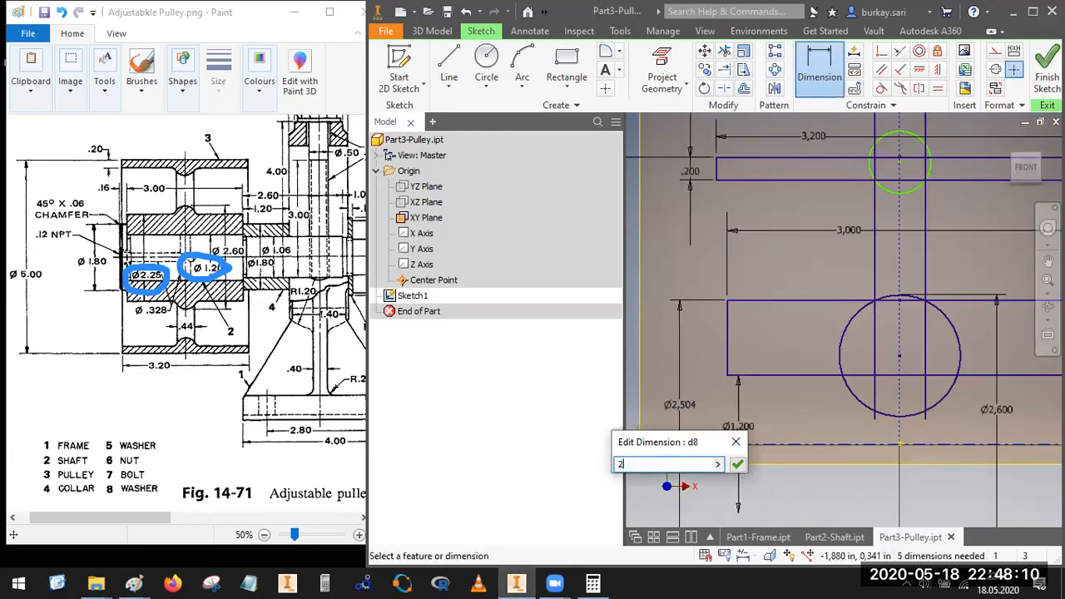
pyautogui.write('.25')
pyautogui.press('Return')
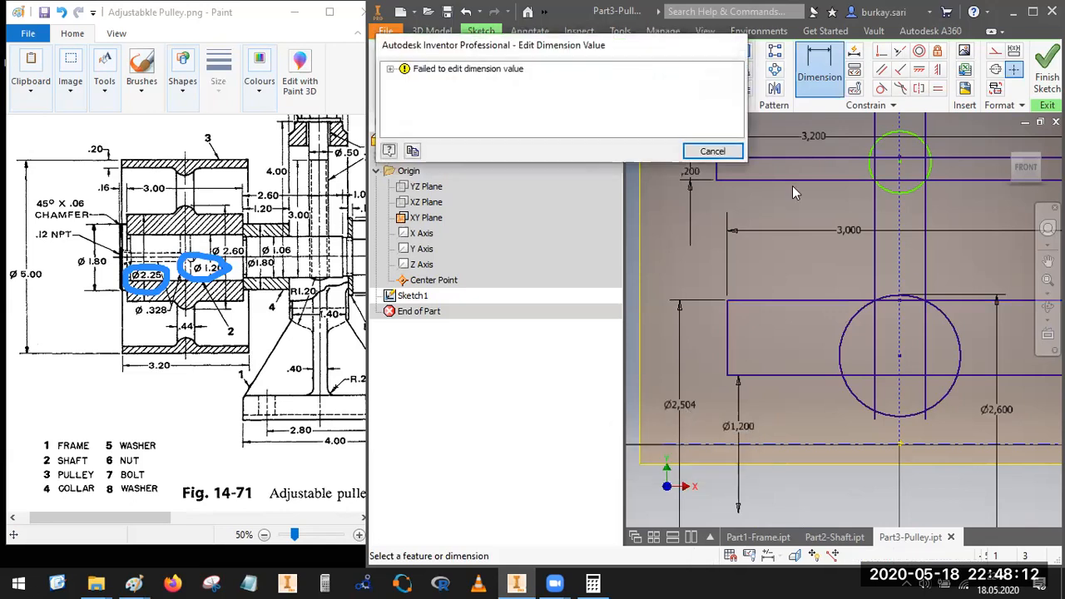
pyautogui.press('Return')
pyautogui.press('Escape')
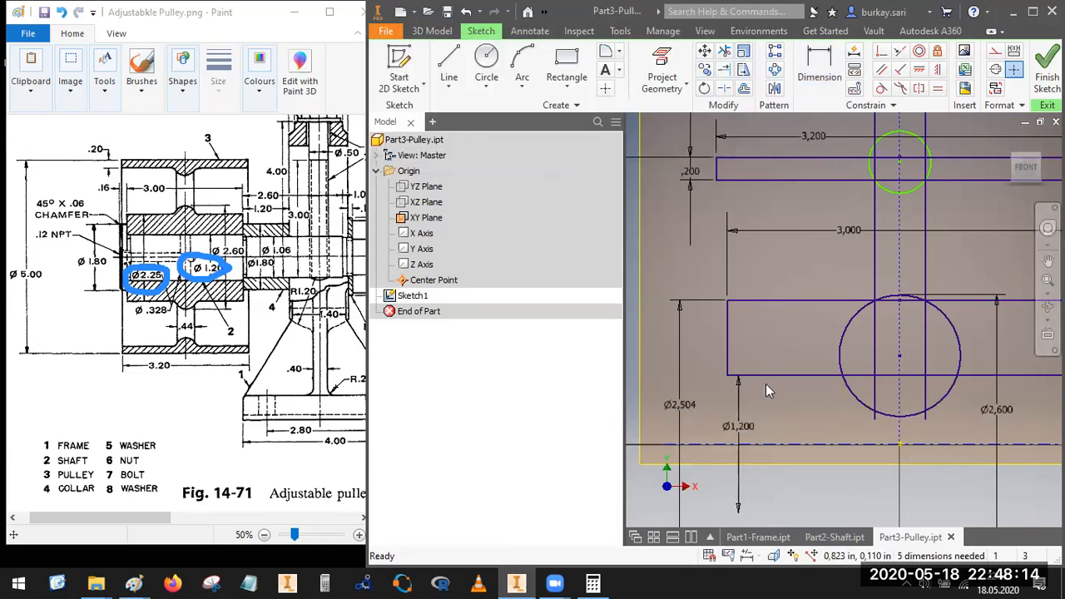
# Step: Try to set the diameter dimension of the hub rectangle's top edge to 2.25 in
pyautogui.doubleClick(682, 406)
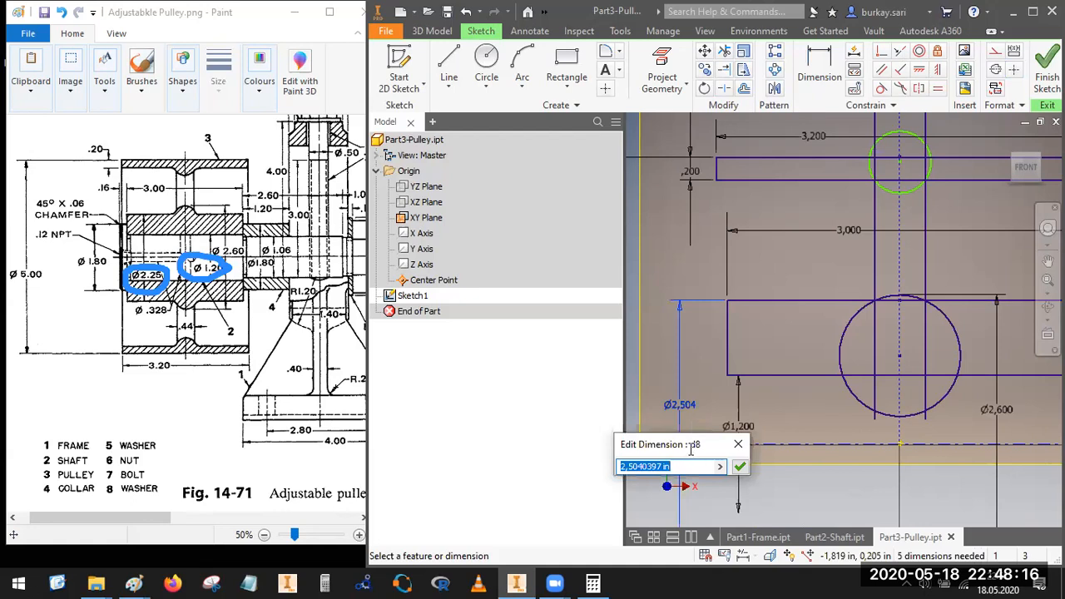
pyautogui.click(637, 468)
pyautogui.moveTo(637, 468); pyautogui.dragTo(732, 475)
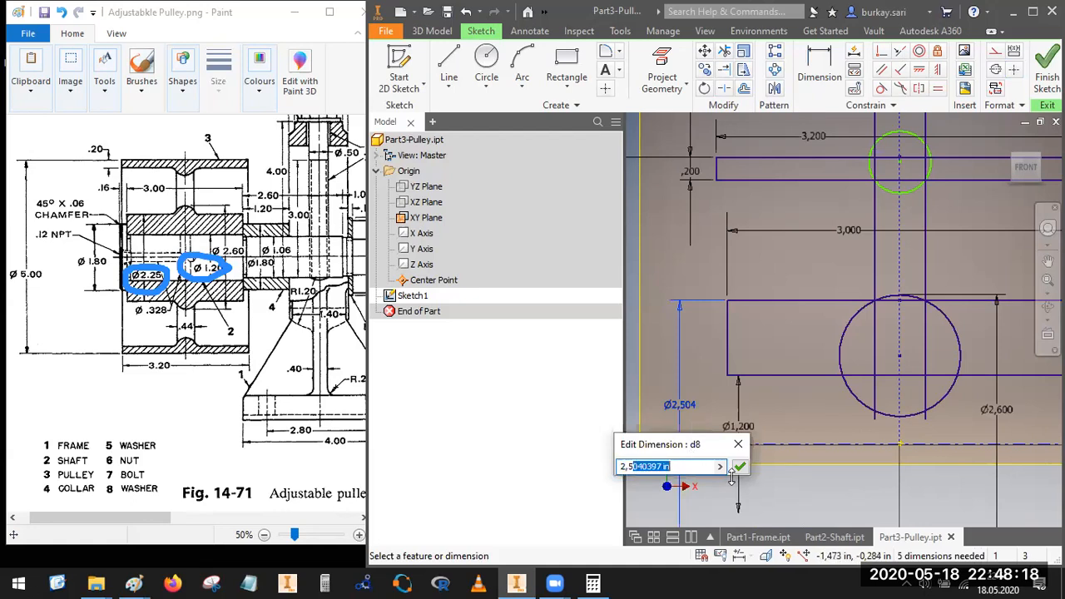
pyautogui.press('BackSpace')
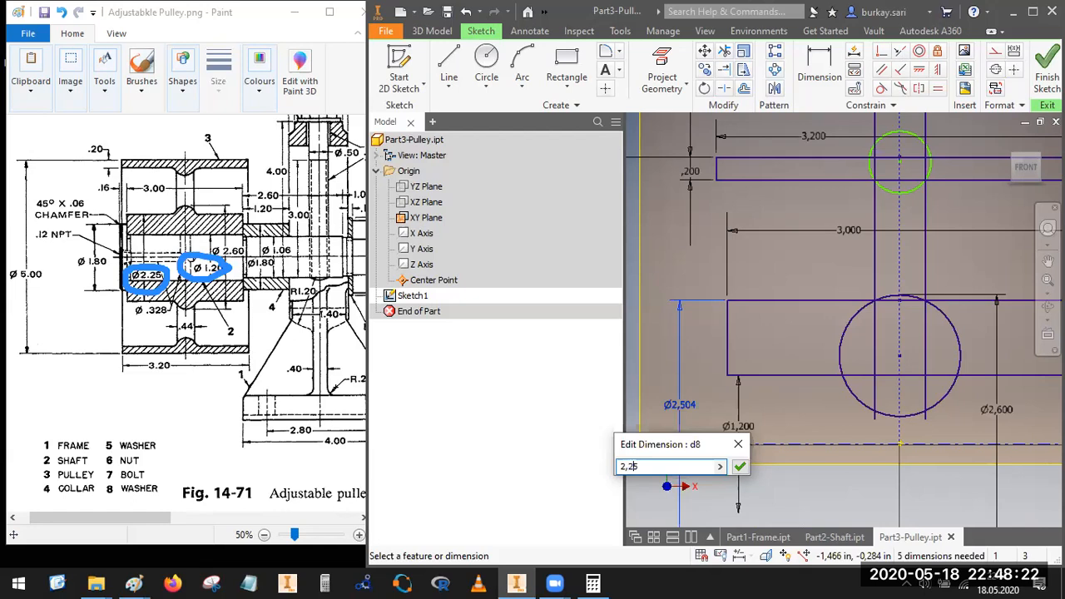
pyautogui.click(738, 470)
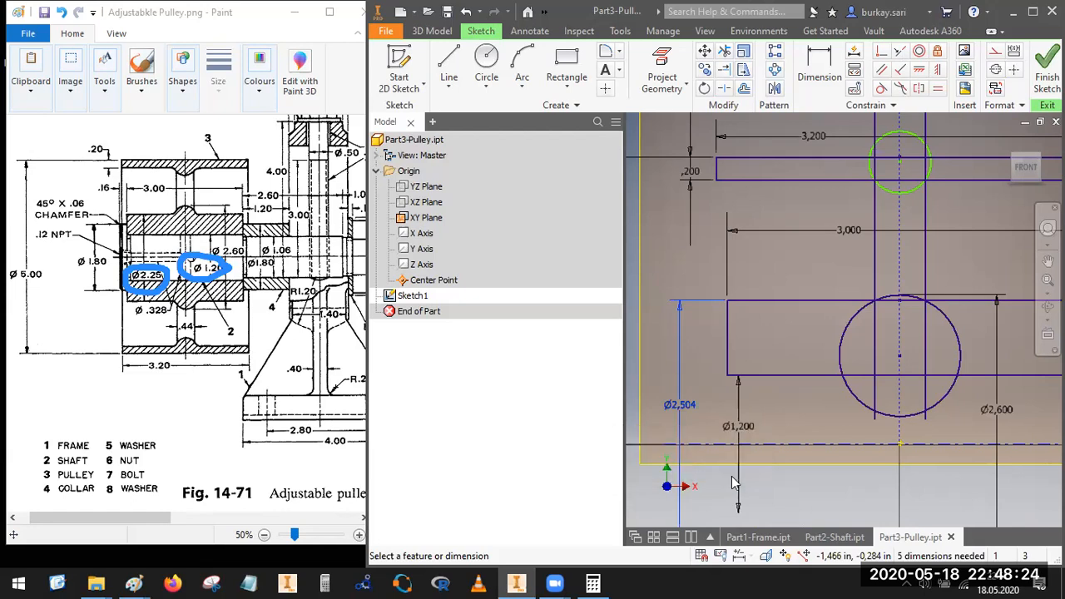
pyautogui.click(712, 151)
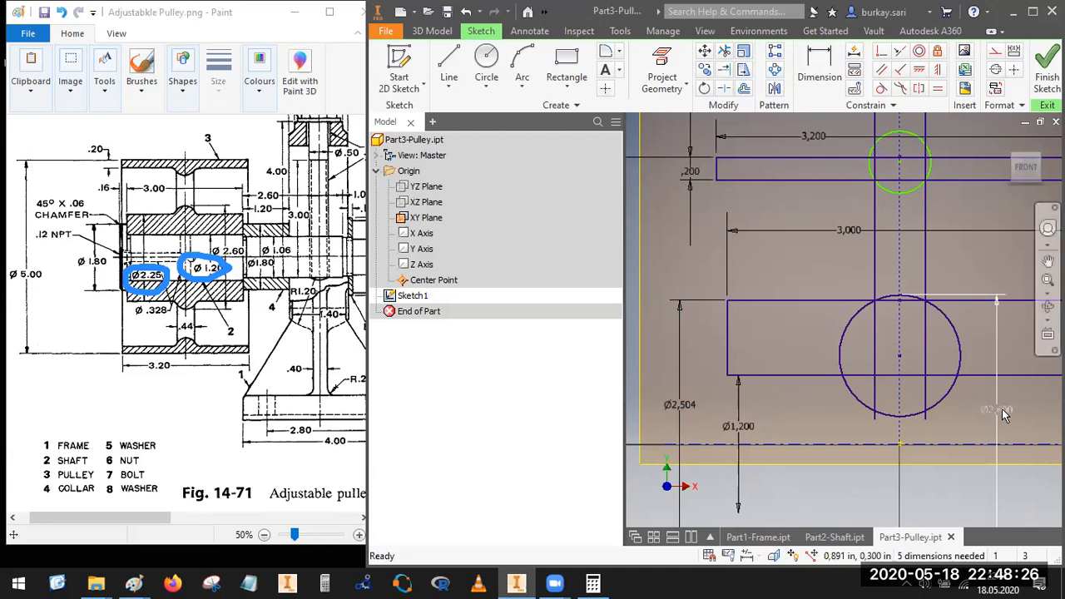
# Step: Delete the hub circle's 2.6 in diameter dimension and set the diameter dimension of the hub rectangle's top edge to 2.25 in
pyautogui.click(1003, 412)
pyautogui.press('Delete')
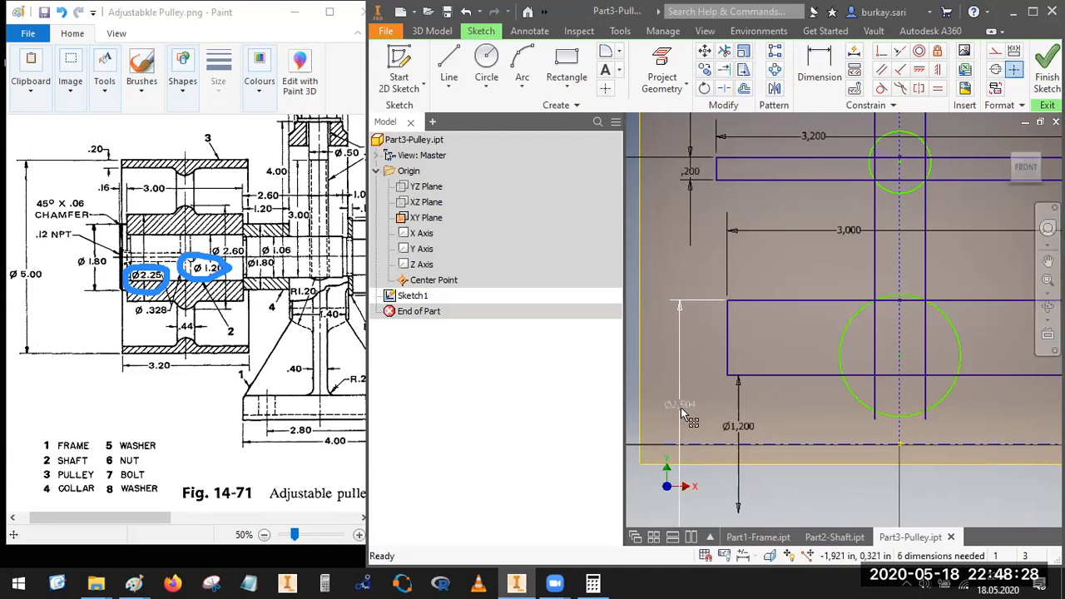
pyautogui.click(680, 407)
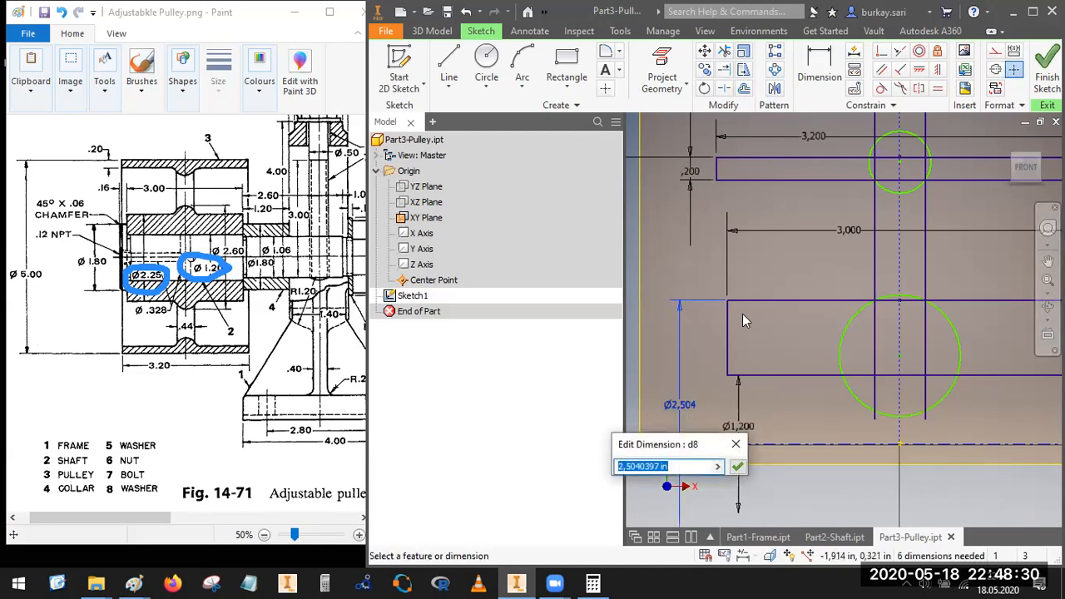
pyautogui.press('Return')
pyautogui.scroll(-3, 742, 314)
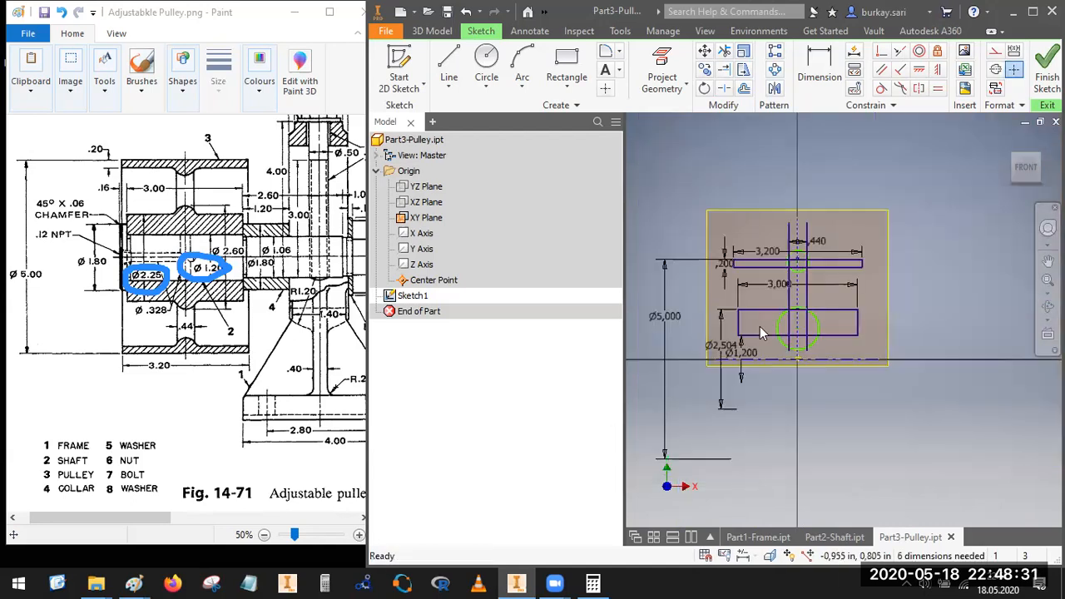
pyautogui.scroll(5, 734, 360)
pyautogui.doubleClick(718, 315)
pyautogui.write('2')
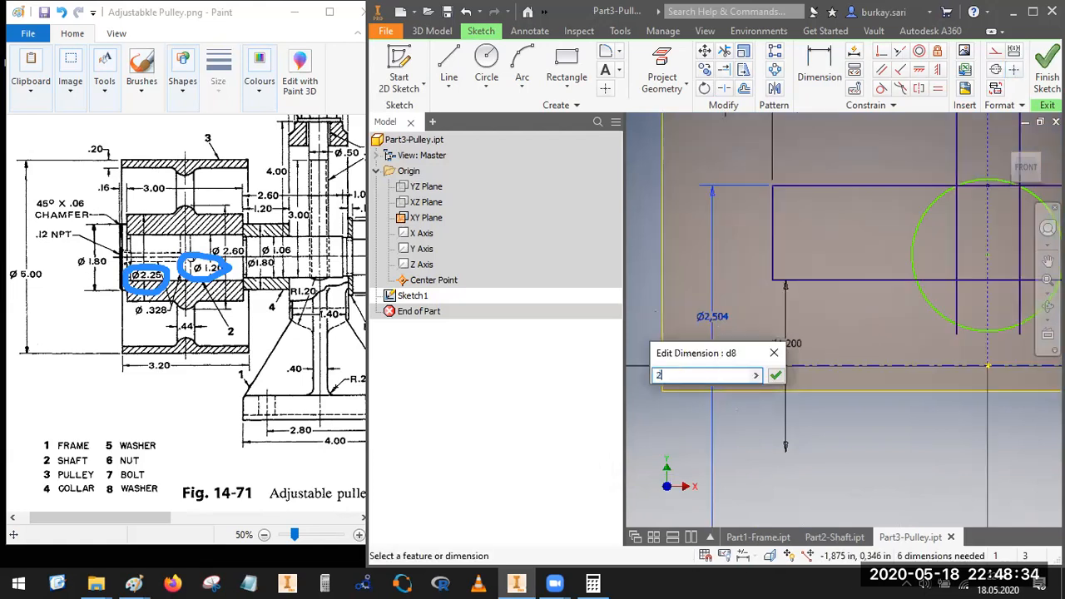
pyautogui.write('.25')
pyautogui.press('Return')
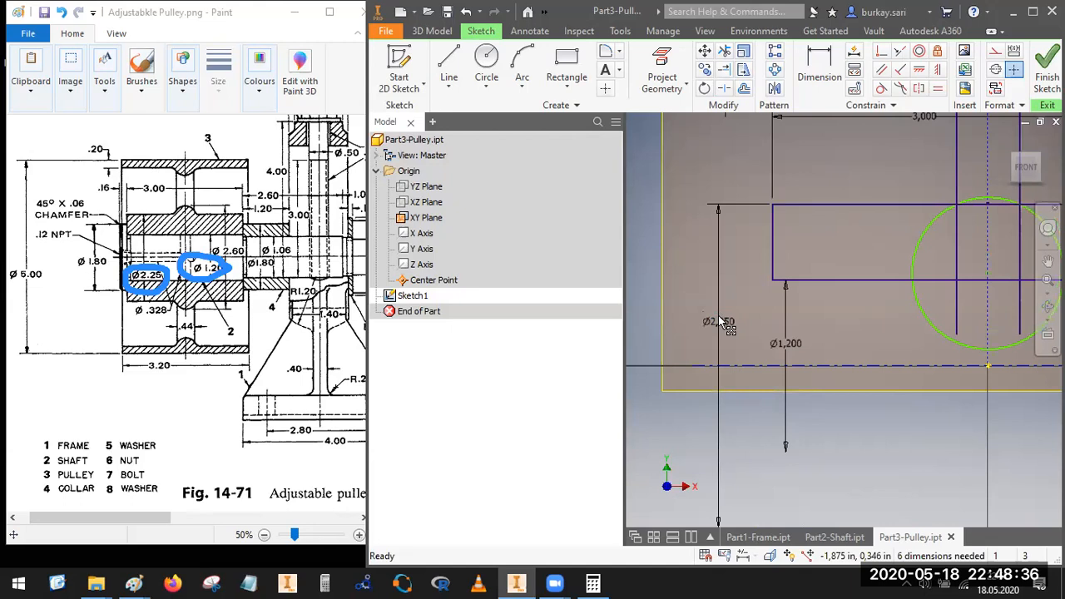
# Step: Try to dimension the top of the hub circle about the horizontal centerline as a 2.6 in diameter
pyautogui.scroll(-3, 890, 263)
pyautogui.moveTo(889, 263)
pyautogui.mouseDown(button='middle')
pyautogui.moveTo(738, 378)
pyautogui.moveTo(718, 376)
pyautogui.mouseUp(button='middle')
pyautogui.scroll(6, 777, 347)
pyautogui.moveTo(759, 313); pyautogui.dragTo(763, 290)
pyautogui.scroll(-4, 879, 258)
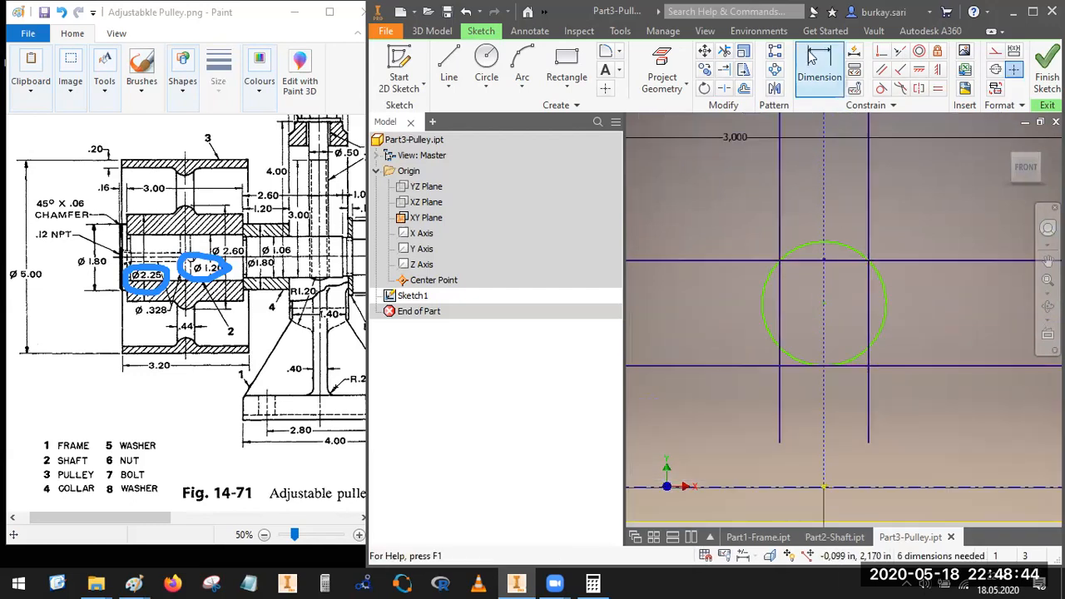
pyautogui.click(818, 76)
pyautogui.click(824, 242)
pyautogui.scroll(-5, 837, 356)
pyautogui.click(867, 330)
pyautogui.scroll(3, 867, 330)
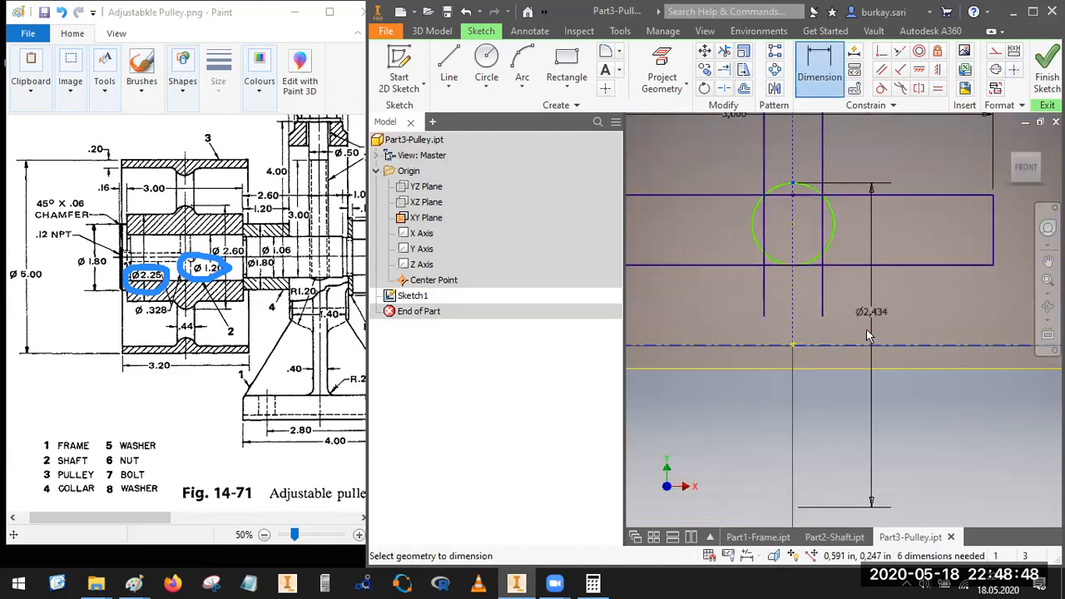
pyautogui.click(880, 310)
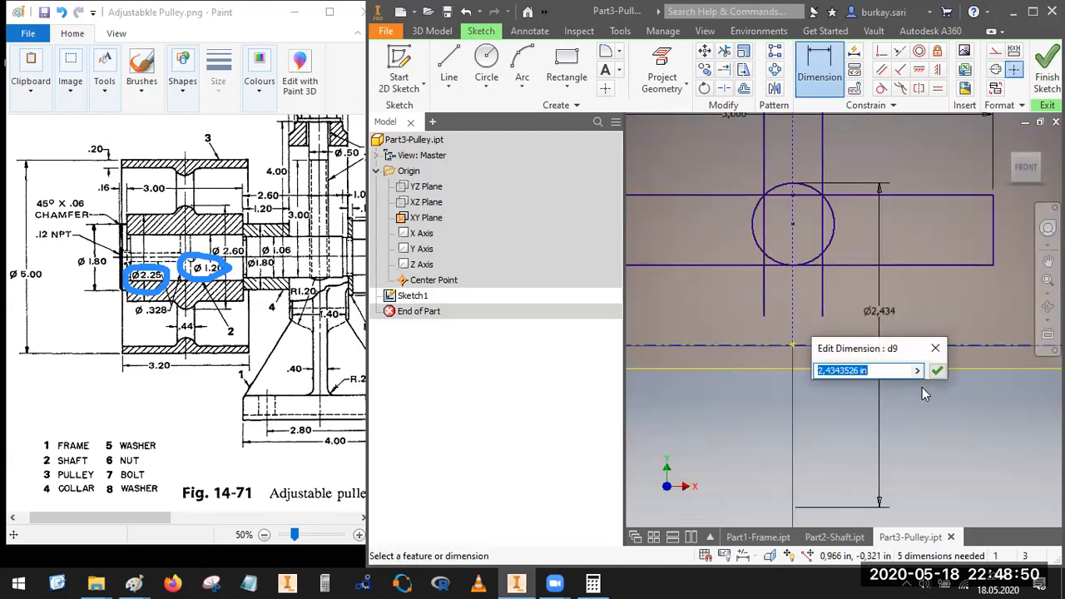
pyautogui.write('2,6')
pyautogui.press('Return')
pyautogui.press('Escape')
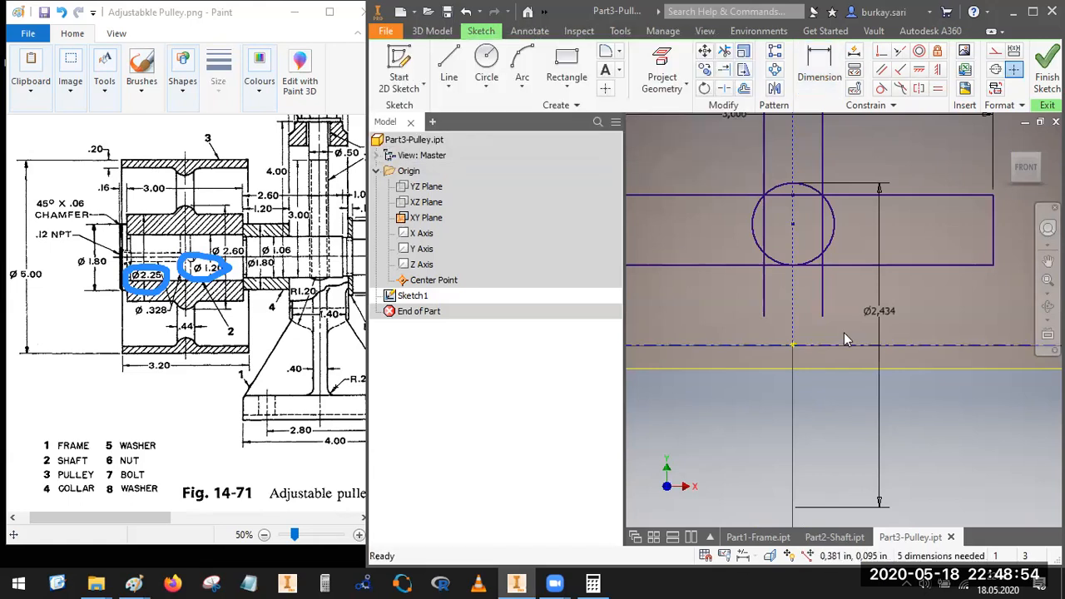
# Step: Delete the arcs of the split hub circle
pyautogui.click(824, 248)
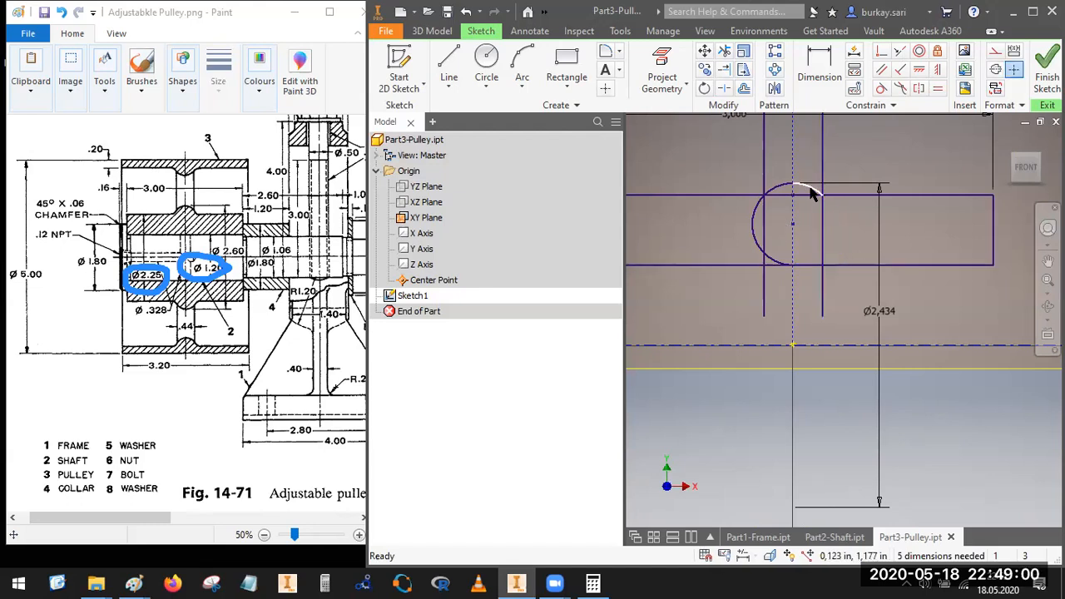
pyautogui.click(772, 192)
pyautogui.click(754, 226)
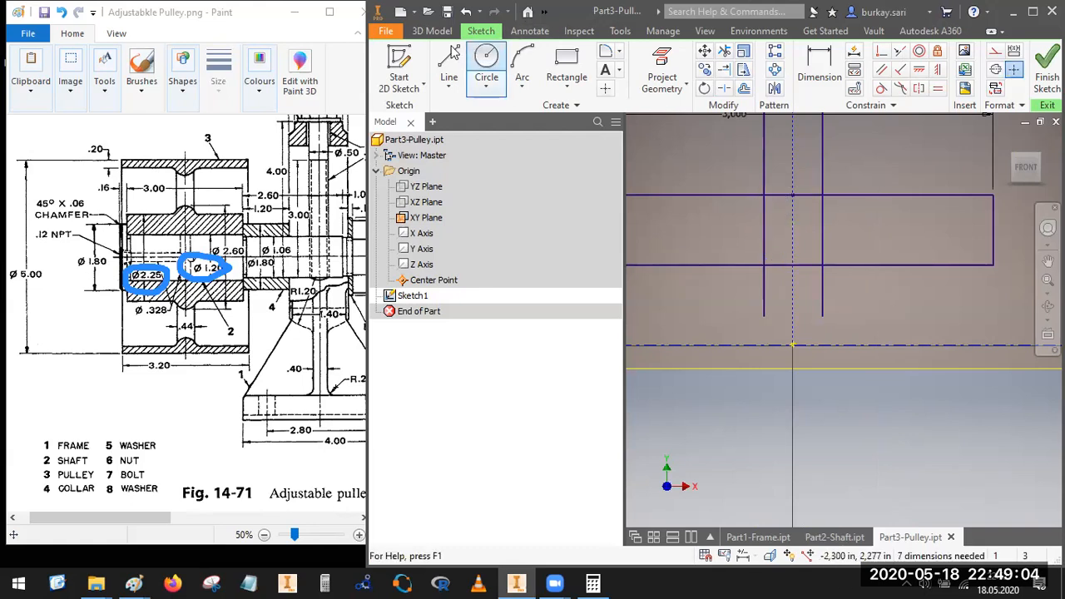
# Step: Draw a short horizontal line across the web above the hub rectangle and dimension it about the horizontal centerline as a 2.6 in diameter
pyautogui.click(449, 74)
pyautogui.click(706, 147)
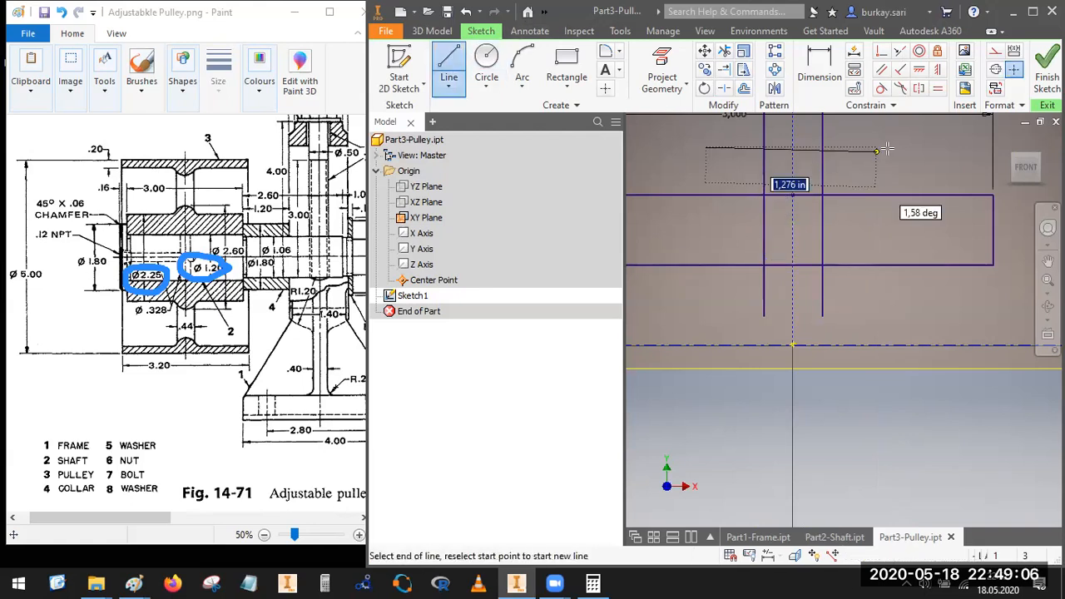
pyautogui.click(889, 147)
pyautogui.click(822, 67)
pyautogui.click(855, 151)
pyautogui.click(887, 346)
pyautogui.click(906, 317)
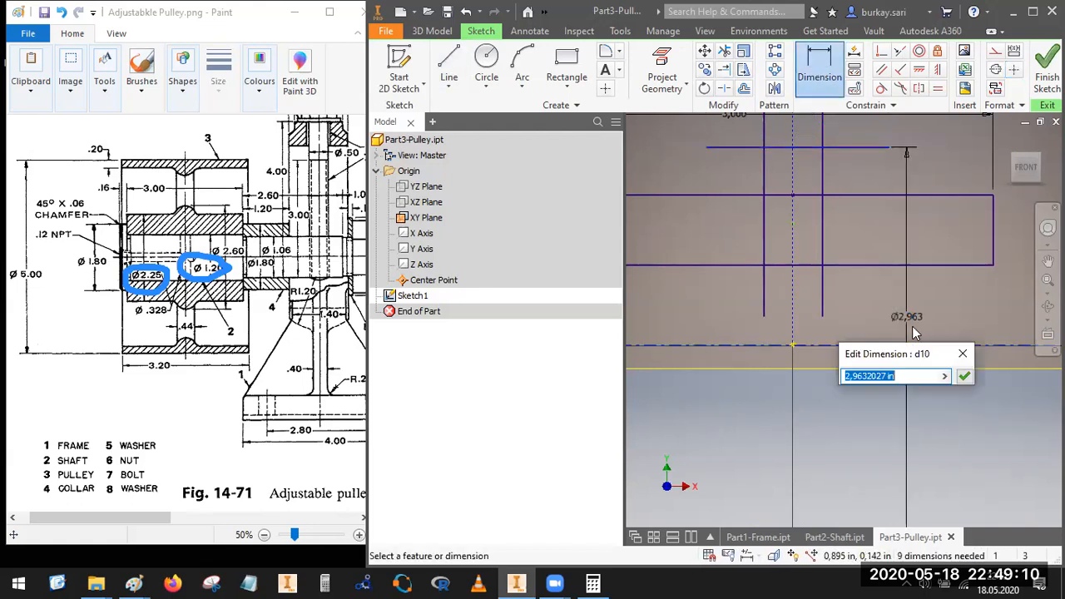
pyautogui.write('2.')
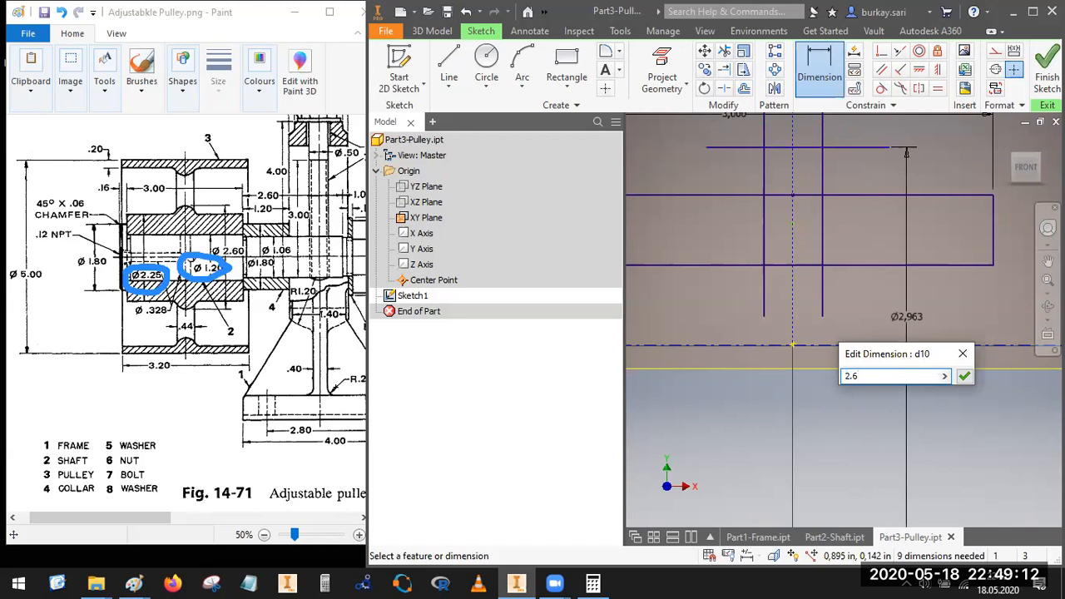
pyautogui.write('6')
pyautogui.press('Return')
# Step: Sketch a circle about 0.38 in in diameter centered on the vertical construction line, just below the hub rectangle's top edge
pyautogui.click(486, 66)
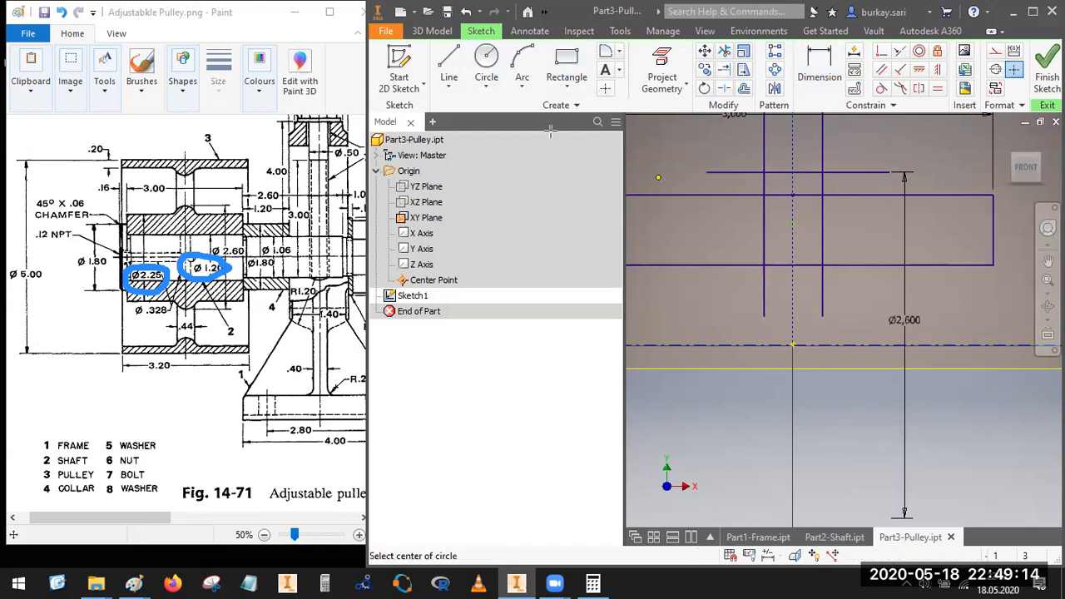
pyautogui.scroll(-3, 806, 213)
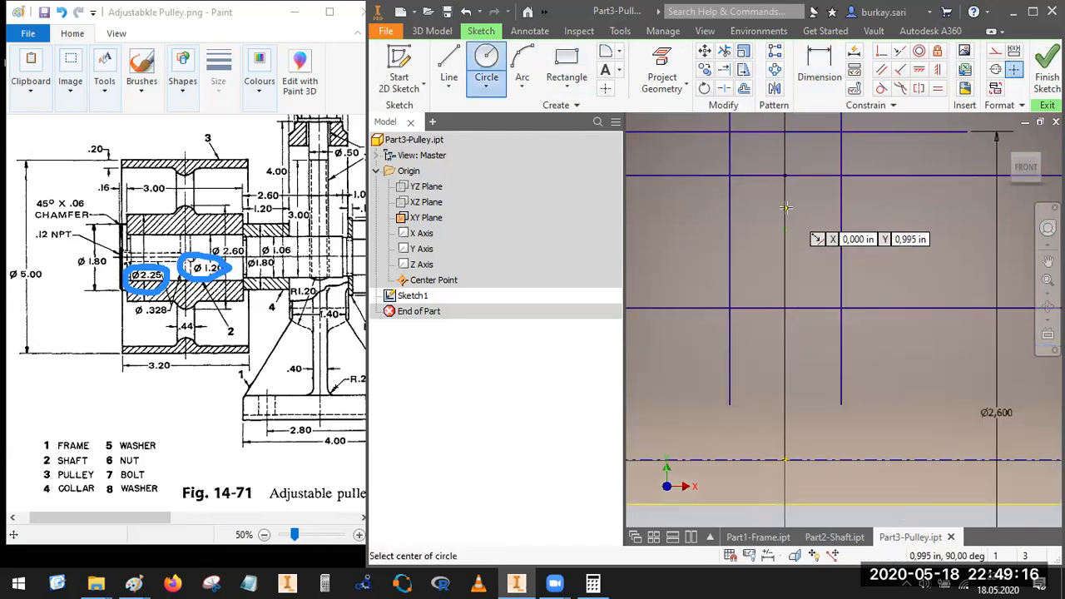
pyautogui.click(785, 208)
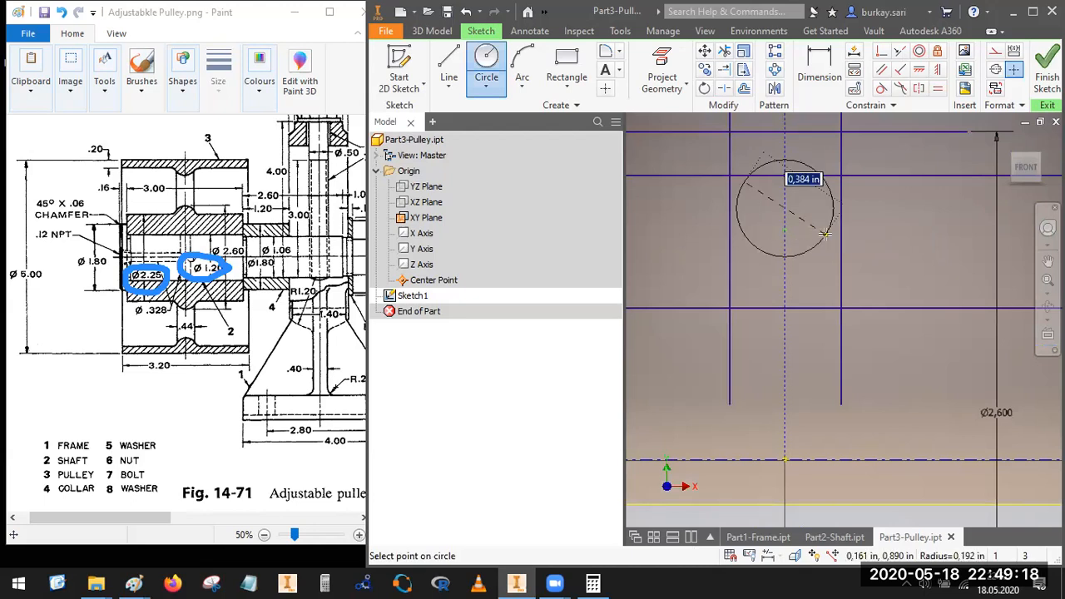
pyautogui.click(777, 252)
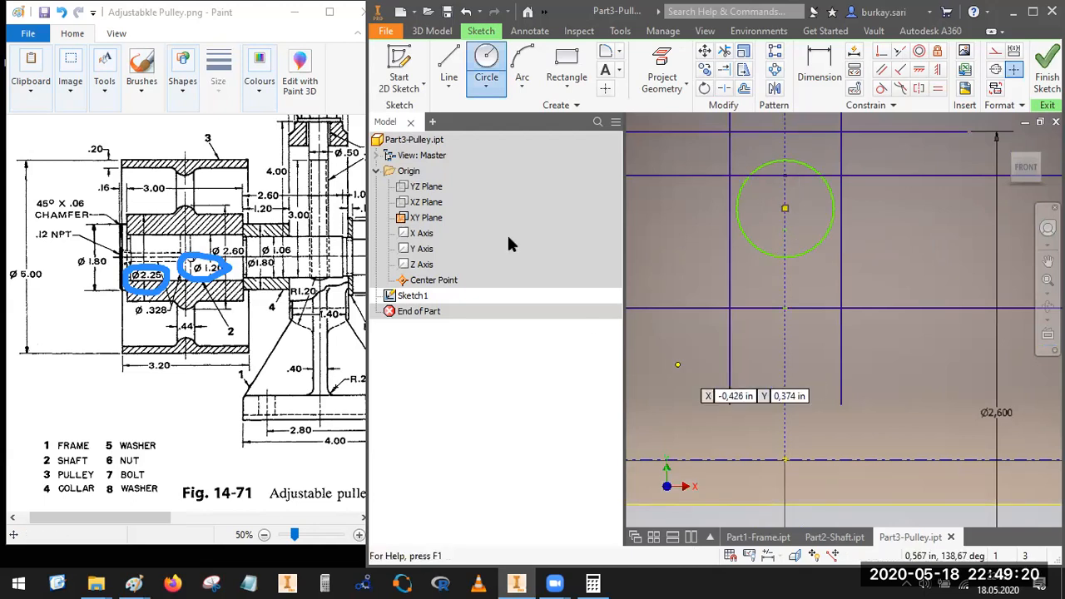
pyautogui.press('Escape')
# Step: Make the new hub circle tangent to the short horizontal line above it and to the web's right vertical line
pyautogui.click(820, 66)
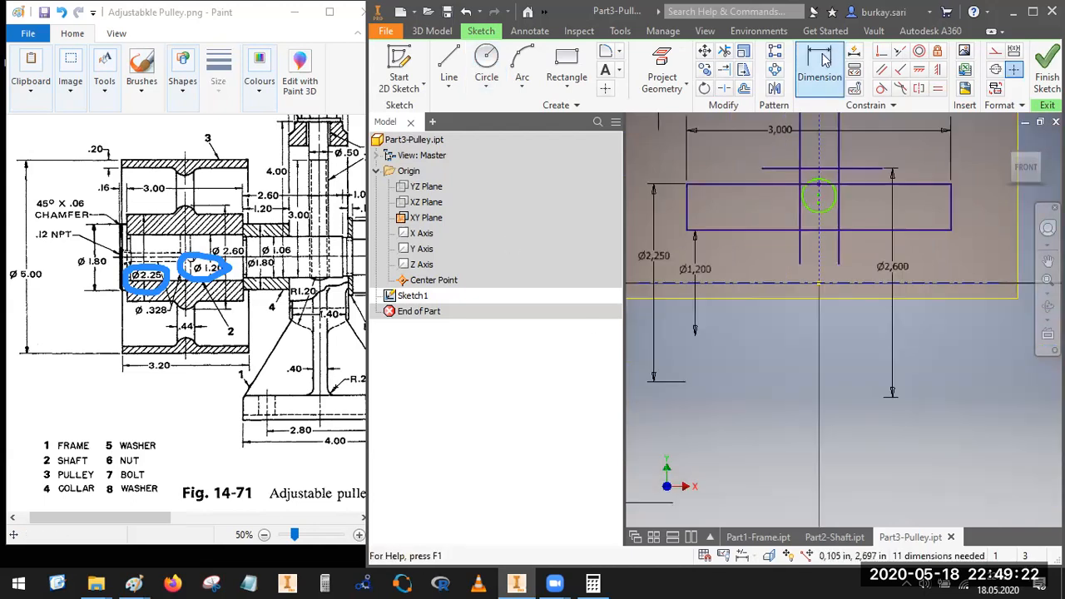
pyautogui.click(882, 88)
pyautogui.click(828, 185)
pyautogui.click(833, 170)
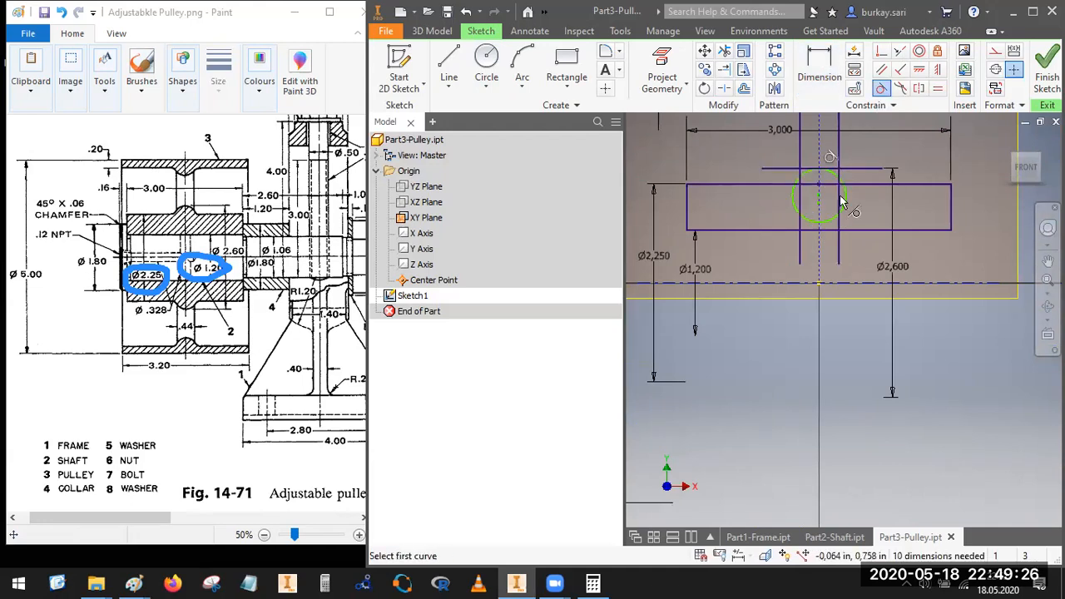
pyautogui.scroll(4, 842, 203)
pyautogui.scroll(-3, 754, 183)
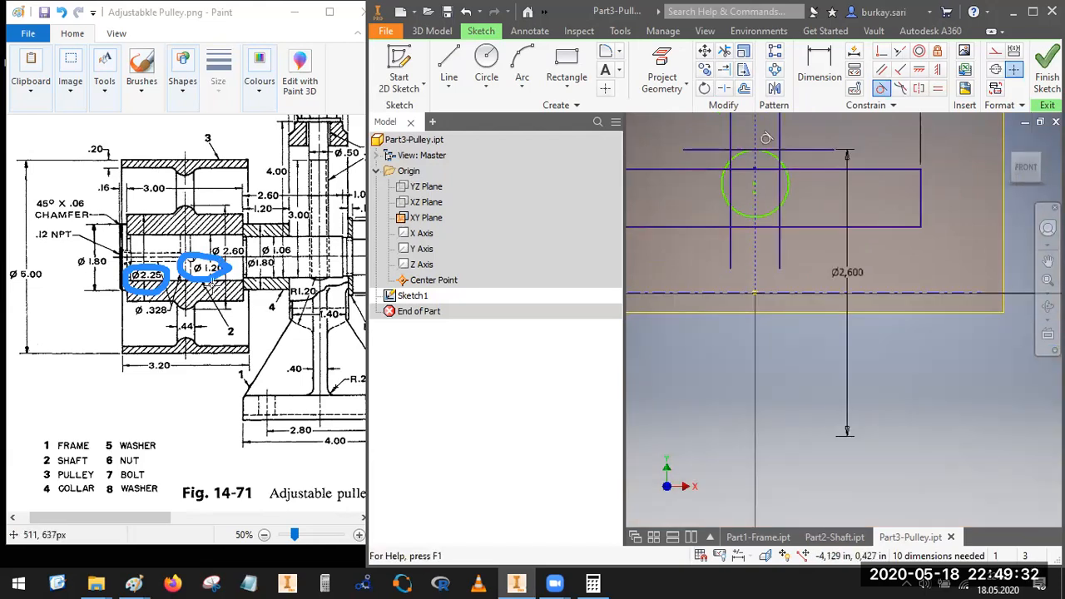
pyautogui.click(882, 89)
pyautogui.click(788, 174)
pyautogui.click(781, 143)
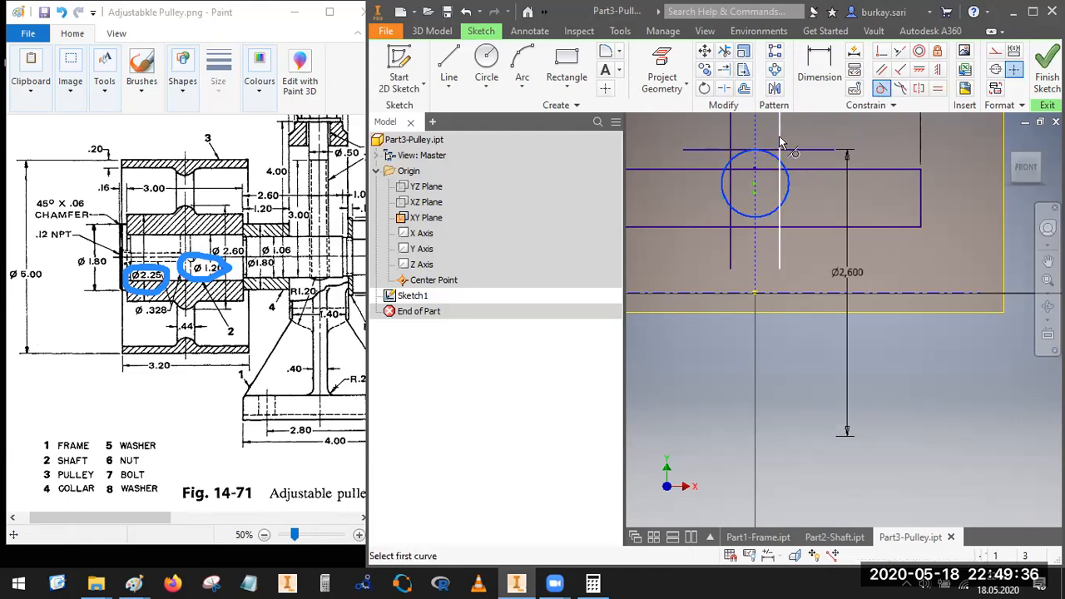
pyautogui.press('Escape')
# Step: Trim away the lower part of the hub circle, leaving only the arc under the short horizontal line
pyautogui.click(724, 52)
pyautogui.click(740, 192)
pyautogui.click(767, 203)
# Step: Delete the upper and lower arcs of the circle at the rim rectangle
pyautogui.scroll(-5, 785, 223)
pyautogui.moveTo(785, 225); pyautogui.dragTo(767, 305, button='middle')
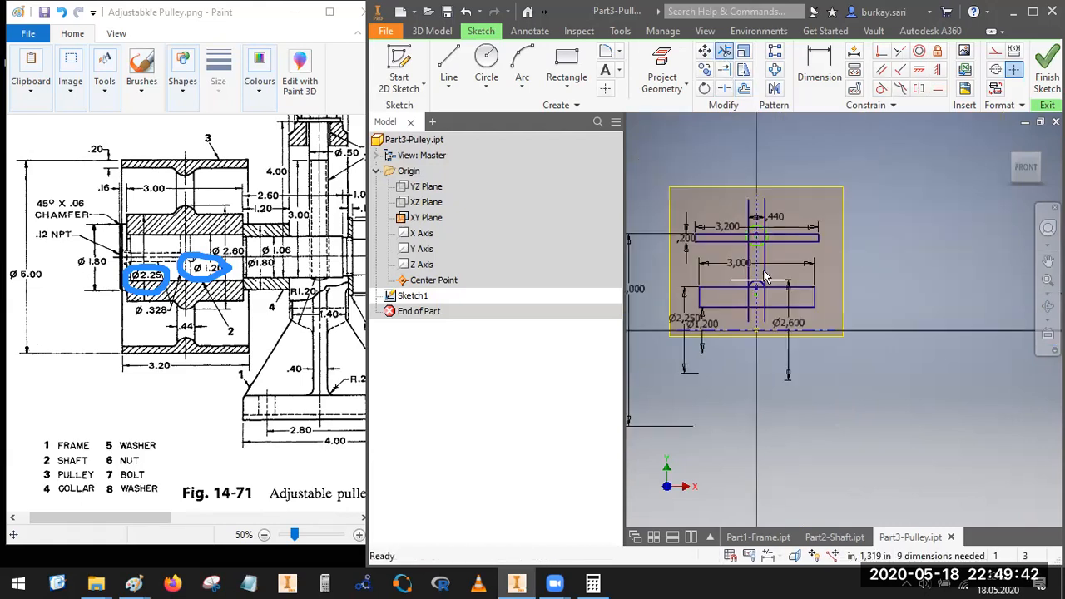
pyautogui.scroll(3, 765, 277)
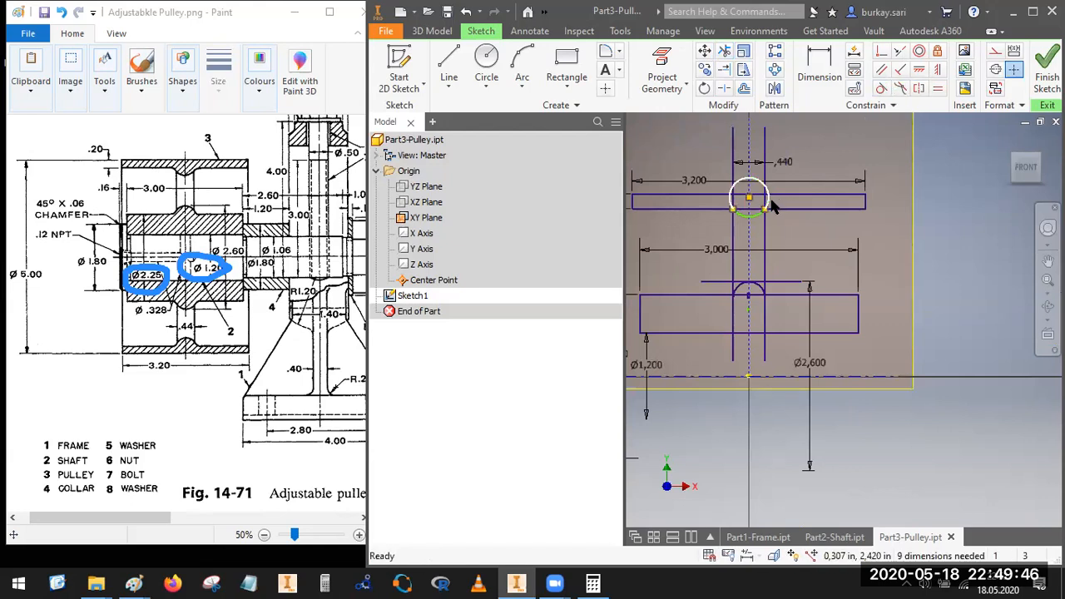
pyautogui.scroll(2, 745, 219)
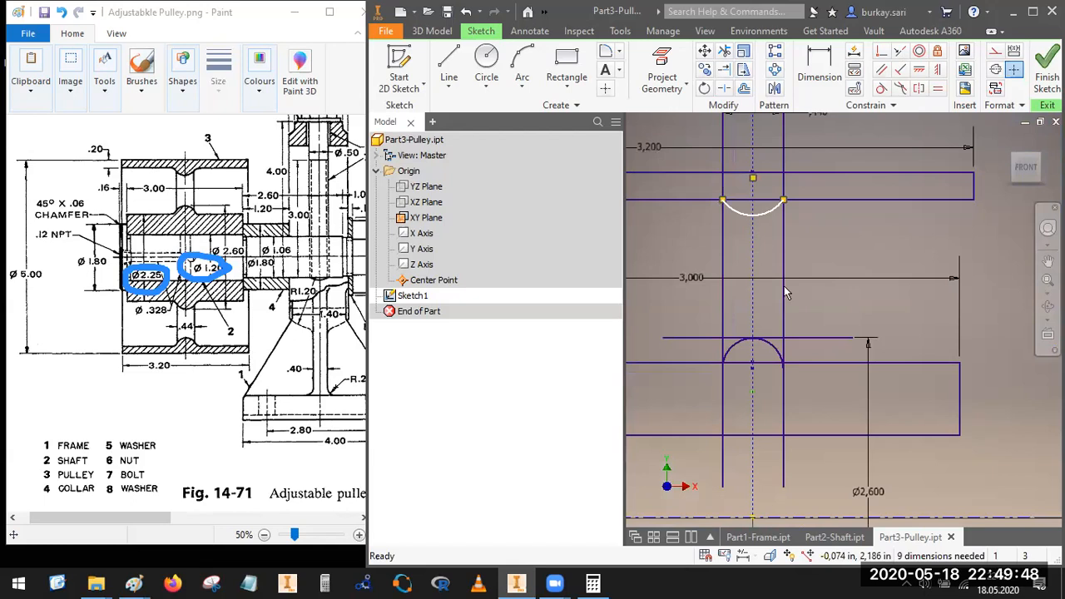
pyautogui.scroll(-2, 786, 292)
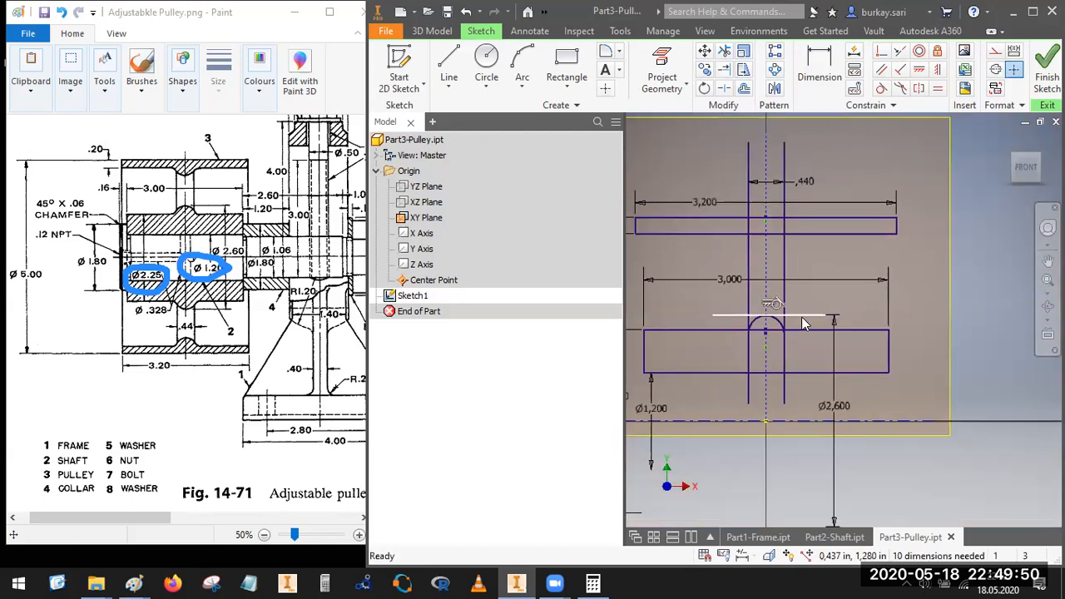
# Step: Convert the web's two vertical lines and the short horizontal line above the hub to construction geometry
pyautogui.rightClick(803, 318)
pyautogui.click(862, 132)
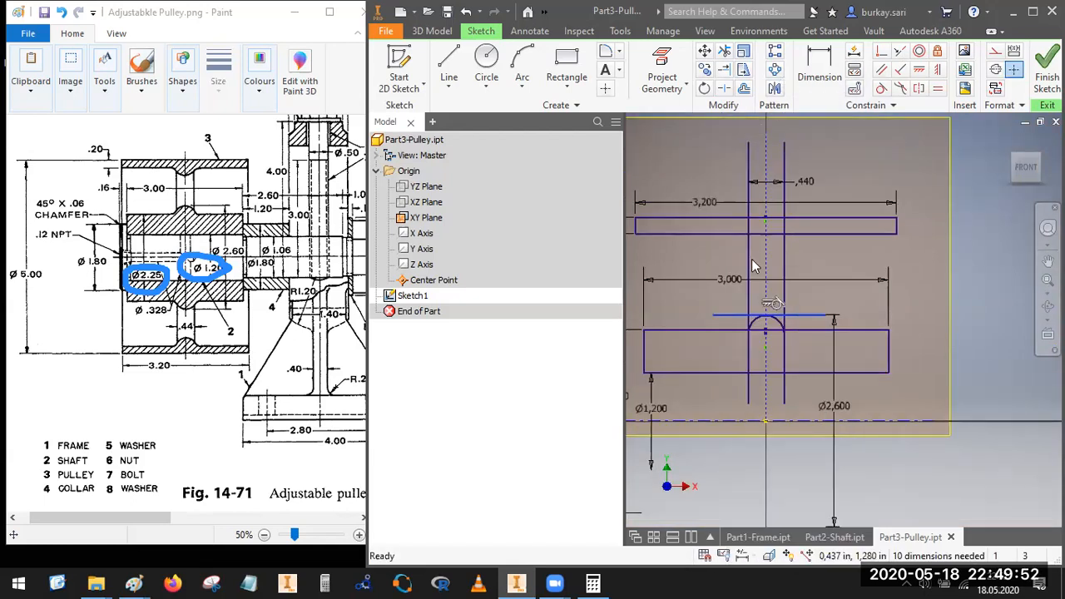
pyautogui.rightClick(794, 192)
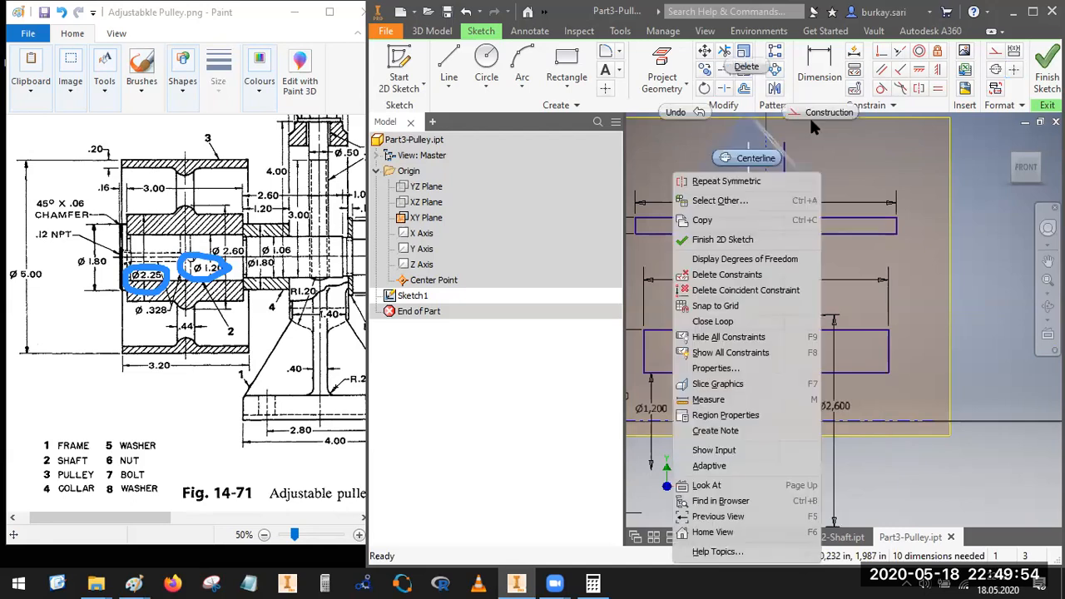
pyautogui.click(780, 258)
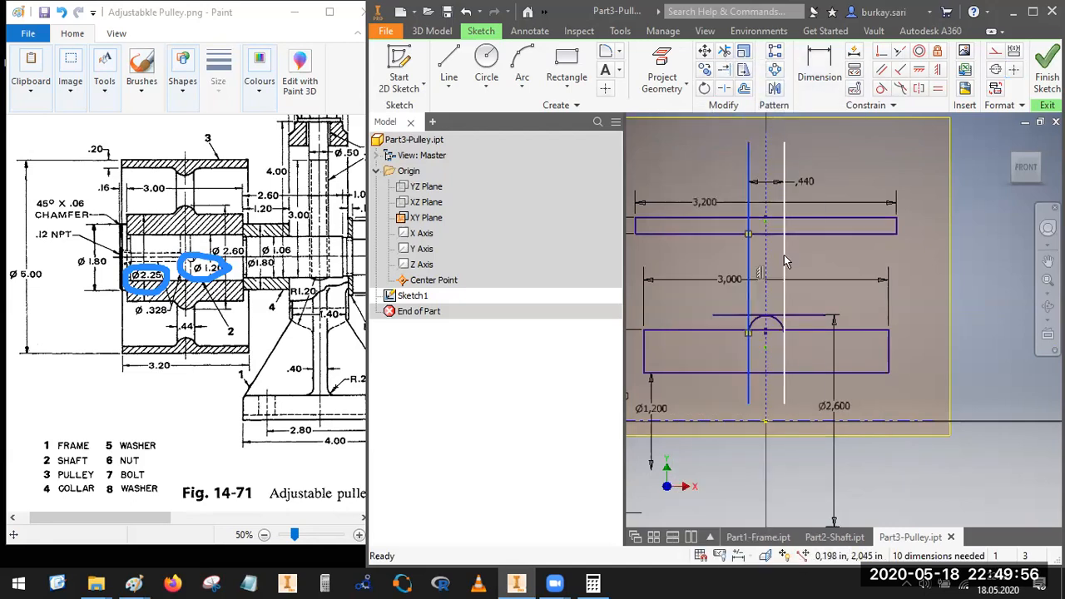
pyautogui.rightClick(785, 137)
pyautogui.click(852, 135)
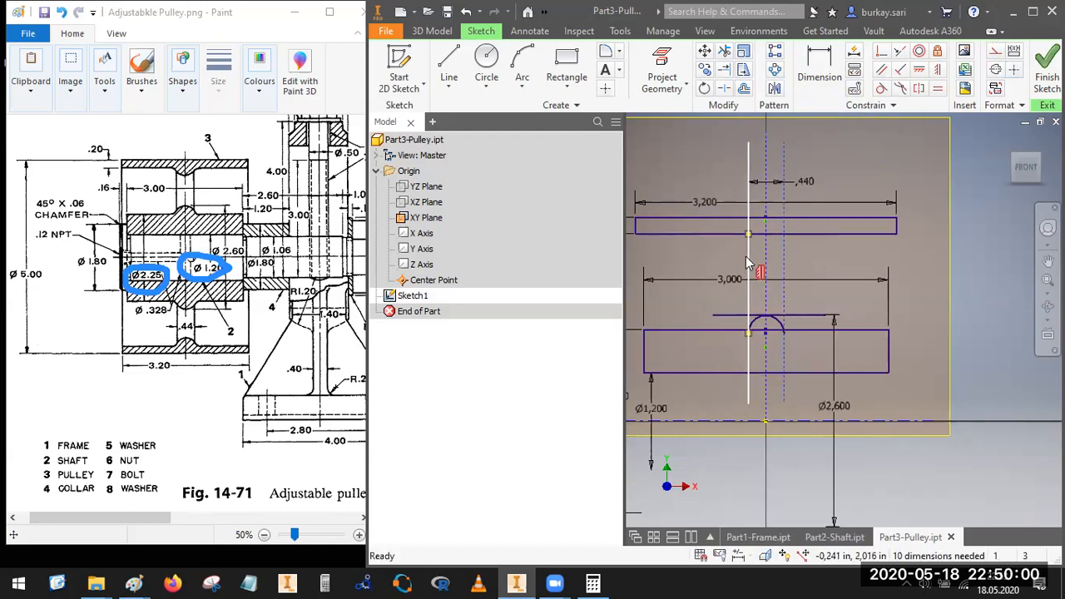
pyautogui.rightClick(746, 257)
pyautogui.click(749, 216)
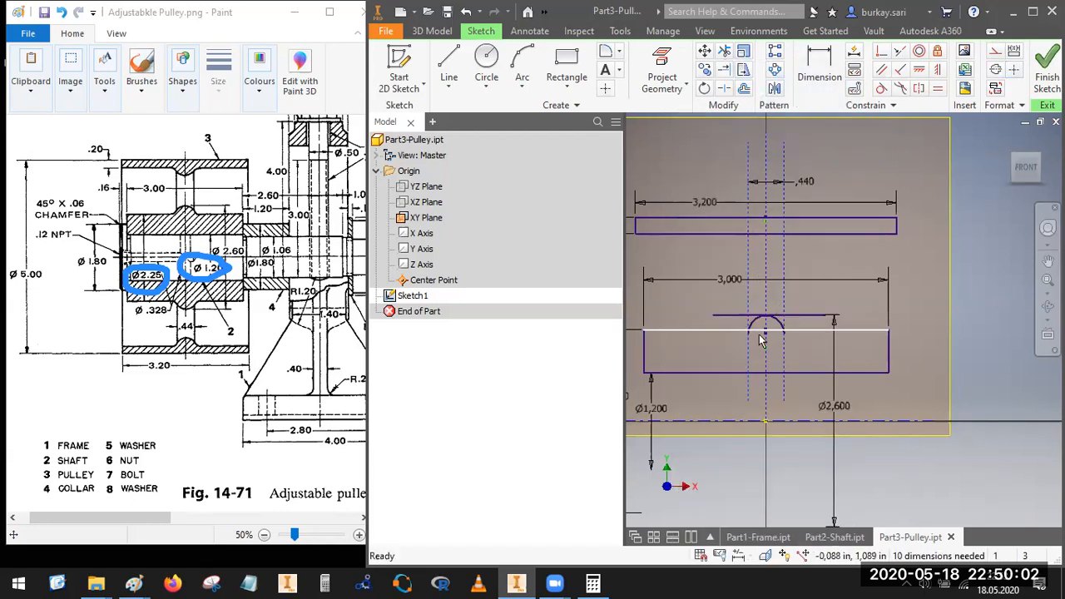
pyautogui.scroll(3, 773, 309)
pyautogui.rightClick(833, 301)
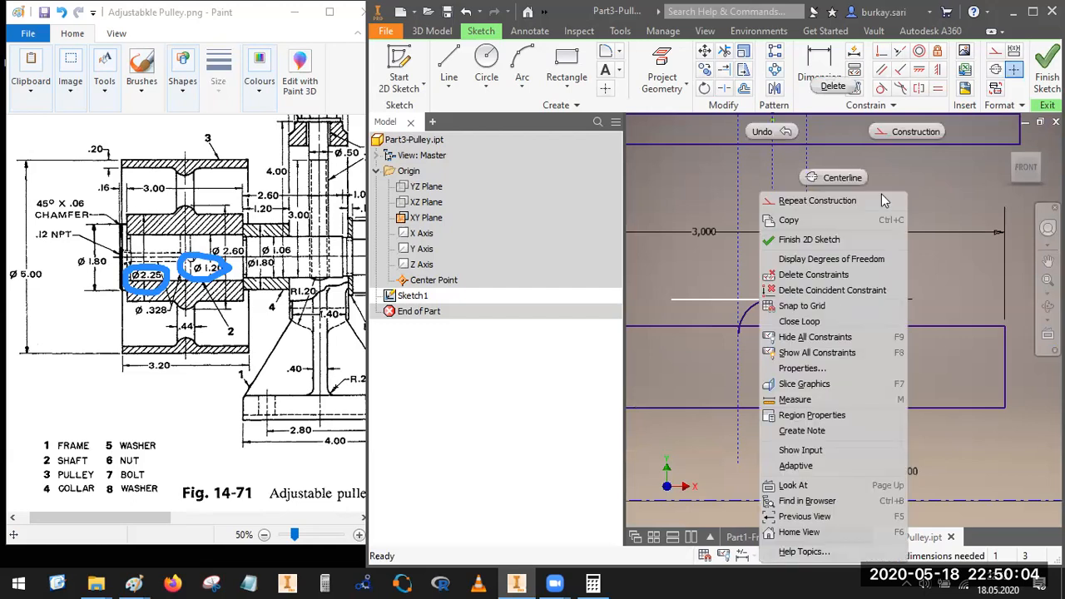
pyautogui.click(907, 132)
# Step: Split the hub arc on both sides where it crosses the hub rectangle's top edge
pyautogui.scroll(5, 733, 331)
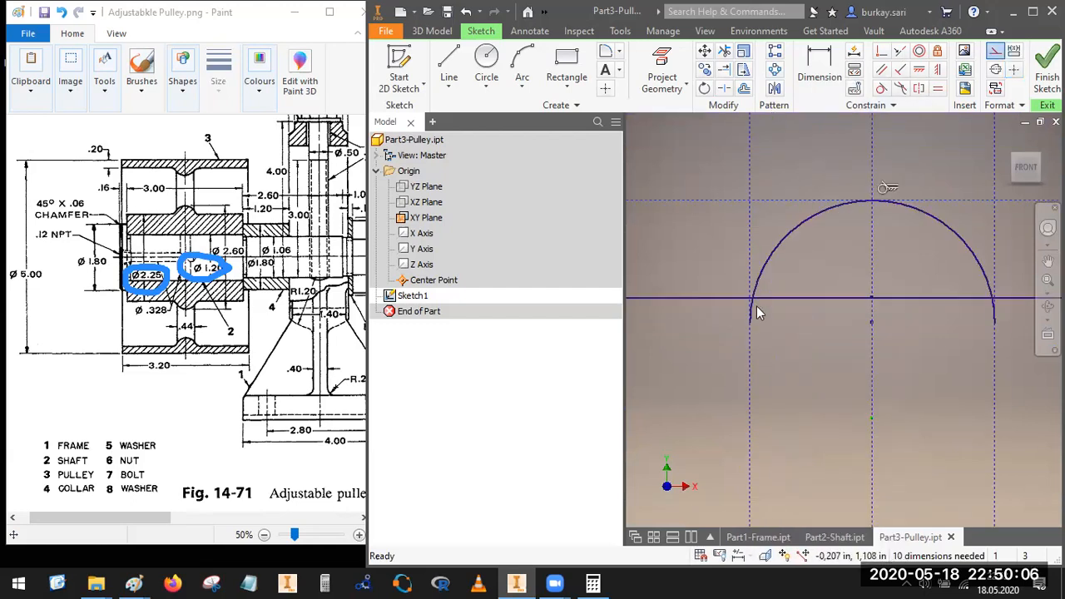
pyautogui.click(725, 89)
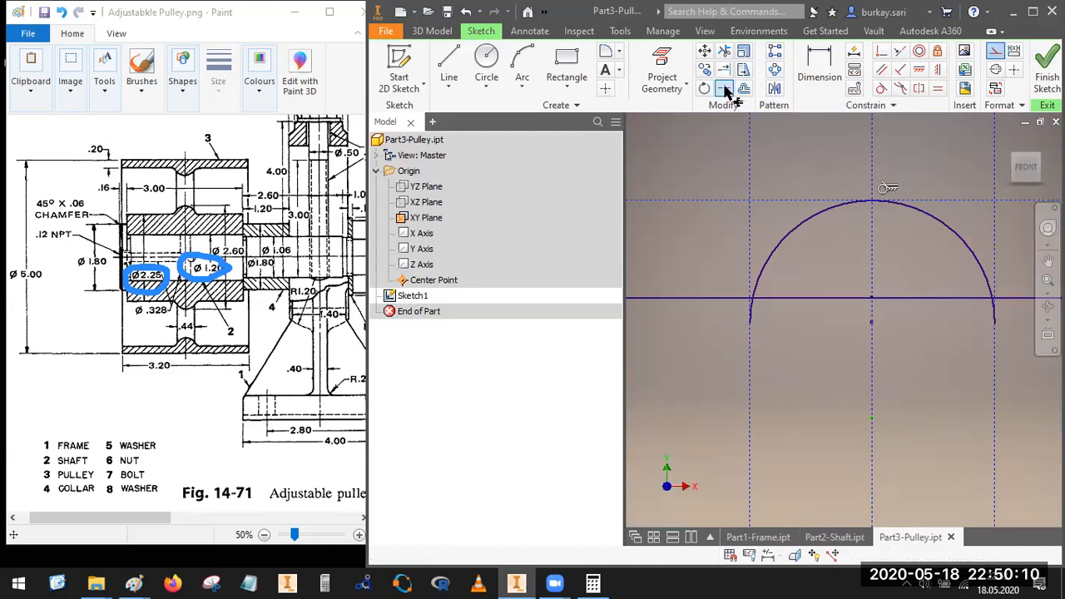
pyautogui.click(753, 314)
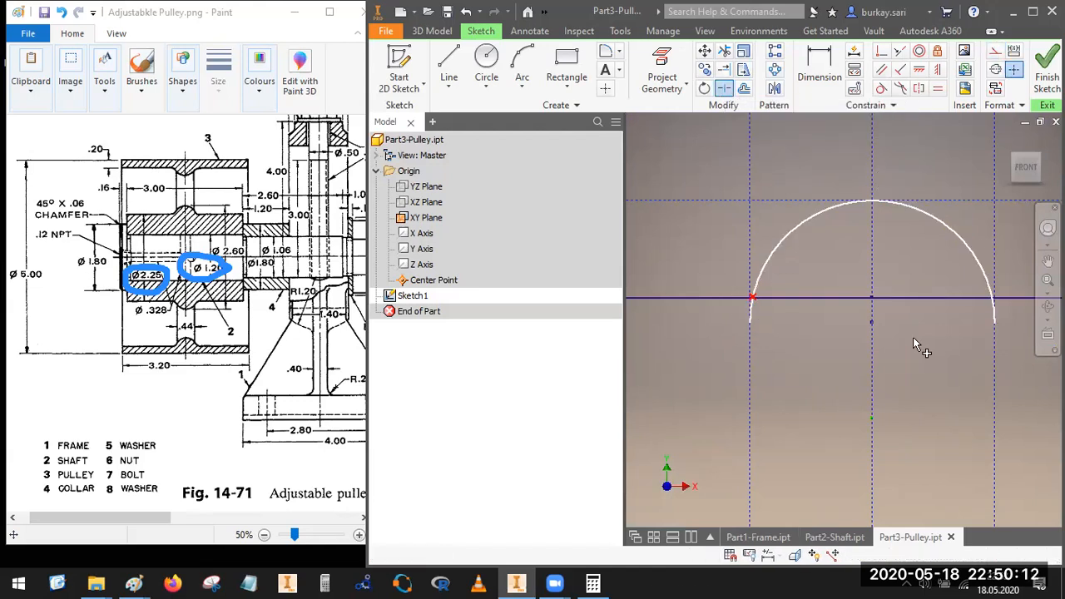
pyautogui.click(989, 286)
pyautogui.press('Escape')
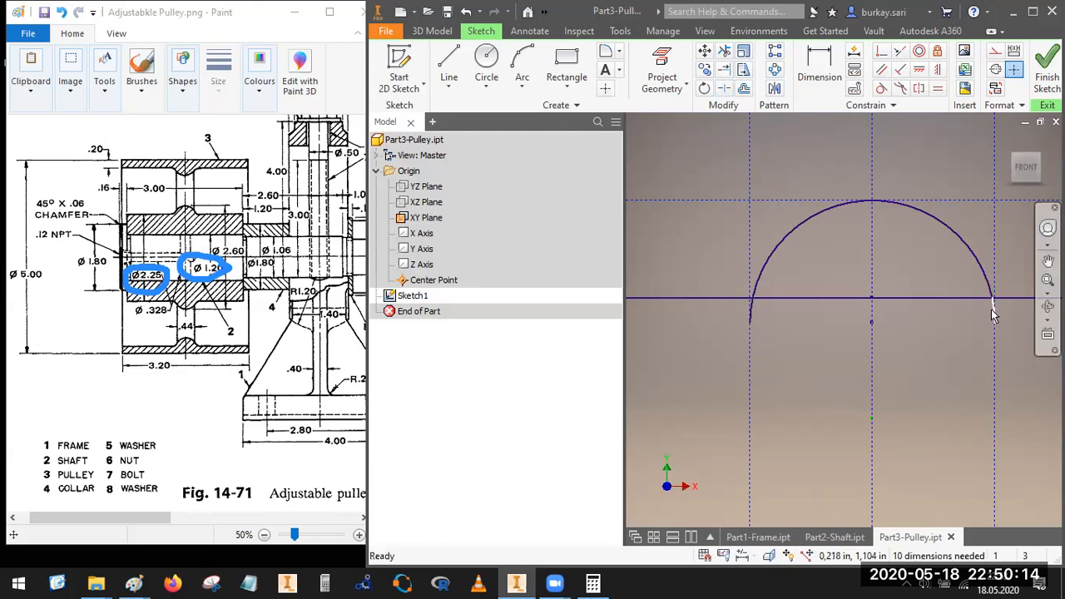
# Step: Convert the two short arc ends below the hub rectangle's top edge to construction geometry
pyautogui.rightClick(995, 316)
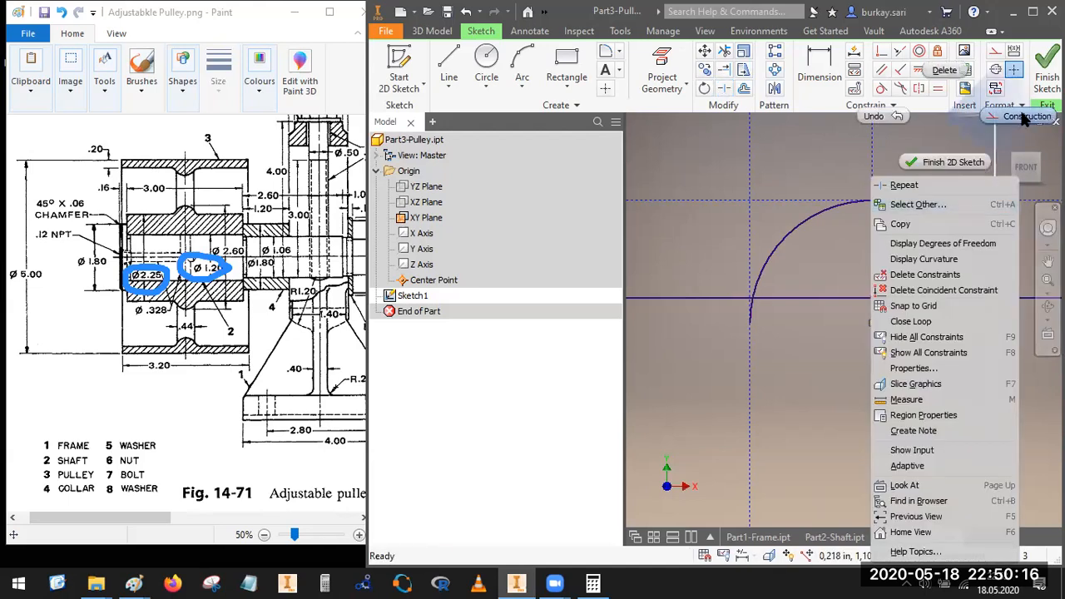
pyautogui.click(777, 303)
pyautogui.scroll(2, 754, 308)
pyautogui.click(752, 297)
pyautogui.rightClick(752, 297)
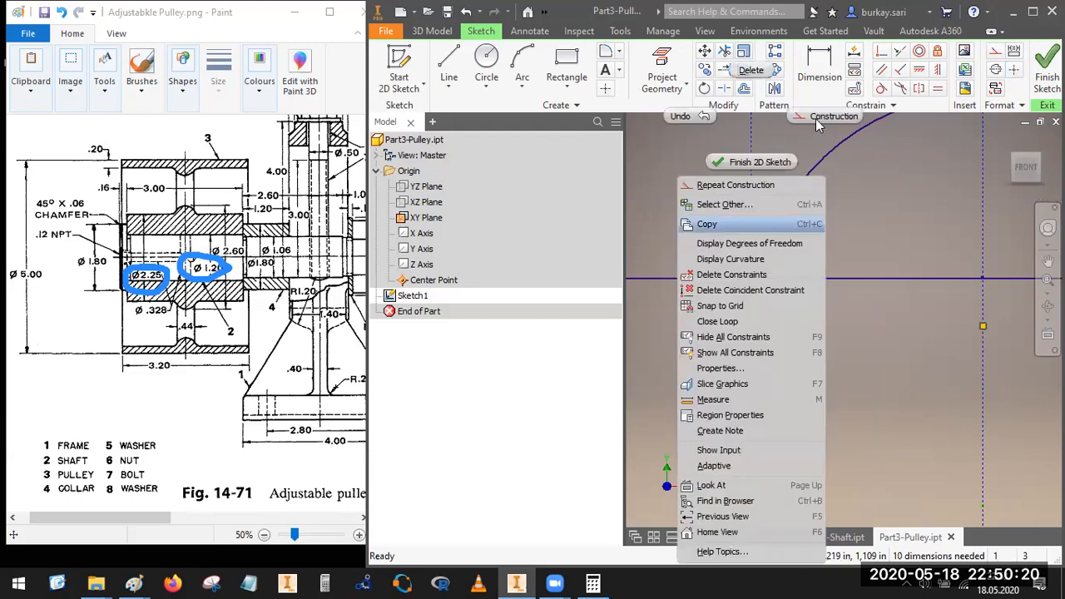
pyautogui.click(817, 118)
pyautogui.scroll(-2, 764, 364)
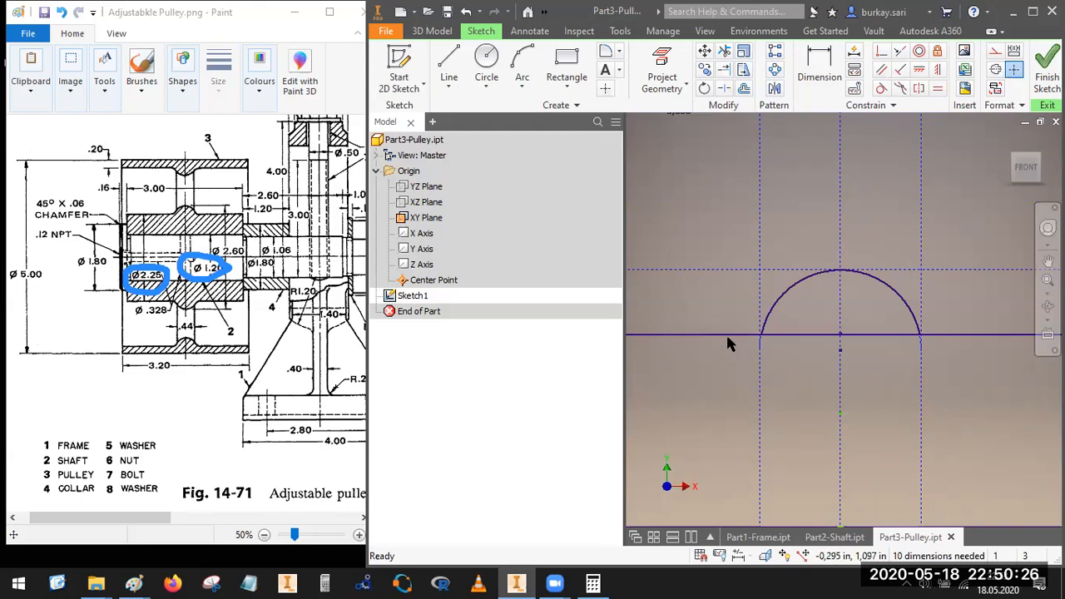
# Step: Sketch a circle slightly wider than the web, centered on the vertical construction line inside the rim rectangle
pyautogui.scroll(-5, 806, 311)
pyautogui.moveTo(808, 347); pyautogui.dragTo(785, 390, button='middle')
pyautogui.click(489, 60)
pyautogui.scroll(5, 795, 268)
pyautogui.scroll(2, 774, 233)
pyautogui.click(775, 235)
pyautogui.click(836, 346)
# Step: Make the rim circle equal in radius to the hub arc
pyautogui.click(938, 89)
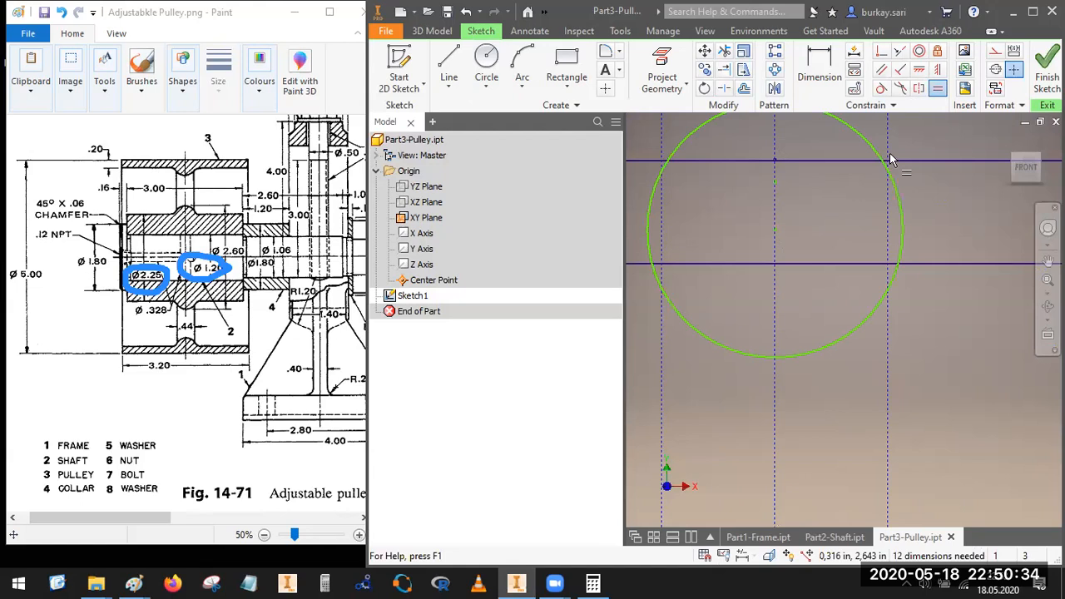
pyautogui.scroll(-5, 840, 275)
pyautogui.click(839, 274)
pyautogui.click(832, 369)
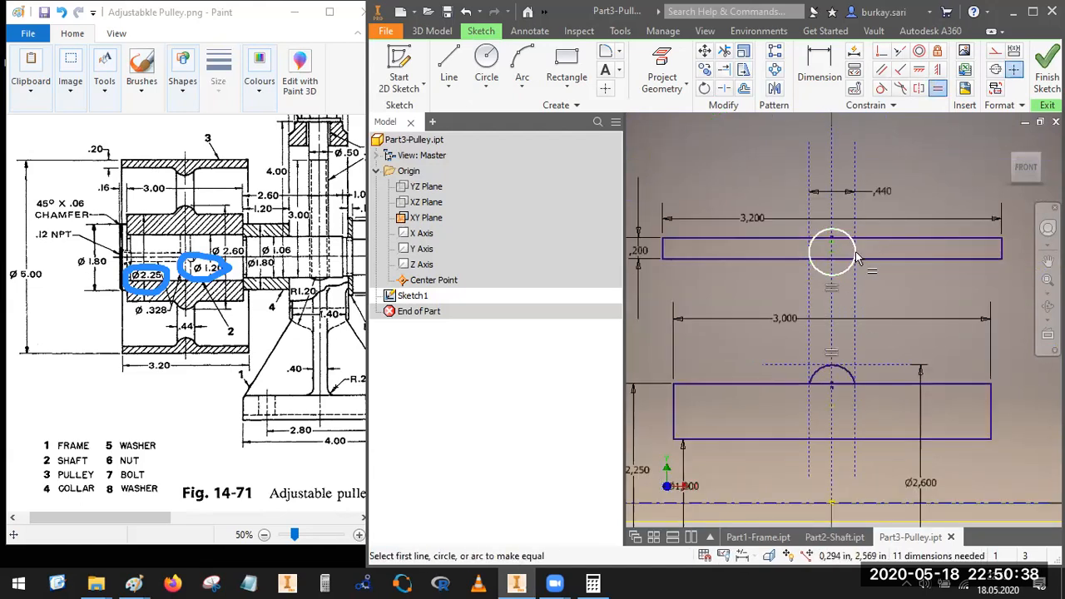
# Step: Try to make the rim circle tangent to the web's right vertical construction line
pyautogui.scroll(3, 855, 251)
pyautogui.click(883, 88)
pyautogui.click(839, 292)
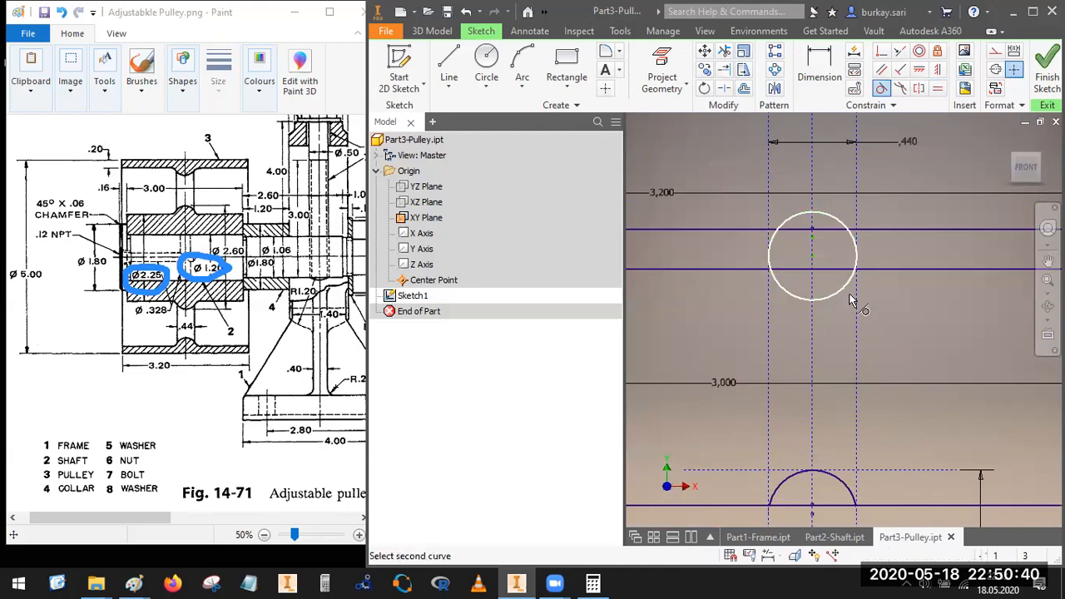
pyautogui.click(859, 295)
pyautogui.press('Escape')
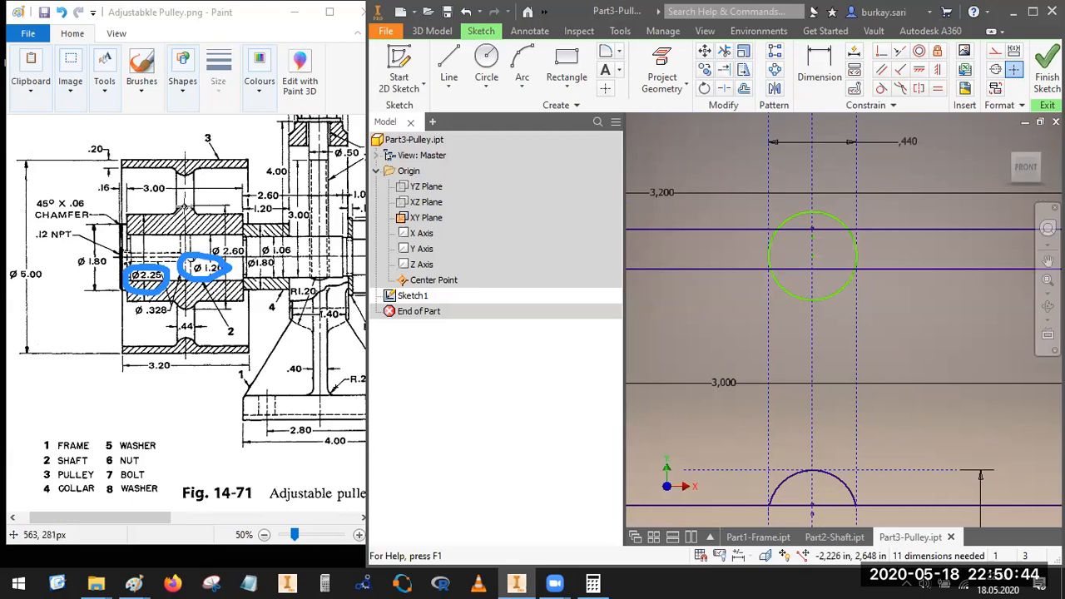
# Step: Add a driven dimension between the hub rectangle's top edge and the horizontal construction line above it
pyautogui.scroll(3, 810, 262)
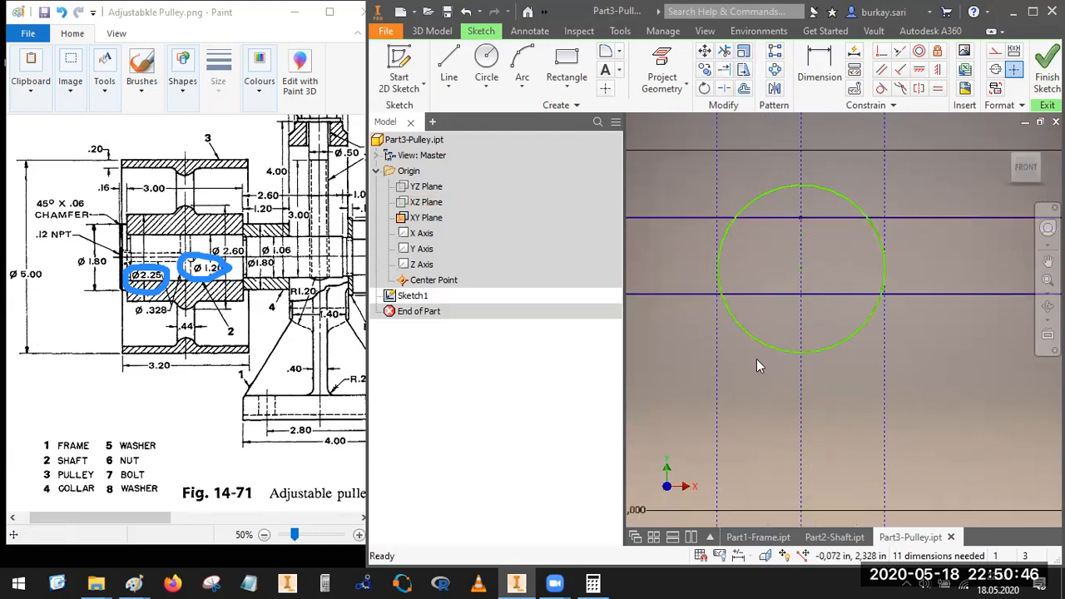
pyautogui.scroll(-2, 757, 364)
pyautogui.moveTo(815, 444)
pyautogui.mouseDown(button='middle')
pyautogui.moveTo(772, 250)
pyautogui.moveTo(805, 319)
pyautogui.mouseUp(button='middle')
pyautogui.scroll(-2, 772, 251)
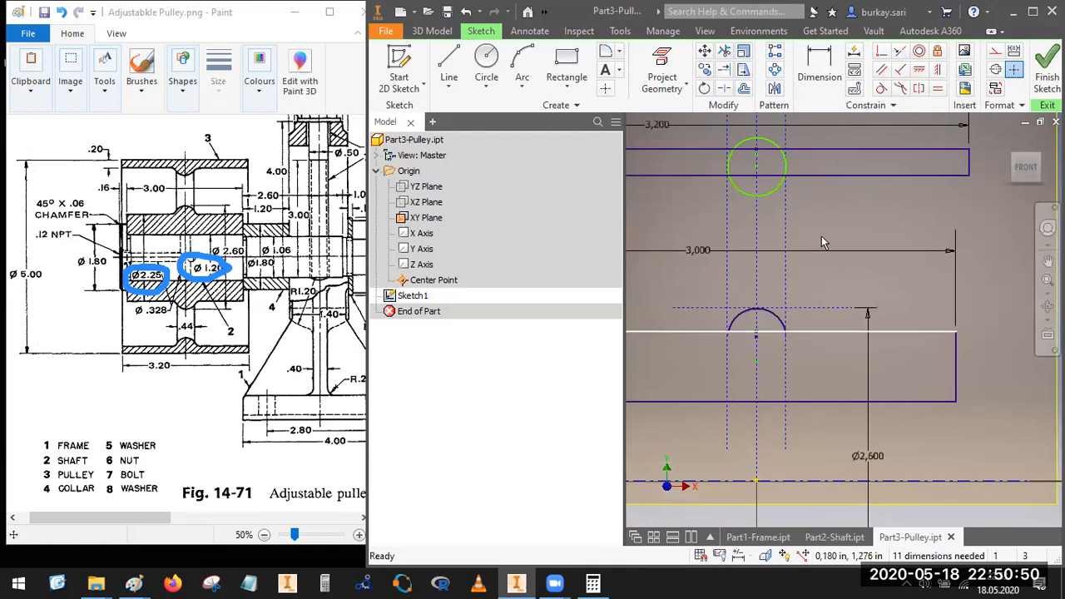
pyautogui.click(820, 68)
pyautogui.click(811, 331)
pyautogui.scroll(2, 809, 321)
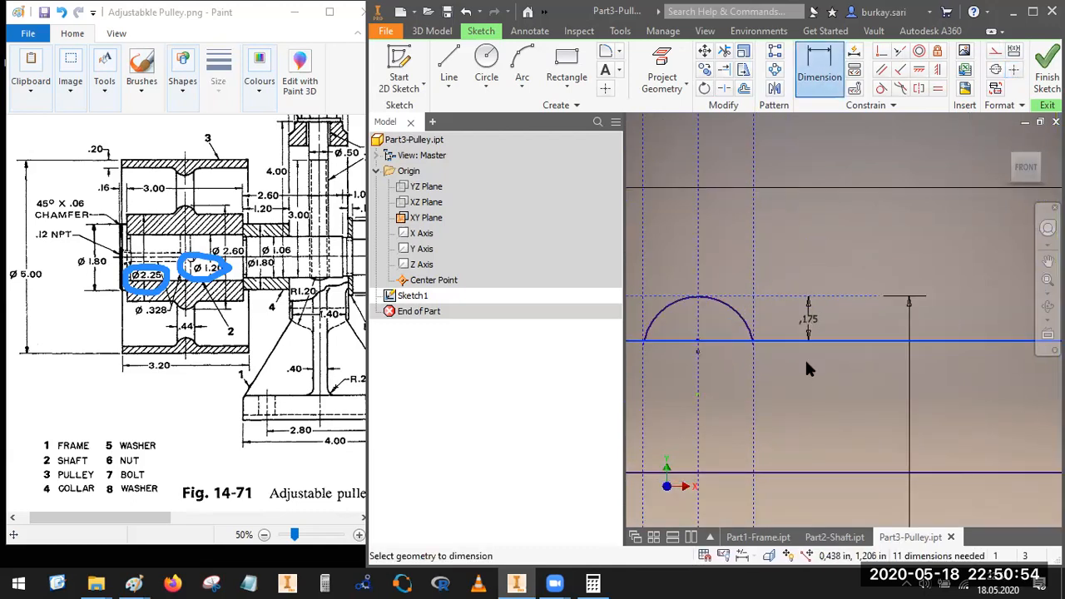
pyautogui.click(805, 358)
pyautogui.click(714, 149)
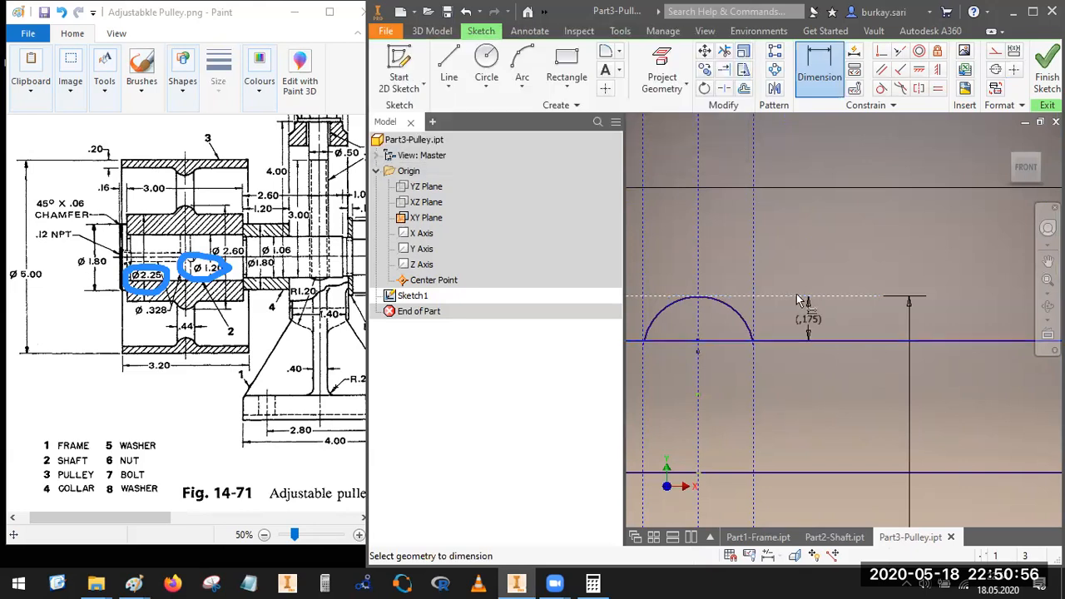
# Step: Sketch a horizontal line about 1.2 in long just under the rim circle, spanning both sides of the web
pyautogui.scroll(-3, 811, 303)
pyautogui.scroll(3, 814, 306)
pyautogui.press('l')
pyautogui.click(667, 287)
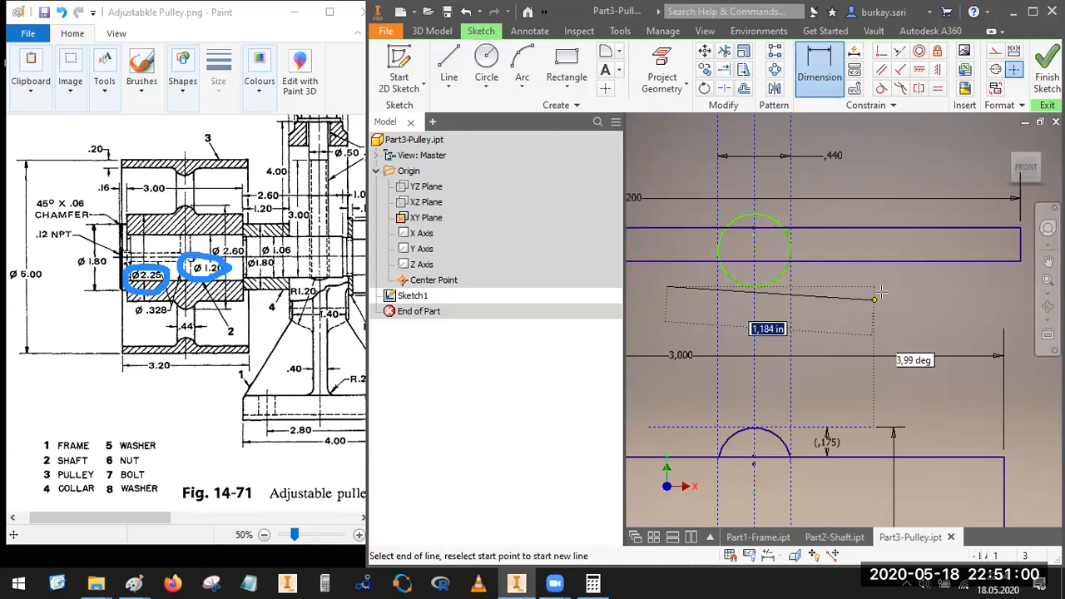
pyautogui.click(884, 287)
# Step: Dimension the gap between the rim rectangle's bottom edge and the new horizontal line as 0.175 in
pyautogui.click(822, 70)
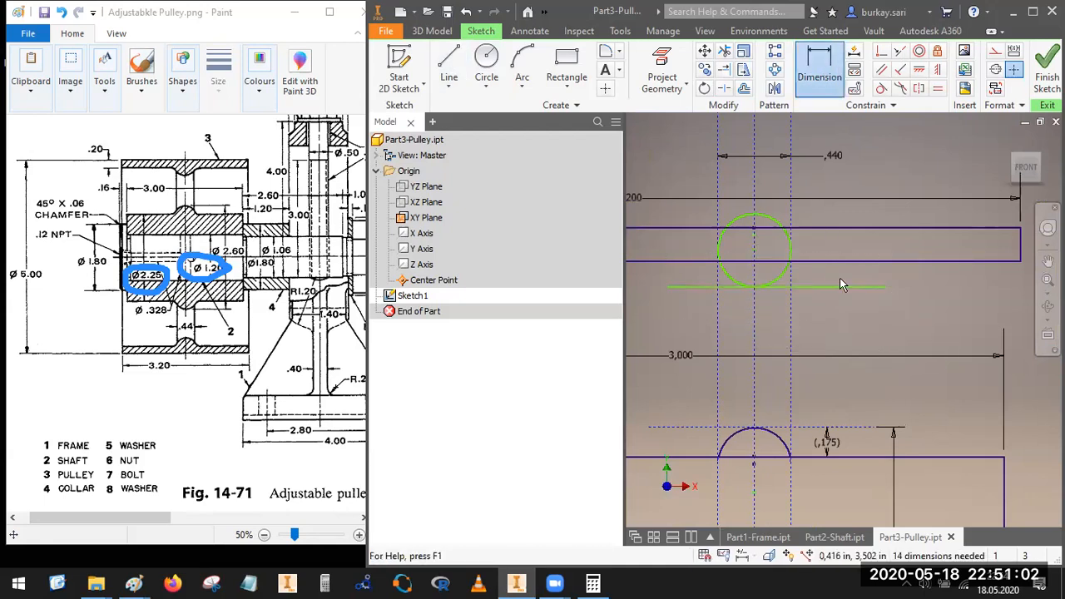
pyautogui.click(836, 284)
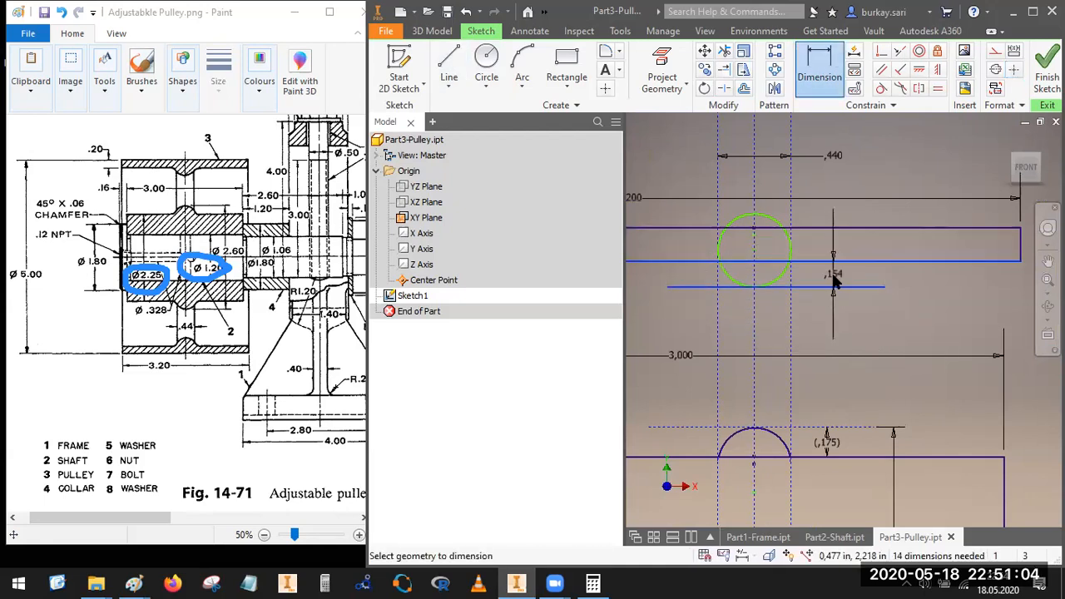
pyautogui.click(834, 276)
pyautogui.write('0.17')
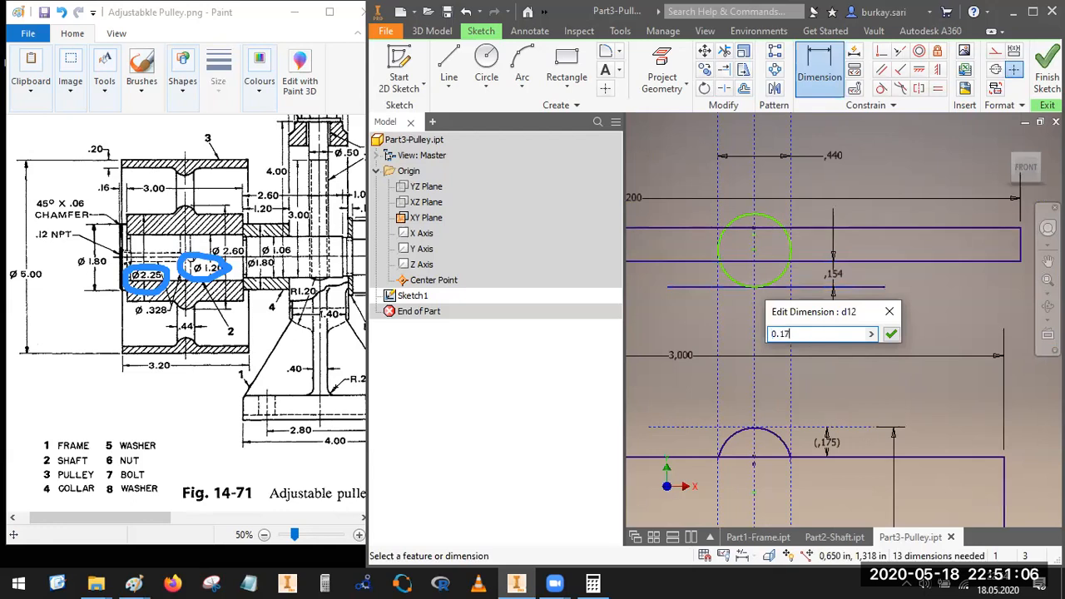
pyautogui.write('5')
pyautogui.press('Return')
pyautogui.press('Escape')
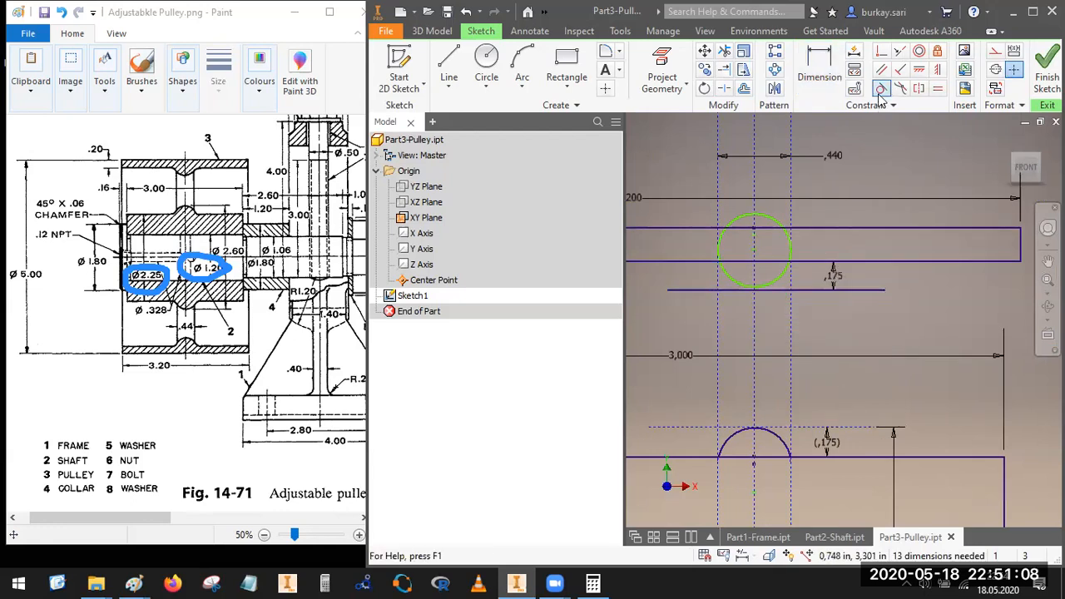
# Step: Make the rim circle tangent to the short line below it and trim it to the arc under the rim rectangle
pyautogui.click(780, 274)
pyautogui.click(808, 290)
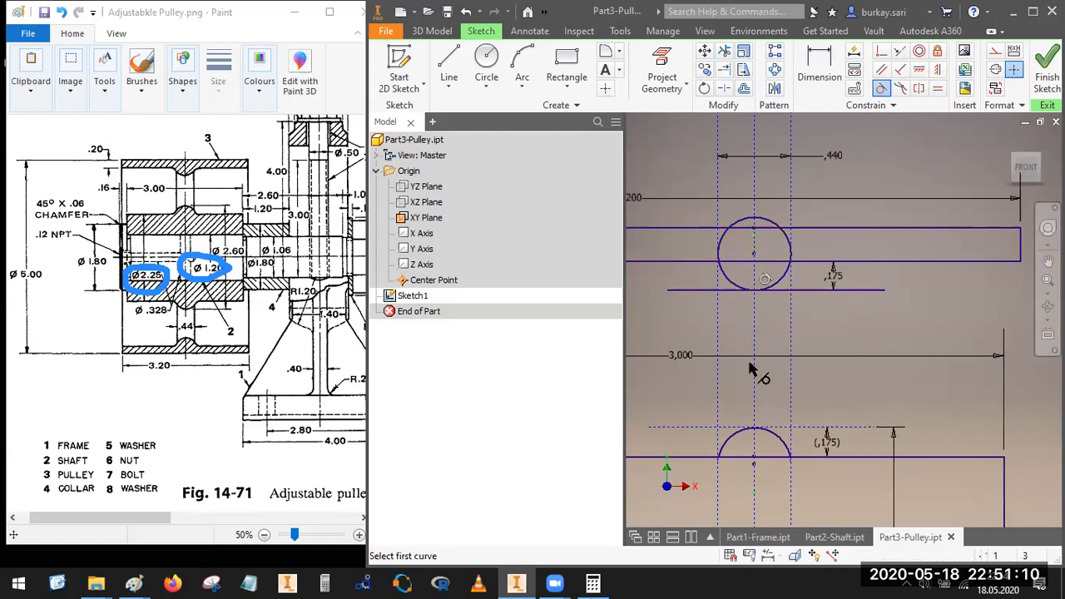
pyautogui.click(724, 51)
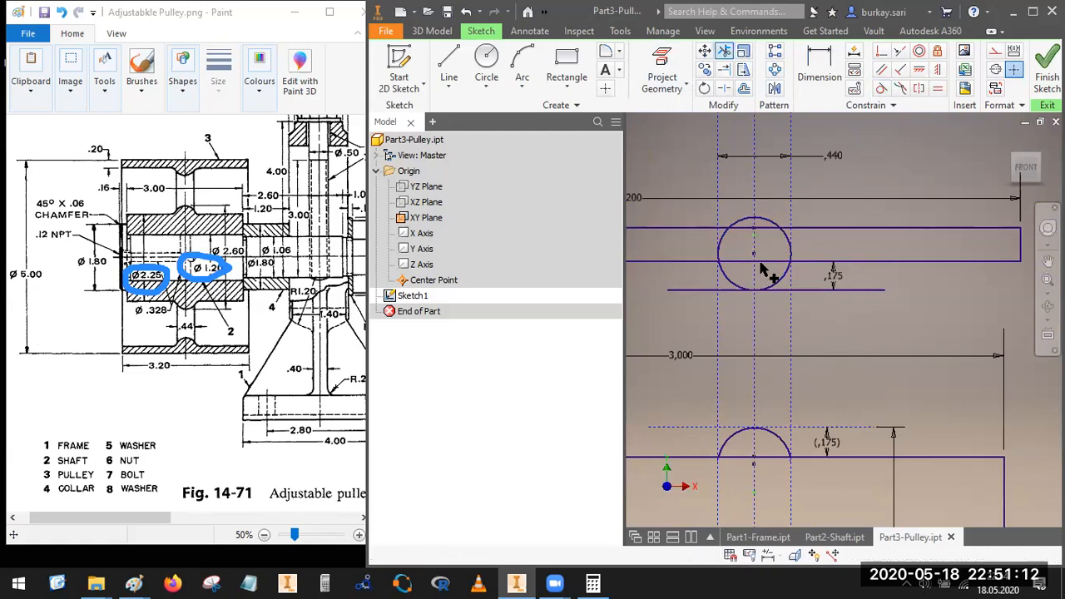
pyautogui.click(751, 220)
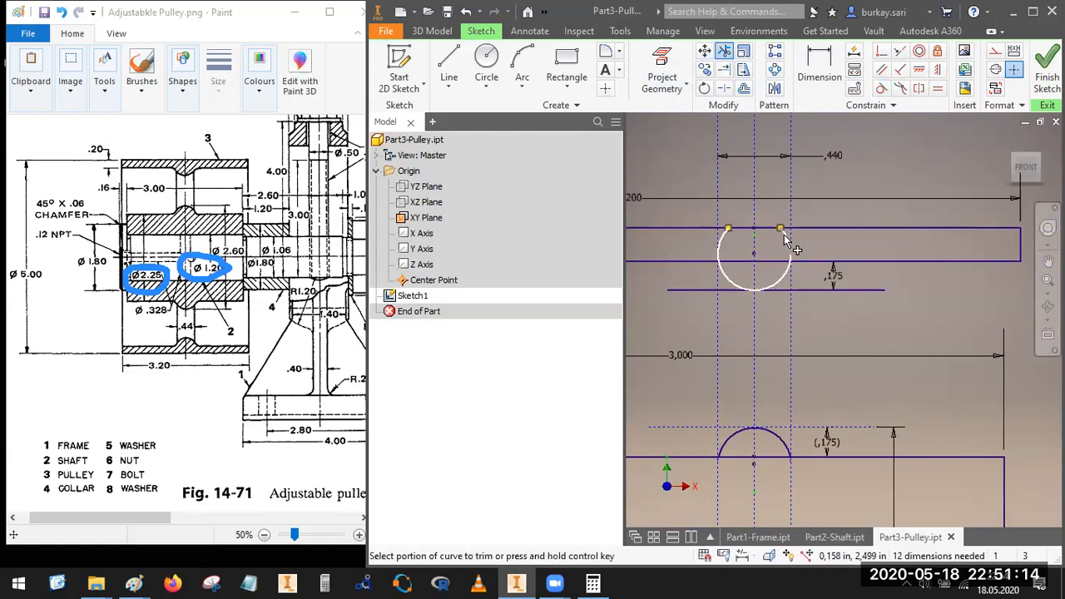
pyautogui.scroll(5, 790, 264)
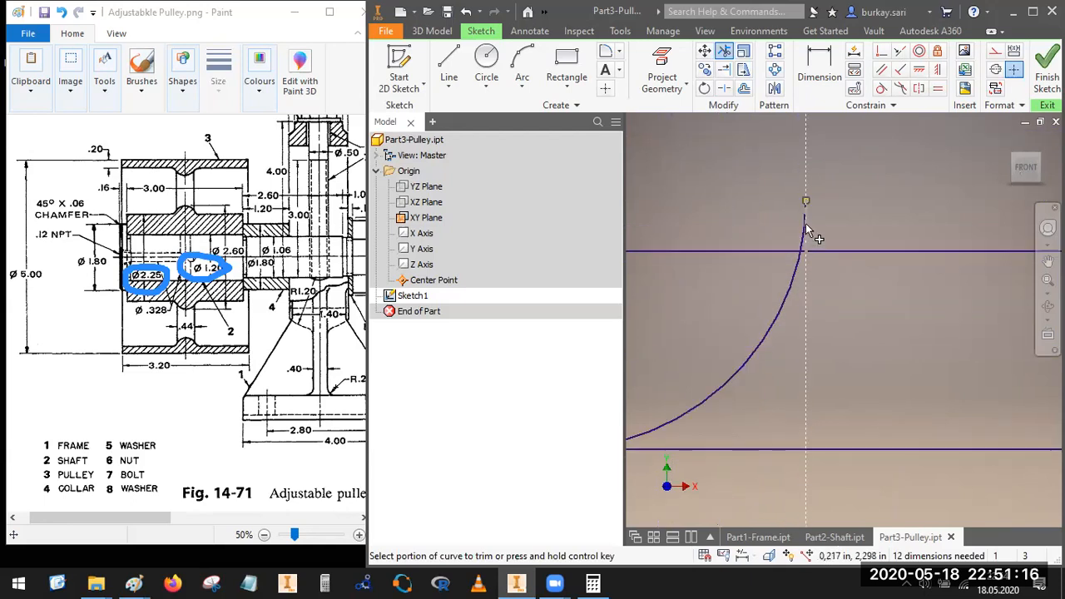
pyautogui.scroll(-5, 786, 260)
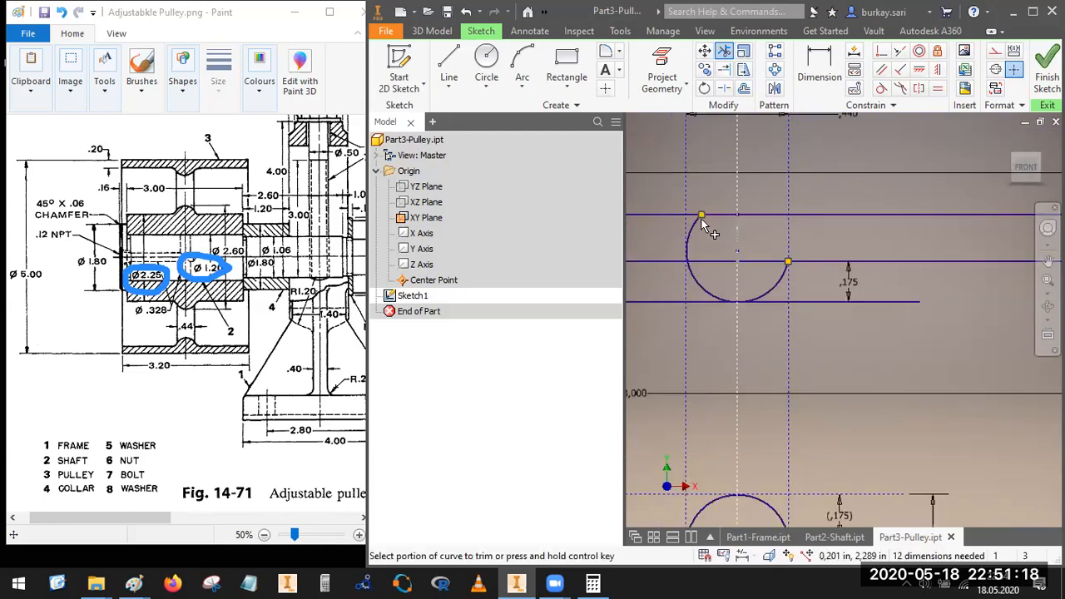
pyautogui.click(700, 218)
pyautogui.scroll(4, 690, 258)
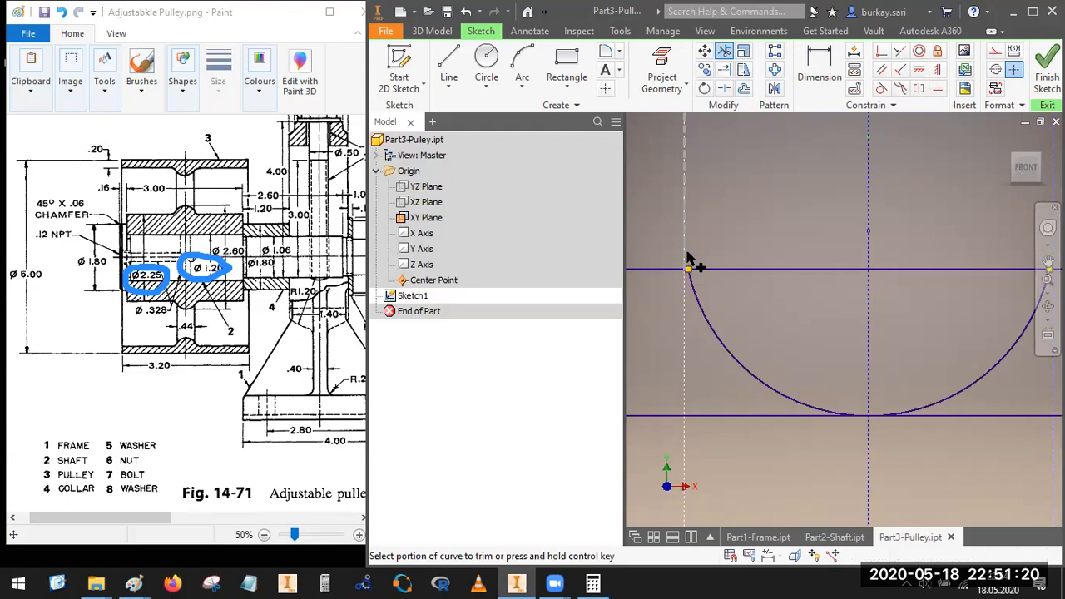
pyautogui.scroll(-5, 790, 287)
pyautogui.press('Escape')
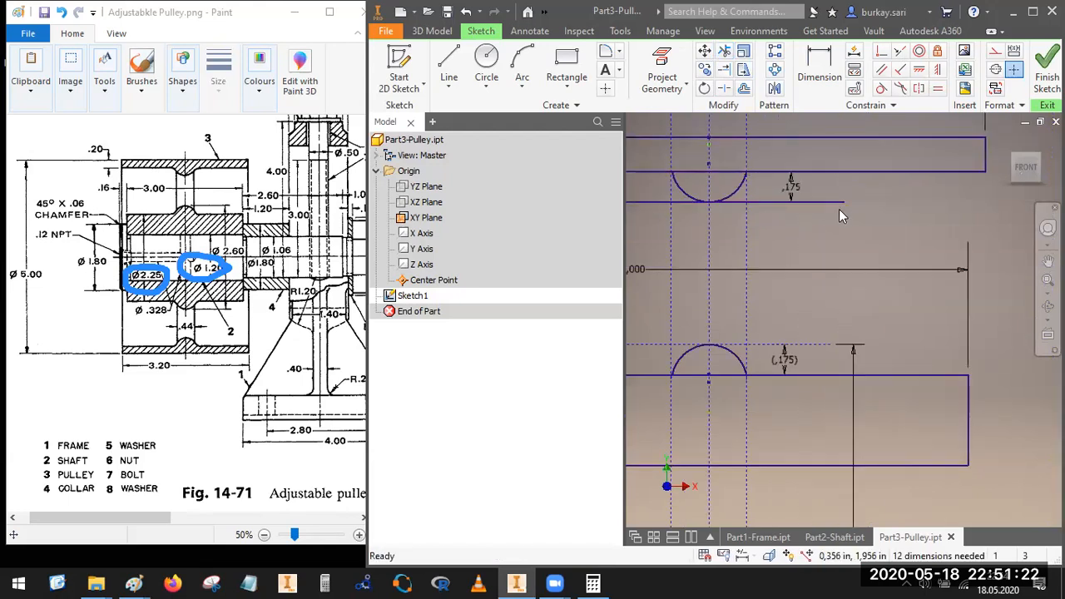
# Step: Convert the short horizontal line under the rim arc to construction geometry
pyautogui.rightClick(839, 205)
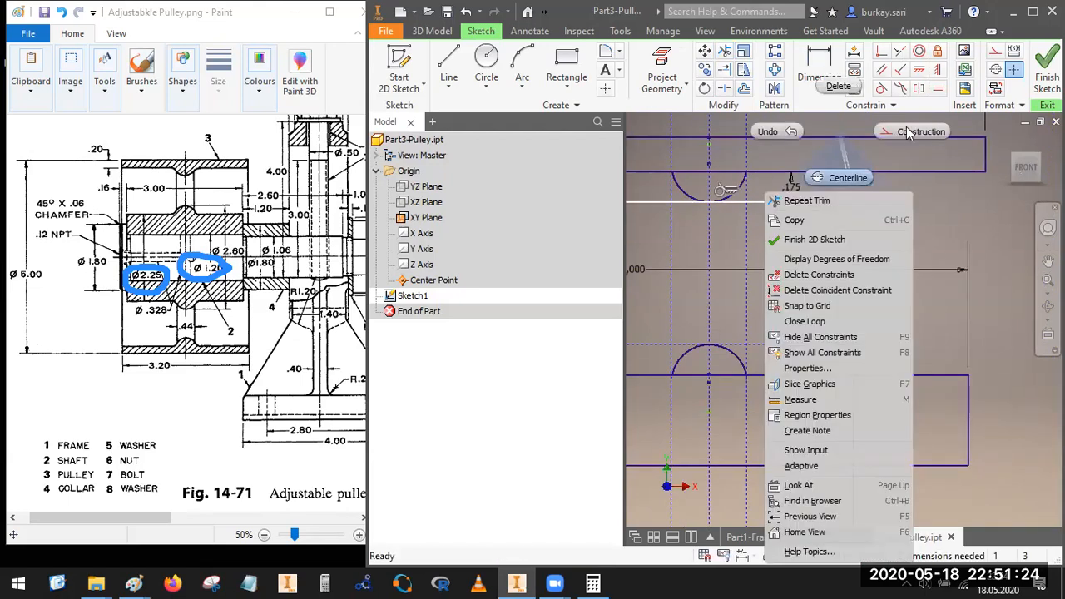
pyautogui.click(844, 174)
pyautogui.scroll(2, 837, 304)
pyautogui.scroll(-5, 832, 310)
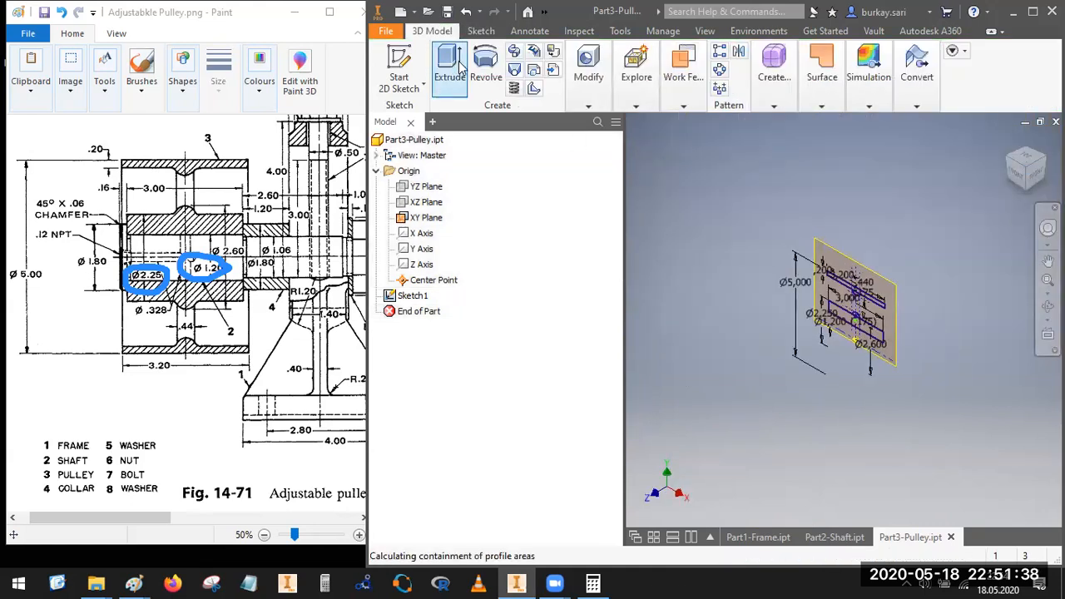
# Step: Revolve the rim and hub profiles, including their rounded web bulges, a full turn about the horizontal centreline
pyautogui.click(499, 68)
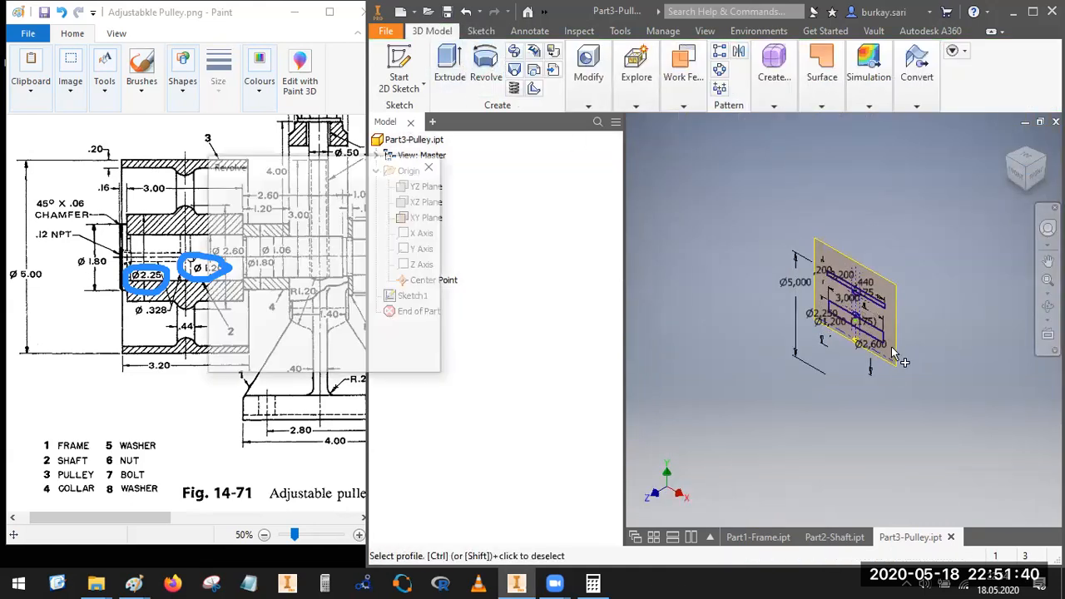
pyautogui.scroll(-5, 884, 343)
pyautogui.scroll(-5, 779, 226)
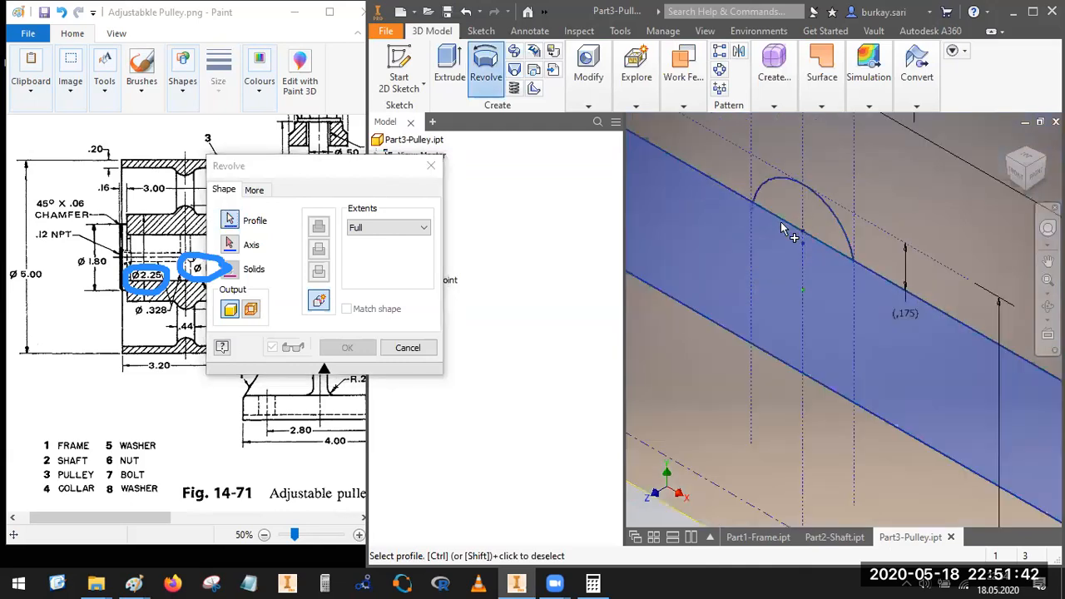
pyautogui.scroll(4, 796, 294)
pyautogui.scroll(-5, 807, 165)
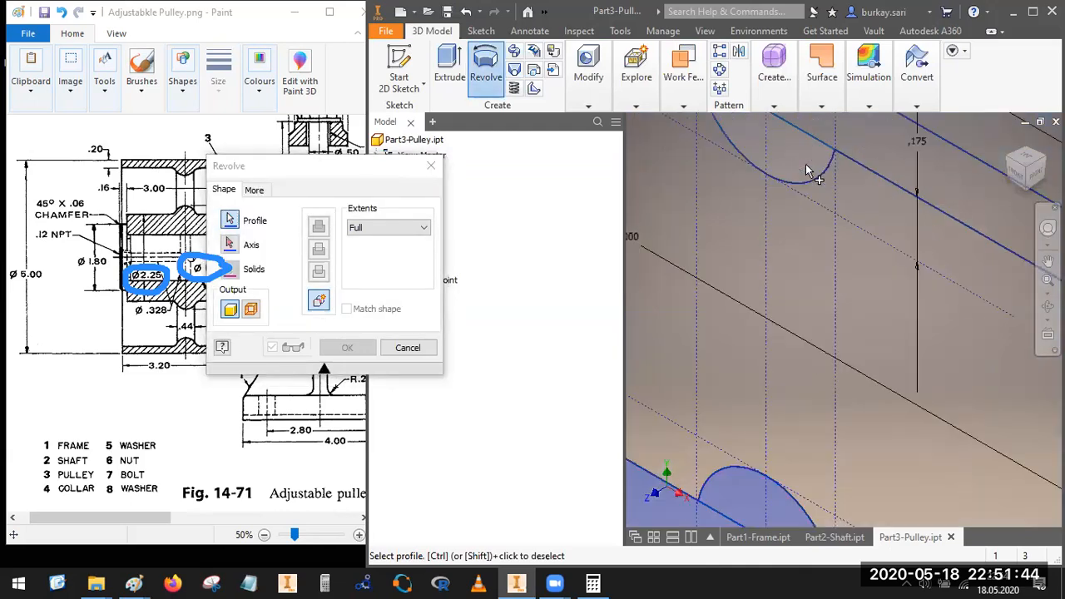
pyautogui.scroll(4, 807, 253)
pyautogui.scroll(2, 857, 264)
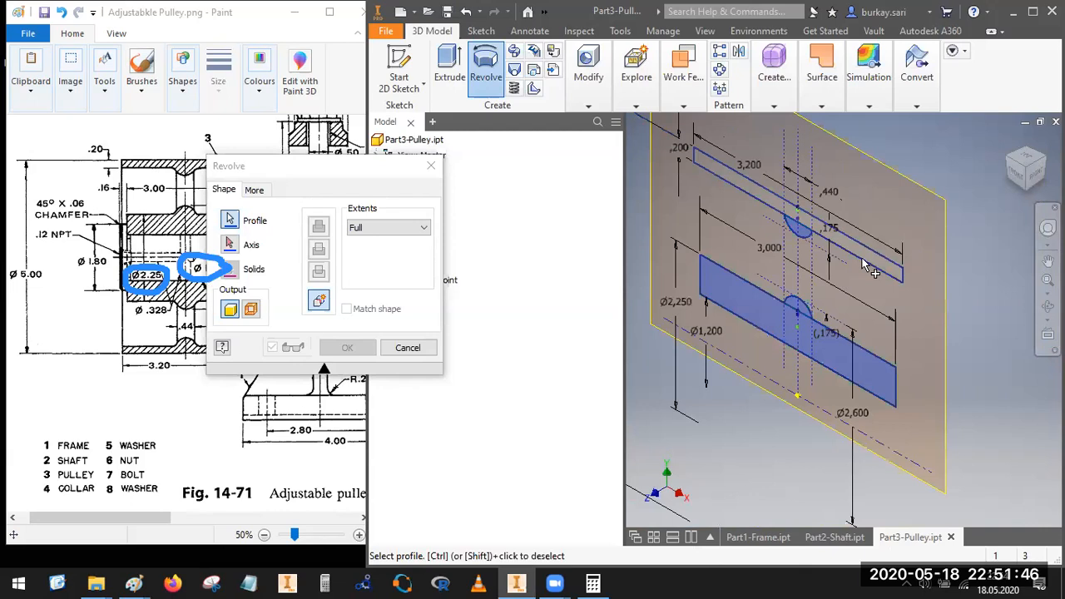
pyautogui.click(866, 265)
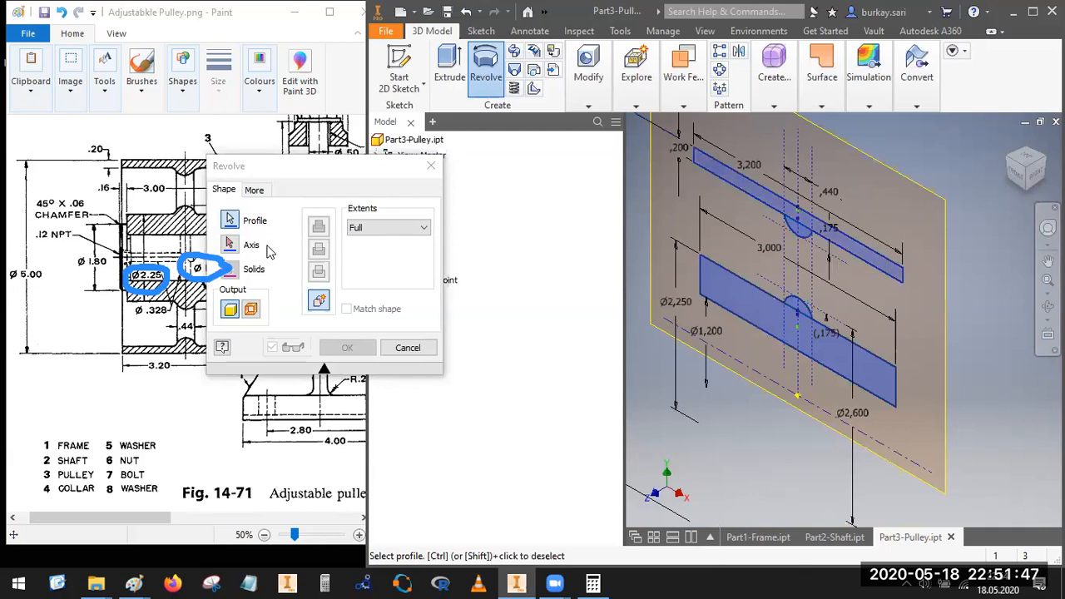
pyautogui.click(855, 448)
pyautogui.click(347, 348)
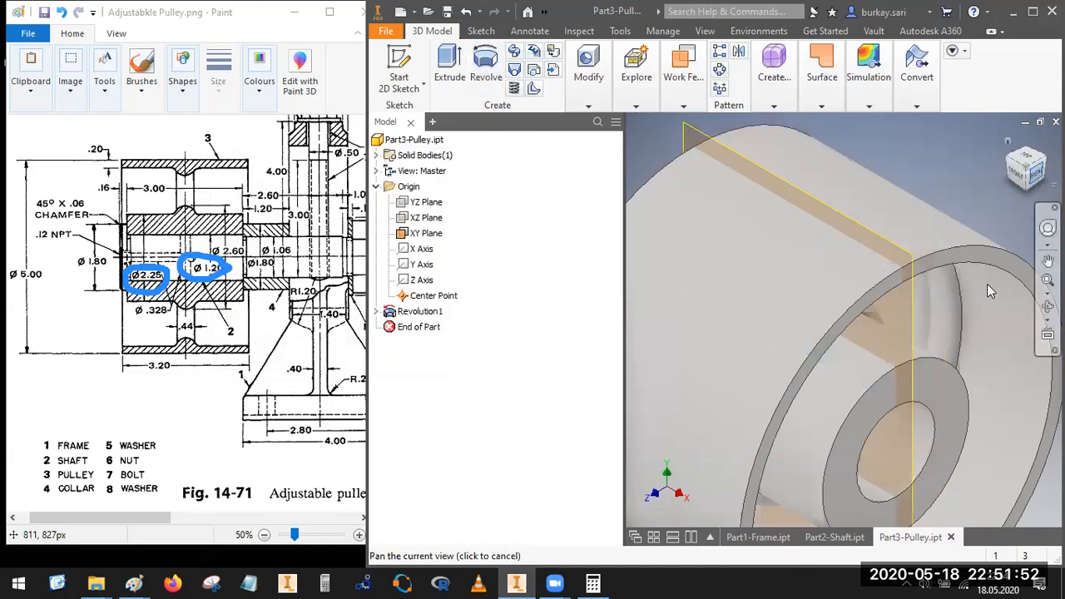
# Step: View the pulley from its right side, bring up the side view in the reference drawing, and clear the old markings
pyautogui.scroll(5, 887, 323)
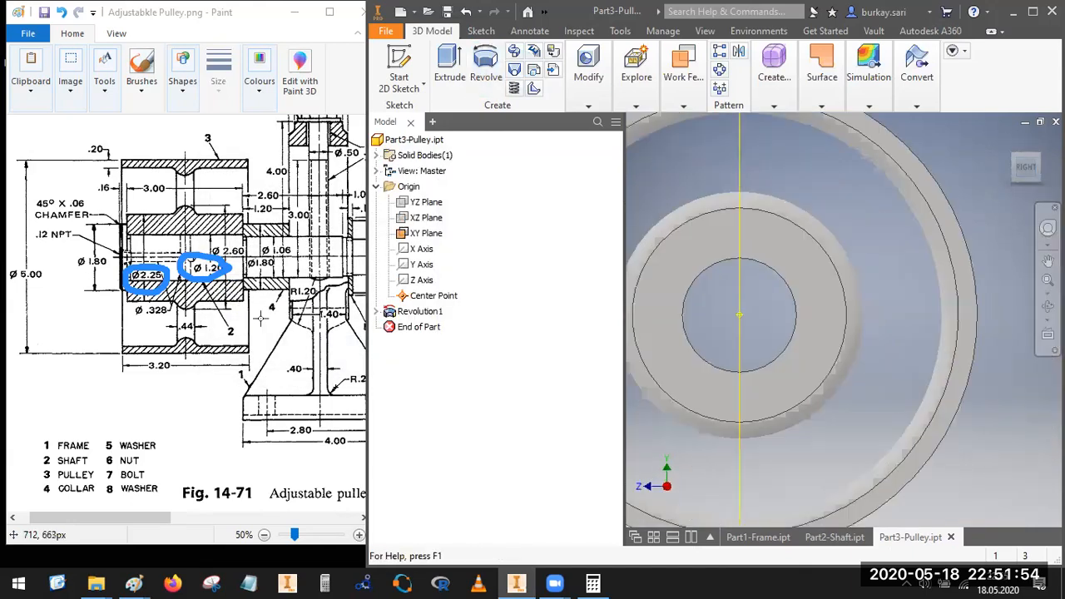
pyautogui.click(226, 511)
pyautogui.moveTo(148, 513); pyautogui.dragTo(249, 517)
pyautogui.moveTo(317, 533); pyautogui.dragTo(327, 524)
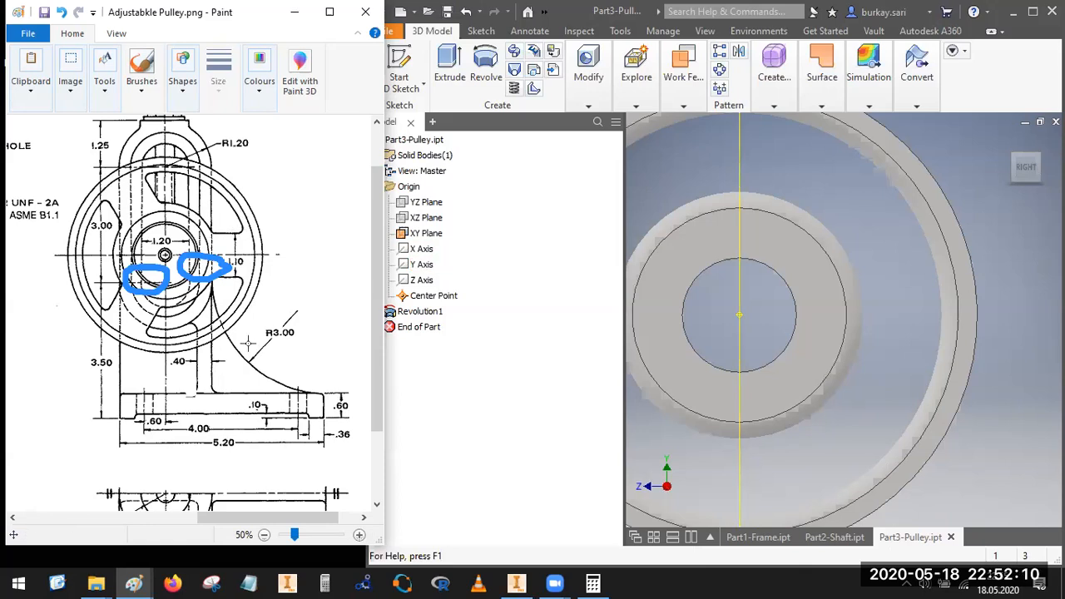
pyautogui.click(726, 115)
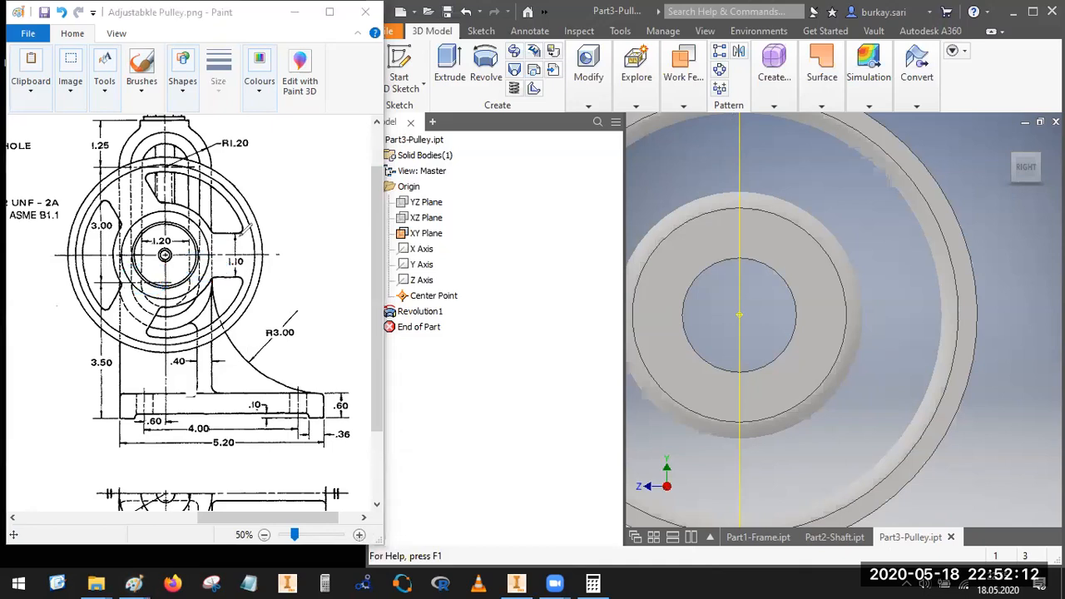
# Step: Mark the three spokes and the 1.10 spoke width on the drawing's side view, and annotate their circular repetition over the pulley
pyautogui.moveTo(218, 223)
pyautogui.mouseDown()
pyautogui.moveTo(211, 258)
pyautogui.moveTo(229, 278)
pyautogui.moveTo(235, 231)
pyautogui.mouseUp()
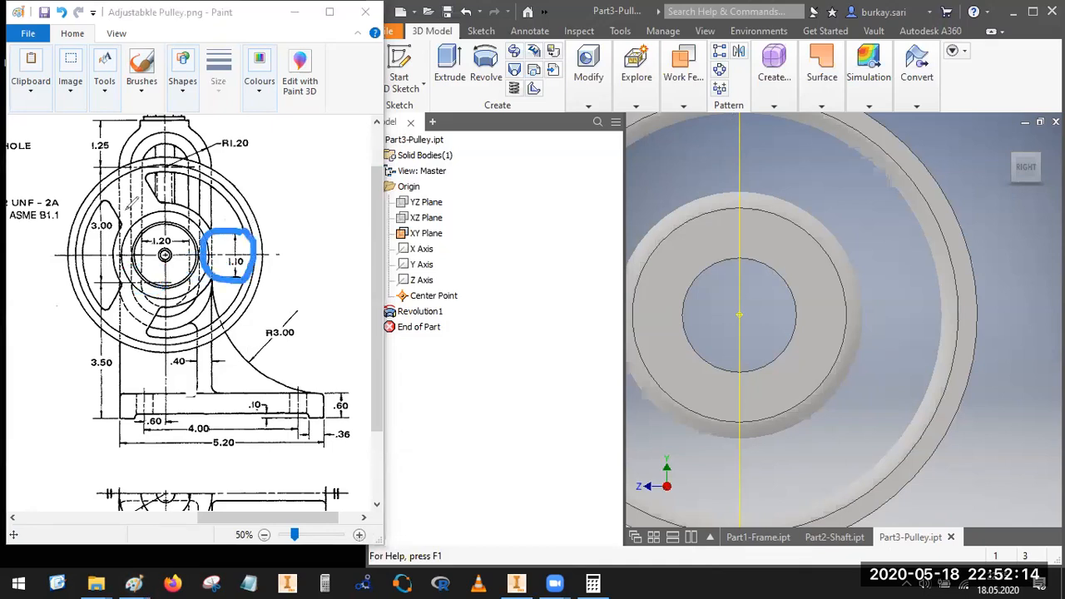
pyautogui.moveTo(133, 173)
pyautogui.mouseDown()
pyautogui.moveTo(104, 185)
pyautogui.moveTo(140, 218)
pyautogui.moveTo(146, 175)
pyautogui.mouseUp()
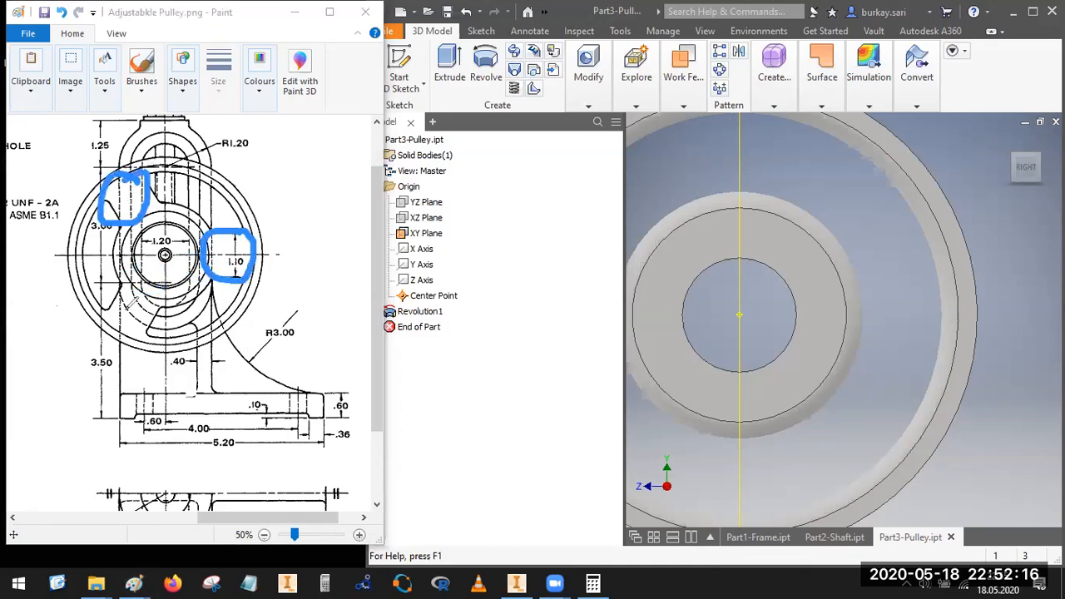
pyautogui.moveTo(138, 280)
pyautogui.mouseDown()
pyautogui.moveTo(114, 346)
pyautogui.moveTo(160, 331)
pyautogui.moveTo(151, 287)
pyautogui.mouseUp()
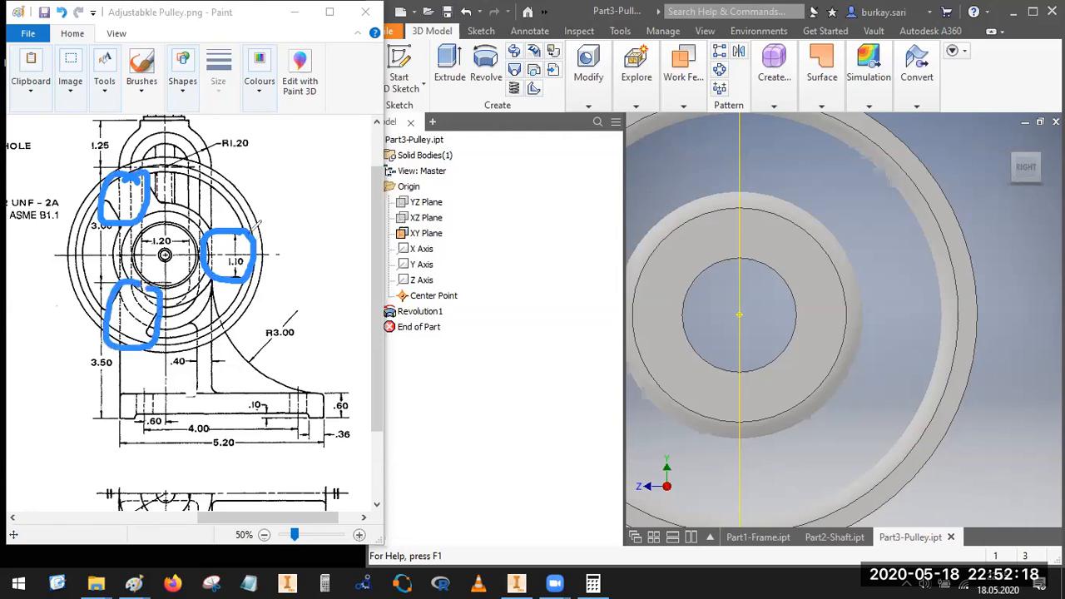
pyautogui.moveTo(237, 246); pyautogui.dragTo(275, 221)
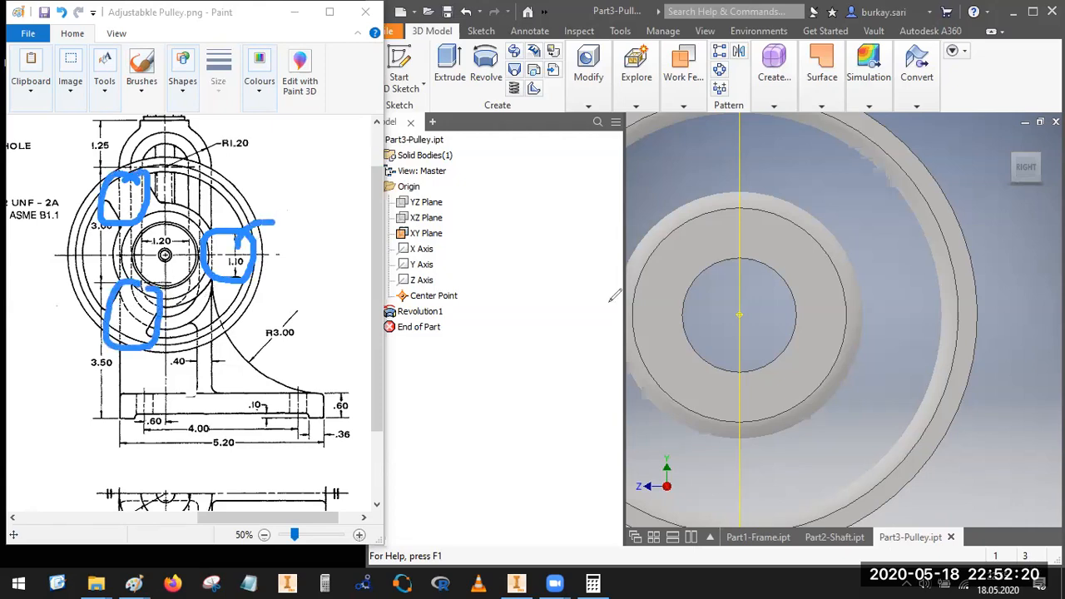
pyautogui.moveTo(875, 308)
pyautogui.mouseDown()
pyautogui.moveTo(642, 236)
pyautogui.moveTo(659, 231)
pyautogui.mouseUp()
pyautogui.moveTo(665, 172); pyautogui.dragTo(607, 197)
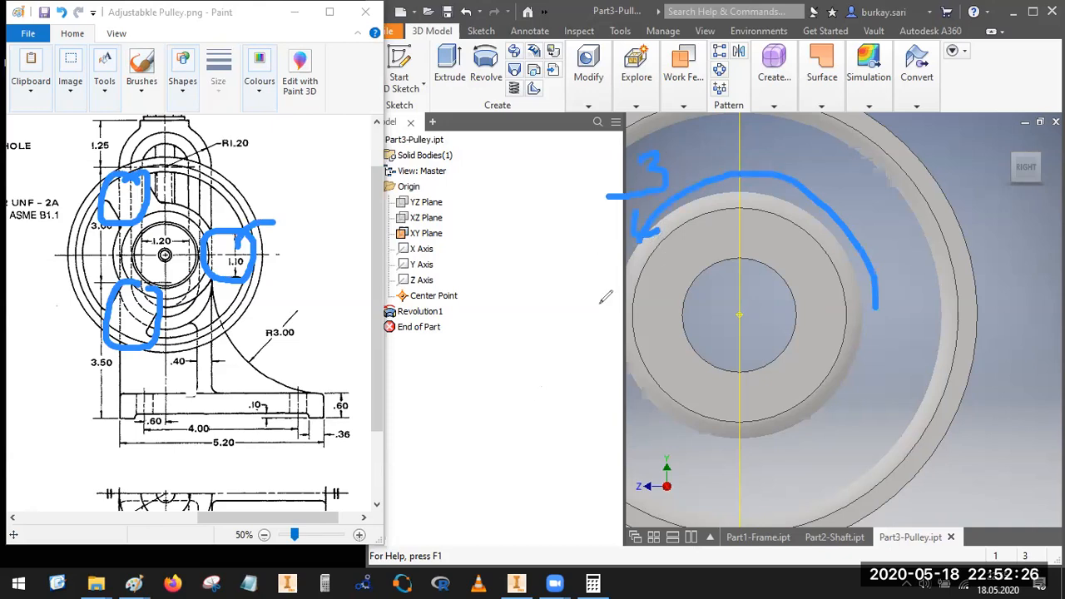
pyautogui.click(723, 136)
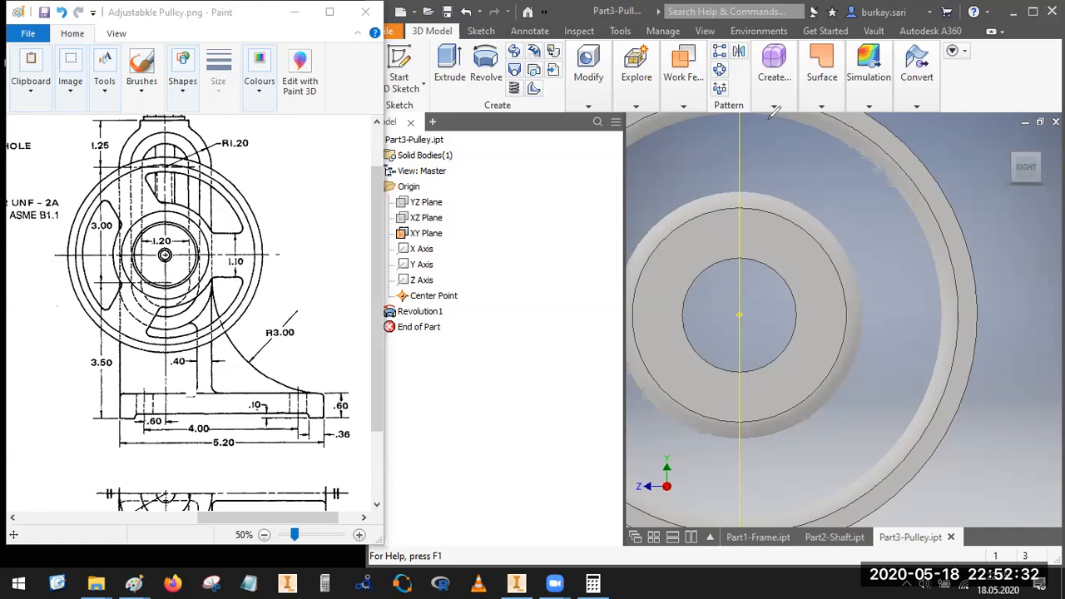
# Step: Make the YZ origin plane through the middle of the pulley visible
pyautogui.scroll(5, 891, 232)
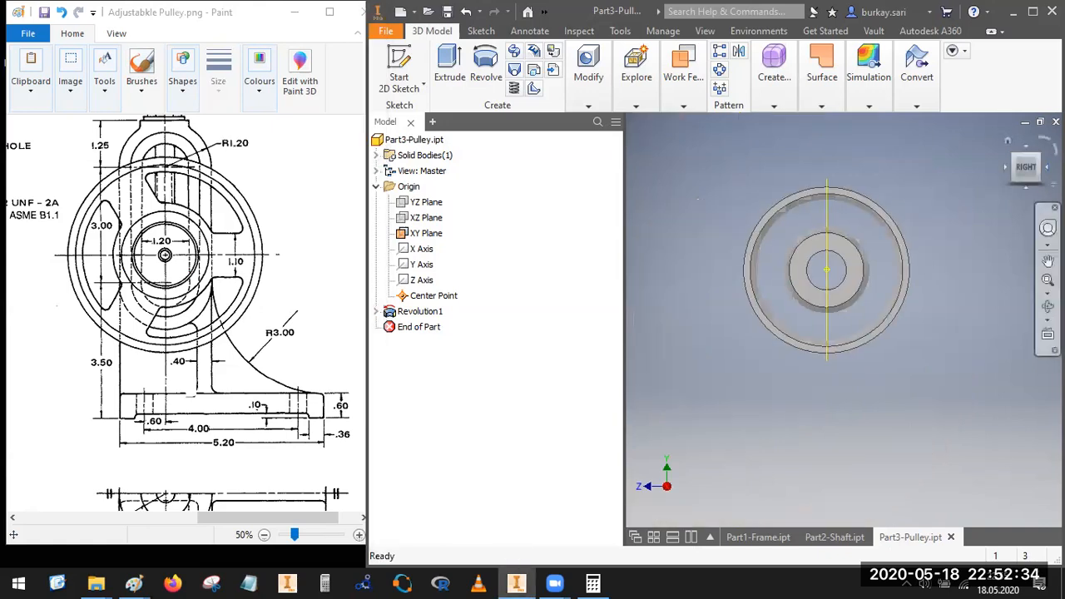
pyautogui.click(1039, 155)
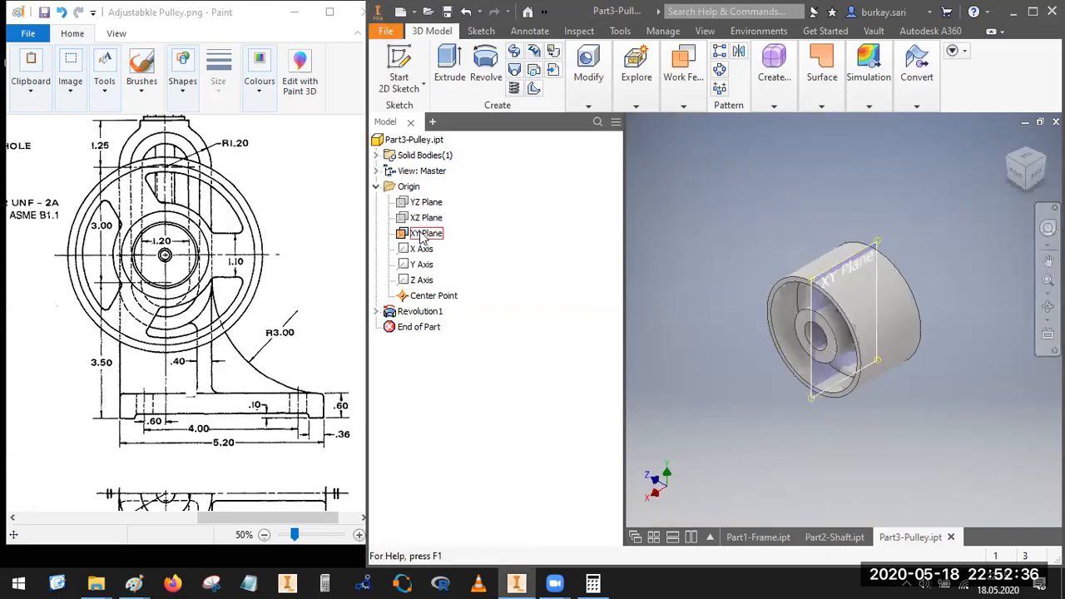
pyautogui.click(424, 234)
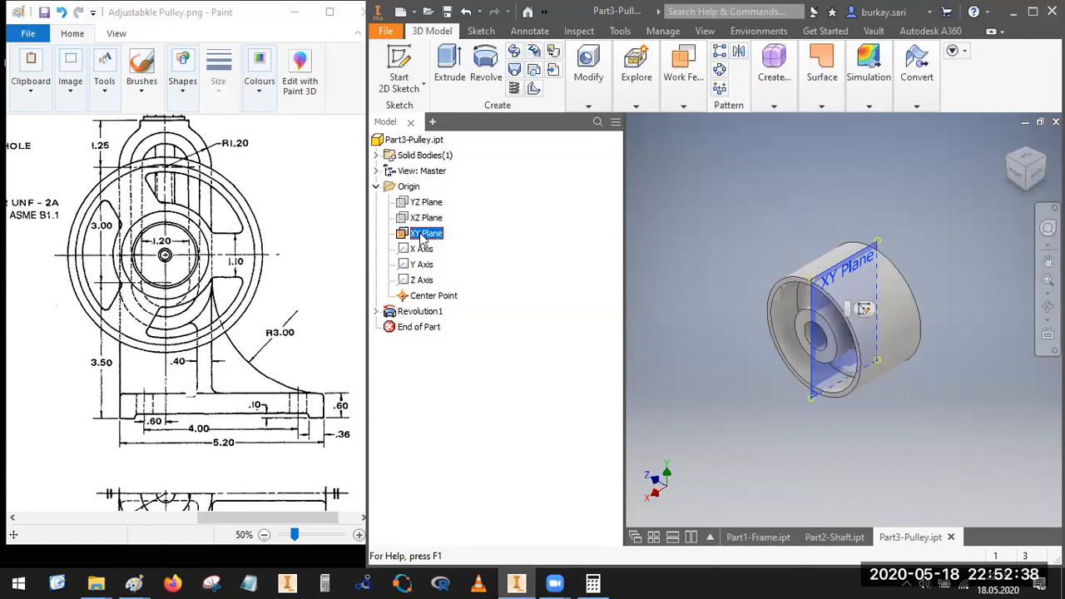
pyautogui.click(424, 217)
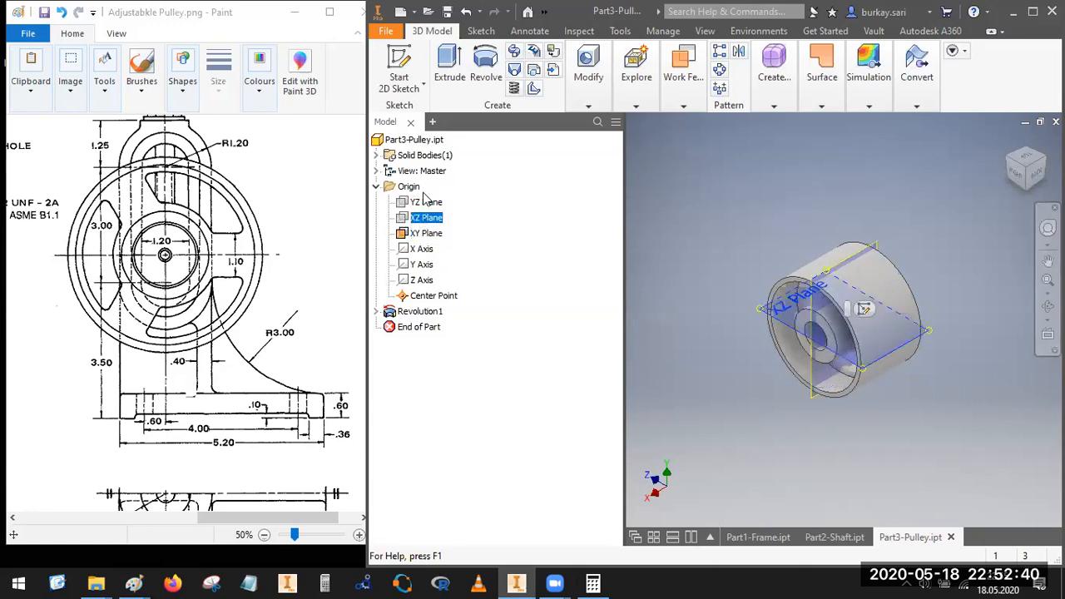
pyautogui.click(422, 203)
pyautogui.rightClick(422, 208)
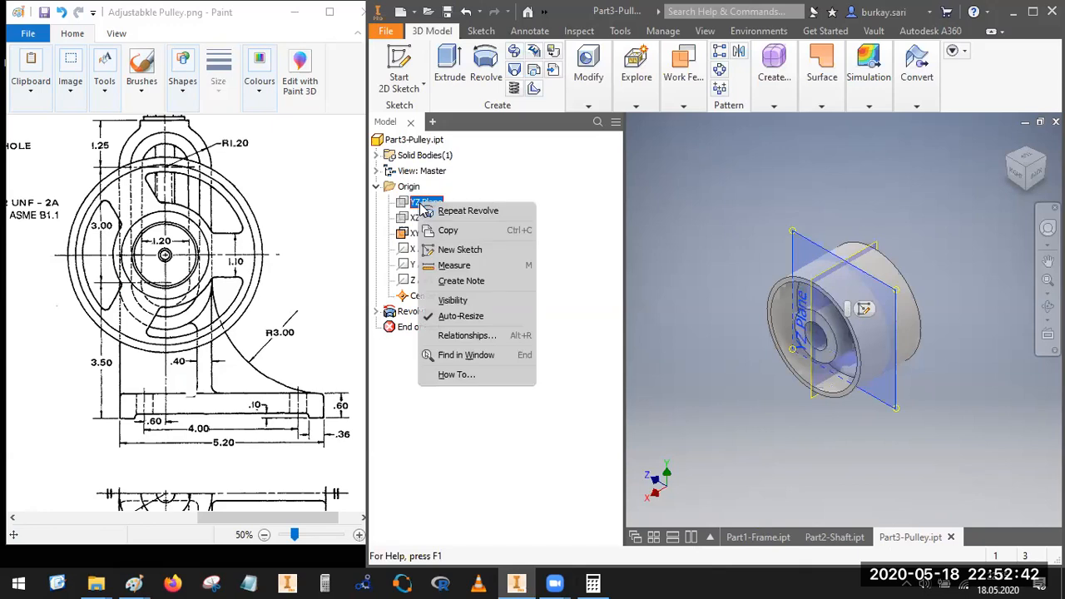
pyautogui.click(690, 270)
# Step: Hide the XY origin plane and start a new 2D sketch on the YZ plane
pyautogui.click(426, 233)
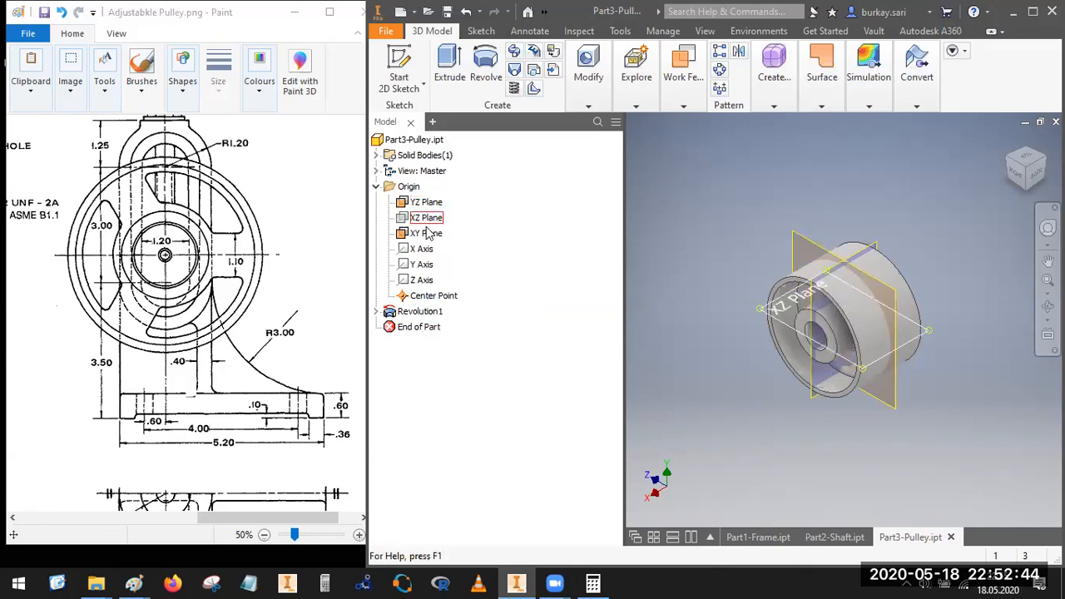
pyautogui.rightClick(424, 229)
pyautogui.click(450, 328)
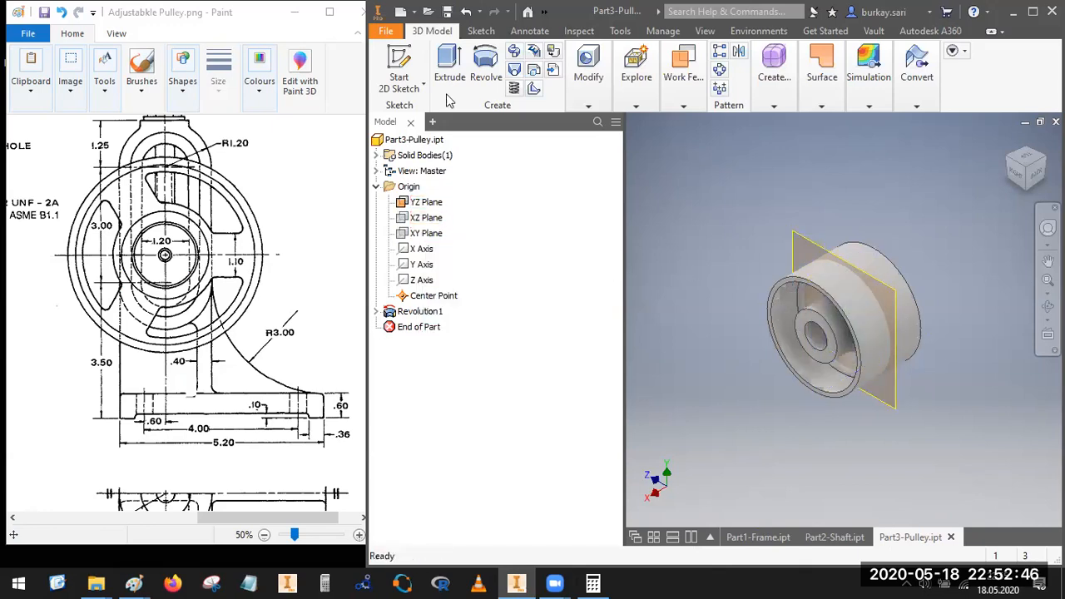
pyautogui.press('s')
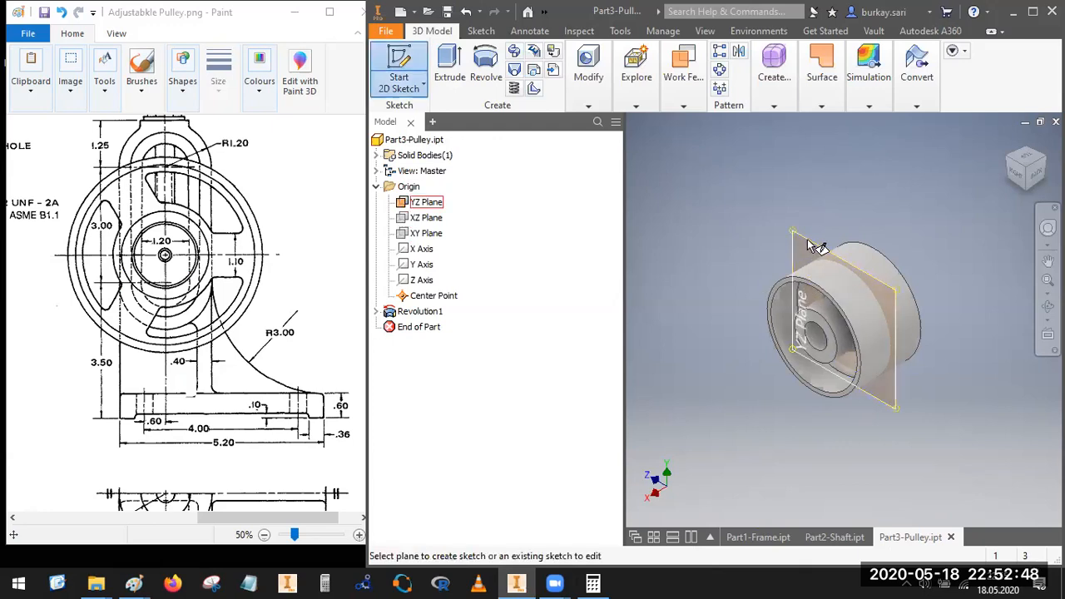
pyautogui.click(787, 270)
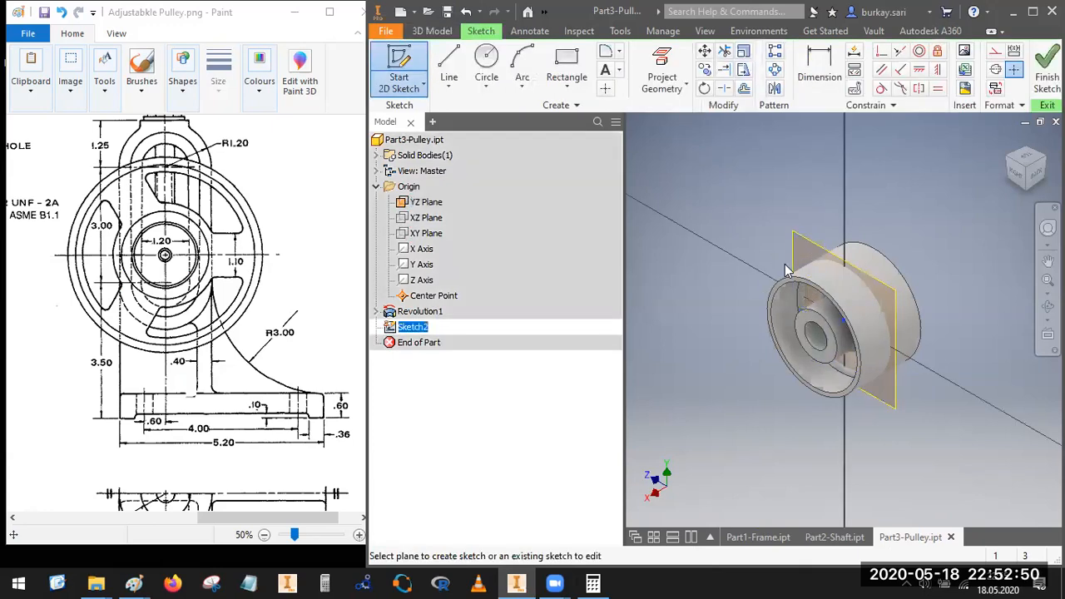
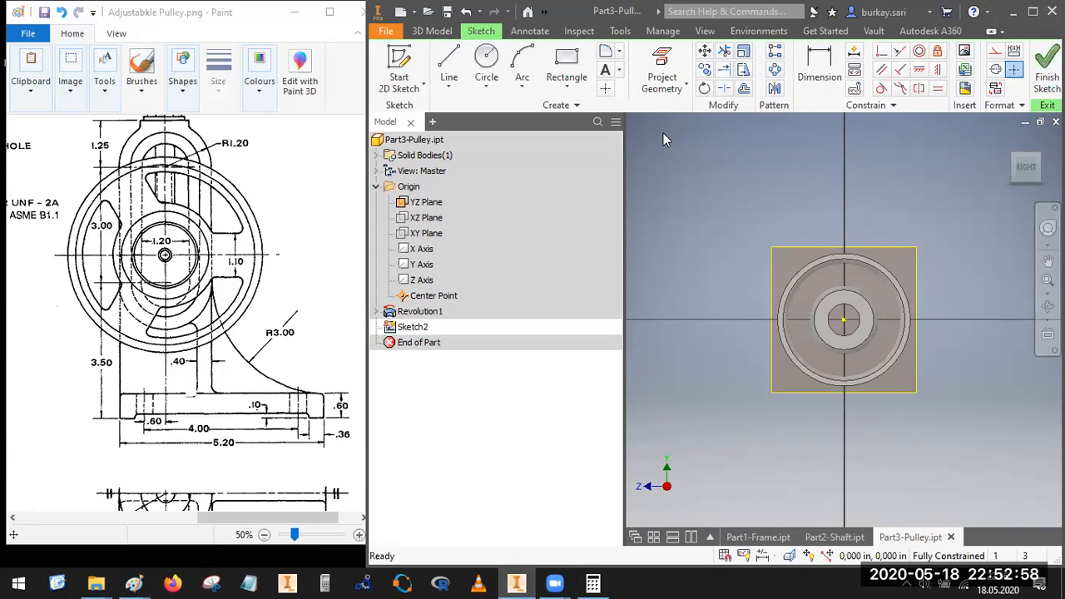
# Step: Slice the graphics at the sketch plane and sketch a spoke rectangle spanning from the hub to the rim
pyautogui.press('F7')
pyautogui.scroll(3, 962, 315)
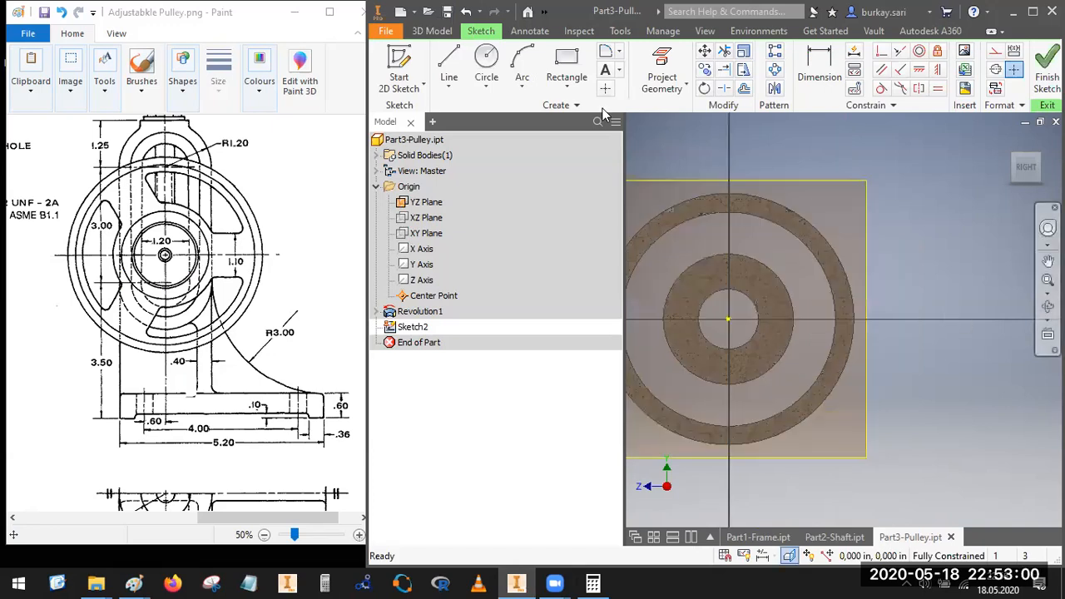
pyautogui.click(568, 62)
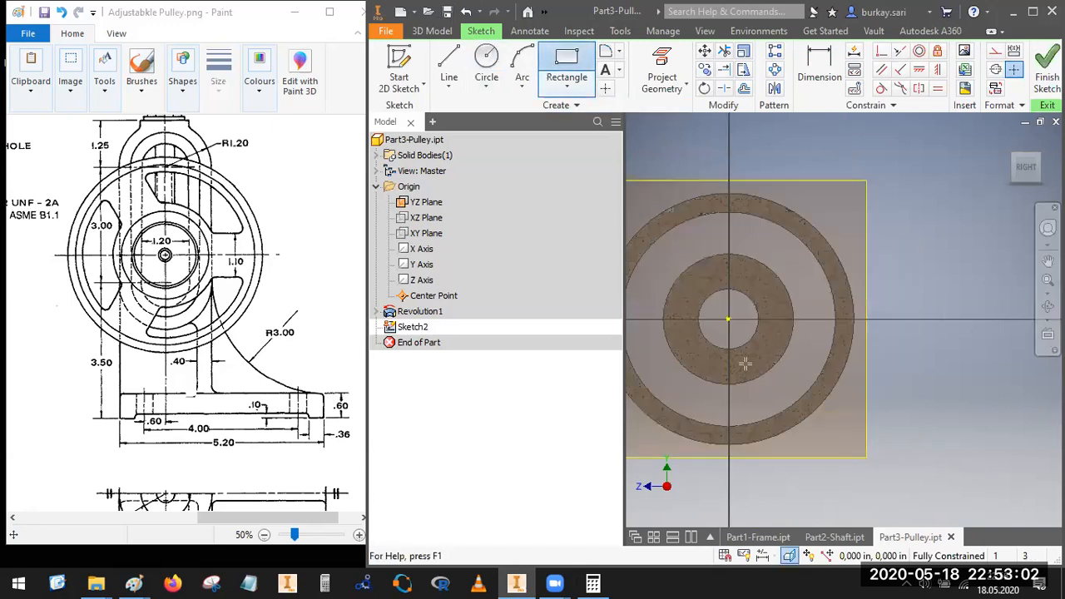
pyautogui.scroll(6, 843, 342)
pyautogui.click(837, 341)
pyautogui.scroll(-6, 833, 365)
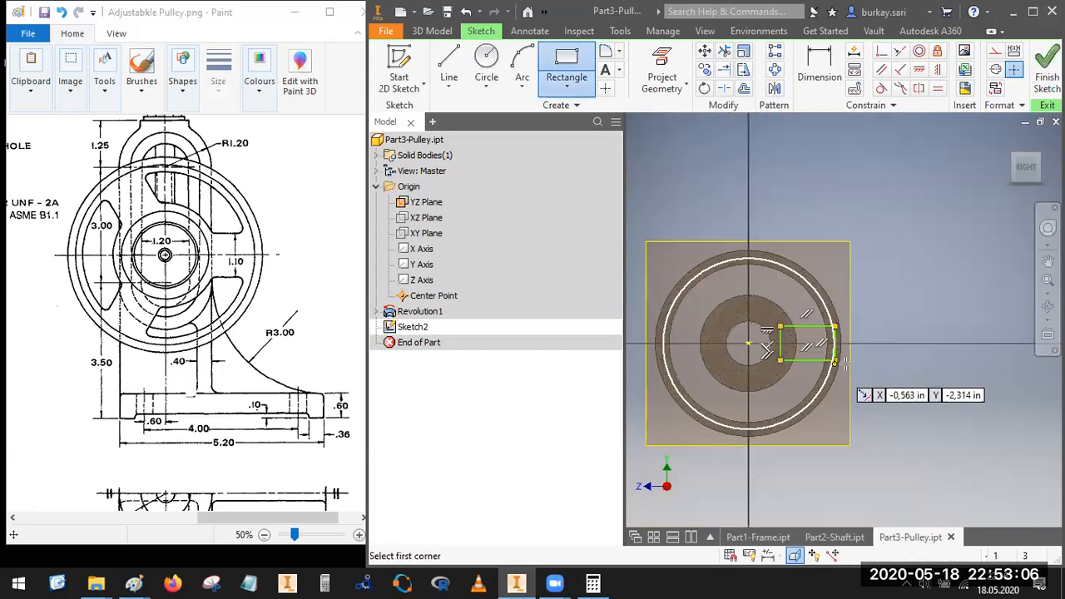
pyautogui.moveTo(854, 380); pyautogui.dragTo(865, 397, button='middle')
pyautogui.press('Escape')
pyautogui.scroll(3, 847, 348)
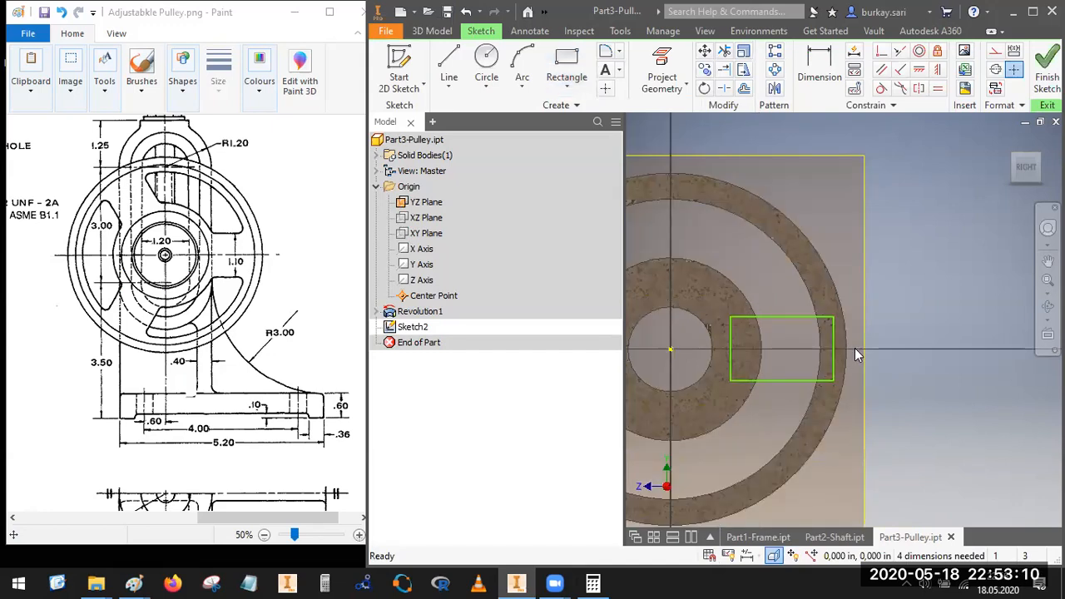
# Step: Project the rim's outer circle and the hub's bore circle into the sketch
pyautogui.click(662, 71)
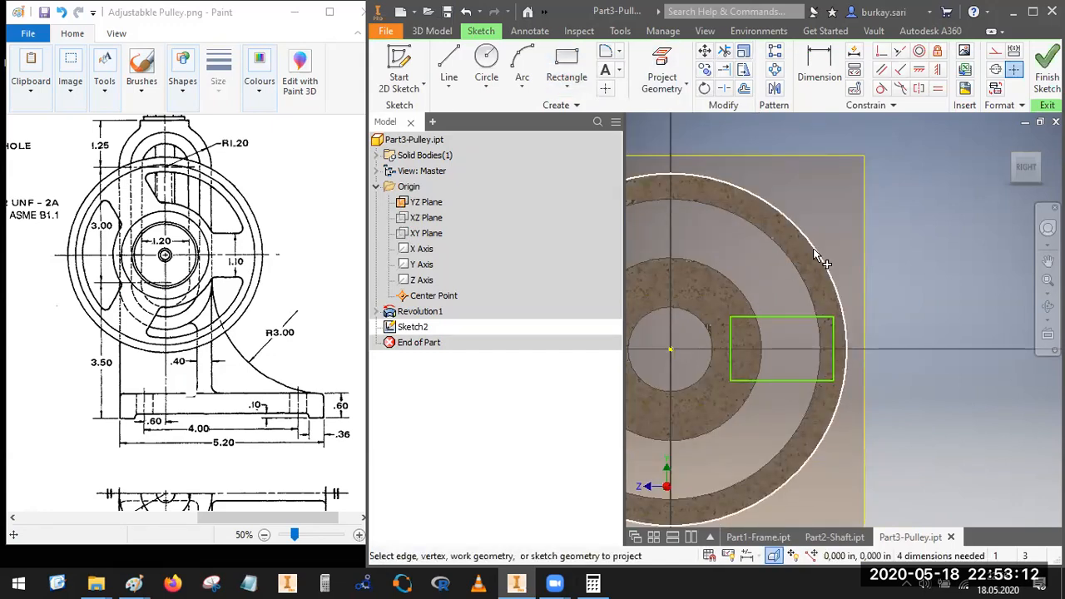
pyautogui.click(815, 254)
pyautogui.click(709, 328)
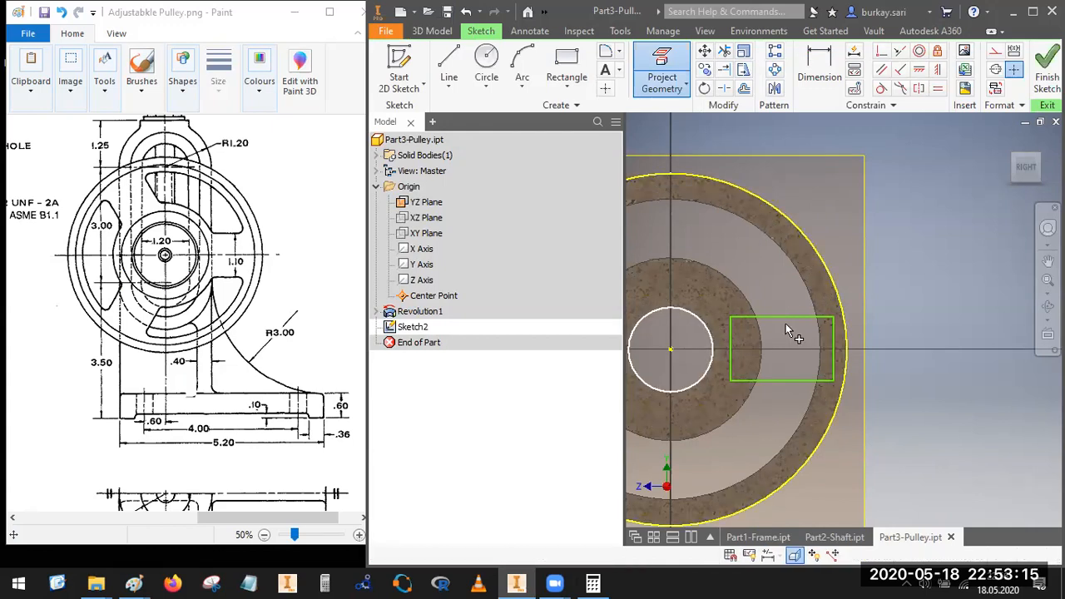
# Step: Make the rectangle's inner vertical edge tangent to the projected bore circle
pyautogui.click(882, 52)
pyautogui.click(730, 348)
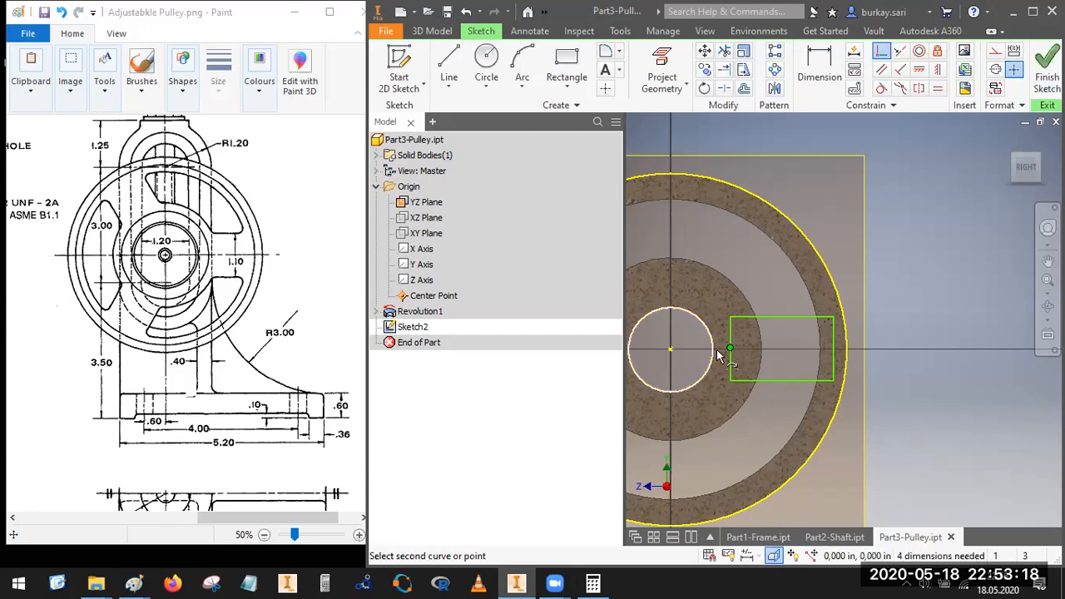
pyautogui.click(881, 88)
pyautogui.click(730, 353)
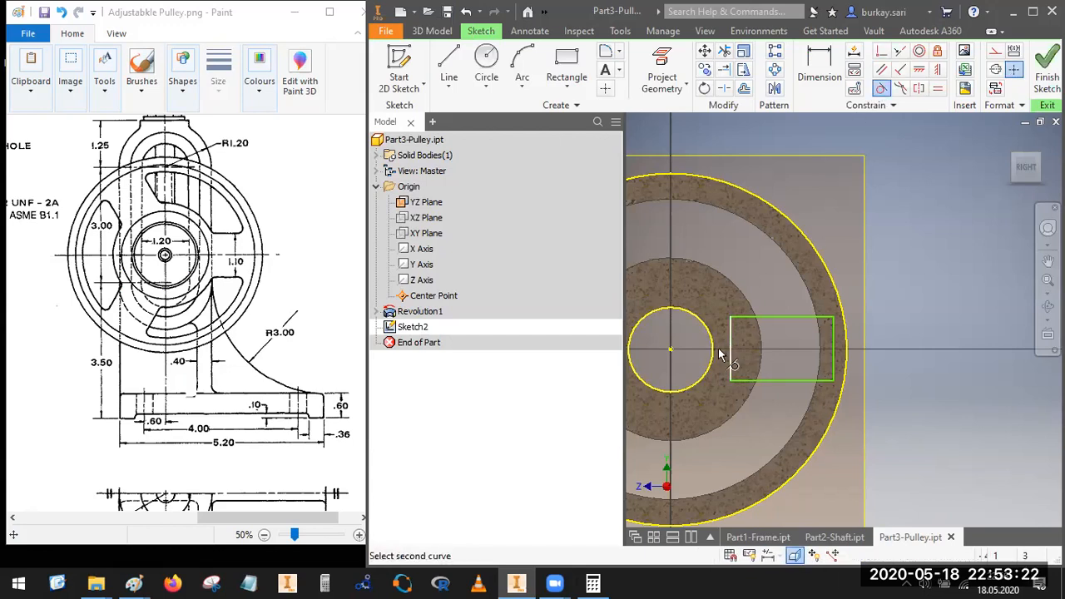
pyautogui.click(709, 341)
# Step: Try to make the rectangle's outer vertical edge tangent to the rim's outer circle, and undo that constraint
pyautogui.click(831, 354)
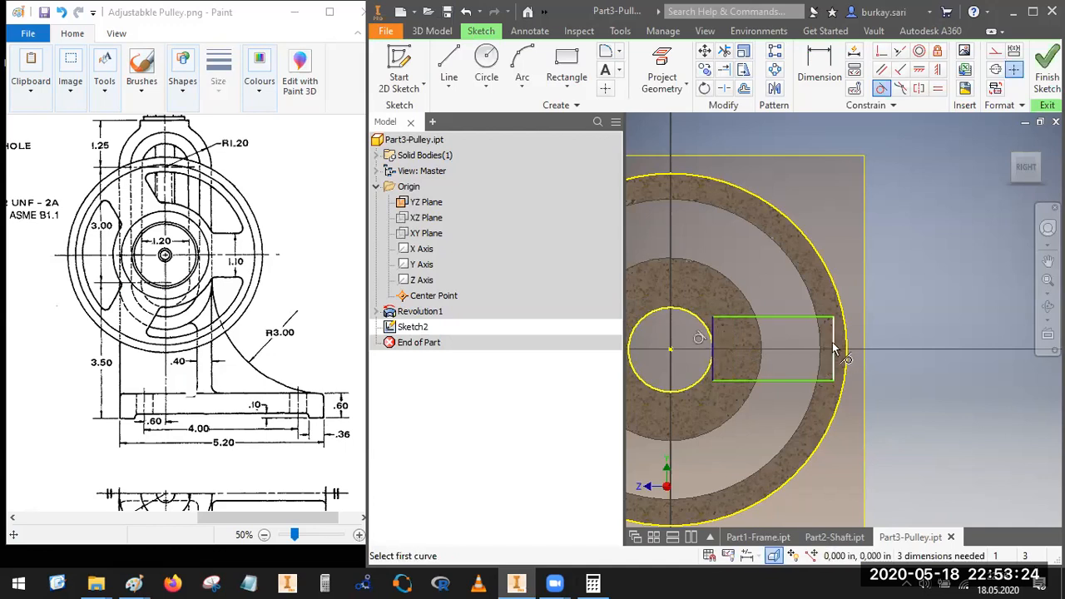
pyautogui.click(838, 355)
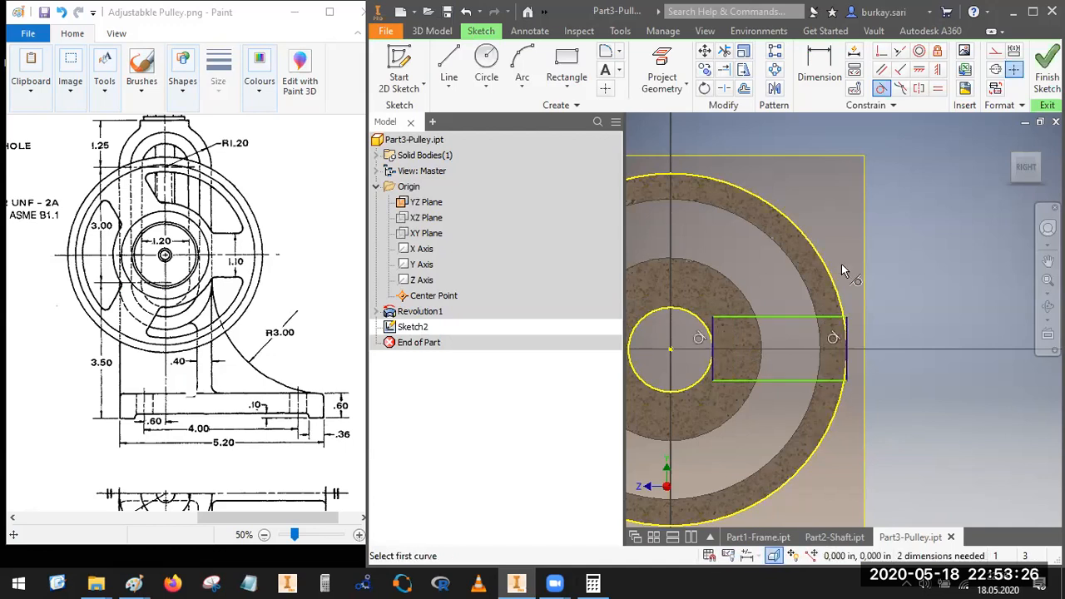
pyautogui.scroll(5, 858, 340)
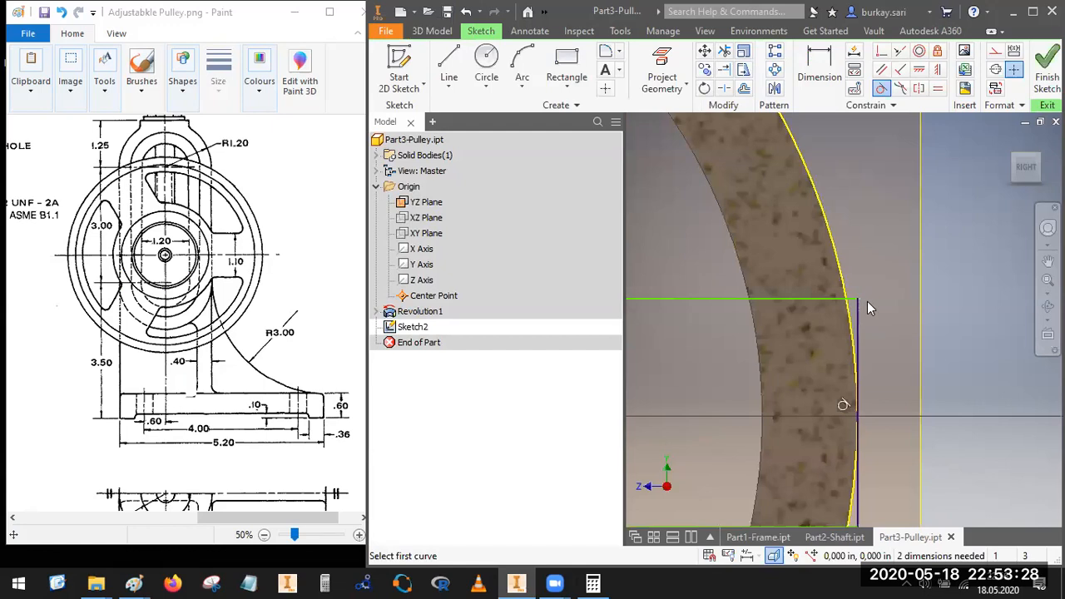
pyautogui.hotkey('ctrl', 'z')
# Step: Constrain the rectangle's upper outer corner coincident with the projected outer circle of the rim
pyautogui.scroll(-4, 890, 314)
pyautogui.click(882, 52)
pyautogui.click(860, 352)
pyautogui.press('Escape')
pyautogui.click(882, 52)
pyautogui.click(860, 309)
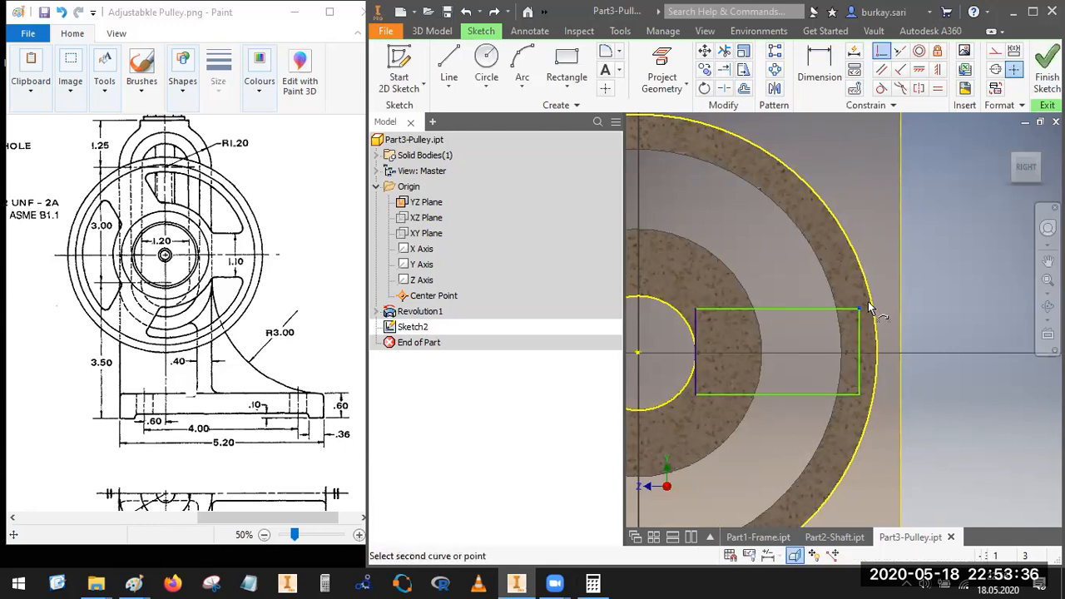
pyautogui.click(874, 307)
pyautogui.press('Escape')
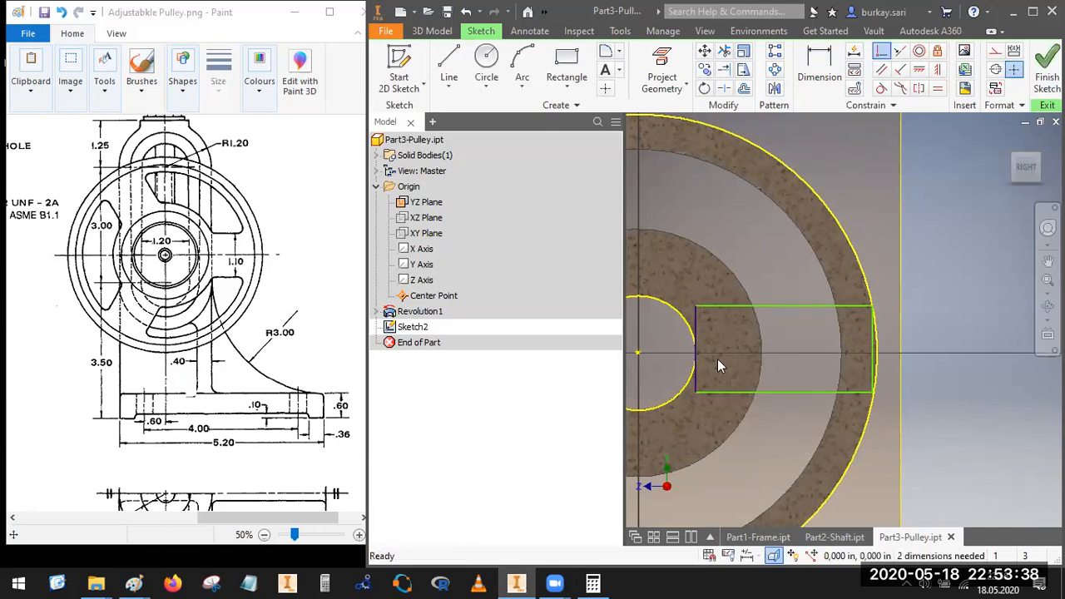
# Step: Sketch a horizontal line about 3.1 in long from the pulley's centre through the rectangle and past the rim
pyautogui.click(443, 62)
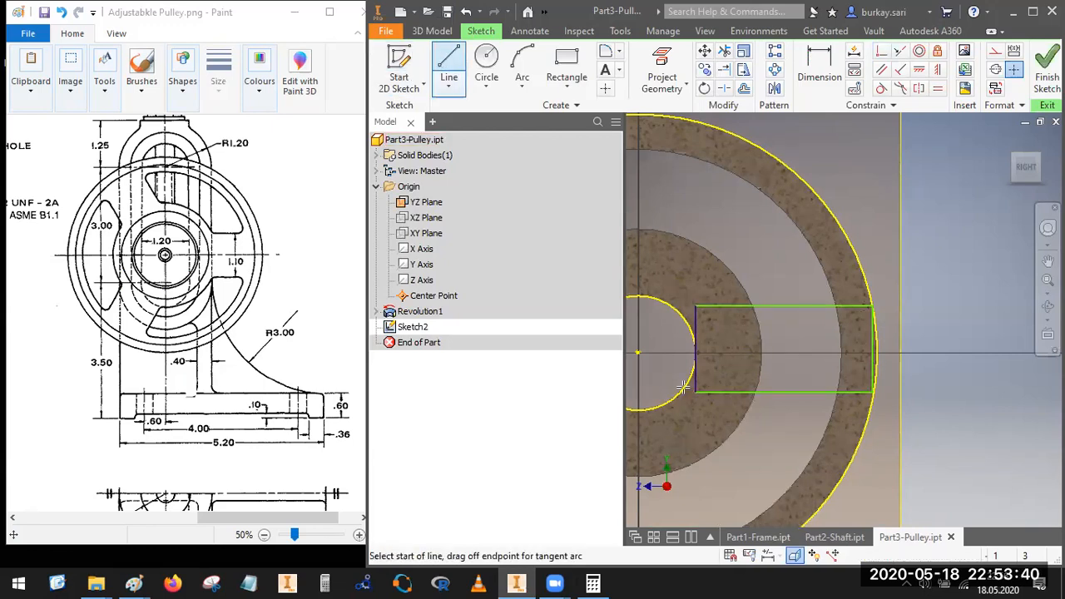
pyautogui.click(640, 353)
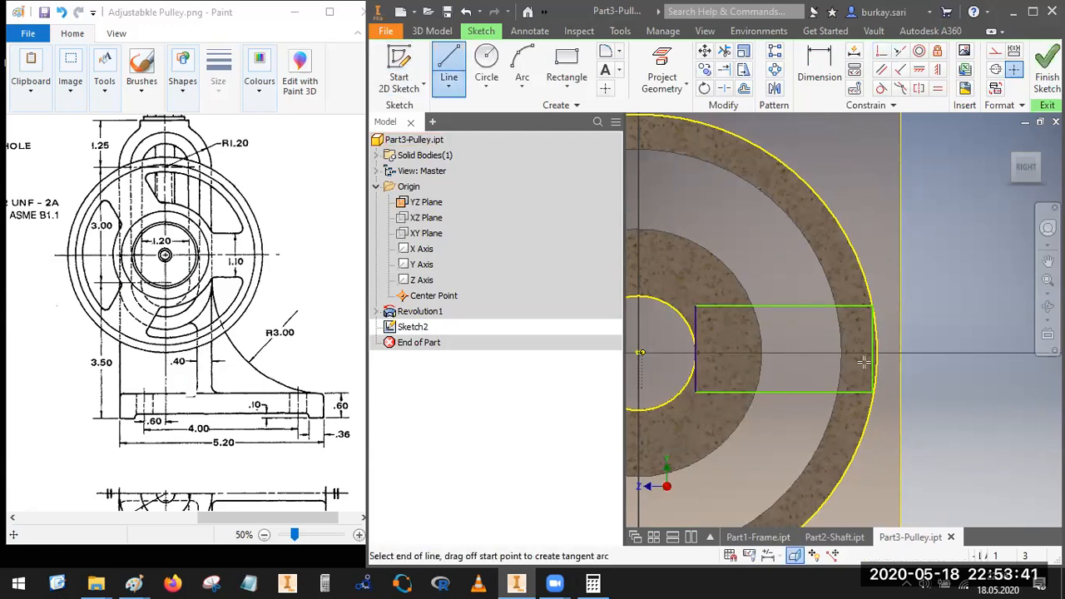
pyautogui.click(936, 350)
pyautogui.press('Escape')
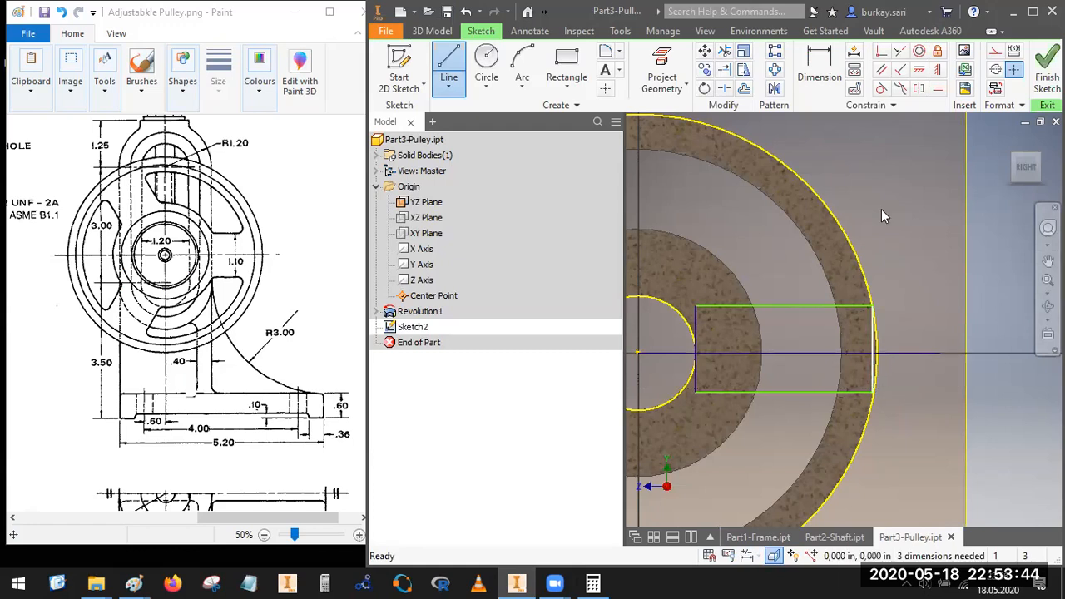
# Step: Make the midpoint of the rectangle's outer edge coincident with the horizontal centre line
pyautogui.click(881, 52)
pyautogui.click(873, 353)
pyautogui.click(896, 354)
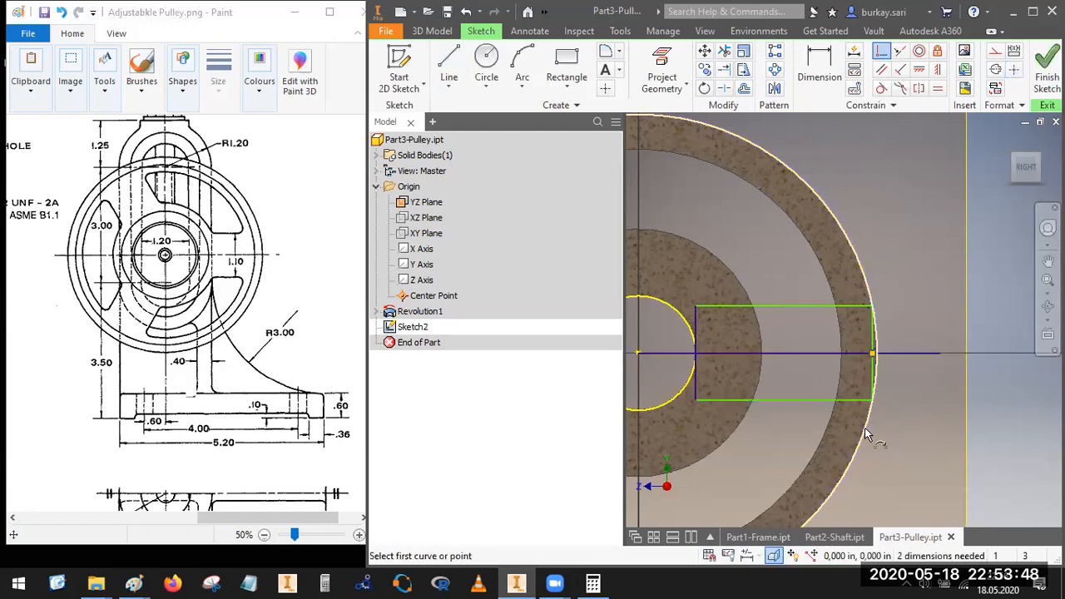
pyautogui.press('Escape')
# Step: Convert the horizontal centre line to construction geometry
pyautogui.scroll(-3, 872, 323)
pyautogui.moveTo(842, 292)
pyautogui.mouseDown()
pyautogui.moveTo(835, 347)
pyautogui.moveTo(835, 307)
pyautogui.moveTo(827, 329)
pyautogui.mouseUp()
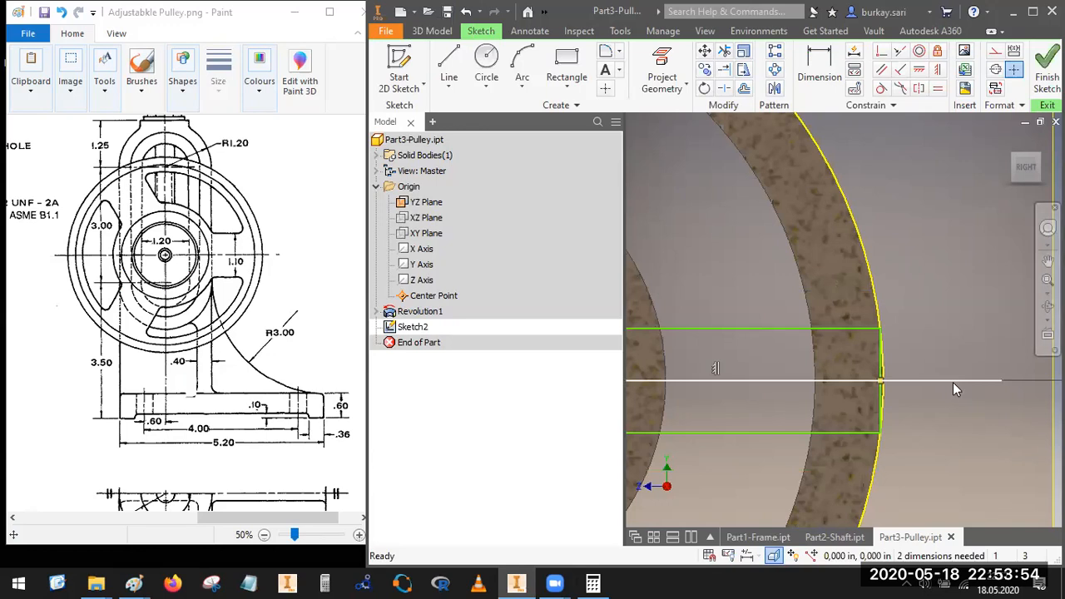
pyautogui.rightClick(953, 382)
pyautogui.click(1018, 131)
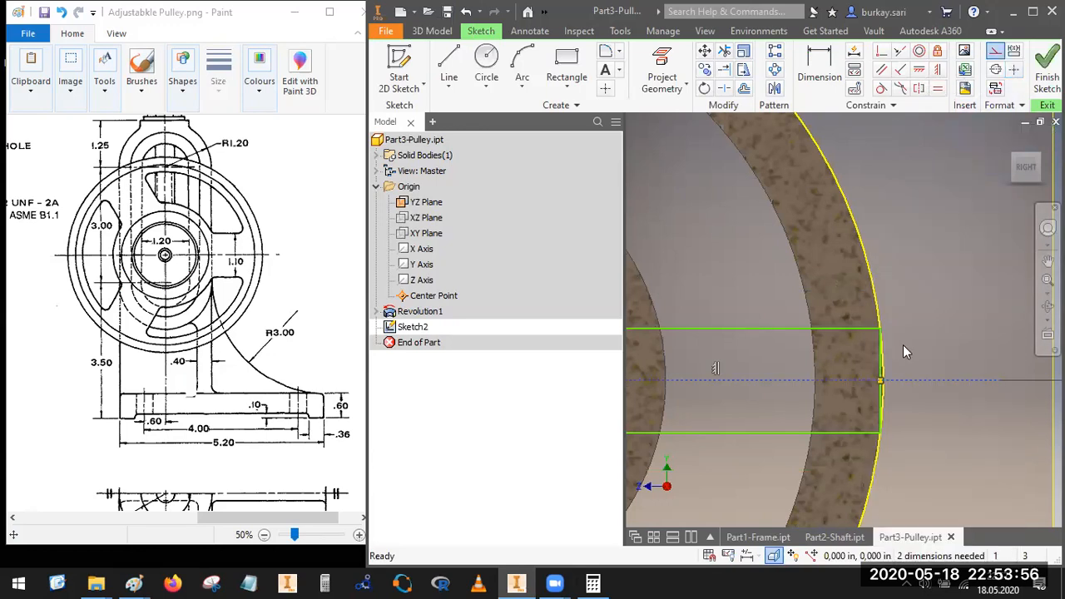
# Step: Convert the projected rim and bore circles to construction geometry
pyautogui.scroll(4, 903, 344)
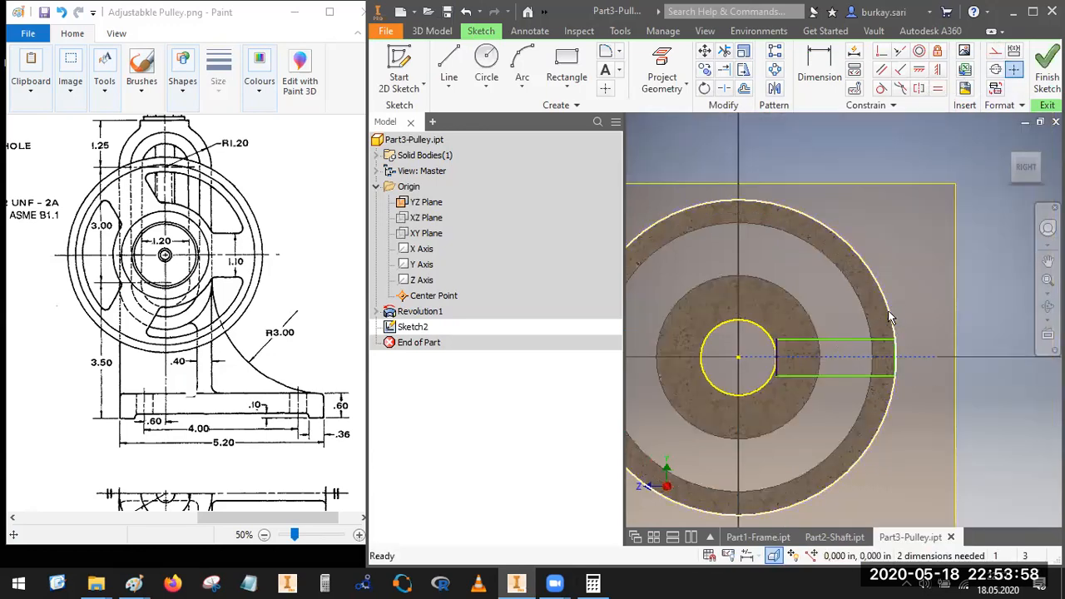
pyautogui.rightClick(931, 154)
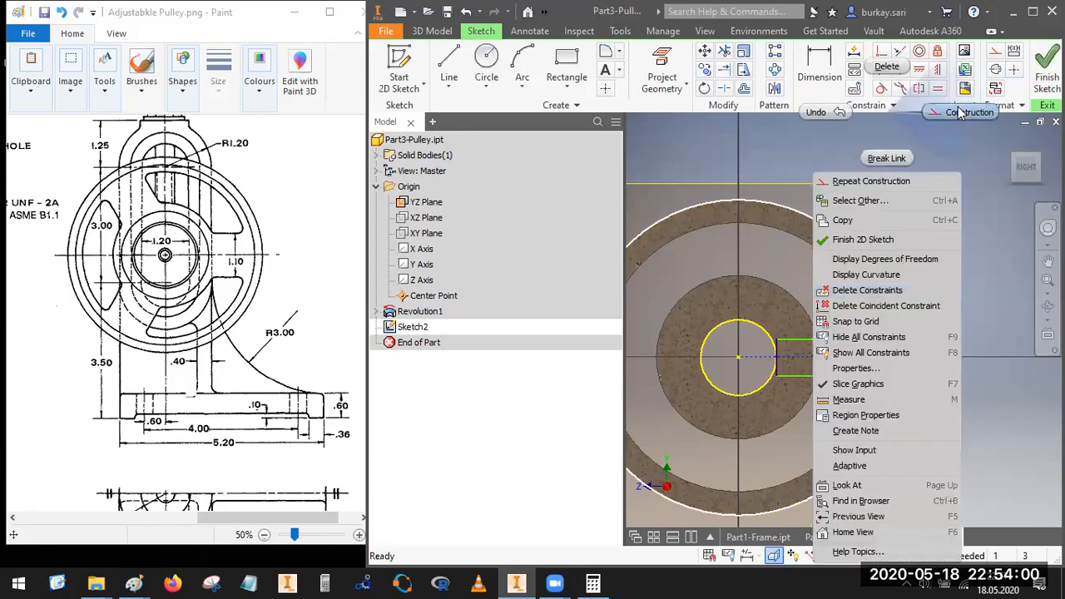
pyautogui.click(995, 109)
pyautogui.scroll(-4, 895, 354)
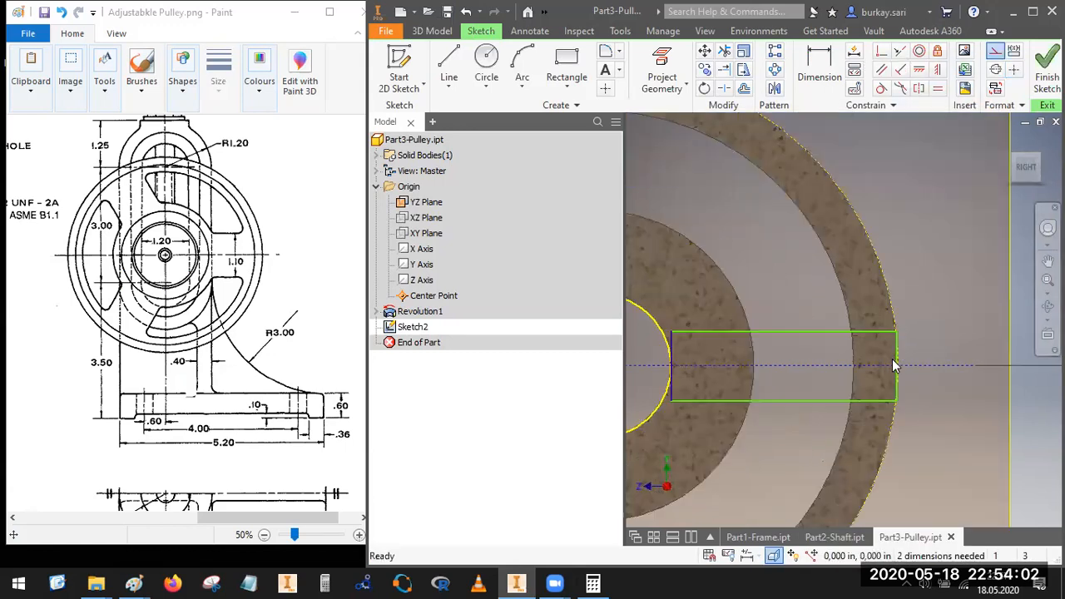
pyautogui.scroll(4, 883, 338)
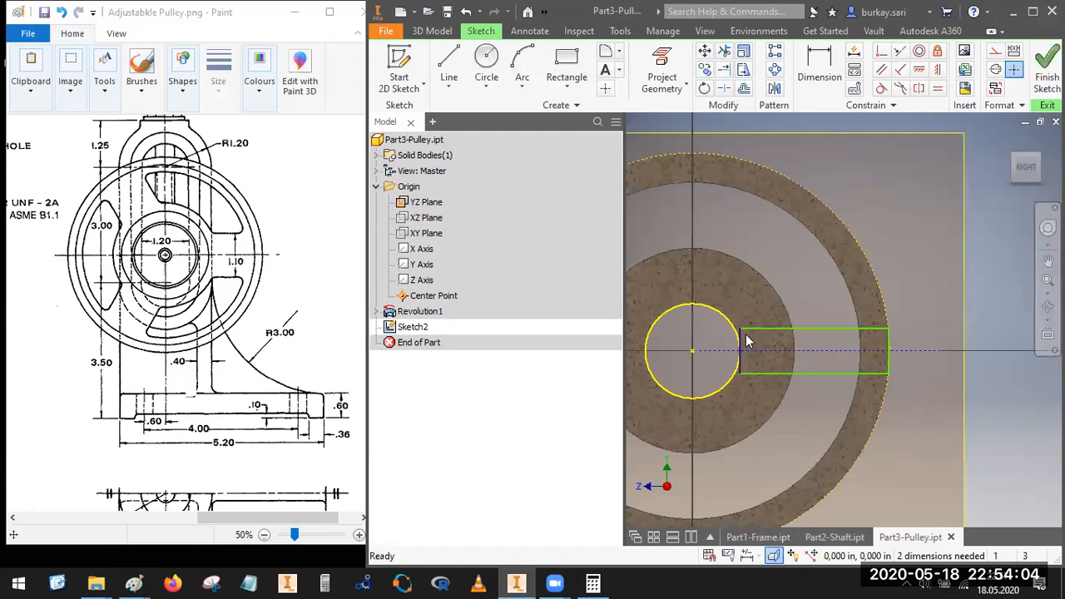
pyautogui.scroll(-3, 746, 342)
pyautogui.rightClick(722, 319)
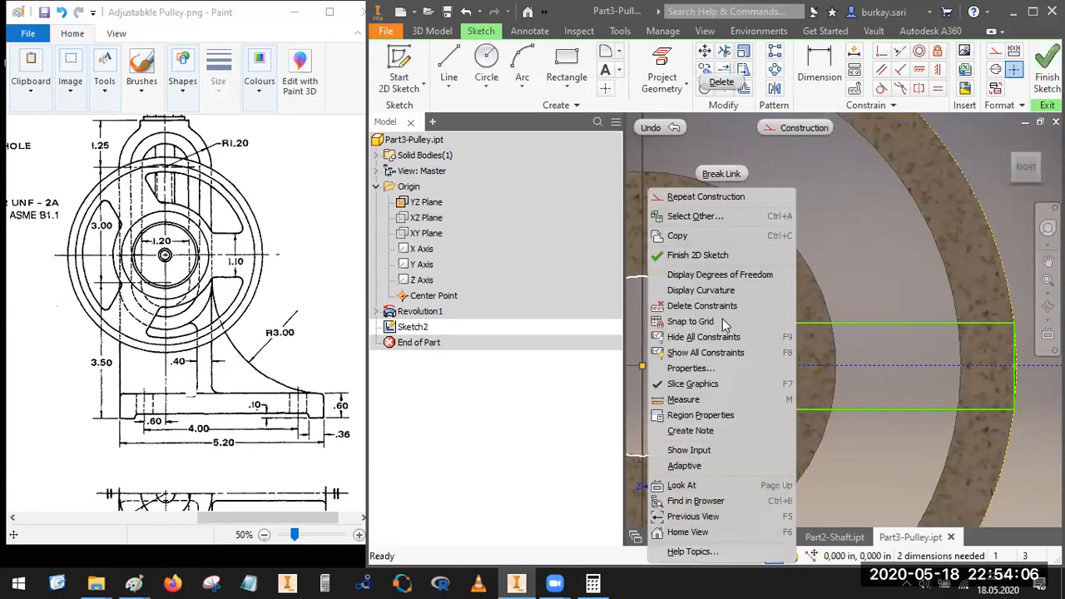
pyautogui.click(795, 130)
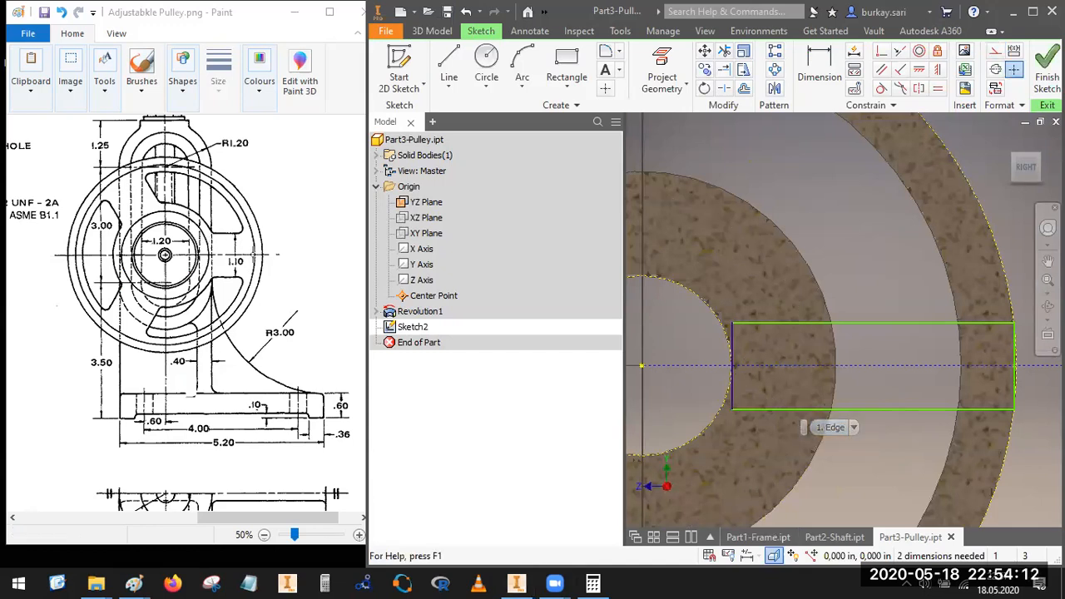
# Step: Dimension the spoke rectangle's width between its two long edges as 1.1 in
pyautogui.click(820, 70)
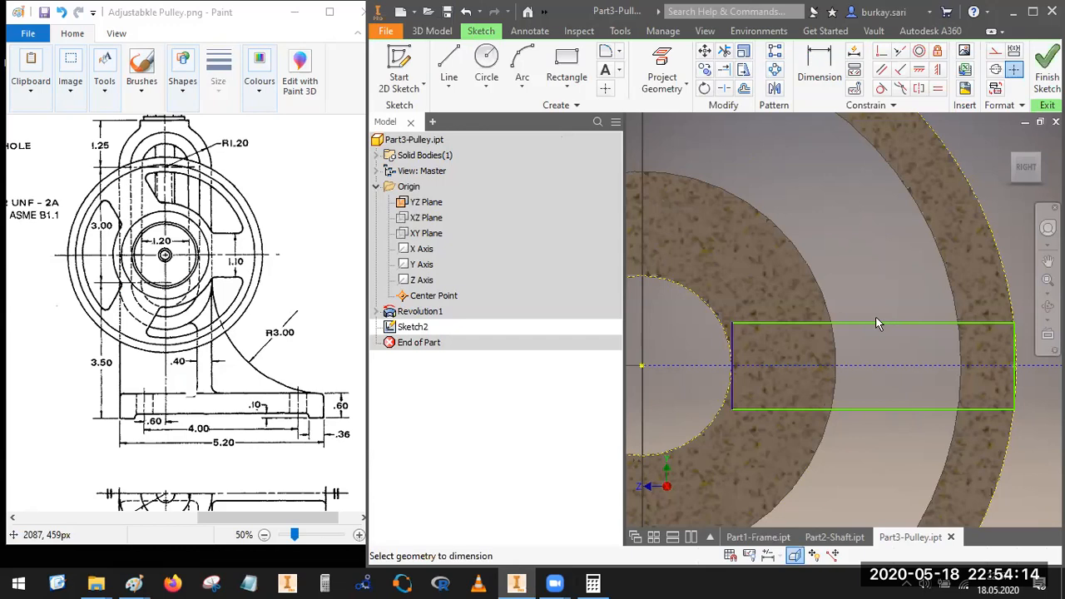
pyautogui.click(877, 321)
pyautogui.click(883, 408)
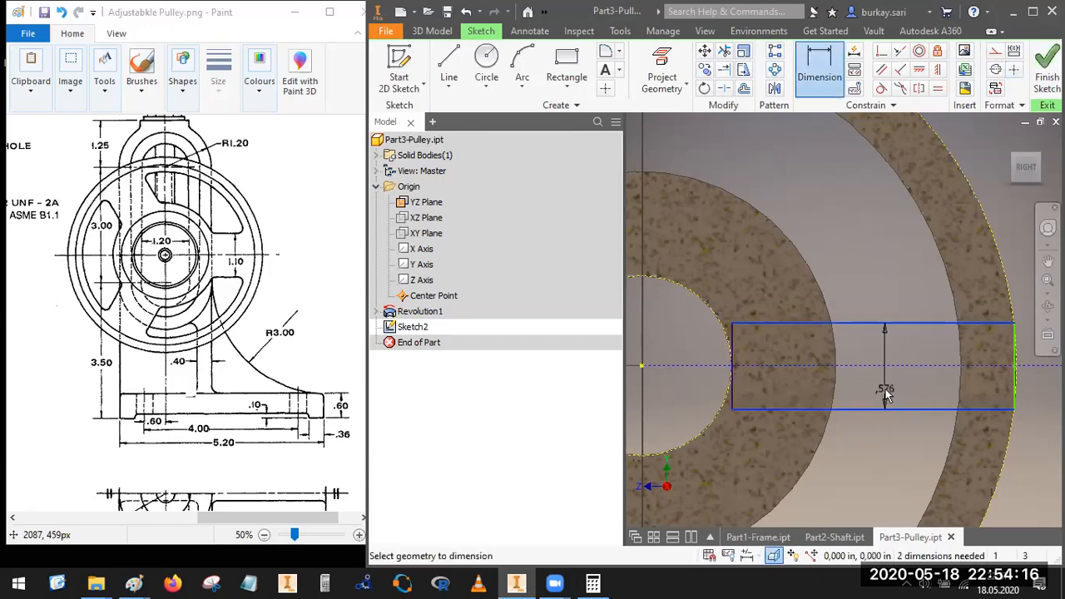
pyautogui.click(881, 414)
pyautogui.write('1.')
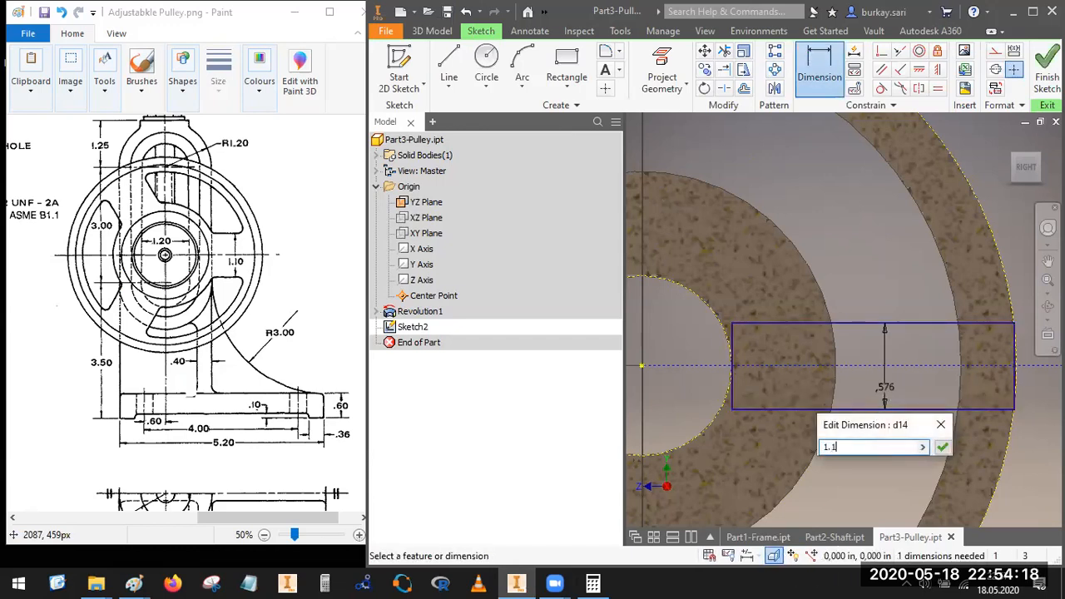
pyautogui.write('1')
pyautogui.press('Return')
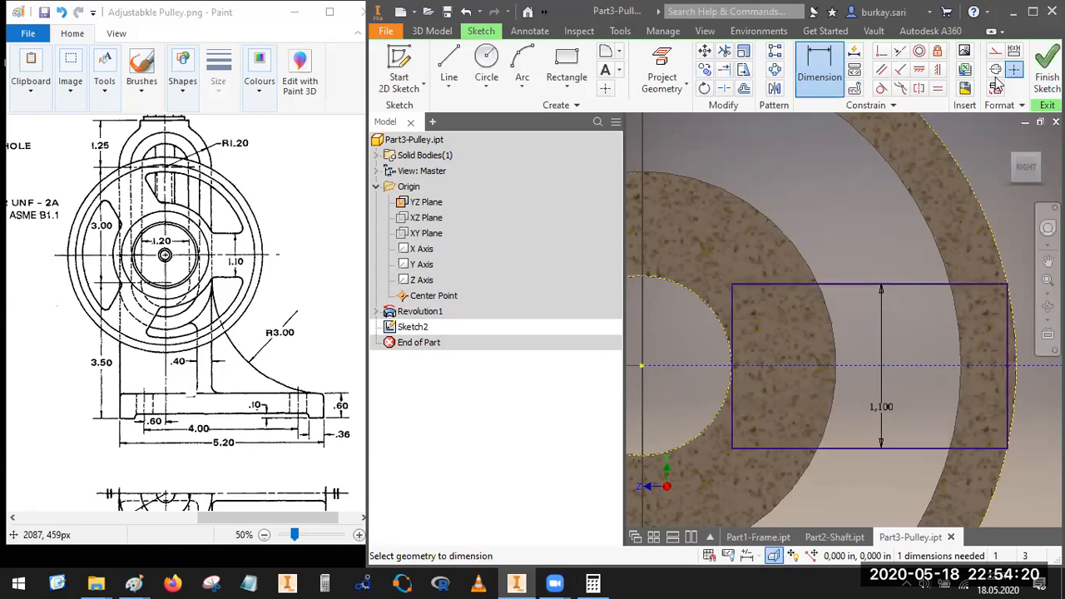
# Step: Finish the sketch and extrude the spoke profile symmetrically by 0.44 in, joined to the pulley body
pyautogui.click(1046, 71)
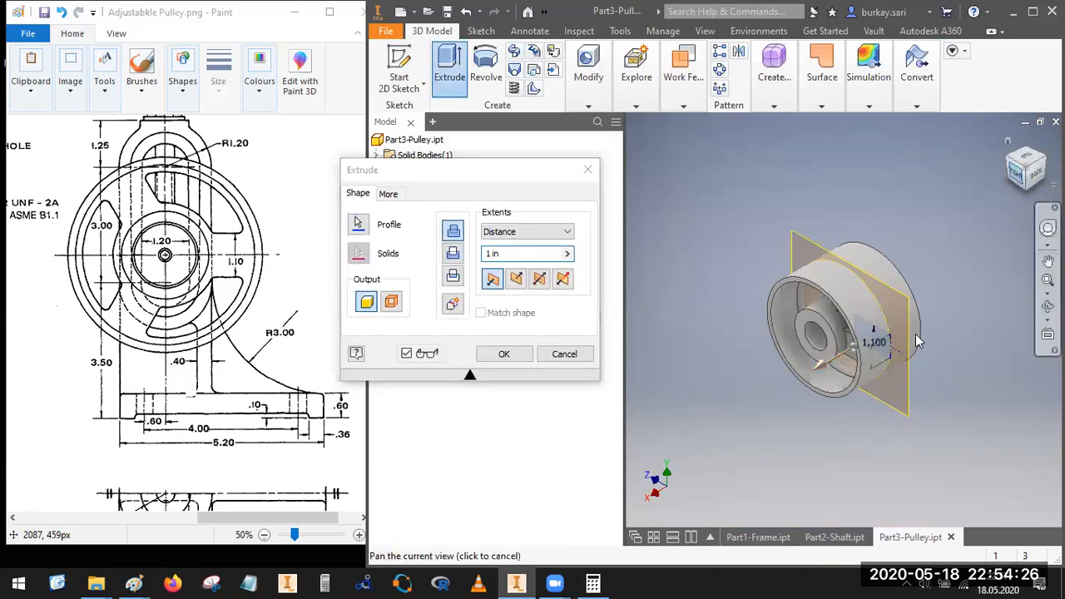
pyautogui.click(1022, 185)
pyautogui.scroll(4, 882, 320)
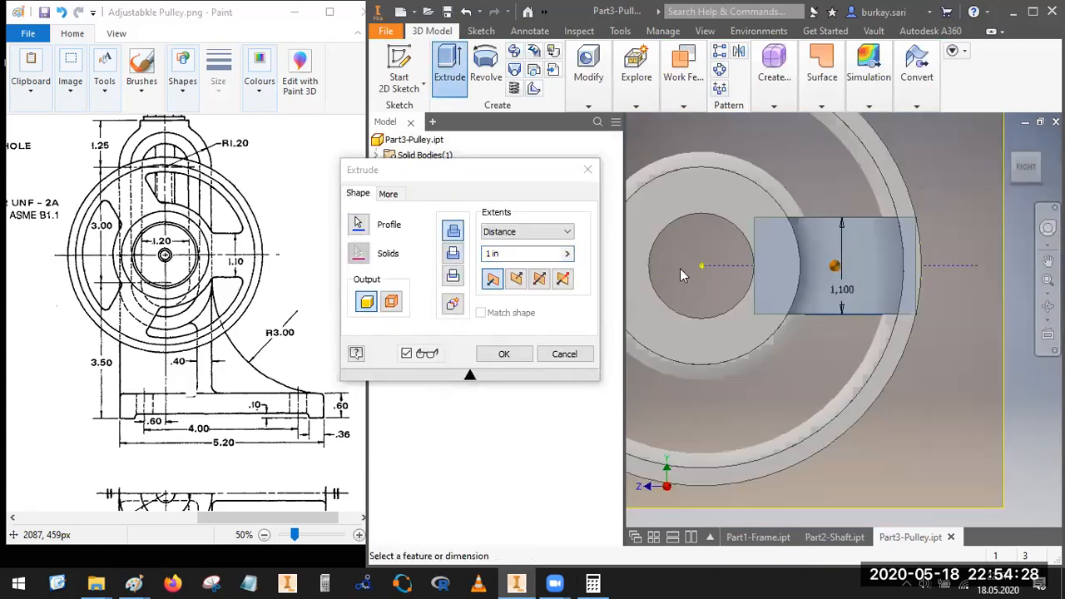
pyautogui.click(516, 253)
pyautogui.moveTo(516, 253); pyautogui.dragTo(421, 261)
pyautogui.write('0.44')
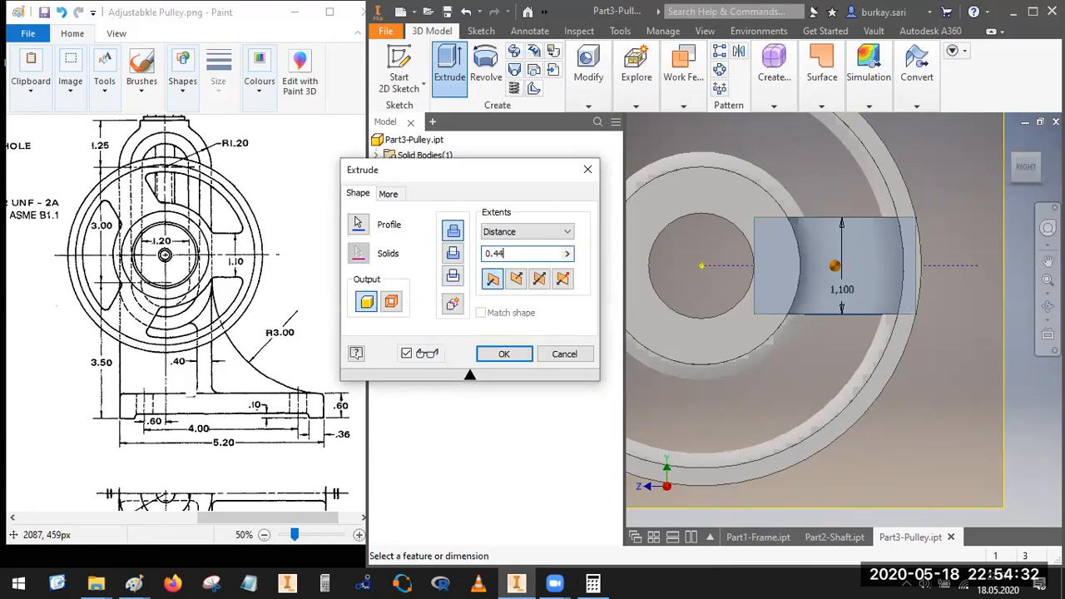
pyautogui.click(539, 280)
pyautogui.click(1039, 158)
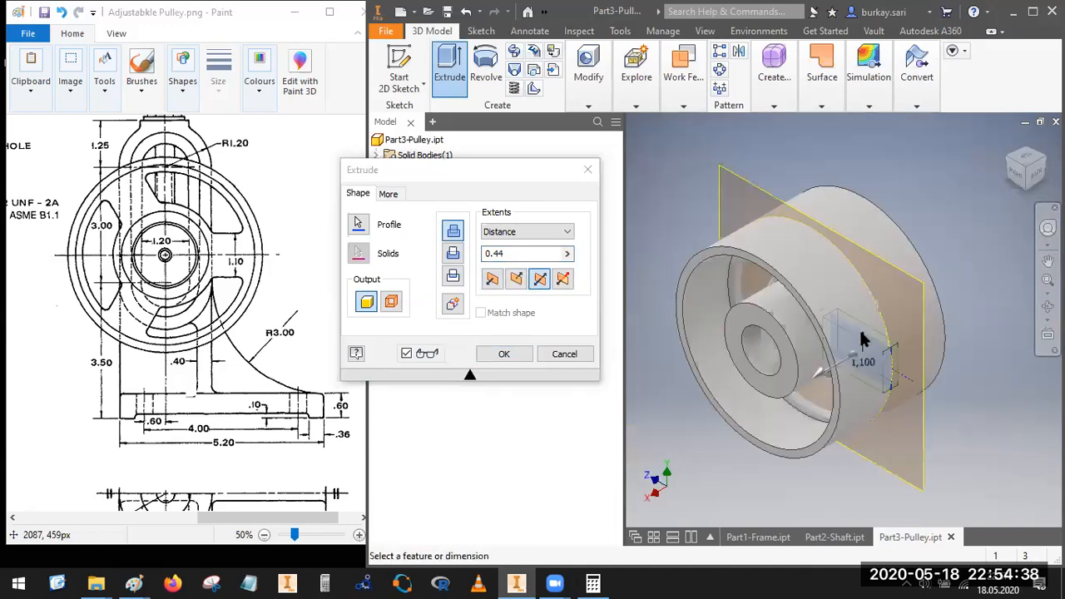
pyautogui.scroll(3, 863, 340)
pyautogui.scroll(2, 904, 312)
pyautogui.scroll(5, 957, 371)
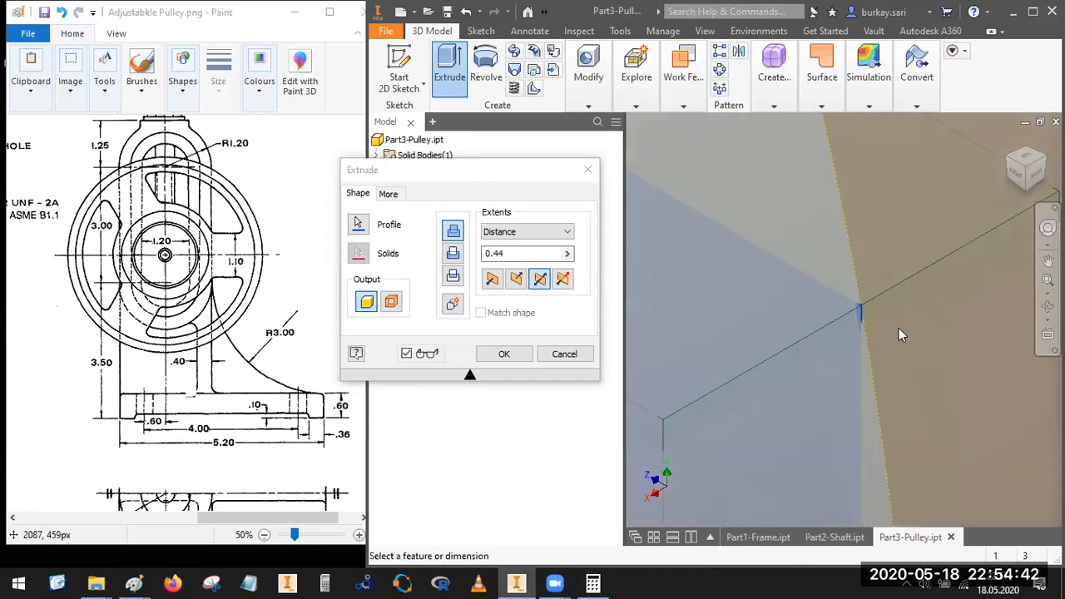
pyautogui.click(503, 354)
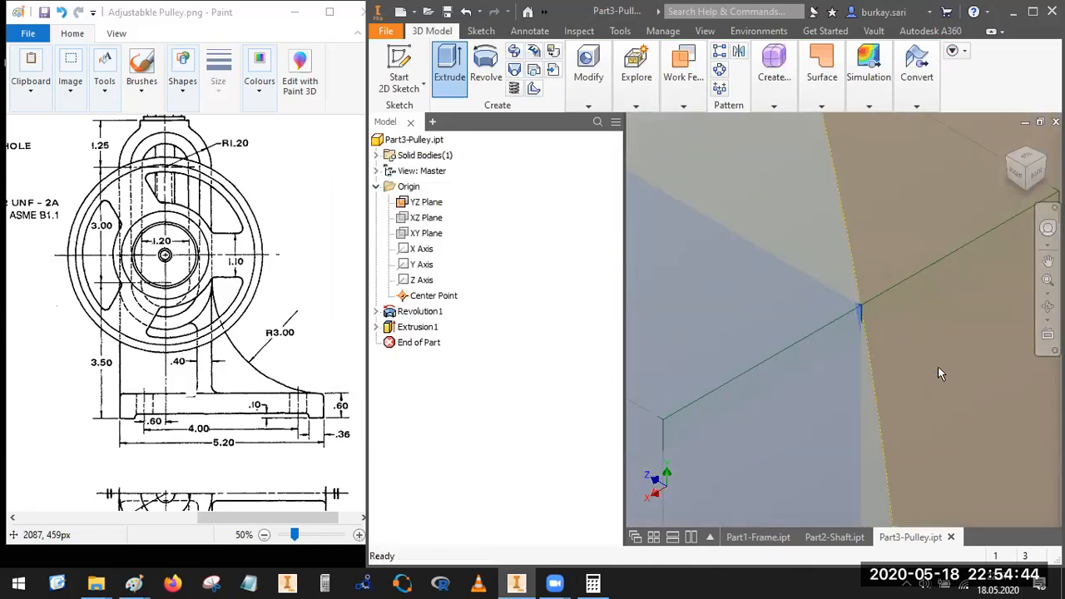
# Step: Inspect the extruded spoke between the rim and the hub from the side and in isometric view
pyautogui.scroll(-2, 1008, 253)
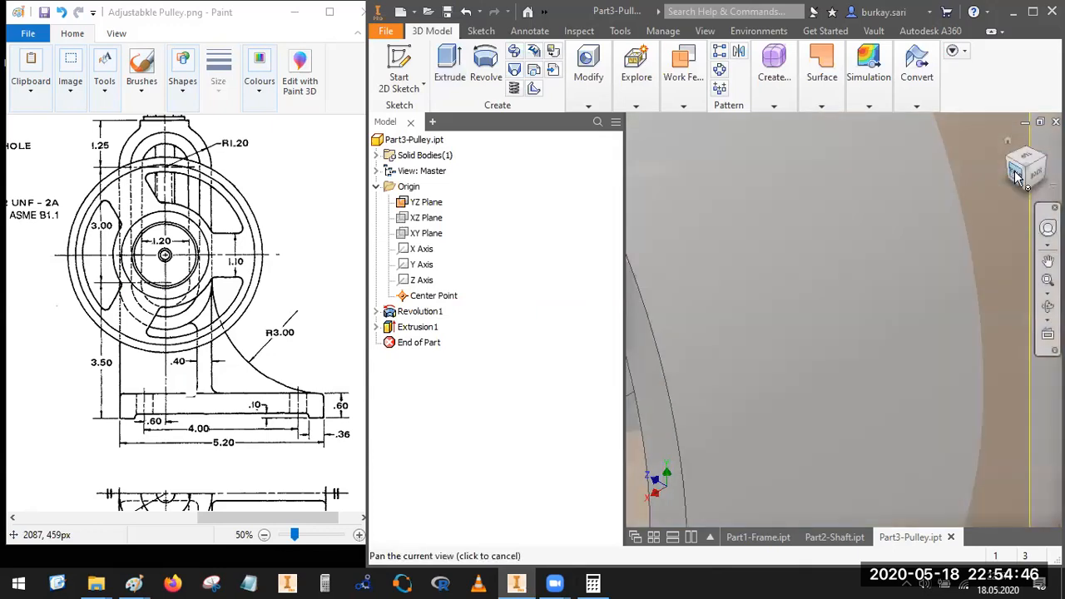
pyautogui.click(1022, 179)
pyautogui.scroll(3, 893, 327)
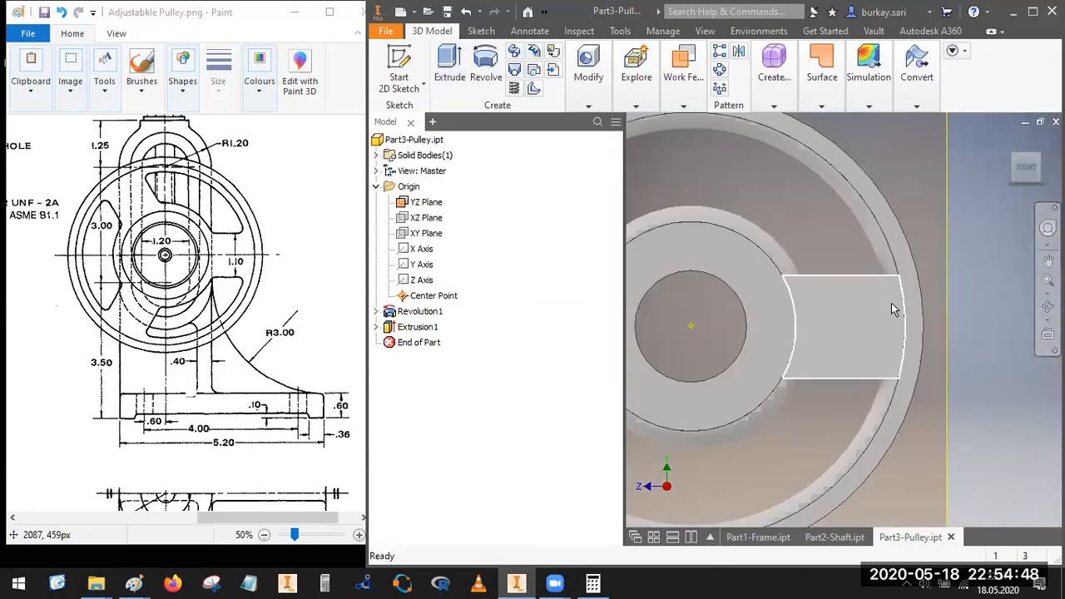
pyautogui.scroll(5, 884, 305)
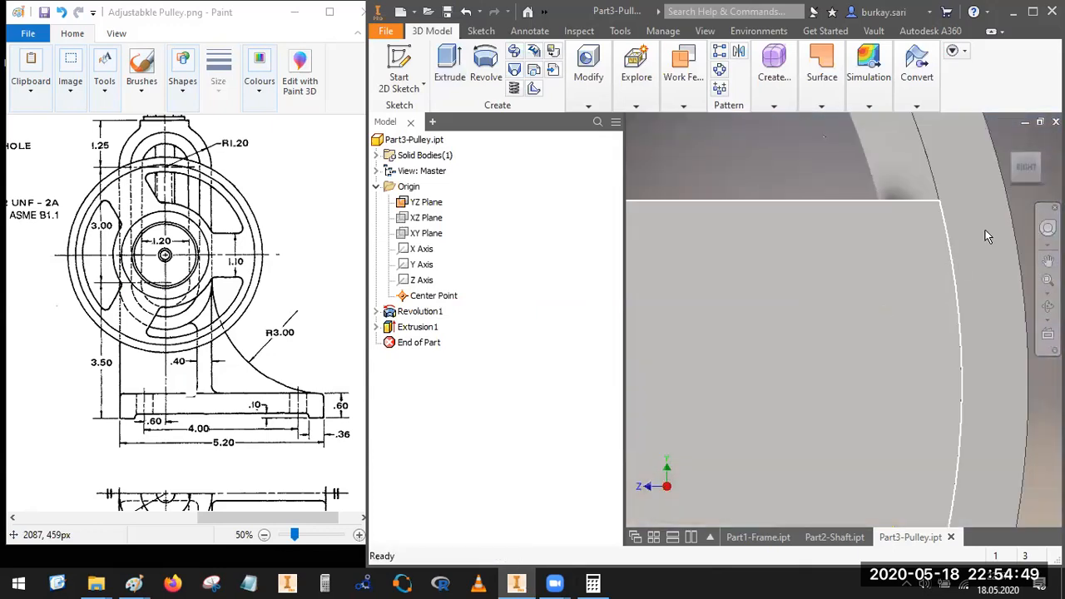
pyautogui.click(1022, 161)
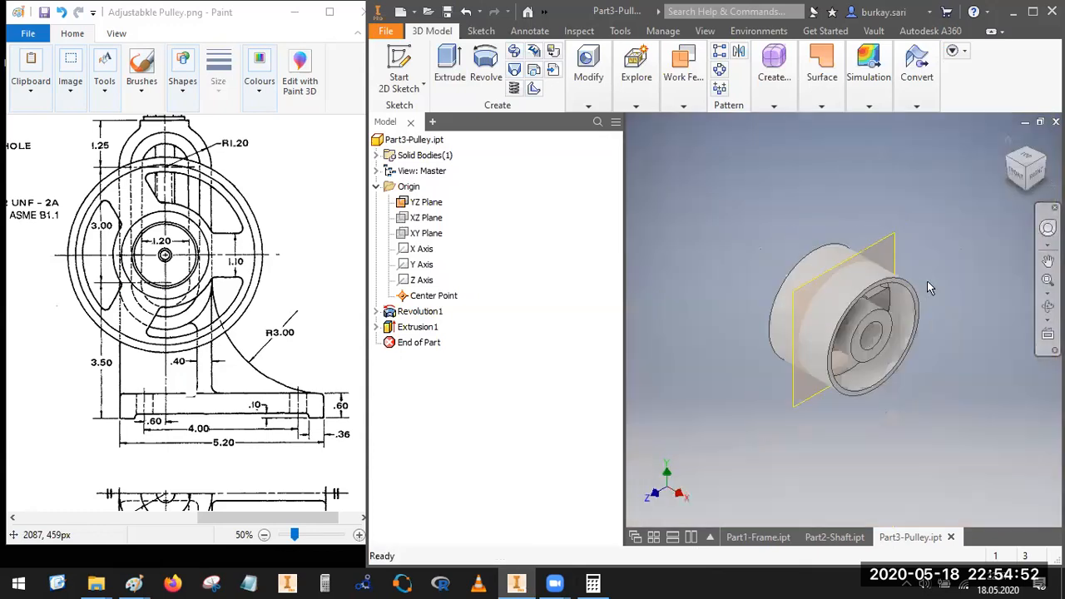
pyautogui.scroll(4, 887, 305)
pyautogui.scroll(-6, 887, 305)
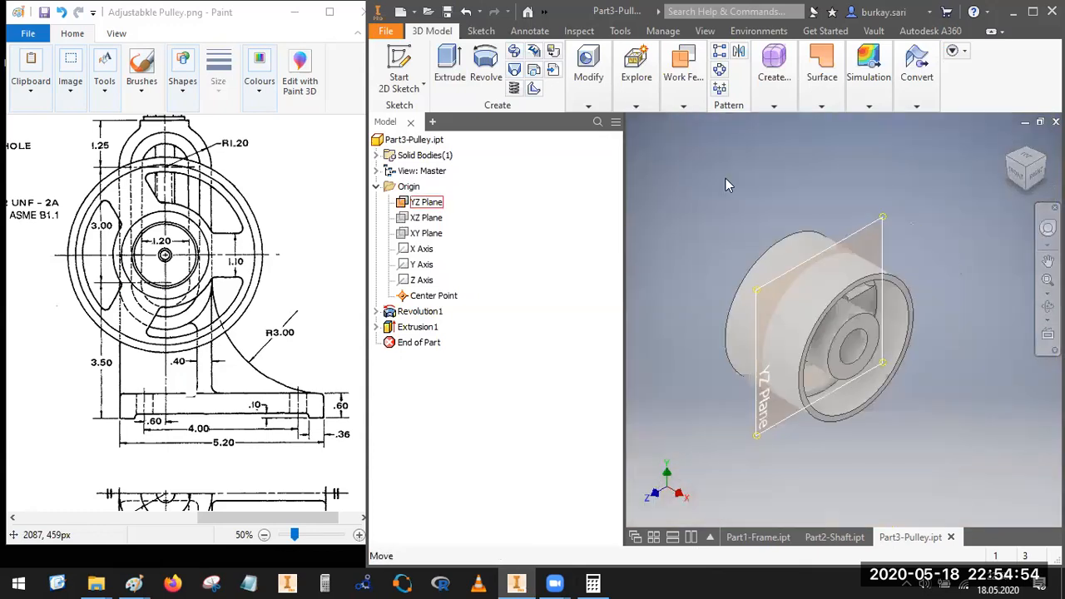
# Step: Start a circular pattern of the spoke extrusion, using the hub's cylindrical face as the rotation axis
pyautogui.click(683, 77)
pyautogui.hotkey('ctrl', 'shift', 'o')
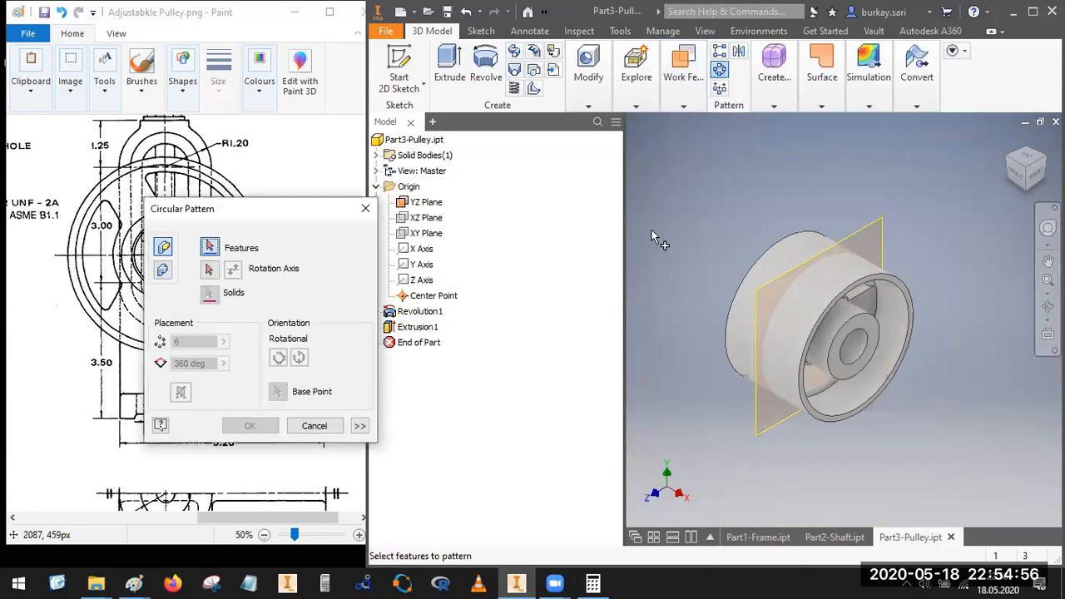
pyautogui.click(782, 325)
pyautogui.scroll(3, 782, 325)
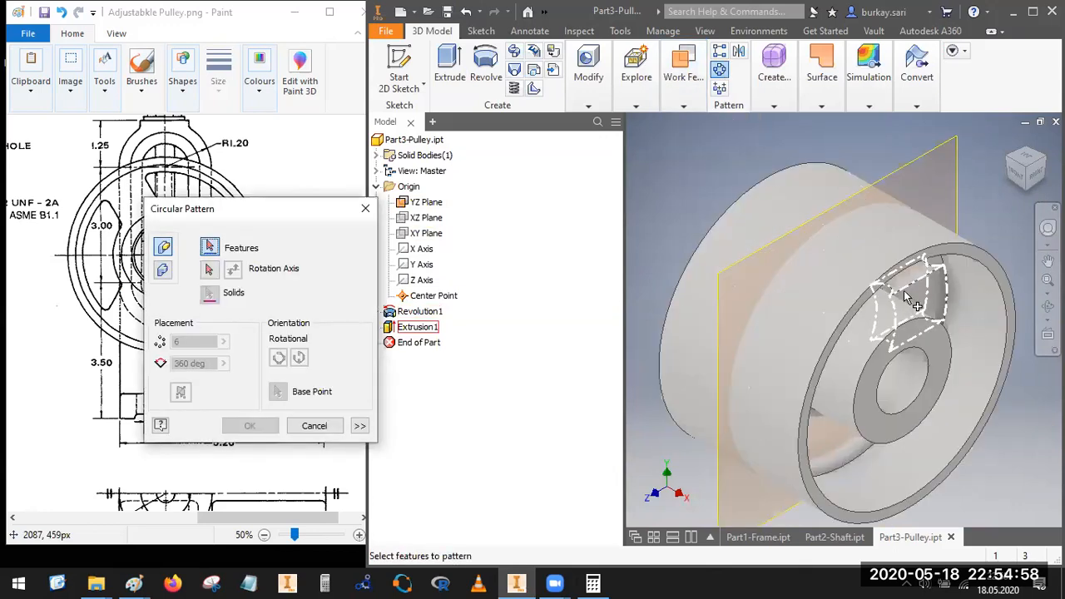
pyautogui.click(912, 301)
pyautogui.click(209, 269)
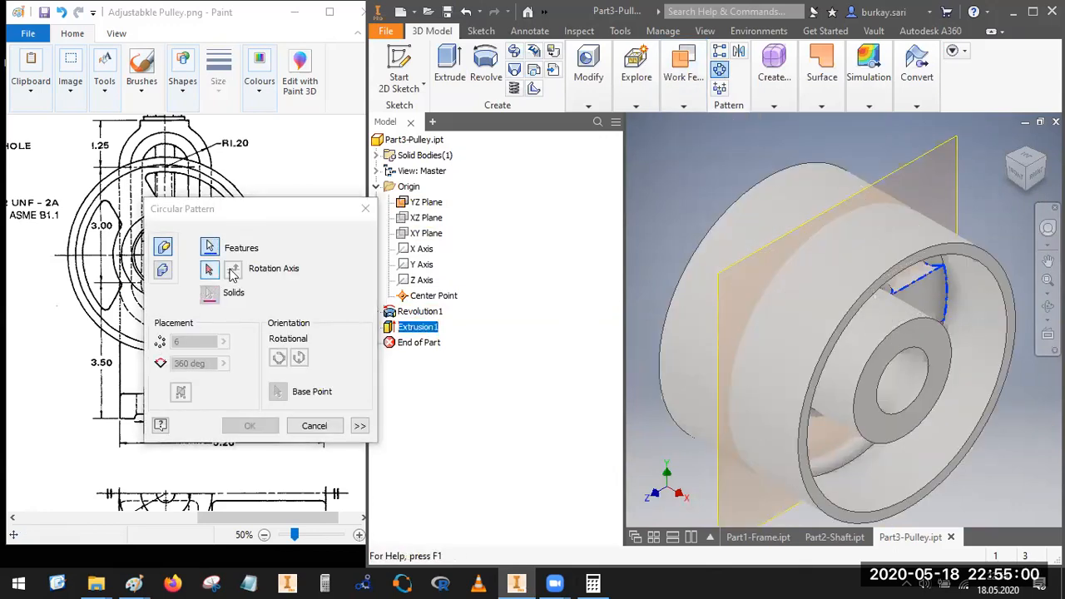
pyautogui.click(904, 335)
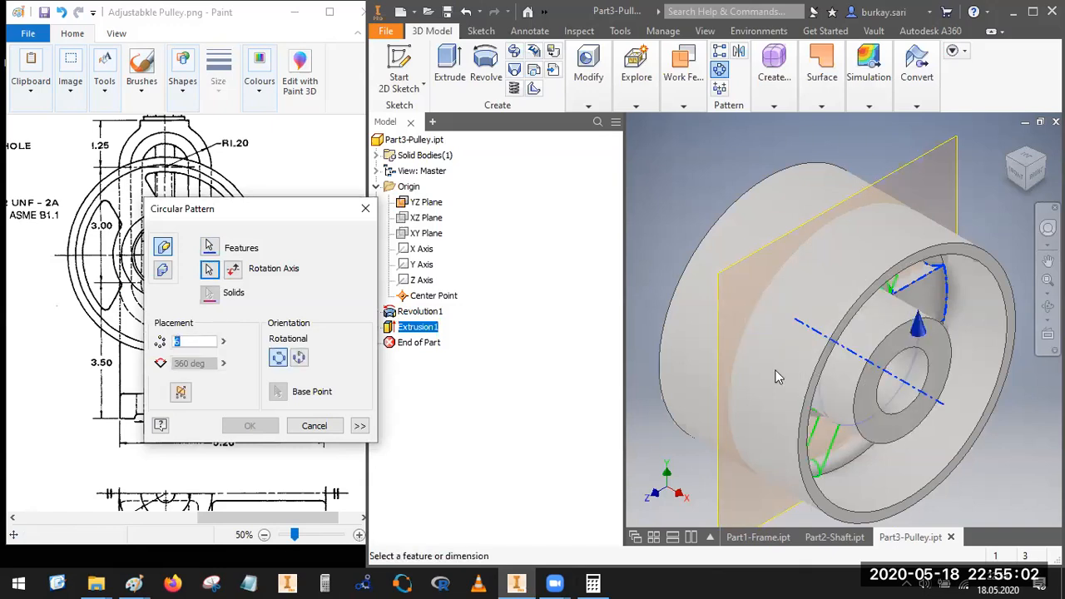
# Step: Set the circular pattern to 3 occurrences over 360 deg and create it
pyautogui.write('5')
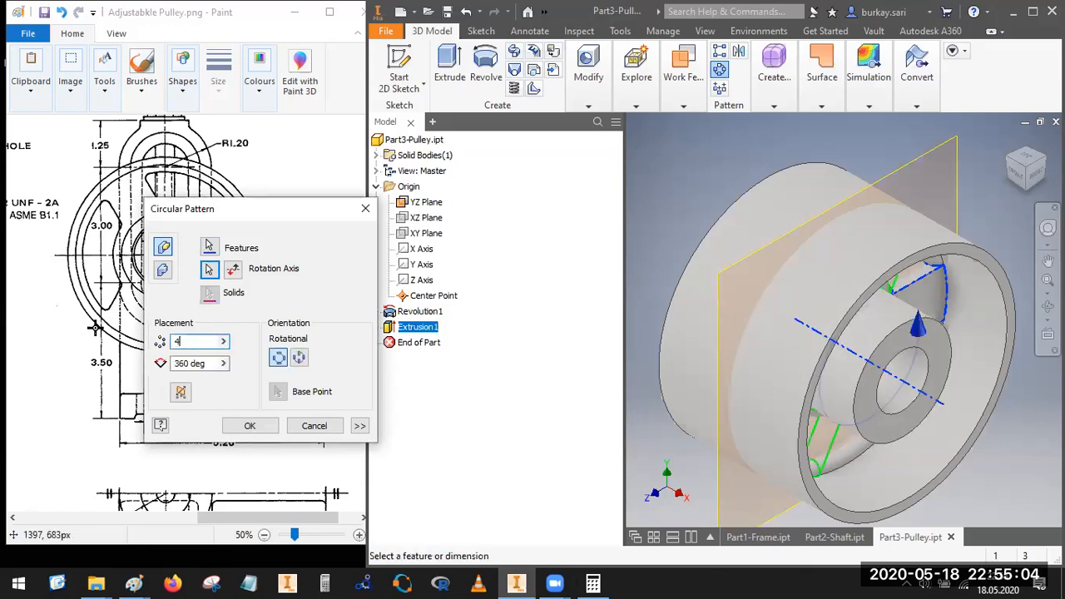
pyautogui.press('BackSpace')
pyautogui.write('3')
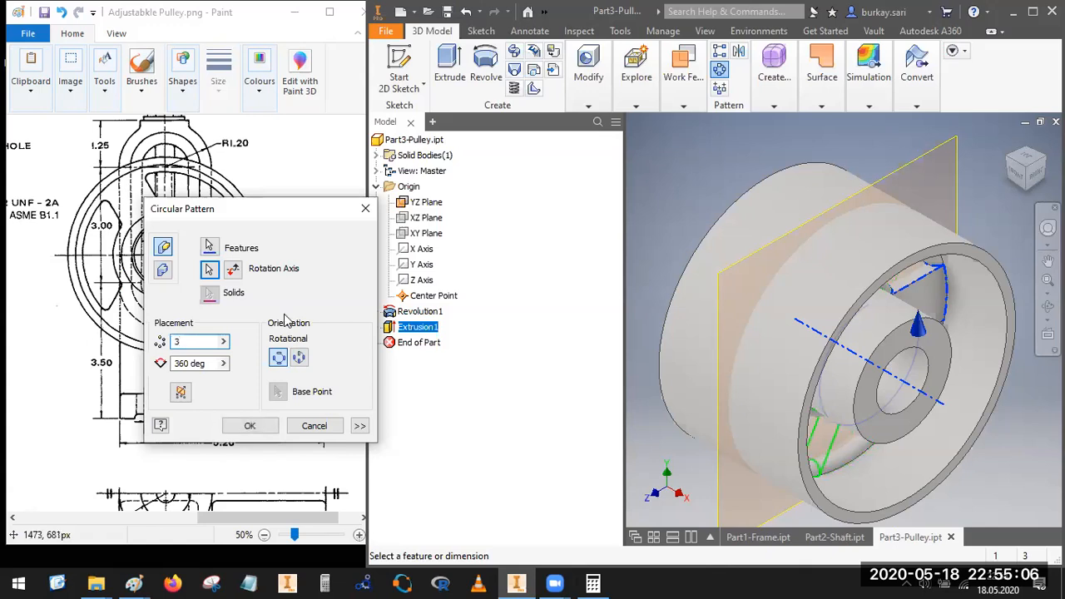
pyautogui.click(1033, 181)
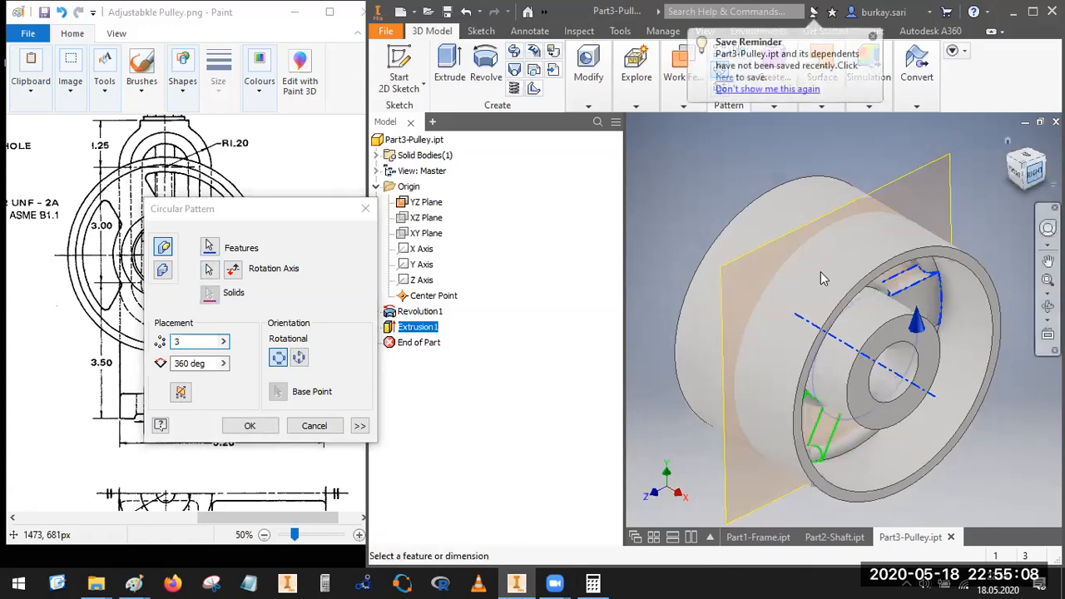
pyautogui.scroll(3, 774, 319)
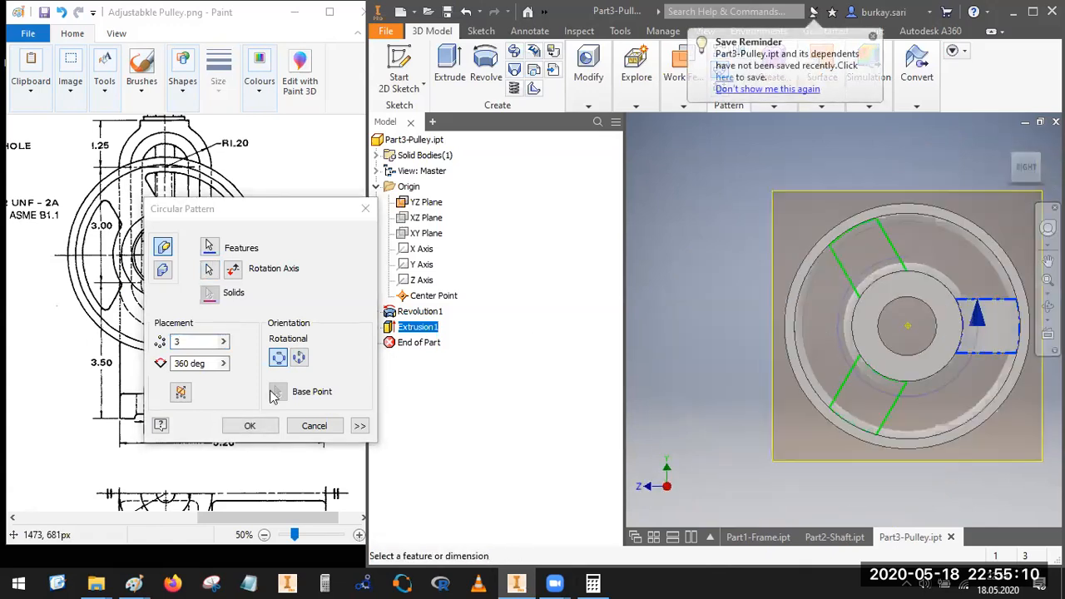
pyautogui.moveTo(317, 209); pyautogui.dragTo(348, 134)
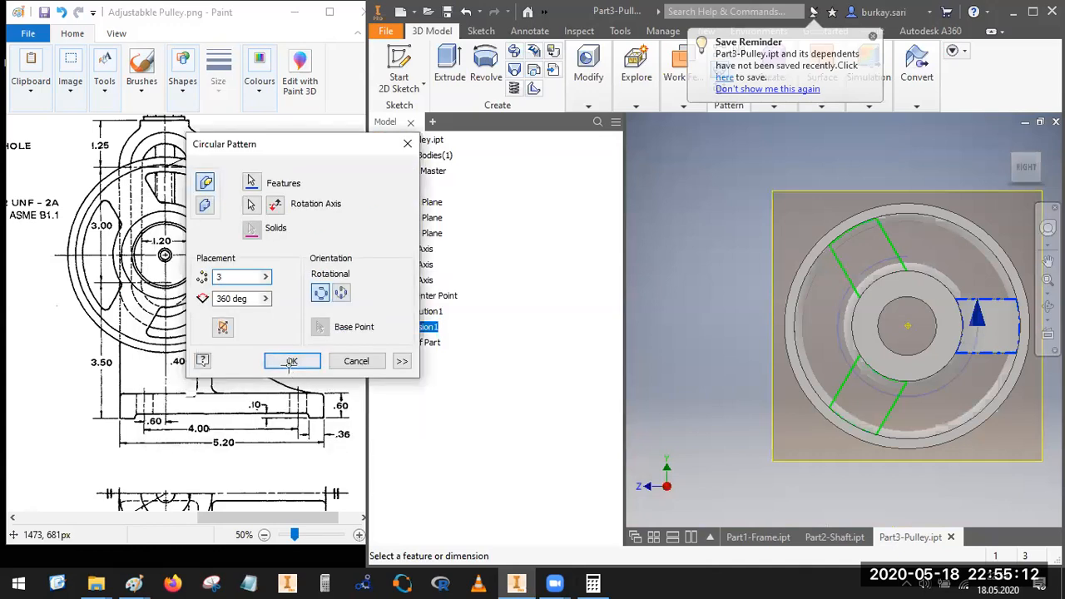
pyautogui.click(290, 358)
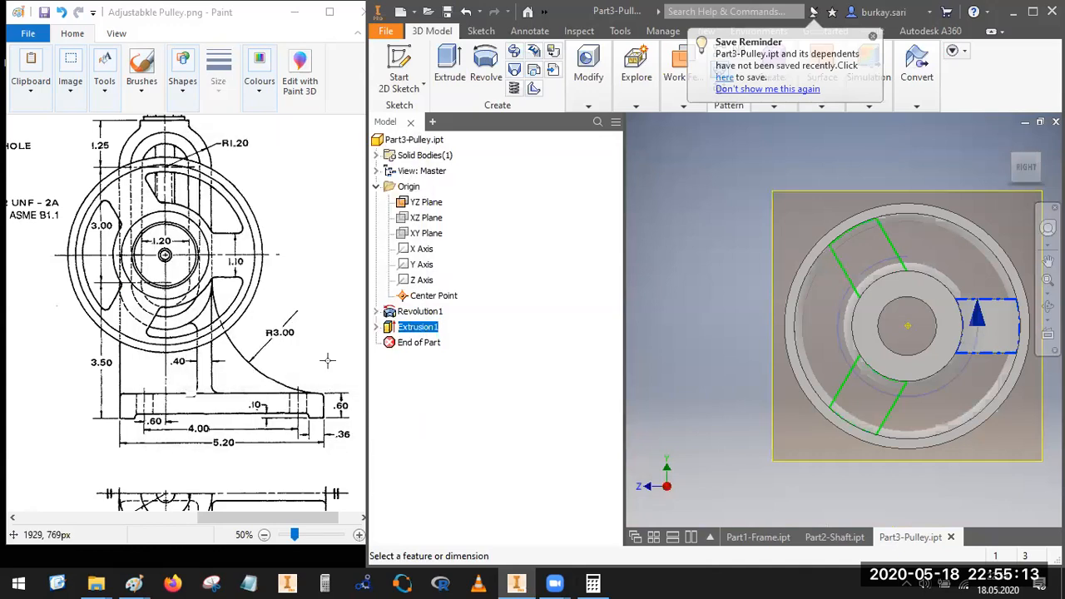
# Step: Roll the part history back by moving the End of Part marker above the circular pattern, just below the spoke extrusion
pyautogui.click(1013, 161)
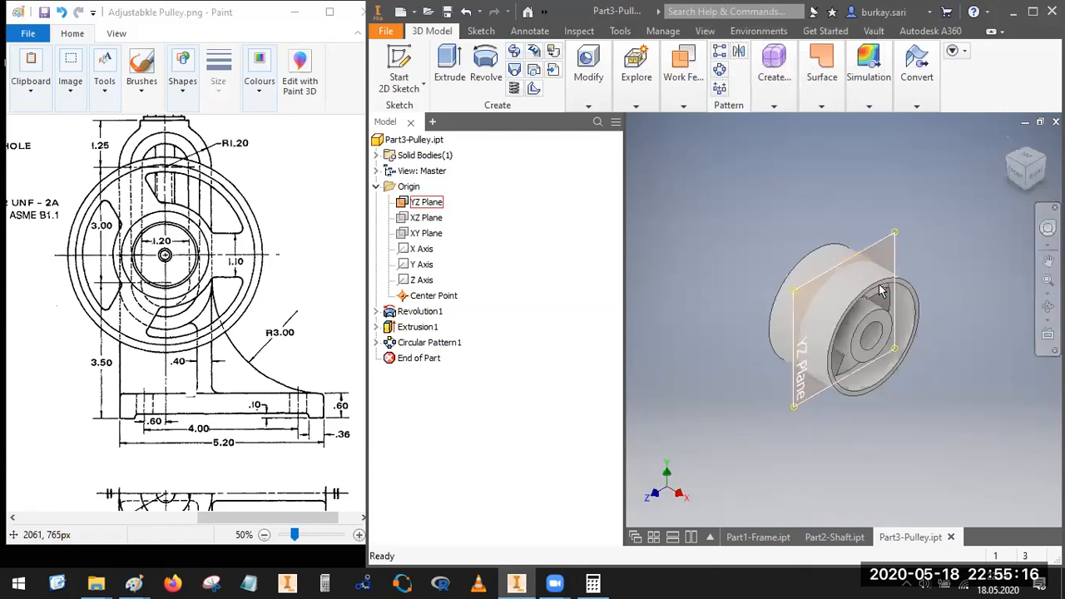
pyautogui.scroll(-2, 882, 291)
pyautogui.scroll(-3, 889, 301)
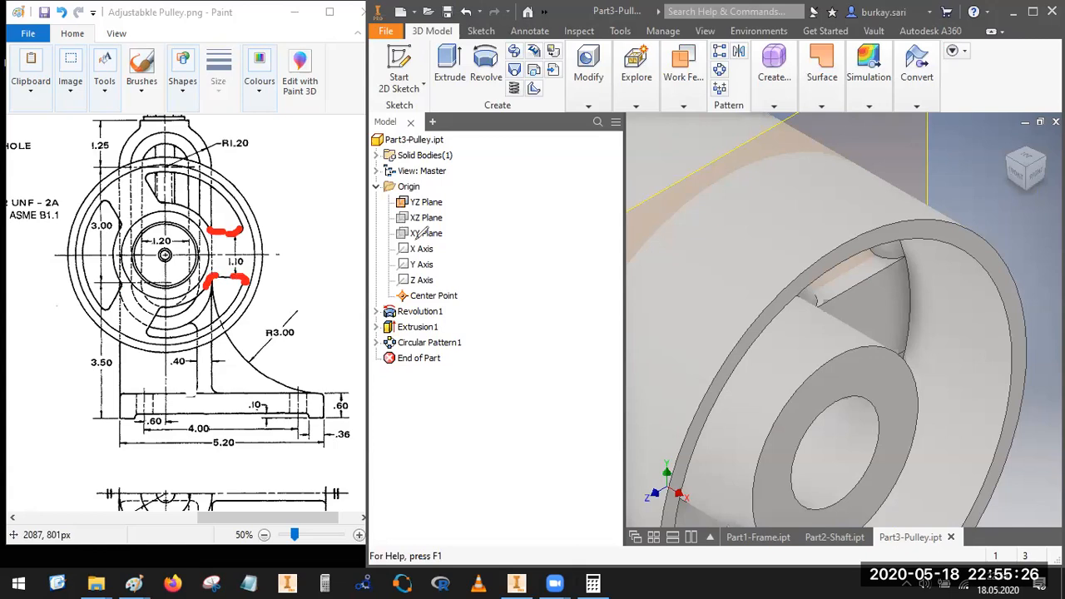
pyautogui.moveTo(432, 360); pyautogui.dragTo(427, 346)
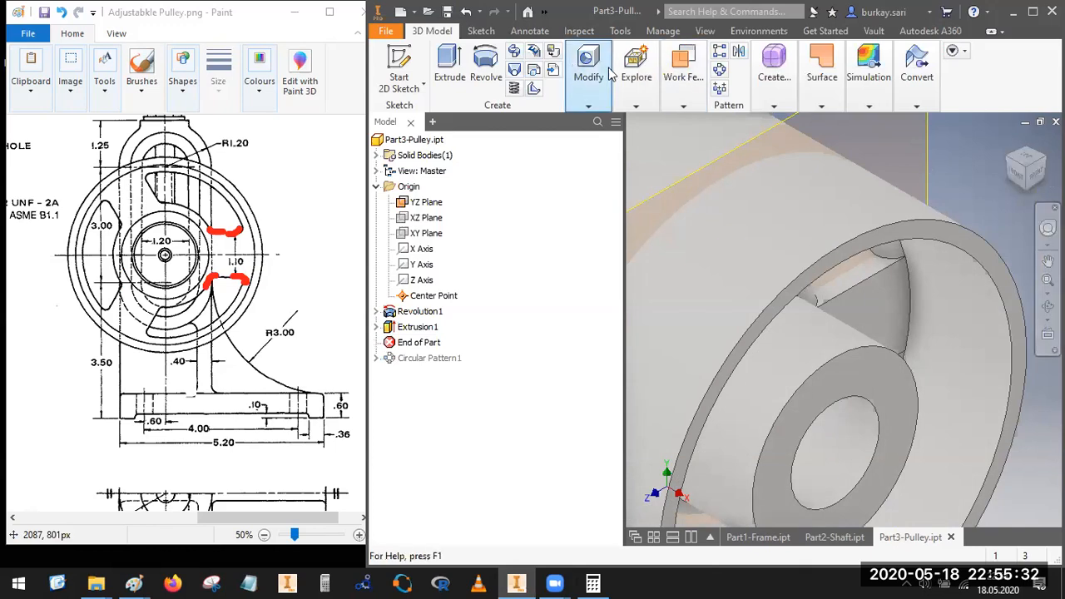
# Step: Start a constant edge fillet on the spoke's upper edge at the rim with a radius of 0.44/2 in
pyautogui.moveTo(589, 78)
pyautogui.click(610, 137)
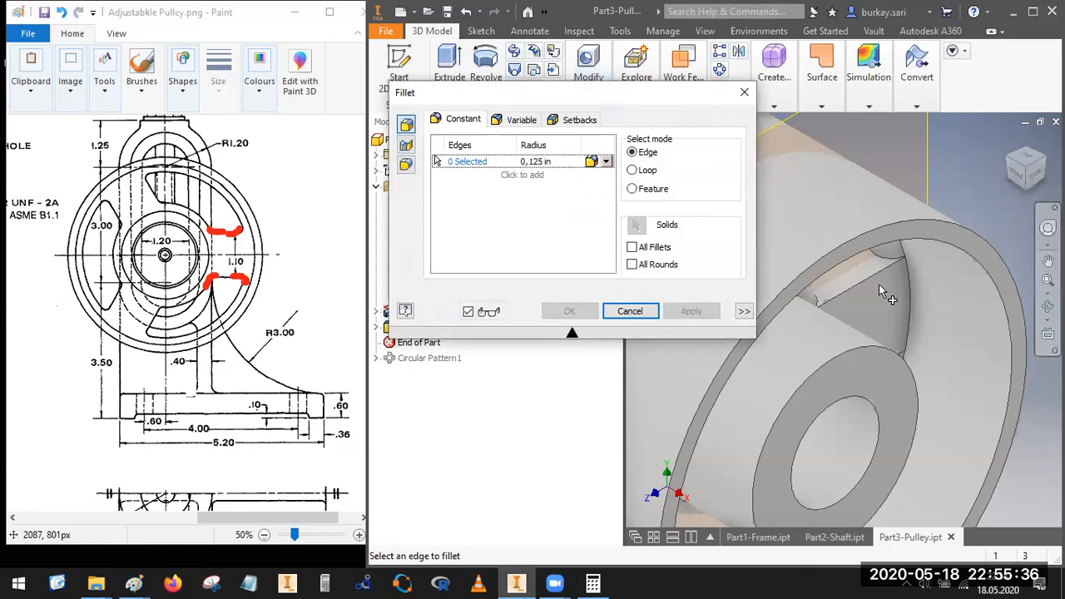
pyautogui.scroll(3, 894, 249)
pyautogui.click(896, 235)
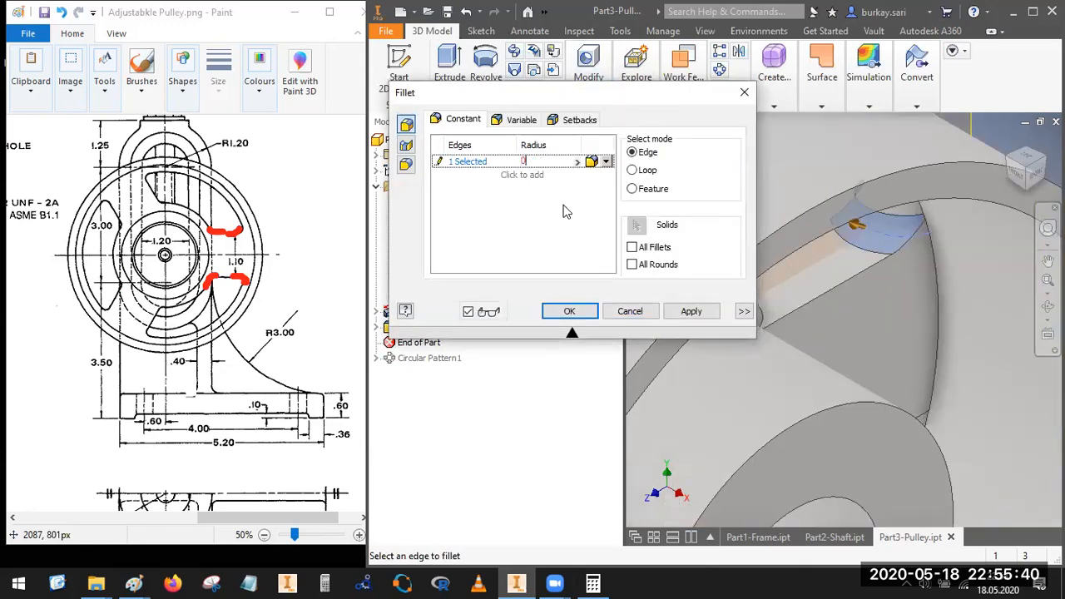
pyautogui.write('0.44/2')
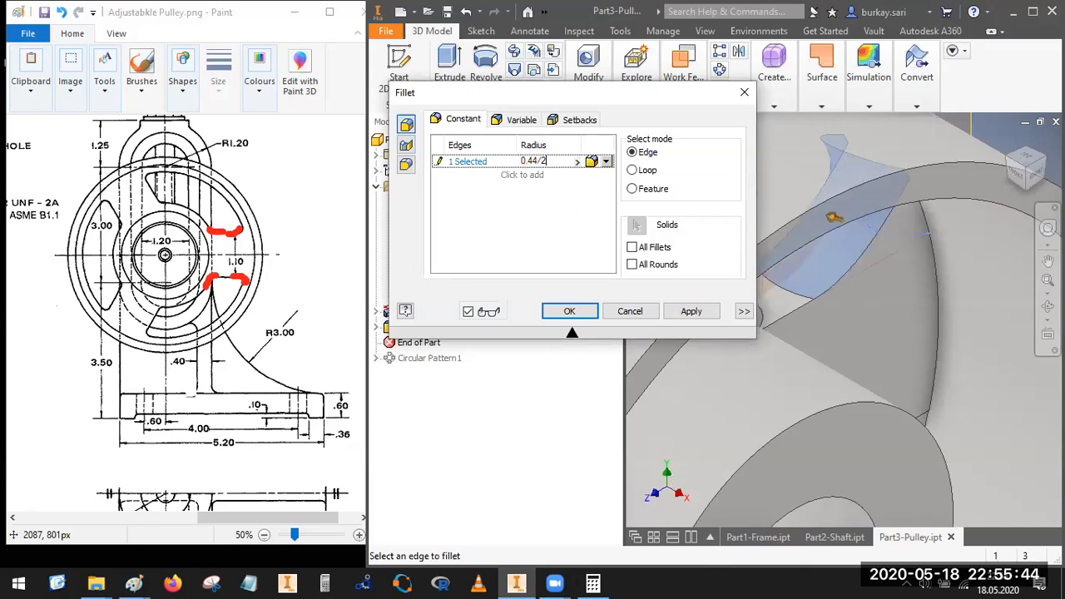
# Step: Add the edge where the spoke's upper side meets the hub to the 0.44/2 in fillet
pyautogui.click(1033, 175)
pyautogui.scroll(4, 883, 311)
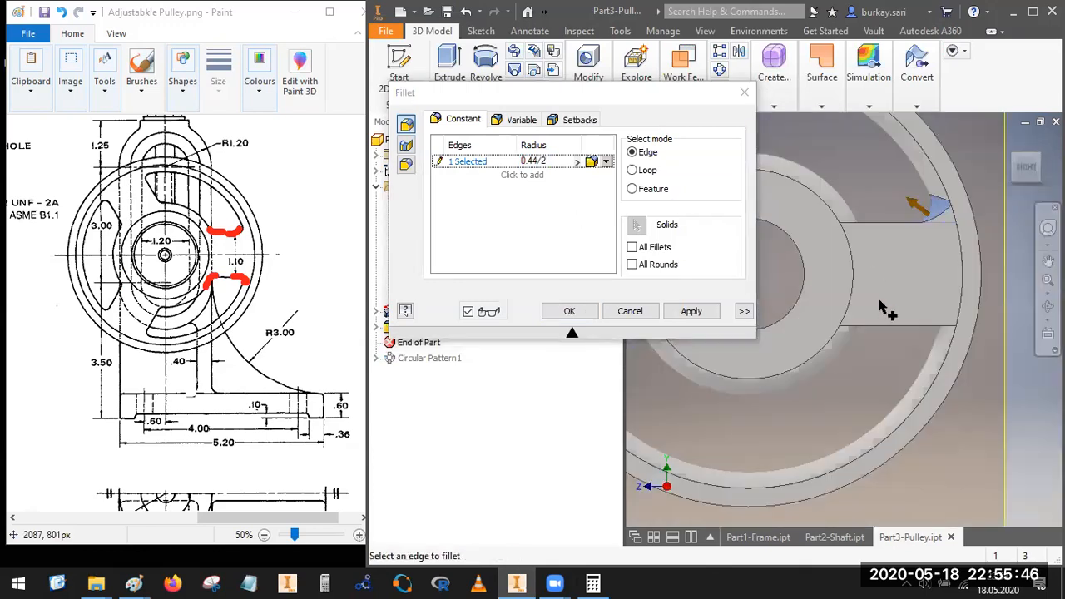
pyautogui.scroll(4, 874, 204)
pyautogui.scroll(-5, 991, 204)
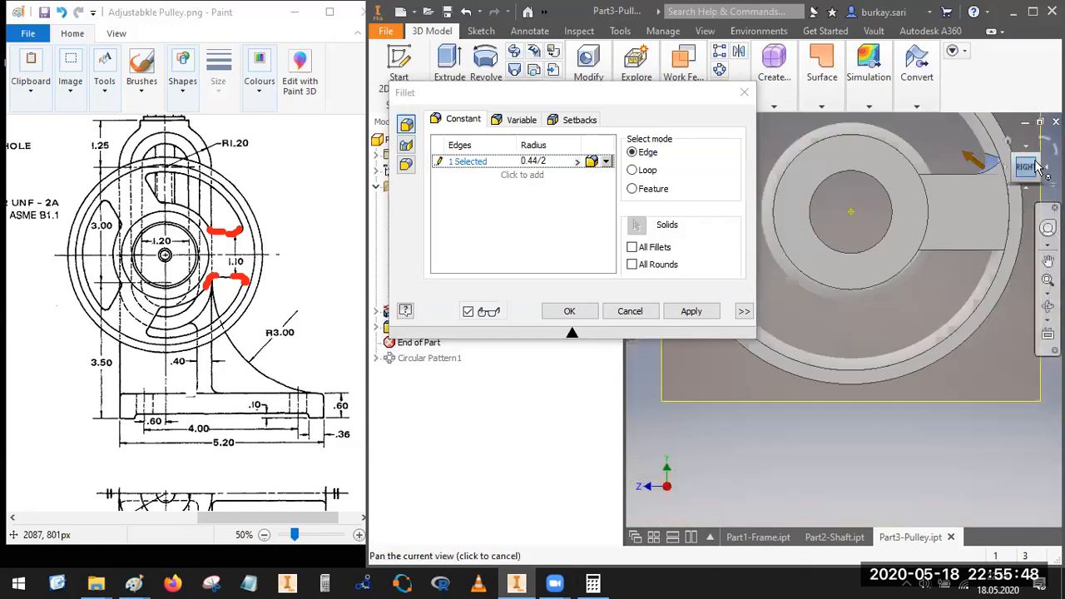
pyautogui.click(1040, 156)
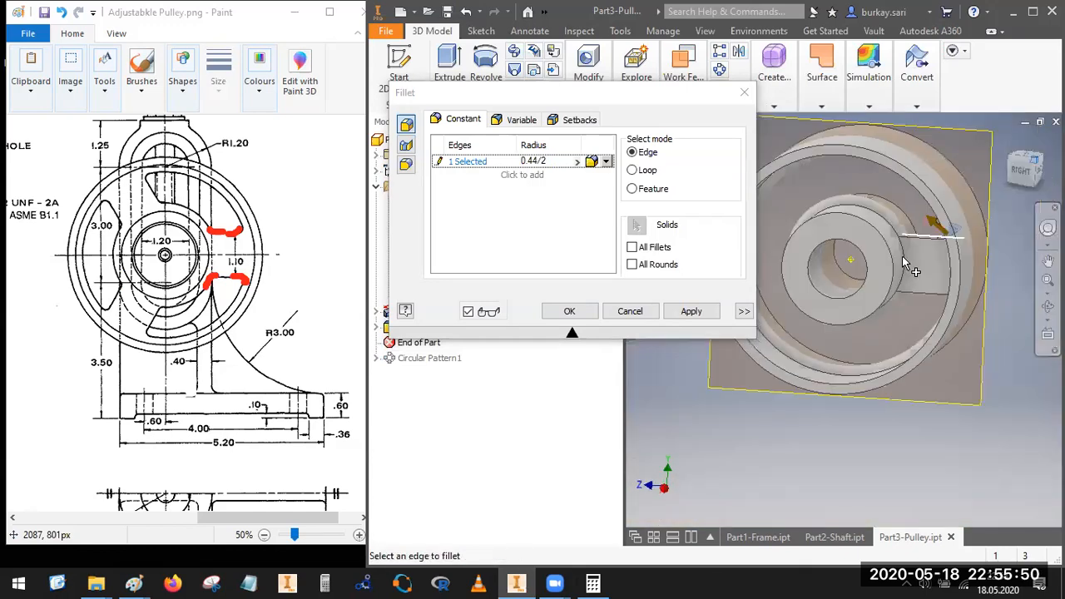
pyautogui.scroll(4, 885, 321)
pyautogui.scroll(2, 886, 323)
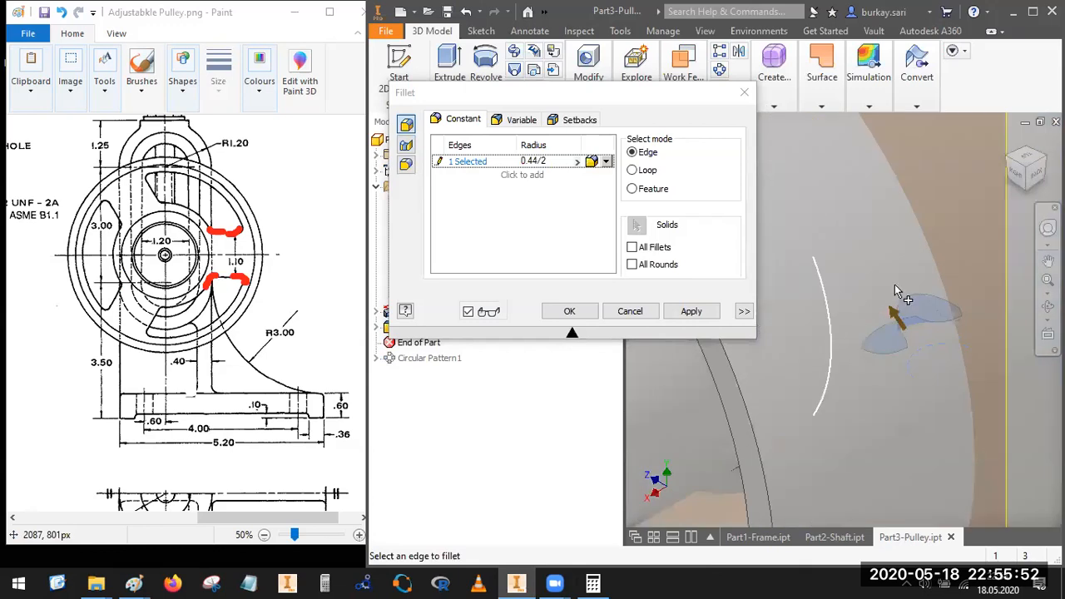
pyautogui.scroll(-4, 1009, 273)
pyautogui.click(1048, 307)
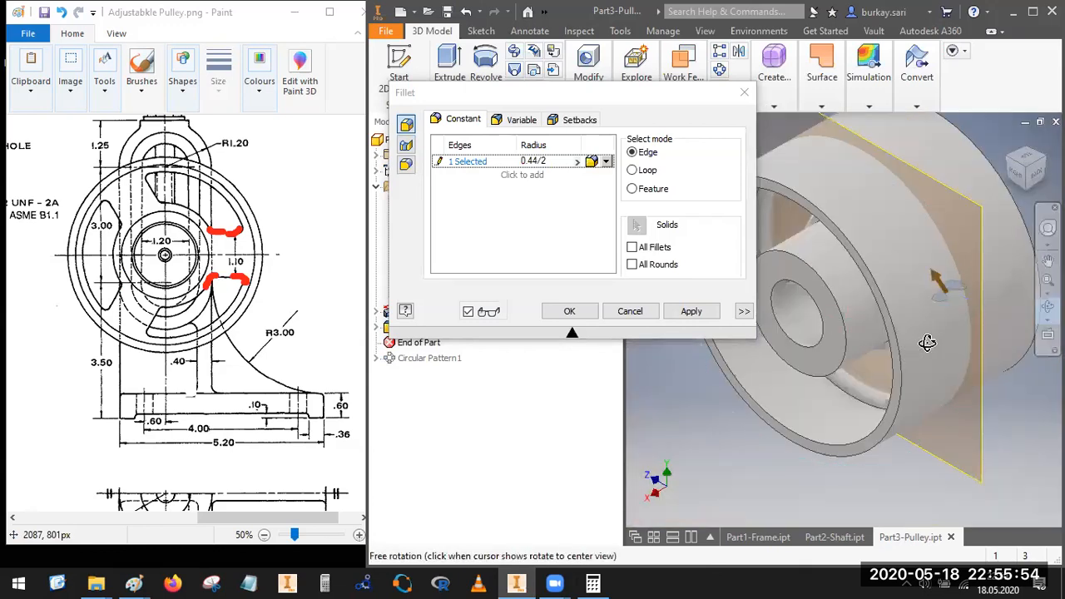
pyautogui.moveTo(947, 335); pyautogui.dragTo(908, 279)
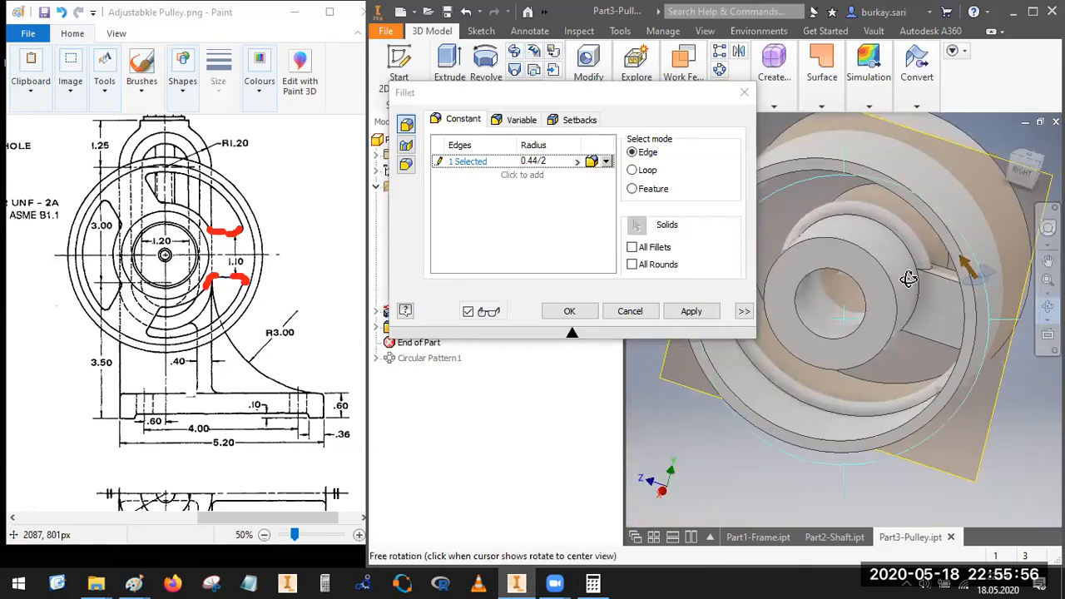
pyautogui.press('Escape')
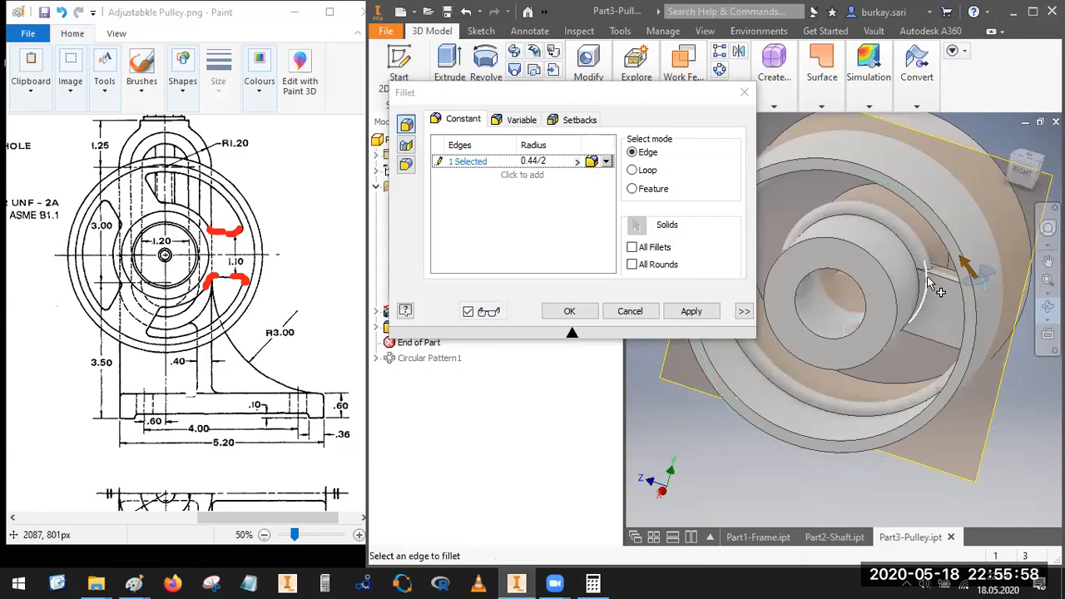
pyautogui.scroll(3, 931, 274)
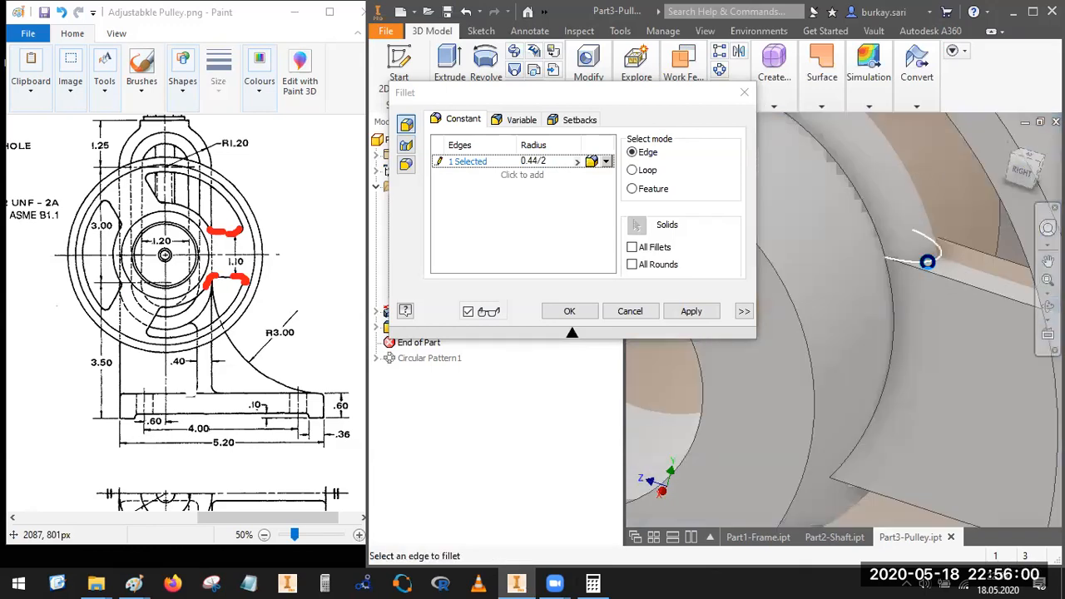
pyautogui.click(927, 262)
# Step: Add the edge where the spoke's lower side meets the rim to the fillet selection
pyautogui.scroll(-5, 934, 283)
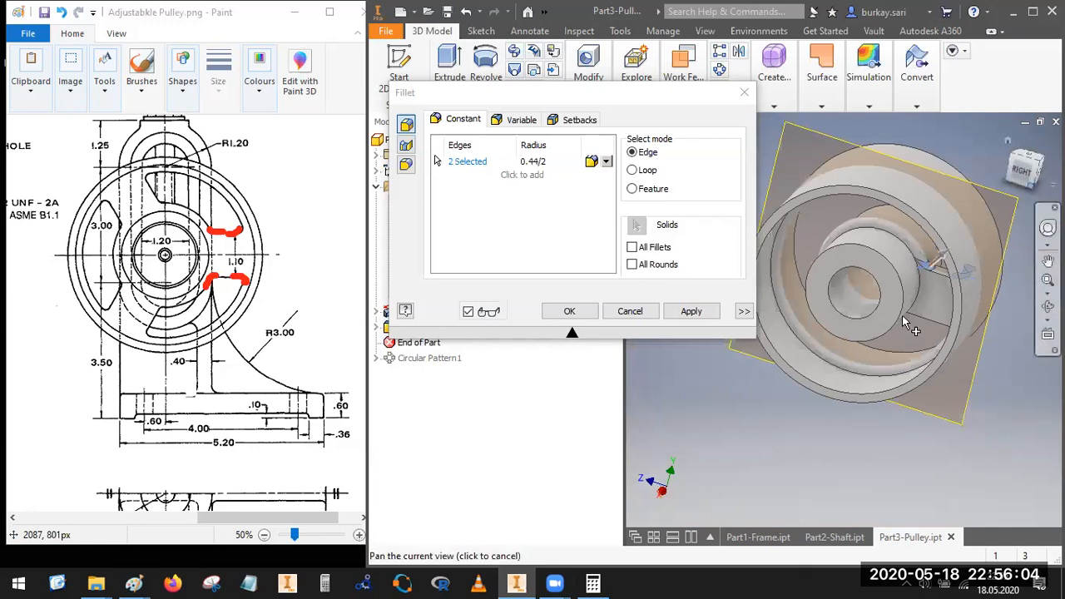
pyautogui.press('F6')
pyautogui.click(1048, 306)
pyautogui.moveTo(882, 337); pyautogui.dragTo(970, 327)
pyautogui.scroll(-2, 900, 312)
pyautogui.scroll(-3, 913, 270)
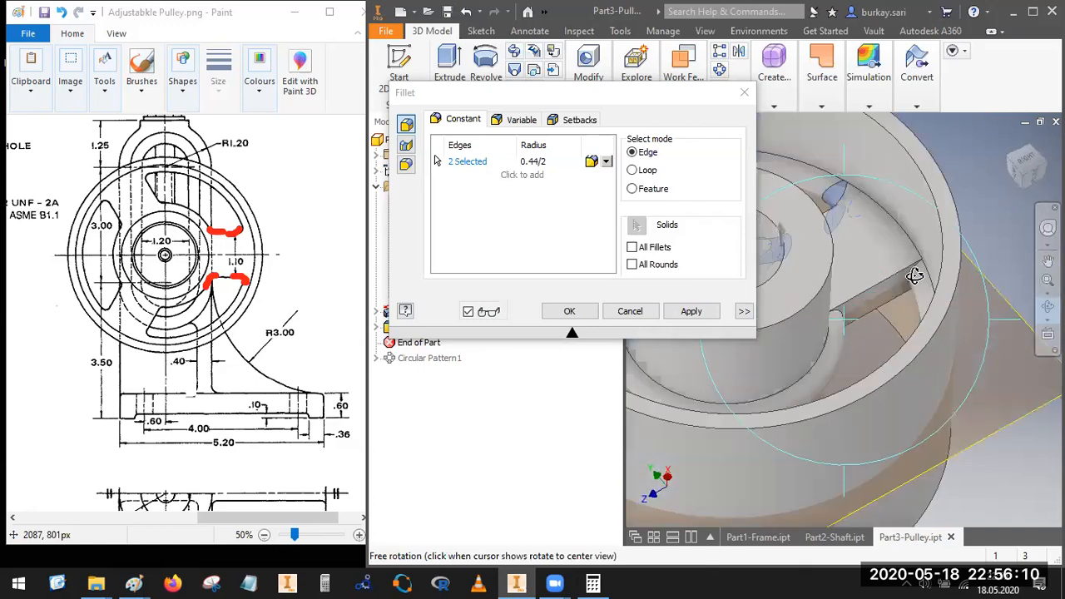
pyautogui.scroll(-3, 916, 275)
pyautogui.press('Escape')
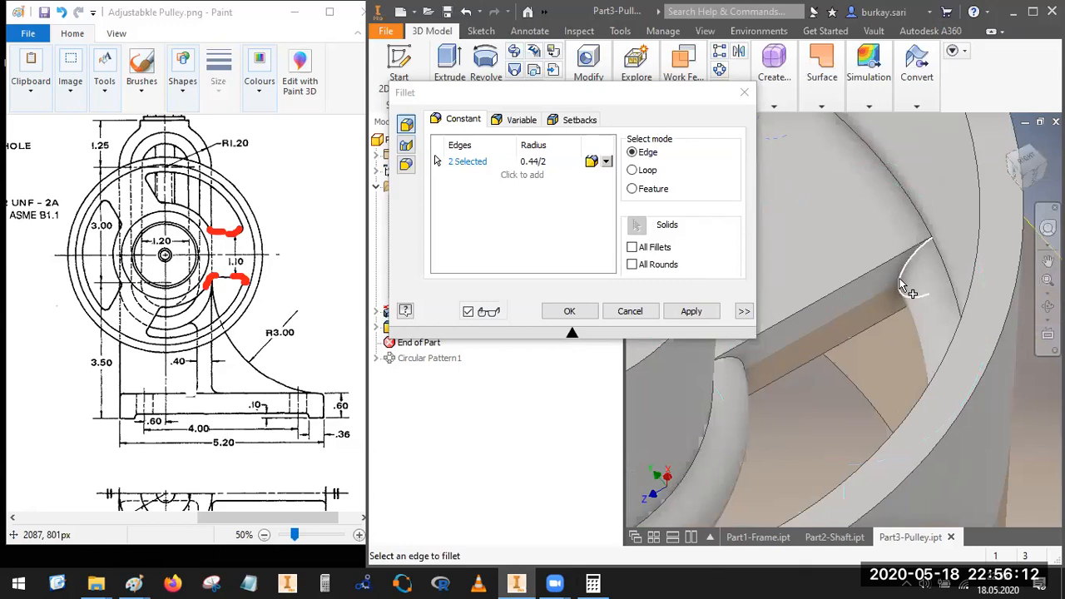
pyautogui.click(901, 285)
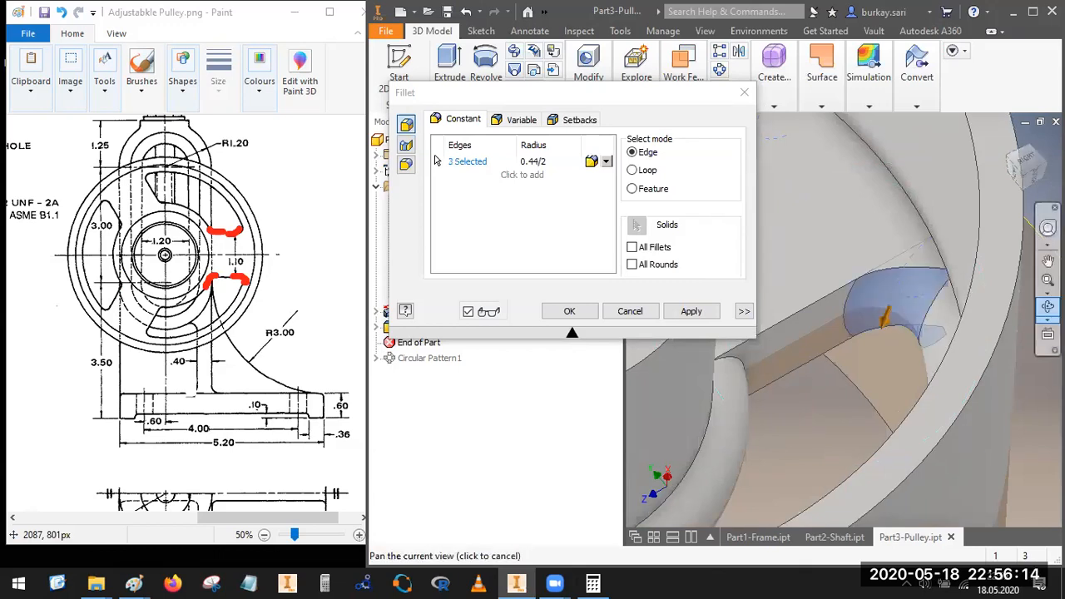
# Step: Add the spoke's remaining lower edge at the hub and apply the 0.44/2 in fillet to all four edges
pyautogui.click(1047, 307)
pyautogui.moveTo(916, 325); pyautogui.dragTo(863, 370)
pyautogui.keyDown('shift'); pyautogui.moveTo(864, 369); pyautogui.dragTo(857, 372, button='middle'); pyautogui.keyUp('shift')
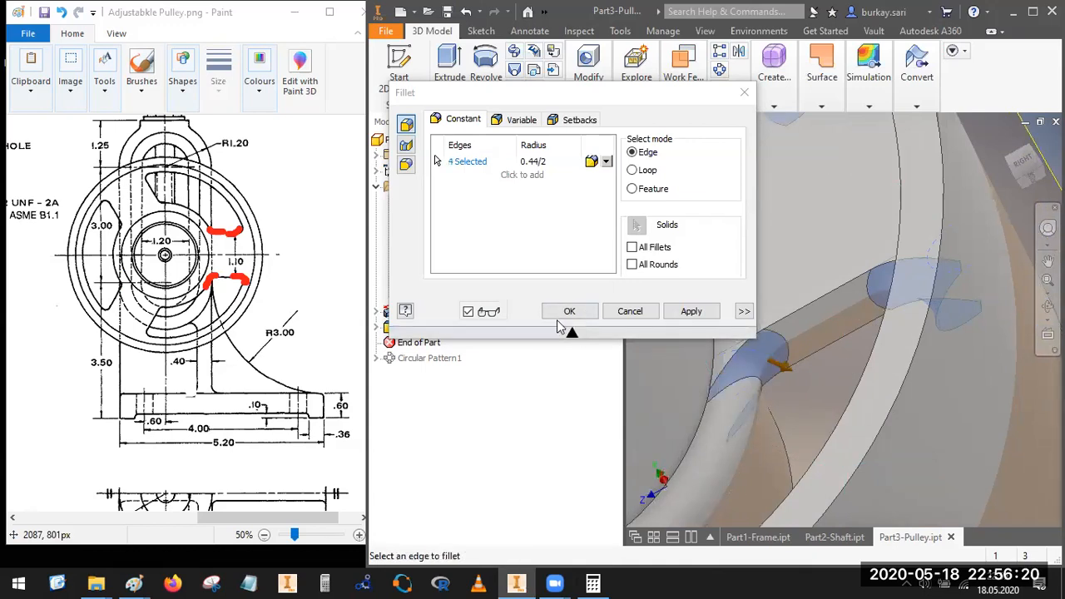
pyautogui.click(691, 312)
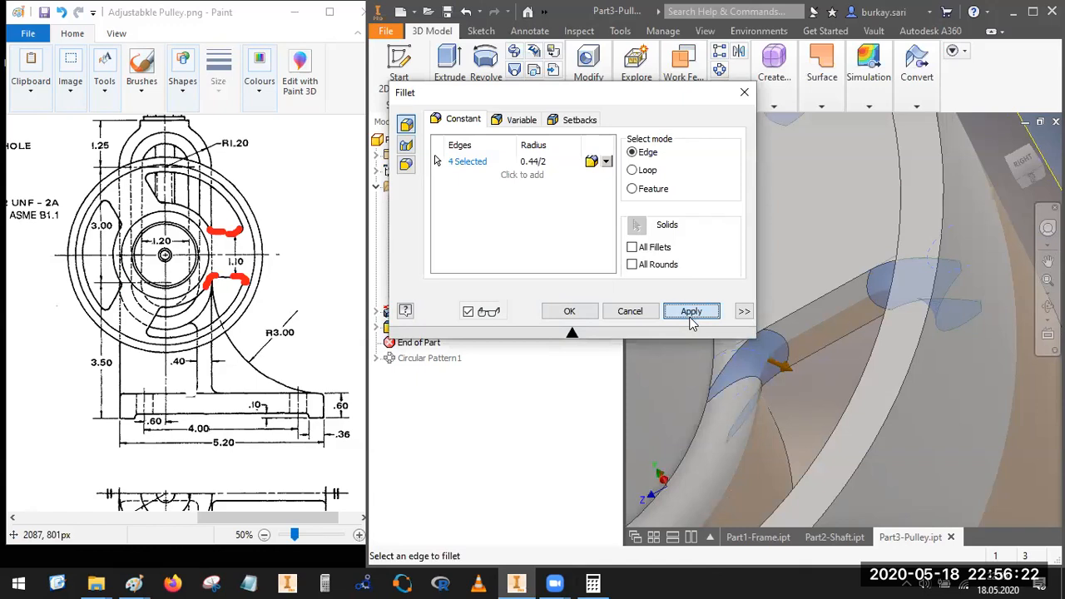
# Step: Finish the fillet command and move the End of Part marker below the circular pattern of the spokes
pyautogui.press('Escape')
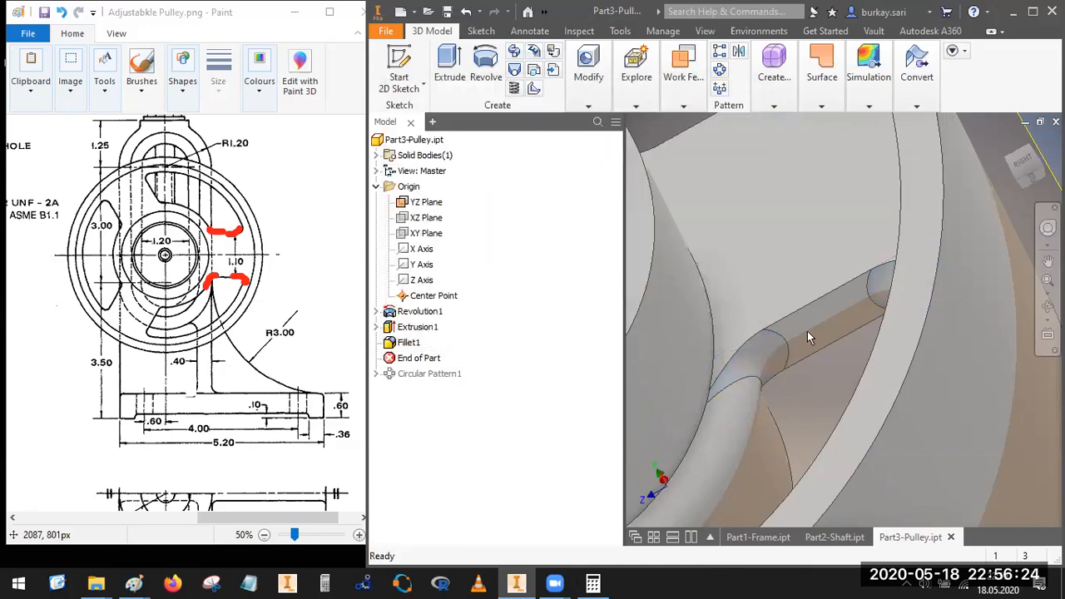
pyautogui.scroll(-2, 808, 331)
pyautogui.click(1023, 163)
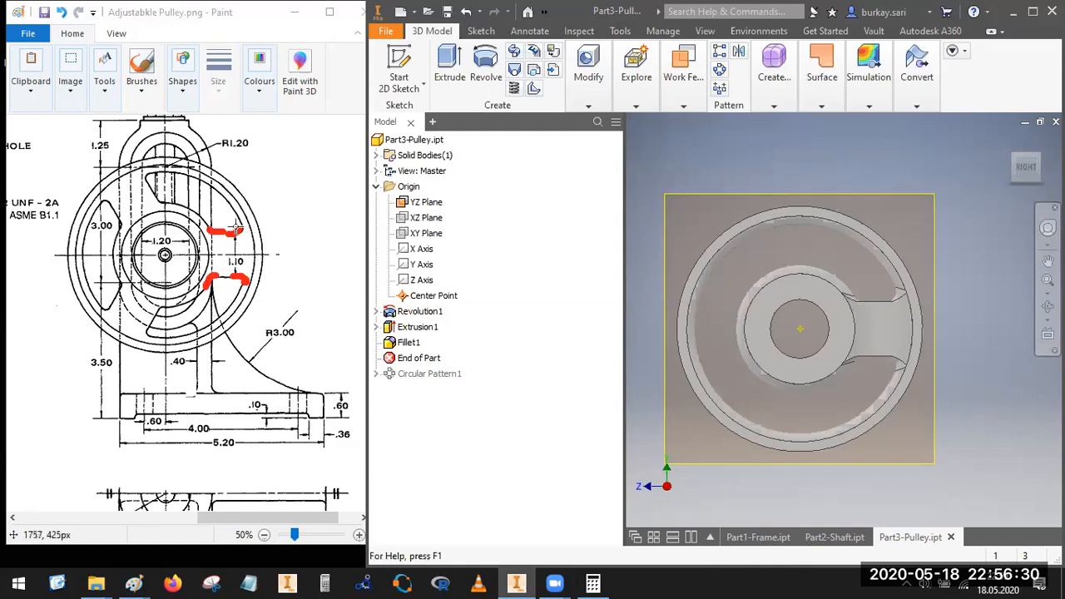
pyautogui.moveTo(418, 365); pyautogui.dragTo(418, 380)
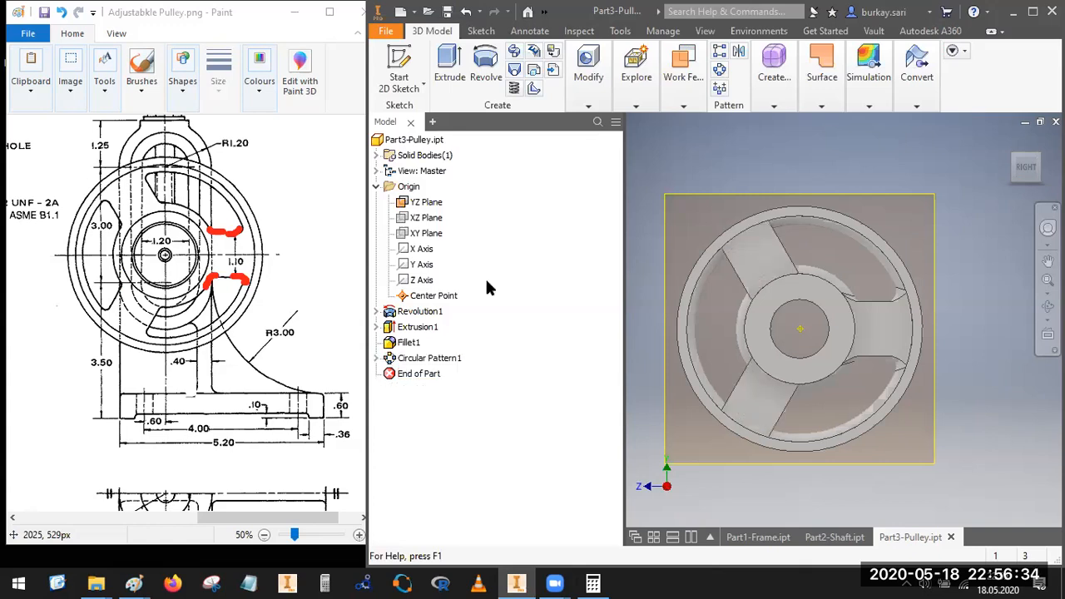
# Step: Edit the spokes' circular pattern to include the spoke fillet among the patterned features
pyautogui.click(430, 358)
pyautogui.doubleClick(429, 358)
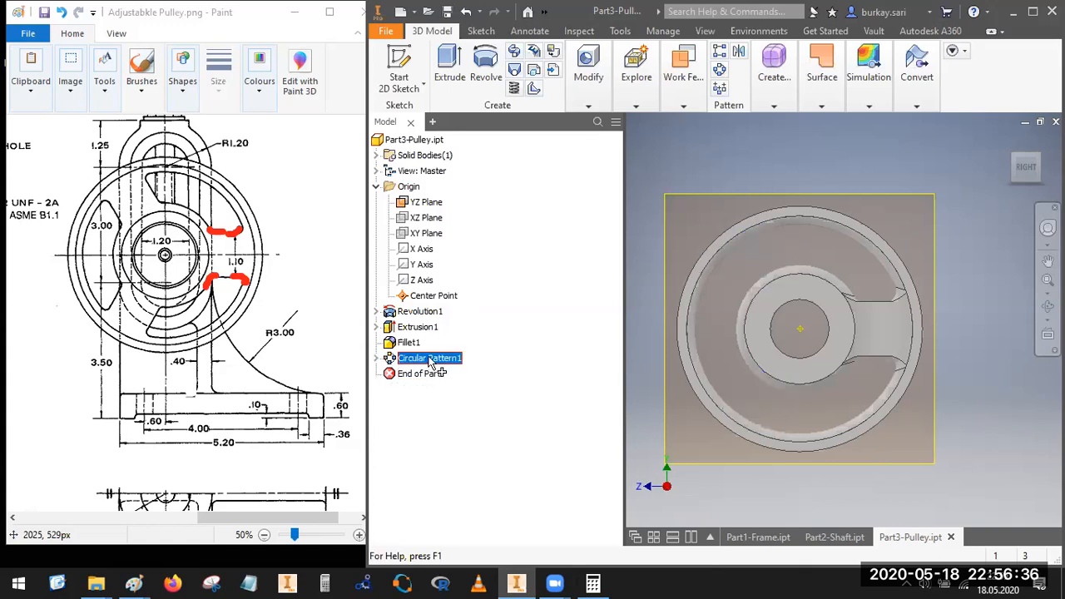
pyautogui.click(253, 188)
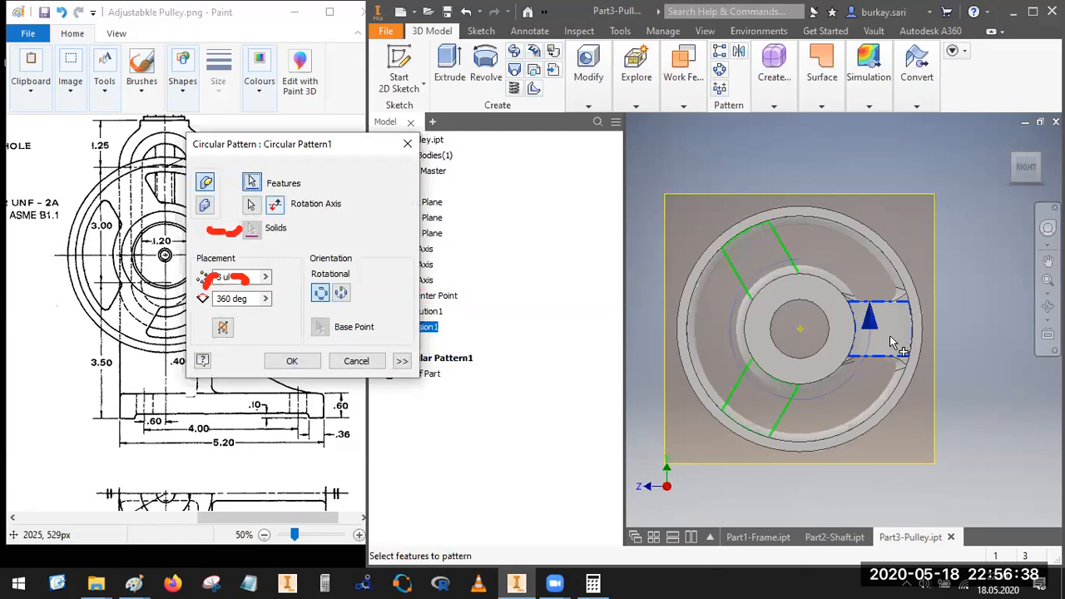
pyautogui.scroll(5, 896, 296)
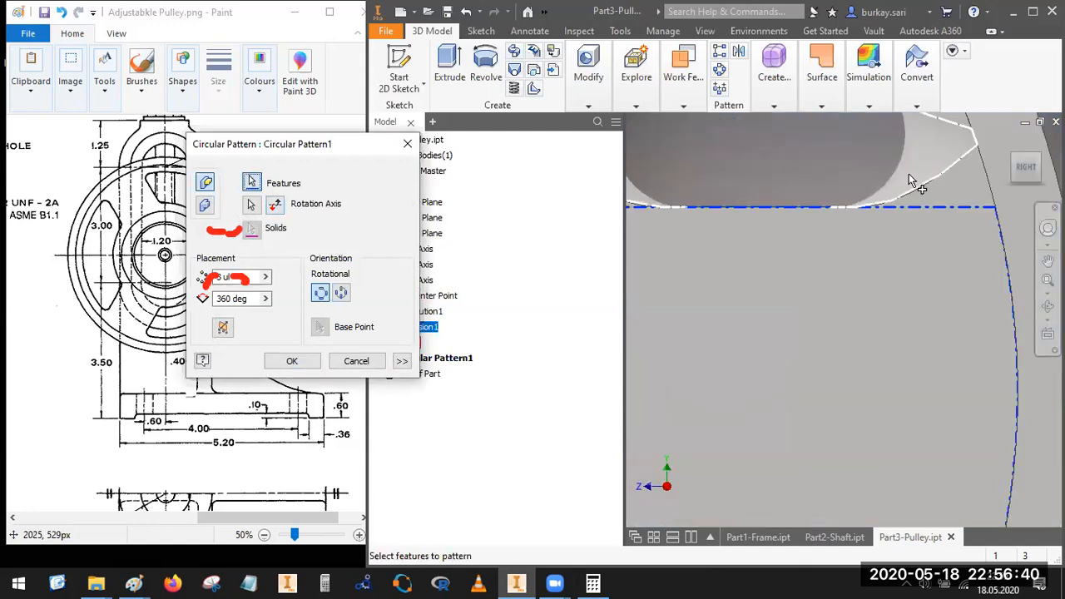
pyautogui.scroll(-5, 944, 235)
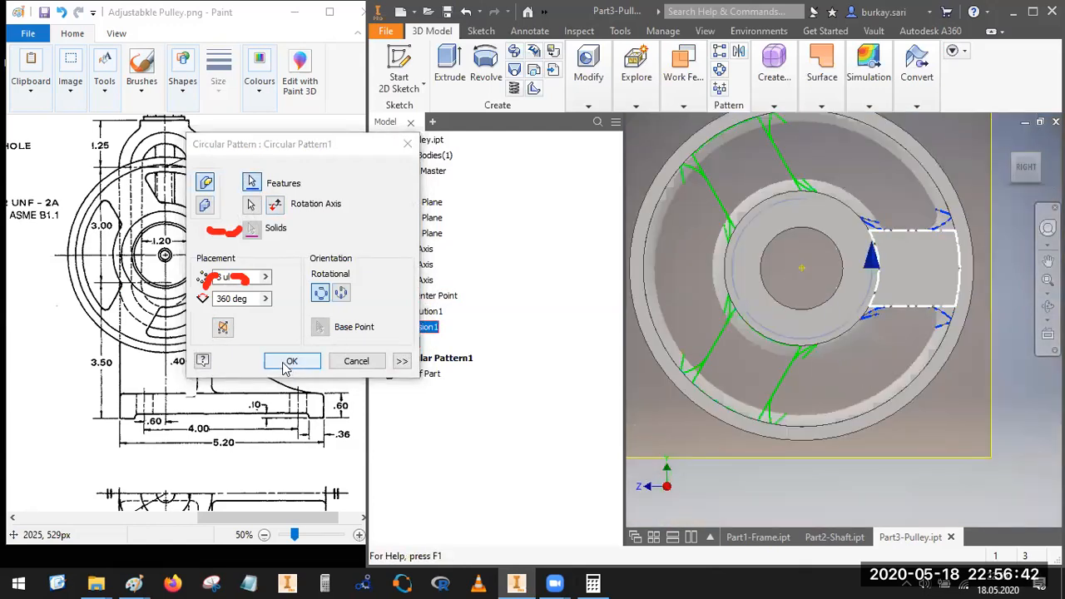
pyautogui.click(291, 361)
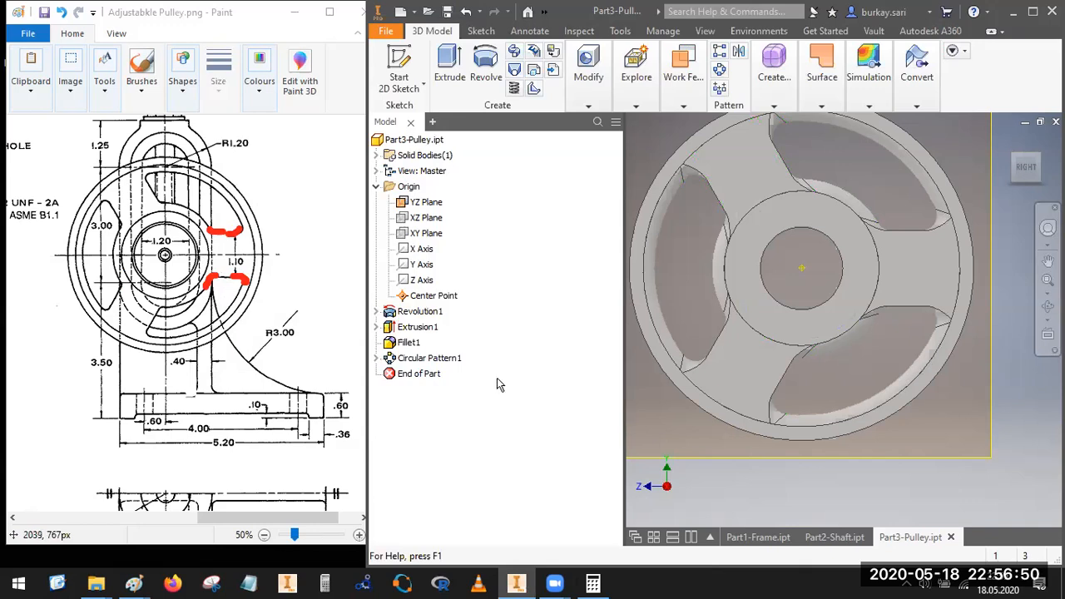
# Step: Inspect the pulley in a half section view cut along the XY plane, facing the cut from the back
pyautogui.click(1038, 157)
pyautogui.scroll(-3, 828, 311)
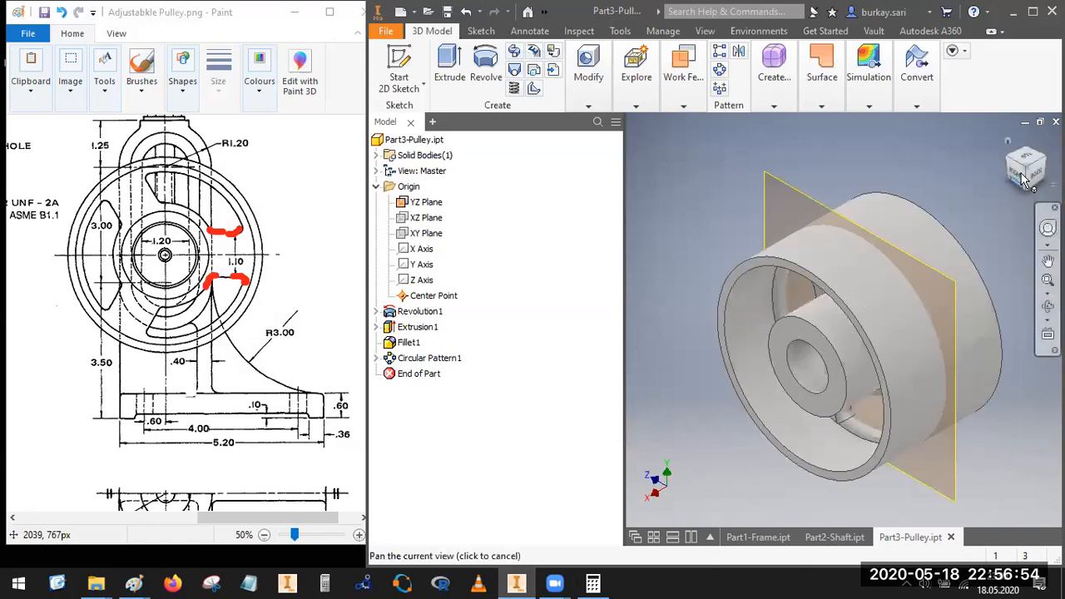
pyautogui.click(1014, 185)
pyautogui.scroll(-5, 814, 334)
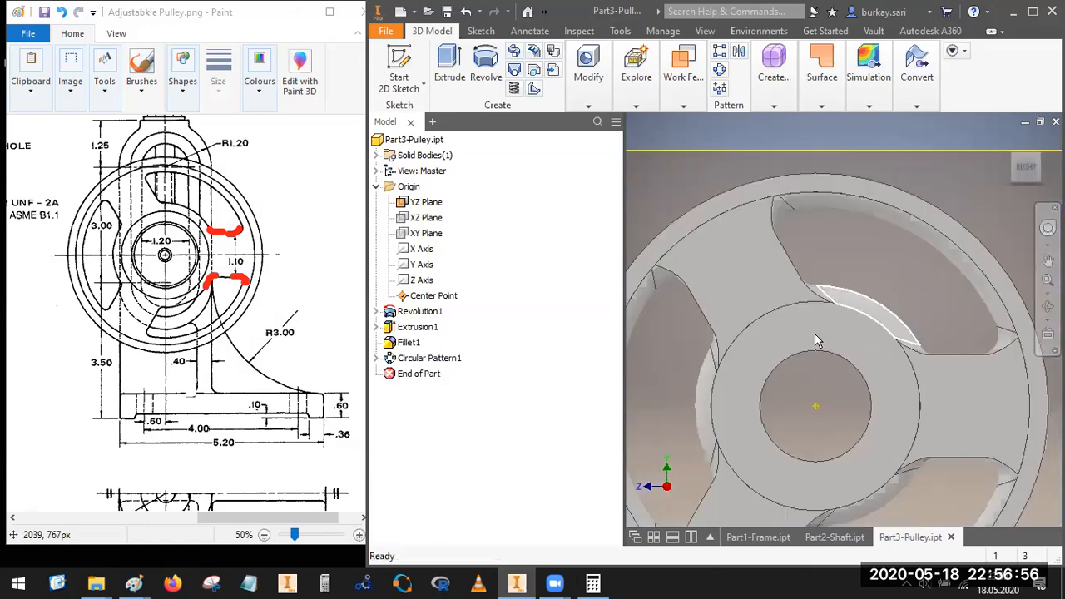
pyautogui.click(669, 33)
pyautogui.click(706, 31)
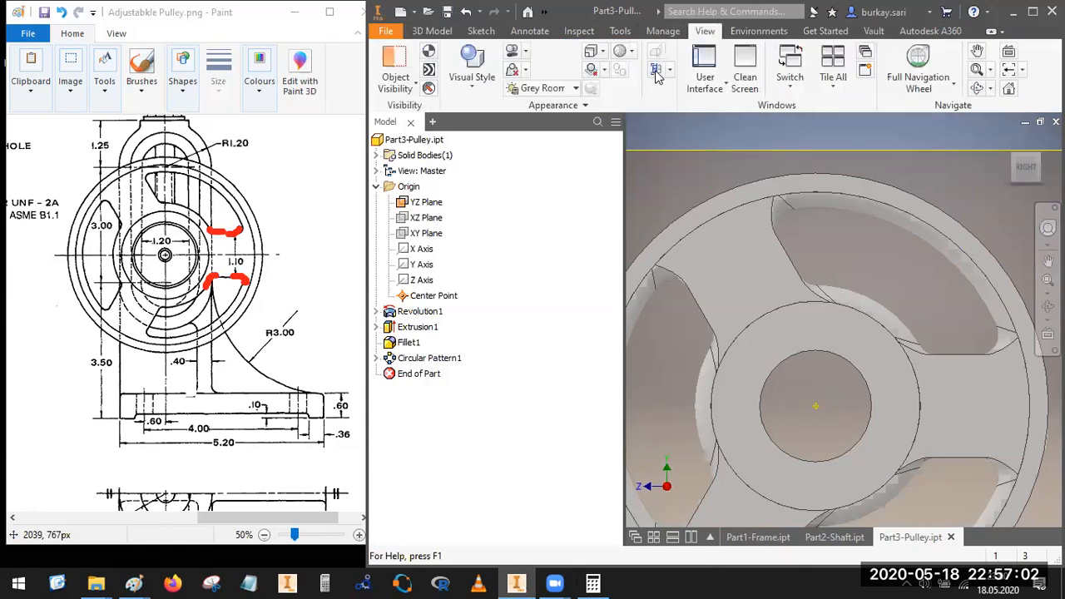
pyautogui.click(670, 70)
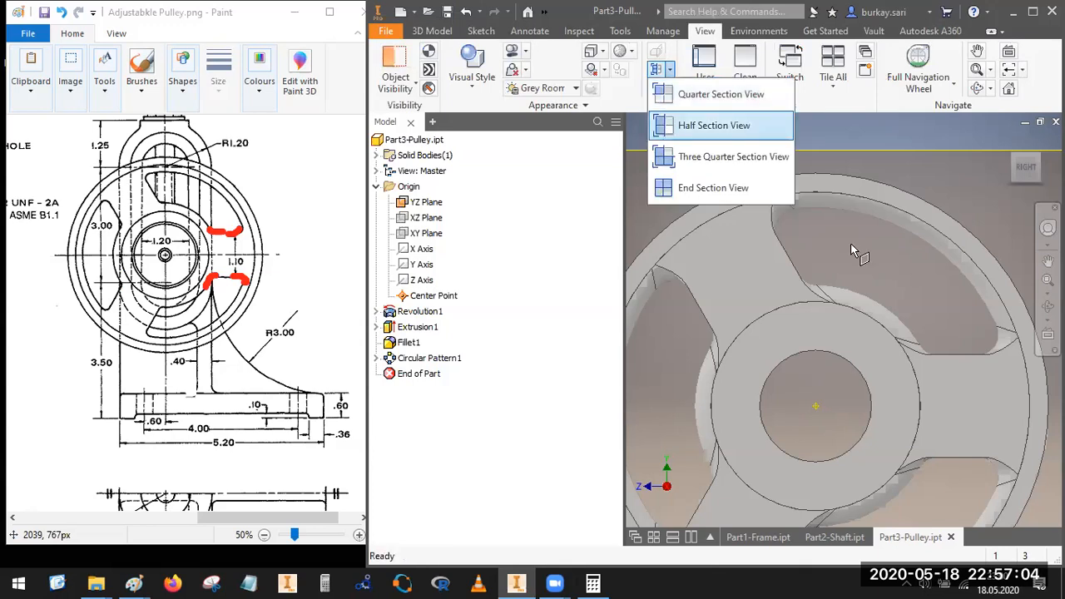
pyautogui.click(1038, 156)
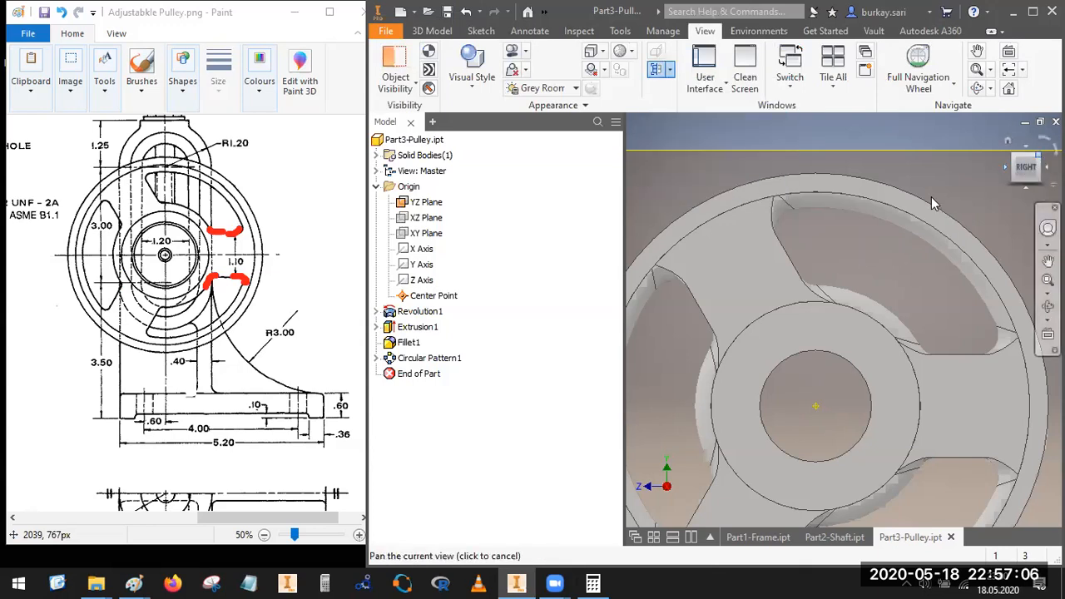
pyautogui.click(425, 234)
pyautogui.press('Return')
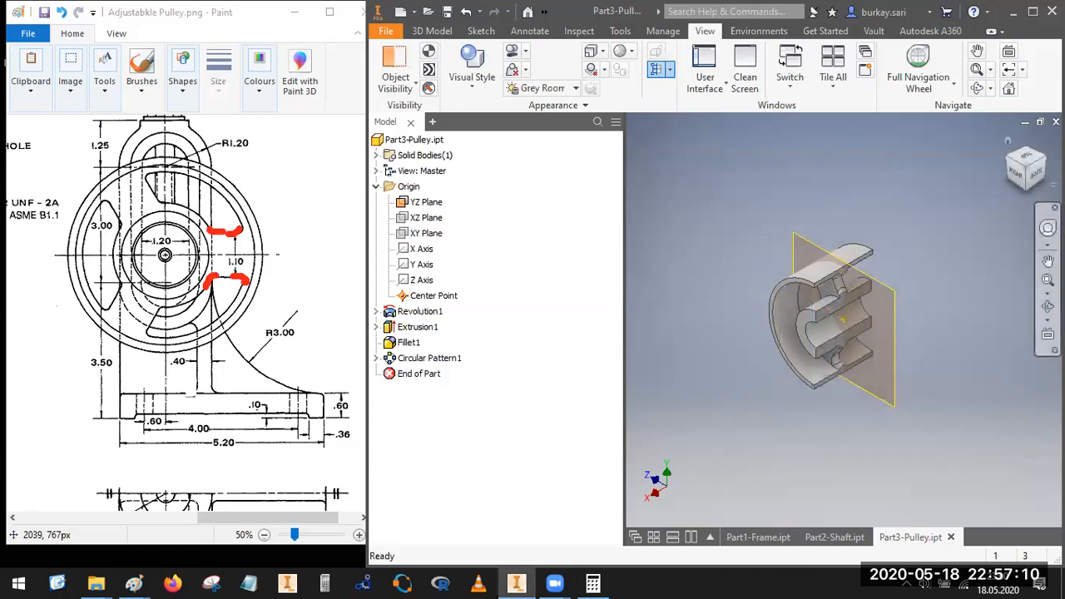
pyautogui.click(1039, 176)
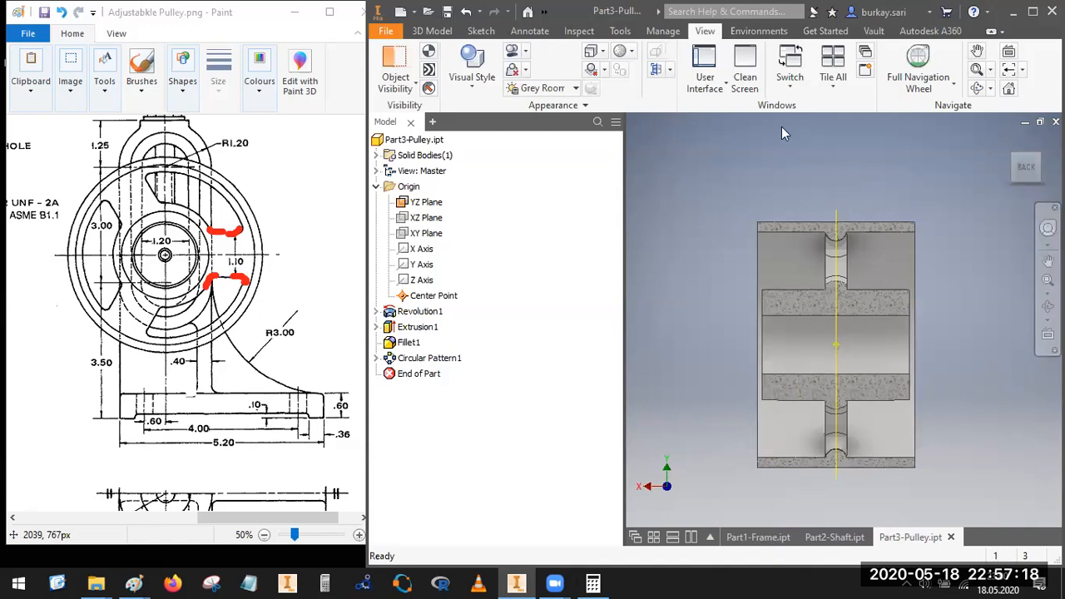
# Step: Save the pulley part and create a new part from the English Standard (in).ipt template
pyautogui.click(445, 13)
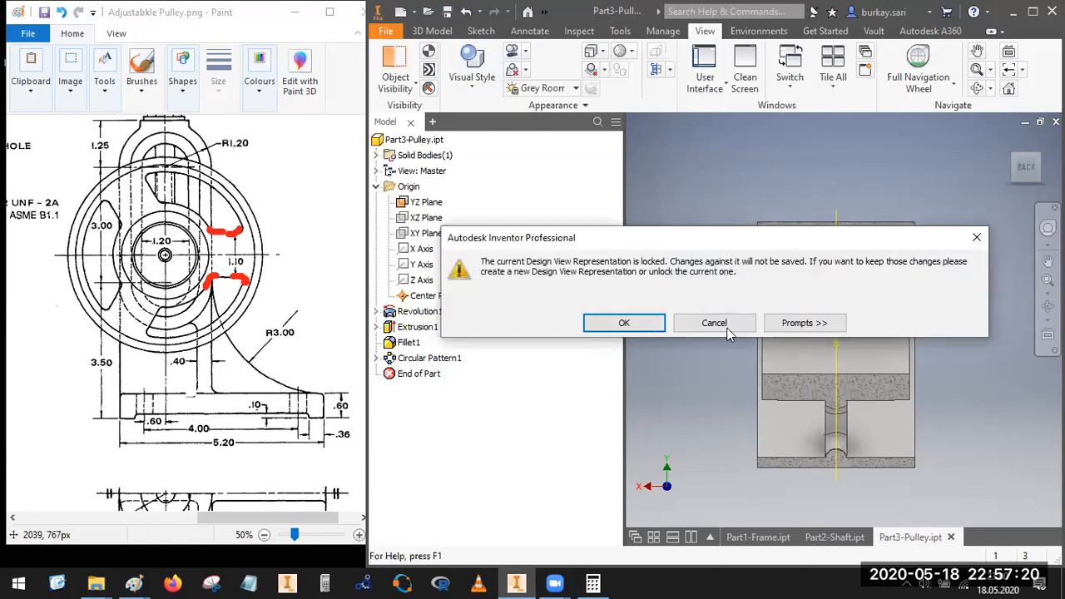
pyautogui.click(625, 323)
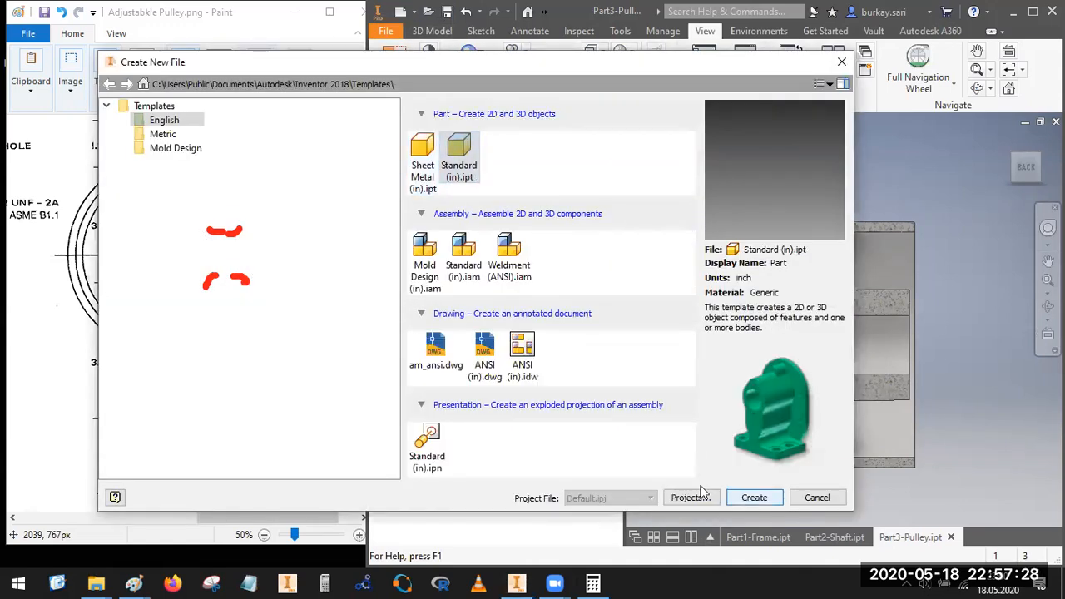
pyautogui.click(743, 498)
pyautogui.click(653, 345)
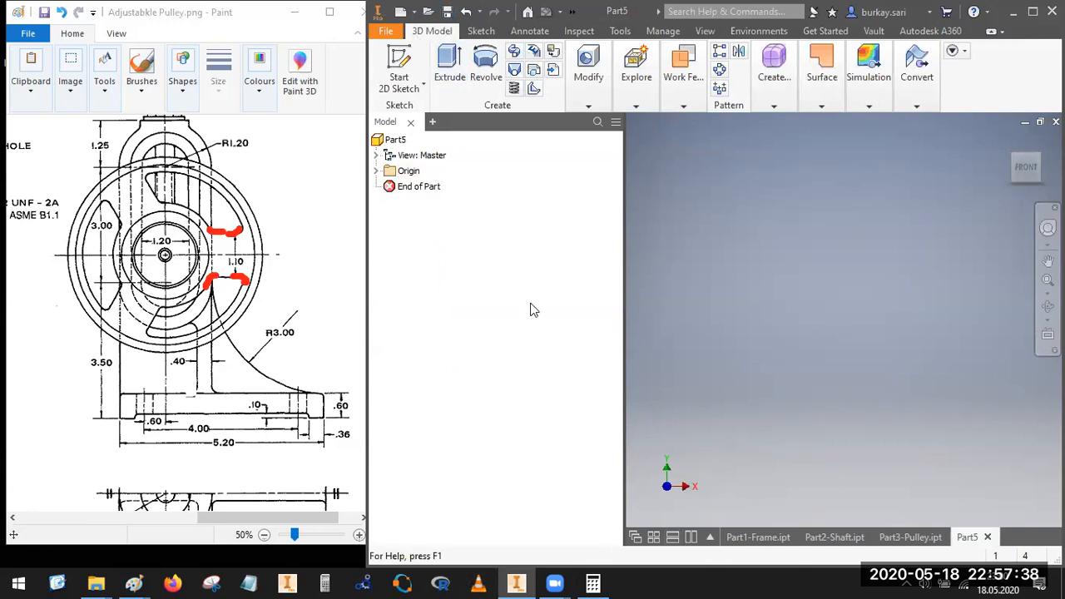
# Step: Save the new part as Part4-Collar in the Adjustable Pulley folder
pyautogui.hotkey('ctrl', 's')
pyautogui.press('BackSpace')
pyautogui.press('BackSpace')
pyautogui.press('BackSpace')
pyautogui.press('BackSpace')
pyautogui.press('BackSpace')
pyautogui.write('4')
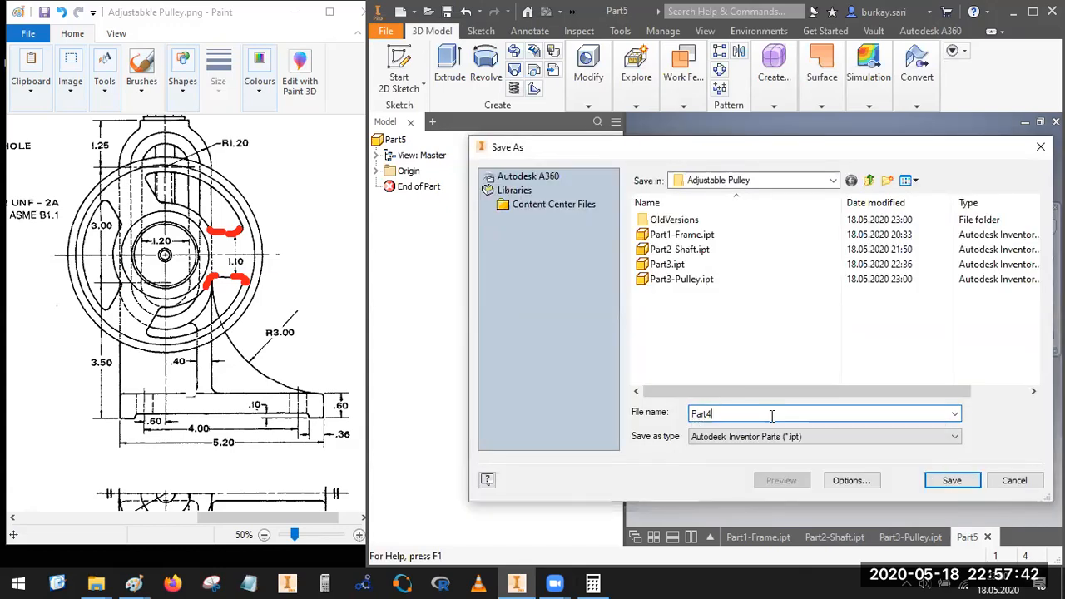
pyautogui.write('-Collar')
pyautogui.press('Return')
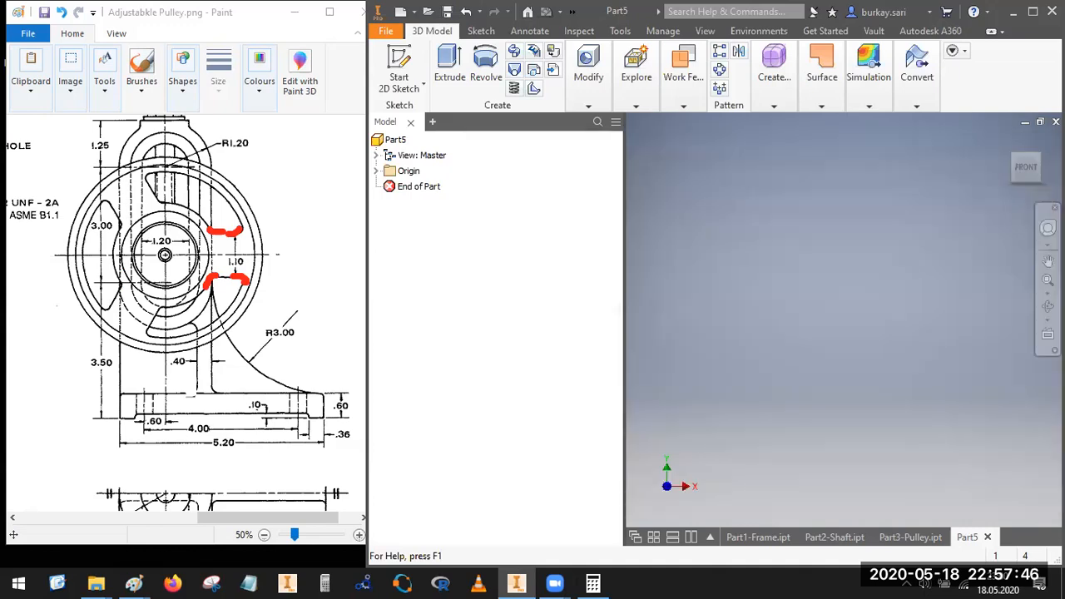
# Step: Examine the length, bore diameter and outer diameter of the collar (part 4) in the reference drawing's section view
pyautogui.click(169, 521)
pyautogui.moveTo(166, 520)
pyautogui.mouseDown()
pyautogui.moveTo(94, 513)
pyautogui.moveTo(106, 518)
pyautogui.mouseUp()
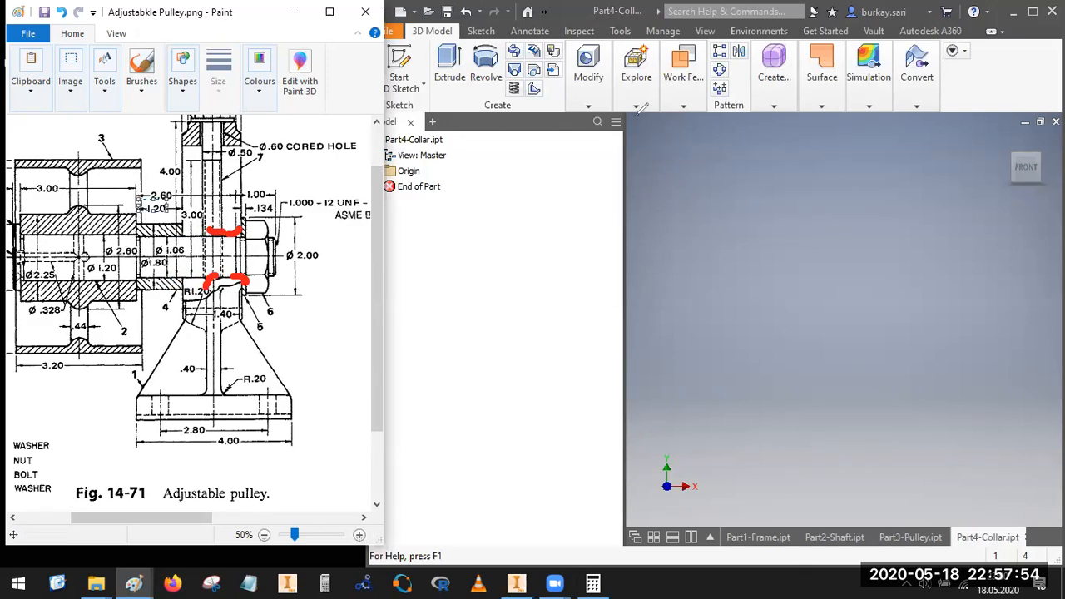
pyautogui.click(166, 204)
pyautogui.moveTo(169, 200)
pyautogui.mouseDown()
pyautogui.moveTo(133, 210)
pyautogui.moveTo(171, 213)
pyautogui.moveTo(164, 195)
pyautogui.mouseUp()
pyautogui.moveTo(179, 235)
pyautogui.mouseDown()
pyautogui.moveTo(158, 257)
pyautogui.moveTo(185, 237)
pyautogui.moveTo(176, 243)
pyautogui.mouseUp()
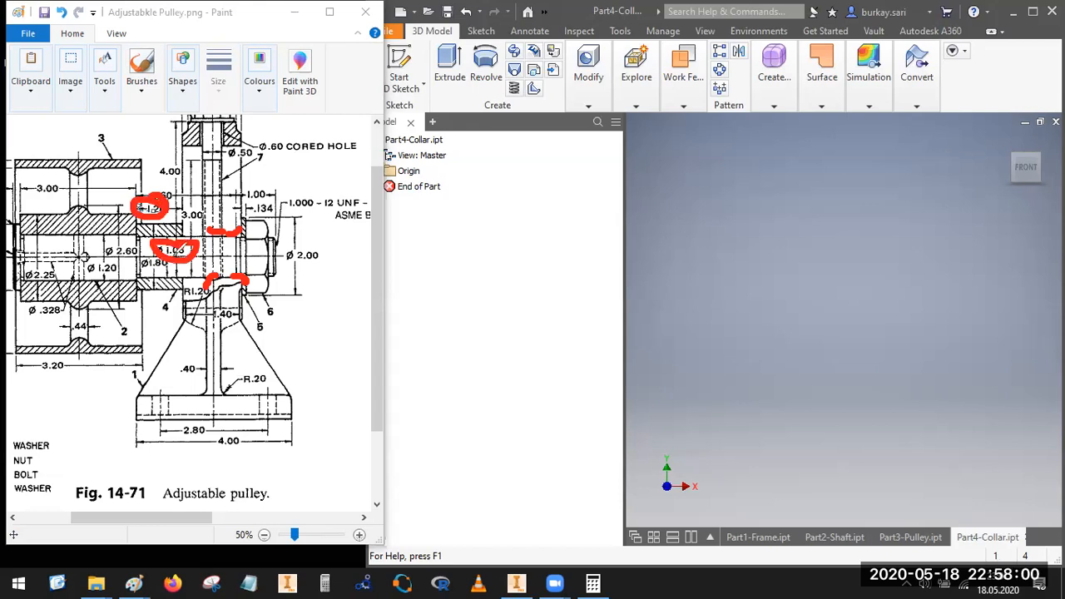
pyautogui.moveTo(162, 248)
pyautogui.mouseDown()
pyautogui.moveTo(140, 254)
pyautogui.moveTo(181, 271)
pyautogui.mouseUp()
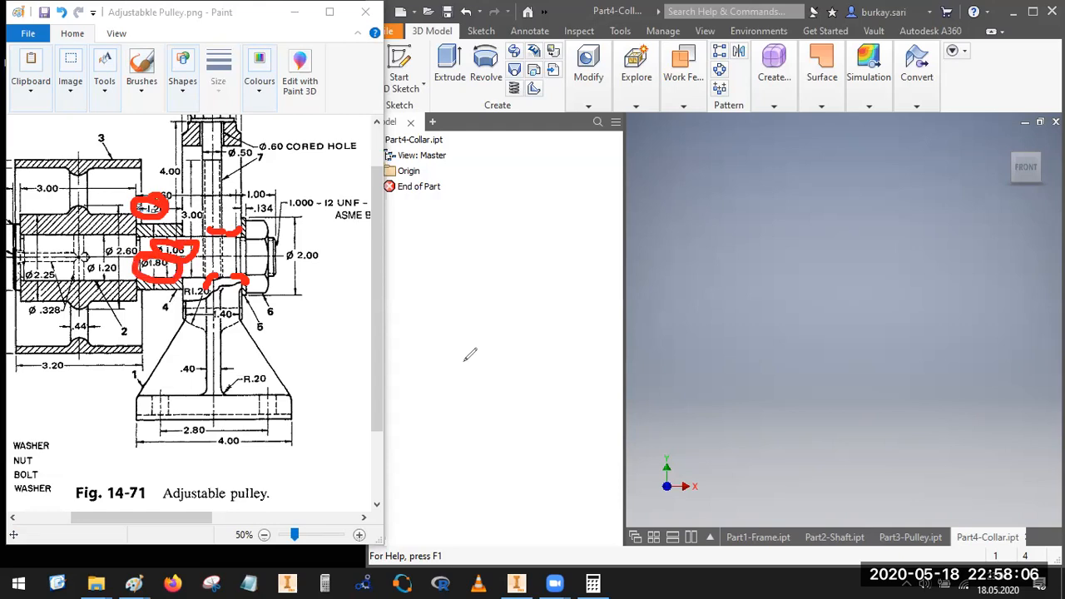
pyautogui.click(629, 125)
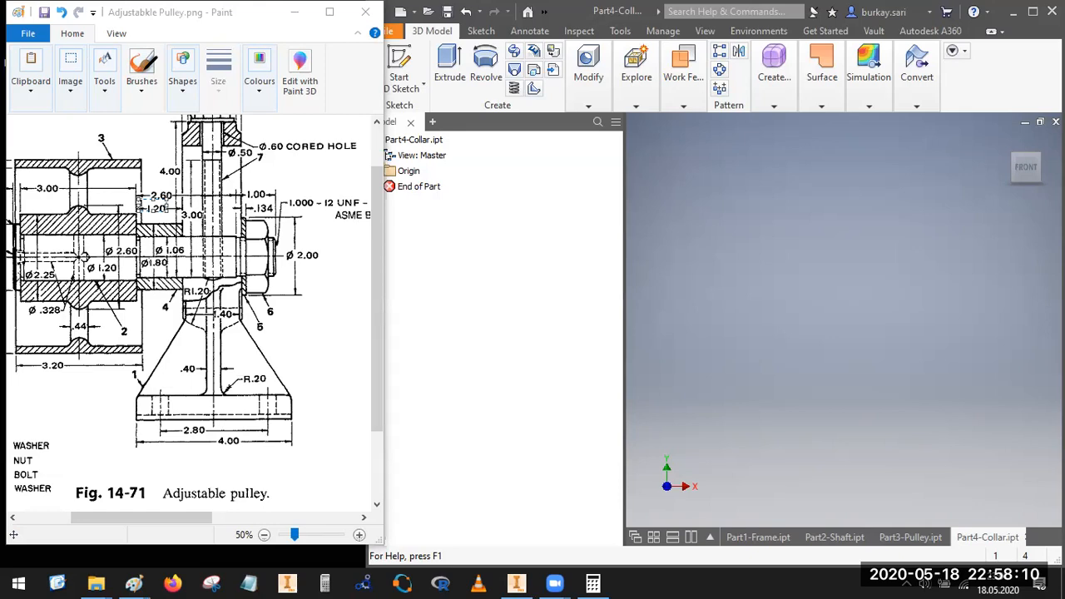
pyautogui.click(136, 174)
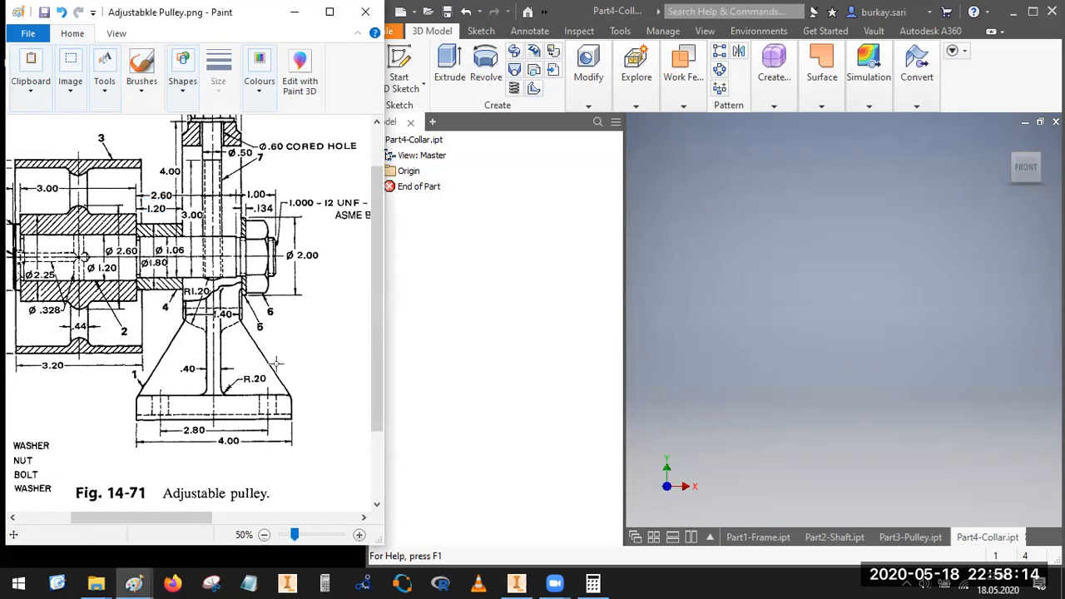
pyautogui.moveTo(140, 208); pyautogui.dragTo(172, 193)
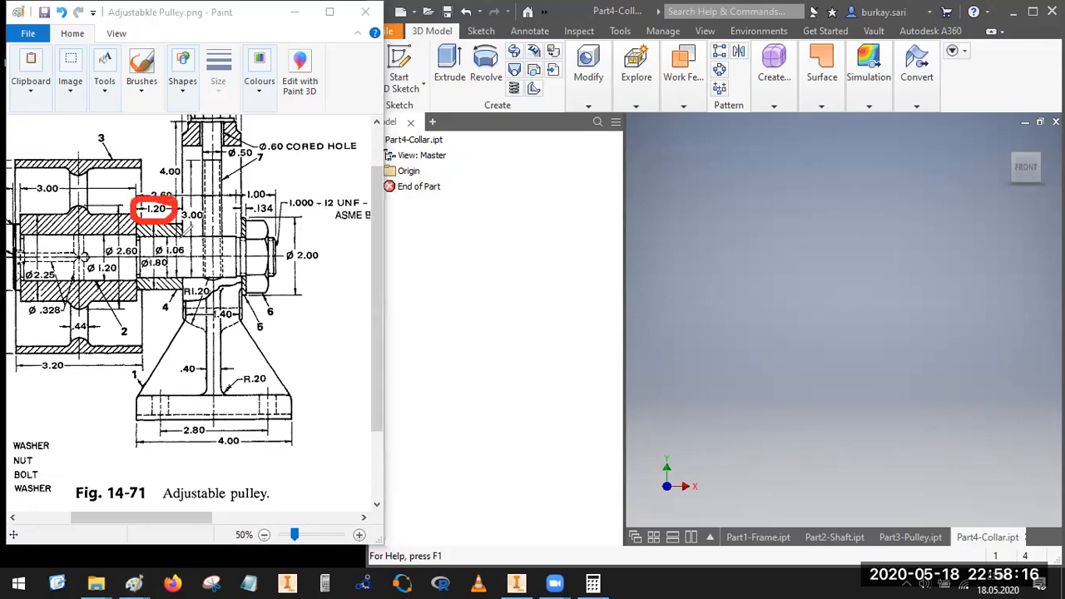
pyautogui.moveTo(173, 241)
pyautogui.mouseDown()
pyautogui.moveTo(188, 258)
pyautogui.moveTo(158, 251)
pyautogui.moveTo(171, 254)
pyautogui.mouseUp()
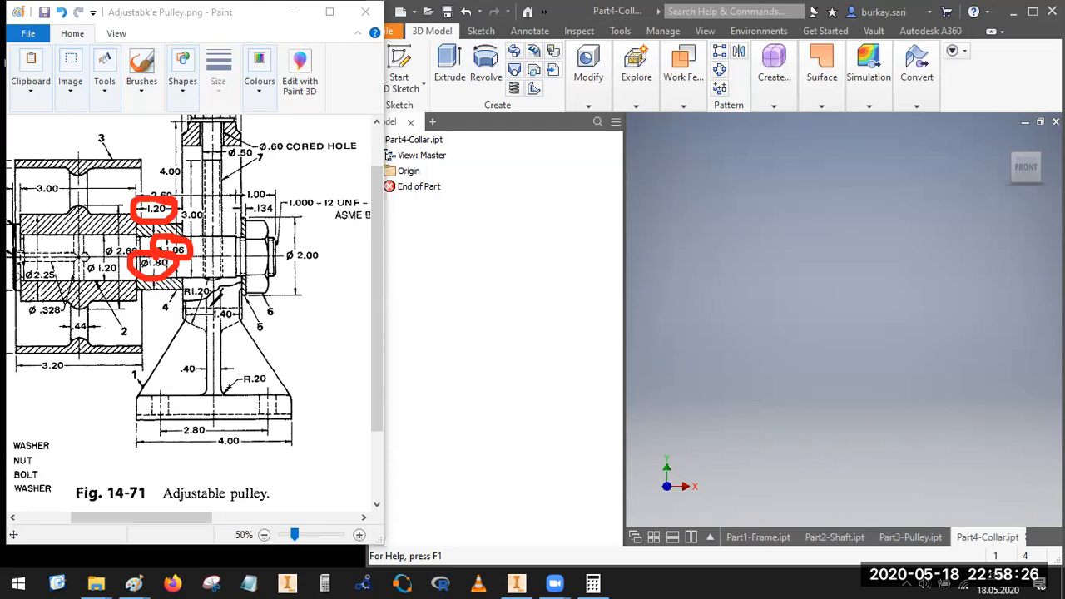
pyautogui.click(720, 218)
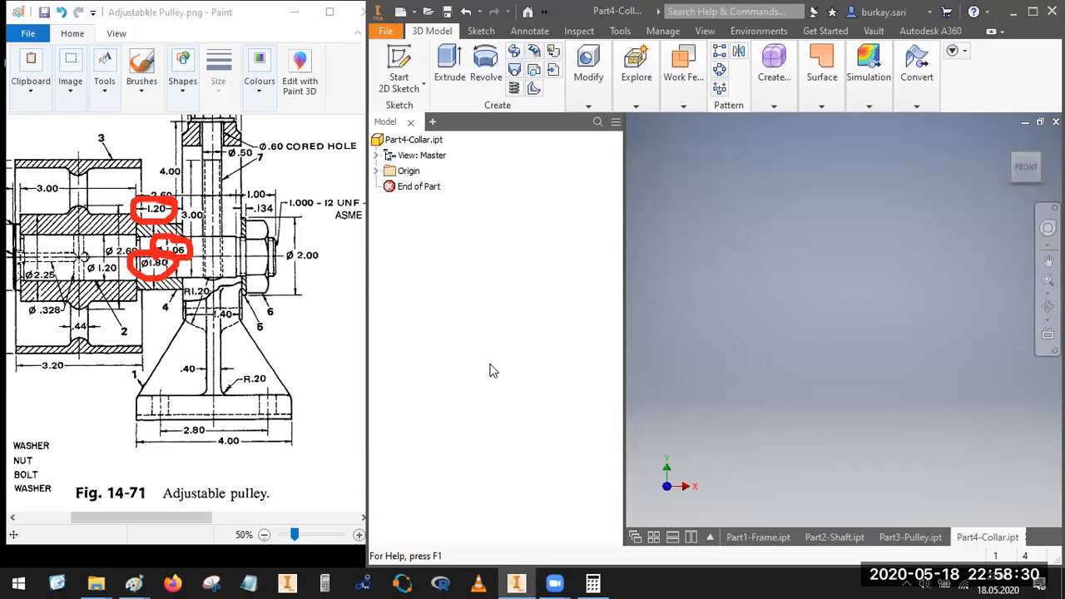
pyautogui.click(423, 65)
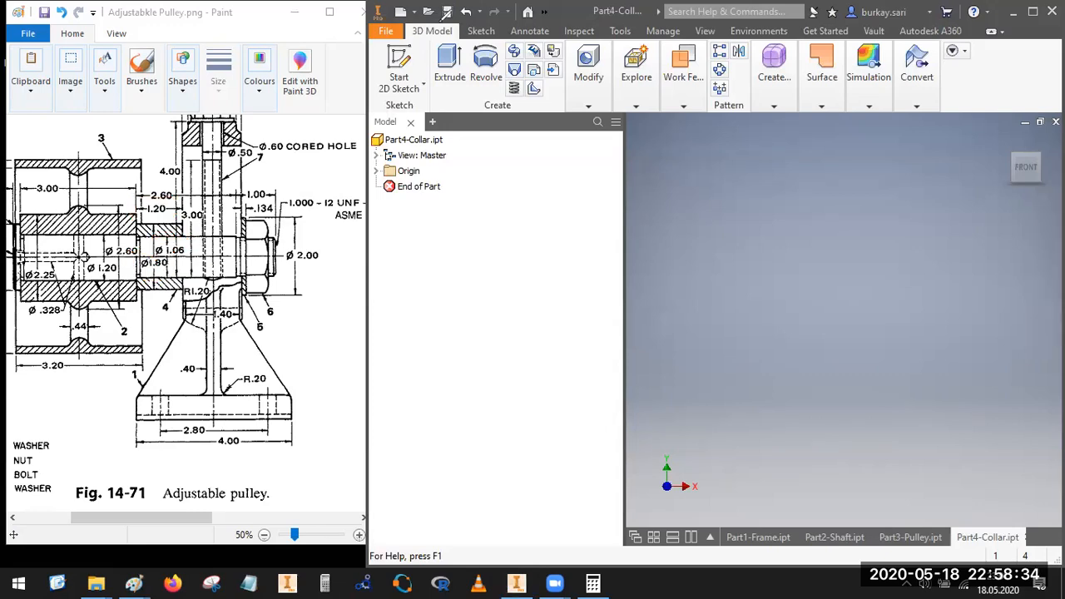
# Step: Sketch two concentric circles centred on the origin on the XY plane, the outer one about 0.35 in in diameter
pyautogui.click(881, 223)
pyautogui.press('s')
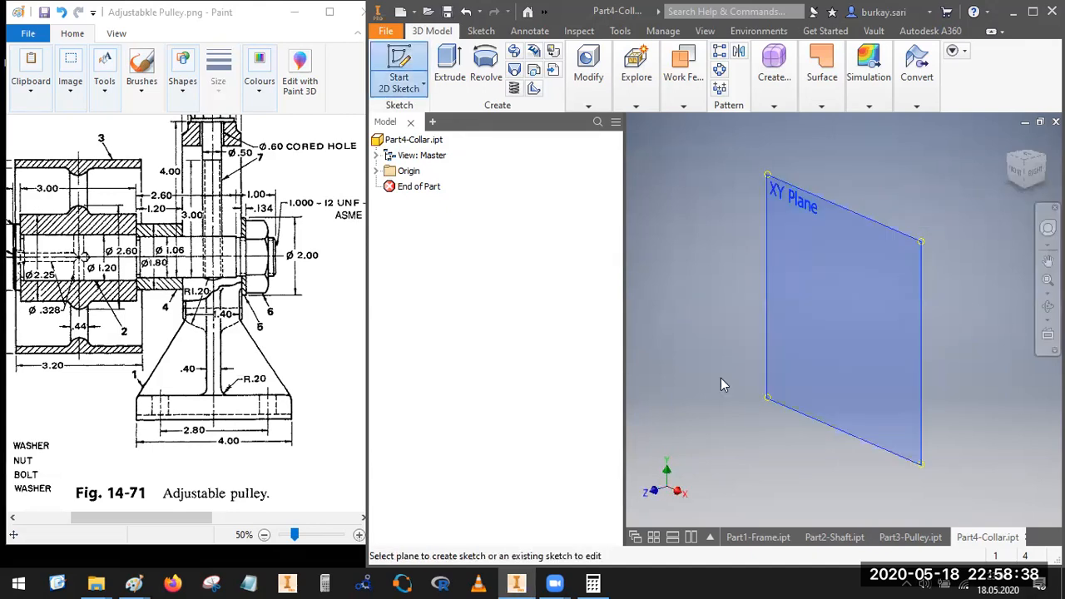
pyautogui.click(783, 366)
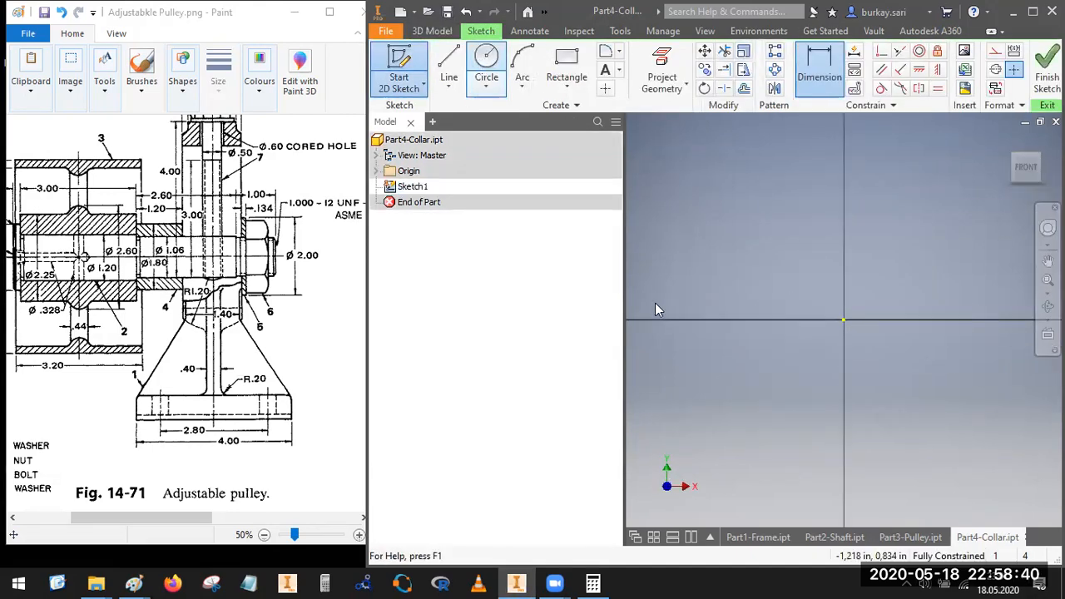
pyautogui.press('c')
pyautogui.click(844, 319)
pyautogui.click(814, 363)
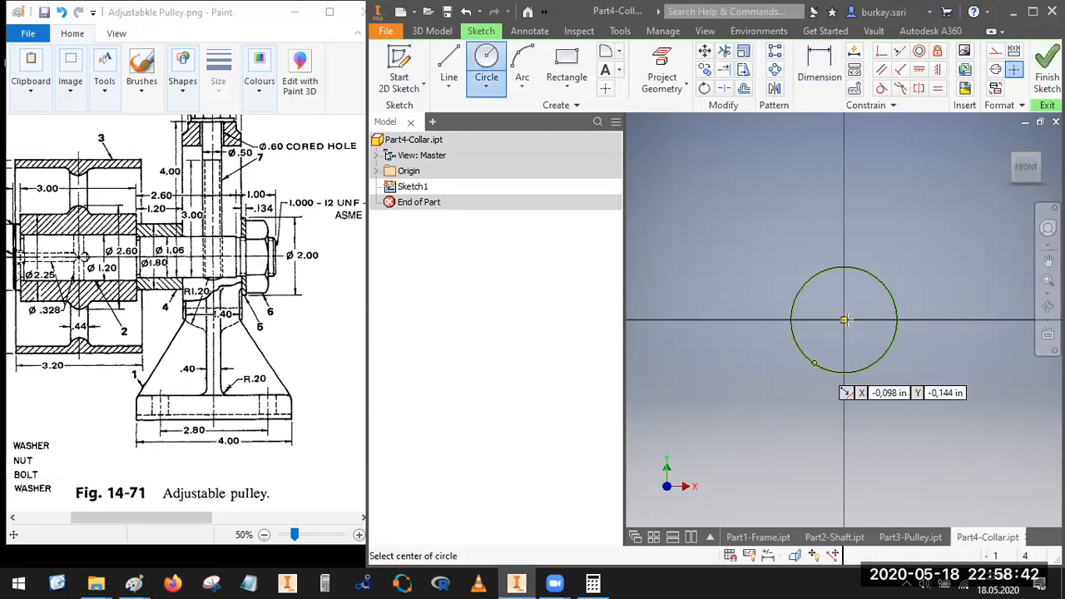
pyautogui.click(844, 320)
pyautogui.click(868, 323)
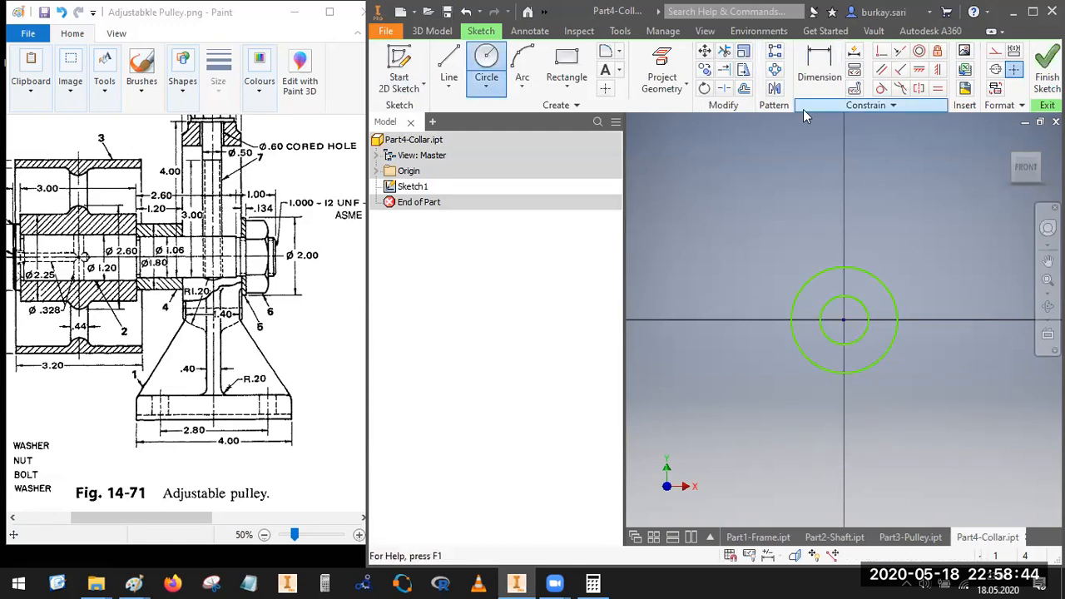
# Step: Dimension the outer circle with a diameter of 1.8 in
pyautogui.click(820, 75)
pyautogui.click(806, 282)
pyautogui.click(728, 265)
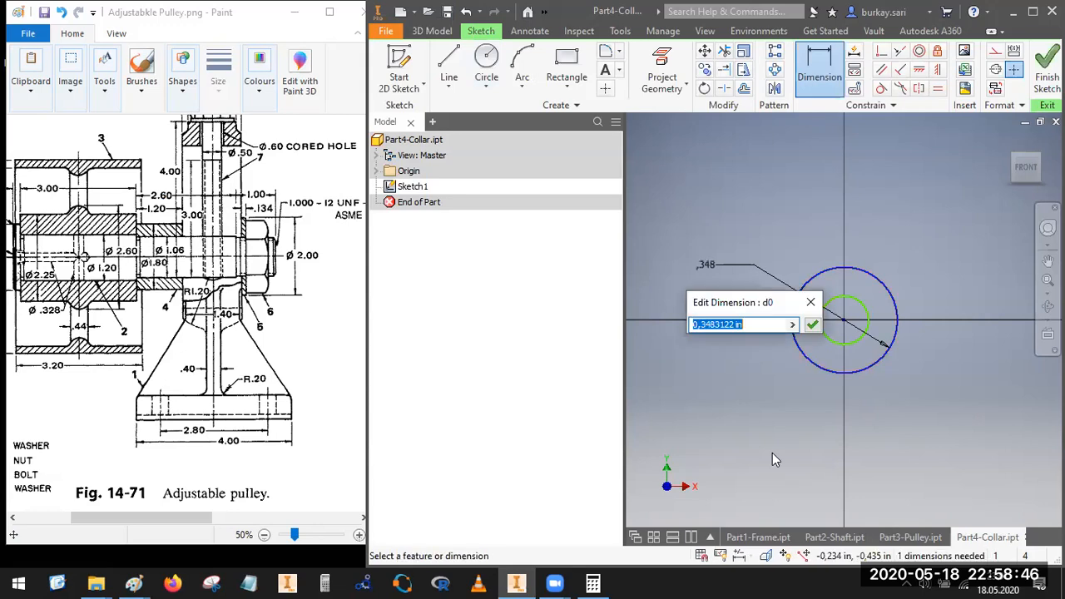
pyautogui.write('1.8')
pyautogui.press('Return')
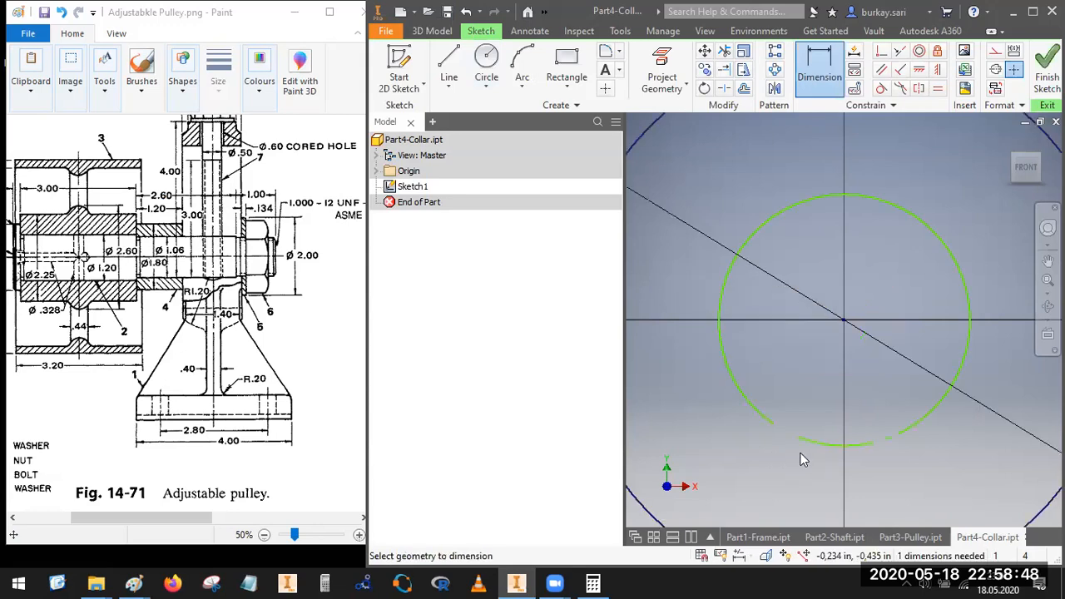
# Step: Dimension the collar's inner circle with a diameter of 1.06 in and finish the sketch
pyautogui.click(802, 439)
pyautogui.click(728, 453)
pyautogui.write('1')
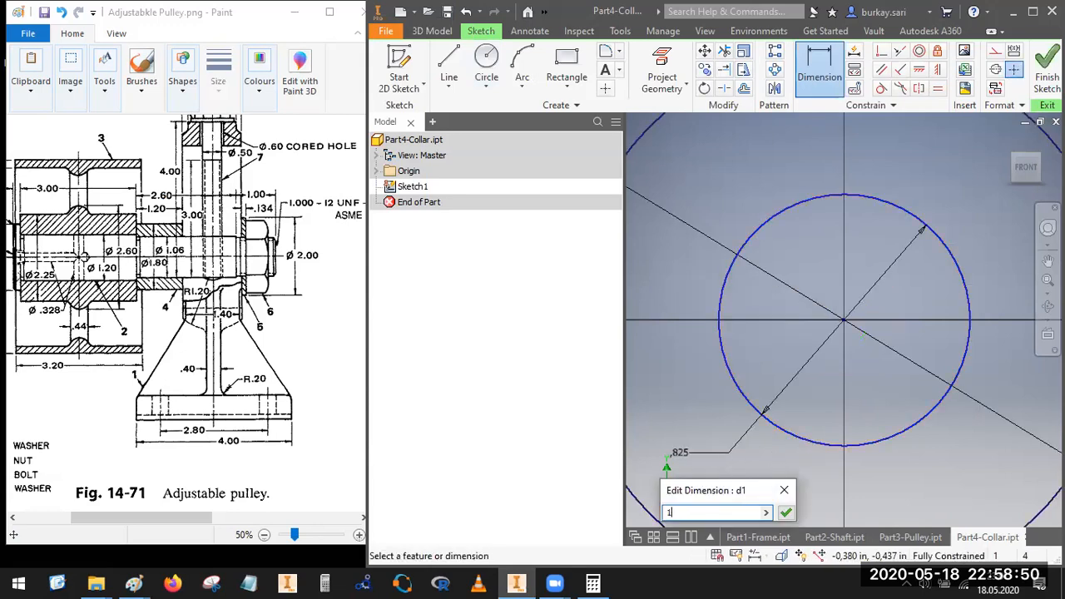
pyautogui.write('.06')
pyautogui.press('Return')
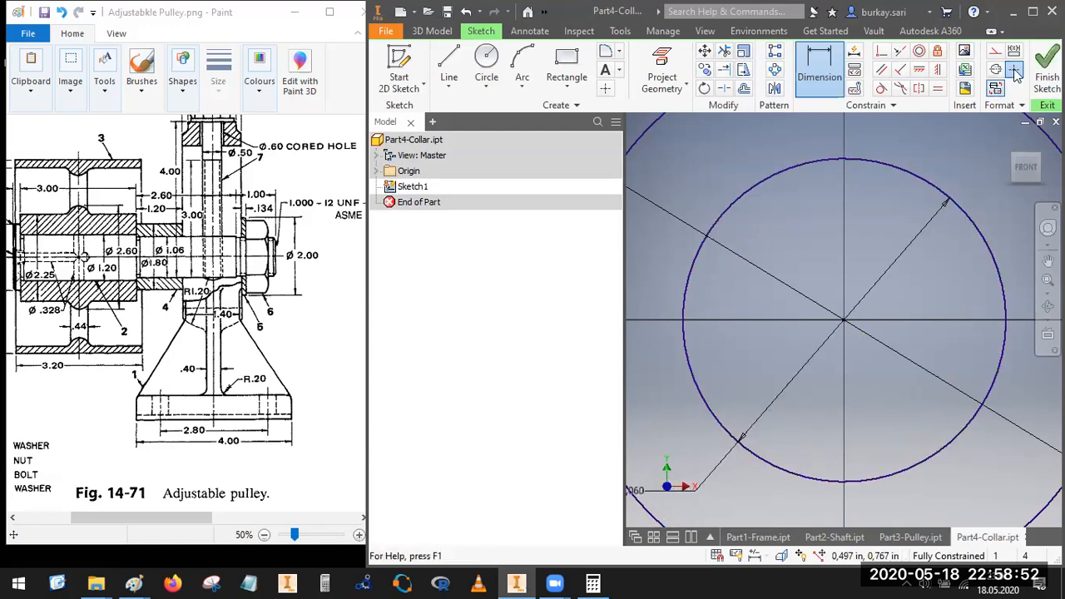
pyautogui.click(1036, 83)
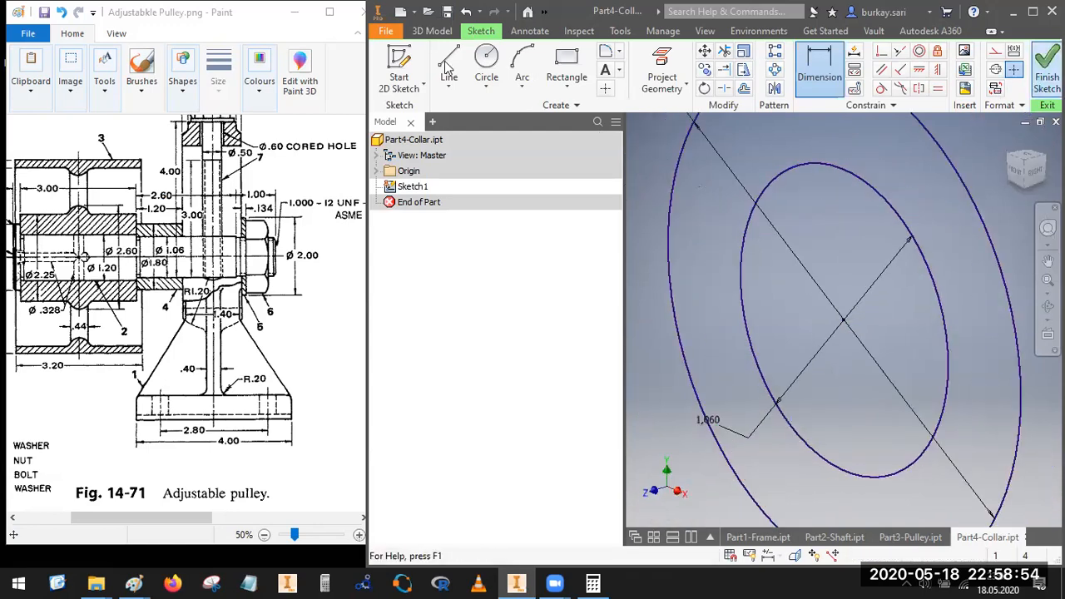
# Step: Extrude the ring between the two circles 1.2 in symmetrically about the sketch plane as a new solid
pyautogui.press('e')
pyautogui.click(904, 282)
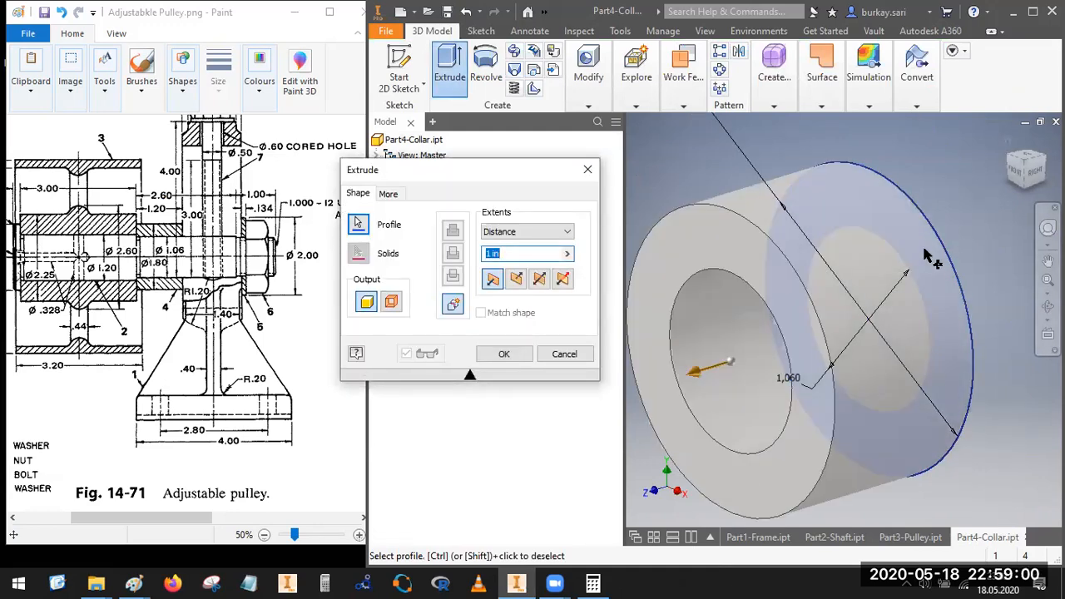
pyautogui.click(539, 280)
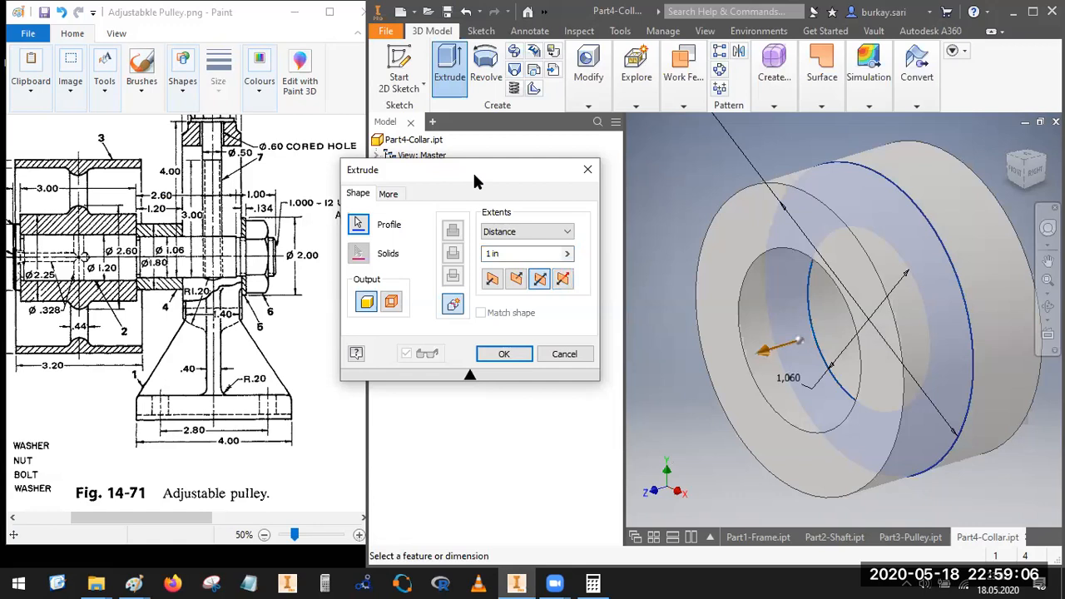
pyautogui.moveTo(474, 175); pyautogui.dragTo(185, 158)
pyautogui.click(376, 170)
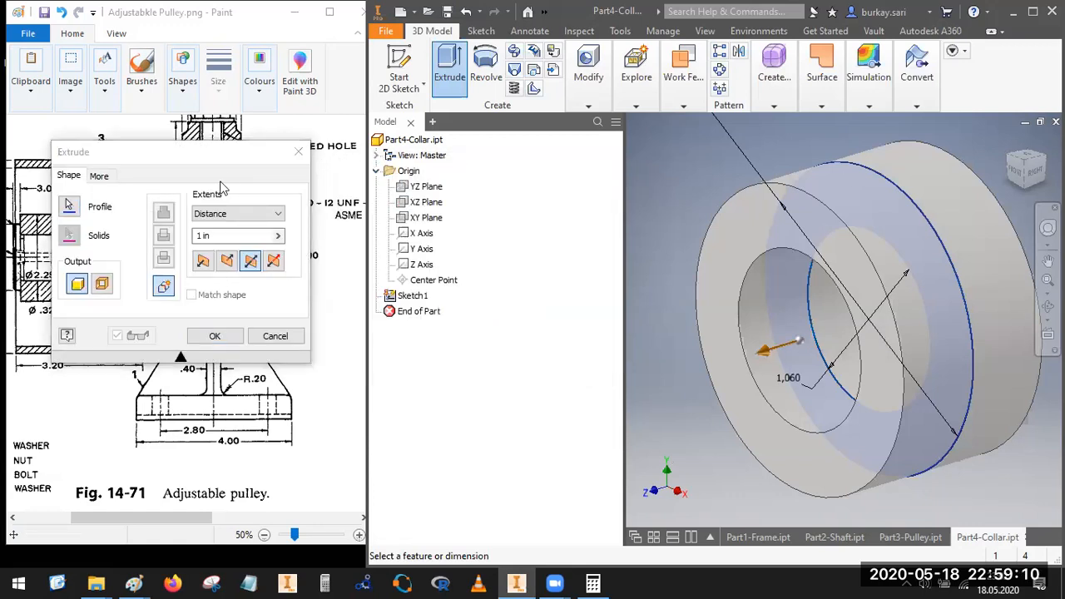
pyautogui.moveTo(236, 154)
pyautogui.mouseDown()
pyautogui.moveTo(310, 169)
pyautogui.moveTo(324, 183)
pyautogui.moveTo(448, 175)
pyautogui.moveTo(457, 207)
pyautogui.moveTo(526, 171)
pyautogui.mouseUp()
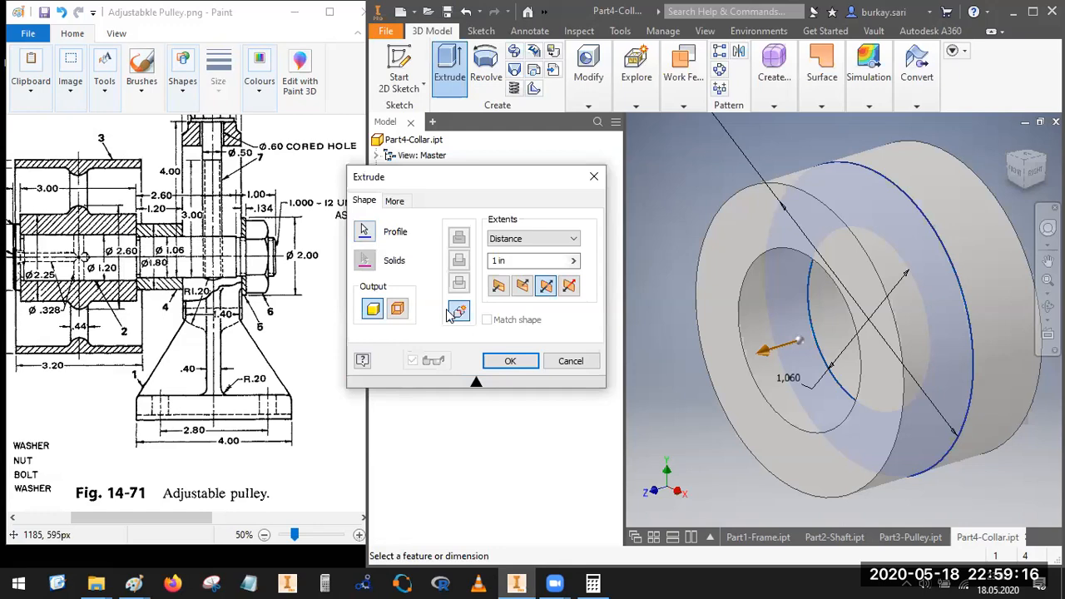
pyautogui.moveTo(147, 201)
pyautogui.mouseDown()
pyautogui.moveTo(140, 208)
pyautogui.moveTo(168, 190)
pyautogui.moveTo(176, 200)
pyautogui.mouseUp()
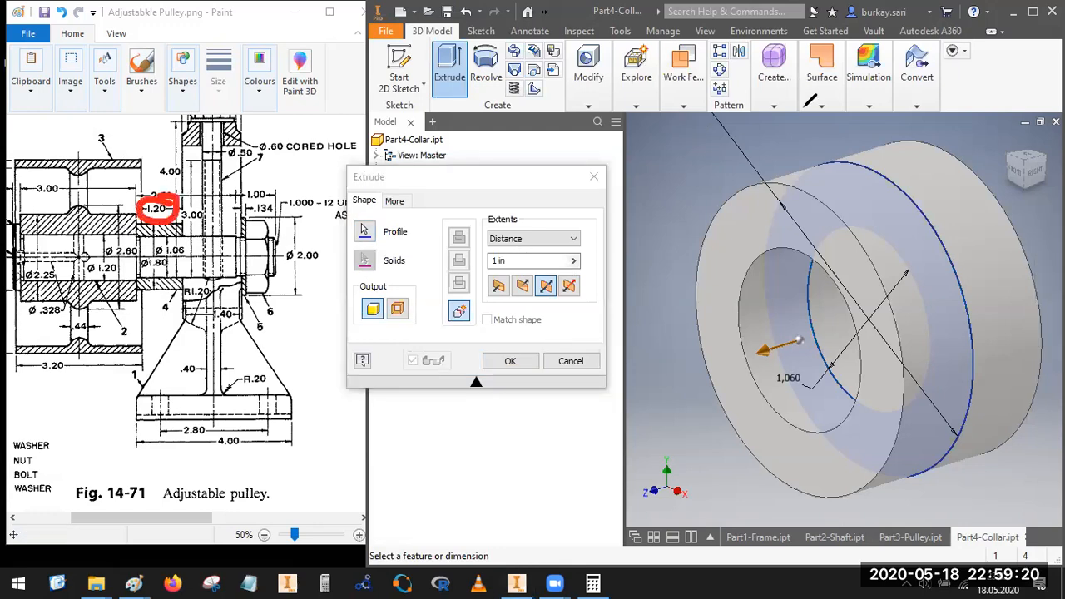
pyautogui.moveTo(519, 263); pyautogui.dragTo(440, 261)
pyautogui.write('1,')
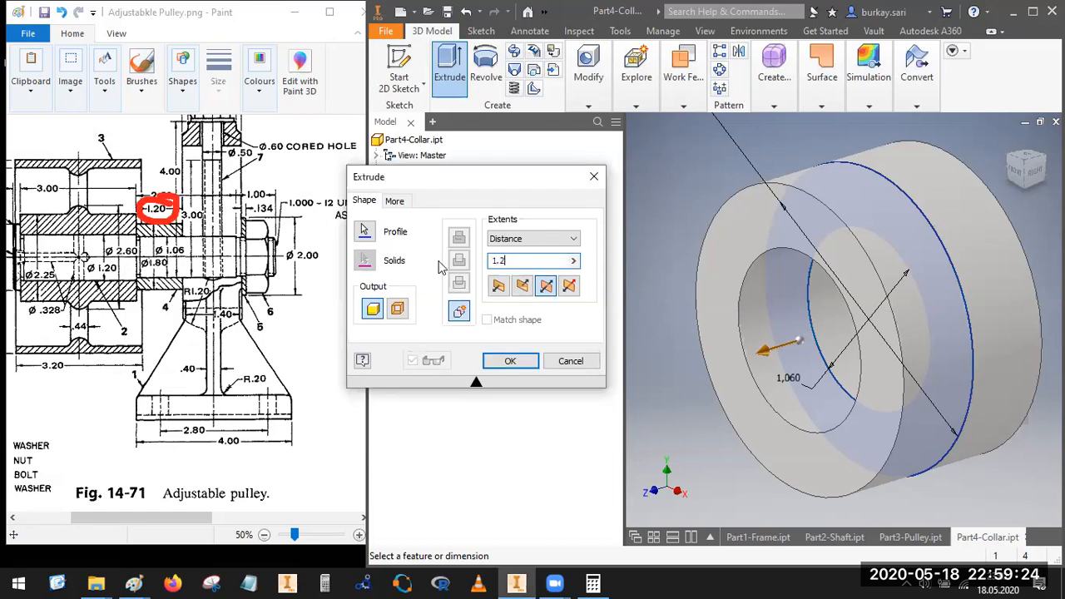
pyautogui.write('2')
pyautogui.press('Return')
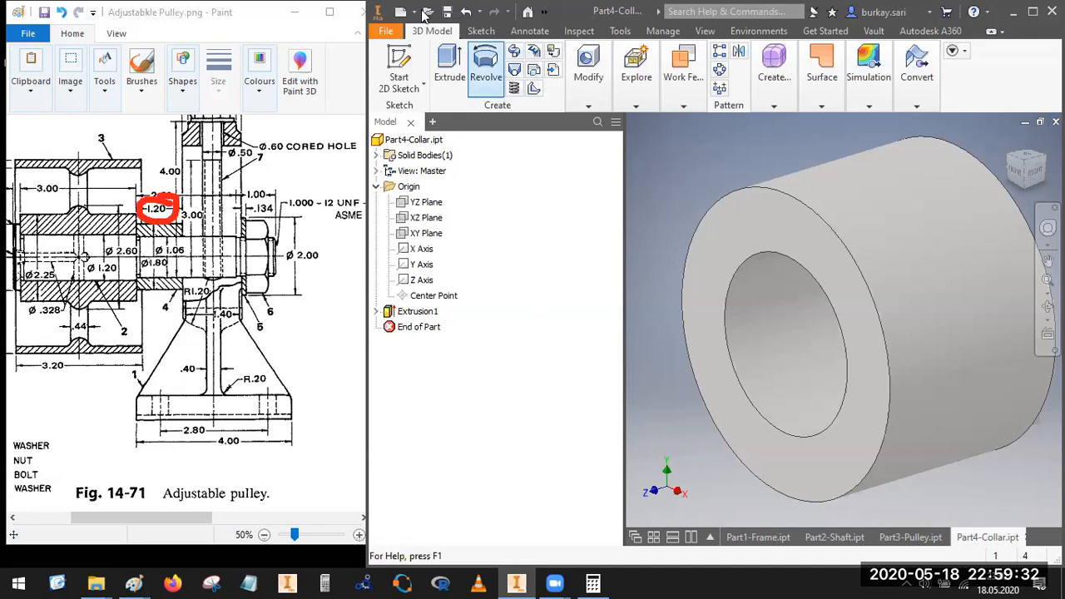
# Step: Create a new assembly from the English Standard (in).iam template, accepting the style conflict notice
pyautogui.hotkey('ctrl', 'n')
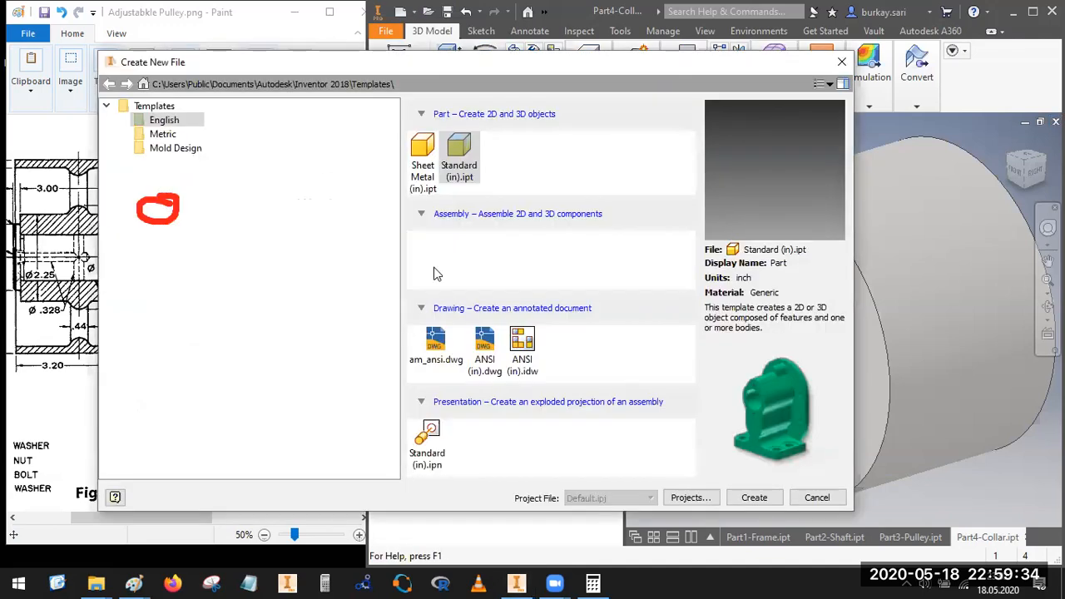
pyautogui.click(465, 250)
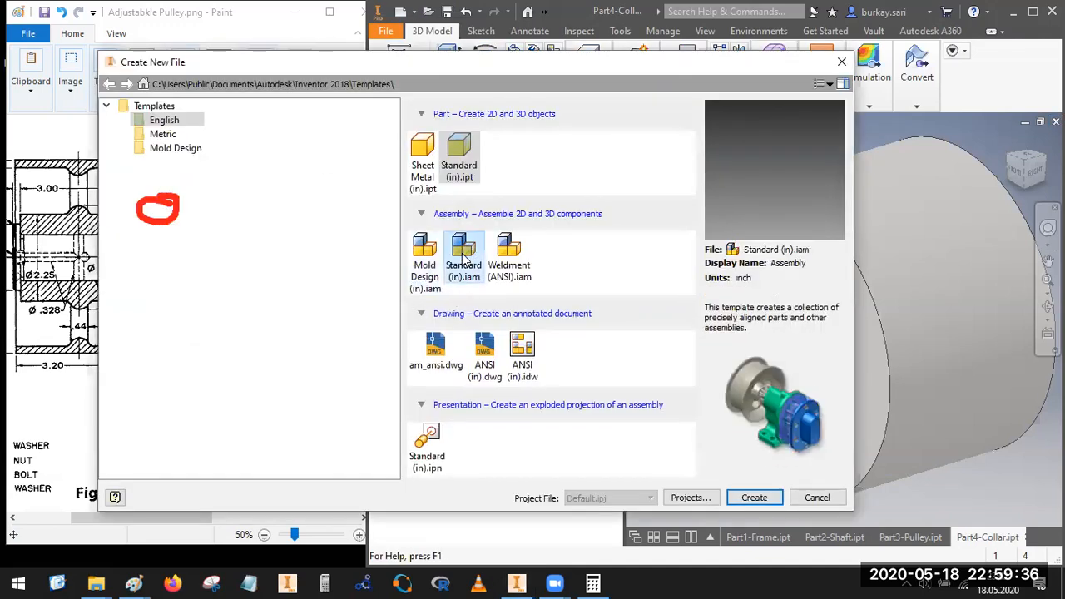
pyautogui.doubleClick(464, 259)
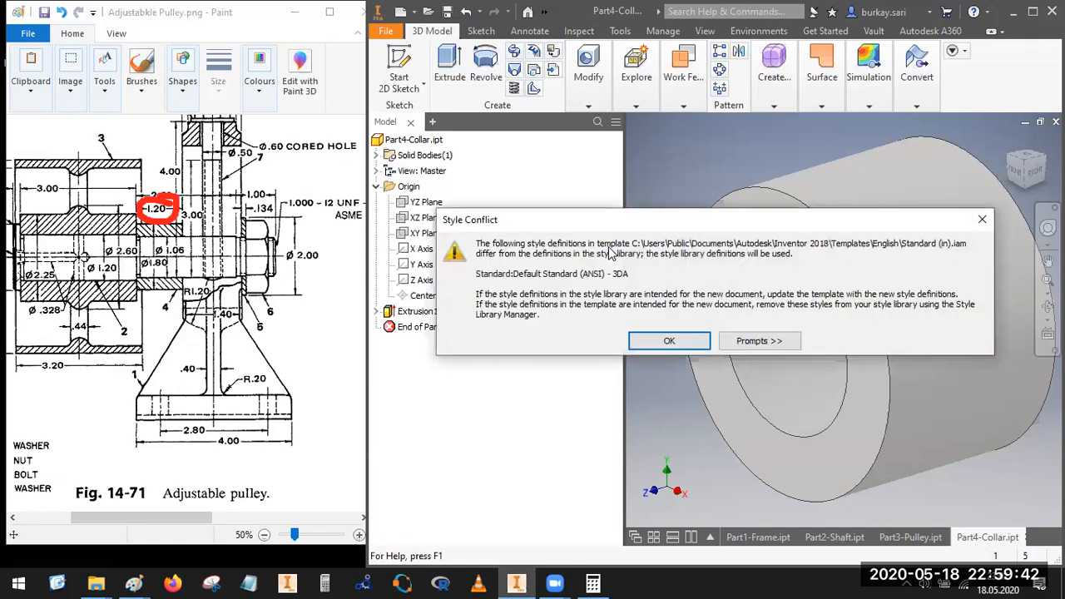
pyautogui.click(669, 341)
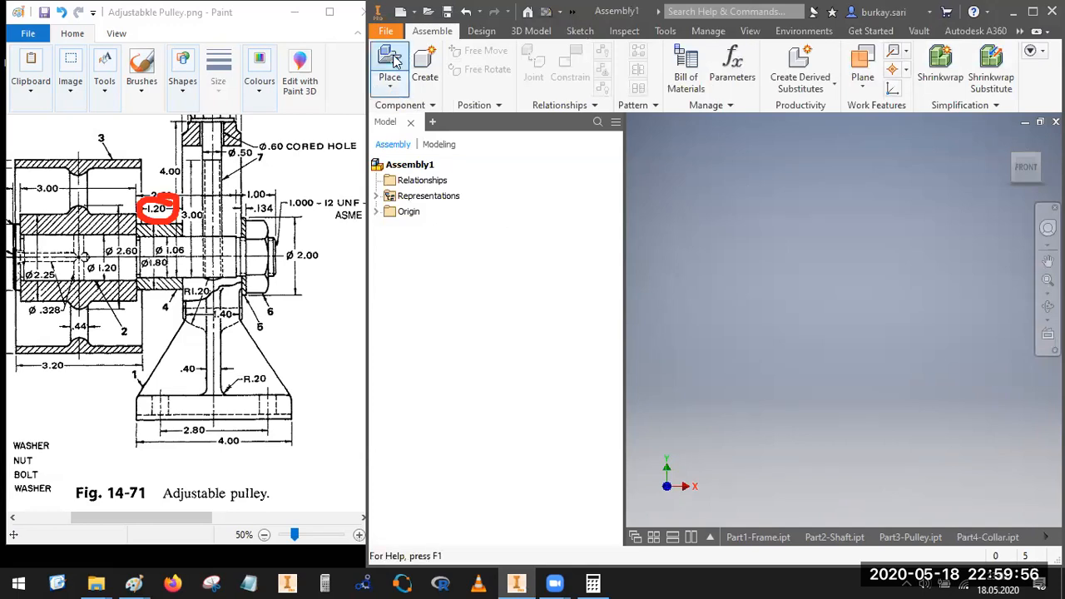
# Step: Place one instance each of Part1-Frame, Part2-Shaft, Part3-Pulley and Part4-Collar from the Adjustable Pulley folder into the assembly
pyautogui.click(390, 83)
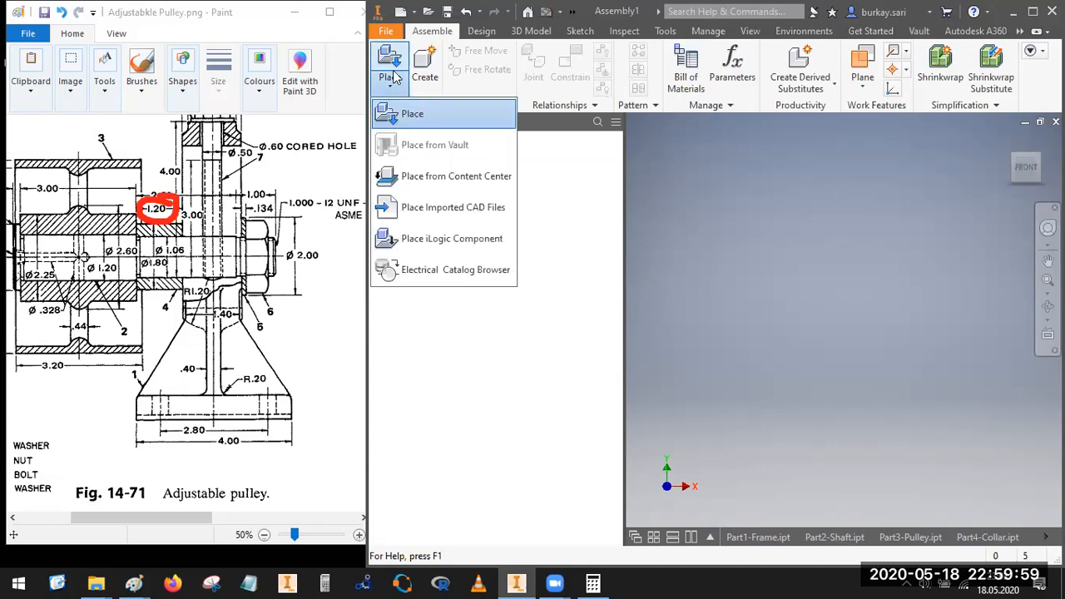
pyautogui.click(402, 115)
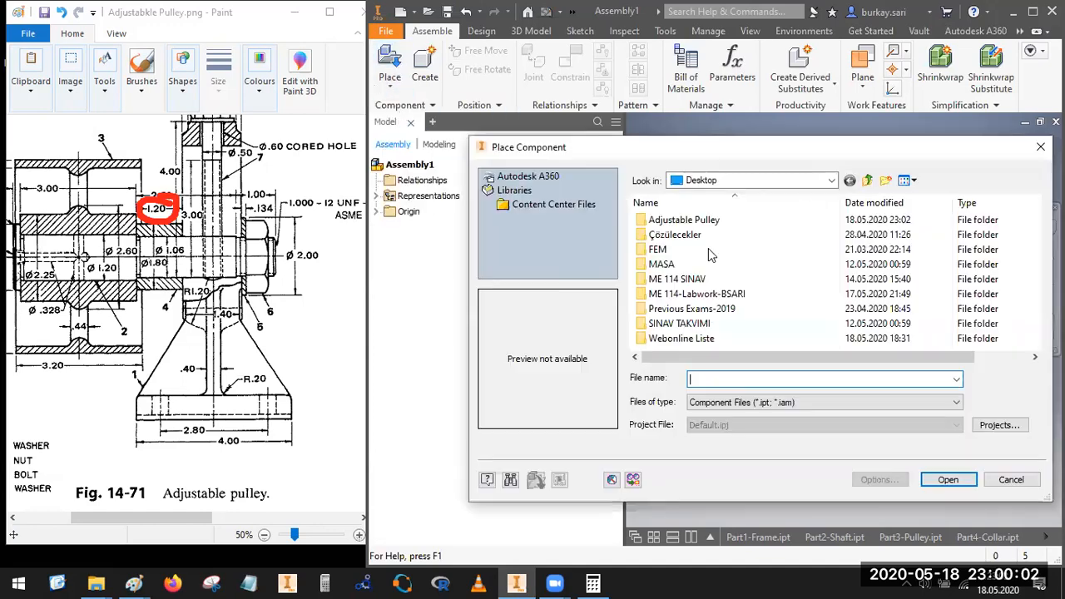
pyautogui.doubleClick(684, 220)
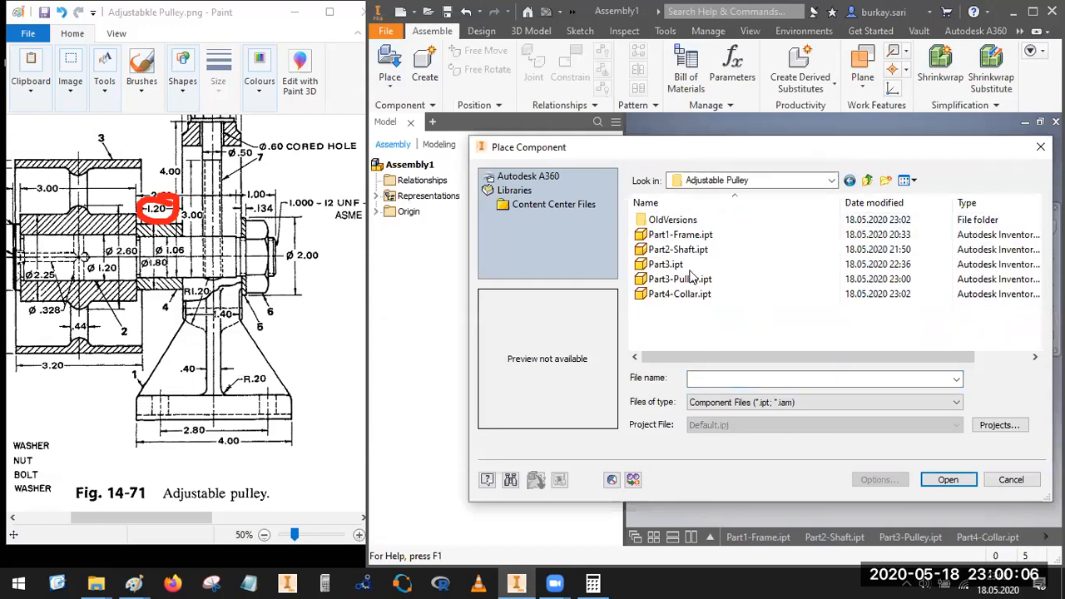
pyautogui.click(691, 237)
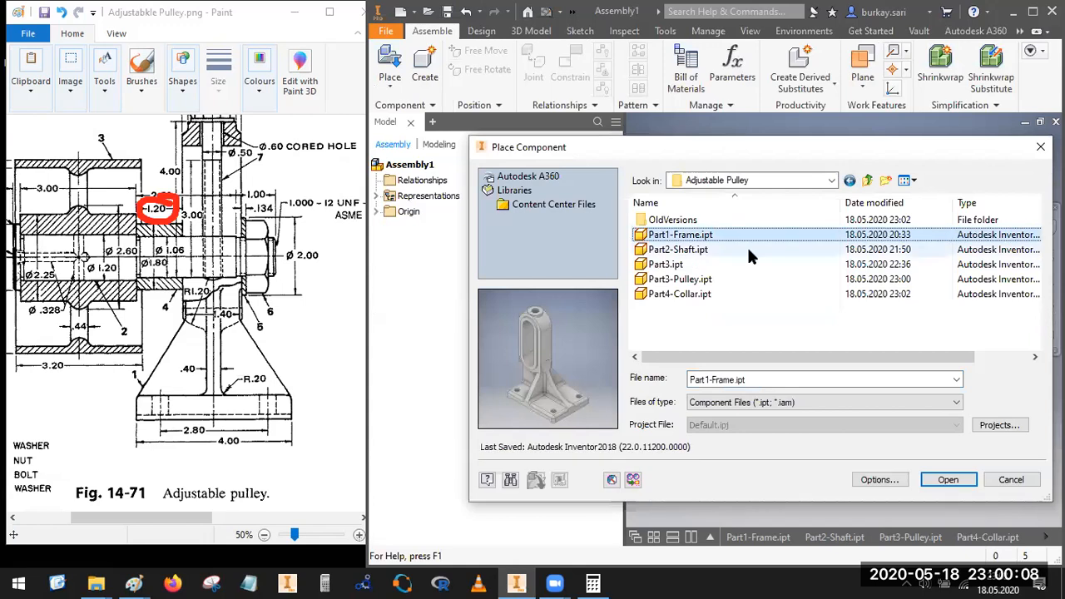
pyautogui.keyDown('ctrl'); pyautogui.click(678, 250); pyautogui.keyUp('ctrl')
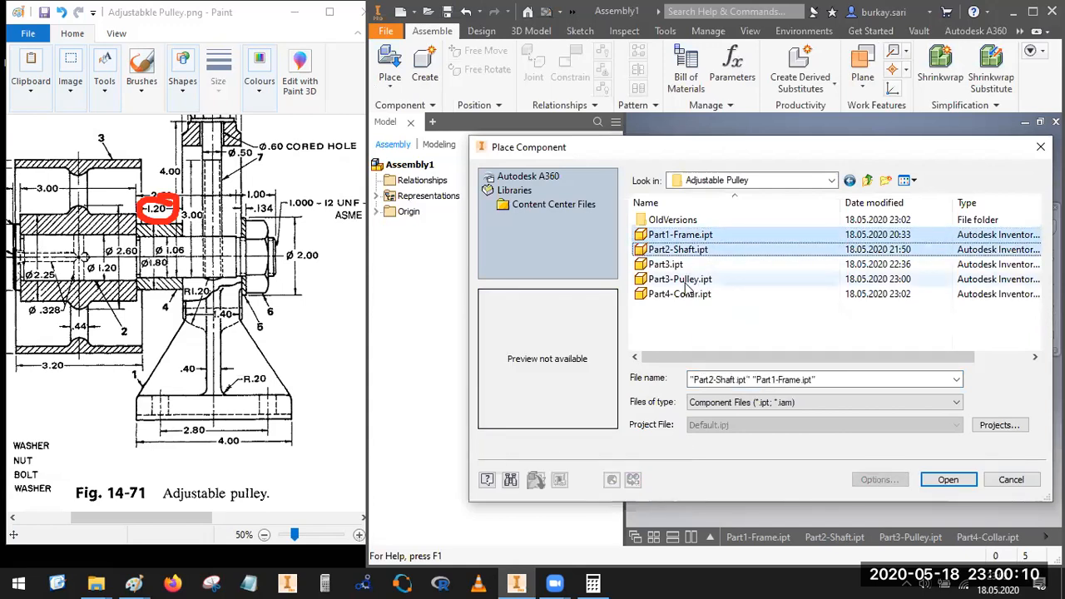
pyautogui.keyDown('ctrl'); pyautogui.click(685, 280); pyautogui.keyUp('ctrl')
pyautogui.keyDown('ctrl'); pyautogui.click(684, 292); pyautogui.keyUp('ctrl')
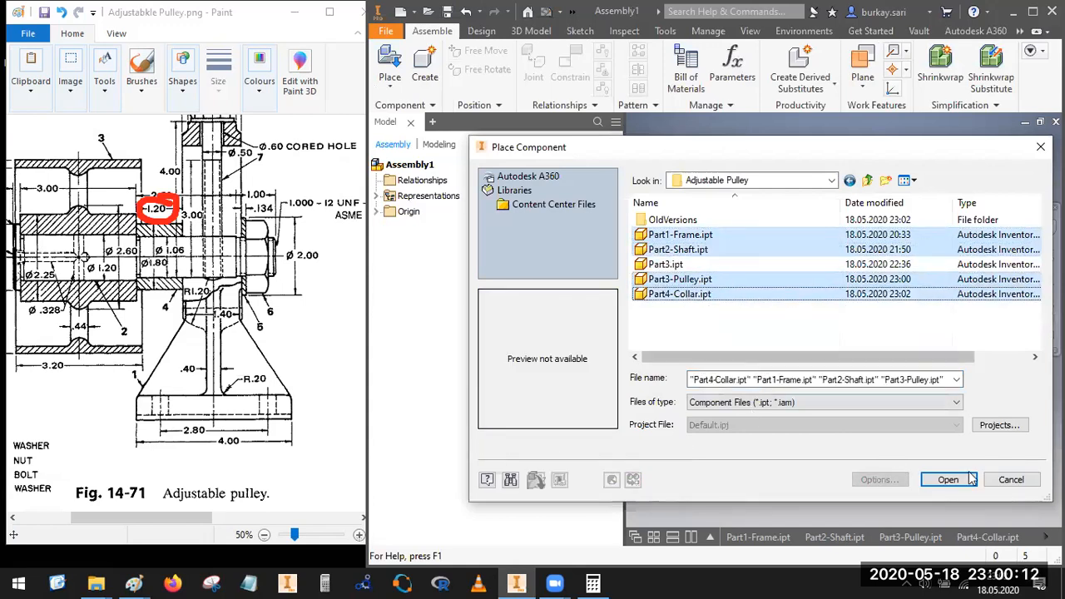
pyautogui.press('Return')
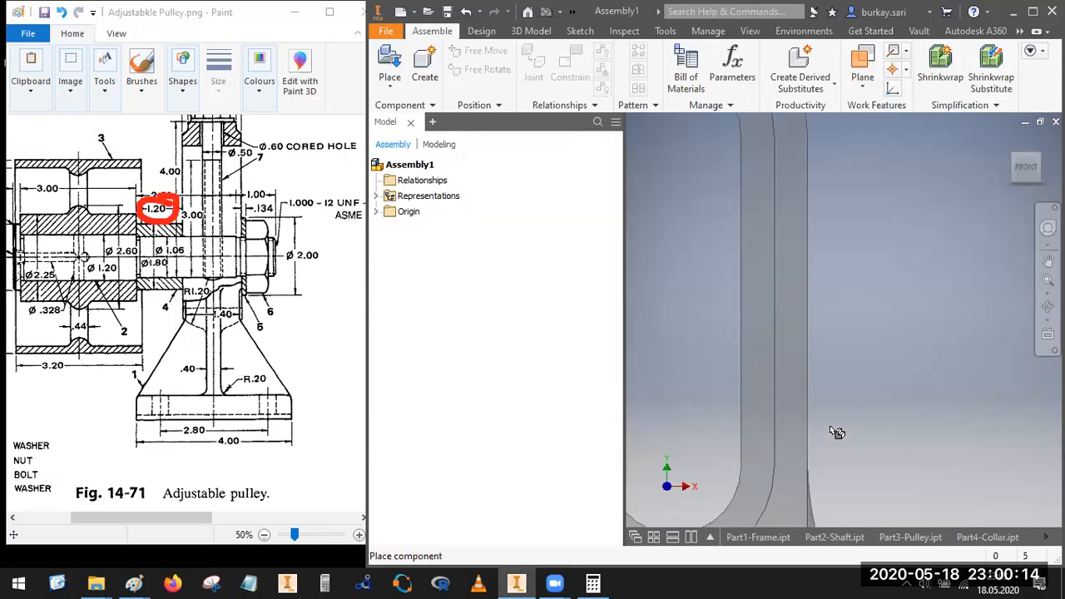
pyautogui.click(849, 351)
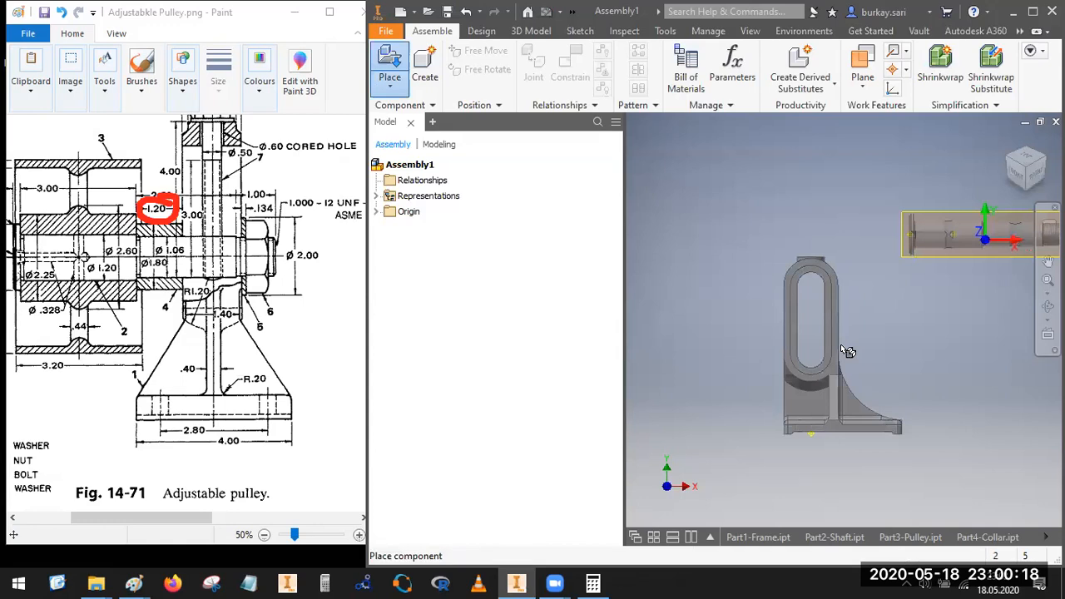
pyautogui.press('Escape')
# Step: Set the assembly's visual style to Shaded with Edges
pyautogui.scroll(-4, 871, 295)
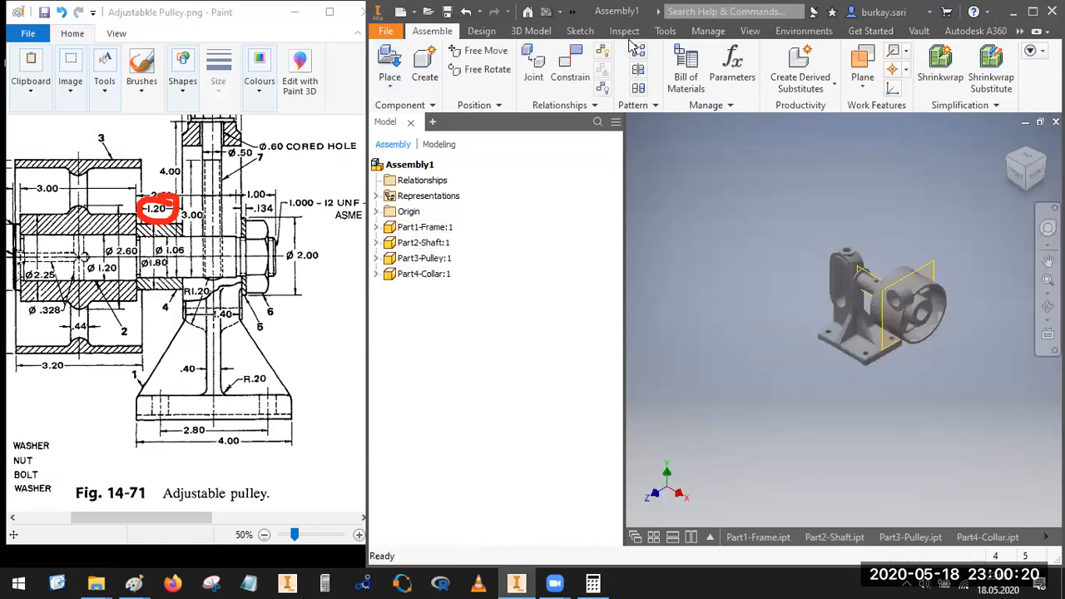
pyautogui.click(753, 32)
pyautogui.click(476, 83)
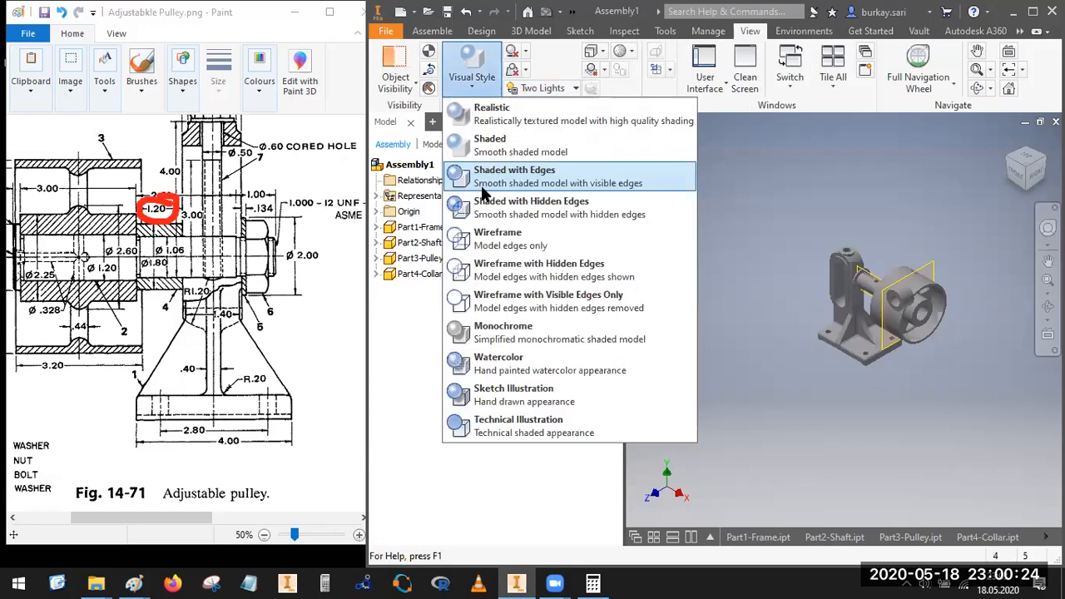
pyautogui.click(747, 317)
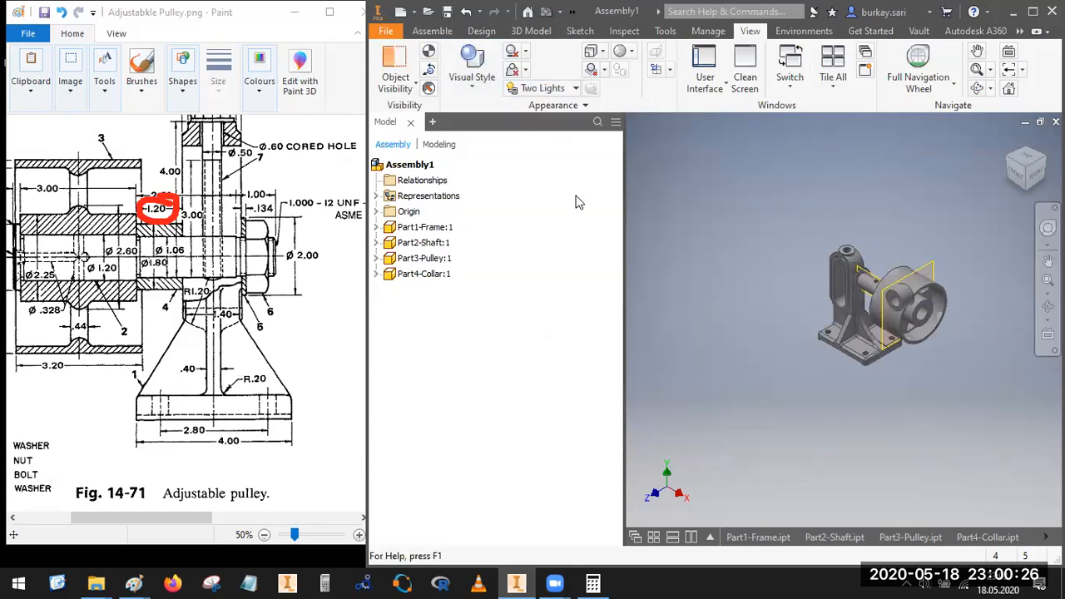
# Step: Save the assembly as Adjustable Pulley in the Adjustable Pulley folder
pyautogui.click(454, 18)
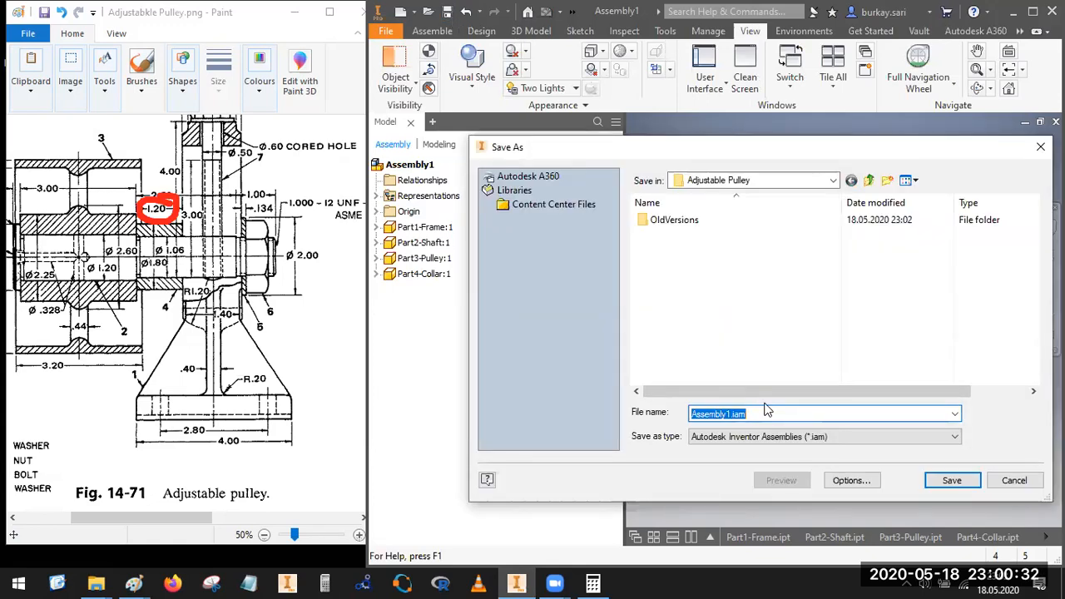
pyautogui.write('Adjustable Pulley')
pyautogui.press('Return')
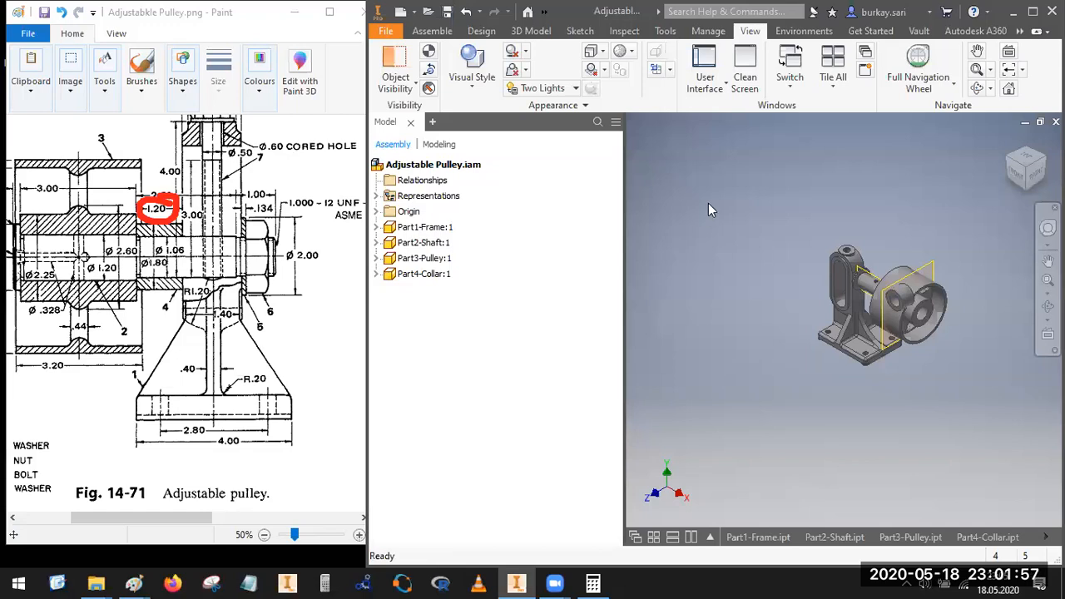
# Step: Ground the Part1-Frame component so it stays fixed in the assembly
pyautogui.click(425, 227)
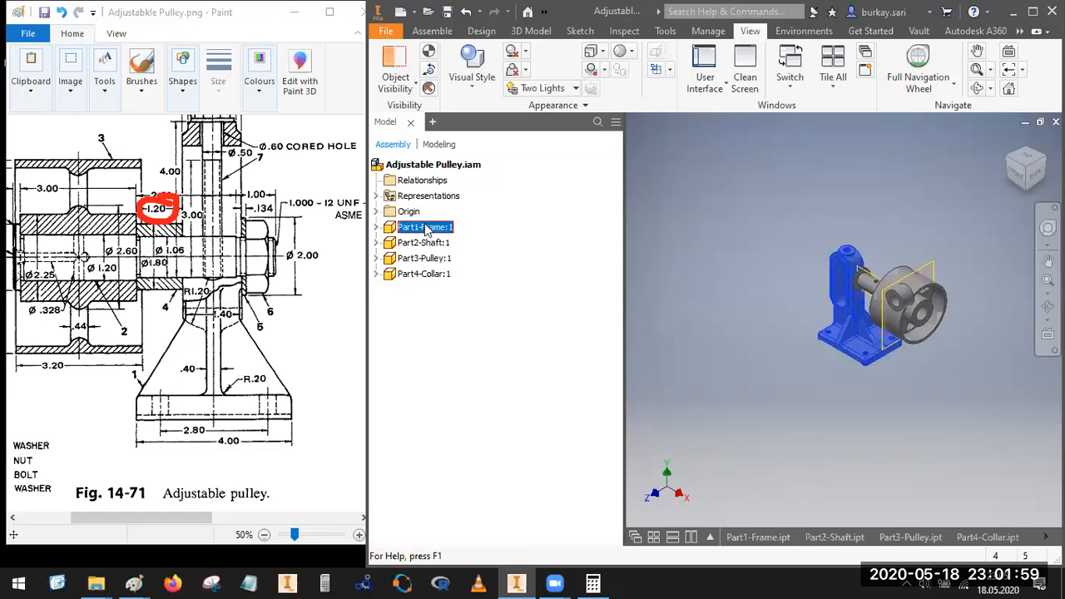
pyautogui.rightClick(428, 231)
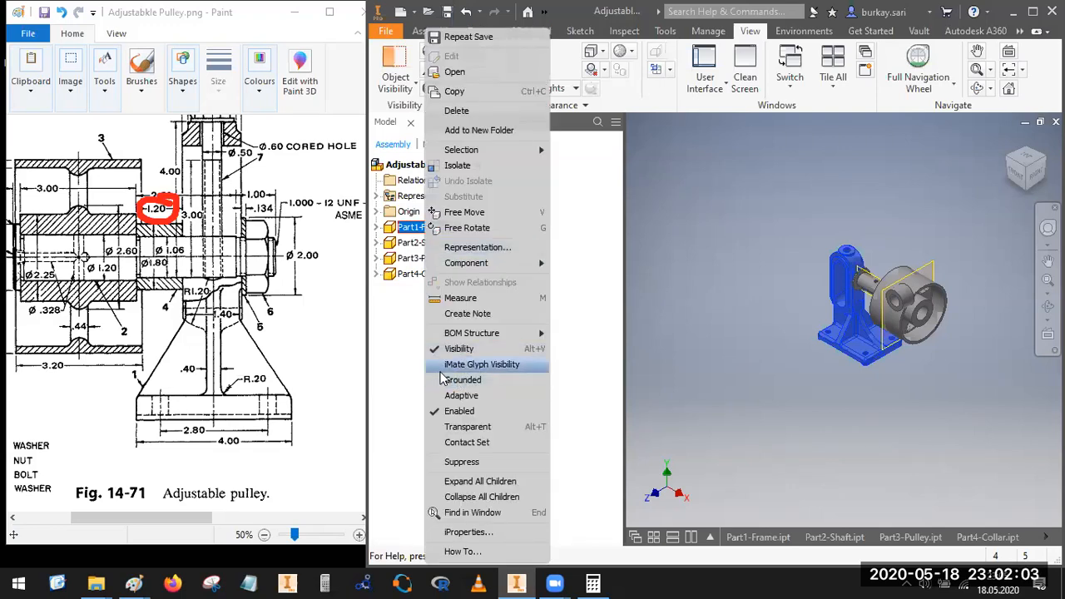
pyautogui.click(465, 380)
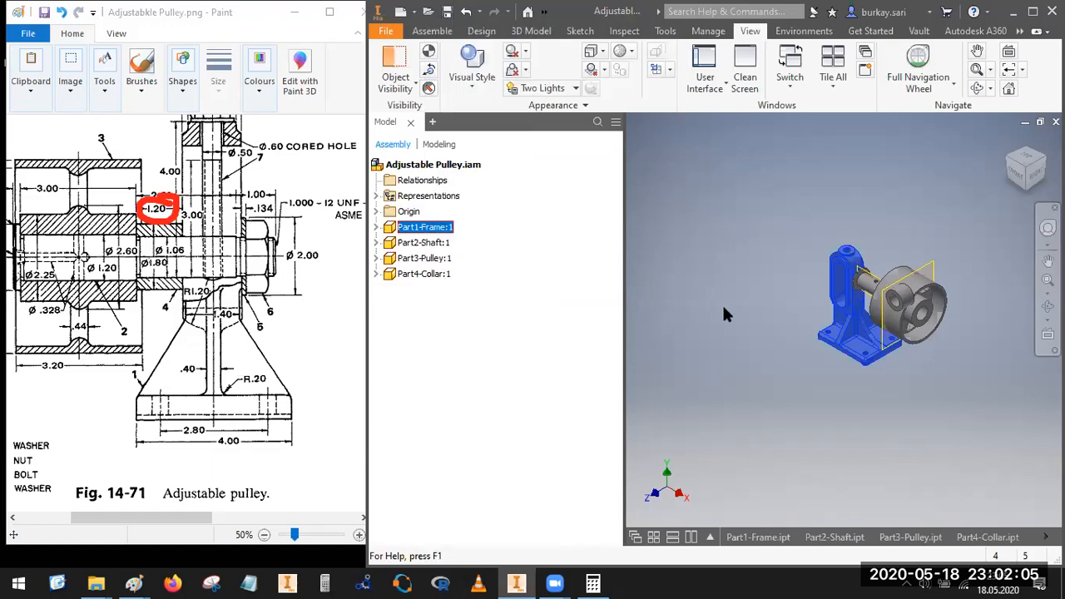
# Step: Move the shaft, collar and pulley away from the frame so that each part stands apart
pyautogui.moveTo(857, 281); pyautogui.dragTo(745, 275)
pyautogui.moveTo(898, 291); pyautogui.dragTo(799, 256)
pyautogui.moveTo(898, 268); pyautogui.dragTo(747, 164)
# Step: Mate the pulley's bore axis with the collar's bore axis at an offset of 0 in
pyautogui.click(434, 31)
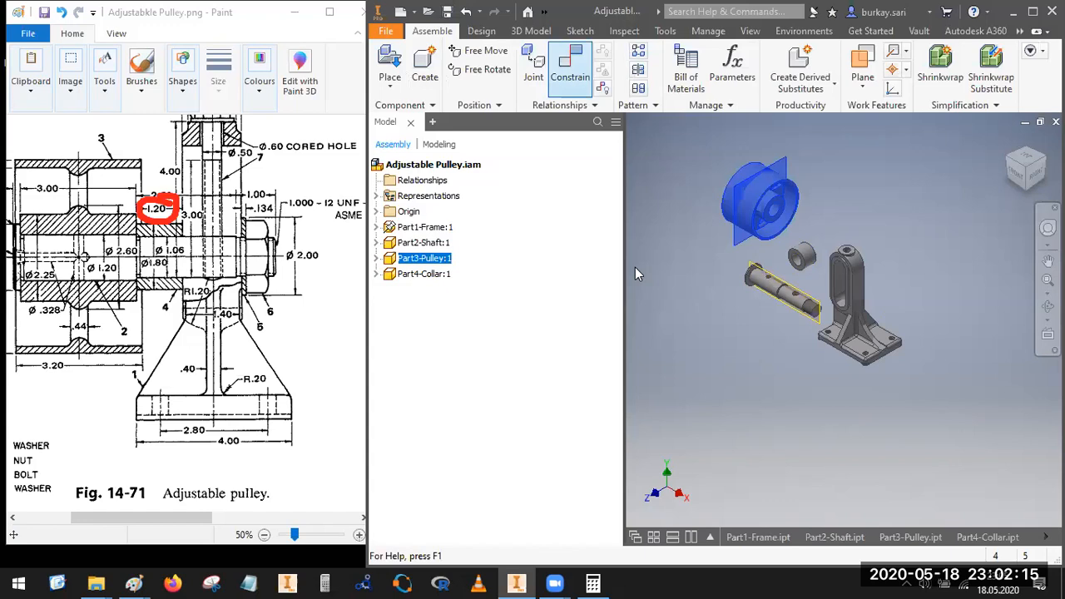
pyautogui.scroll(5, 794, 222)
pyautogui.click(804, 212)
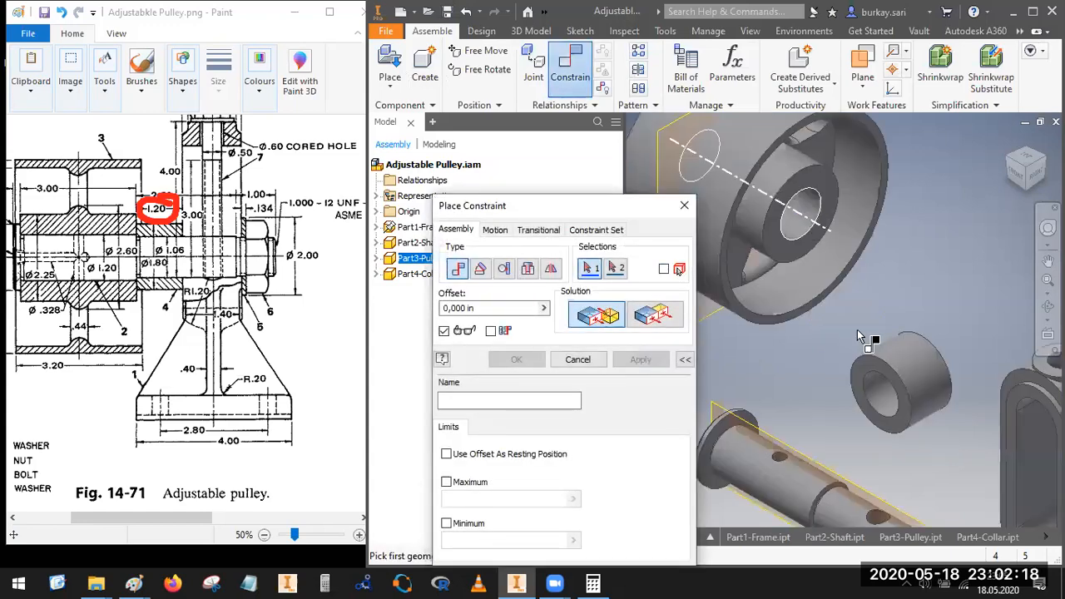
pyautogui.click(884, 398)
pyautogui.click(515, 360)
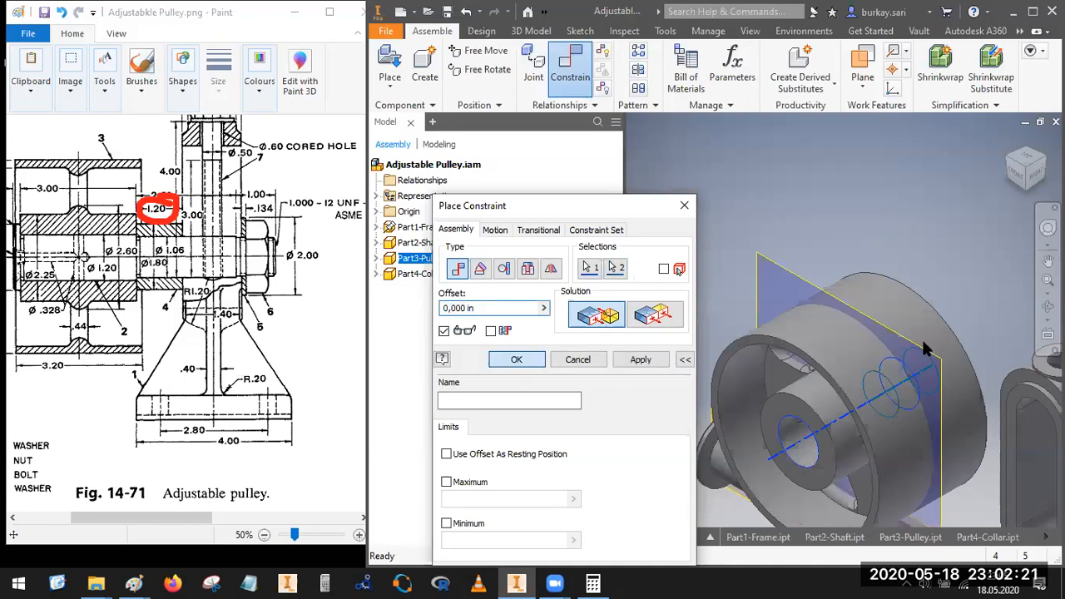
# Step: Move the pulley along its axis away from the collar and move the shaft clear above the pulley
pyautogui.scroll(-5, 916, 282)
pyautogui.moveTo(913, 286); pyautogui.dragTo(806, 331)
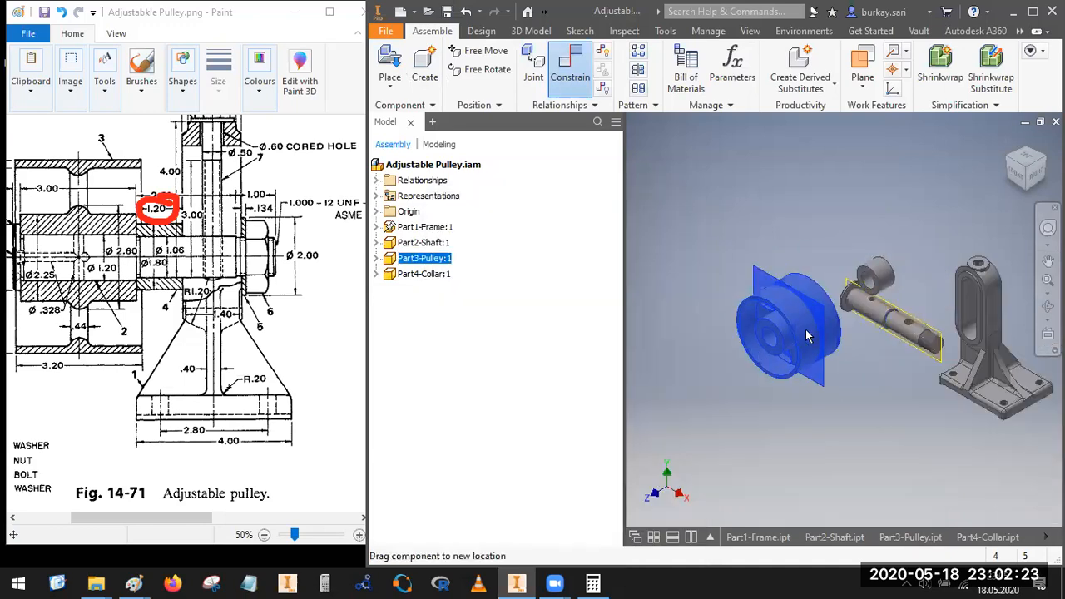
pyautogui.moveTo(912, 323); pyautogui.dragTo(741, 229)
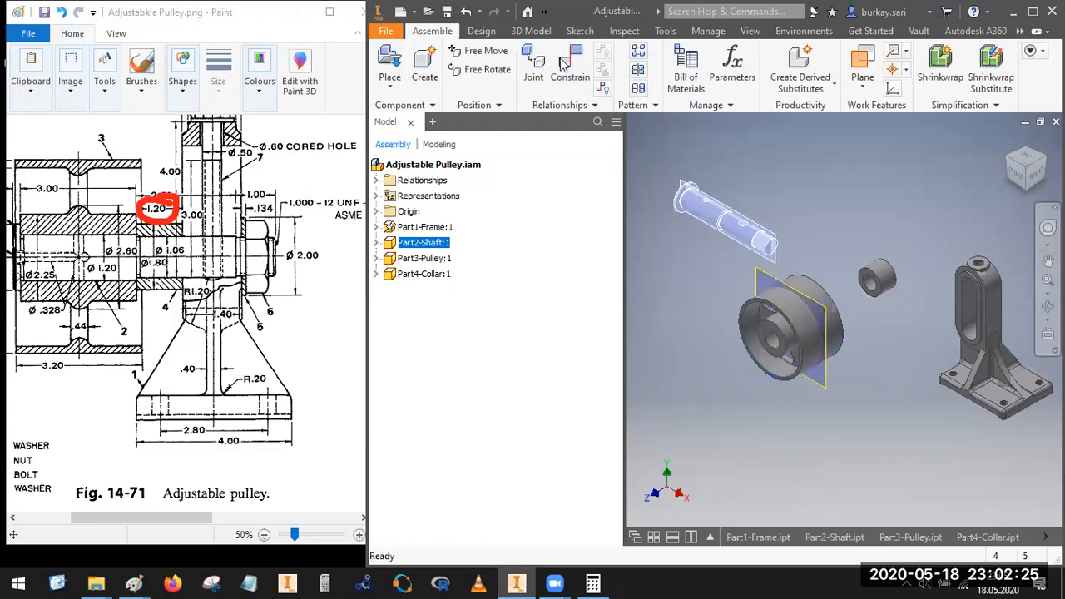
pyautogui.press('c')
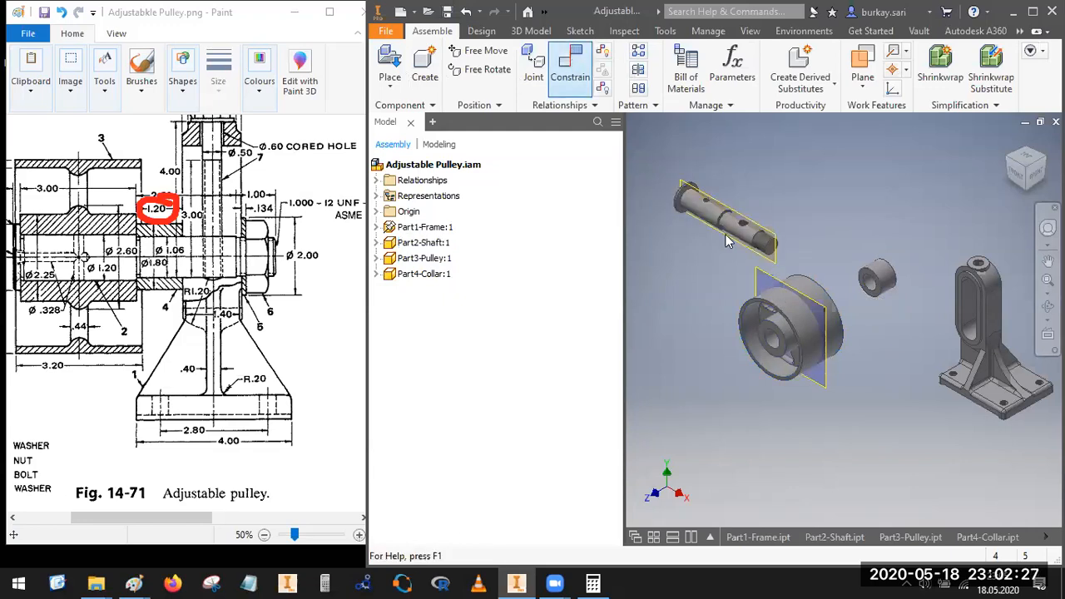
pyautogui.click(773, 237)
pyautogui.scroll(5, 772, 237)
pyautogui.click(865, 454)
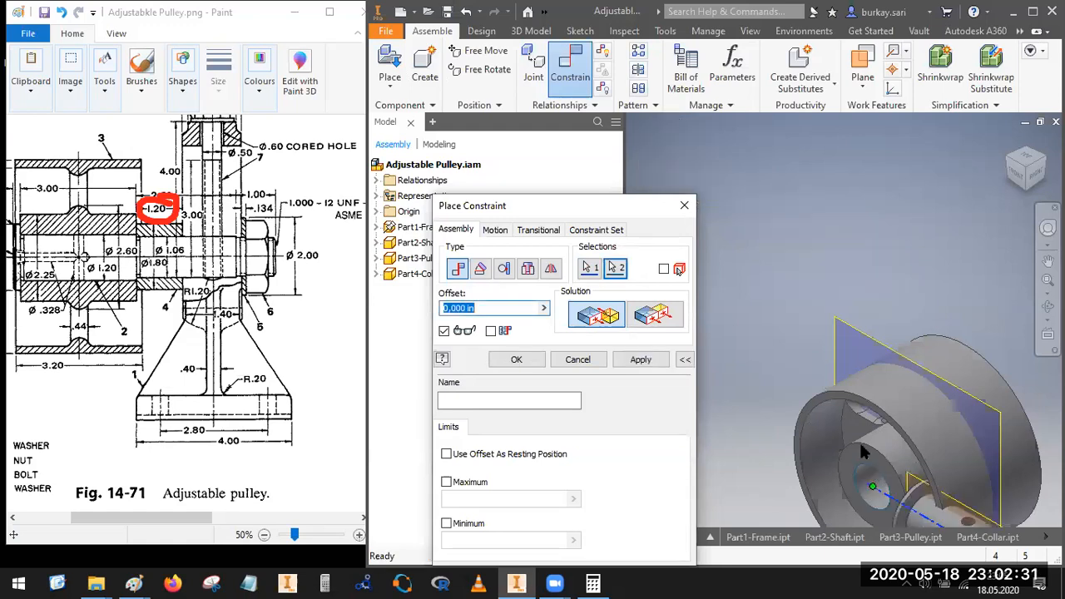
pyautogui.press('Escape')
pyautogui.scroll(-5, 792, 267)
# Step: Mate the shaft's axis with the pulley's bore axis at an offset of 0 in and slide the shaft clear of the pulley
pyautogui.click(571, 68)
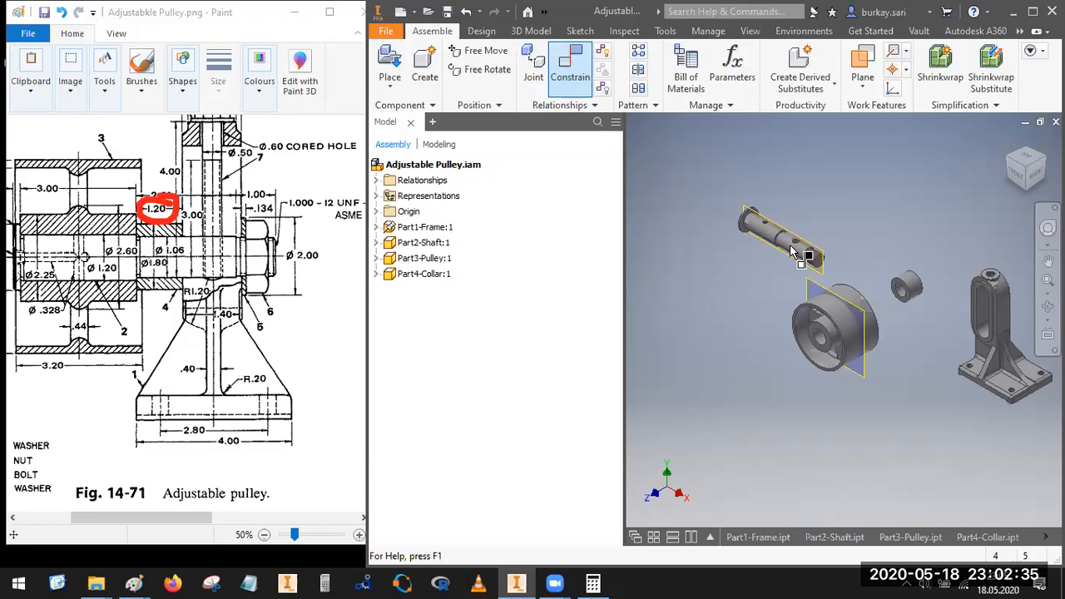
pyautogui.scroll(3, 795, 254)
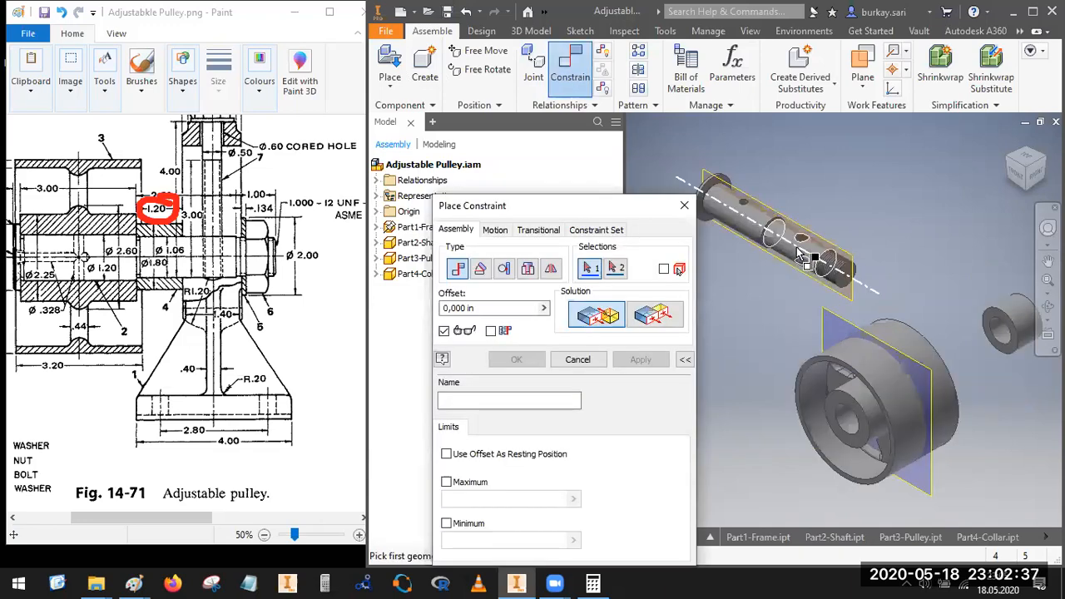
pyautogui.click(797, 252)
pyautogui.scroll(3, 853, 431)
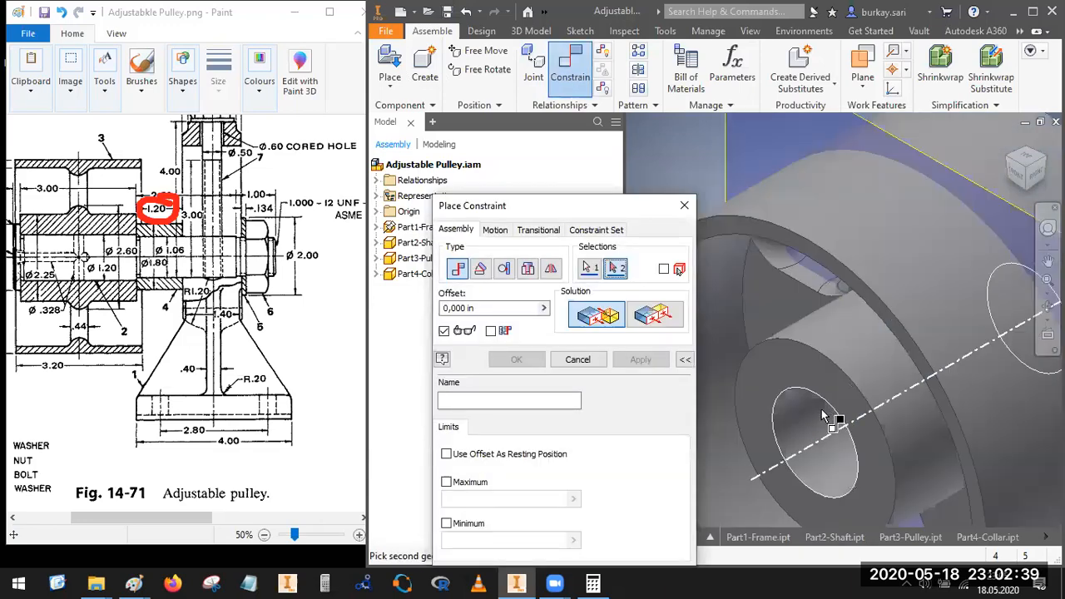
pyautogui.click(823, 412)
pyautogui.scroll(3, 844, 363)
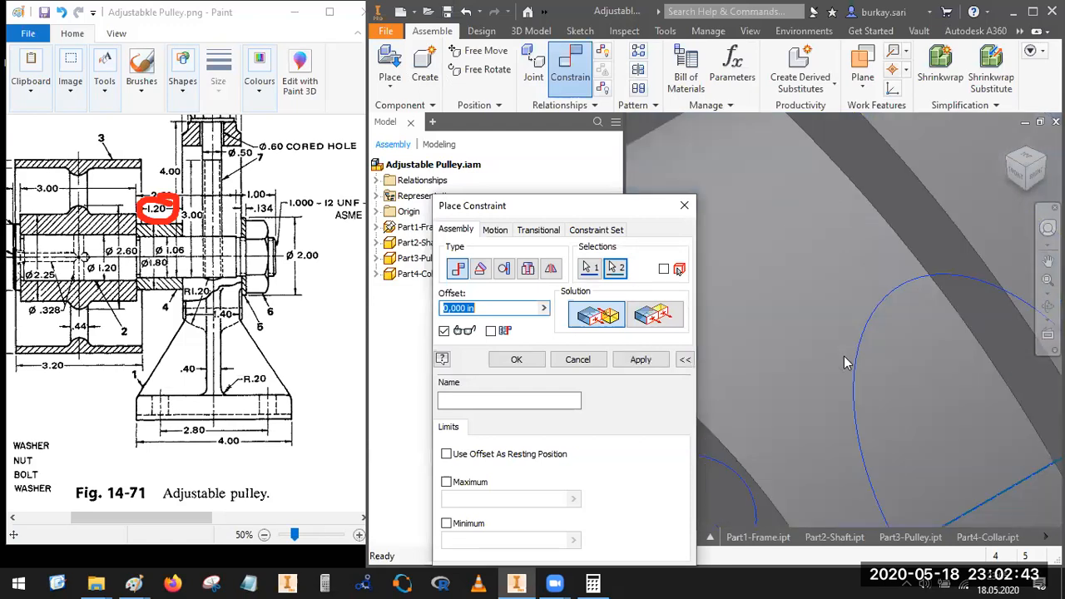
pyautogui.scroll(-5, 844, 358)
pyautogui.press('Return')
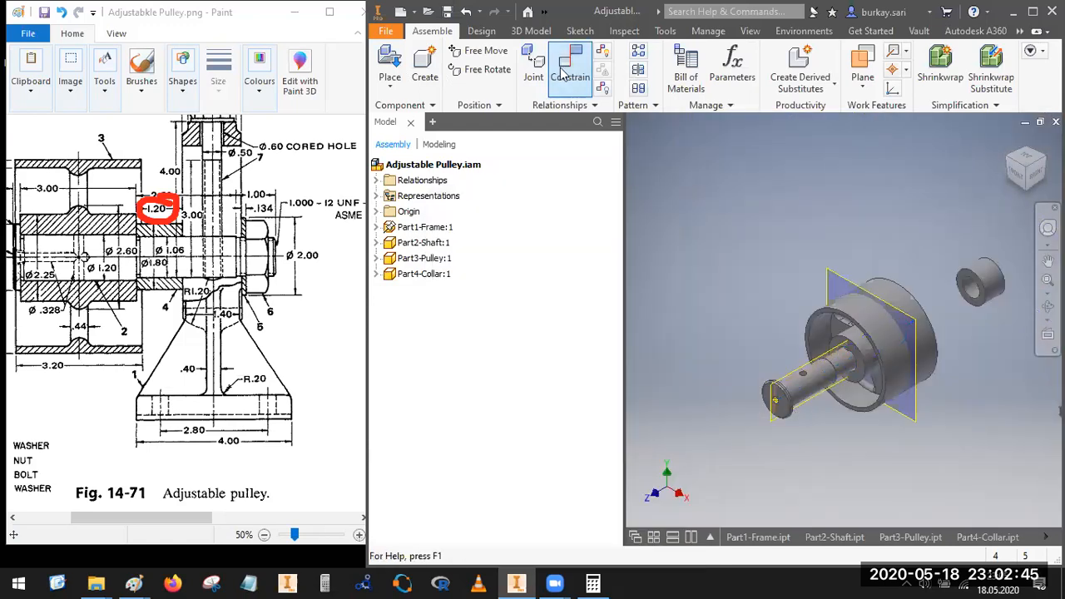
pyautogui.moveTo(813, 394); pyautogui.dragTo(678, 449)
pyautogui.scroll(-5, 797, 248)
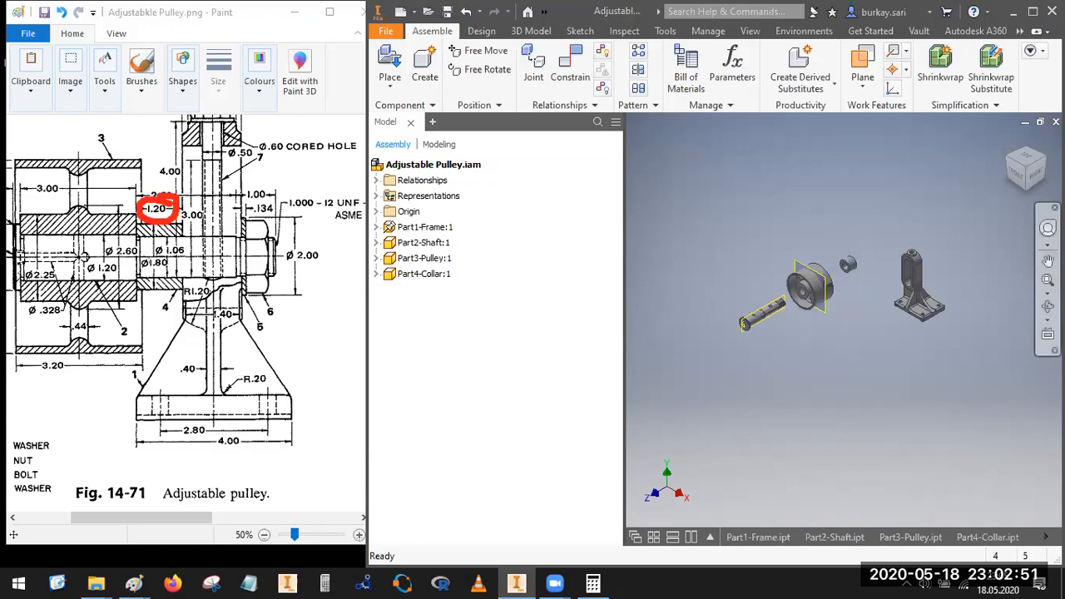
# Step: Mate the inner face of the shaft's head with the pulley hub's end face at an offset of 0 in
pyautogui.click(1045, 158)
pyautogui.scroll(5, 774, 275)
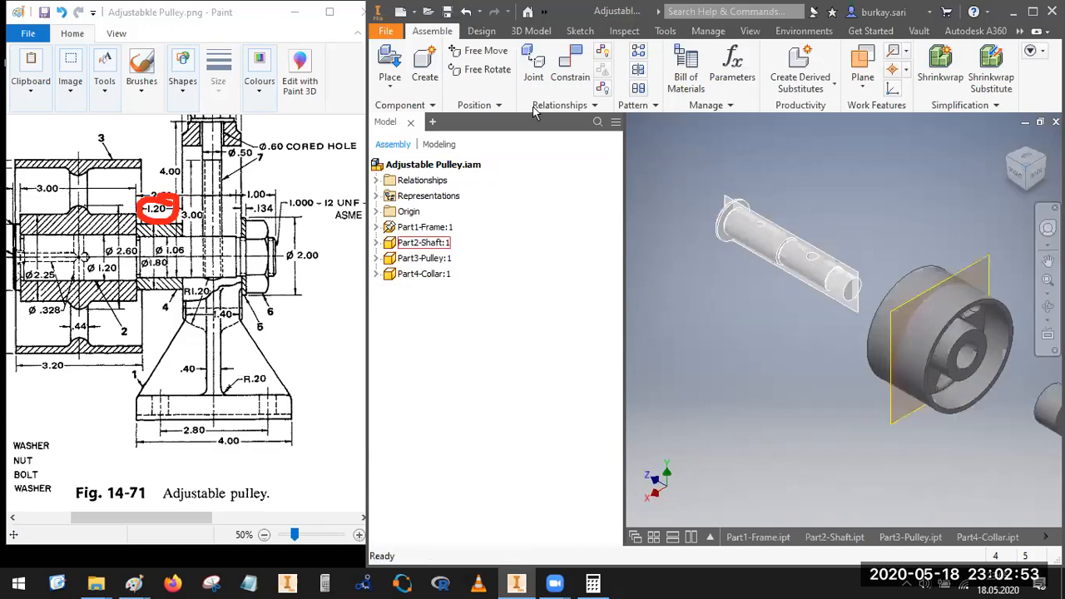
pyautogui.click(570, 67)
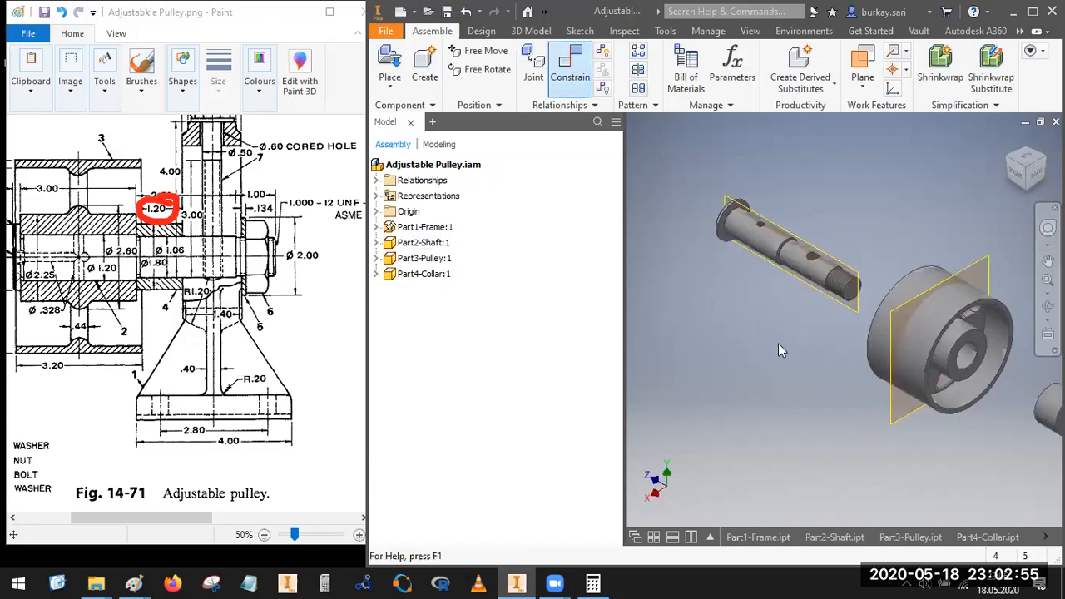
pyautogui.scroll(5, 737, 241)
pyautogui.click(719, 190)
pyautogui.scroll(4, 721, 196)
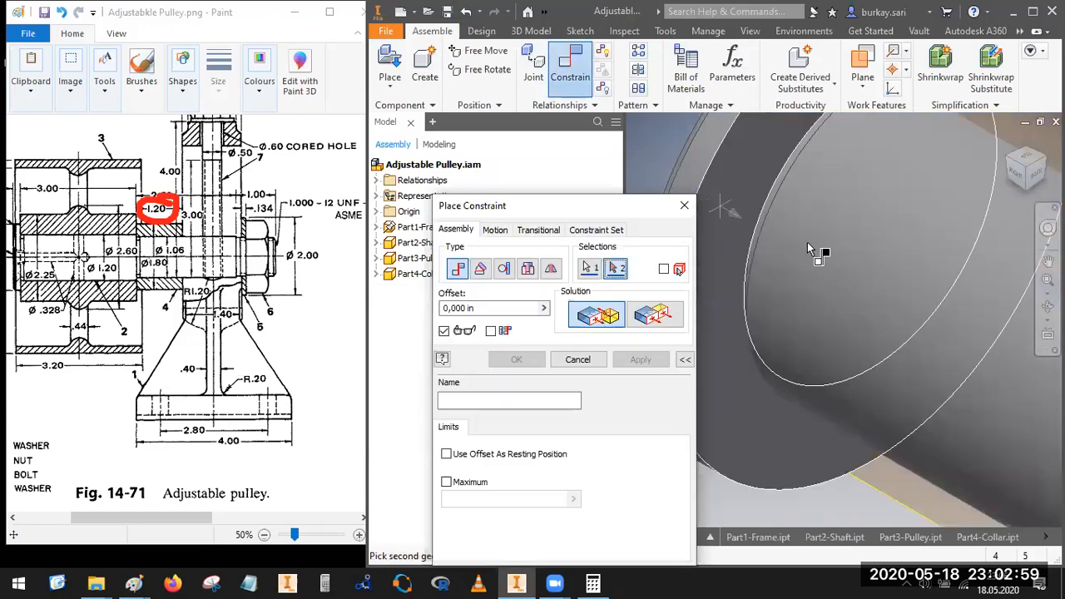
pyautogui.scroll(-8, 812, 250)
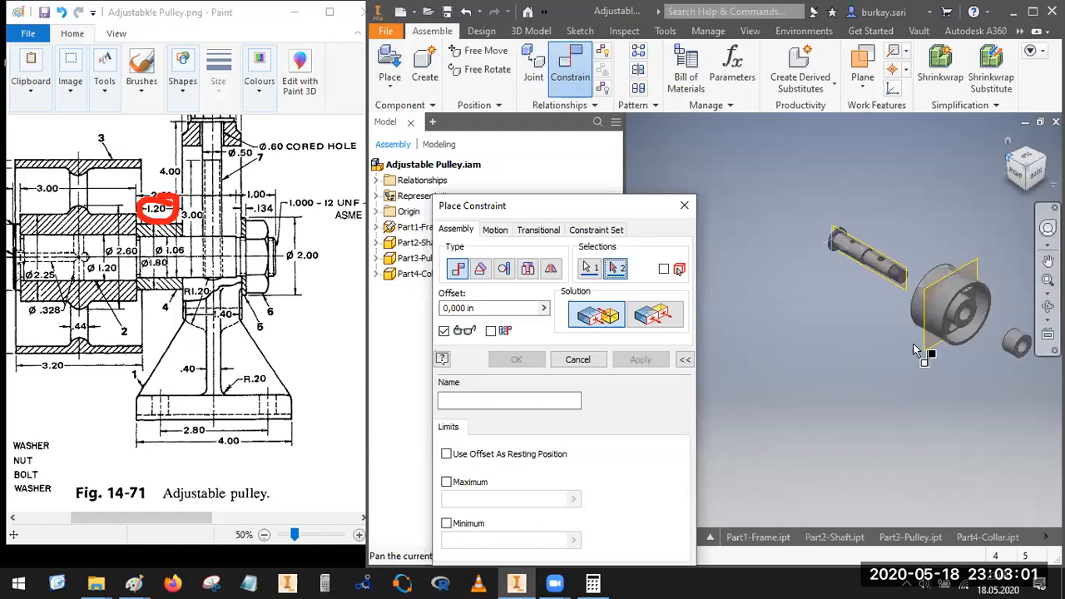
pyautogui.scroll(6, 796, 292)
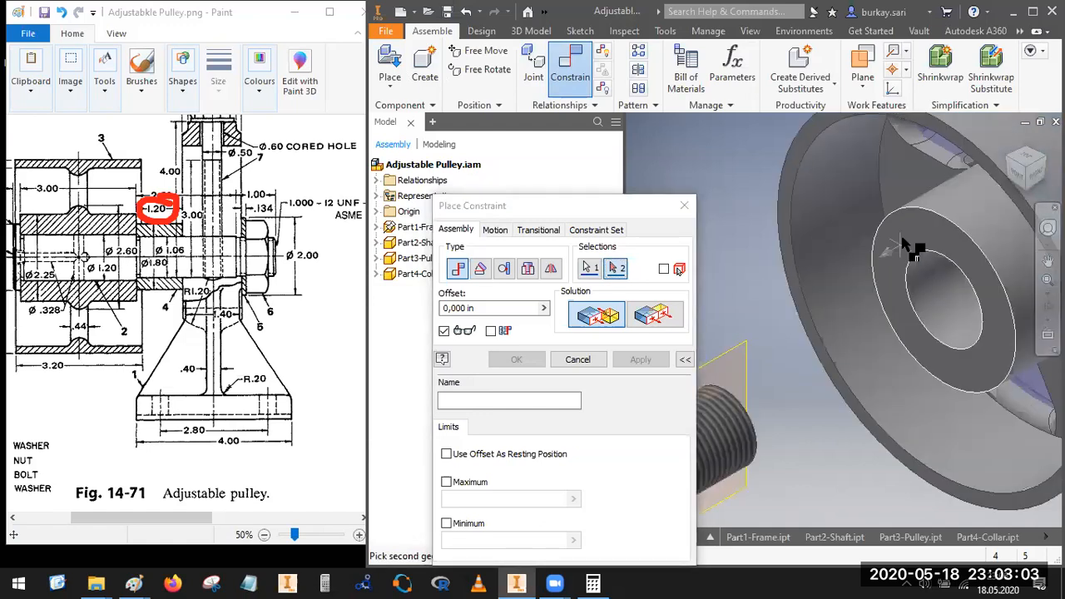
pyautogui.click(789, 346)
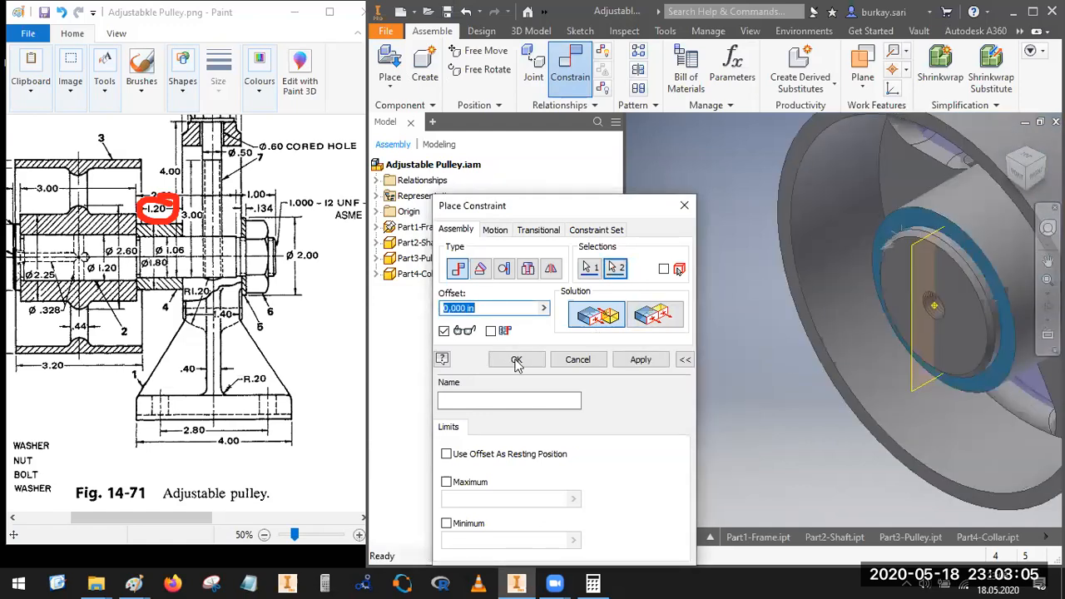
pyautogui.press('Return')
# Step: Mate the collar's end face with the pulley hub's face opposite the shaft head at an offset of 0 in
pyautogui.scroll(-5, 849, 235)
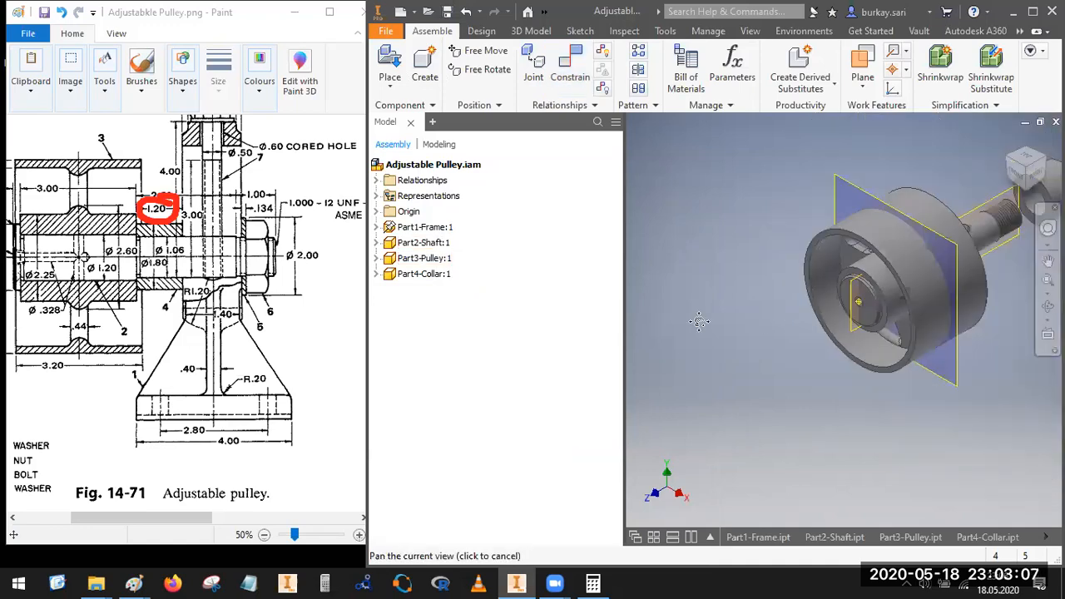
pyautogui.scroll(3, 849, 235)
pyautogui.press('c')
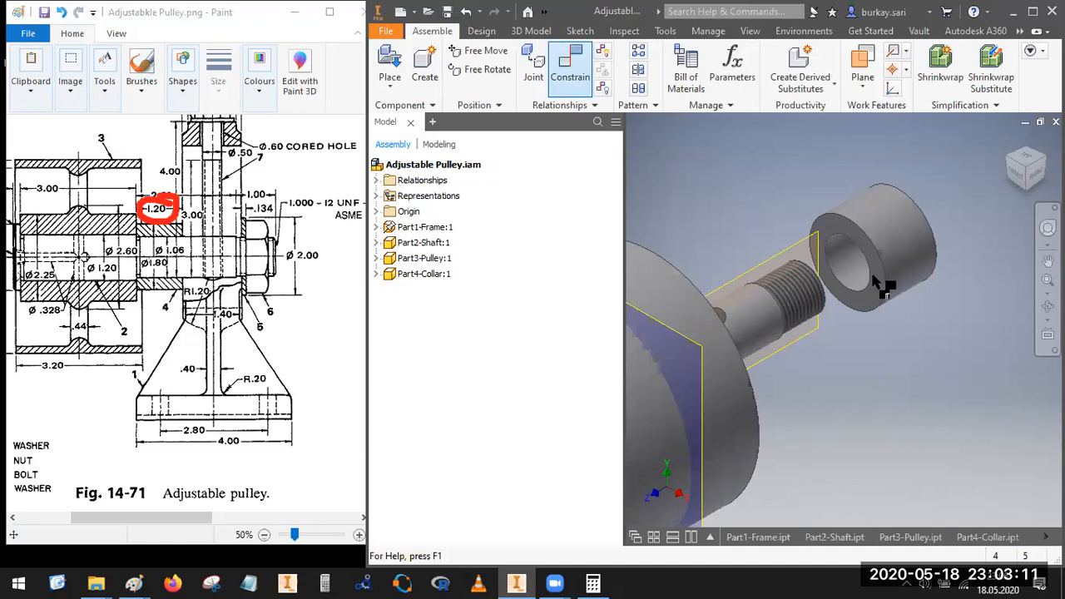
pyautogui.scroll(3, 833, 220)
pyautogui.click(831, 218)
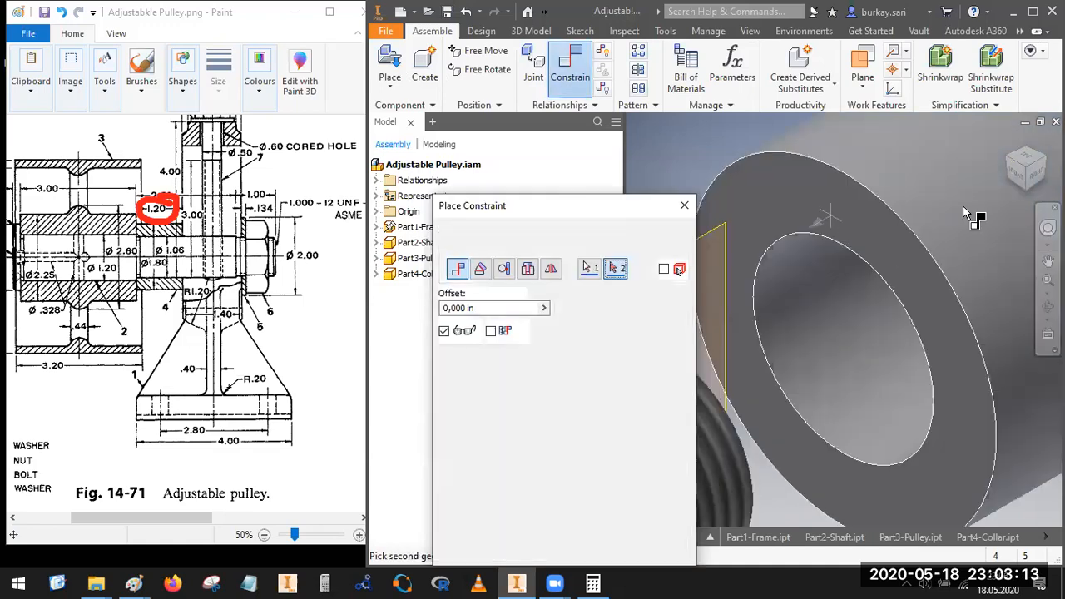
pyautogui.scroll(-5, 982, 219)
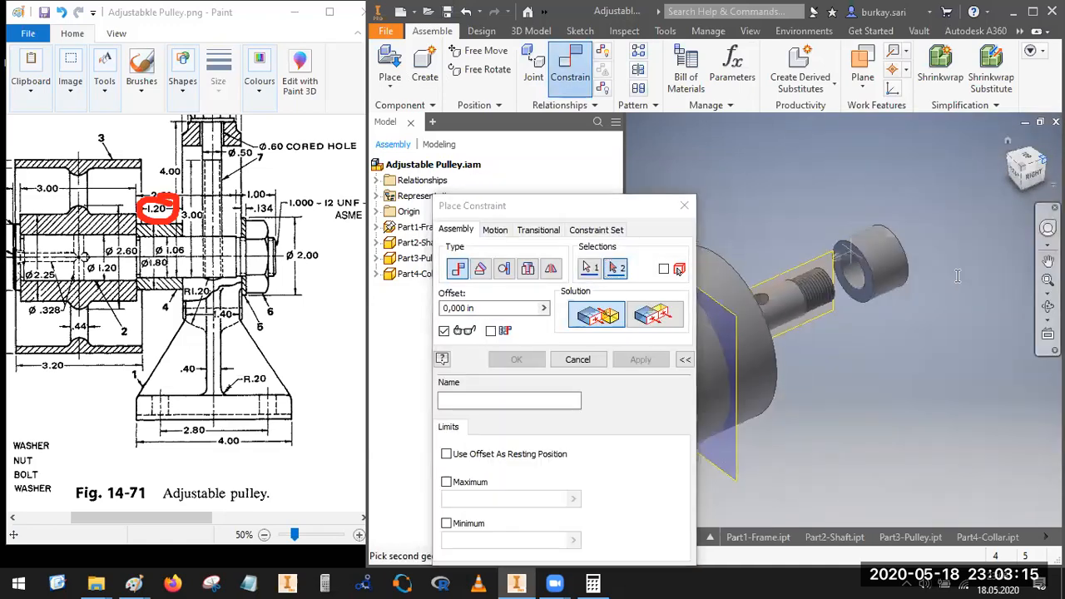
pyautogui.scroll(-4, 774, 266)
pyautogui.scroll(6, 897, 221)
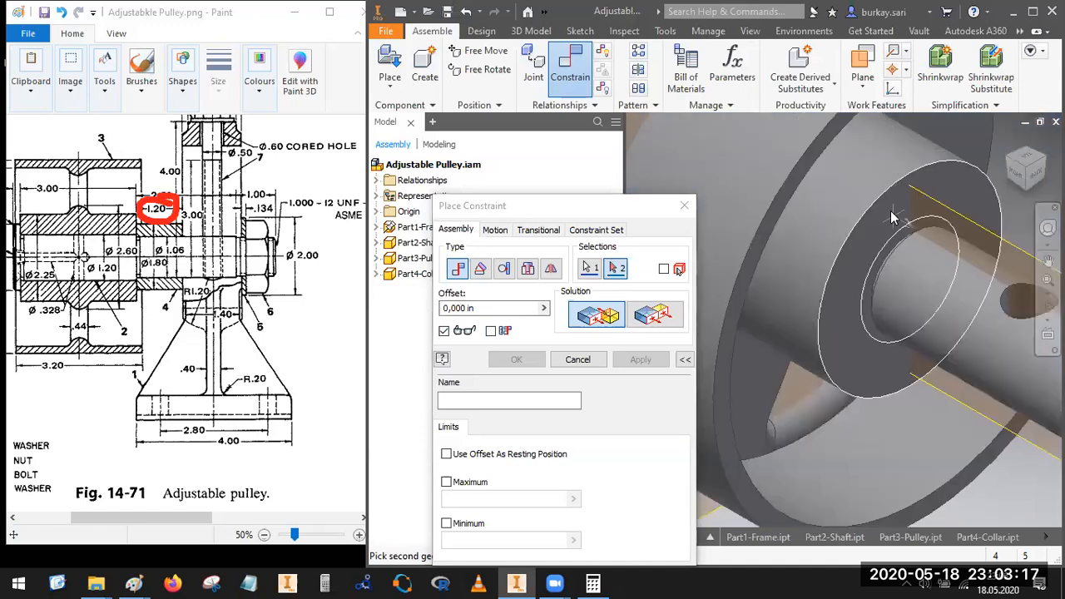
pyautogui.click(897, 219)
pyautogui.click(516, 359)
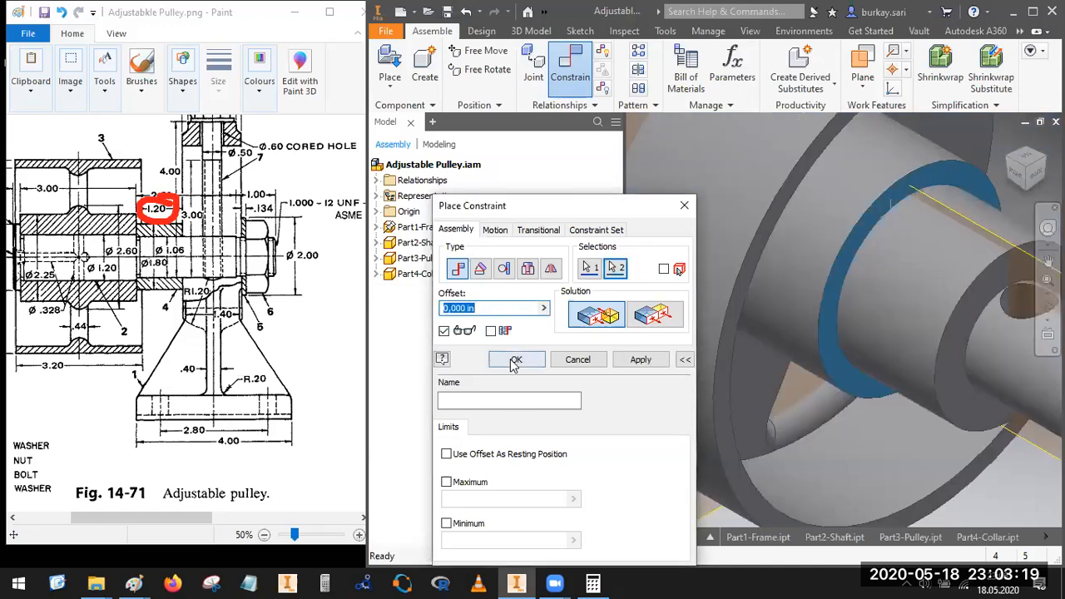
# Step: Switch to the reference drawing in Paint and examine how the shaft runs through the pulley, collar and frame
pyautogui.moveTo(141, 518); pyautogui.dragTo(127, 518)
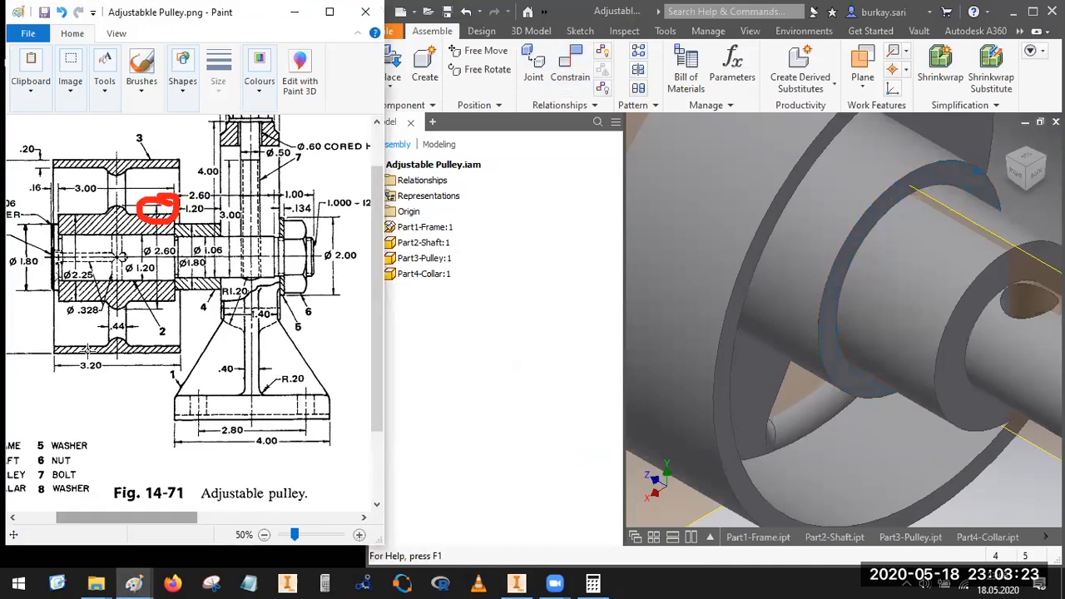
pyautogui.press('Escape')
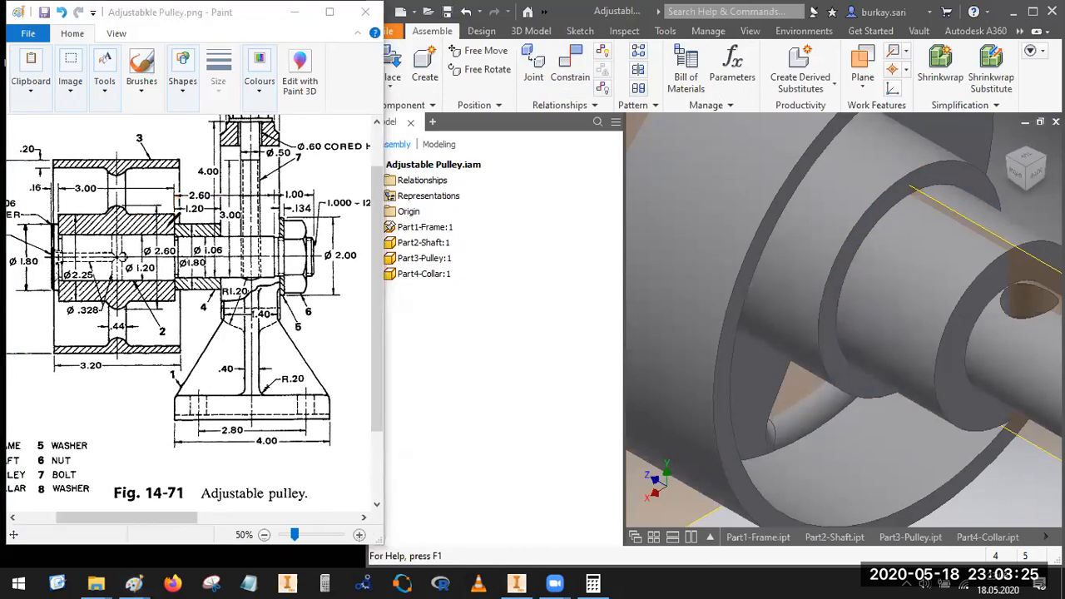
pyautogui.moveTo(173, 224)
pyautogui.mouseDown()
pyautogui.moveTo(172, 236)
pyautogui.moveTo(173, 225)
pyautogui.mouseUp()
pyautogui.moveTo(35, 253); pyautogui.dragTo(319, 260)
pyautogui.moveTo(50, 254); pyautogui.dragTo(376, 256)
# Step: Switch back to Inventor, maximize its window and leave no component selected
pyautogui.scroll(5, 865, 236)
pyautogui.click(841, 311)
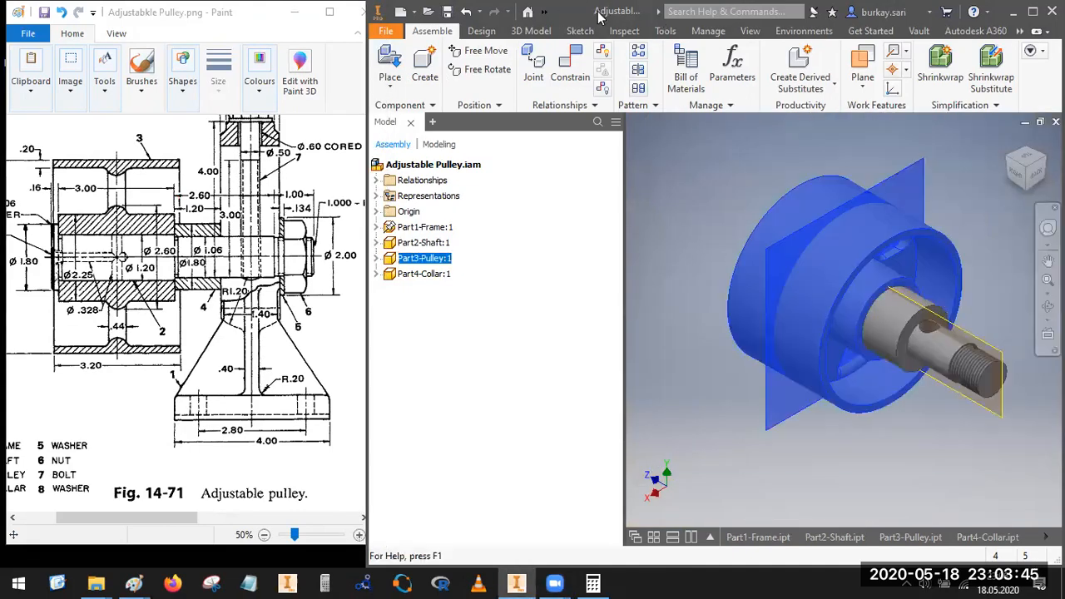
pyautogui.press('super+Up')
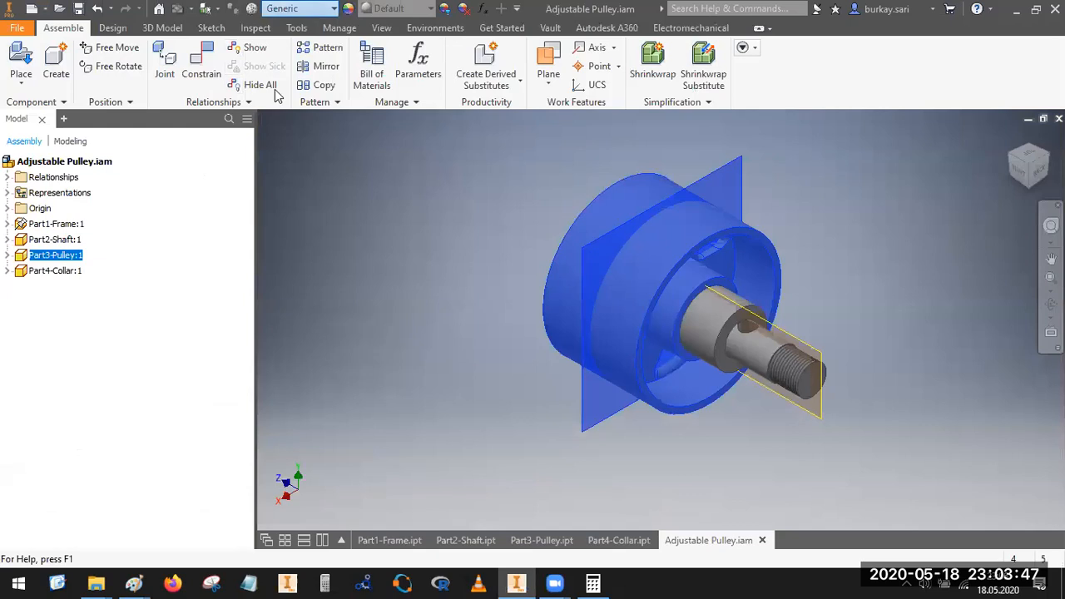
pyautogui.click(333, 9)
pyautogui.click(414, 7)
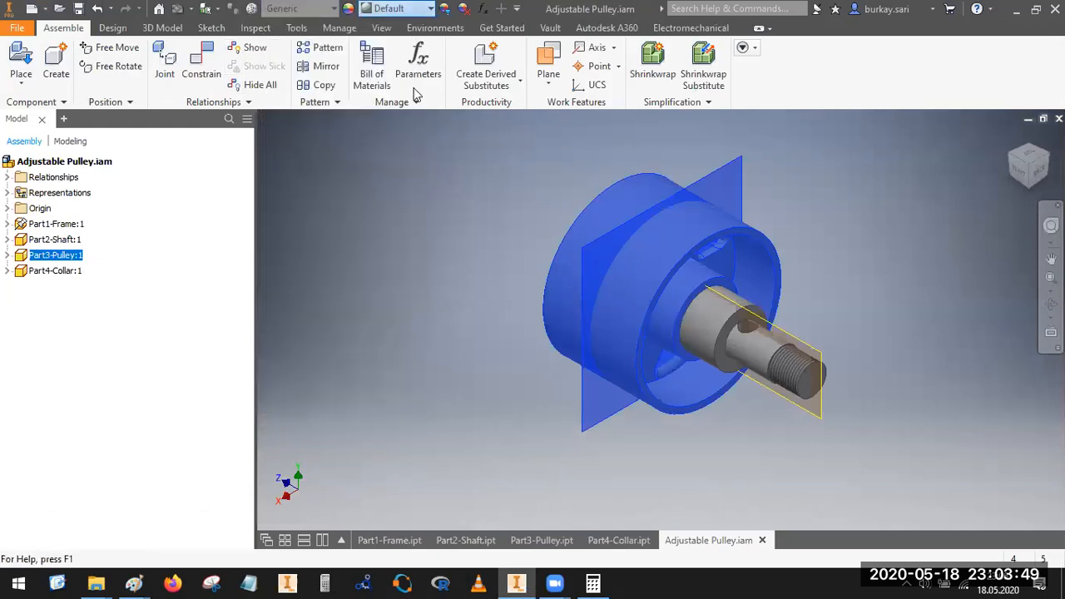
pyautogui.click(862, 242)
# Step: Set the material of the frame, shaft, pulley and collar to Steel
pyautogui.scroll(5, 835, 268)
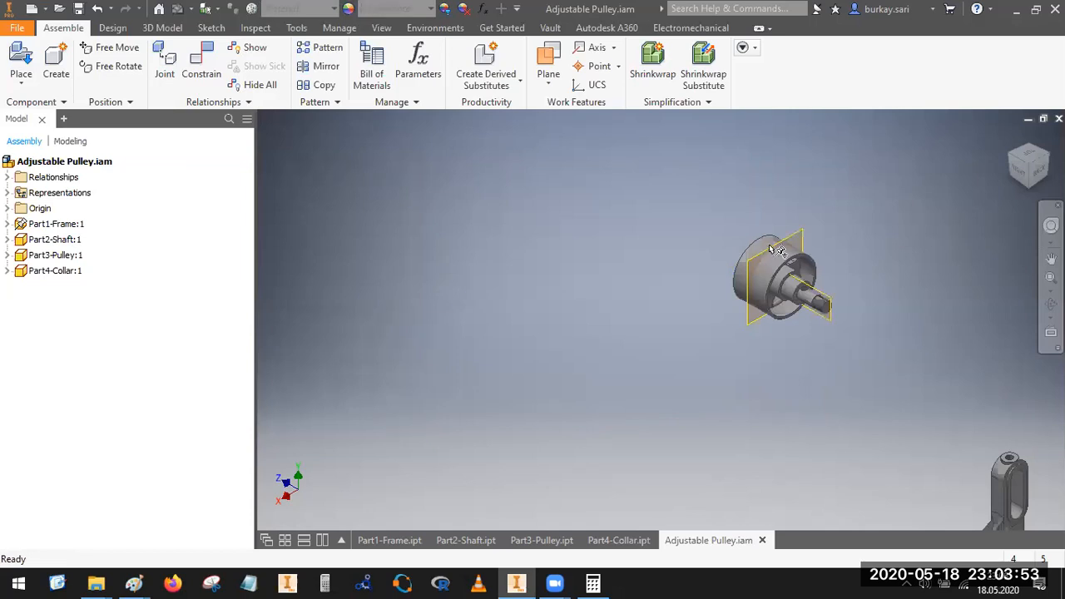
pyautogui.scroll(3, 776, 250)
pyautogui.moveTo(908, 397); pyautogui.dragTo(766, 250)
pyautogui.click(311, 9)
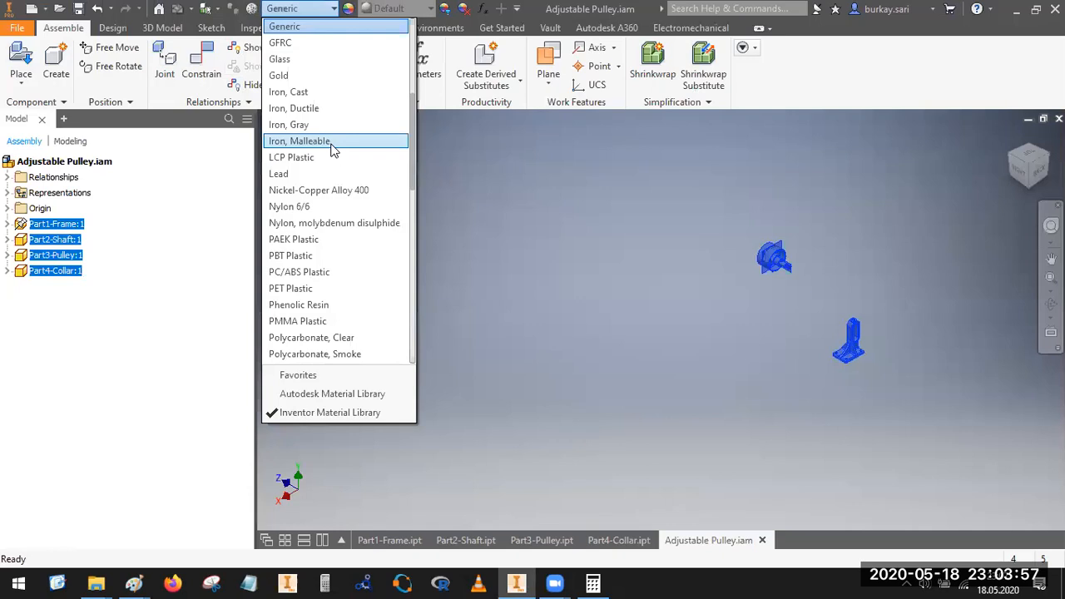
pyautogui.write('ste')
pyautogui.press('Return')
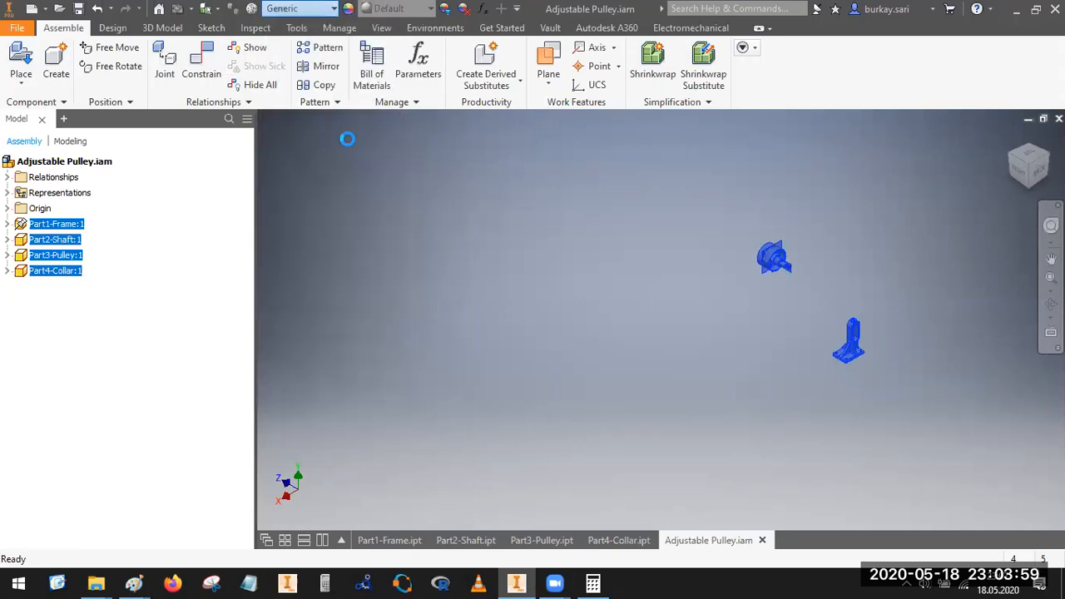
pyautogui.click(520, 248)
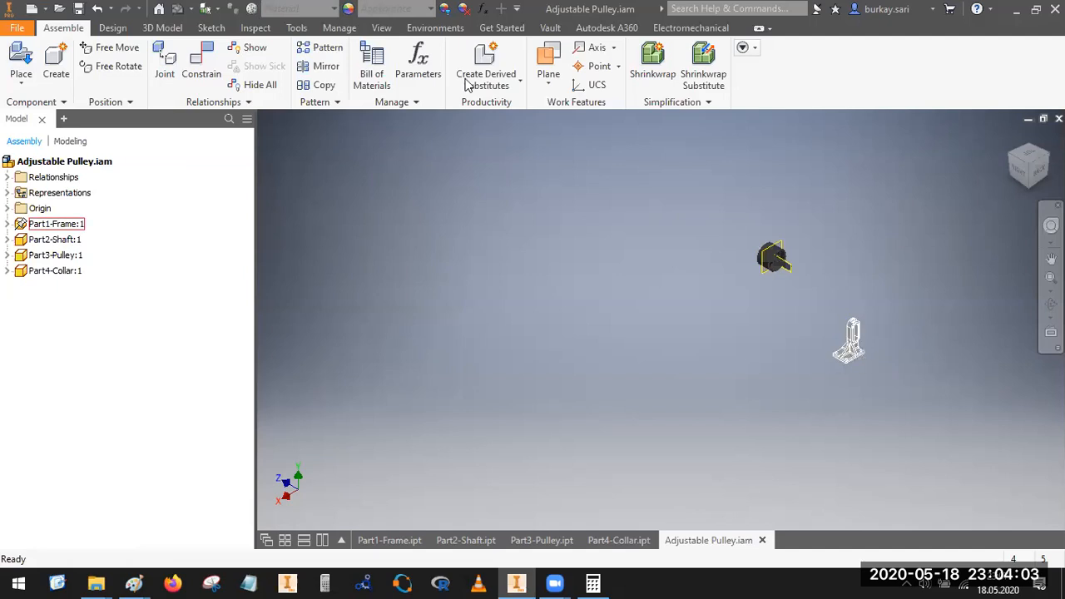
# Step: Change the frame's appearance to Red
pyautogui.click(850, 343)
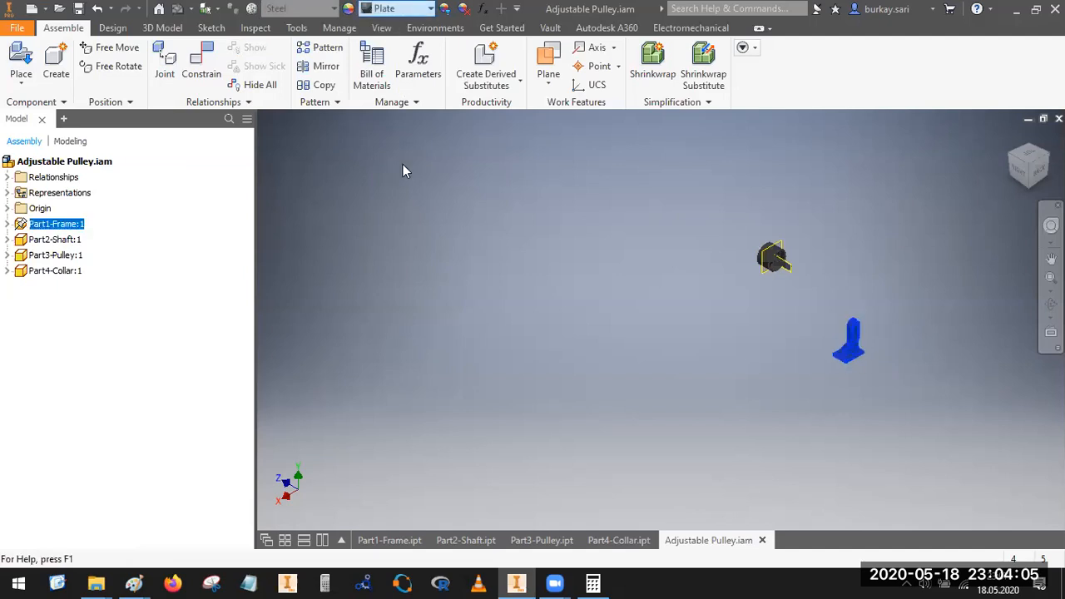
pyautogui.click(431, 8)
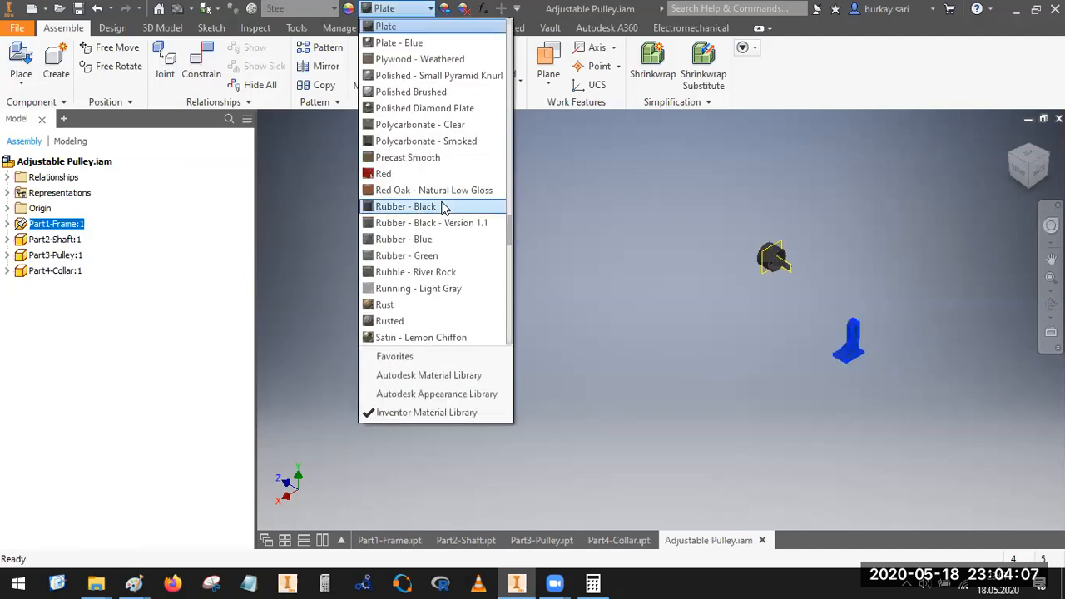
pyautogui.click(376, 174)
# Step: Change the pulley's appearance to Orange
pyautogui.scroll(-5, 775, 261)
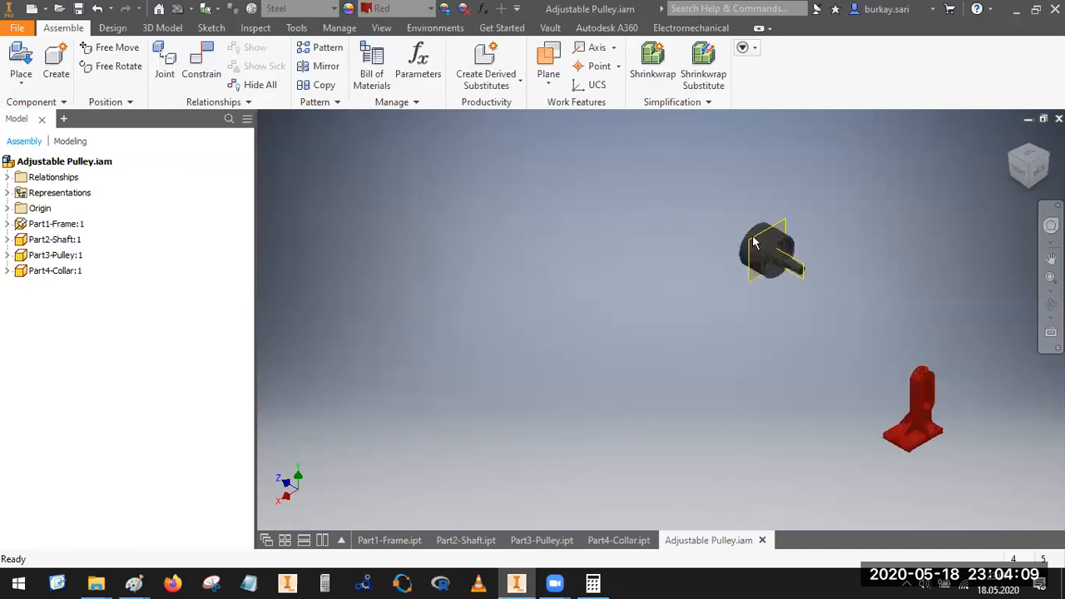
pyautogui.click(754, 239)
pyautogui.click(394, 9)
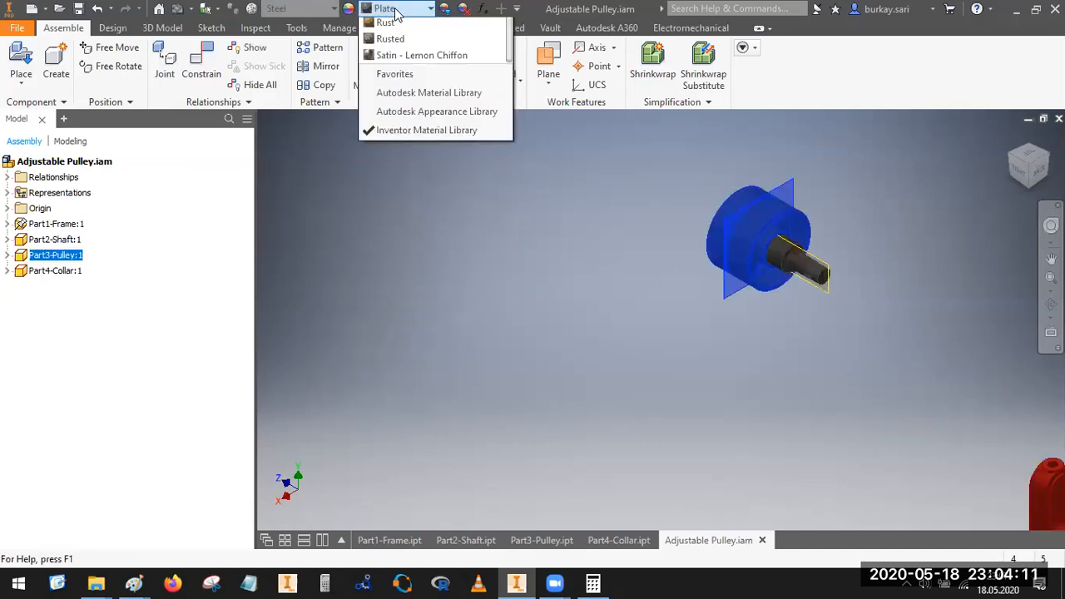
pyautogui.click(391, 75)
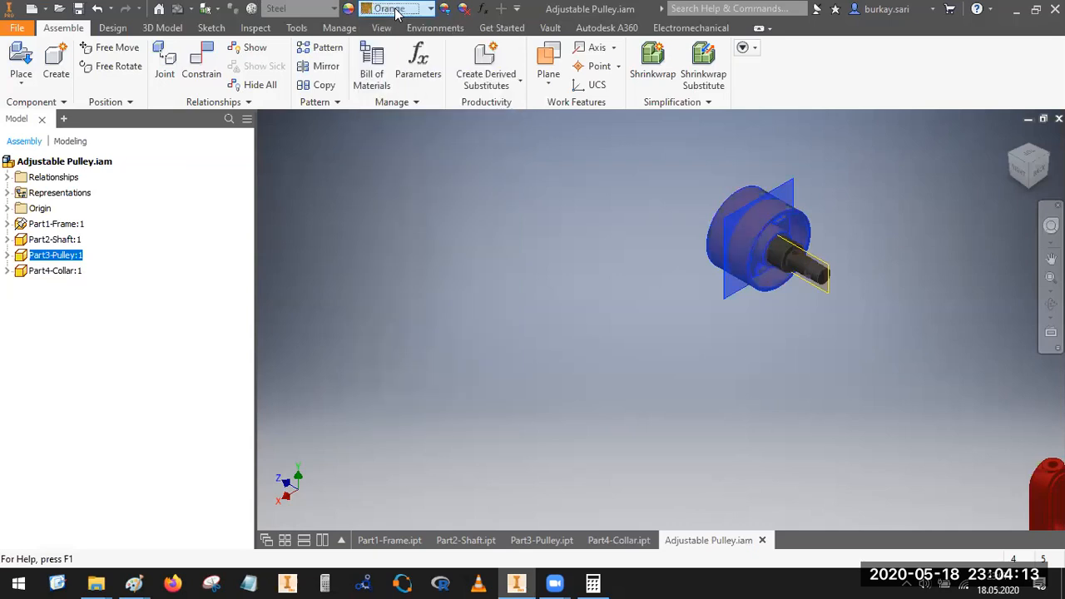
pyautogui.click(846, 265)
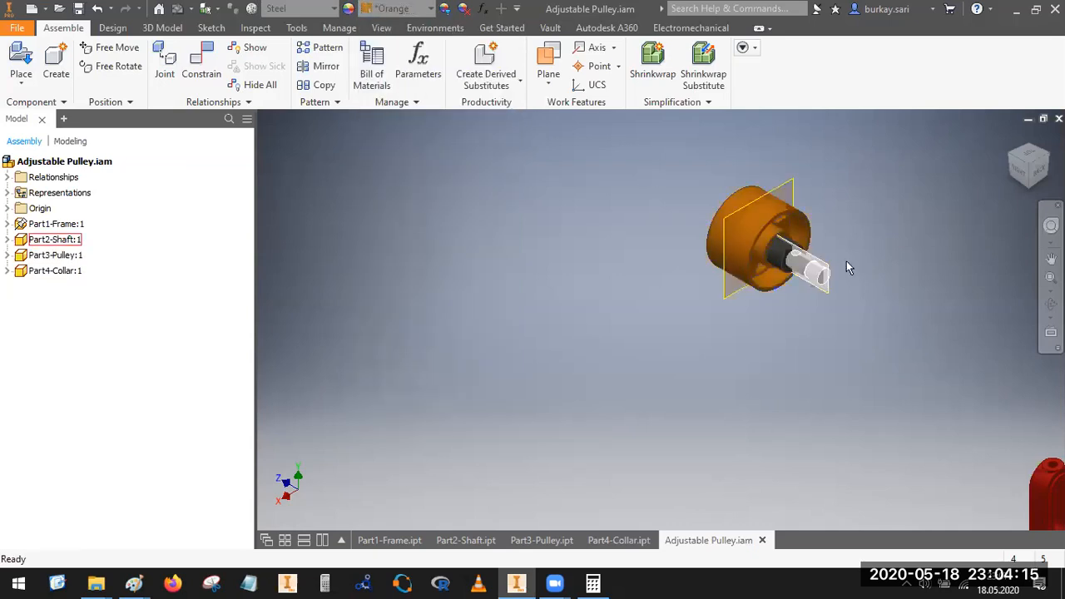
# Step: Change the shaft's appearance to Pink and the collar's appearance to Yellow
pyautogui.click(392, 10)
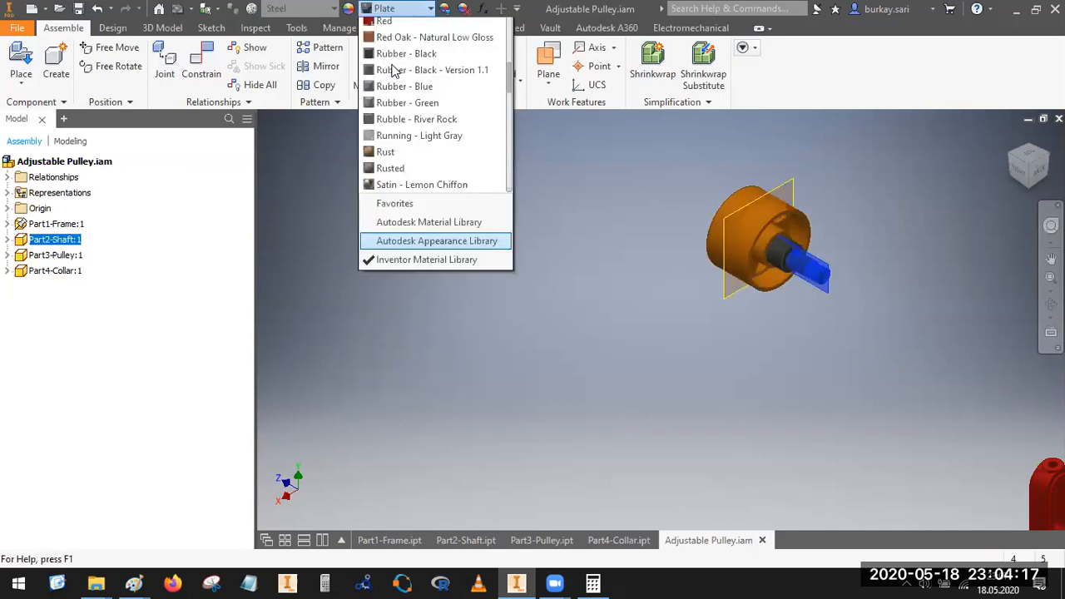
pyautogui.click(392, 65)
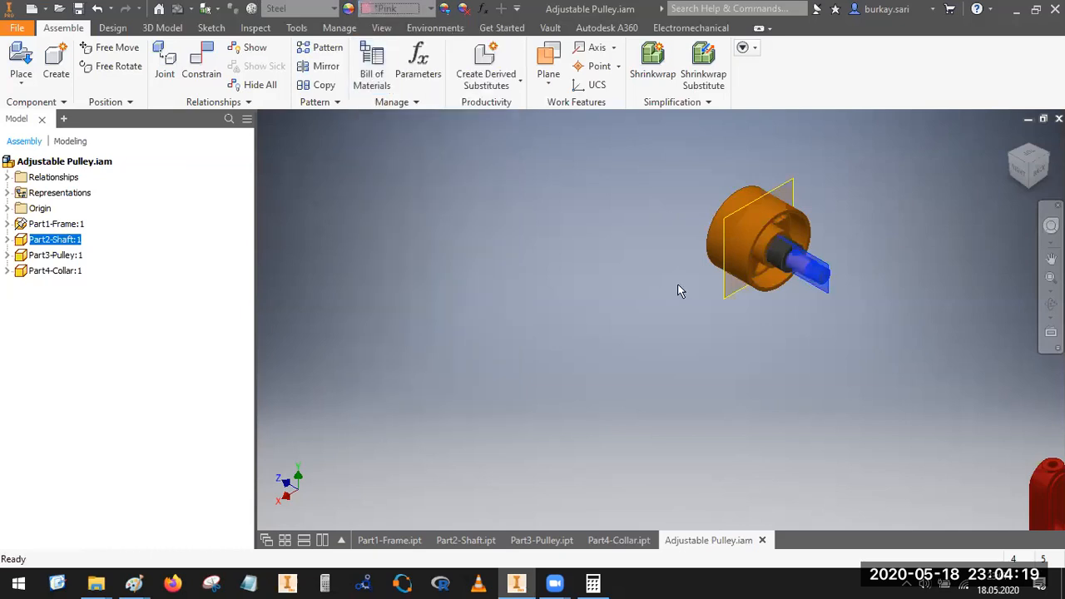
pyautogui.scroll(2, 729, 218)
pyautogui.click(803, 248)
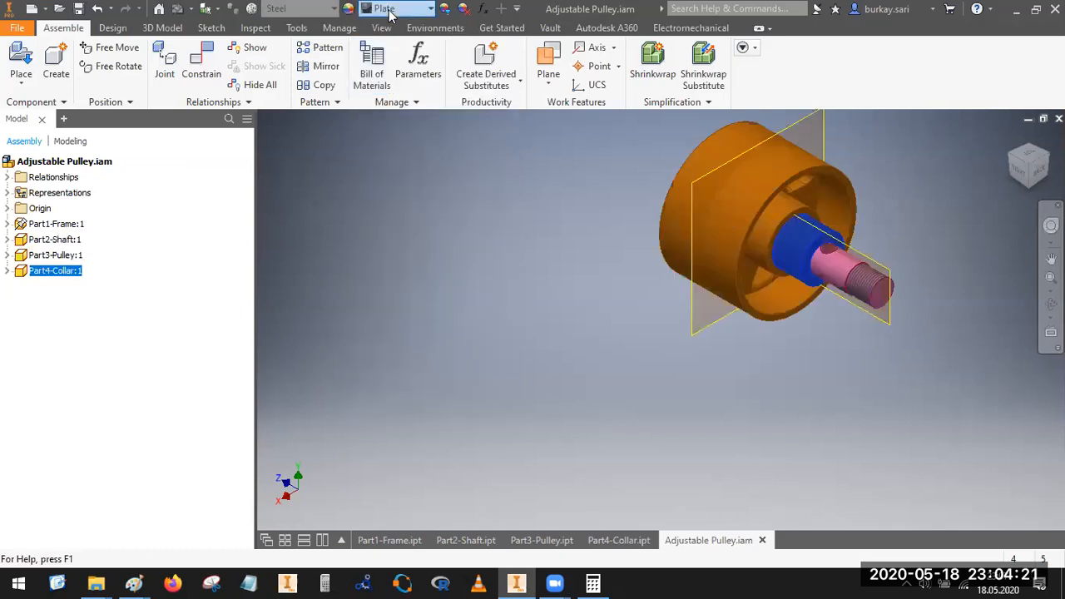
pyautogui.click(391, 10)
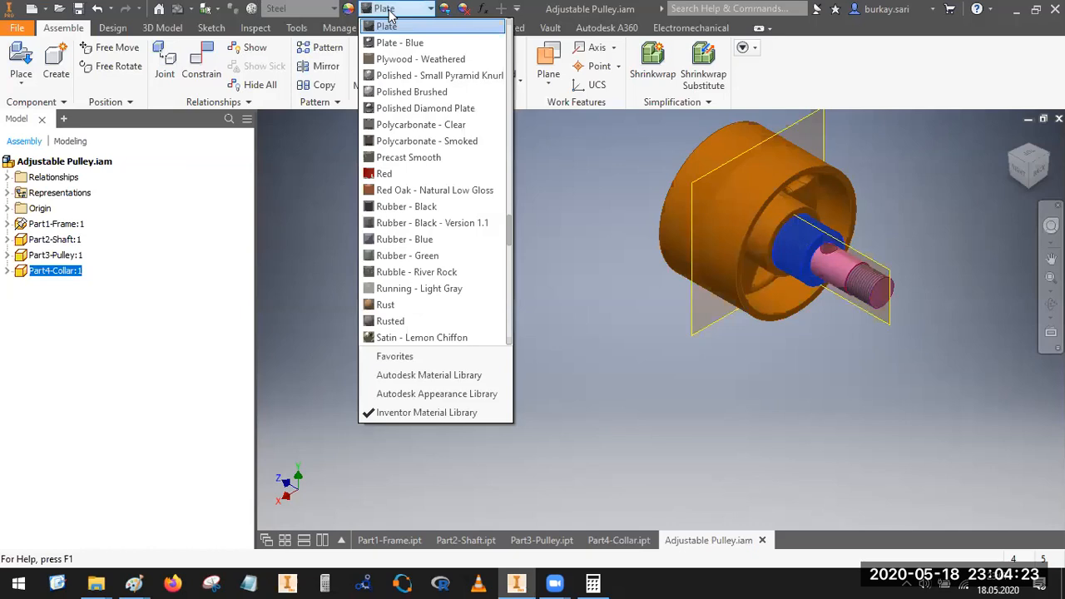
pyautogui.press('y')
pyautogui.press('Return')
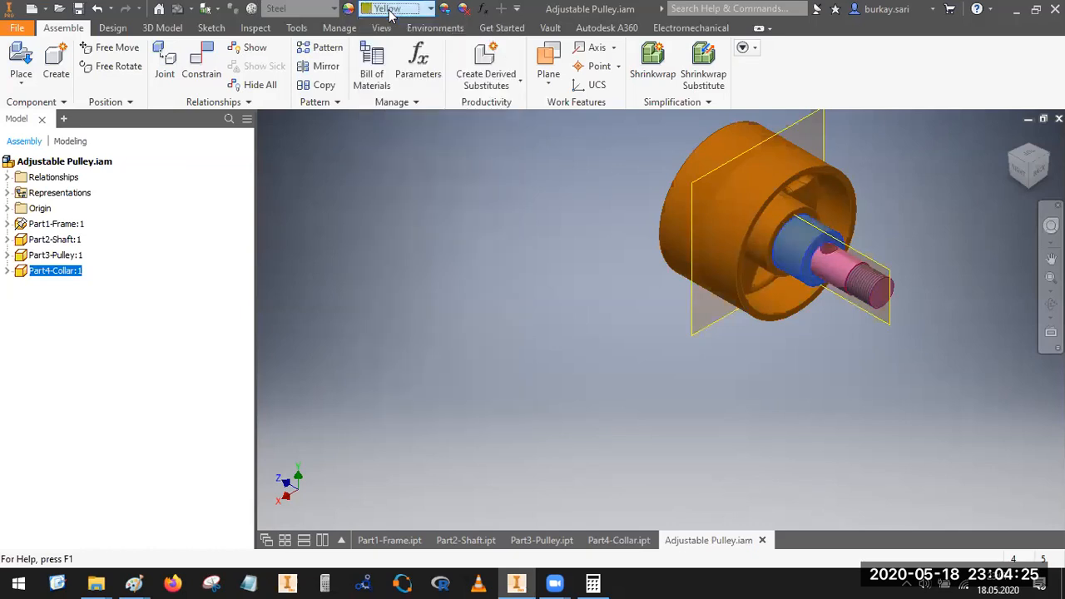
pyautogui.click(882, 233)
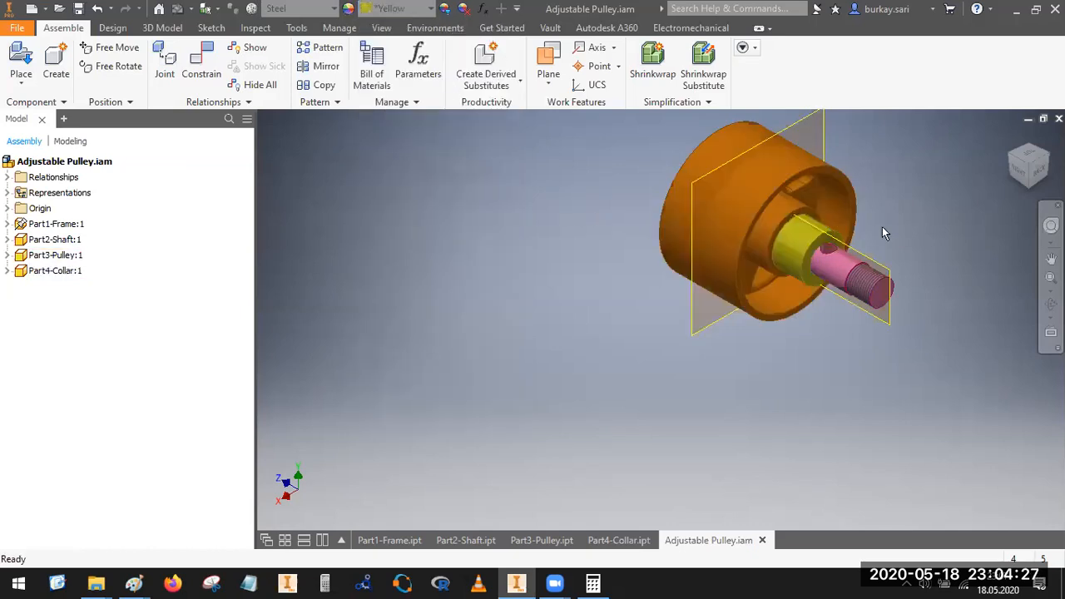
# Step: Expand the whole model tree and hide the pulley's YZ plane and the shaft's XY plane
pyautogui.click(1011, 155)
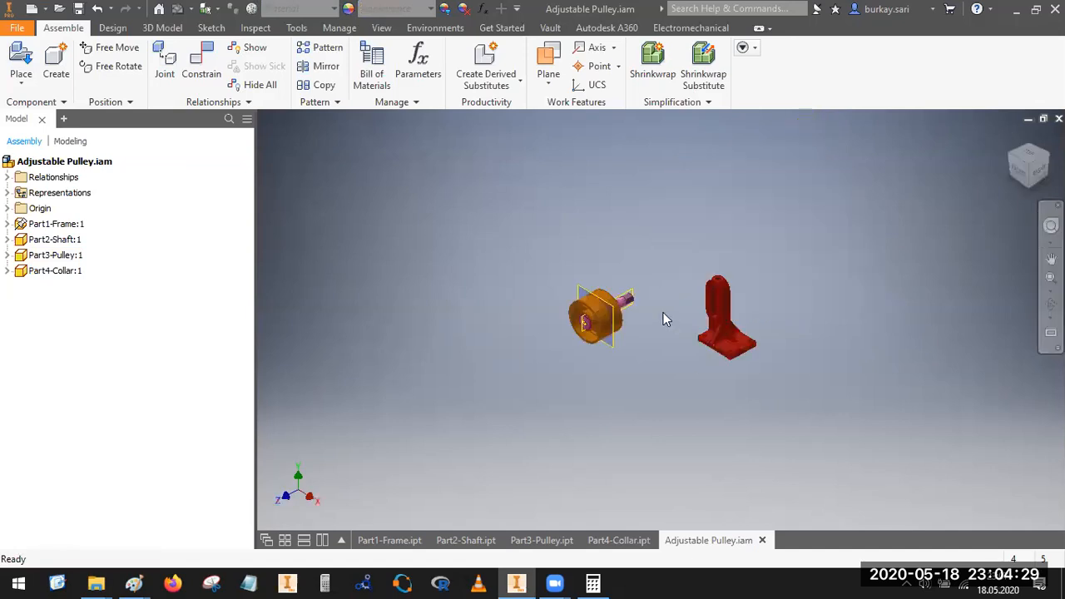
pyautogui.scroll(-5, 664, 312)
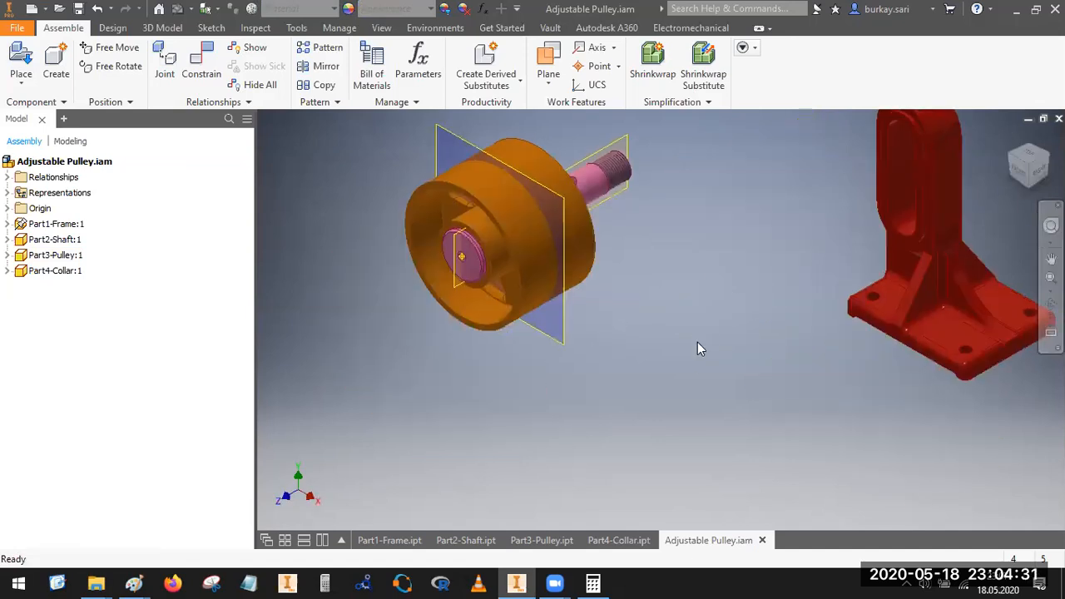
pyautogui.scroll(2, 698, 343)
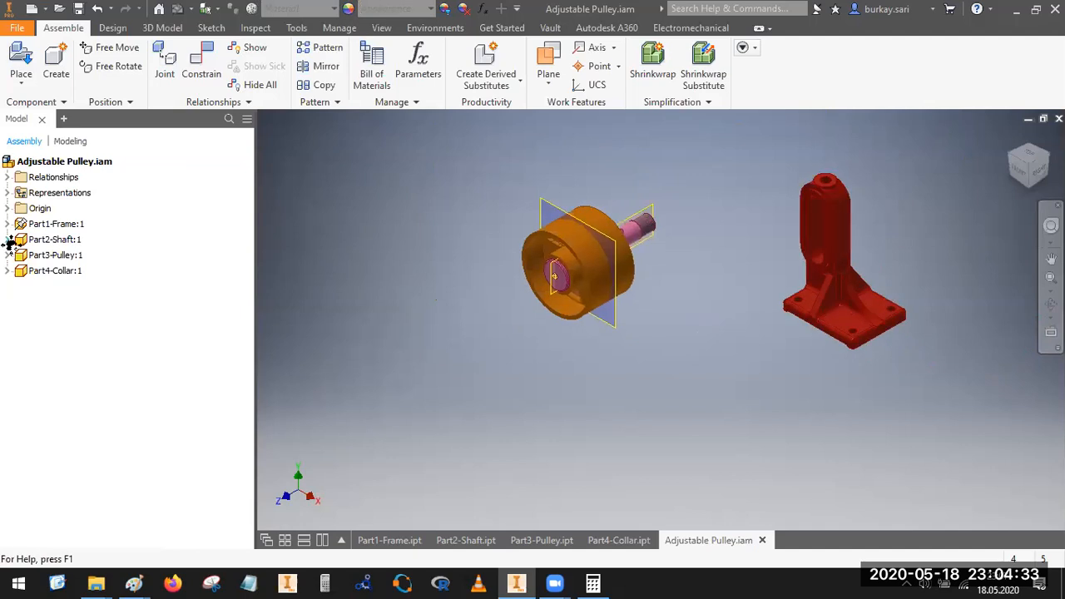
pyautogui.rightClick(152, 168)
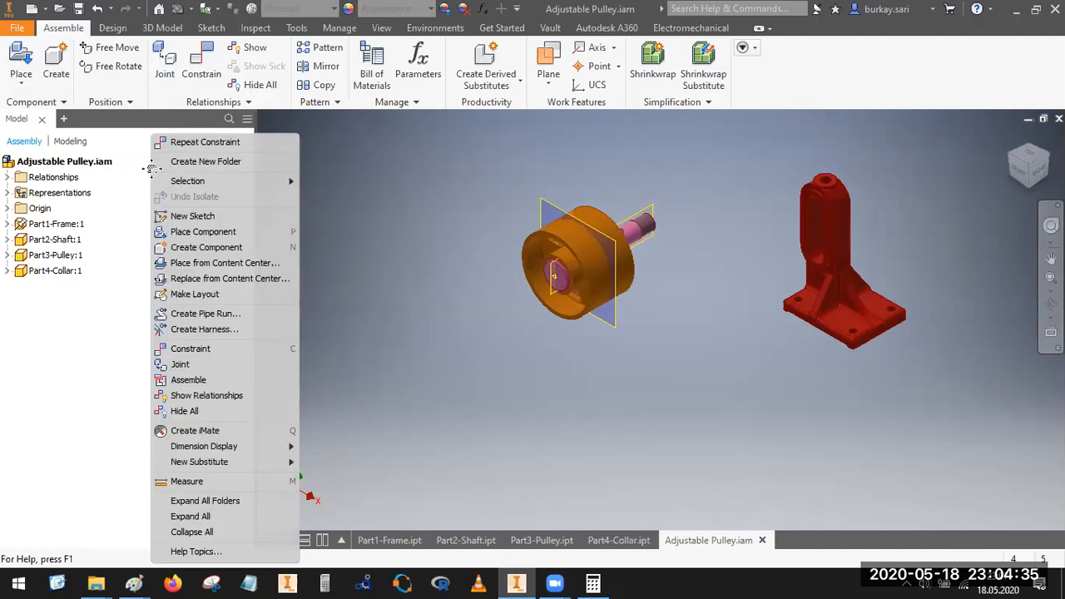
pyautogui.click(191, 517)
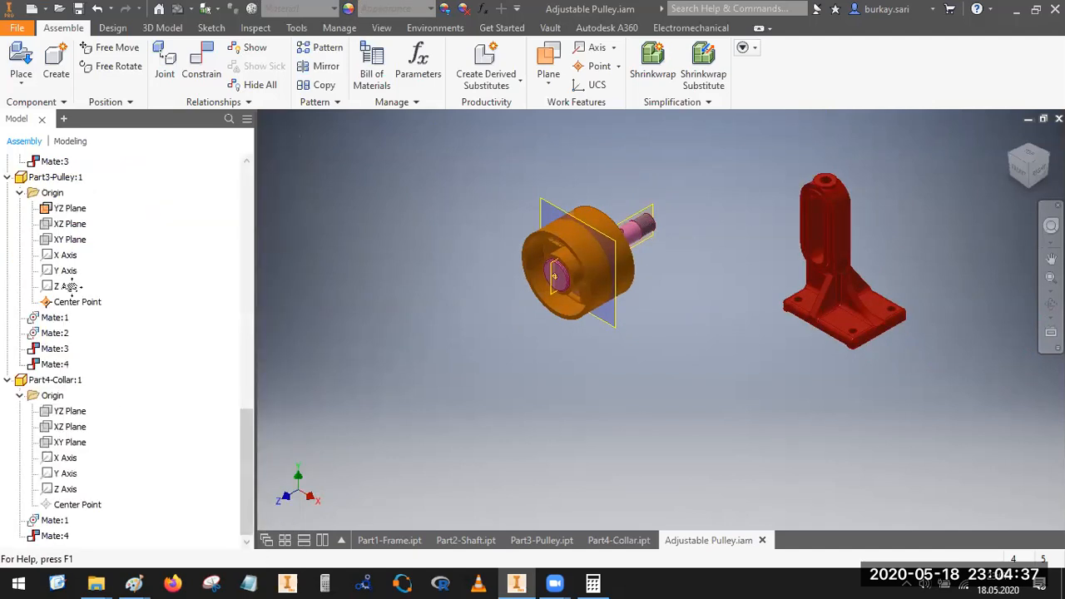
pyautogui.rightClick(64, 208)
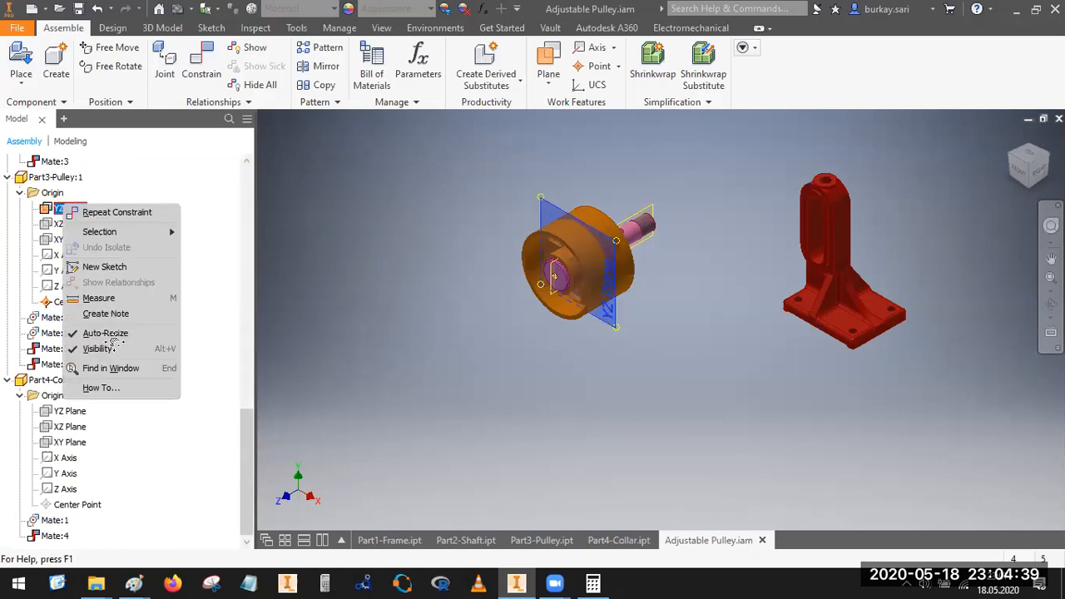
pyautogui.click(104, 347)
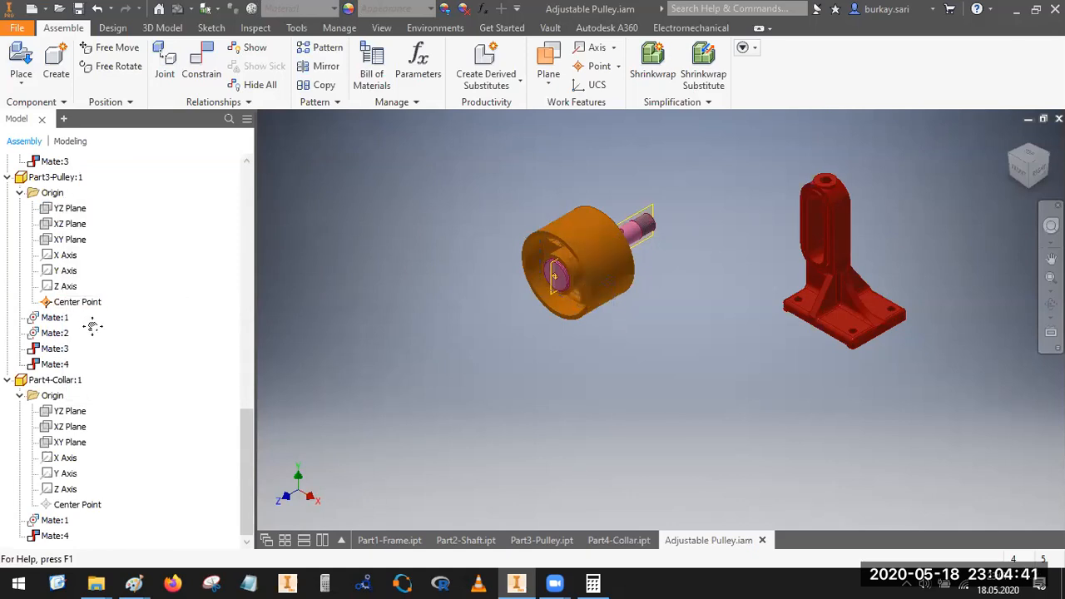
pyautogui.scroll(4, 91, 324)
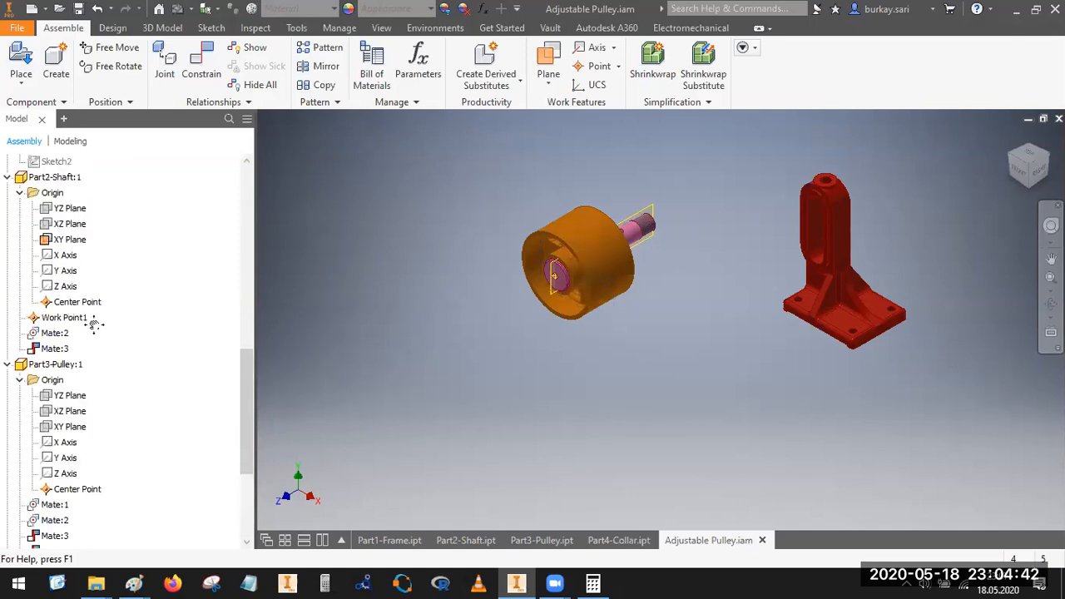
pyautogui.rightClick(60, 240)
pyautogui.click(110, 378)
# Step: Check the rest of the model tree for visible work planes and collapse the entire tree
pyautogui.scroll(3, 104, 275)
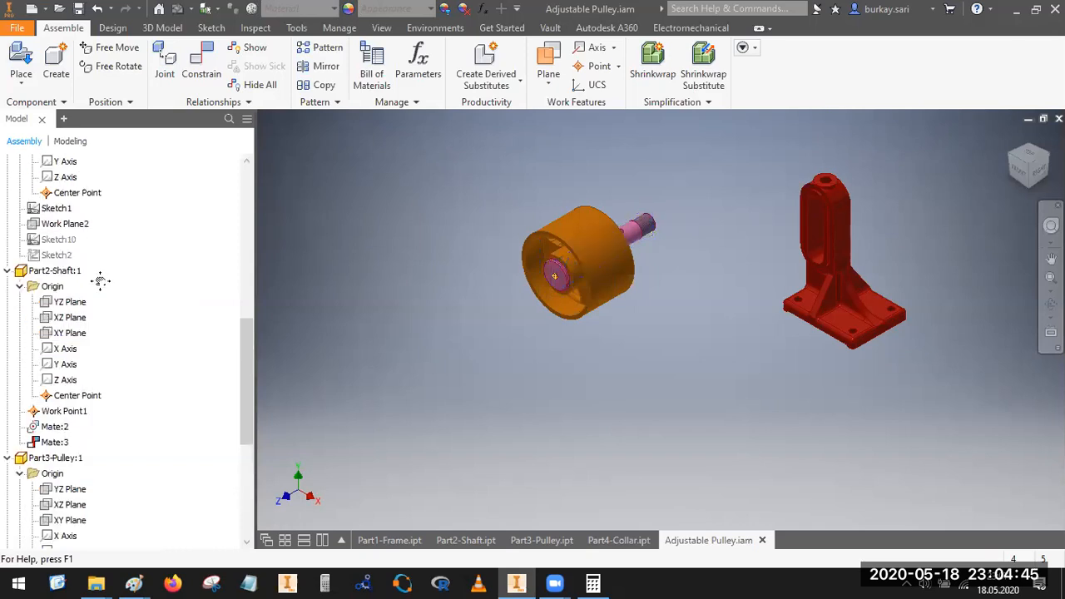
pyautogui.scroll(6, 108, 257)
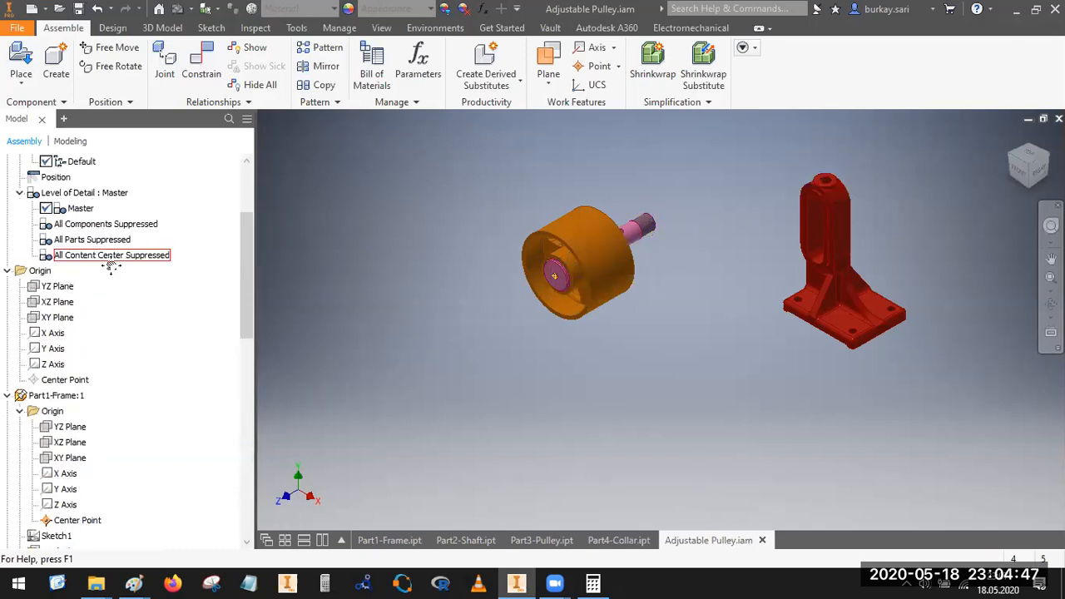
pyautogui.scroll(1, 117, 273)
pyautogui.scroll(-15, 121, 277)
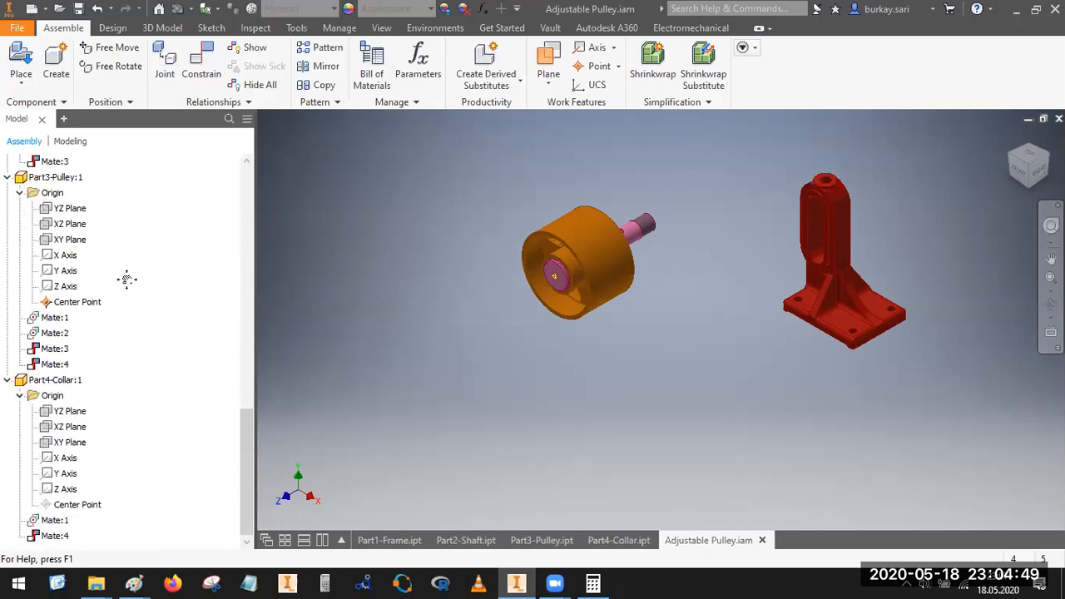
pyautogui.rightClick(240, 391)
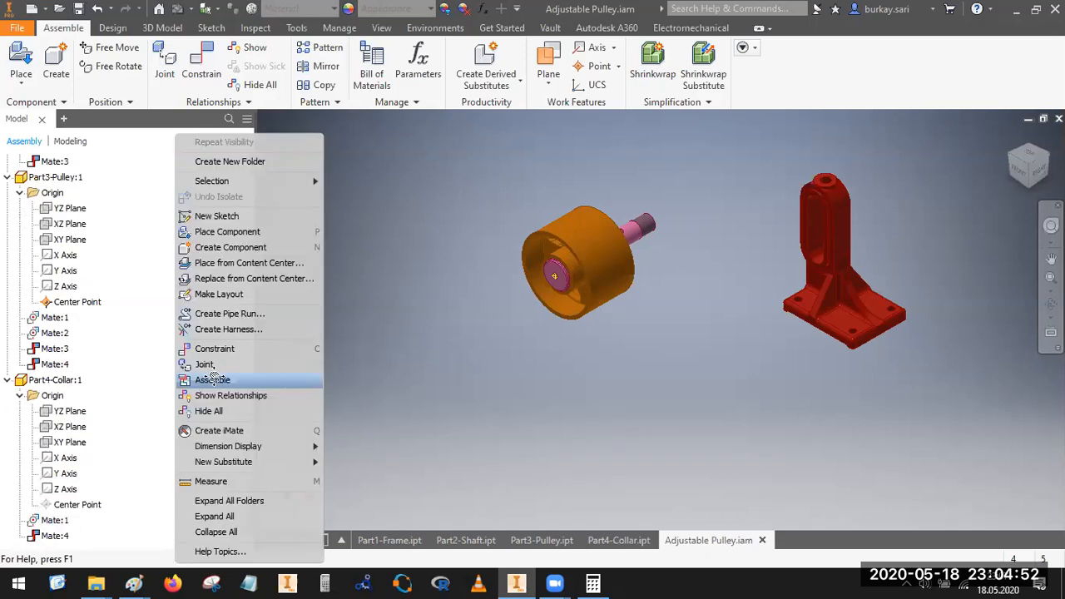
pyautogui.click(215, 532)
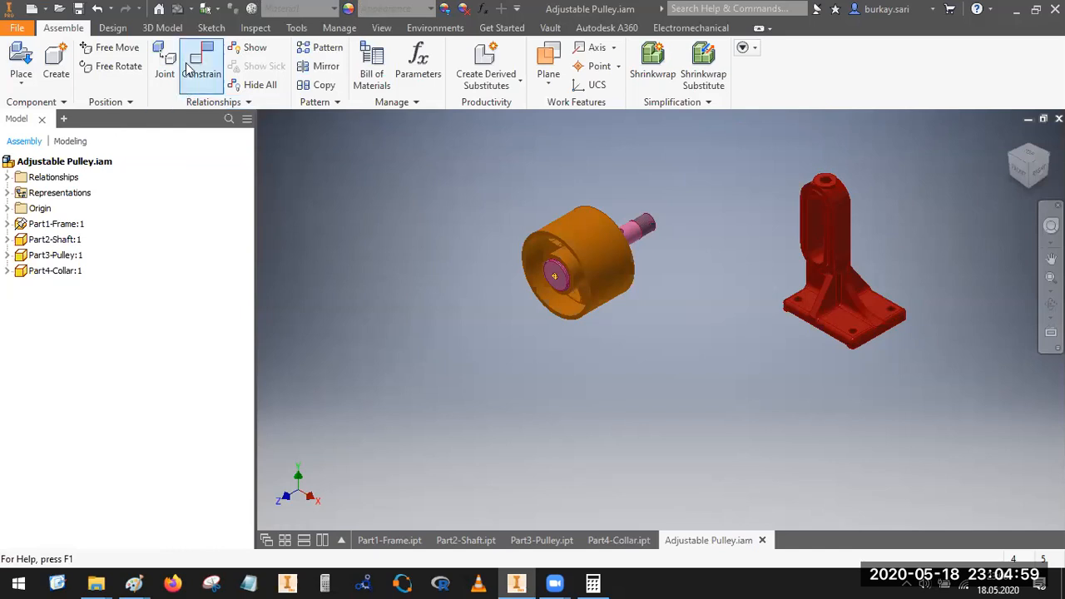
# Step: Compare the frame's origin planes and make its YZ plane visible
pyautogui.scroll(-3, 814, 282)
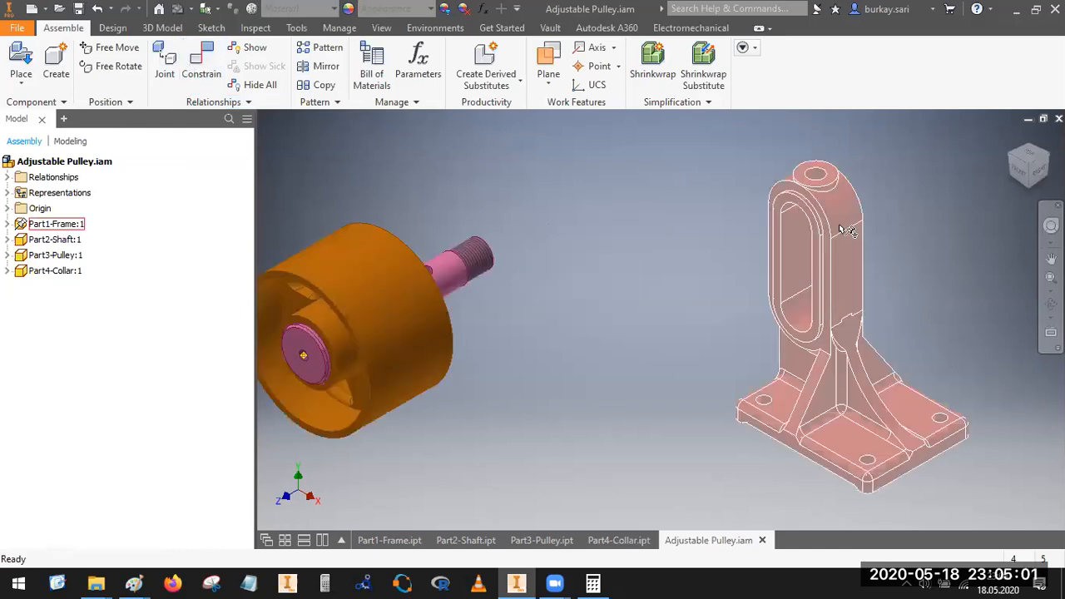
pyautogui.scroll(3, 814, 266)
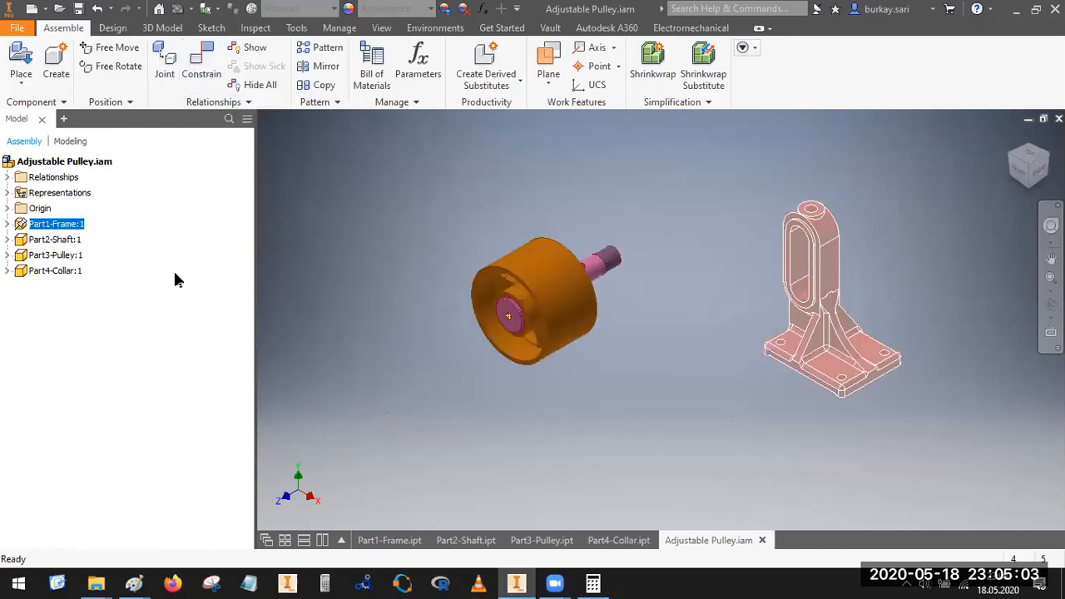
pyautogui.click(7, 224)
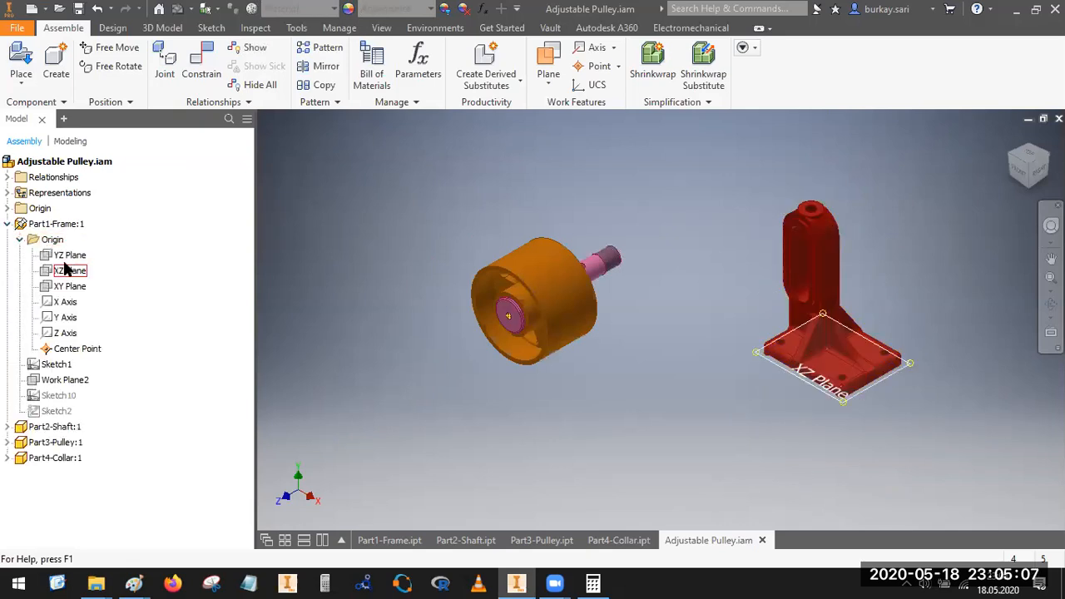
pyautogui.click(71, 256)
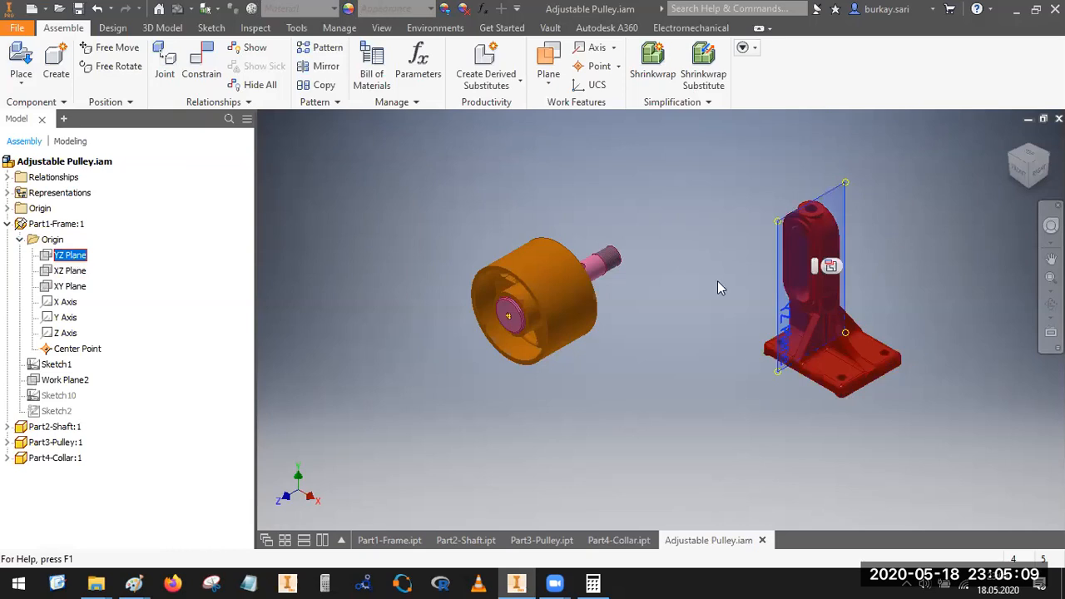
pyautogui.scroll(3, 708, 277)
pyautogui.click(1025, 182)
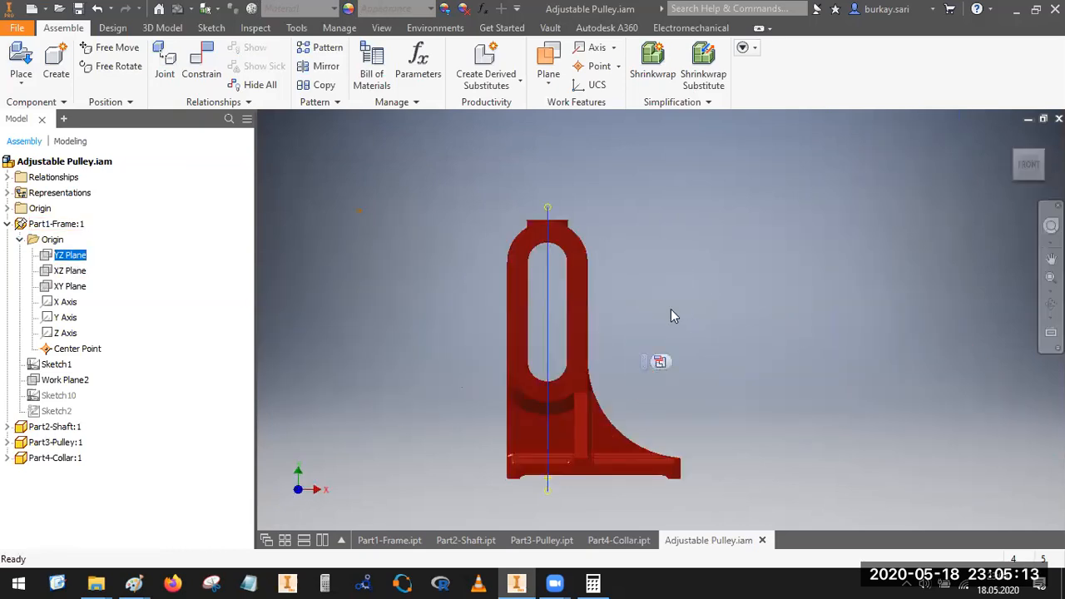
pyautogui.scroll(-3, 671, 310)
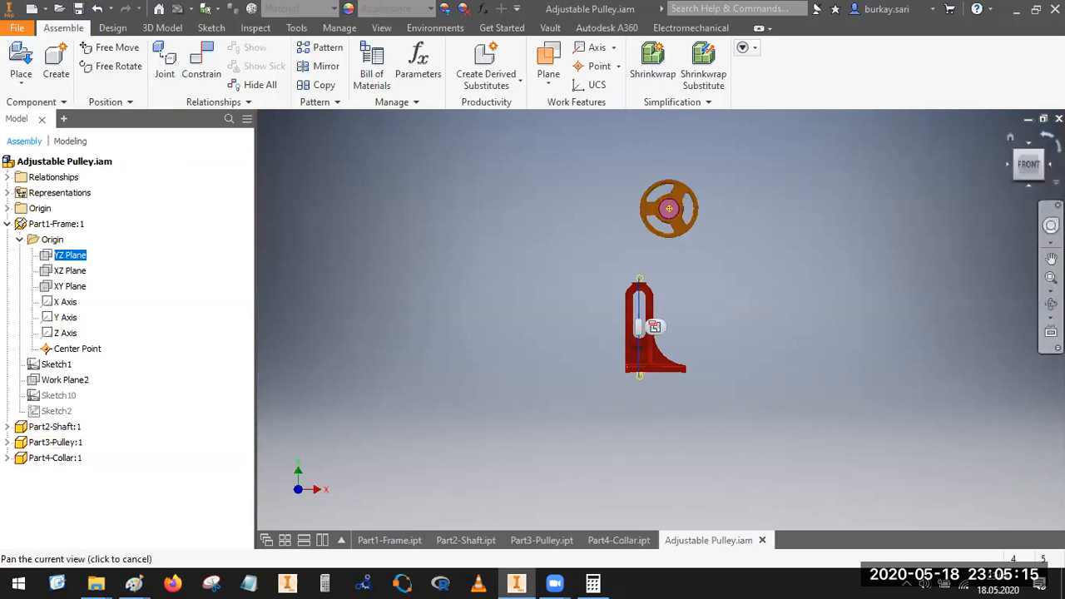
pyautogui.click(1041, 153)
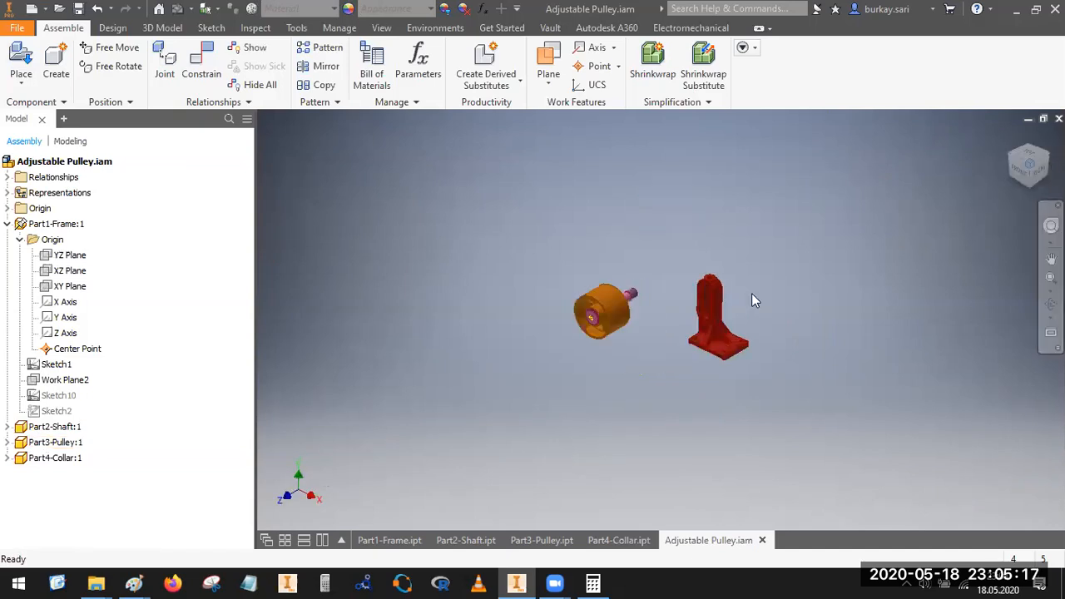
pyautogui.click(61, 271)
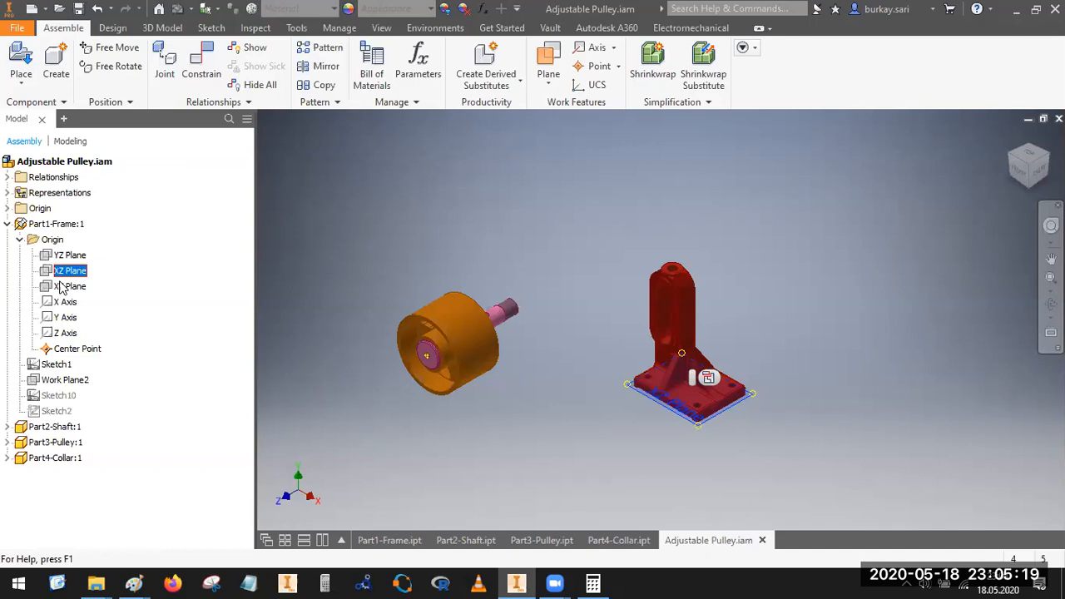
pyautogui.click(63, 286)
pyautogui.rightClick(65, 261)
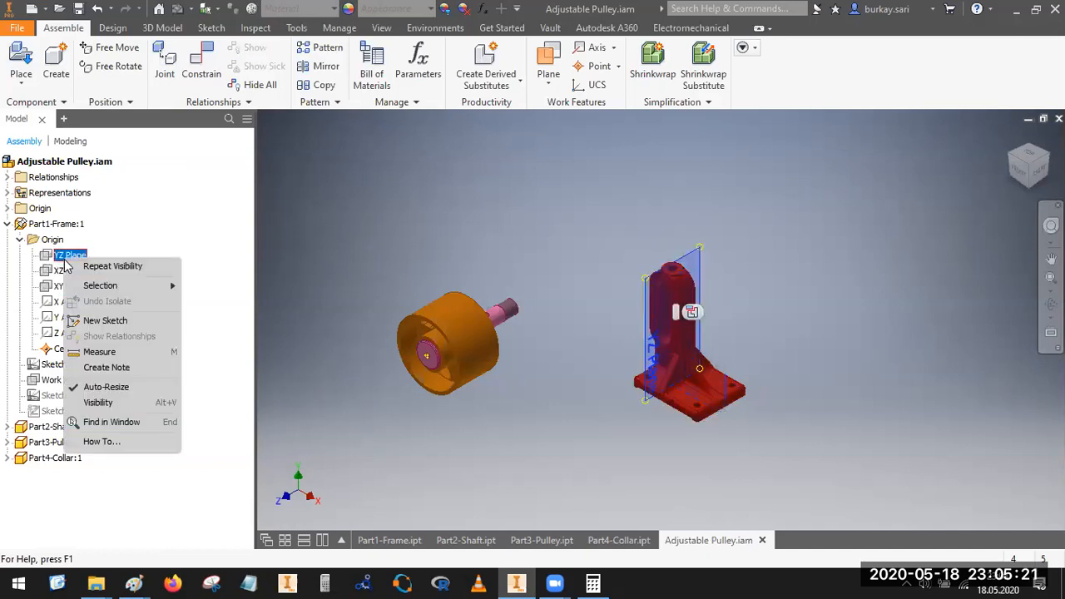
pyautogui.click(98, 403)
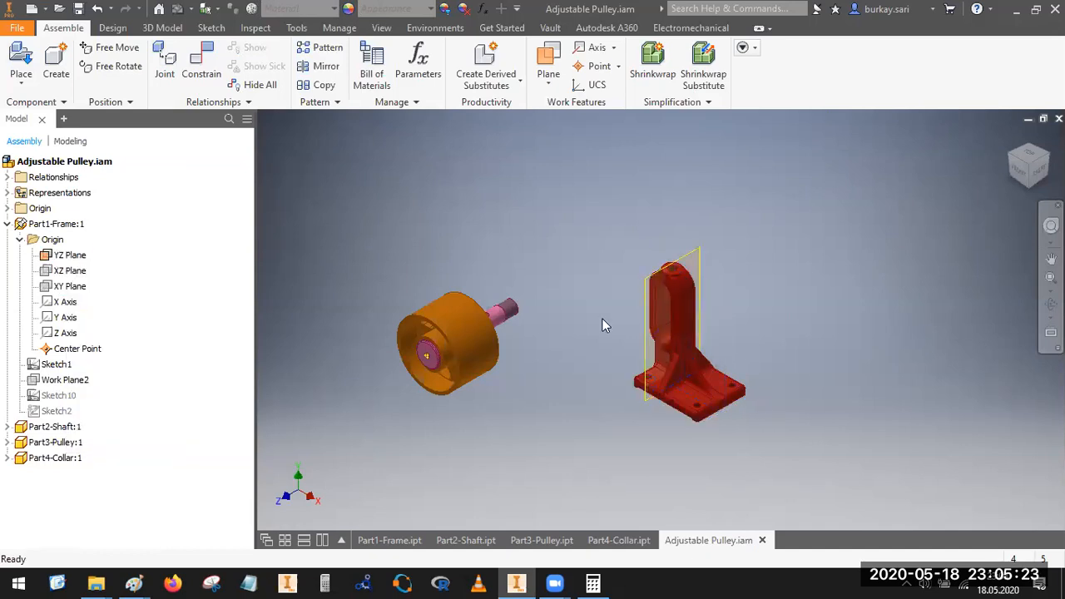
# Step: Mate the centre point on the shaft's head face to the frame's YZ plane with a 0 in offset
pyautogui.press('c')
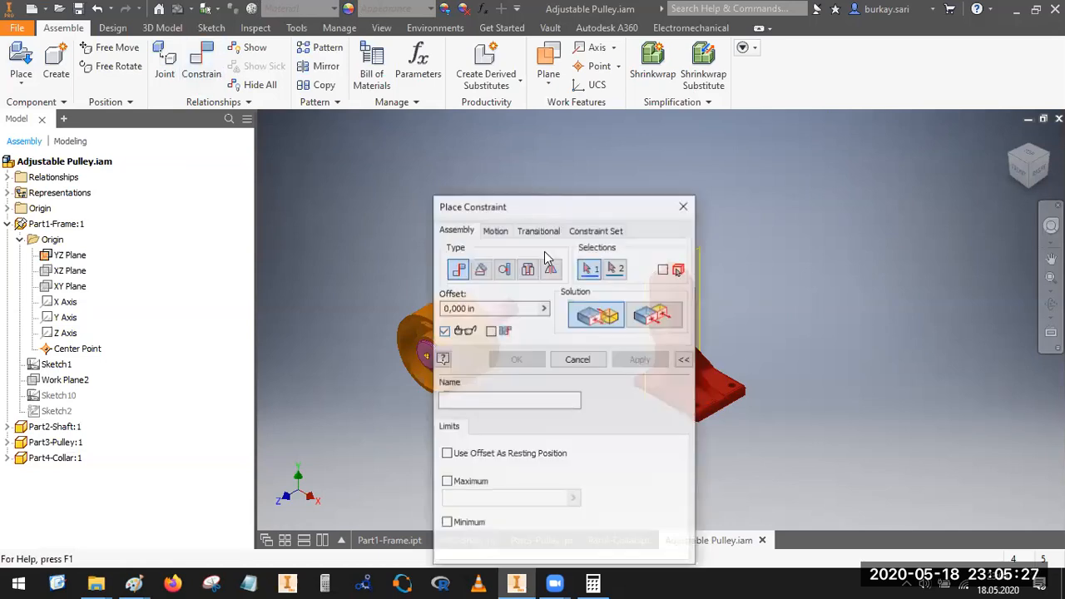
pyautogui.moveTo(570, 212); pyautogui.dragTo(219, 145)
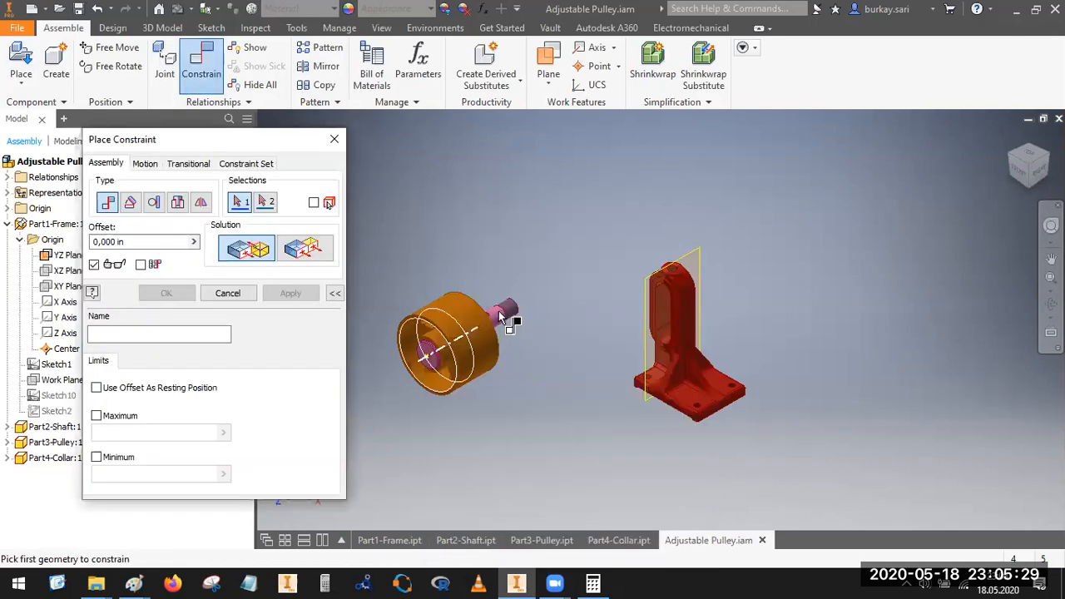
pyautogui.scroll(-6, 506, 314)
pyautogui.scroll(4, 806, 290)
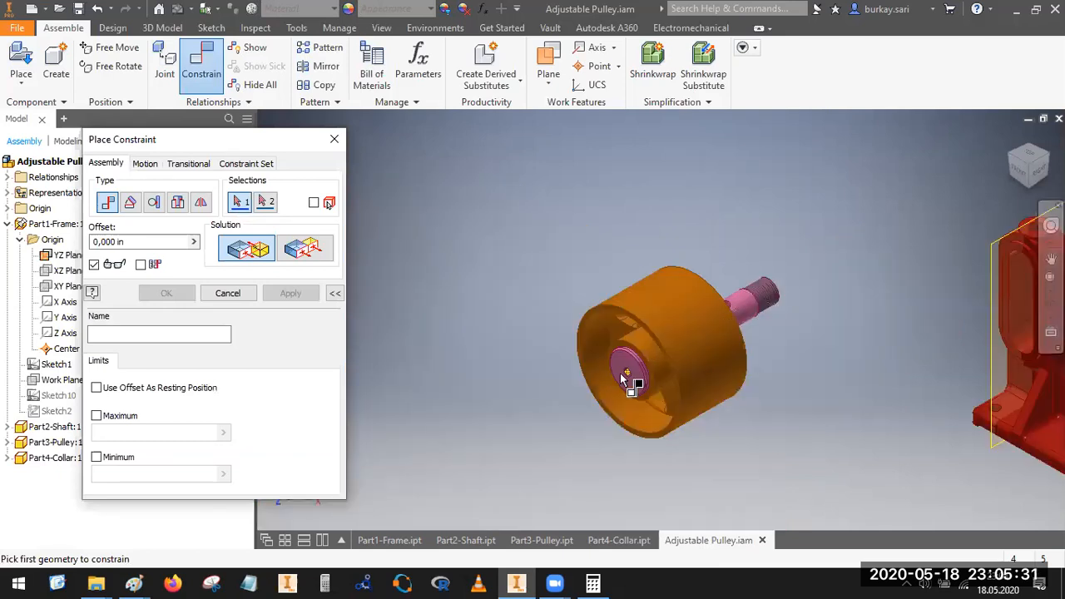
pyautogui.scroll(-5, 674, 299)
pyautogui.click(674, 275)
pyautogui.scroll(5, 571, 388)
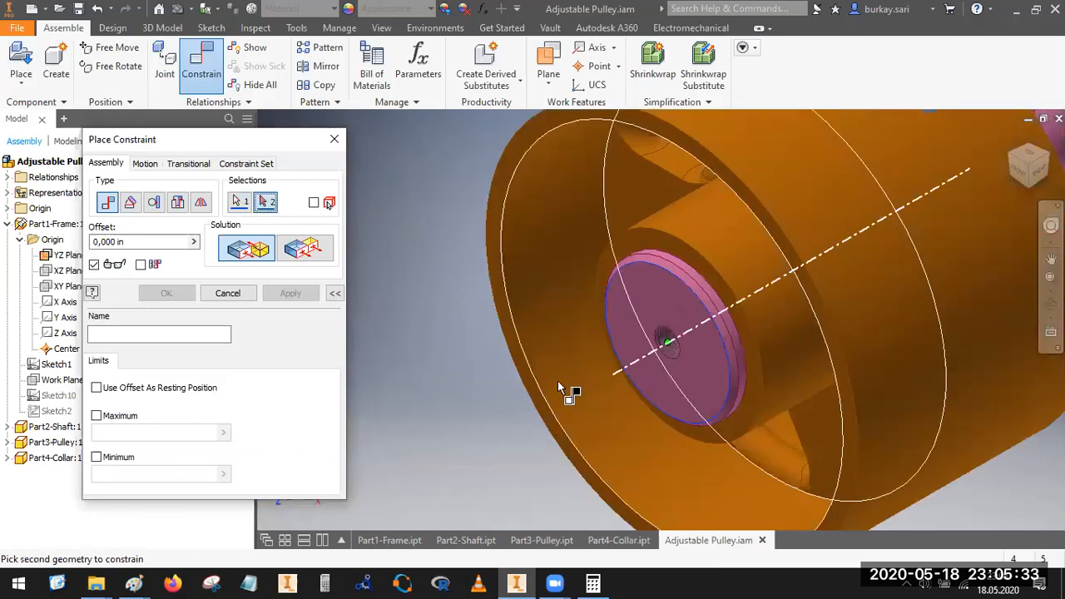
pyautogui.click(741, 367)
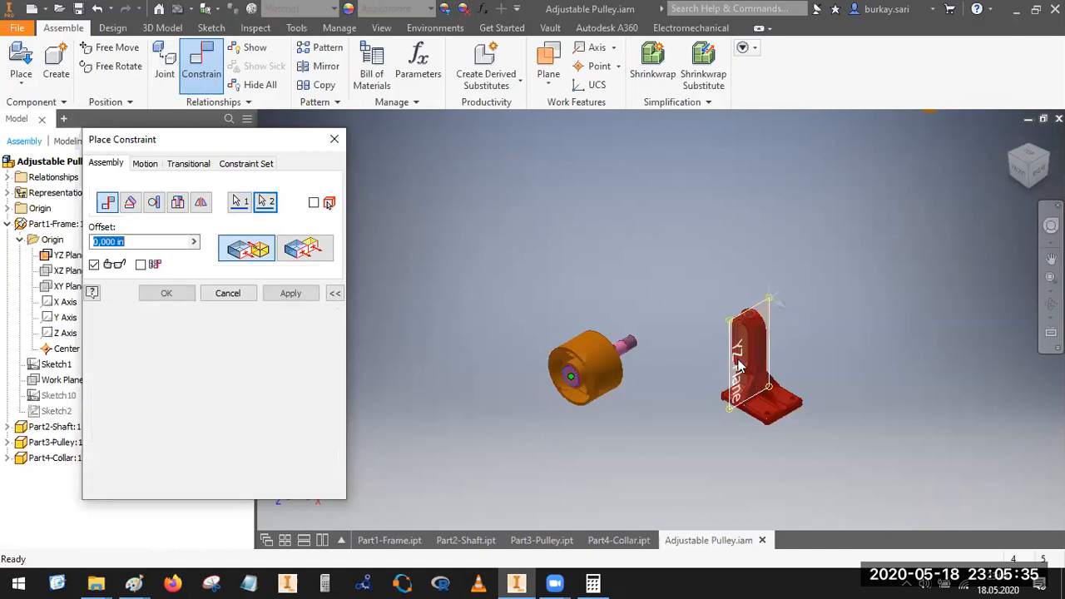
pyautogui.press('Return')
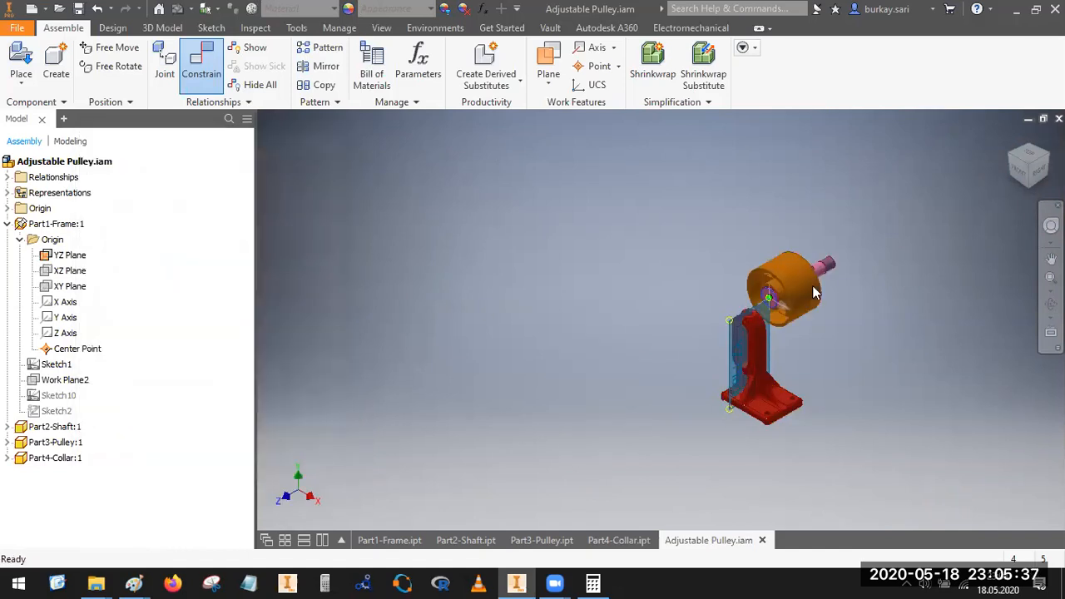
# Step: Move the shaft assembly clear of the frame and mate the collar's free end face to the frame's slot face with a 0 in offset
pyautogui.scroll(-5, 776, 299)
pyautogui.scroll(5, 766, 303)
pyautogui.moveTo(772, 351); pyautogui.dragTo(562, 391)
pyautogui.click(206, 58)
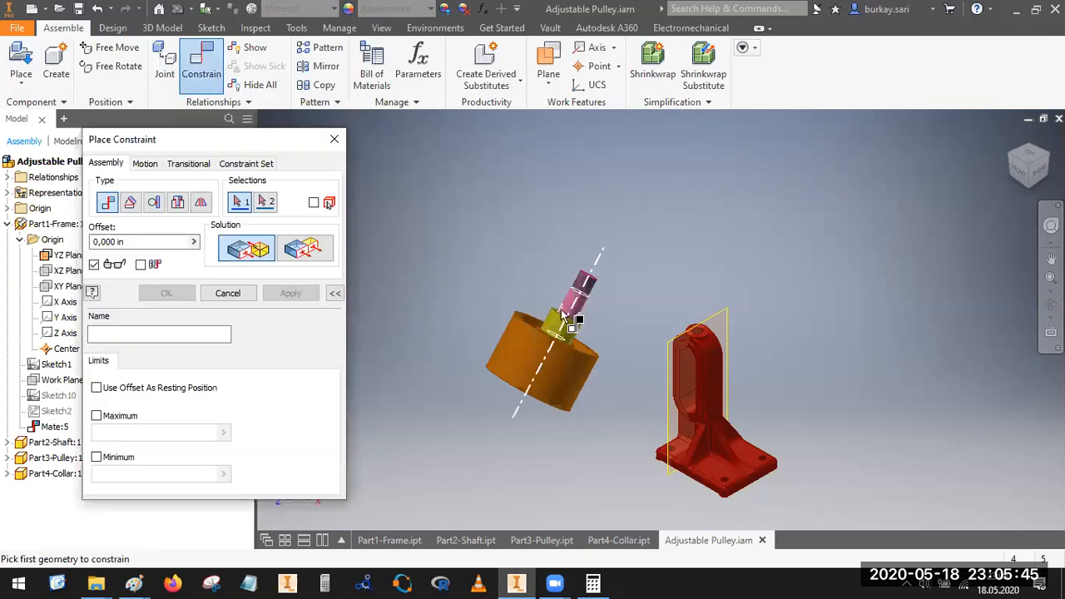
pyautogui.scroll(-5, 541, 350)
pyautogui.click(507, 356)
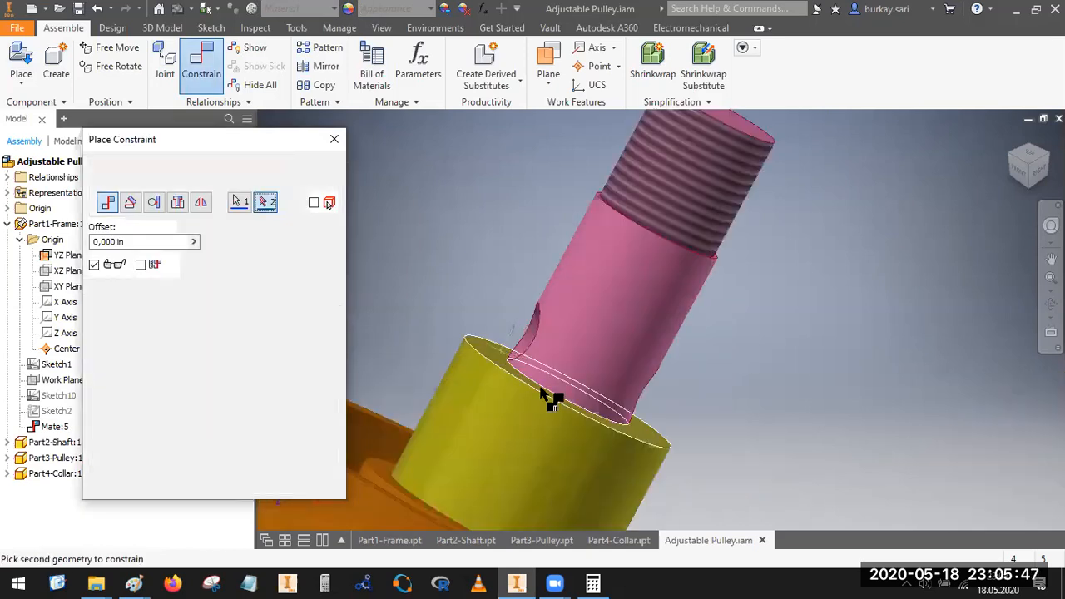
pyautogui.scroll(6, 632, 400)
pyautogui.scroll(-8, 647, 430)
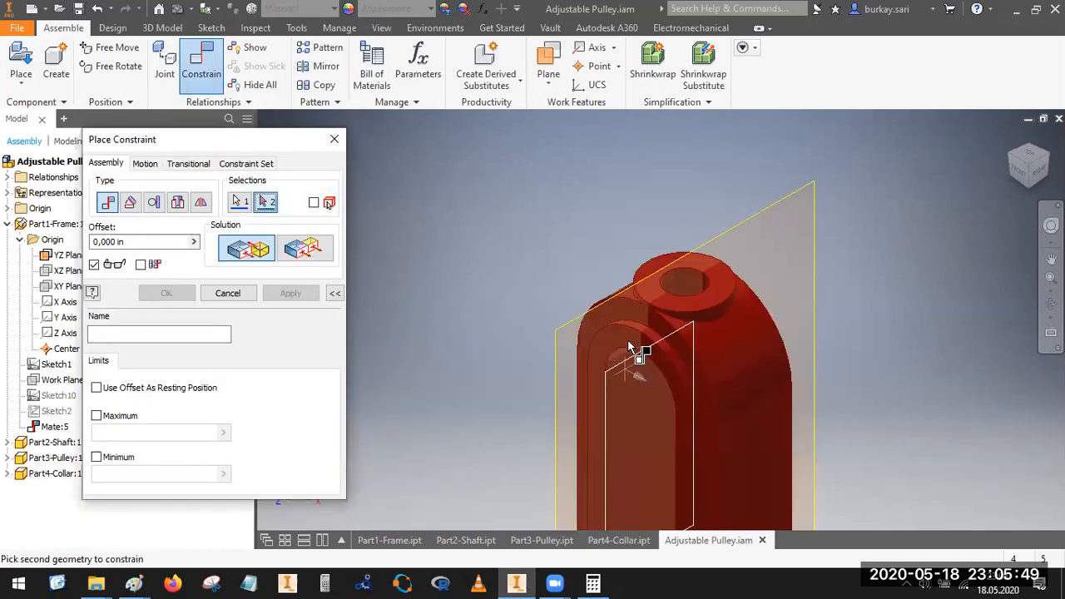
pyautogui.click(629, 348)
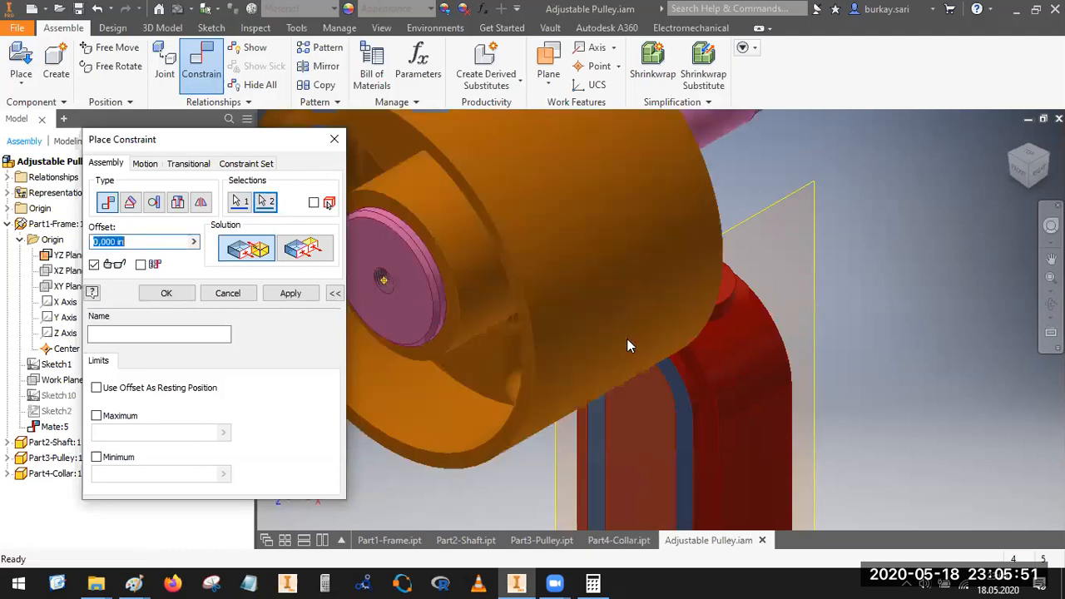
pyautogui.press('Return')
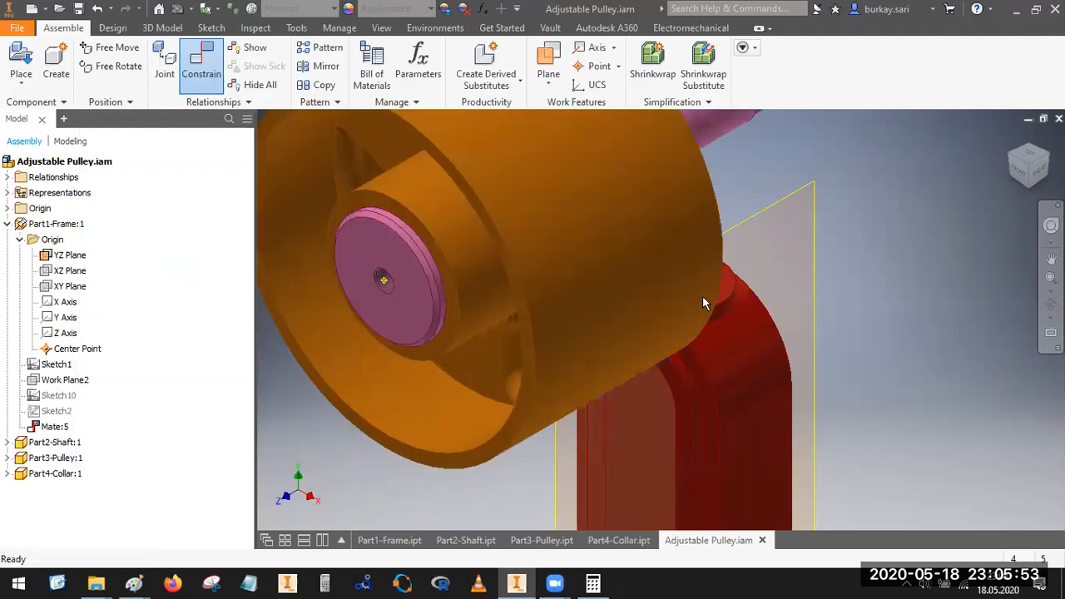
# Step: Test the pulley's movement against the frame's slot and examine the assembly from the shaft's threaded end
pyautogui.scroll(6, 691, 292)
pyautogui.moveTo(692, 330); pyautogui.dragTo(692, 377)
pyautogui.scroll(-4, 765, 343)
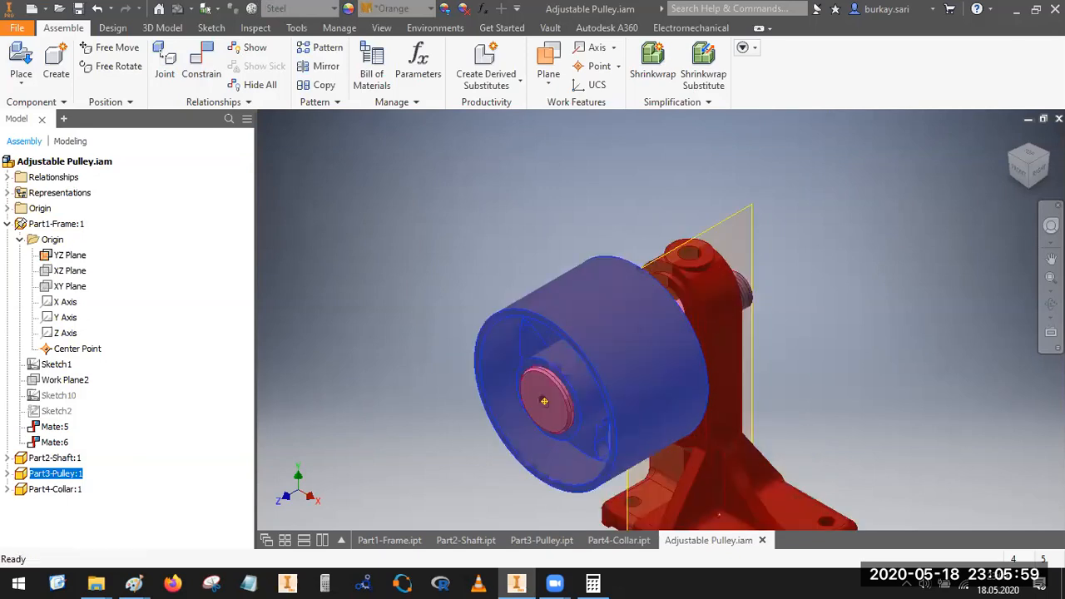
pyautogui.click(1046, 154)
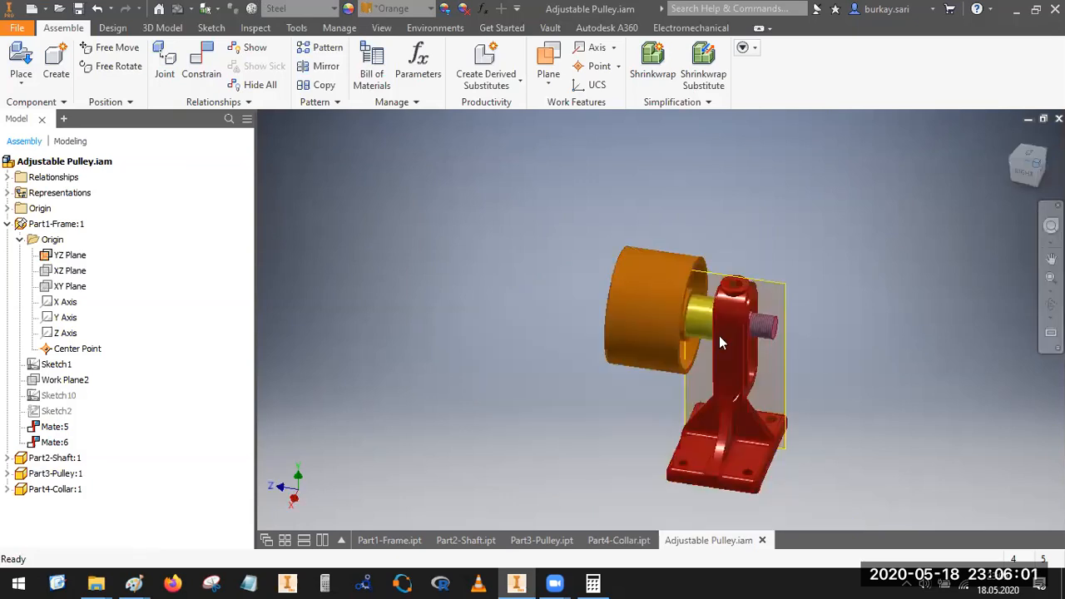
pyautogui.scroll(-5, 666, 326)
pyautogui.moveTo(666, 327); pyautogui.dragTo(699, 309)
pyautogui.click(817, 262)
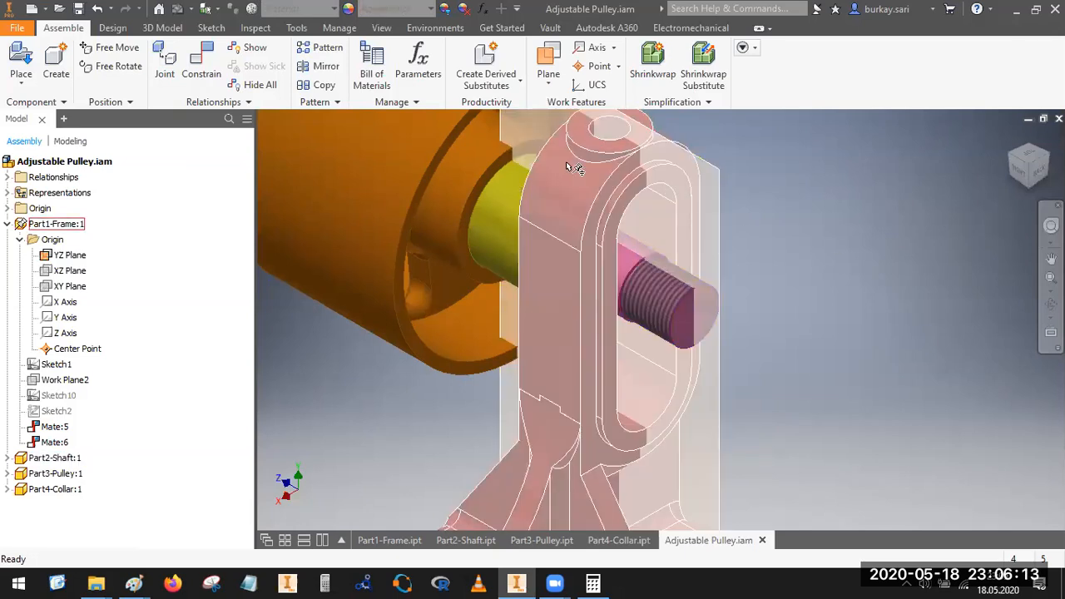
# Step: Mate the shaft's axis to the centre of the slot's upper arc with limits of 2 in maximum and 0 in minimum, and test its travel
pyautogui.click(208, 56)
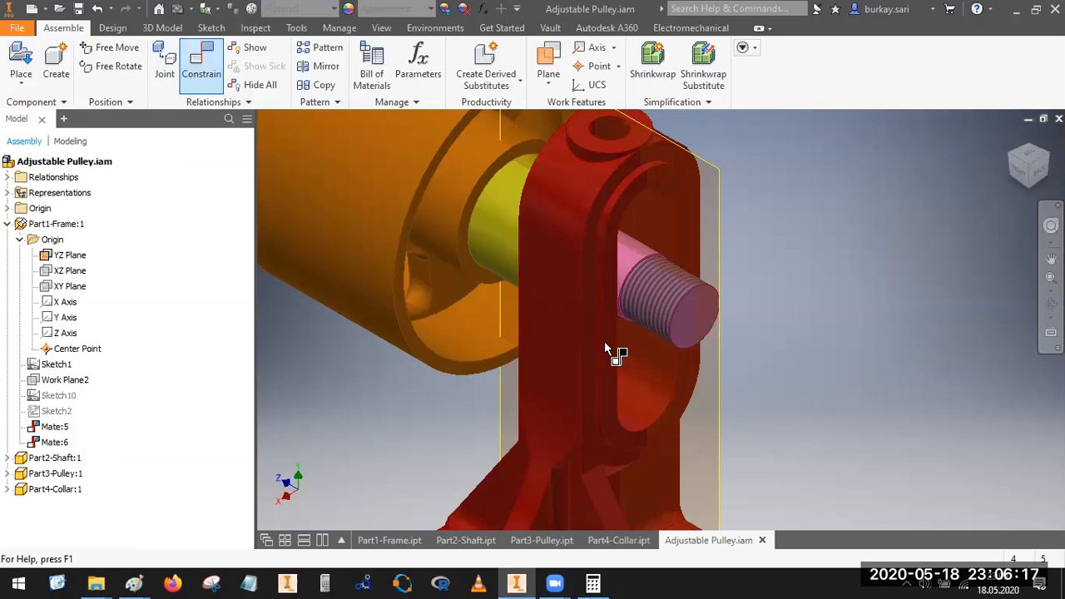
pyautogui.click(665, 310)
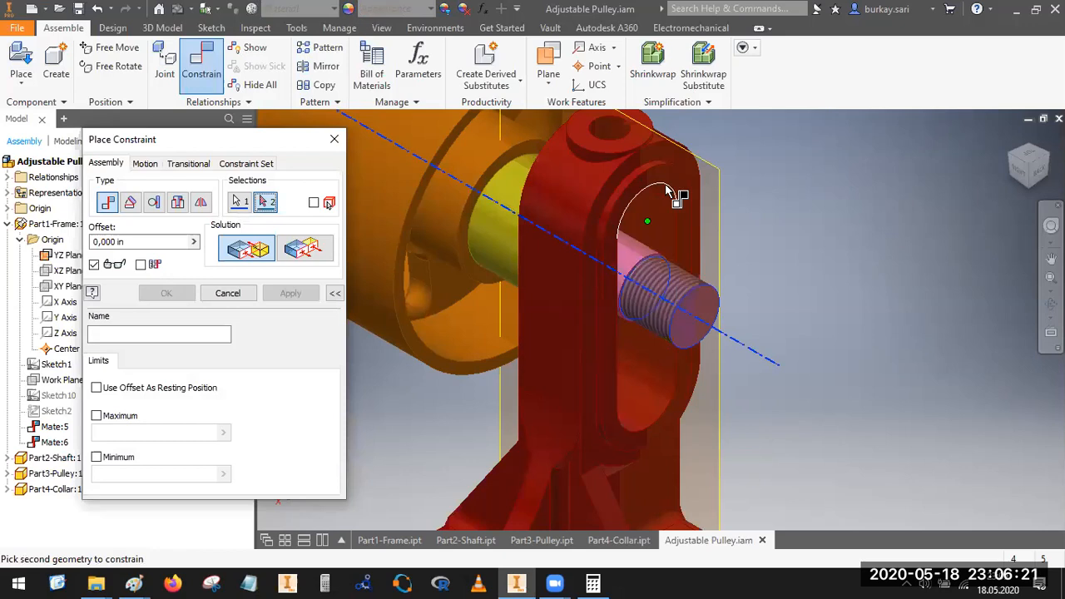
pyautogui.click(689, 209)
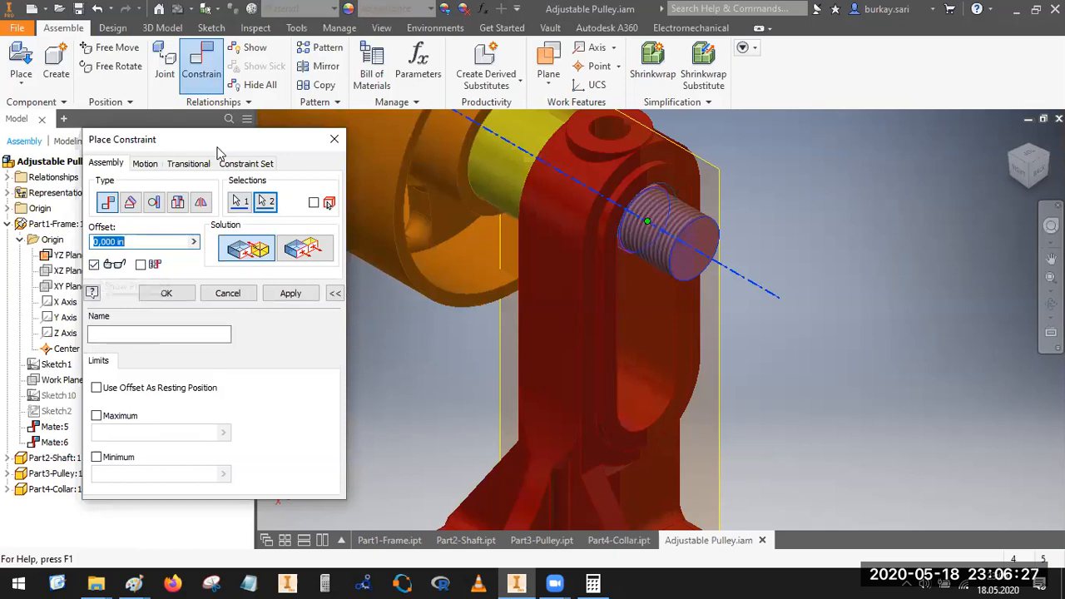
pyautogui.moveTo(187, 140); pyautogui.dragTo(241, 93)
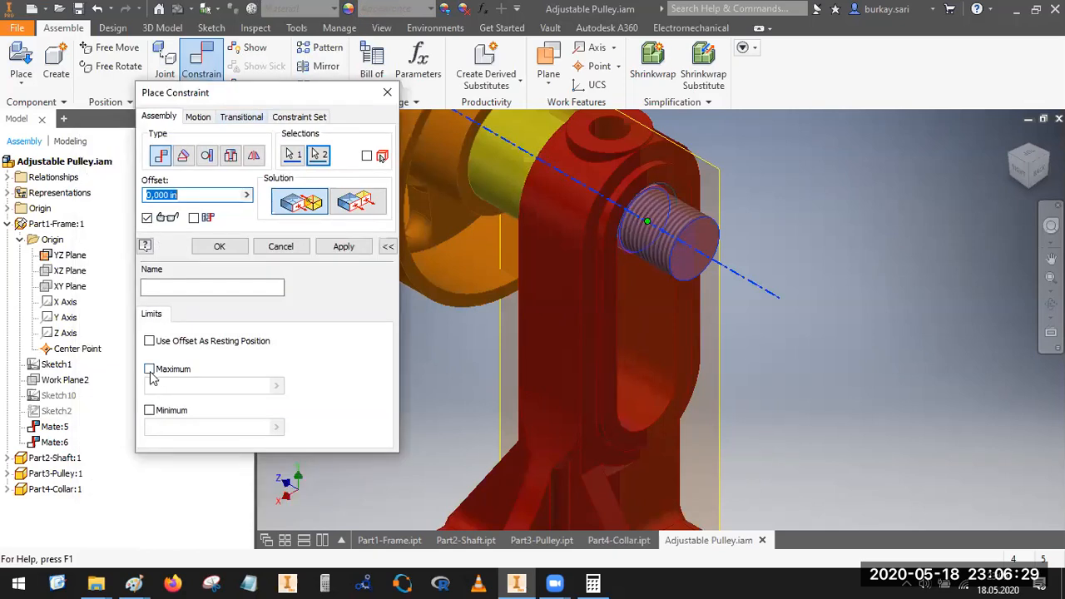
pyautogui.click(149, 369)
pyautogui.click(166, 411)
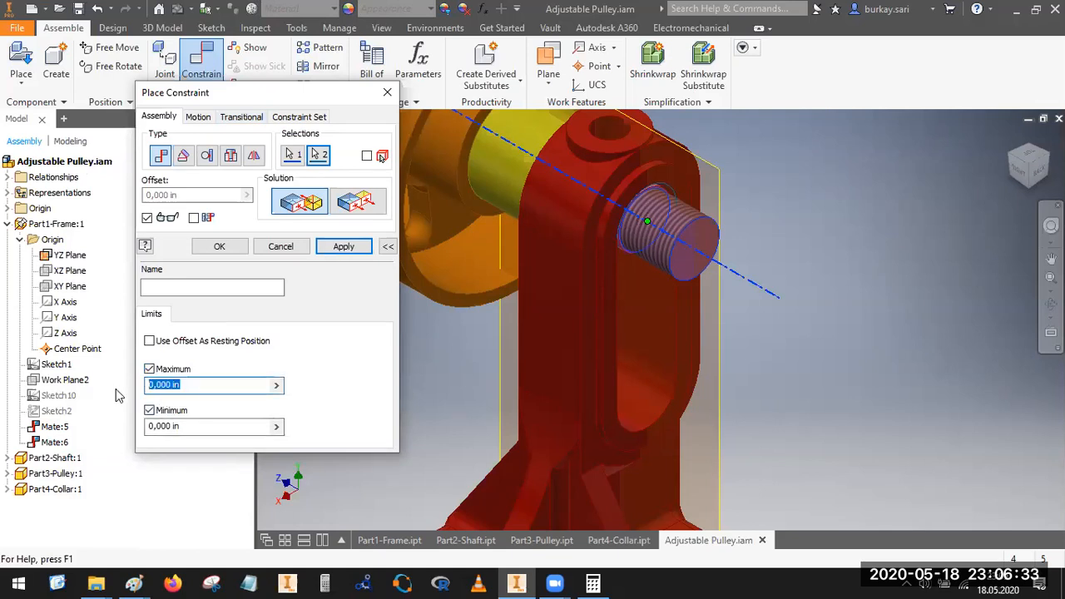
pyautogui.write('2')
pyautogui.click(219, 246)
pyautogui.moveTo(678, 241); pyautogui.dragTo(593, 407)
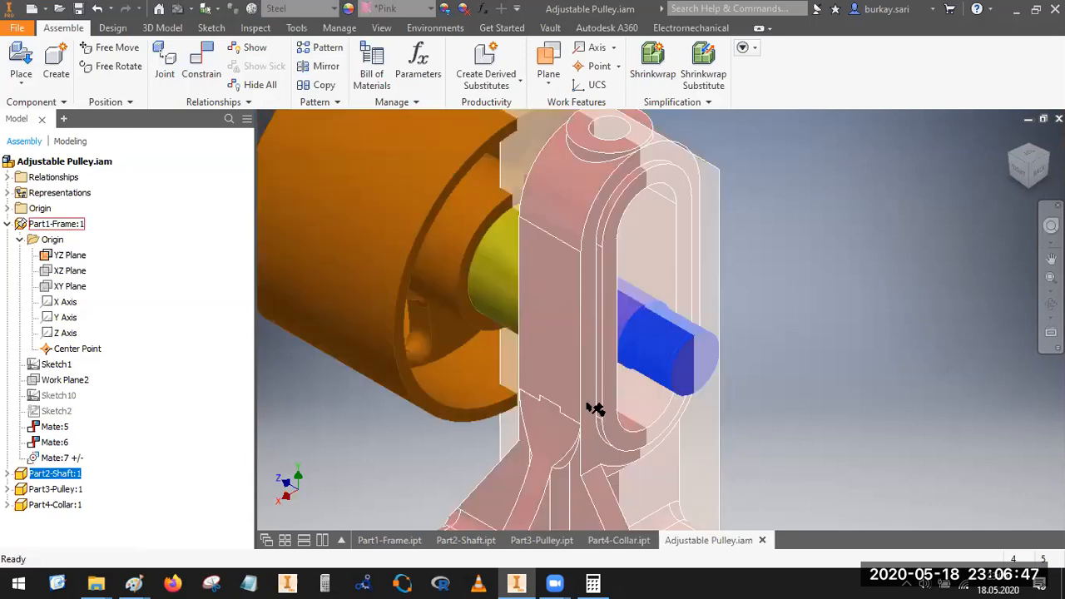
# Step: Collapse the frame's model tree, expand the assembly's relationships and select the limited shaft mate, Mate:7
pyautogui.click(7, 224)
pyautogui.click(8, 178)
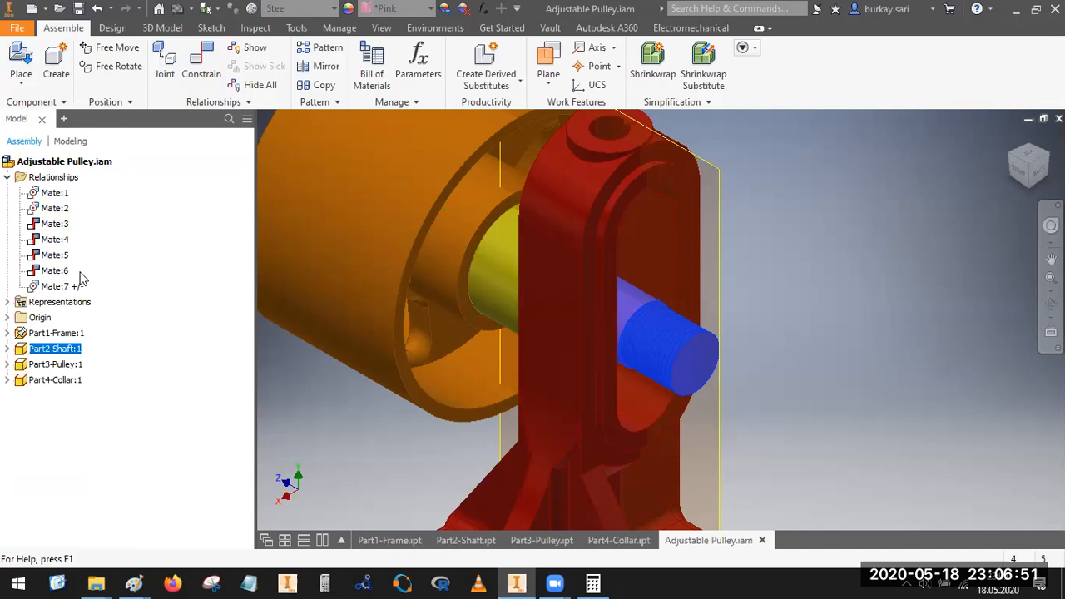
pyautogui.click(68, 288)
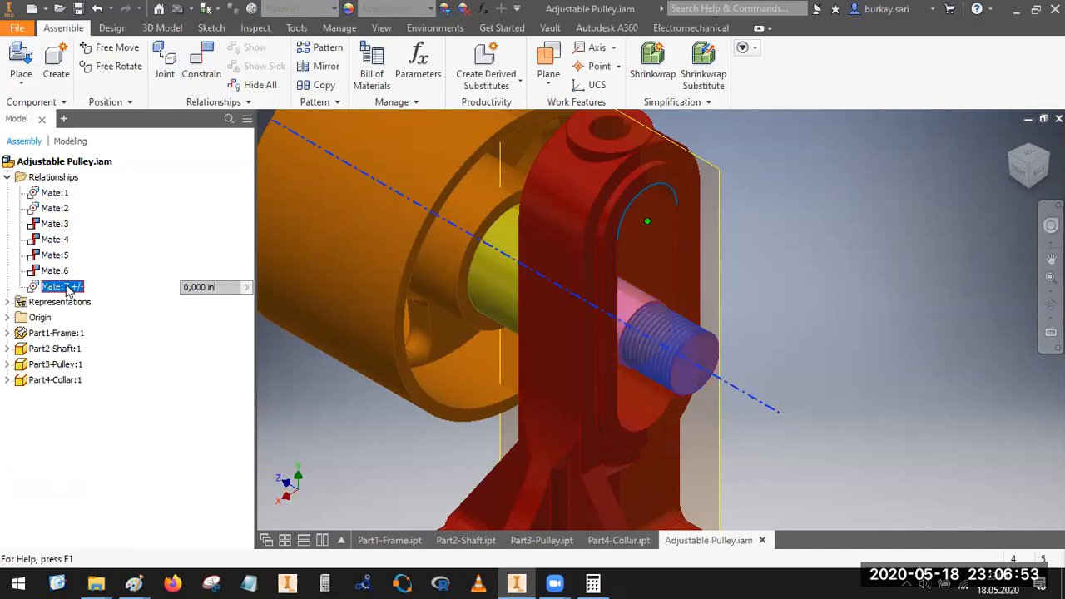
# Step: Edit Mate:7 to limits of 0 in maximum and -1 in minimum, and test the shaft's travel in the slot
pyautogui.rightClick(68, 287)
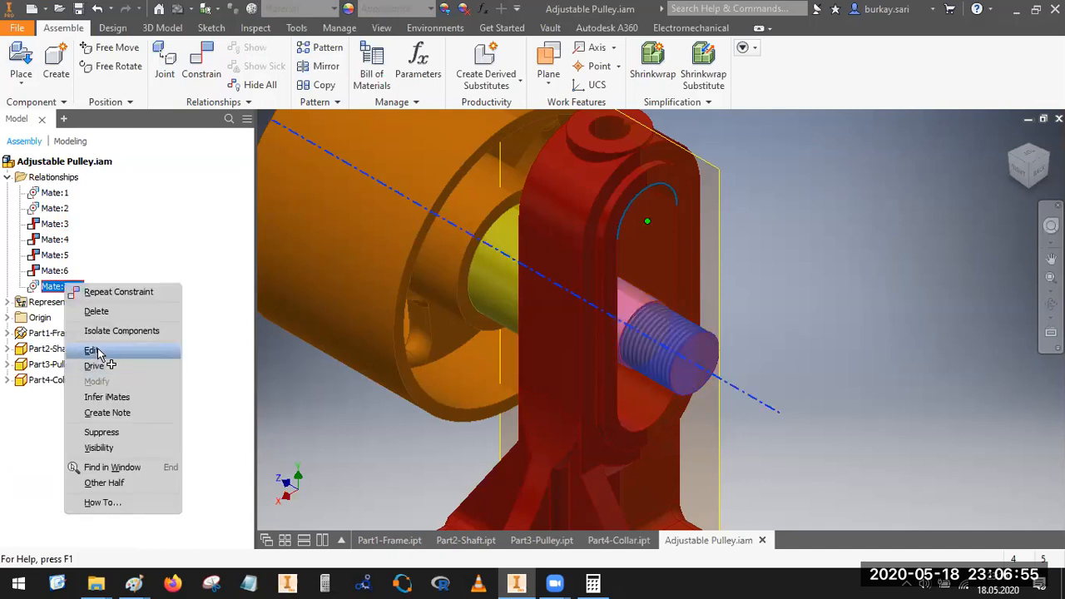
pyautogui.click(98, 353)
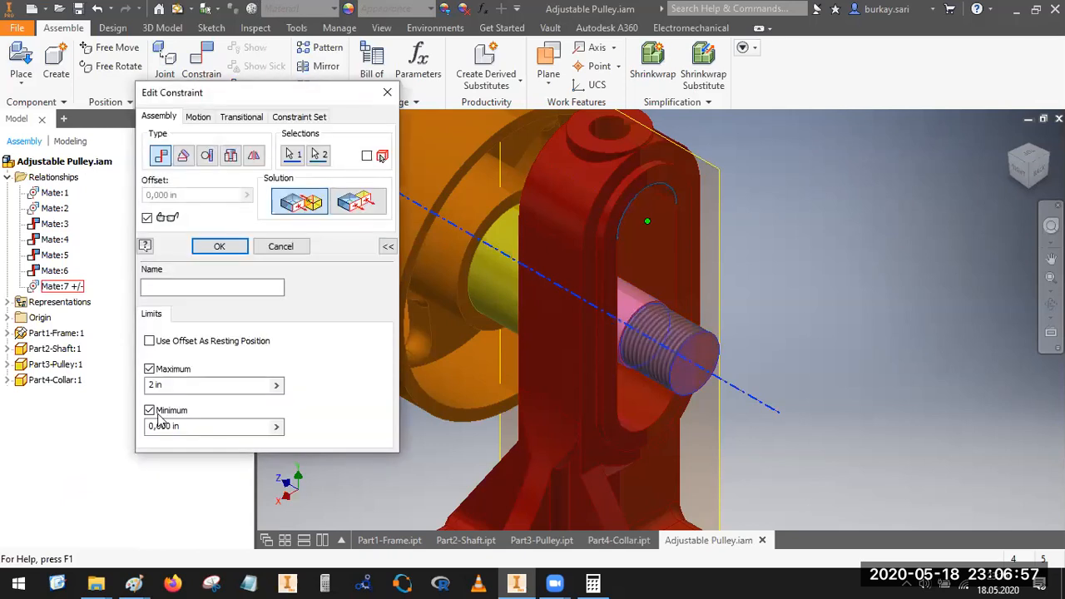
pyautogui.click(177, 385)
pyautogui.press('BackSpace')
pyautogui.write('-1')
pyautogui.click(229, 426)
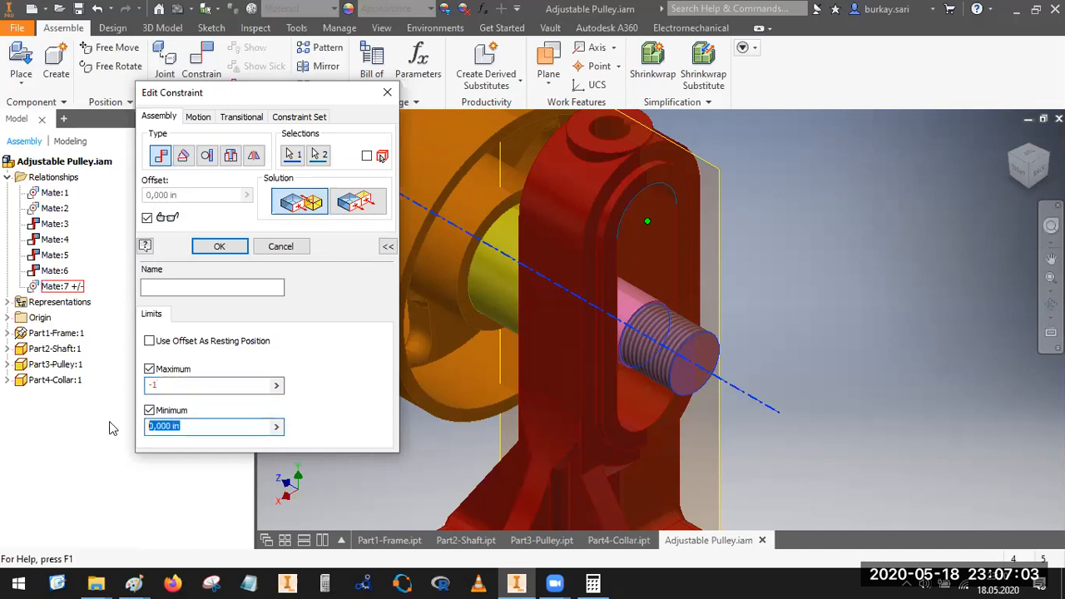
pyautogui.write('-1')
pyautogui.click(194, 384)
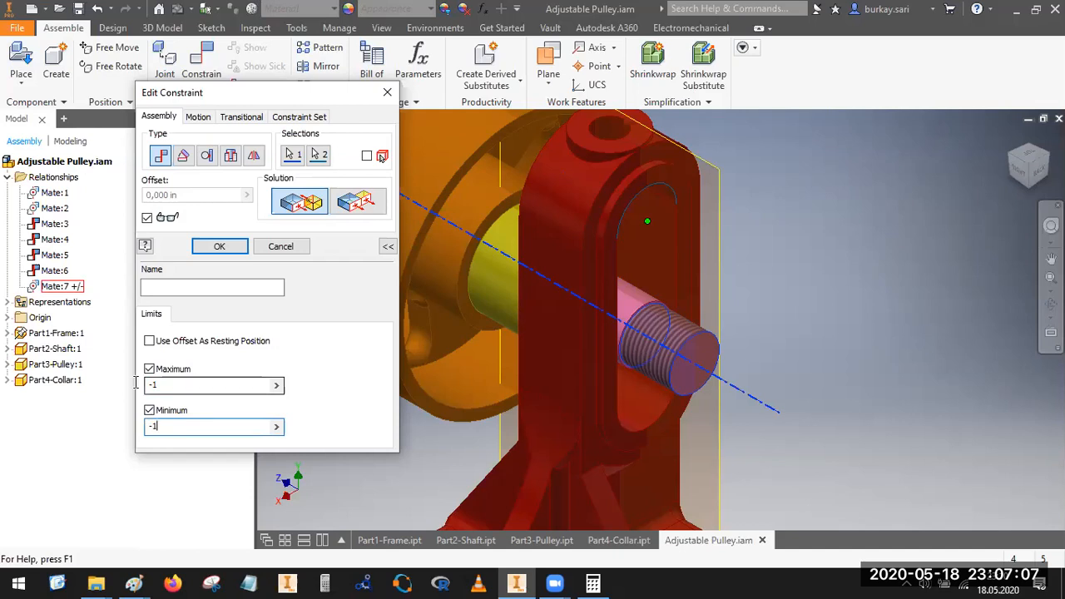
pyautogui.write('0')
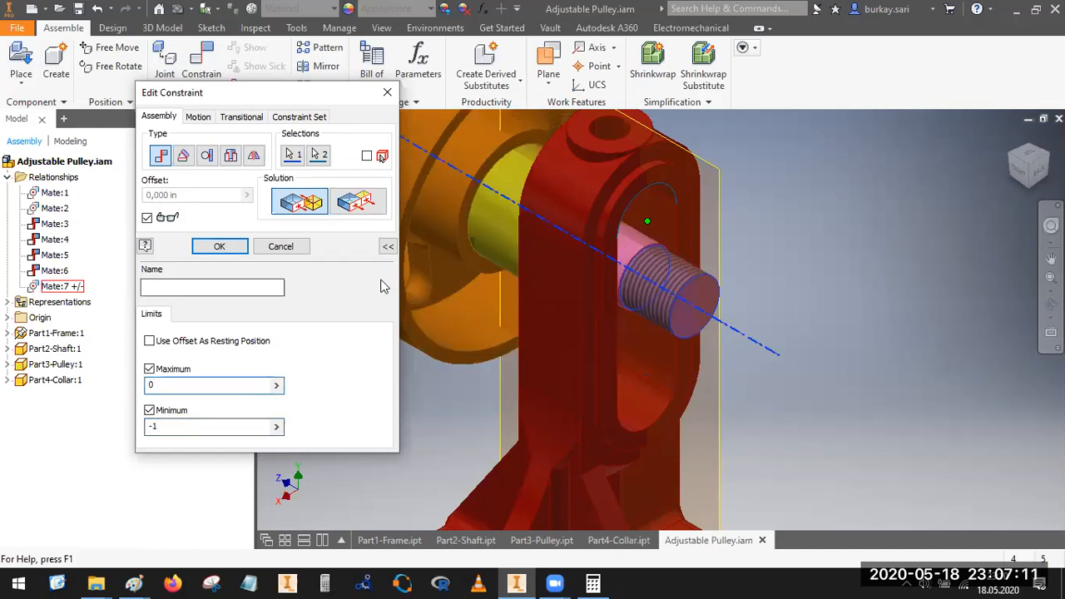
pyautogui.click(223, 246)
pyautogui.click(707, 313)
pyautogui.moveTo(679, 409); pyautogui.dragTo(520, 67)
# Step: Set the limits of Mate:7 to 1 in maximum and 0 in minimum
pyautogui.click(66, 289)
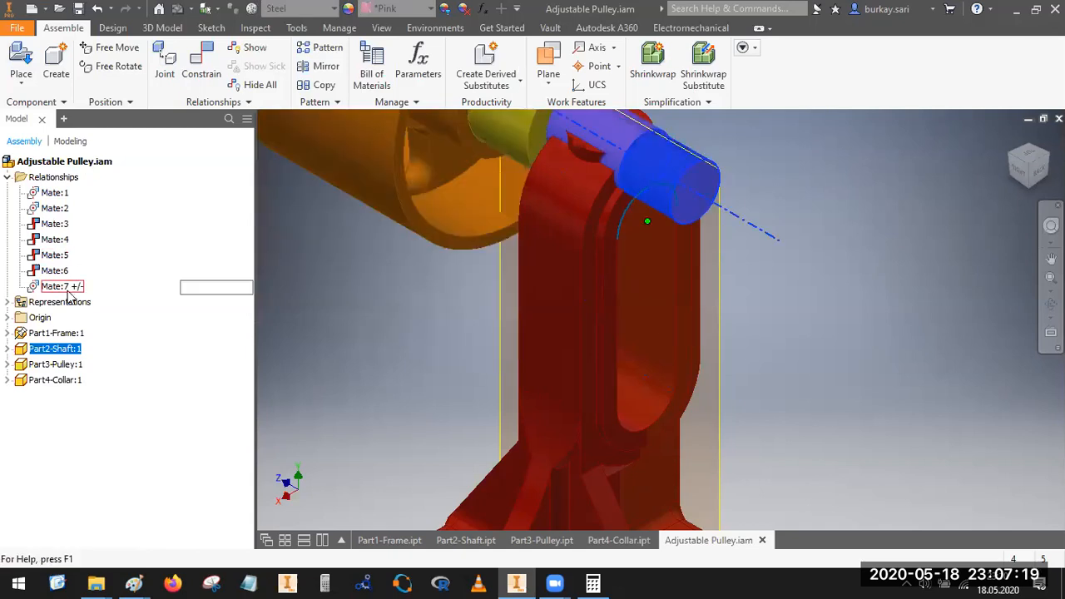
pyautogui.rightClick(67, 289)
pyautogui.click(102, 358)
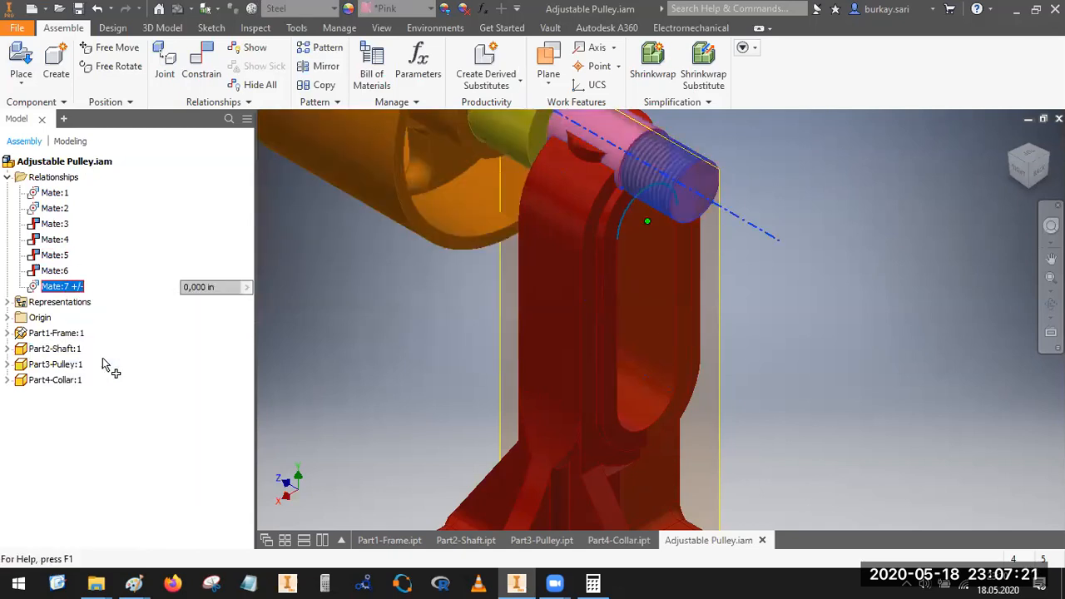
pyautogui.click(173, 385)
pyautogui.write('1')
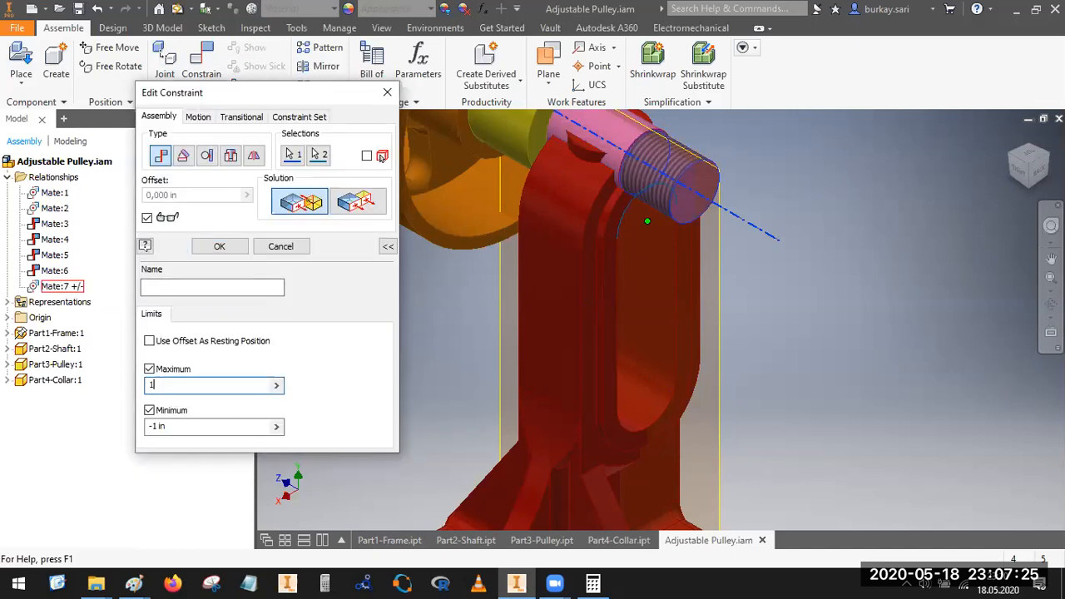
pyautogui.click(195, 426)
pyautogui.write('0')
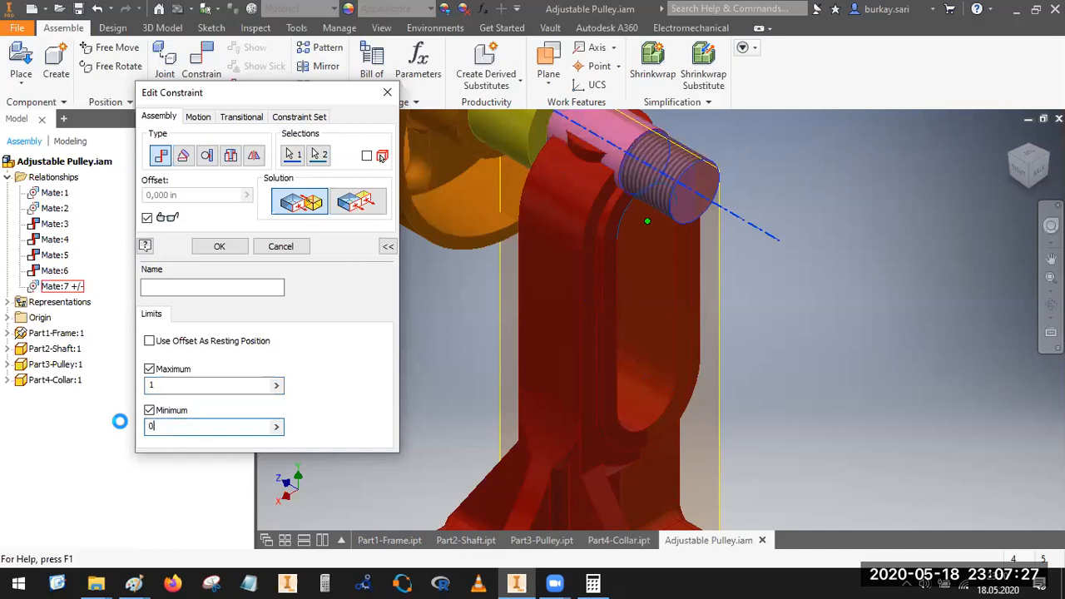
pyautogui.click(220, 249)
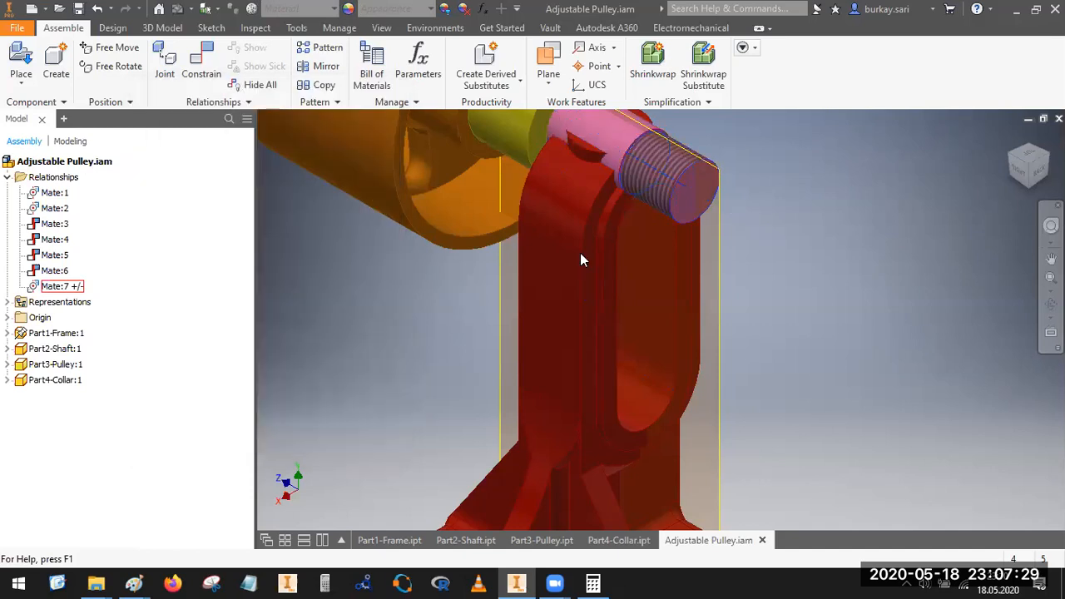
# Step: Move the shaft up and down the frame's slot to check its range of travel
pyautogui.moveTo(664, 204); pyautogui.dragTo(656, 486)
pyautogui.moveTo(688, 260); pyautogui.dragTo(664, 80)
pyautogui.moveTo(654, 167); pyautogui.dragTo(610, 35)
pyautogui.moveTo(609, 425); pyautogui.dragTo(600, 432)
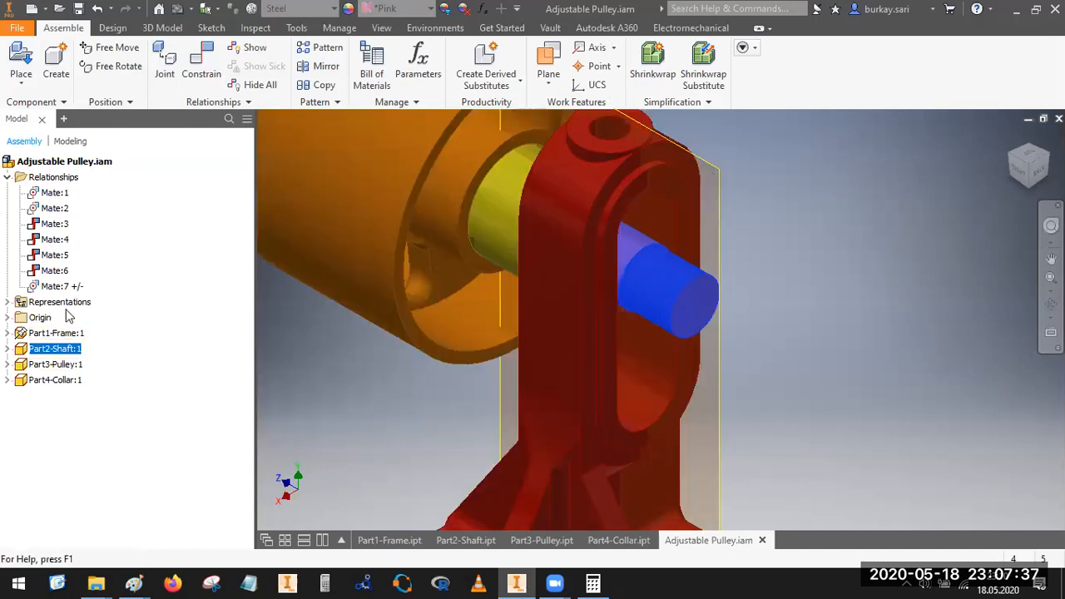
# Step: Set Mate:7 to use its offset as the resting position and test the shaft's movement in the slot
pyautogui.rightClick(60, 286)
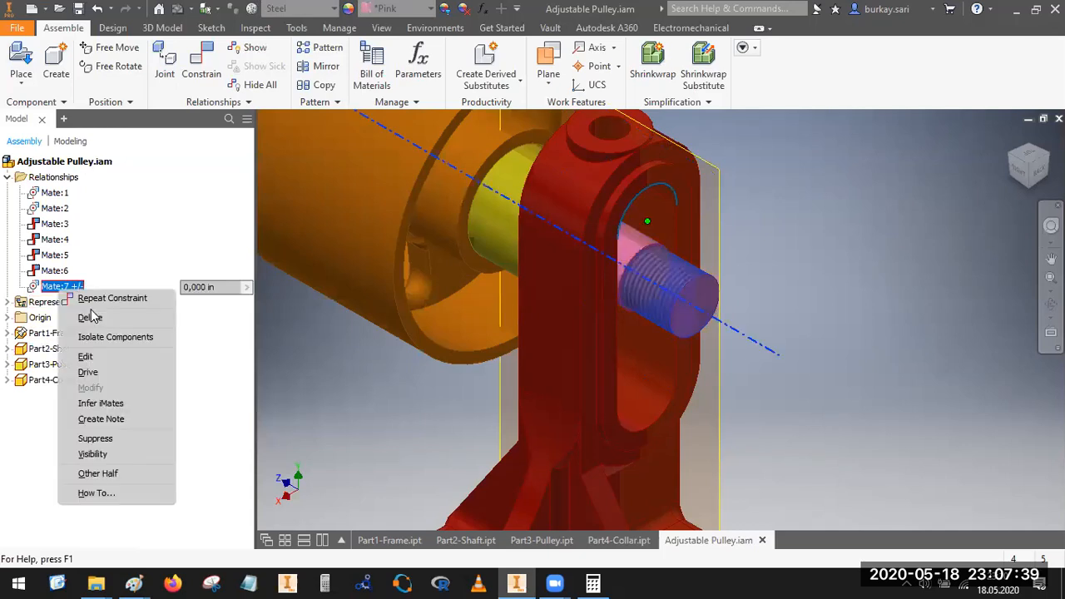
pyautogui.click(98, 359)
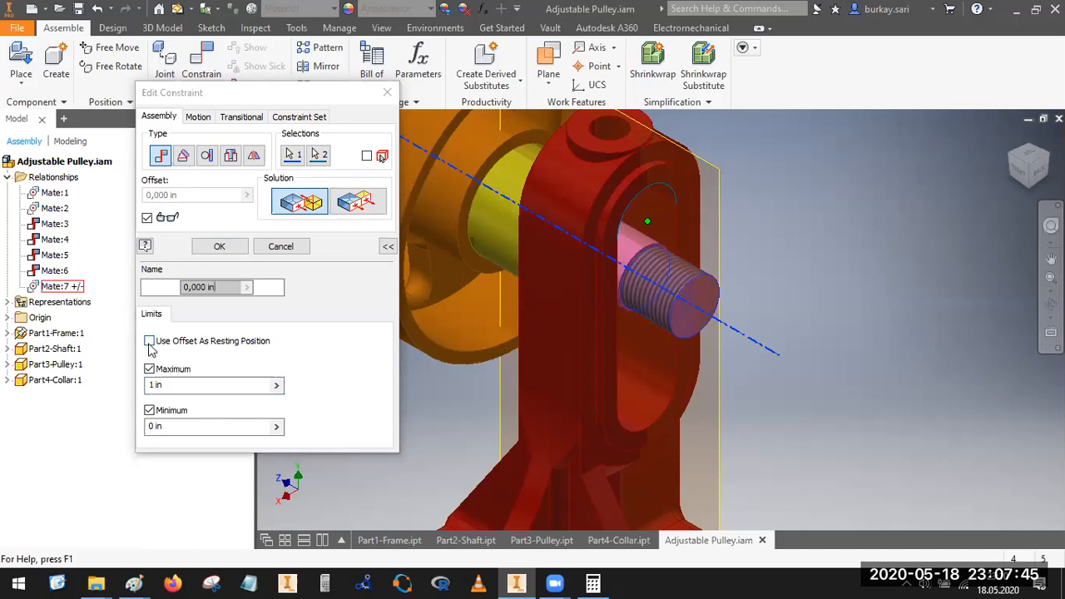
pyautogui.click(149, 342)
pyautogui.click(219, 246)
pyautogui.moveTo(667, 245)
pyautogui.mouseDown()
pyautogui.moveTo(674, 367)
pyautogui.moveTo(680, 233)
pyautogui.mouseUp()
pyautogui.moveTo(665, 402); pyautogui.dragTo(654, 433)
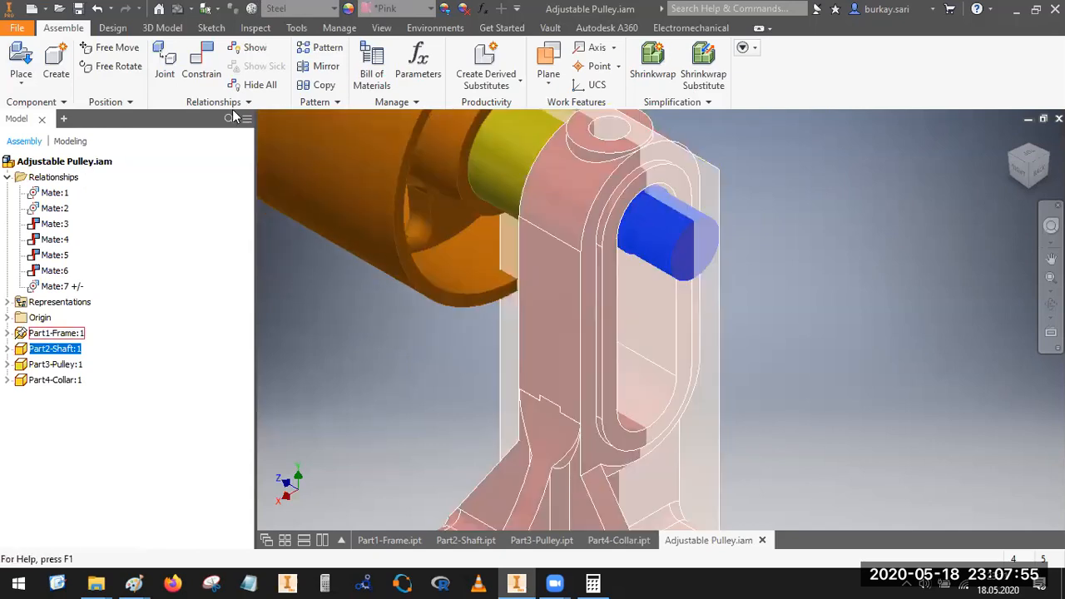
pyautogui.click(943, 210)
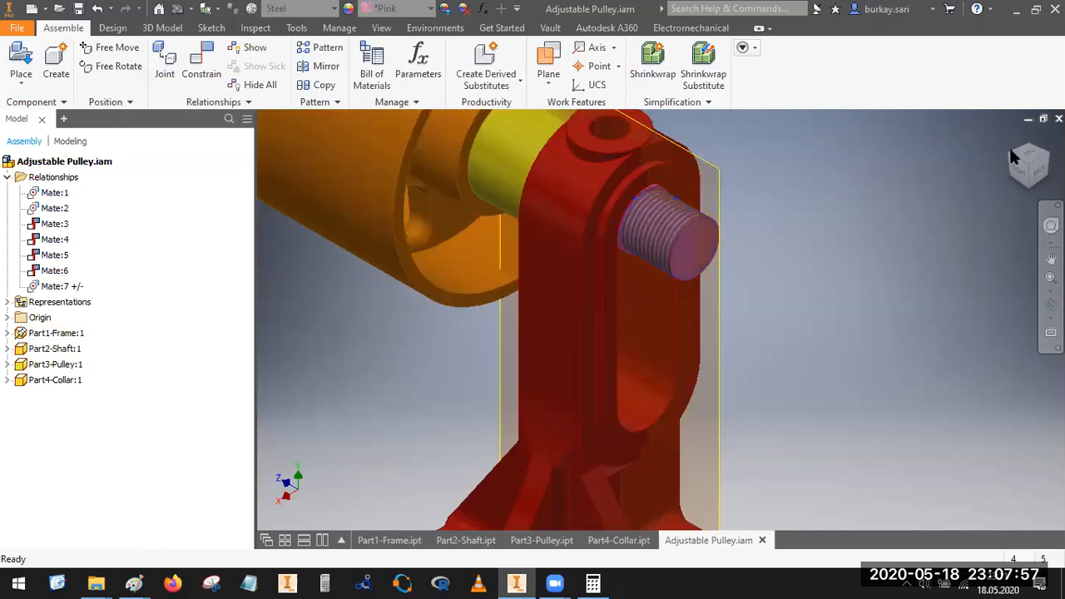
pyautogui.click(73, 286)
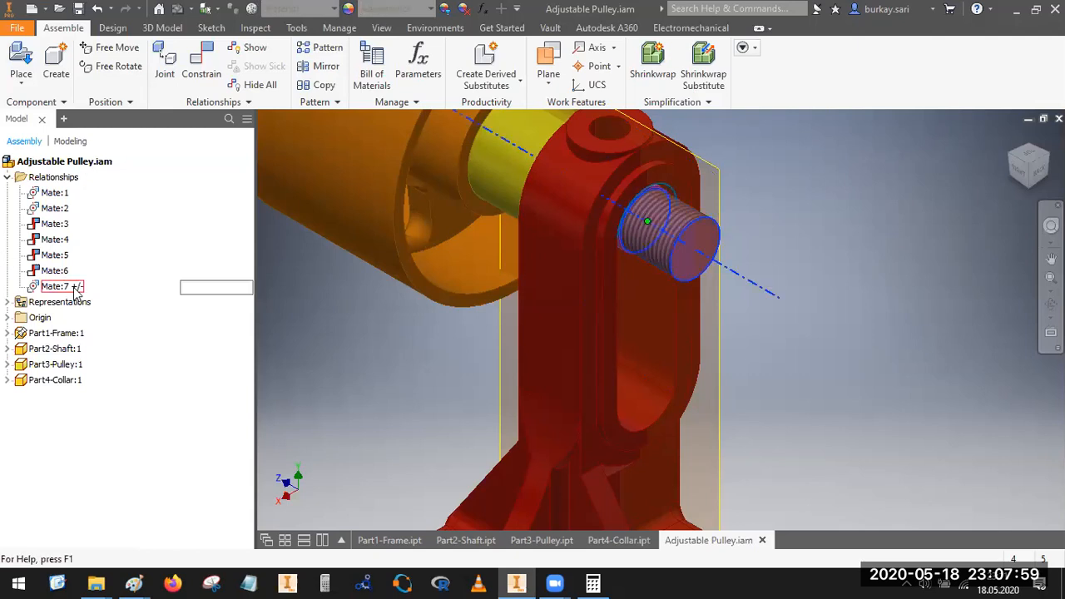
pyautogui.rightClick(74, 287)
pyautogui.click(103, 372)
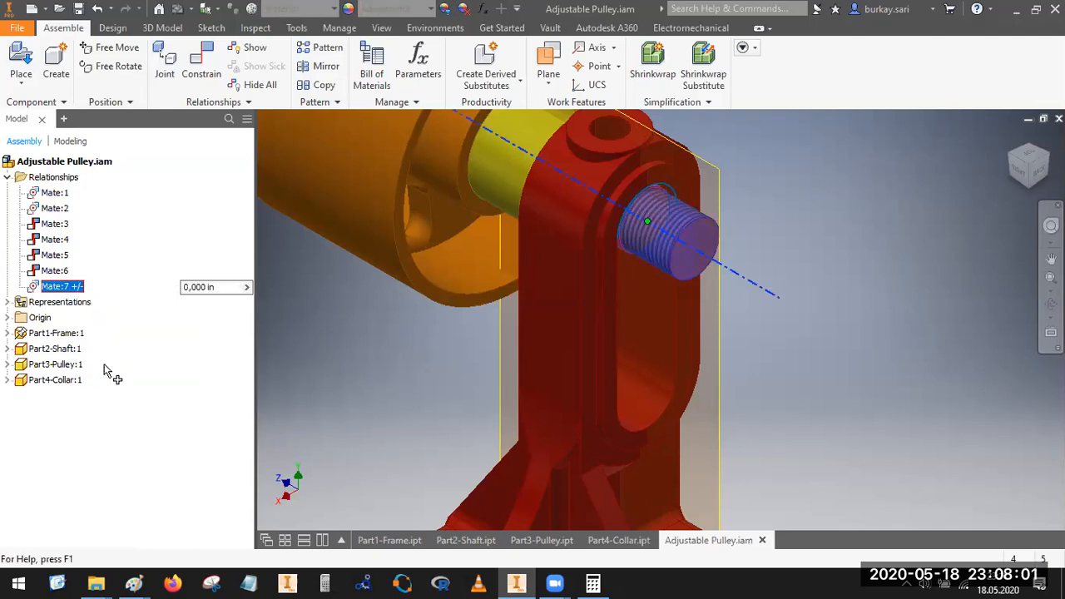
pyautogui.click(186, 195)
pyautogui.click(184, 198)
pyautogui.moveTo(190, 194); pyautogui.dragTo(68, 201)
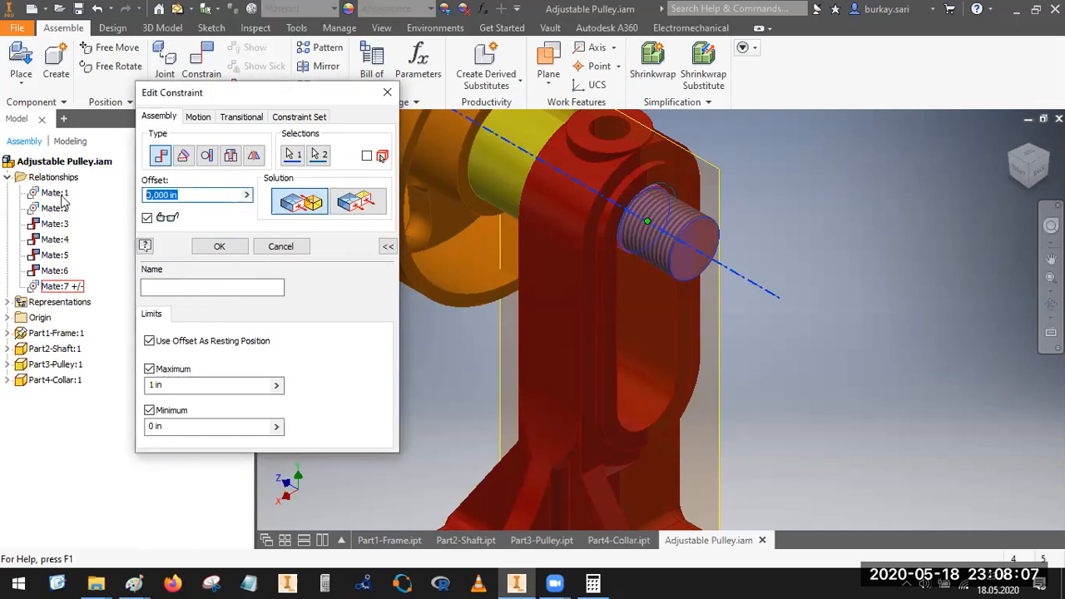
pyautogui.write('3')
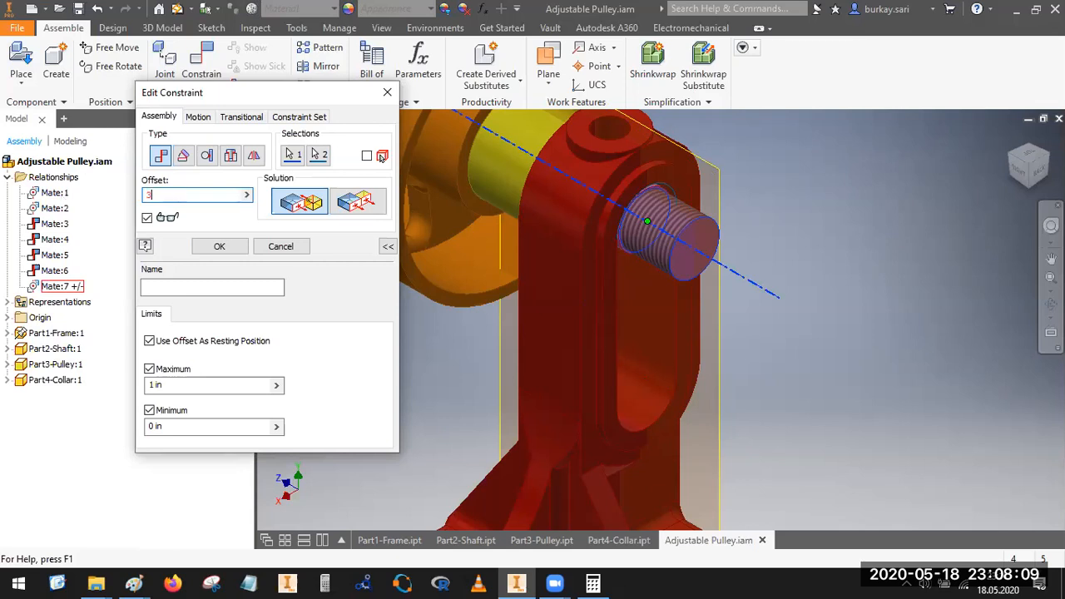
pyautogui.click(149, 369)
pyautogui.click(149, 410)
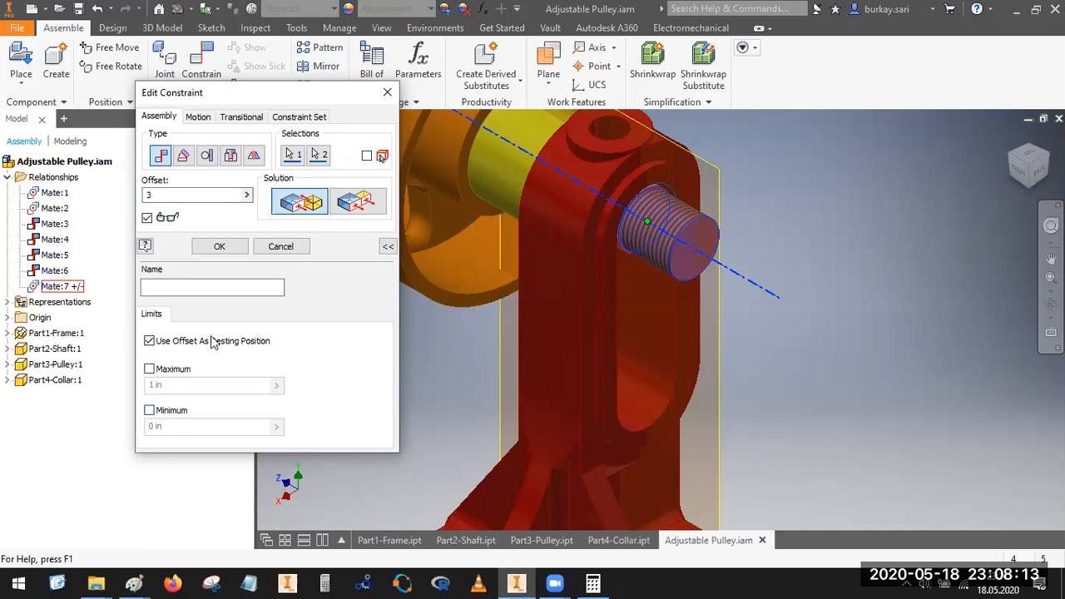
pyautogui.doubleClick(167, 197)
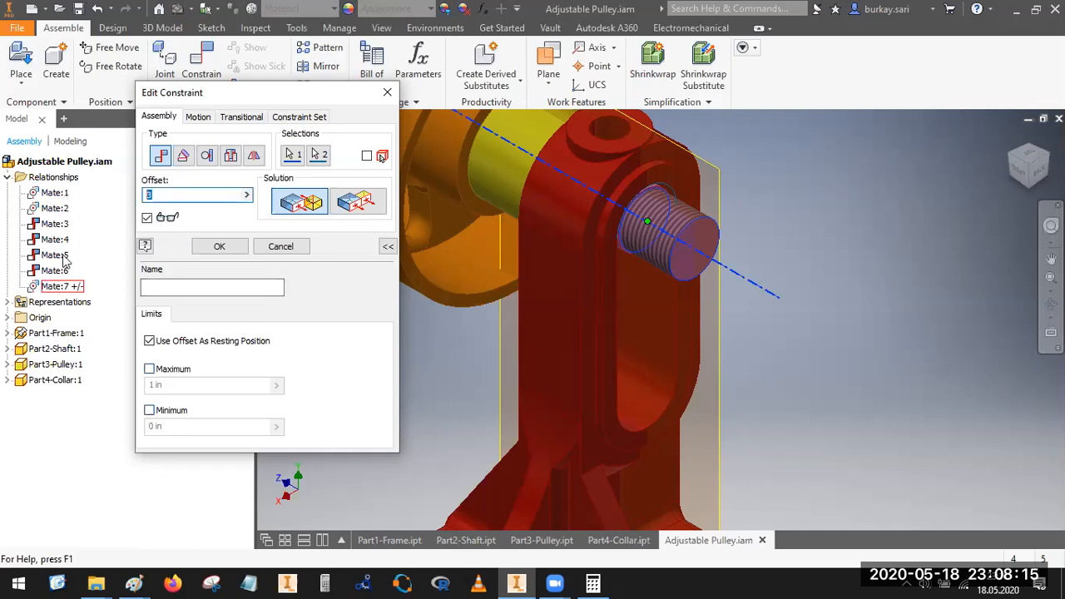
pyautogui.click(281, 247)
# Step: Pull the shaft down the frame's slot and release it to check its resting position
pyautogui.moveTo(666, 245); pyautogui.dragTo(676, 409)
pyautogui.moveTo(566, 369); pyautogui.dragTo(428, 359)
pyautogui.moveTo(512, 176); pyautogui.dragTo(126, 341)
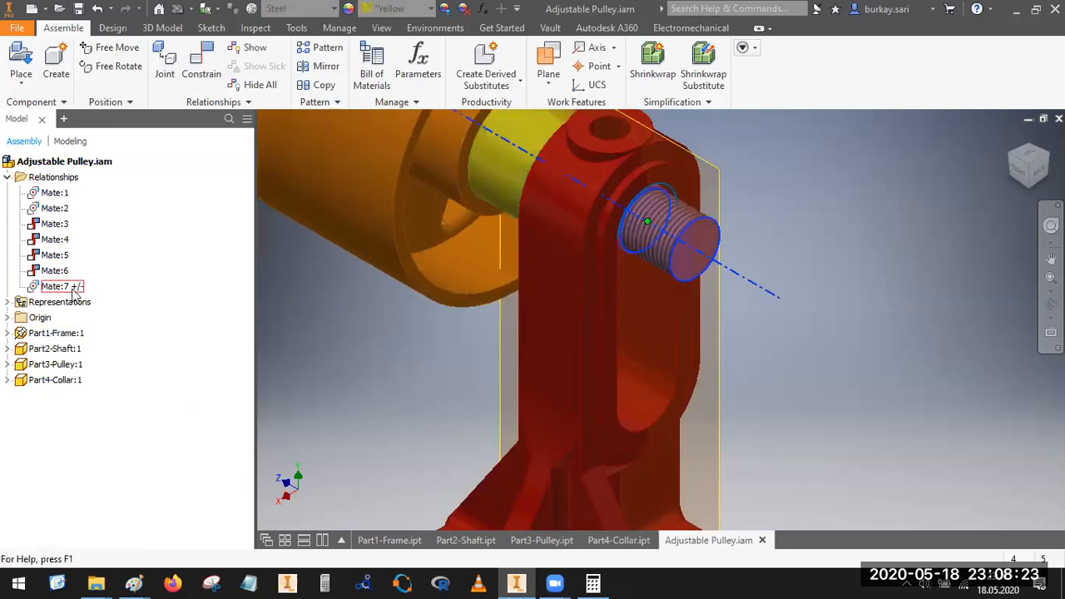
# Step: Redefine Mate:7's second selection as the lower rounded end of the frame's slot and test the shaft's movement
pyautogui.scroll(5, 887, 260)
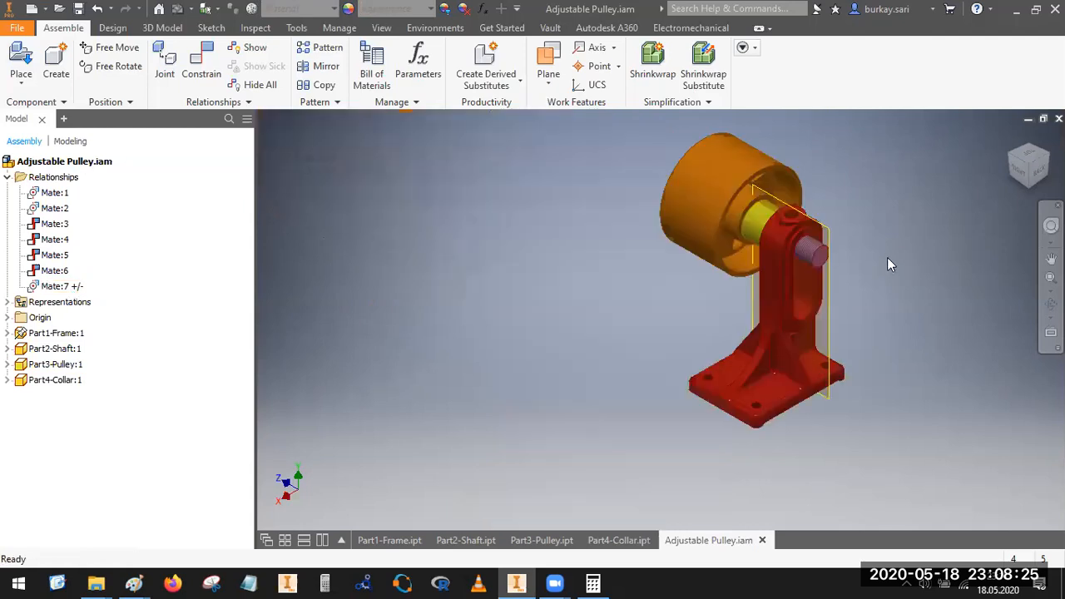
pyautogui.click(54, 287)
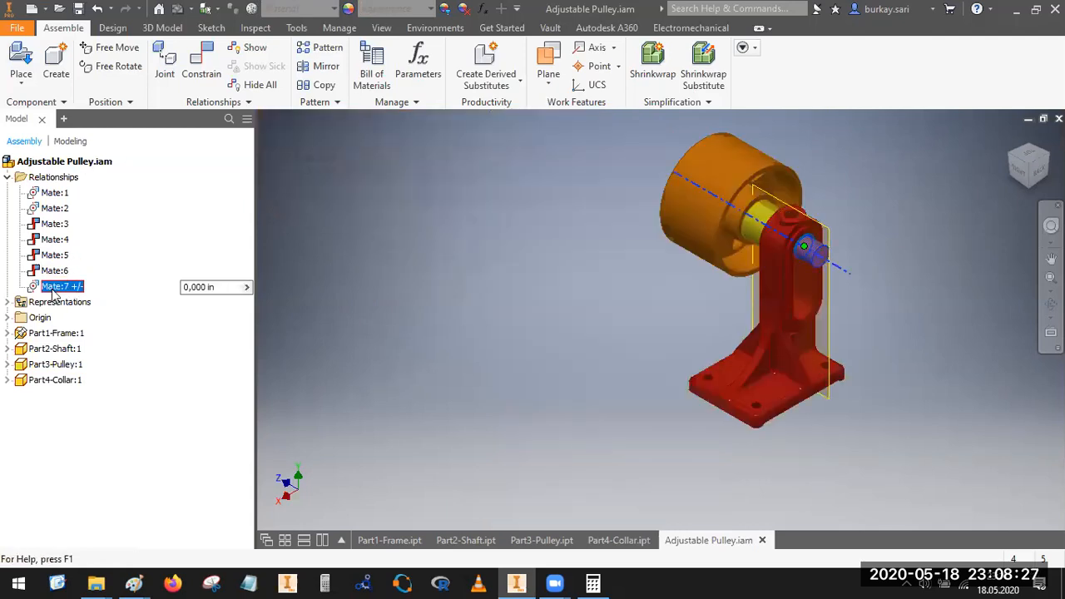
pyautogui.rightClick(53, 288)
pyautogui.click(78, 356)
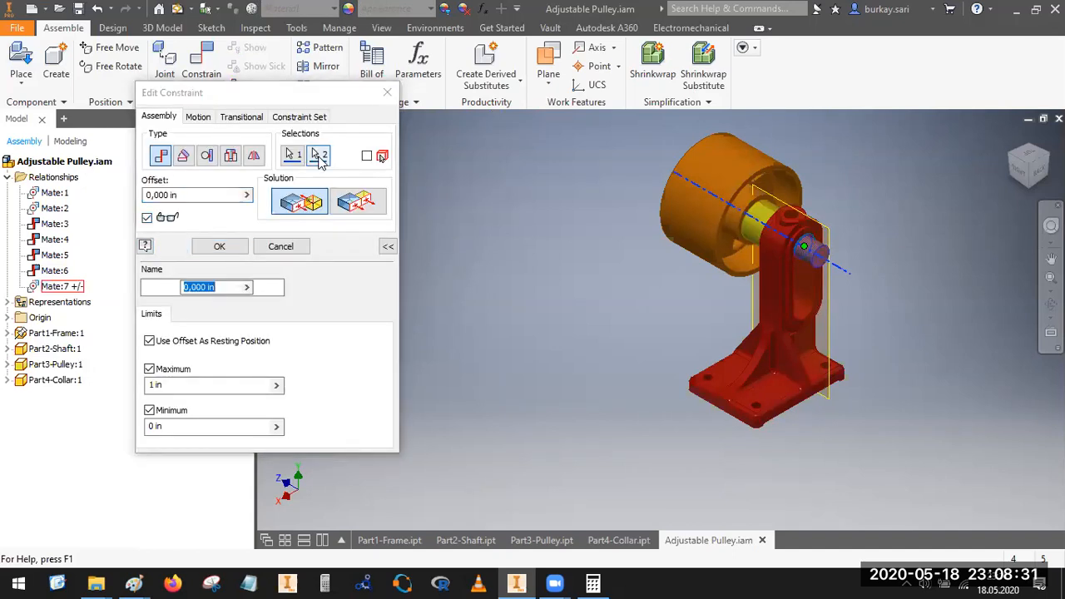
pyautogui.click(321, 158)
pyautogui.scroll(3, 800, 331)
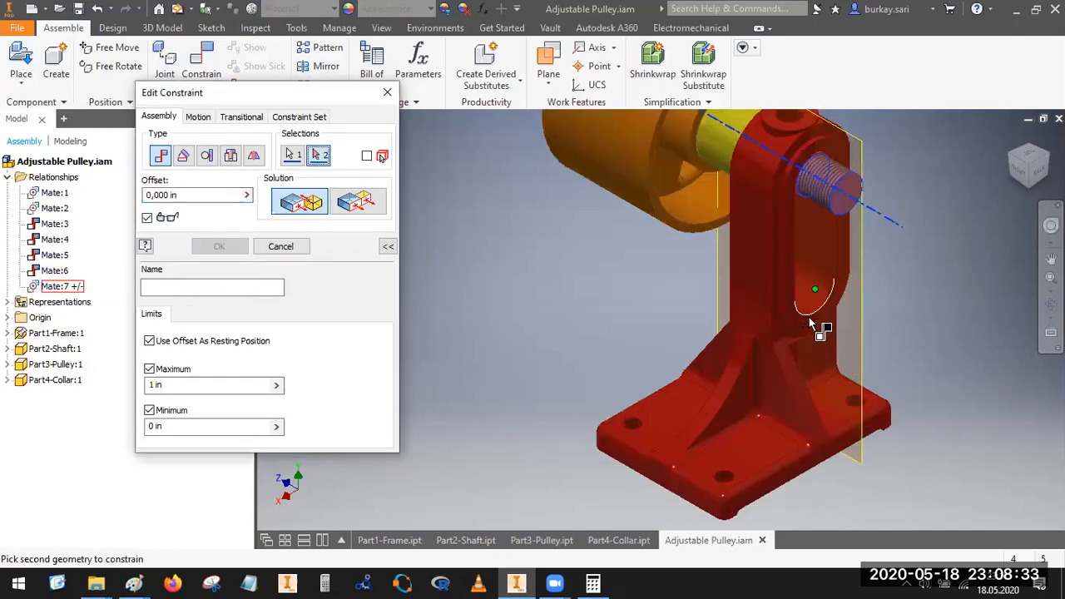
pyautogui.click(810, 323)
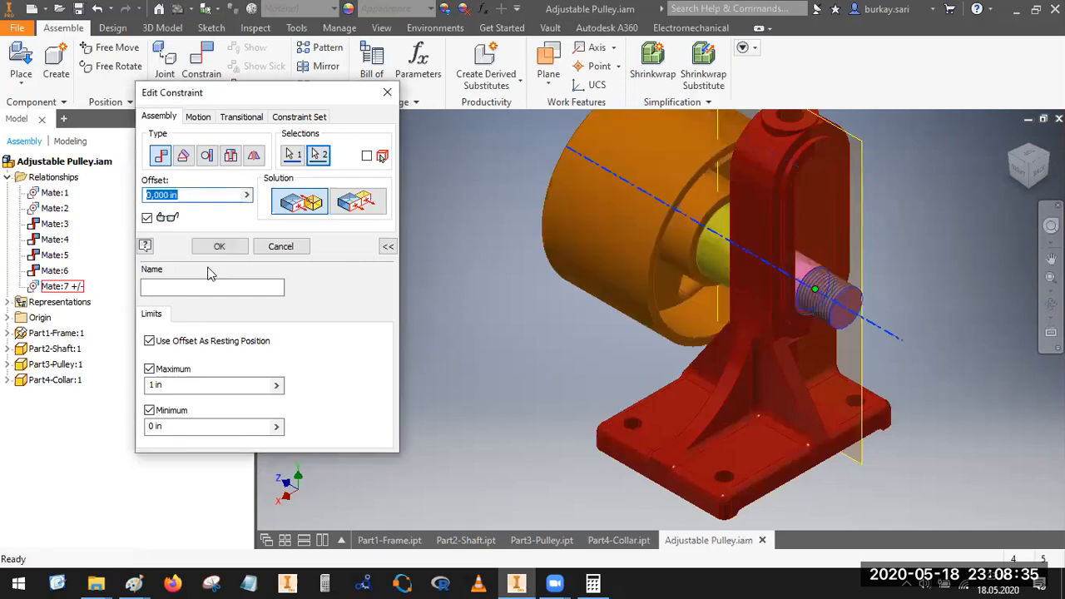
pyautogui.click(237, 249)
pyautogui.moveTo(838, 310); pyautogui.dragTo(799, 90)
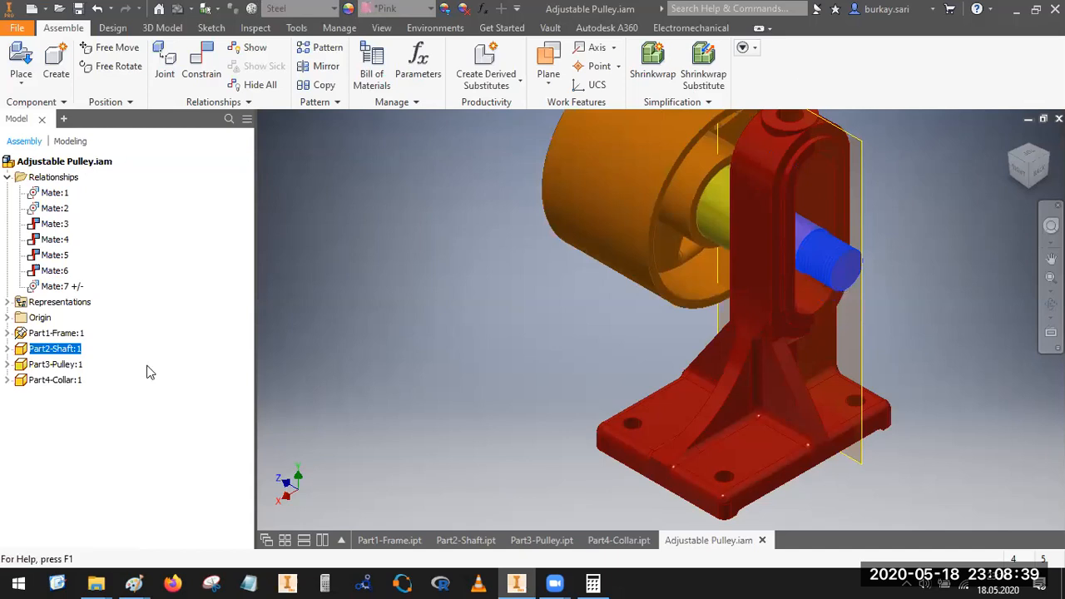
# Step: Set Mate:7's maximum limit to 3 in and test the shaft's travel up and down the slot
pyautogui.rightClick(50, 286)
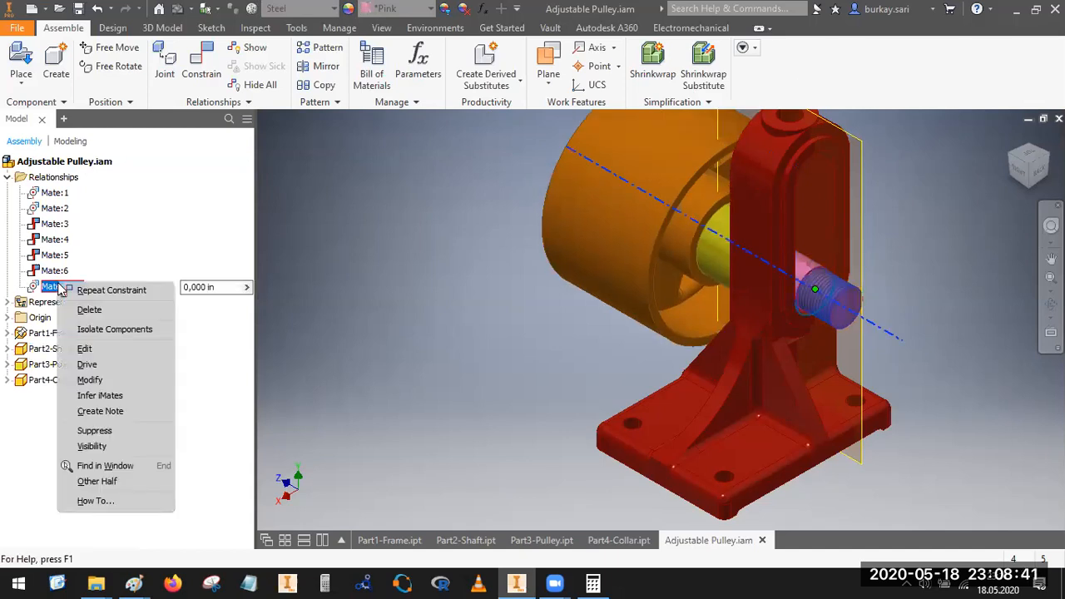
pyautogui.click(92, 351)
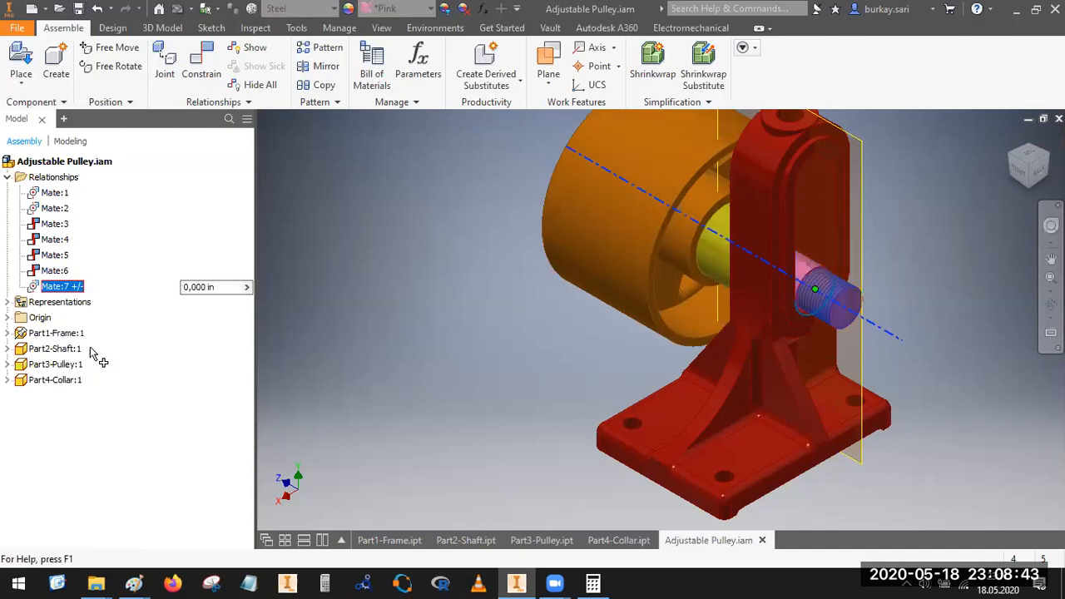
pyautogui.moveTo(175, 385); pyautogui.dragTo(26, 388)
pyautogui.write('3')
pyautogui.click(220, 248)
pyautogui.moveTo(820, 312); pyautogui.dragTo(803, 87)
pyautogui.moveTo(803, 150); pyautogui.dragTo(831, 296)
pyautogui.moveTo(835, 221); pyautogui.dragTo(844, 304)
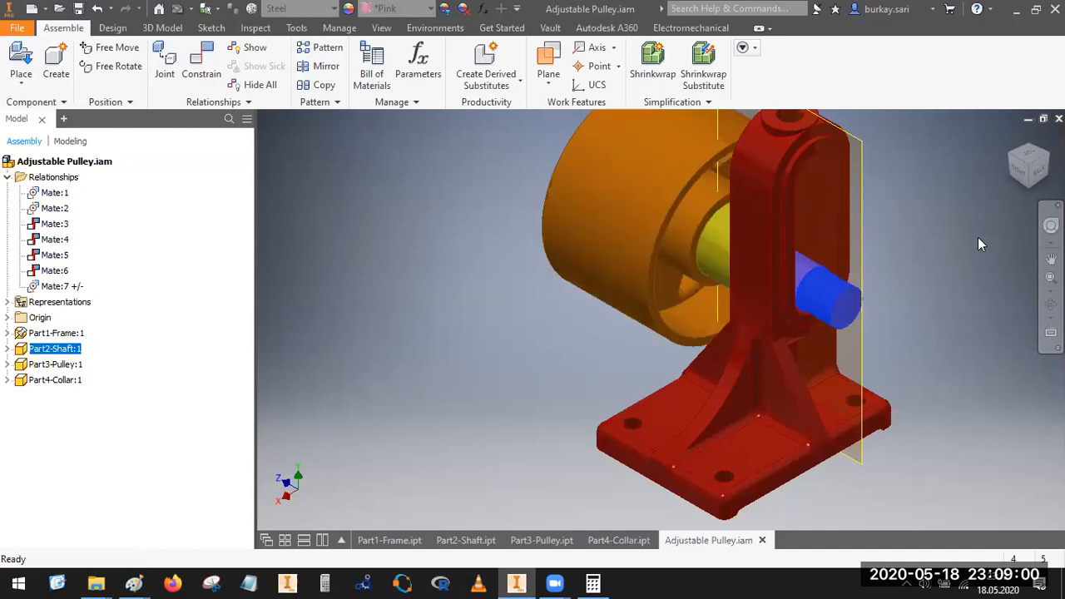
# Step: Save the assembly Adjustable Pulley.iam together with its dependent part files
pyautogui.click(454, 319)
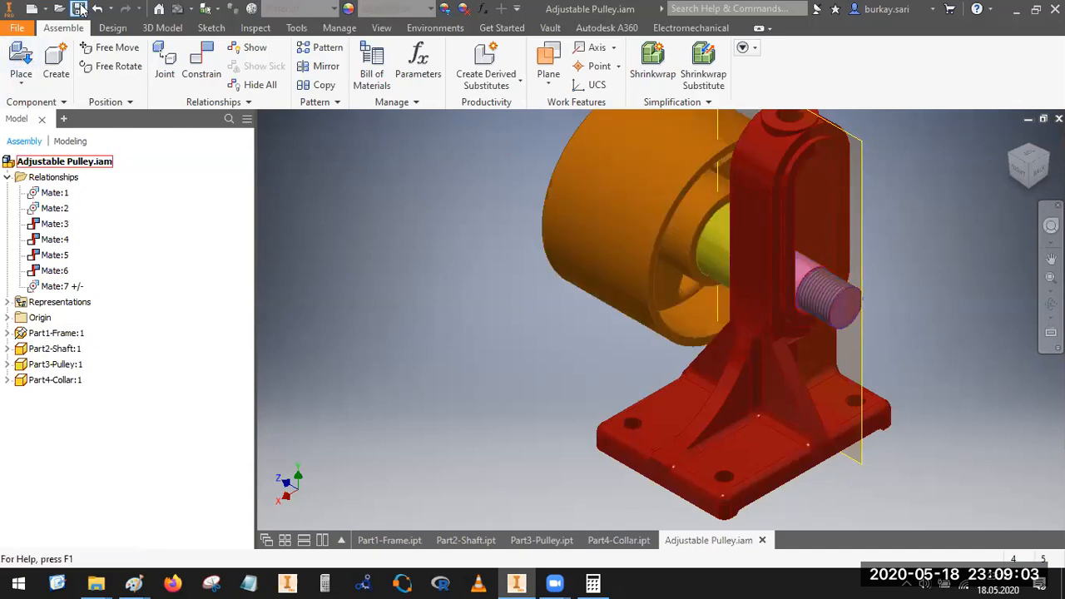
pyautogui.click(79, 8)
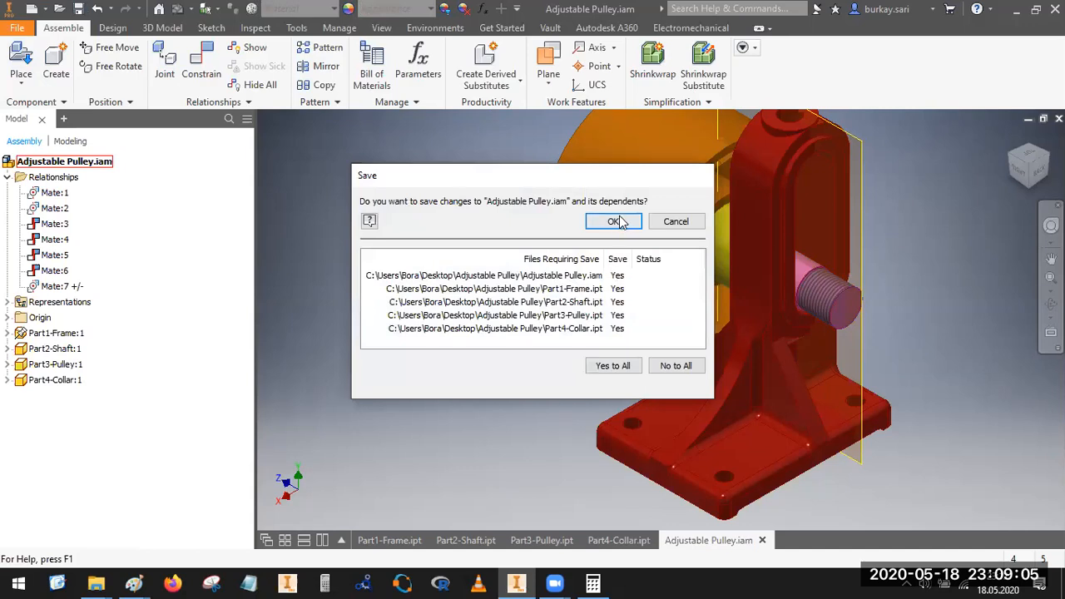
pyautogui.click(613, 222)
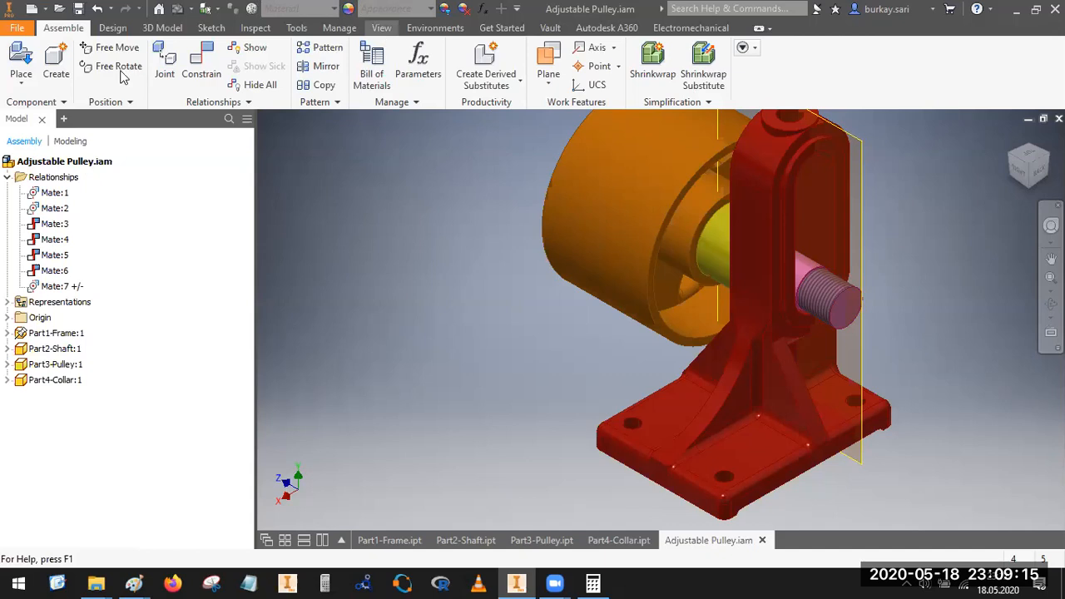
# Step: Set the visual style to Shaded with Edges and inspect the assembly from several directions
pyautogui.click(382, 27)
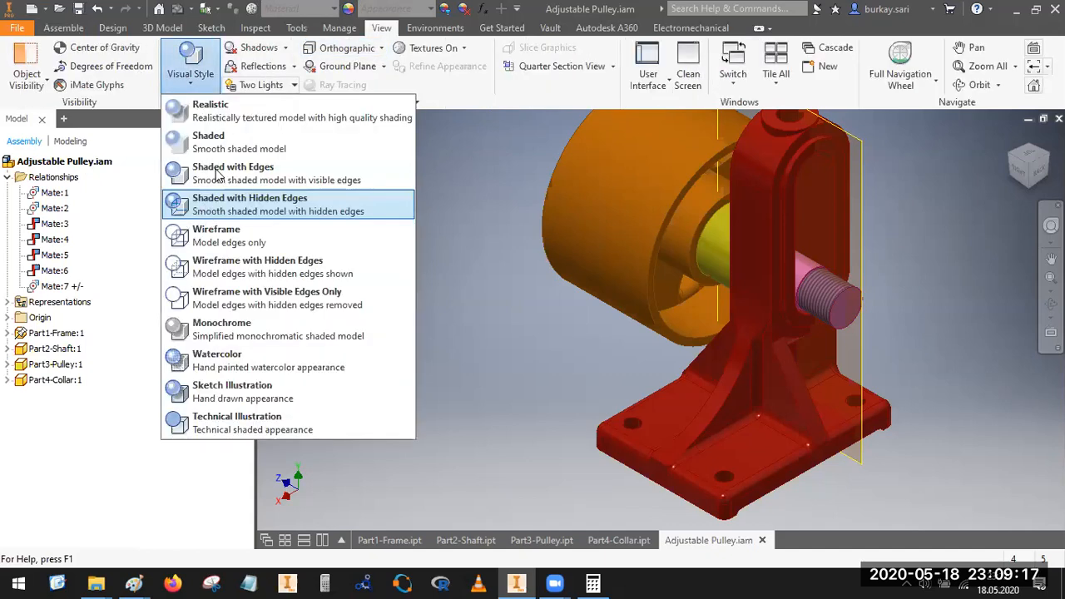
pyautogui.click(214, 170)
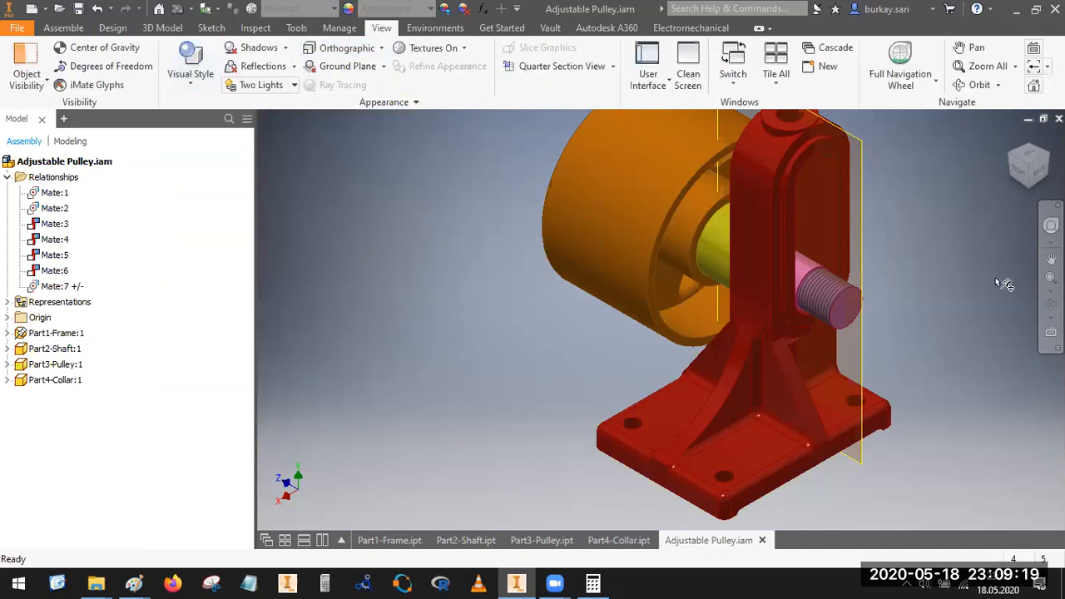
pyautogui.click(1016, 167)
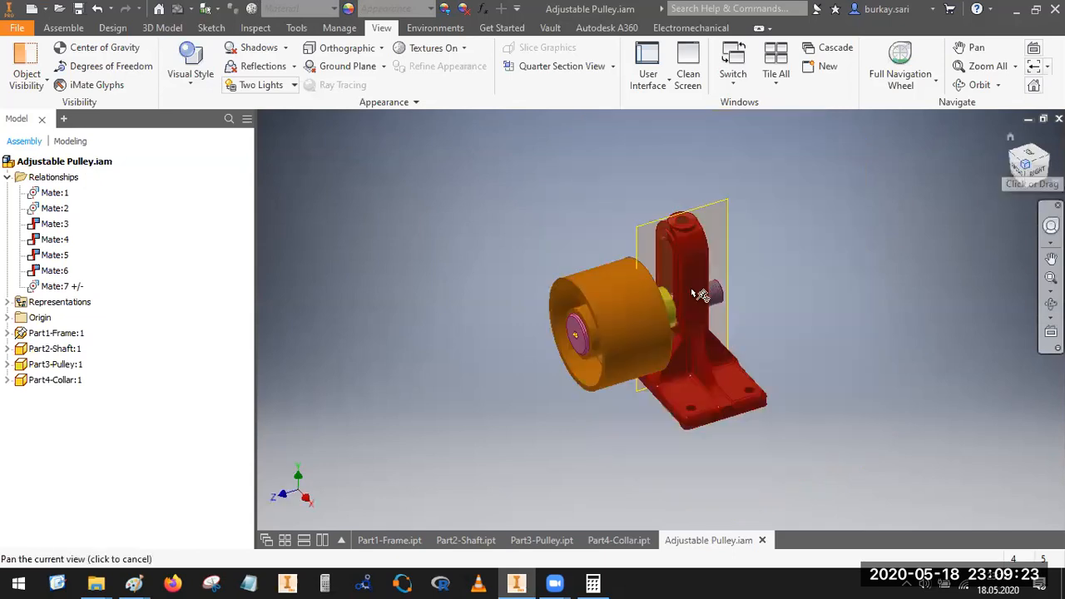
pyautogui.scroll(-5, 698, 295)
pyautogui.scroll(6, 815, 307)
pyautogui.moveTo(819, 301); pyautogui.dragTo(818, 268, button='middle')
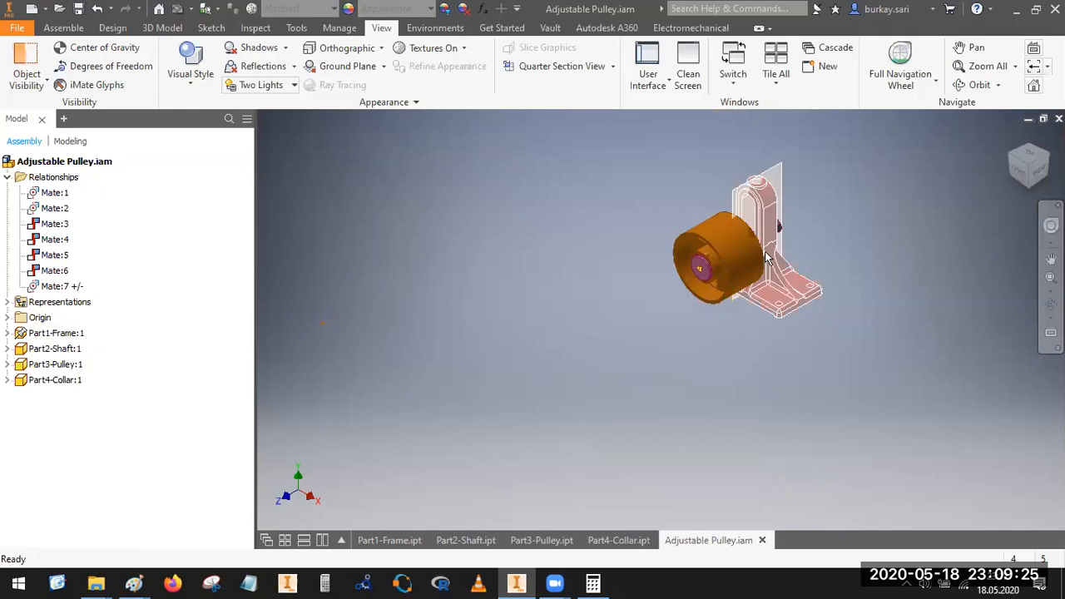
pyautogui.scroll(-3, 749, 268)
pyautogui.middleClick(1037, 158)
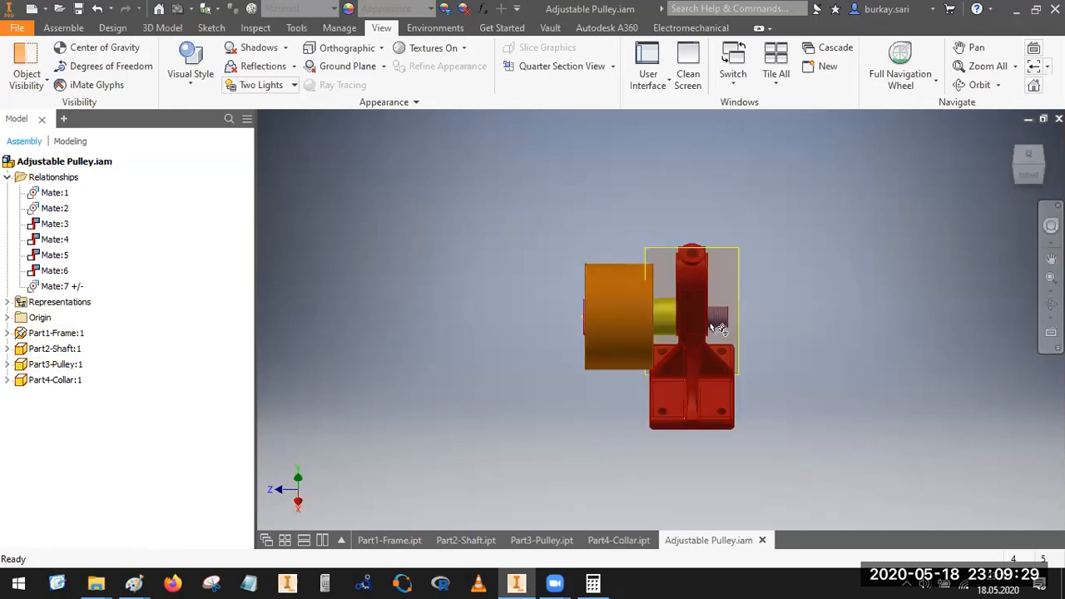
pyautogui.scroll(-2, 717, 329)
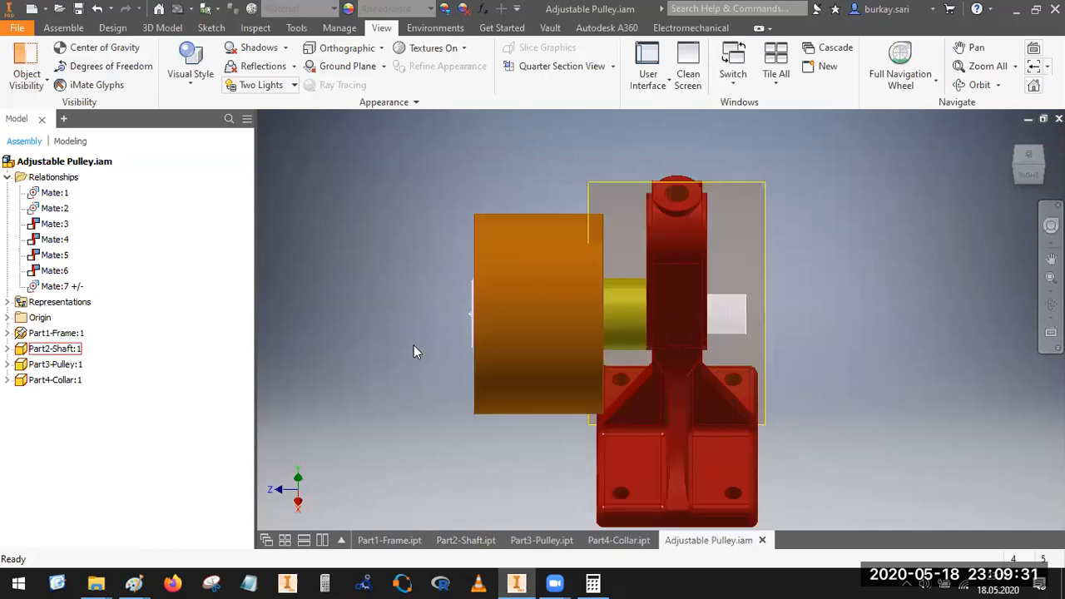
pyautogui.click(63, 28)
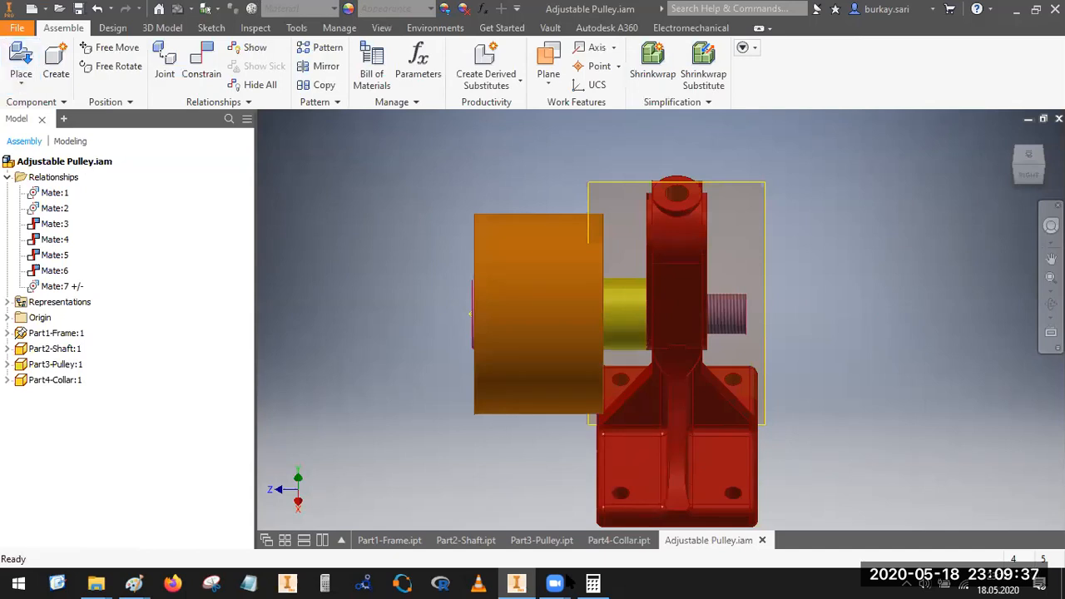
# Step: Switch to the adjustable pulley drawing in Paint and view it maximized to examine the remaining fasteners
pyautogui.click(138, 580)
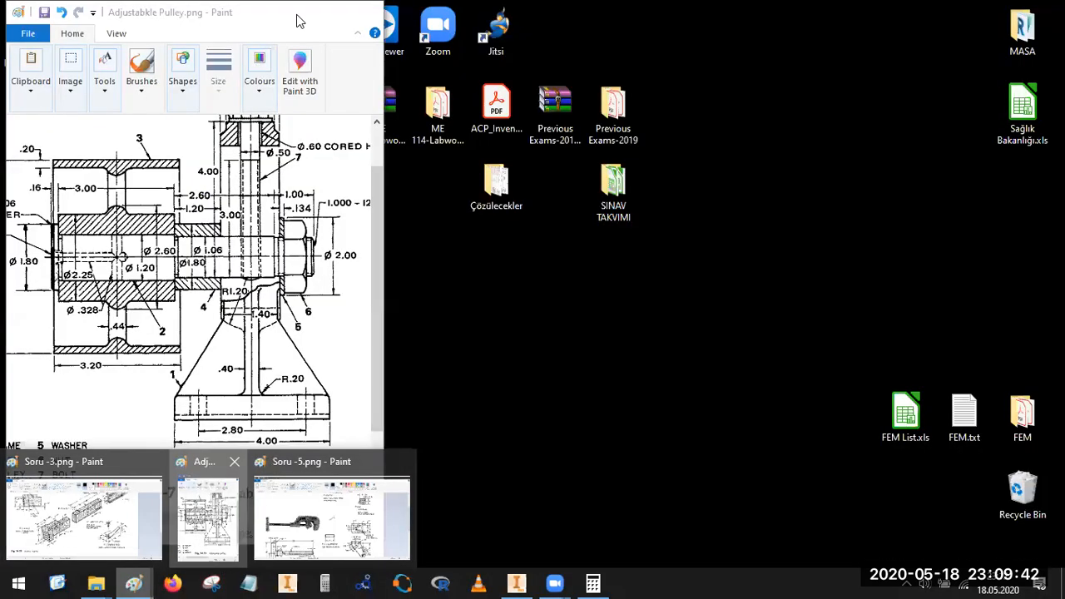
pyautogui.click(200, 540)
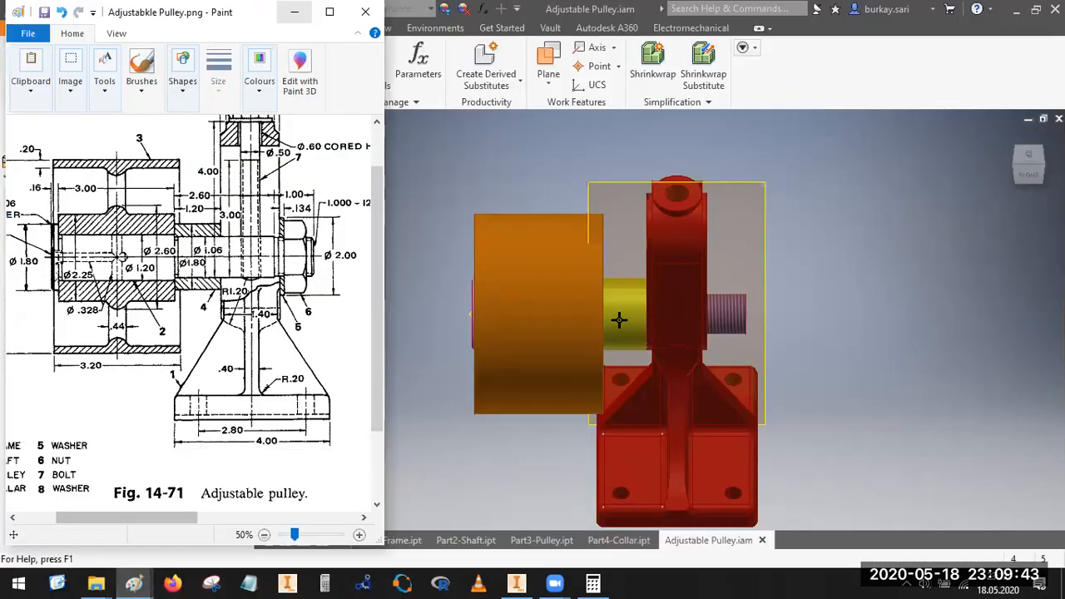
pyautogui.click(330, 12)
pyautogui.scroll(2, 337, 165)
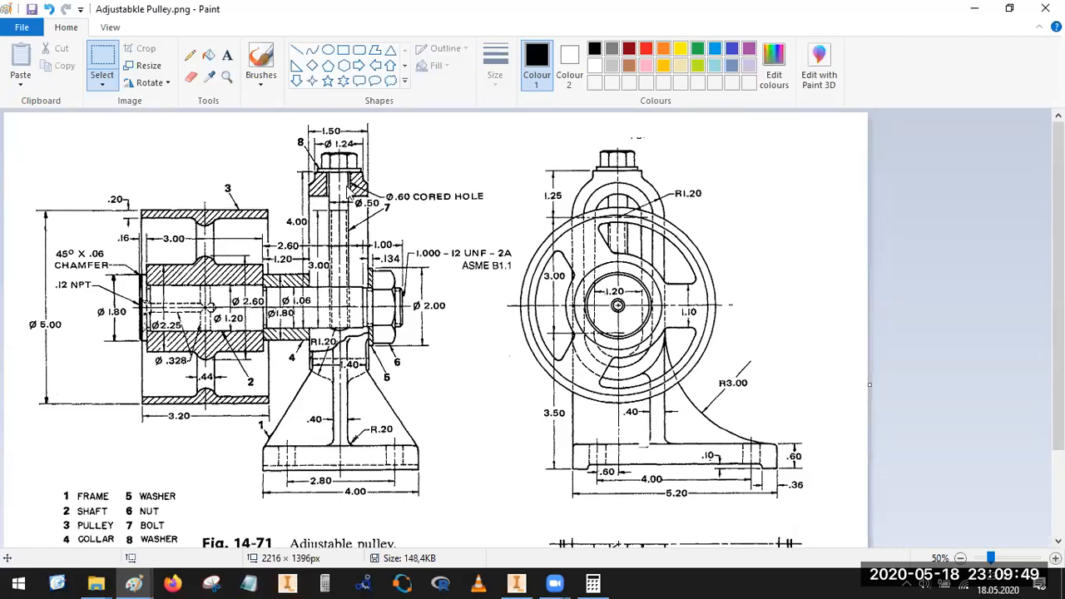
# Step: Mark the Ø.50 bolt, the nut with its adjacent washer, and the upper washer in red on the drawing
pyautogui.moveTo(392, 186); pyautogui.dragTo(385, 190)
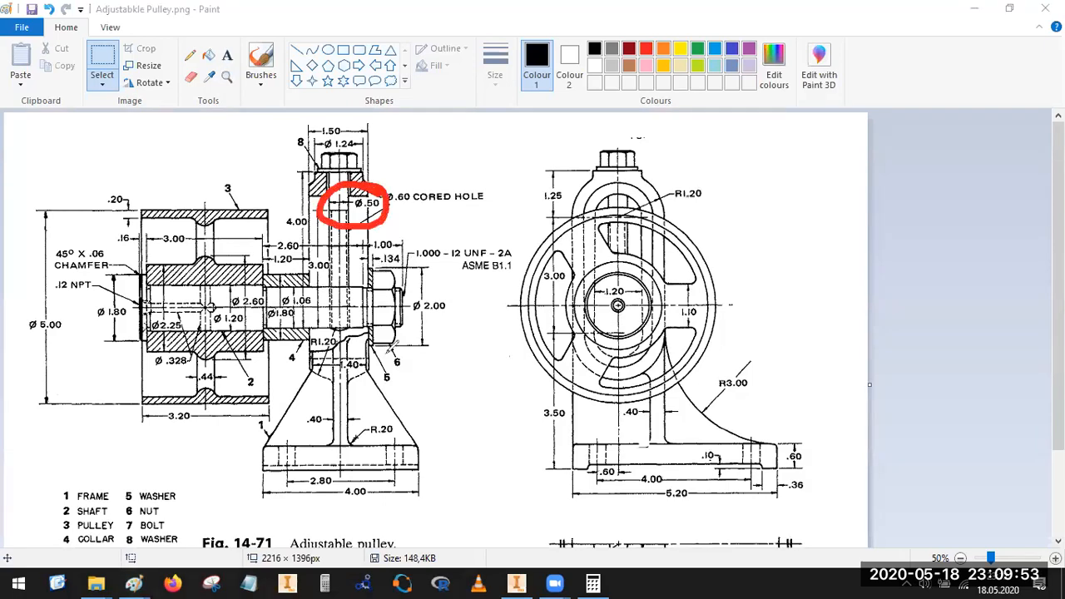
pyautogui.moveTo(382, 260)
pyautogui.mouseDown()
pyautogui.moveTo(420, 265)
pyautogui.moveTo(348, 261)
pyautogui.mouseUp()
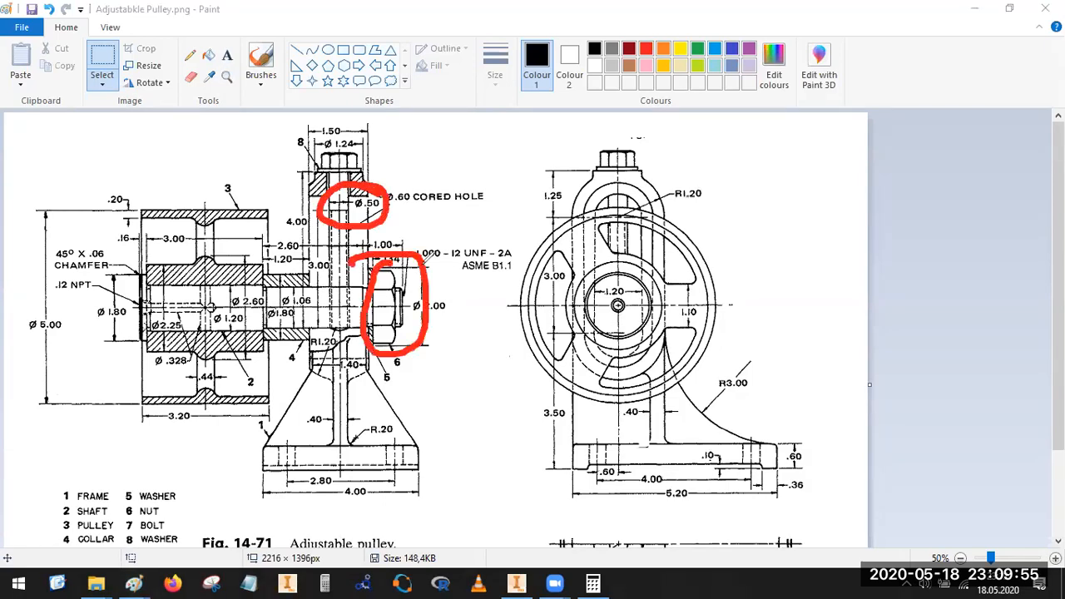
pyautogui.moveTo(453, 262); pyautogui.dragTo(401, 264)
pyautogui.moveTo(374, 345)
pyautogui.mouseDown()
pyautogui.moveTo(367, 273)
pyautogui.moveTo(376, 264)
pyautogui.moveTo(355, 291)
pyautogui.mouseUp()
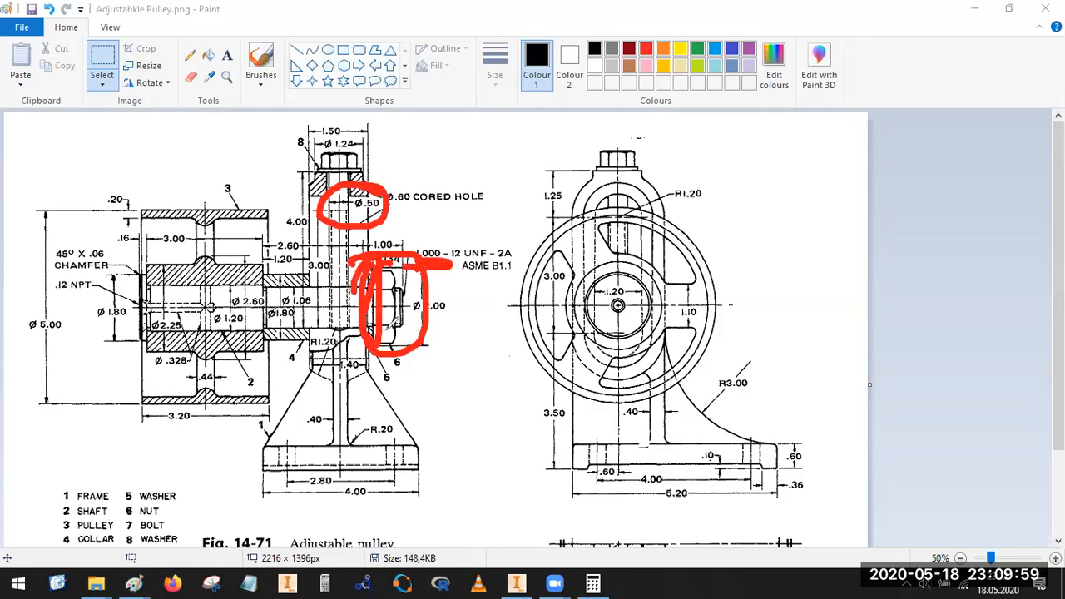
pyautogui.moveTo(360, 154)
pyautogui.mouseDown()
pyautogui.moveTo(323, 163)
pyautogui.moveTo(381, 166)
pyautogui.moveTo(352, 155)
pyautogui.mouseUp()
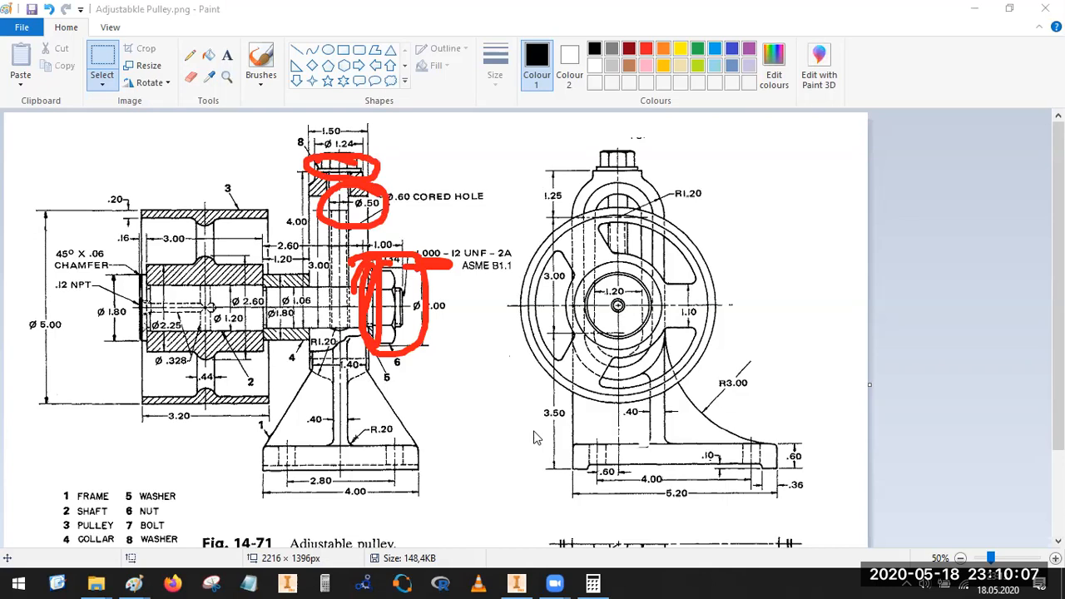
# Step: Remove all the red marks from the adjustable pulley drawing
pyautogui.hotkey('ctrl', 'z')
pyautogui.hotkey('ctrl', 'z')
pyautogui.hotkey('ctrl', 'z')
pyautogui.hotkey('ctrl', 'z')
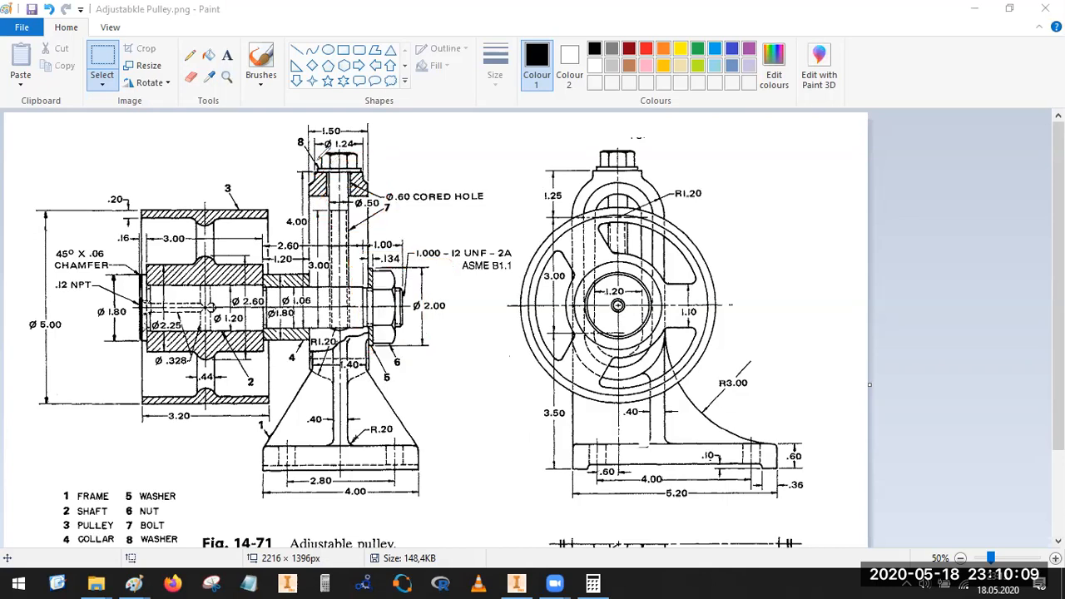
# Step: Outline the bolt and circle its 4.00 length dimension in red on the pulley drawing
pyautogui.moveTo(316, 155)
pyautogui.mouseDown()
pyautogui.moveTo(371, 149)
pyautogui.moveTo(343, 234)
pyautogui.moveTo(345, 326)
pyautogui.moveTo(330, 328)
pyautogui.moveTo(318, 148)
pyautogui.mouseUp()
pyautogui.moveTo(306, 215)
pyautogui.mouseDown()
pyautogui.moveTo(273, 231)
pyautogui.moveTo(321, 242)
pyautogui.moveTo(273, 219)
pyautogui.moveTo(271, 260)
pyautogui.mouseUp()
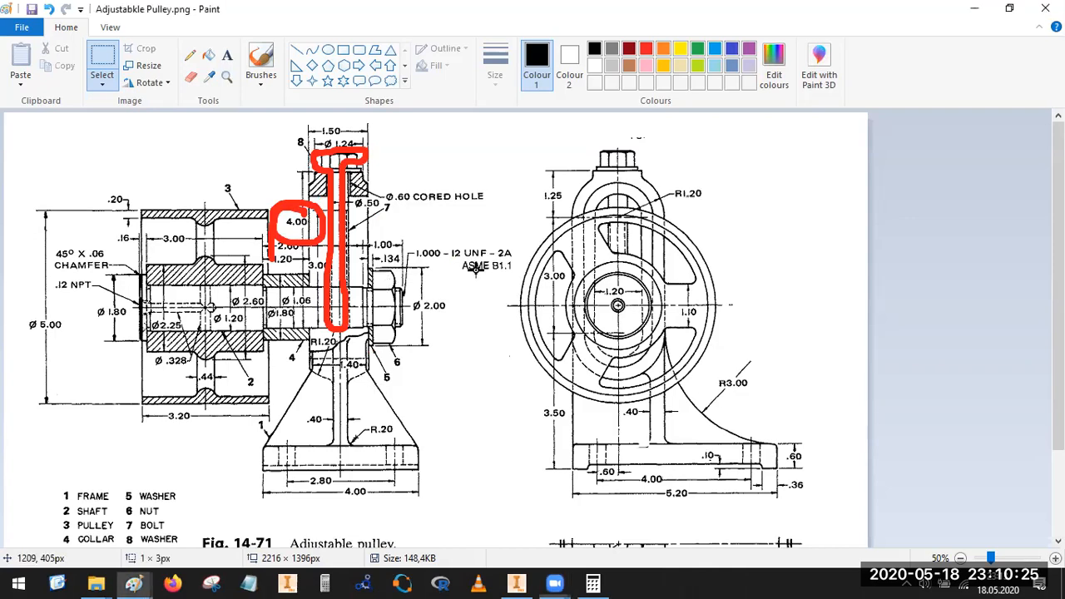
# Step: Switch to the Adjustable Pulley assembly in Inventor, hide the frame's YZ Plane in the right-side view, and save the assembly
pyautogui.click(517, 582)
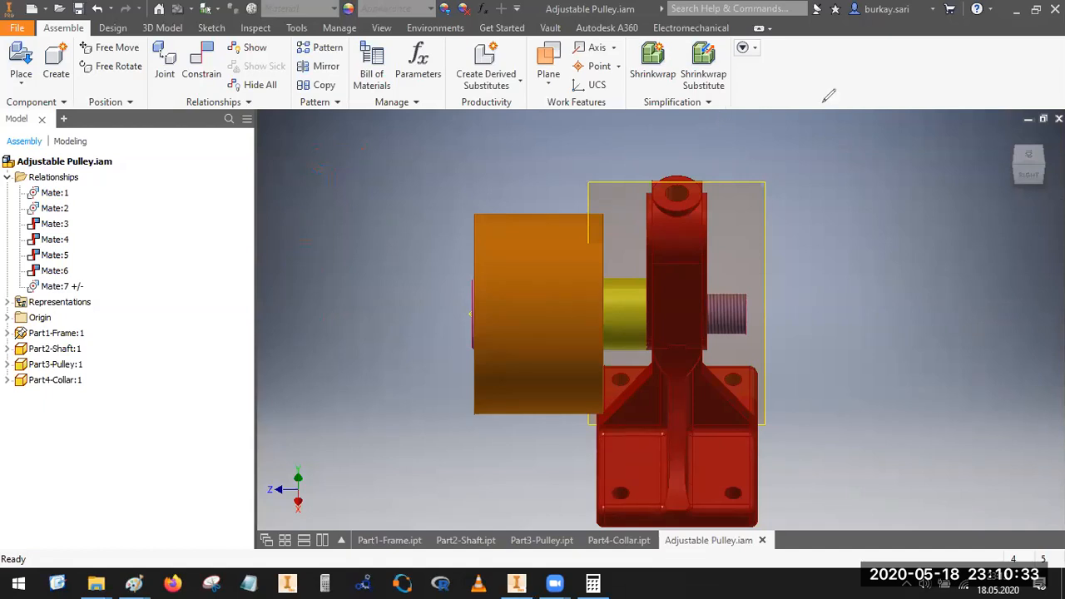
pyautogui.click(1025, 177)
pyautogui.click(6, 333)
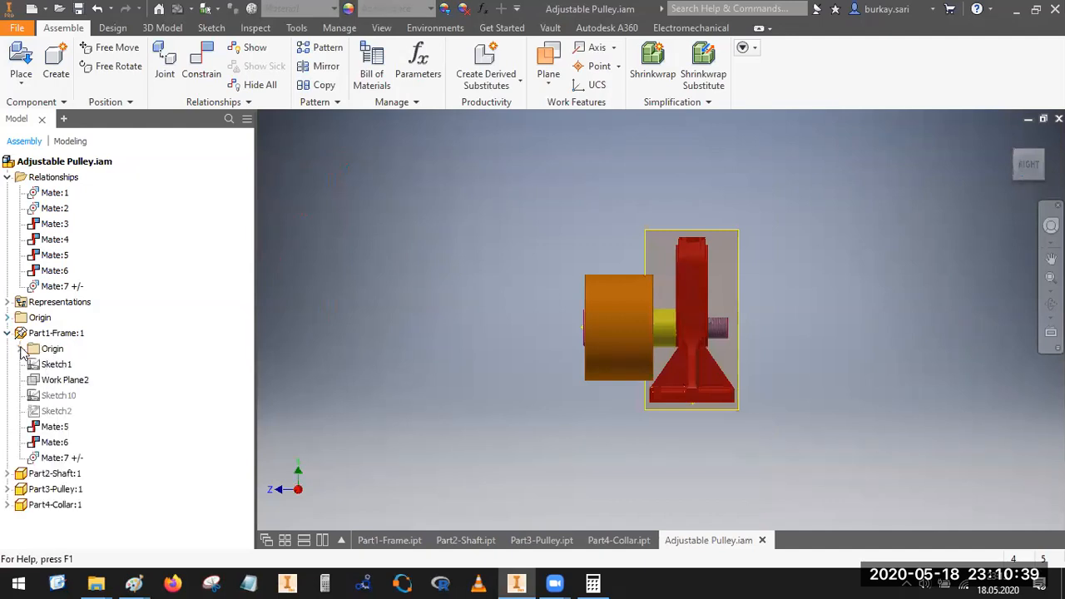
pyautogui.click(19, 349)
pyautogui.rightClick(66, 367)
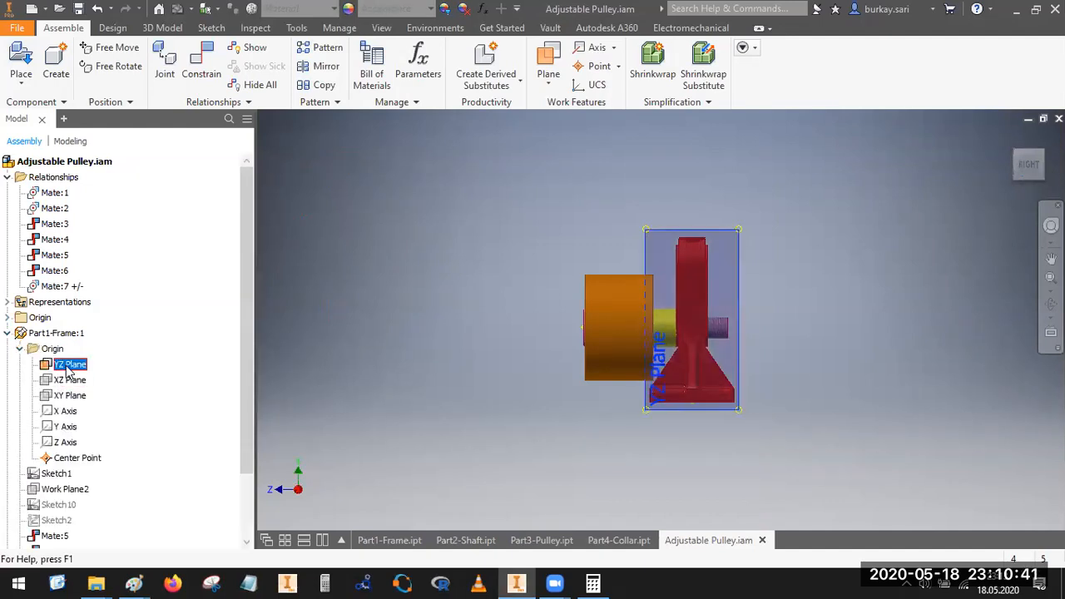
pyautogui.click(125, 510)
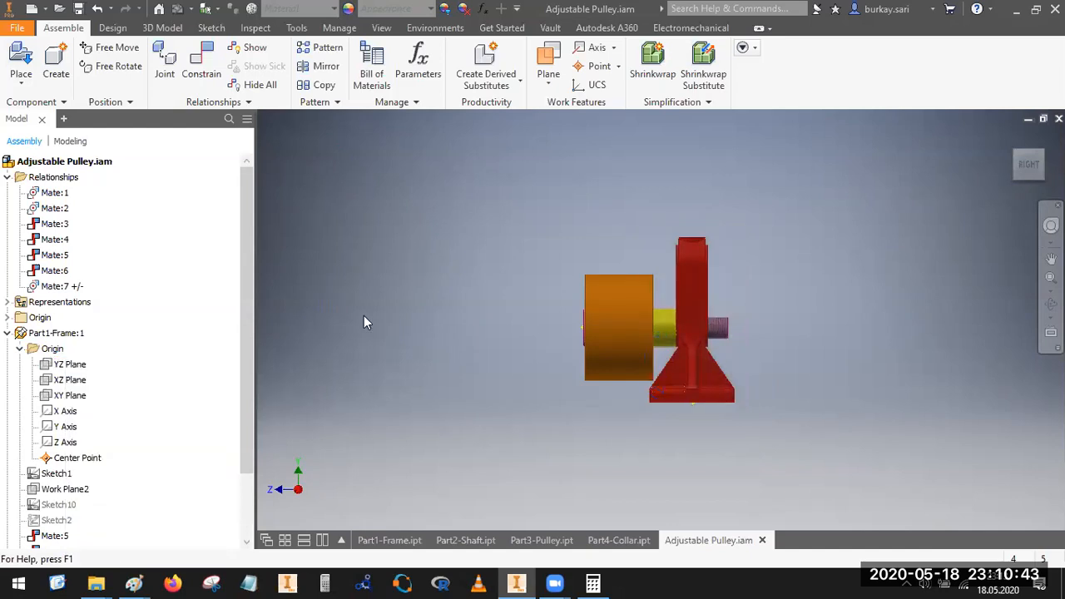
pyautogui.click(6, 333)
pyautogui.click(78, 9)
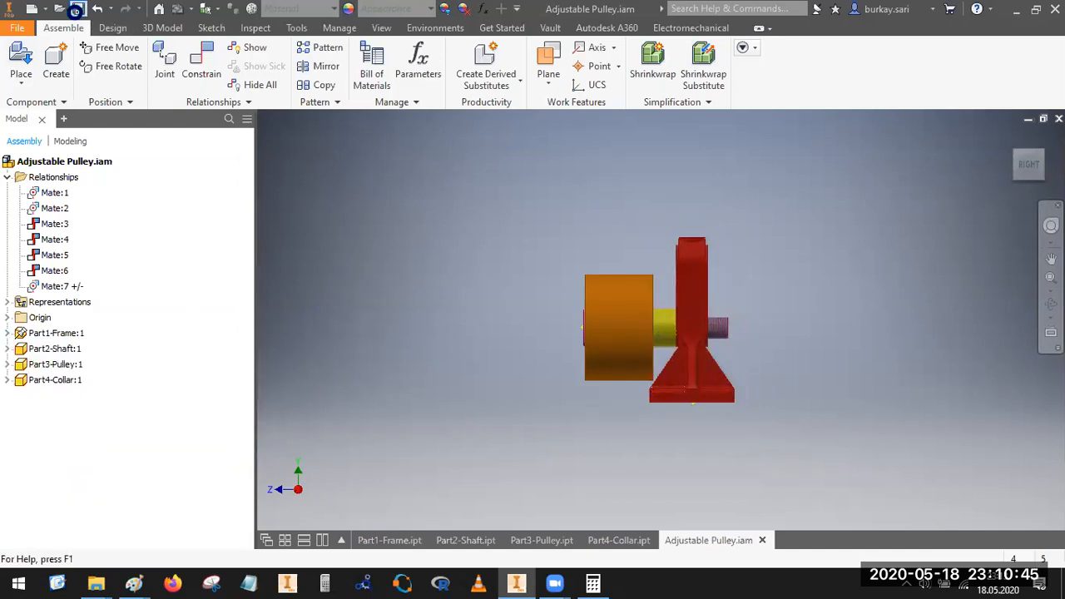
pyautogui.click(613, 221)
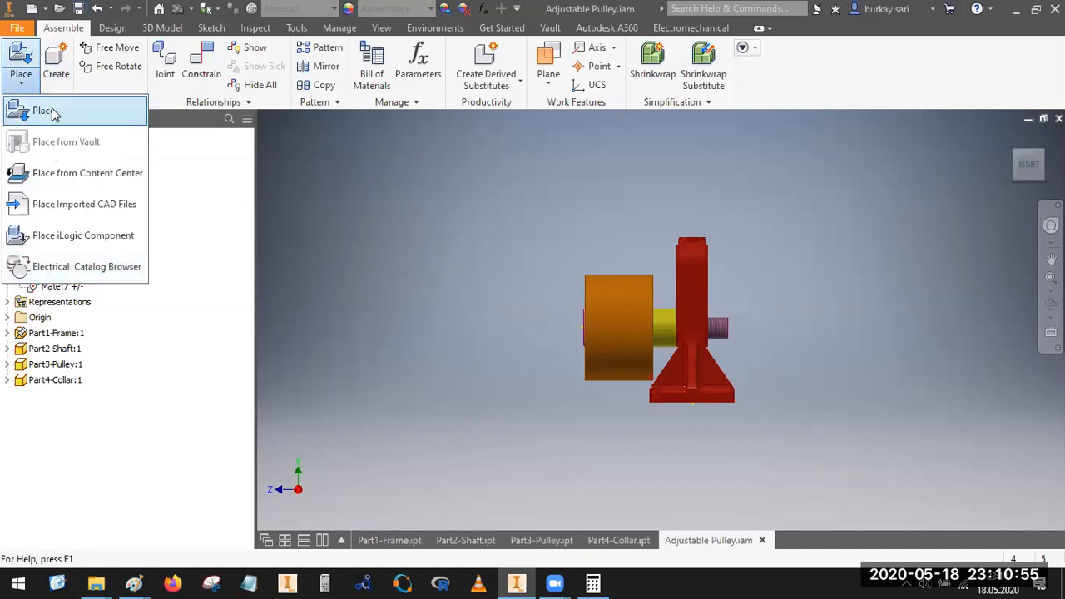
# Step: Start placing a standard component from the Content Center into the pulley assembly
pyautogui.click(84, 177)
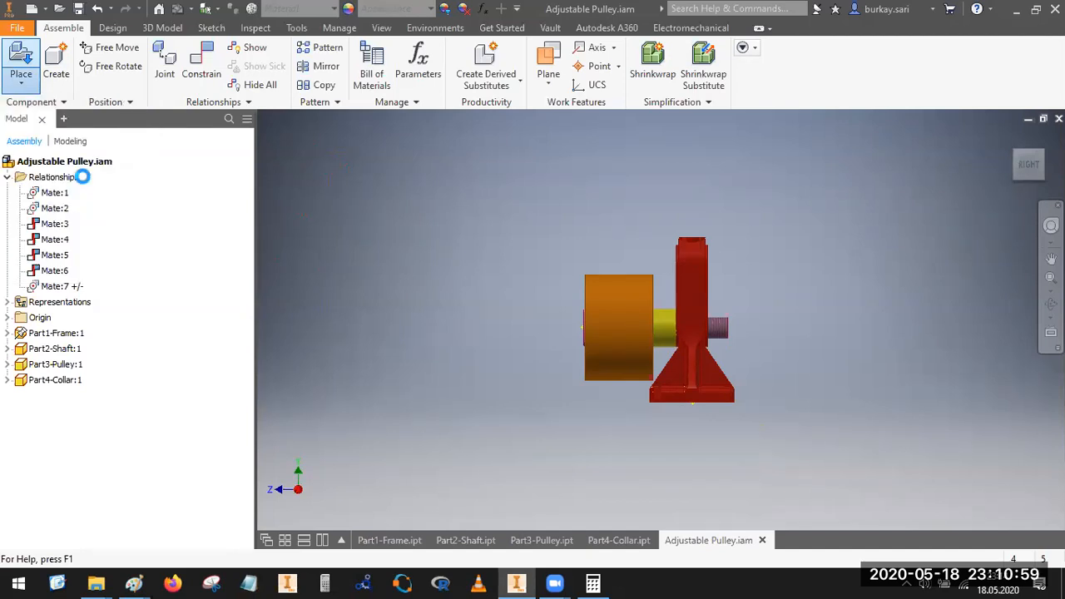
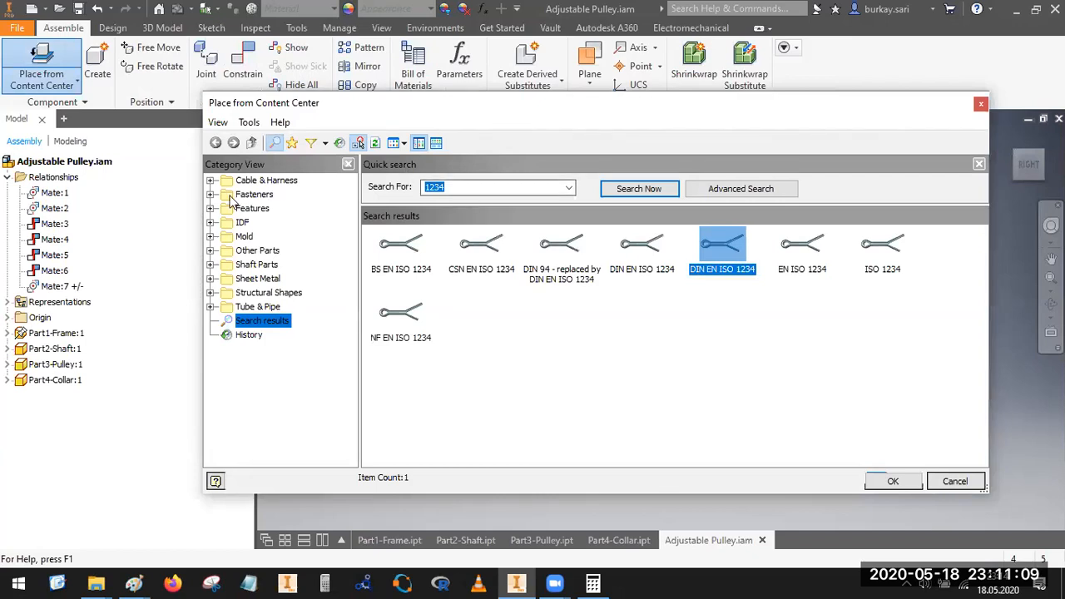
# Step: Browse the Content Center fasteners to the hex head bolts and look through the available standards
pyautogui.click(211, 195)
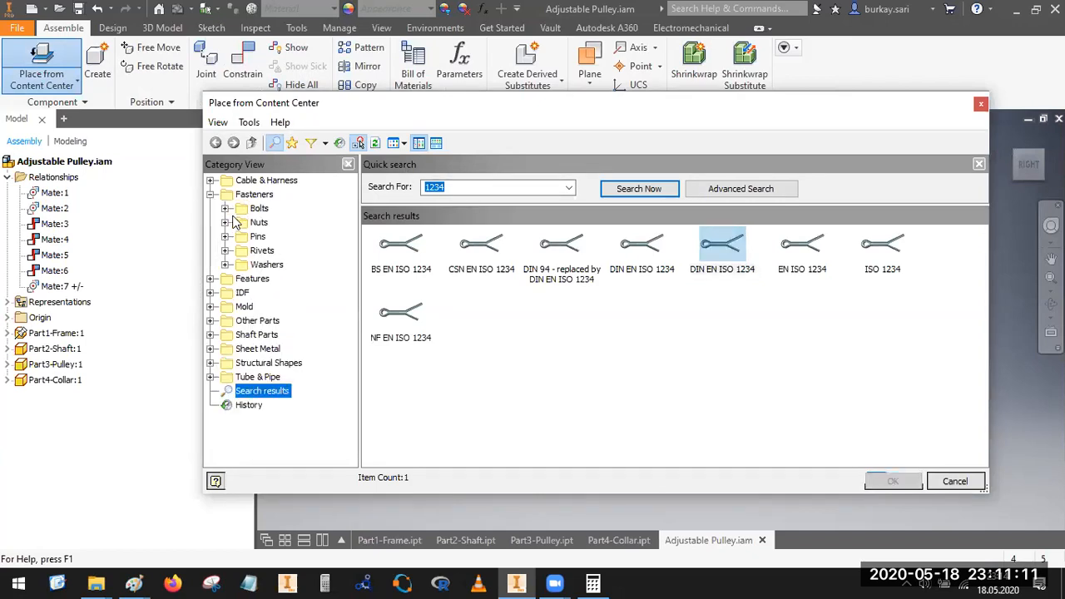
pyautogui.click(225, 209)
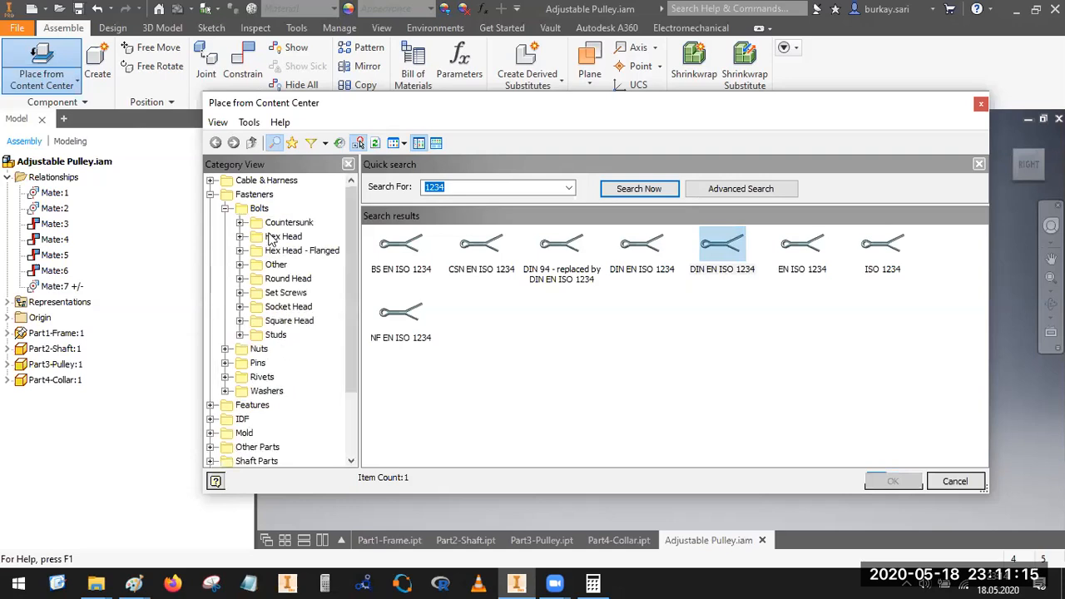
pyautogui.click(269, 239)
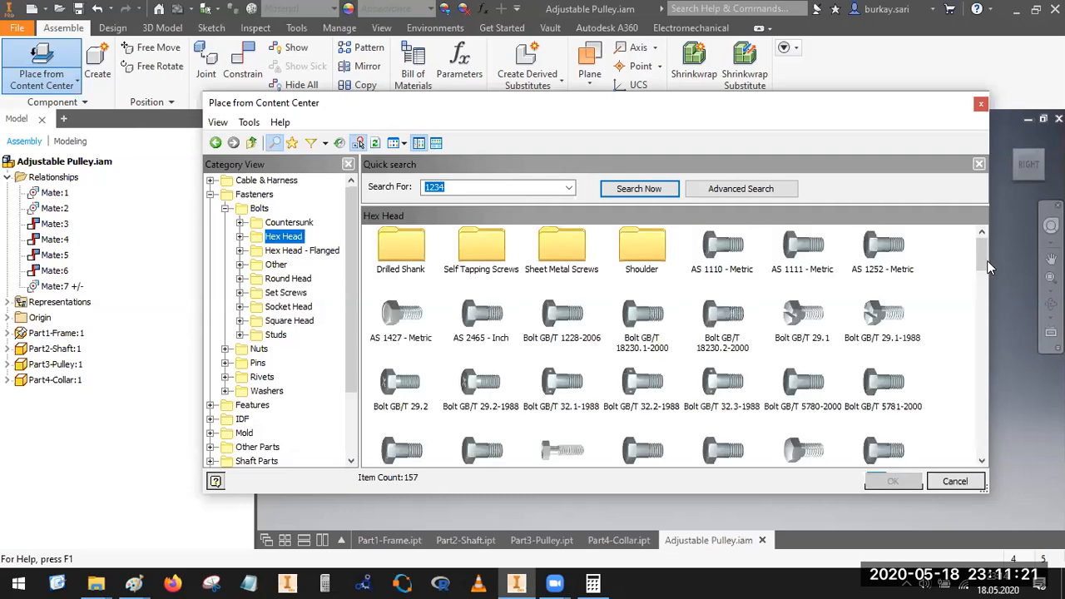
pyautogui.moveTo(984, 264)
pyautogui.mouseDown()
pyautogui.moveTo(985, 305)
pyautogui.moveTo(983, 268)
pyautogui.mouseUp()
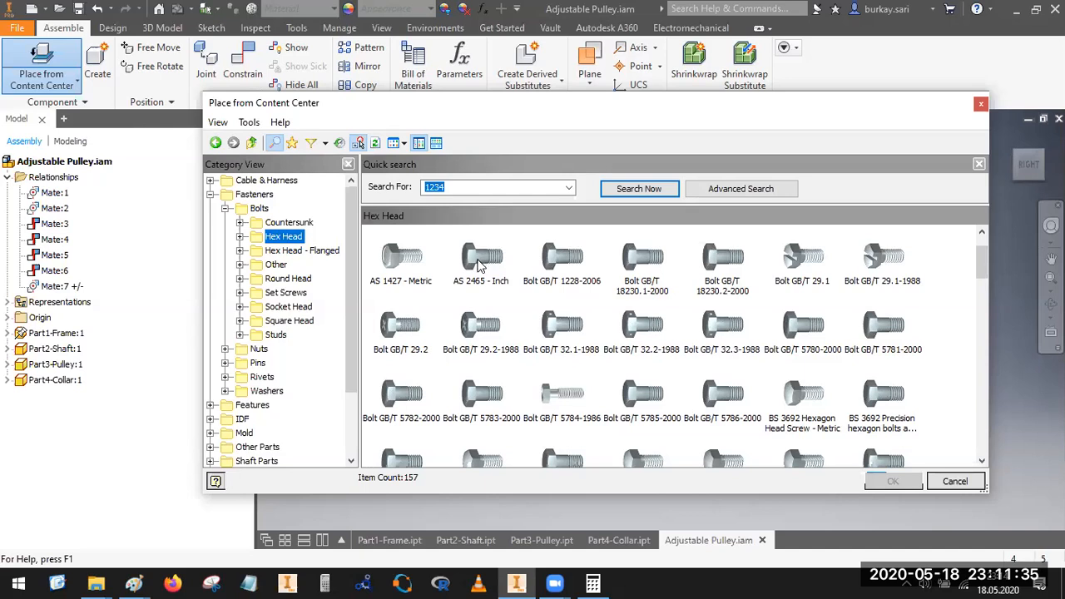
pyautogui.click(404, 260)
pyautogui.click(892, 482)
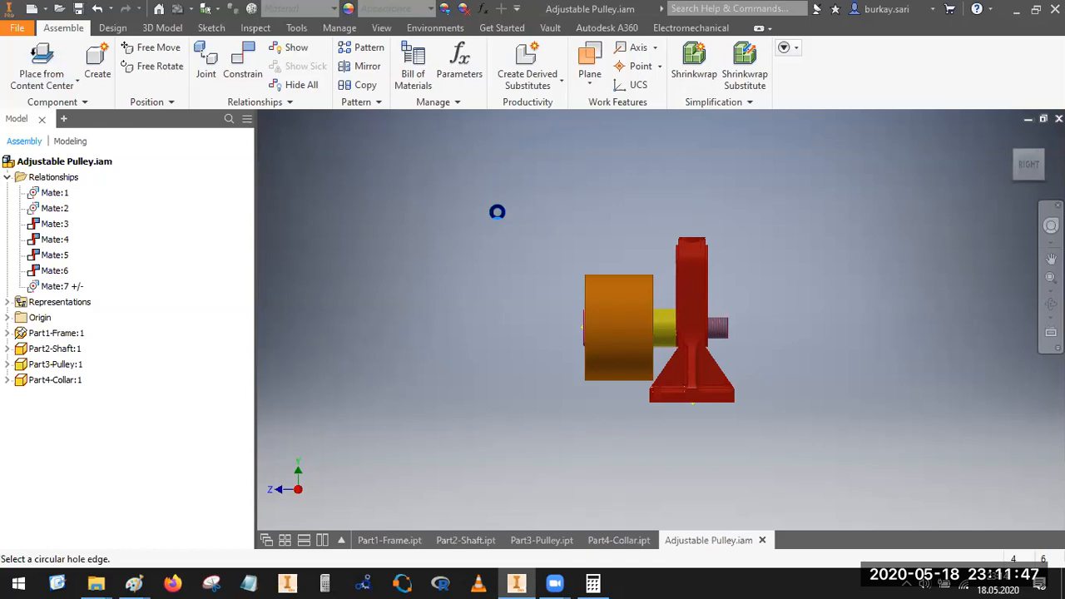
pyautogui.press('Escape')
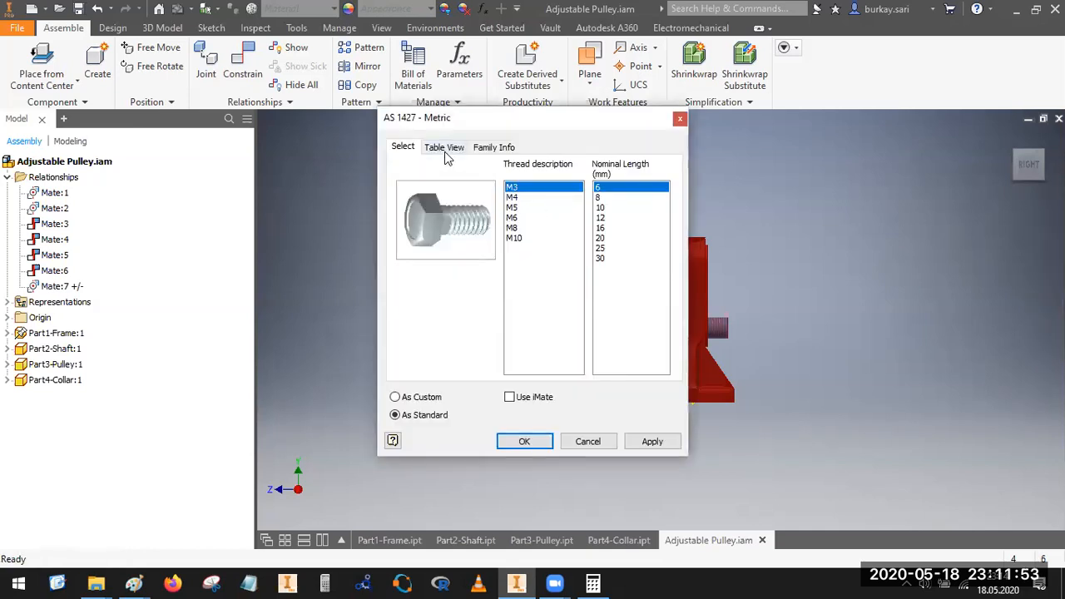
pyautogui.click(680, 118)
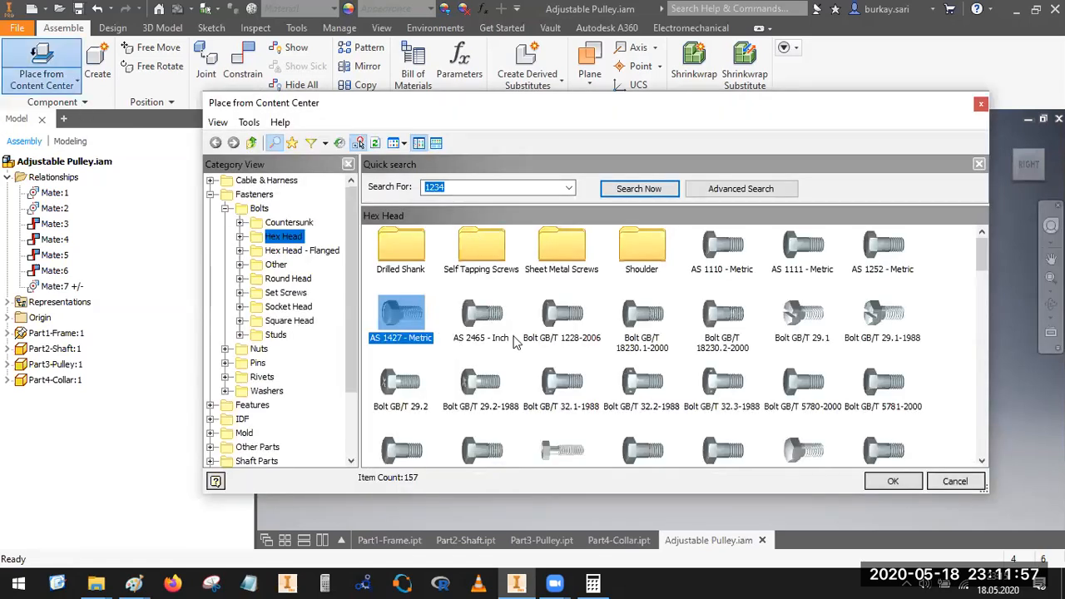
# Step: Place one AS 2465 - Inch hex bolt with 1/2 thread, nominal length 4 and UNC thread type above the pulley, viewed isometrically
pyautogui.click(509, 340)
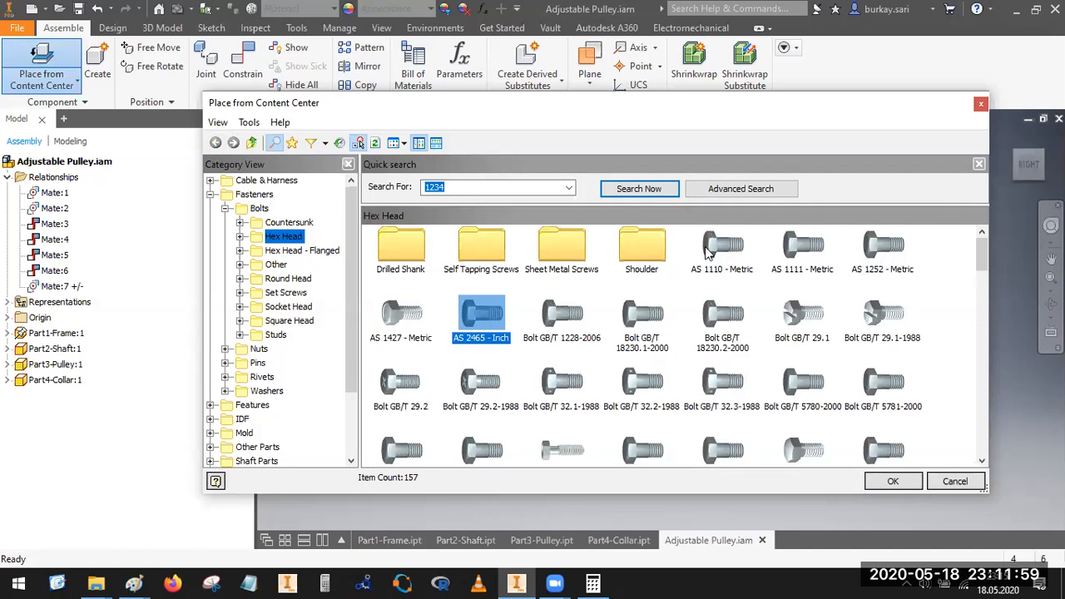
pyautogui.doubleClick(480, 320)
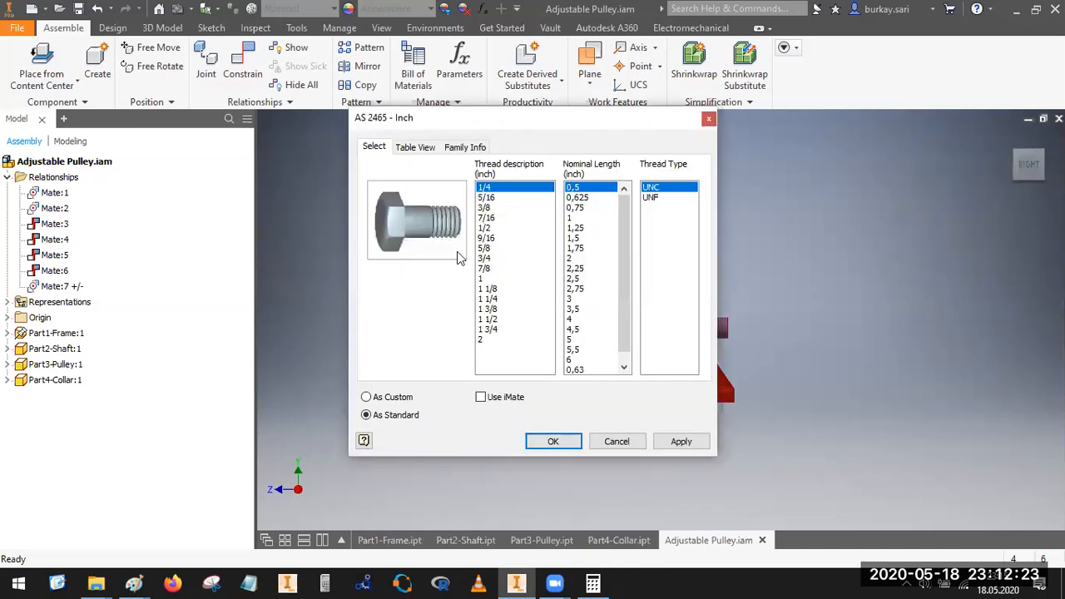
pyautogui.click(490, 229)
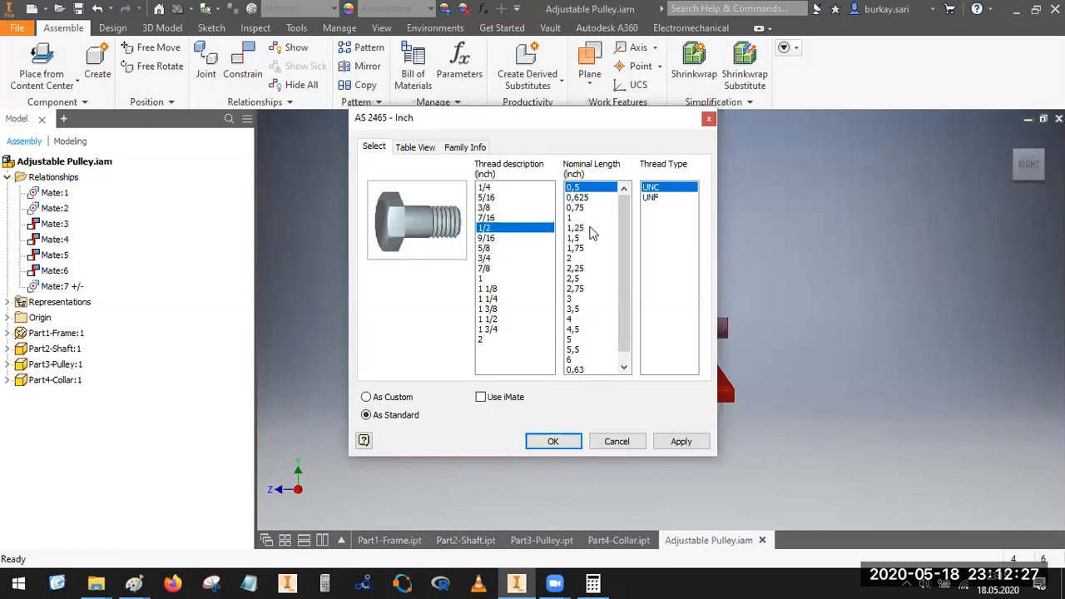
pyautogui.click(573, 320)
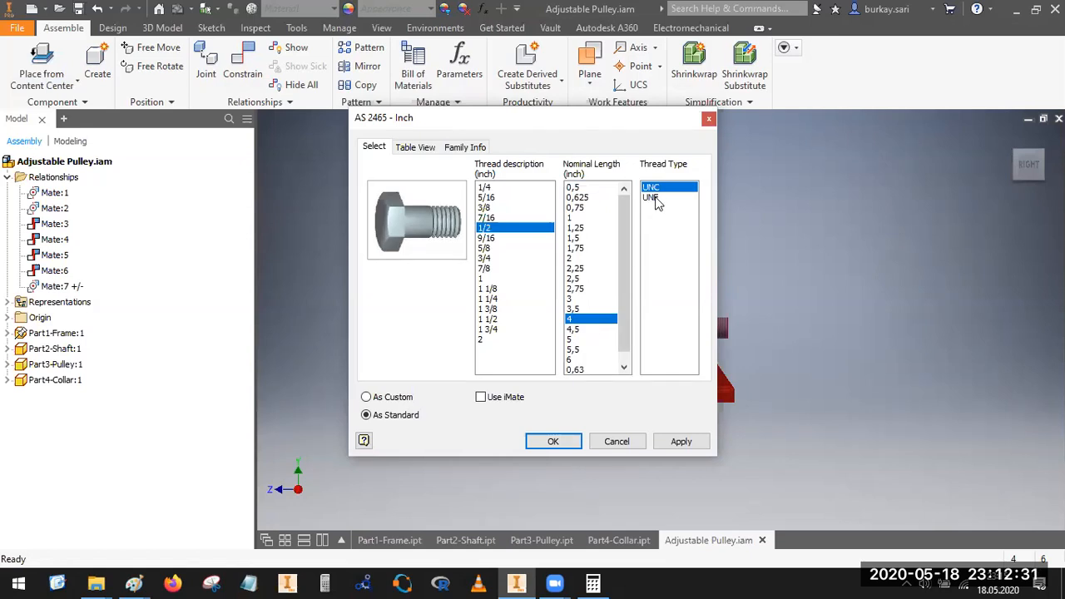
pyautogui.click(555, 442)
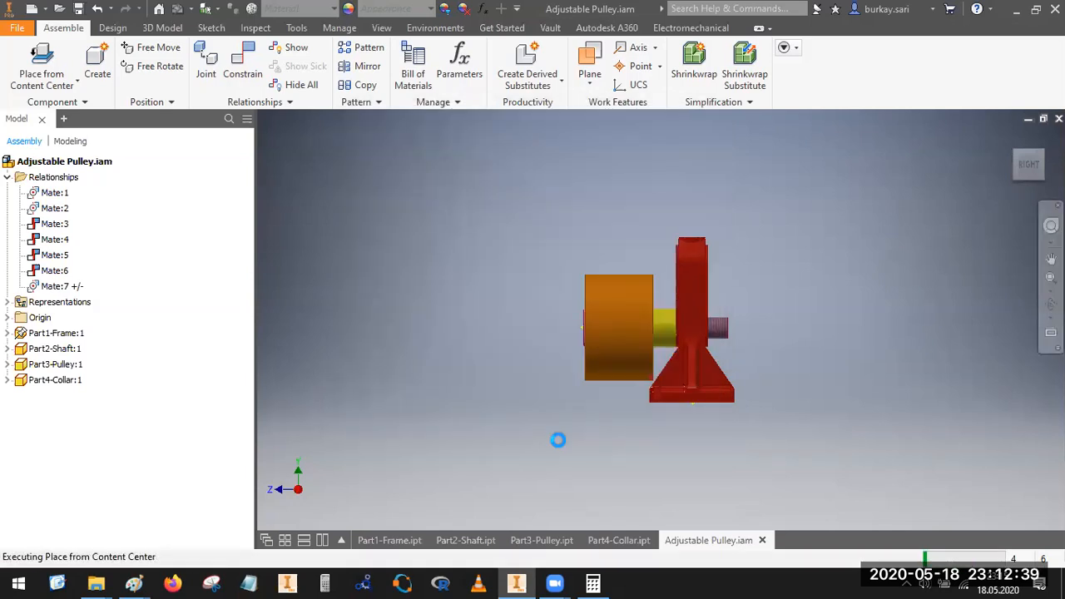
pyautogui.click(566, 223)
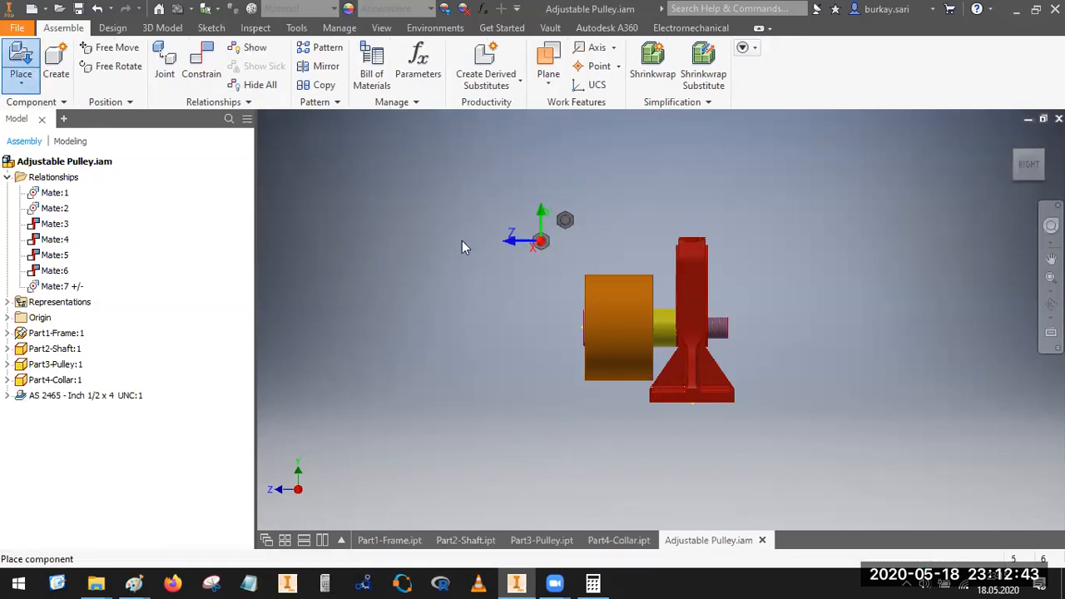
pyautogui.press('Escape')
pyautogui.click(1041, 164)
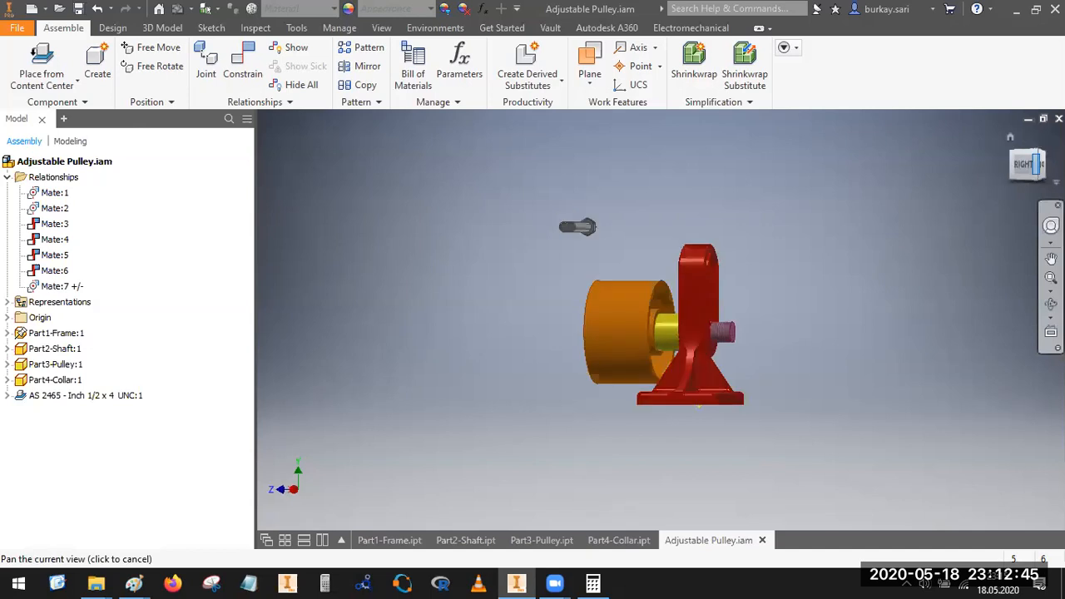
pyautogui.click(1029, 156)
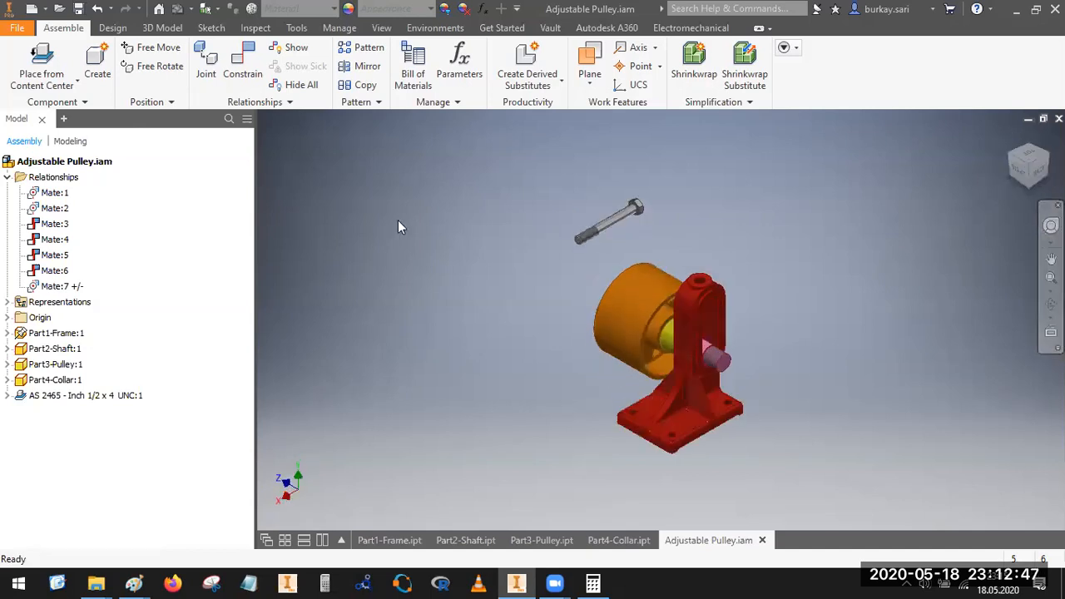
pyautogui.click(240, 67)
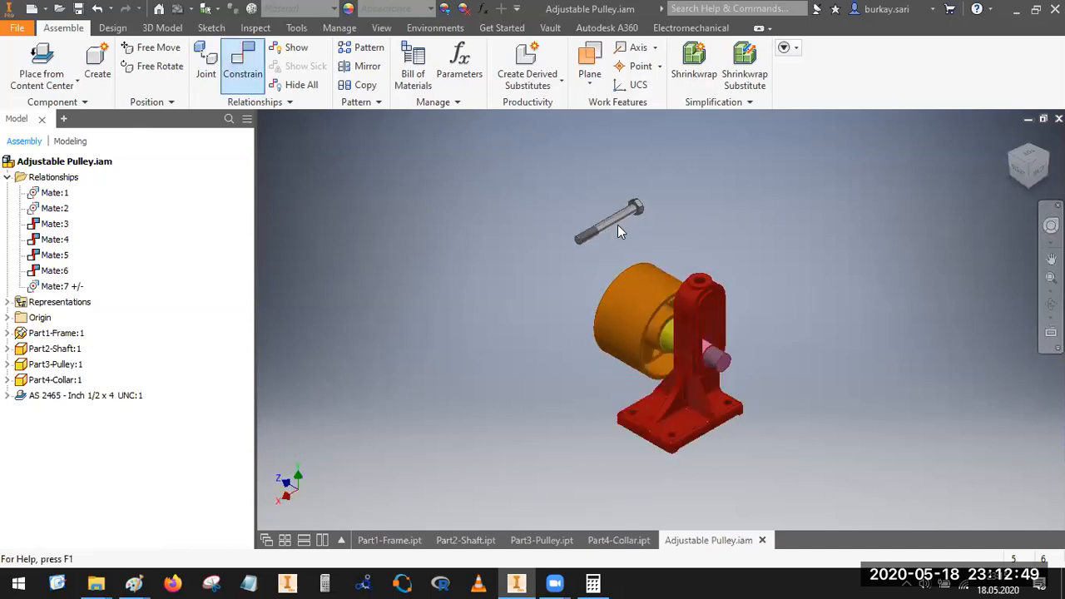
pyautogui.click(621, 217)
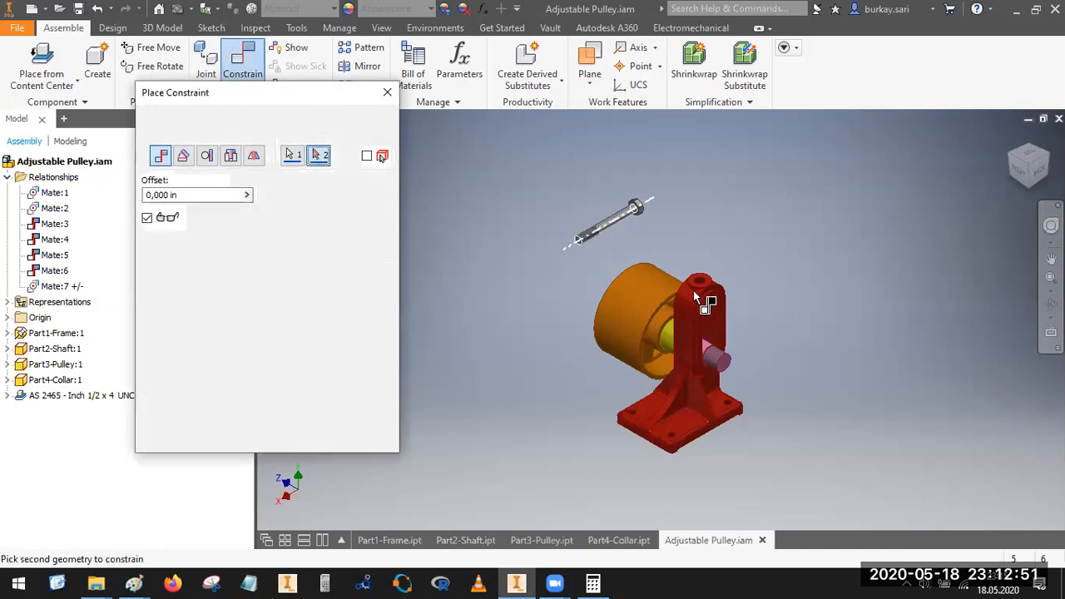
pyautogui.scroll(4, 699, 287)
pyautogui.click(721, 256)
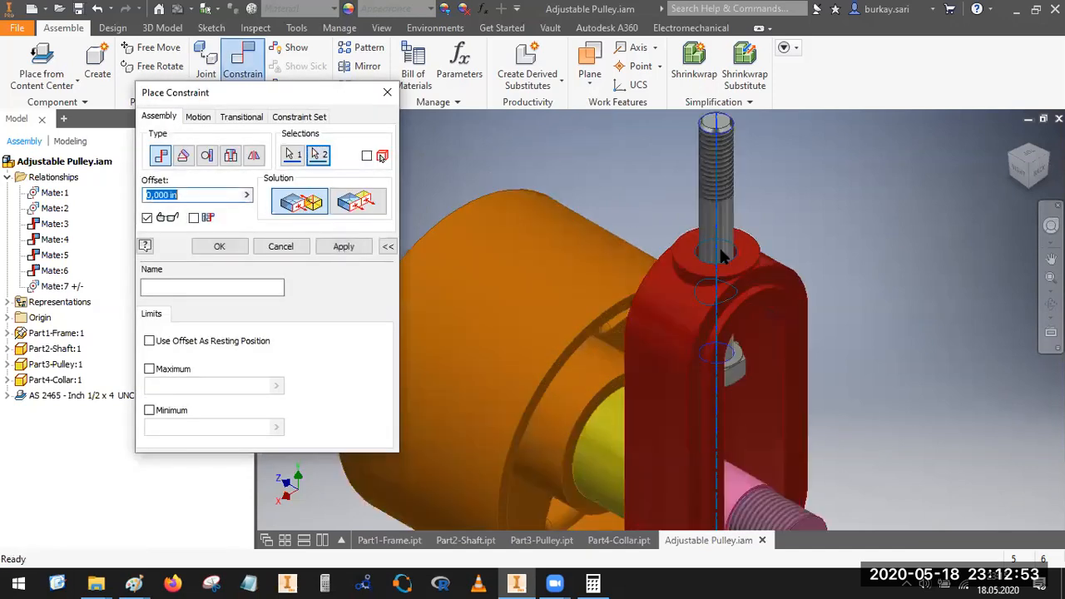
pyautogui.press('Escape')
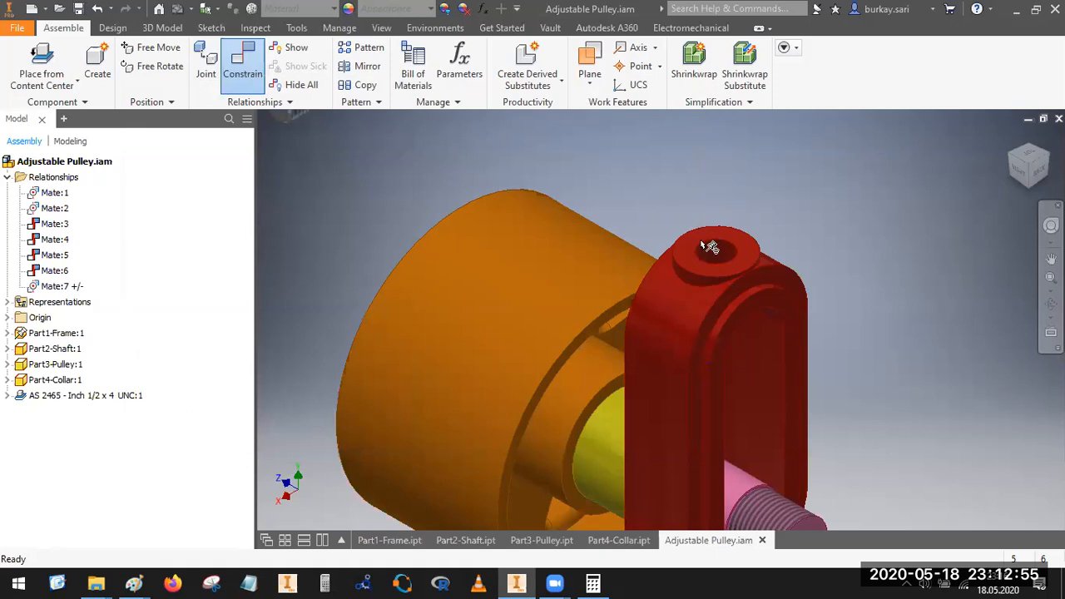
# Step: Free-rotate the bolt until it stands nearly upright with its head up and threaded end down
pyautogui.scroll(-4, 708, 247)
pyautogui.click(554, 189)
pyautogui.click(146, 70)
pyautogui.click(589, 170)
pyautogui.moveTo(534, 180); pyautogui.dragTo(502, 144)
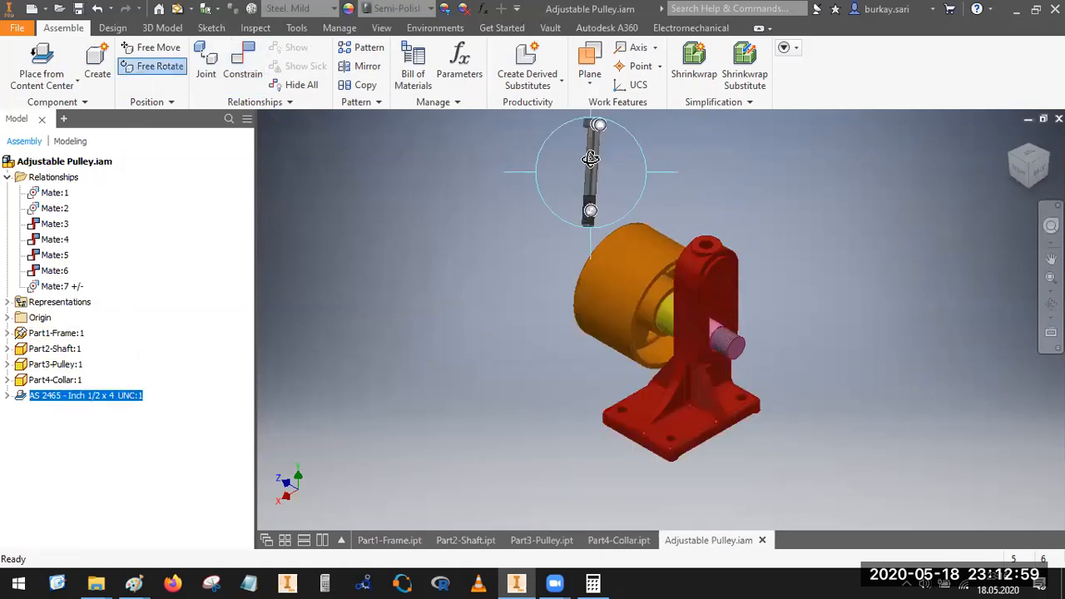
# Step: Mate the bolt's axis to the axis of the frame's top hole with 0,000 in offset, and slide the bolt farther down
pyautogui.click(242, 65)
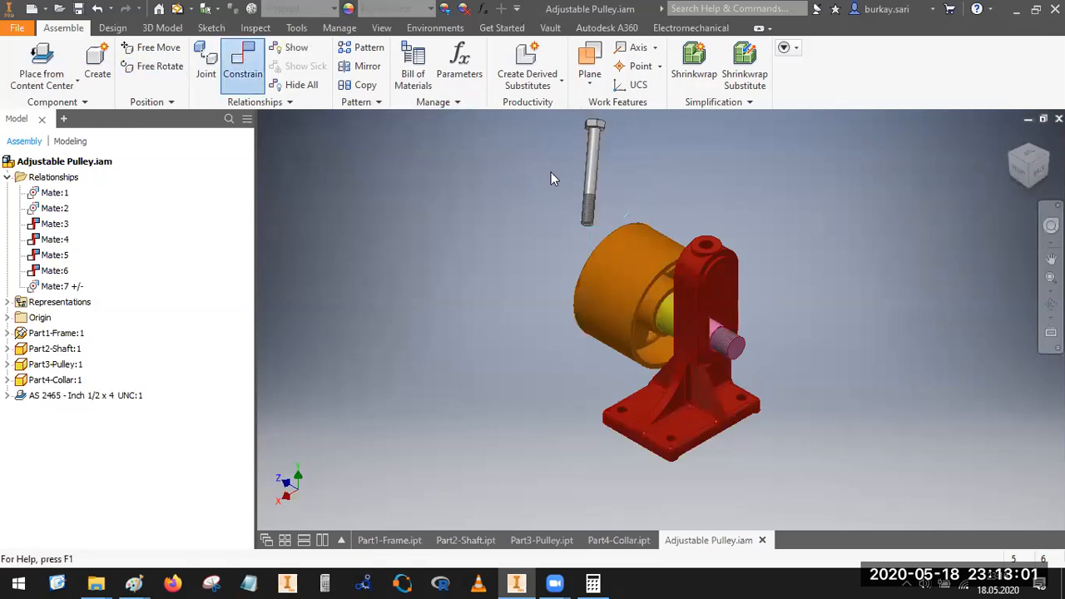
pyautogui.click(592, 173)
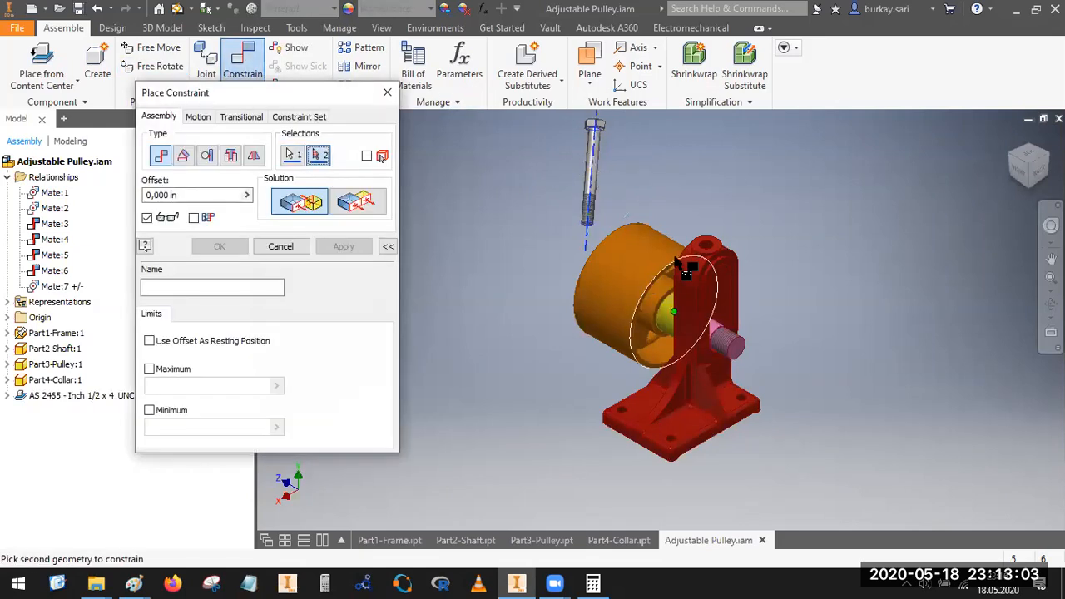
pyautogui.scroll(-5, 735, 239)
pyautogui.click(780, 221)
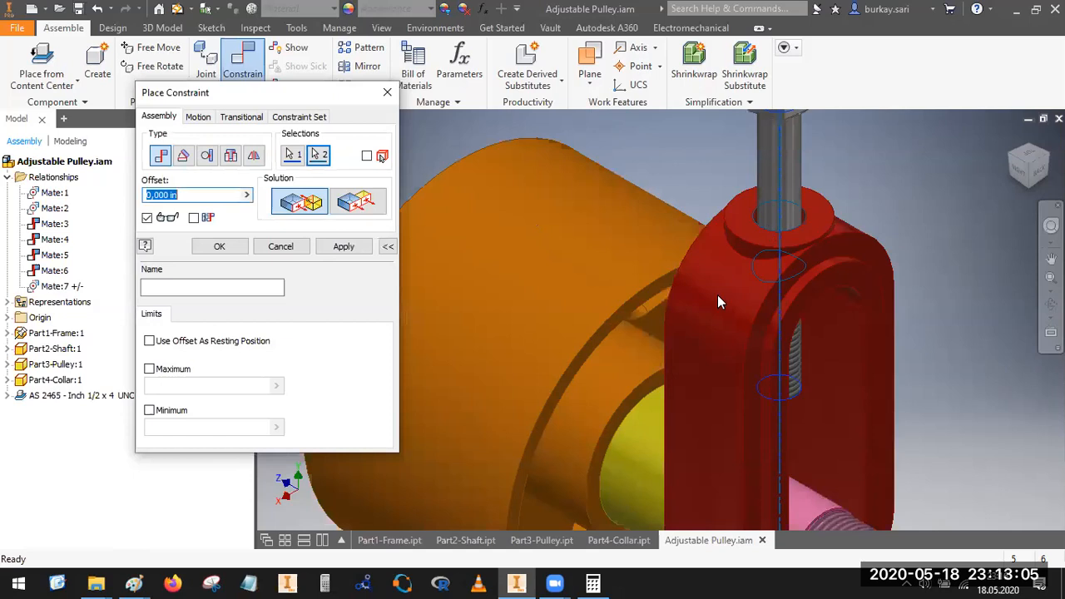
pyautogui.scroll(5, 717, 295)
pyautogui.click(234, 249)
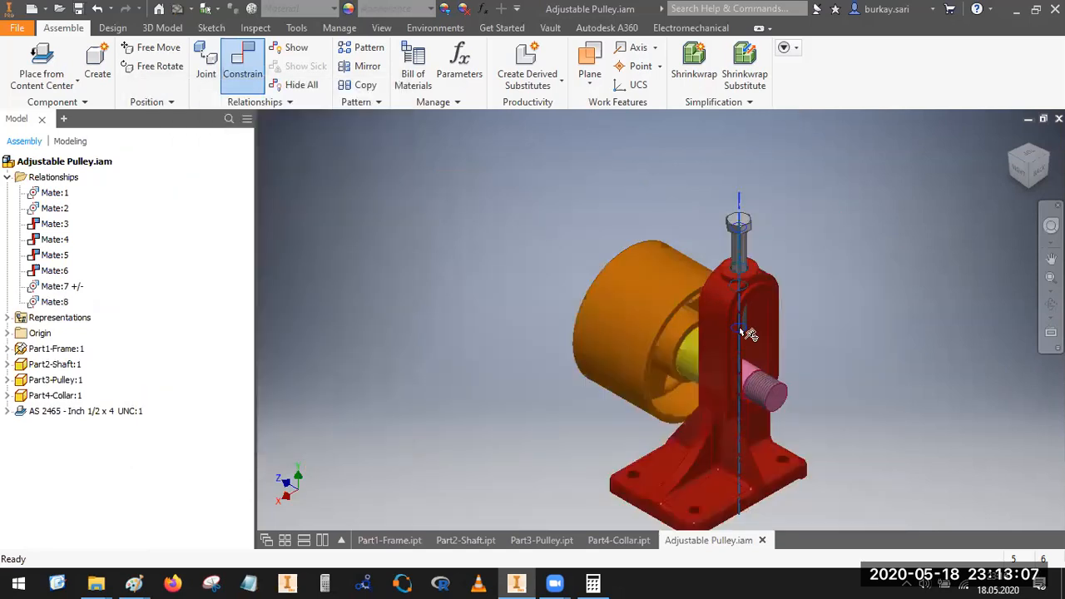
pyautogui.scroll(-4, 753, 333)
pyautogui.moveTo(738, 191); pyautogui.dragTo(797, 271)
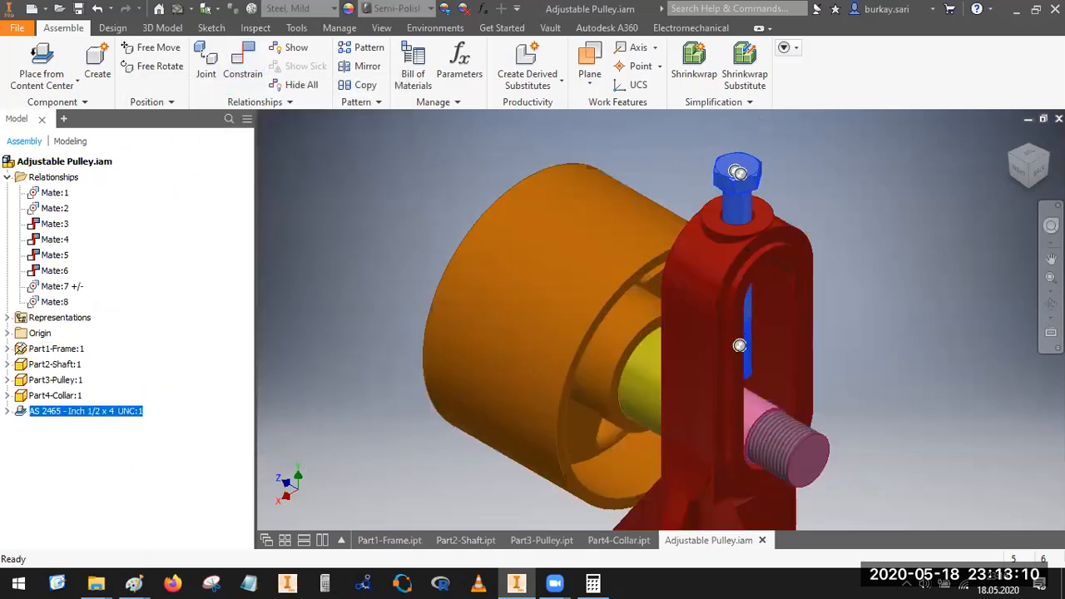
# Step: Examine from behind and above how the bolt's threaded end lines up with the hole in the shaft
pyautogui.click(1029, 165)
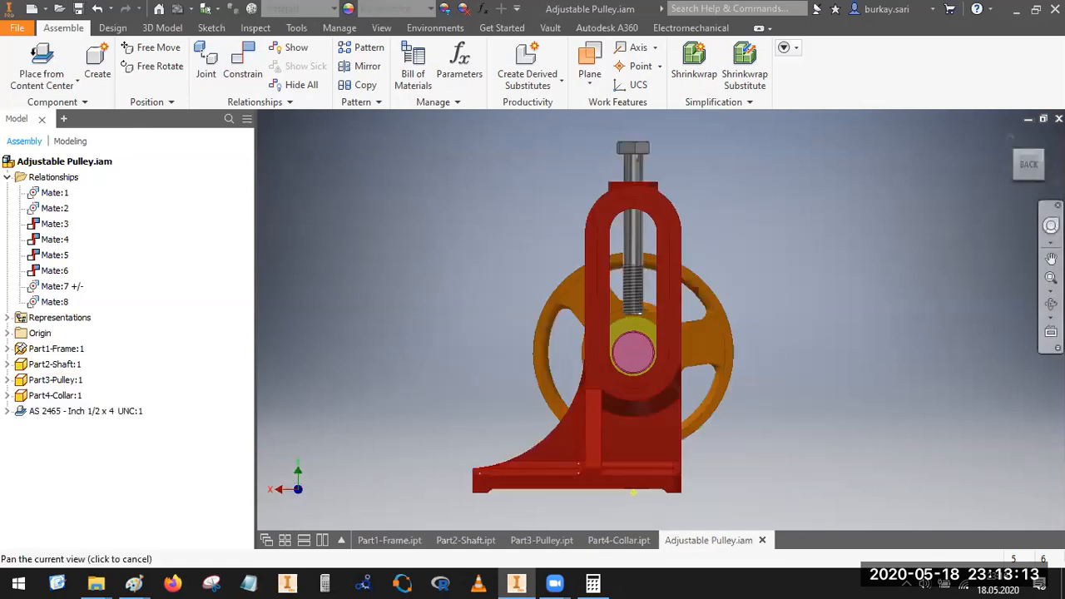
pyautogui.click(1052, 306)
pyautogui.moveTo(673, 403); pyautogui.dragTo(646, 436)
pyautogui.scroll(-2, 634, 366)
pyautogui.moveTo(634, 366); pyautogui.dragTo(630, 374)
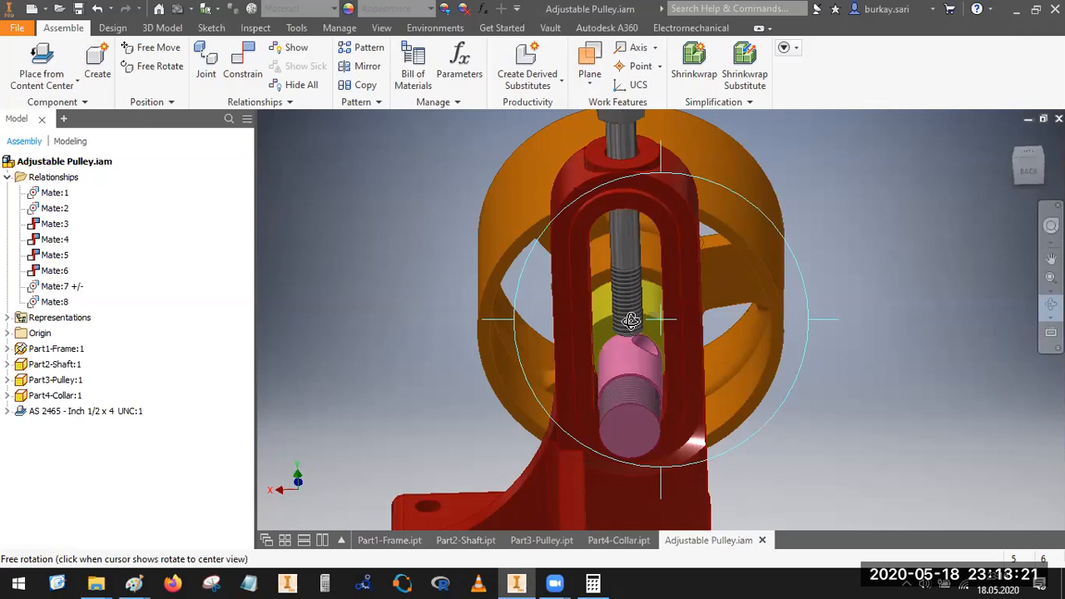
pyautogui.press('Escape')
pyautogui.click(637, 387)
pyautogui.moveTo(630, 319); pyautogui.dragTo(622, 294)
pyautogui.scroll(-5, 624, 276)
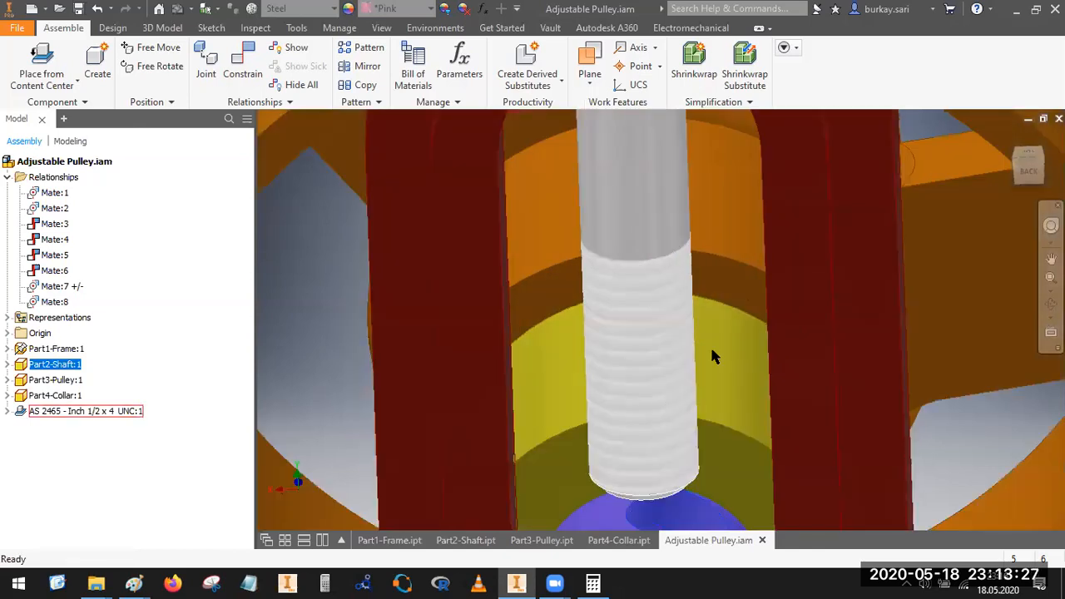
pyautogui.scroll(6, 711, 345)
pyautogui.click(858, 299)
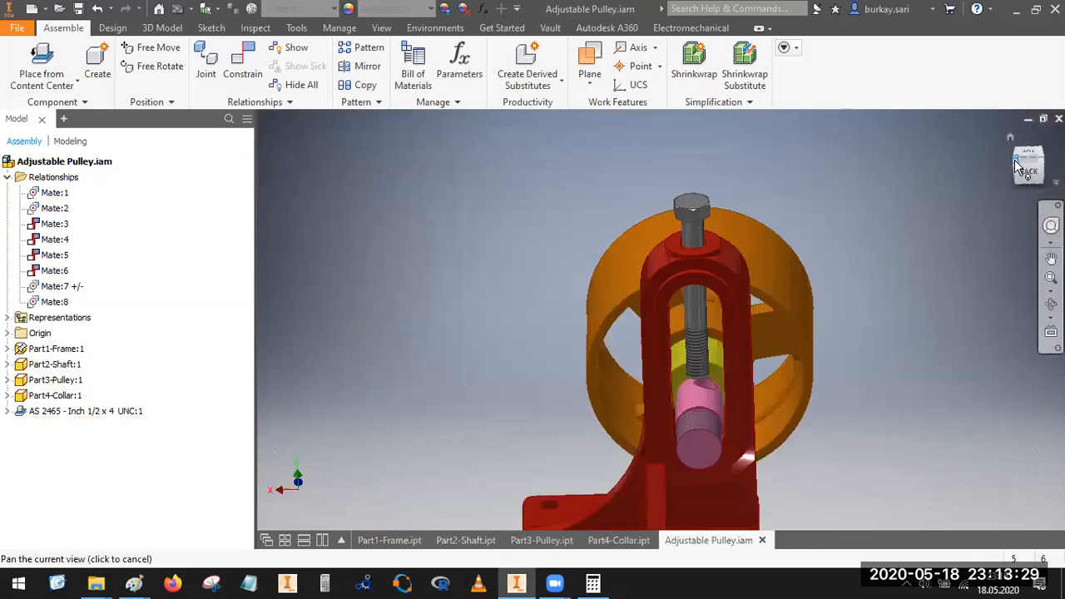
pyautogui.scroll(-5, 704, 356)
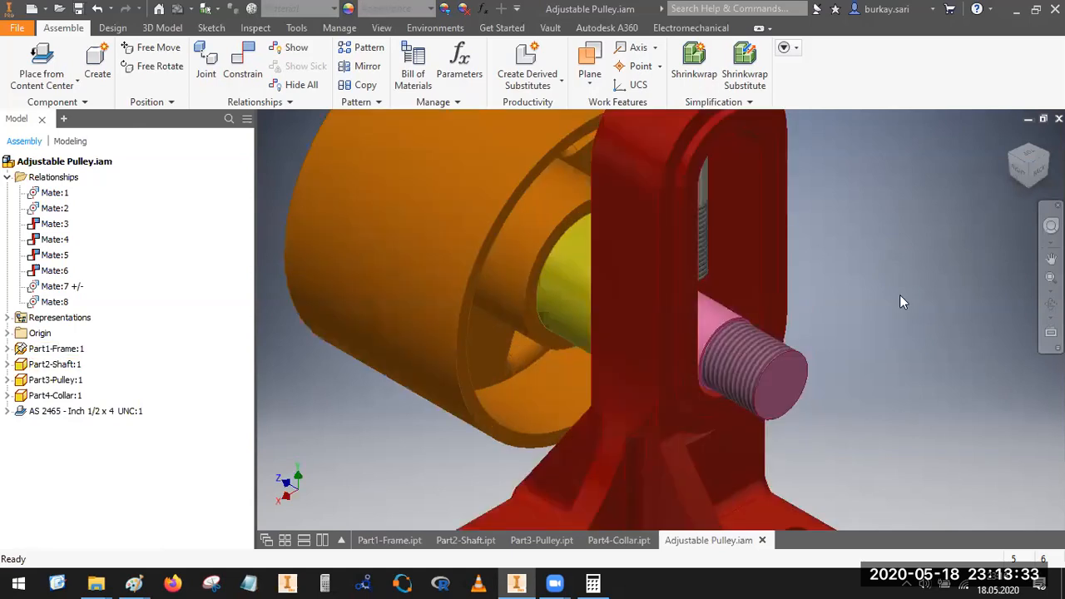
# Step: Browse the Content Center fasteners to the Plain category of washers
pyautogui.click(43, 60)
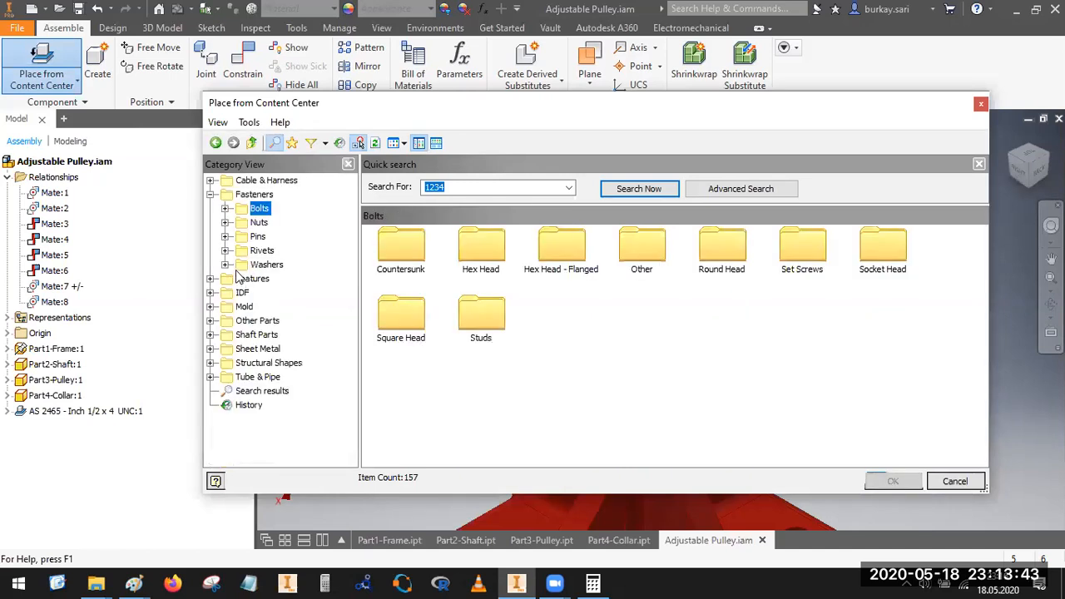
pyautogui.click(226, 265)
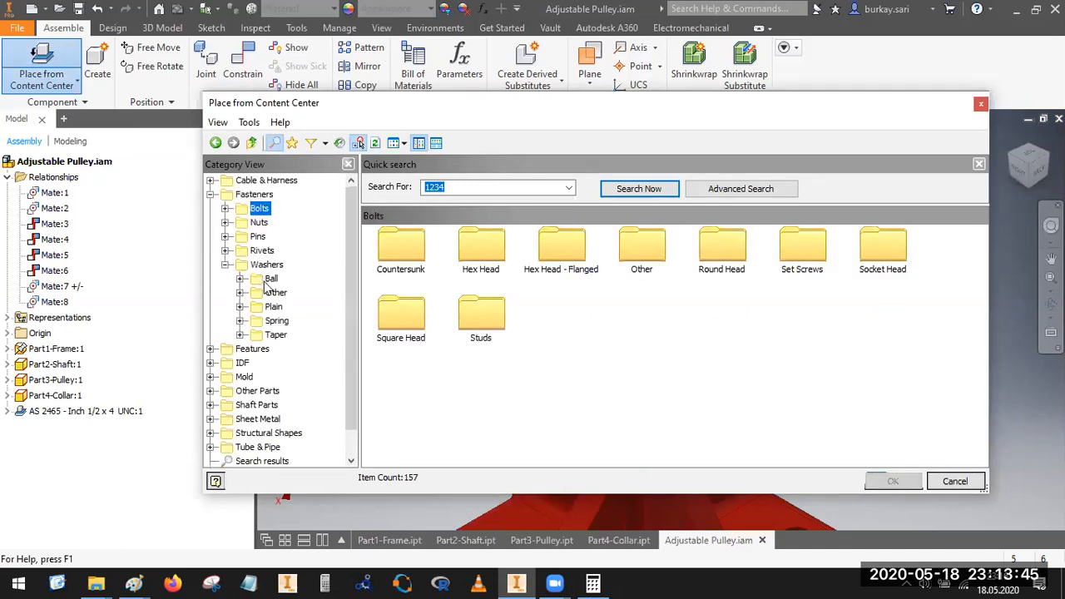
pyautogui.click(268, 266)
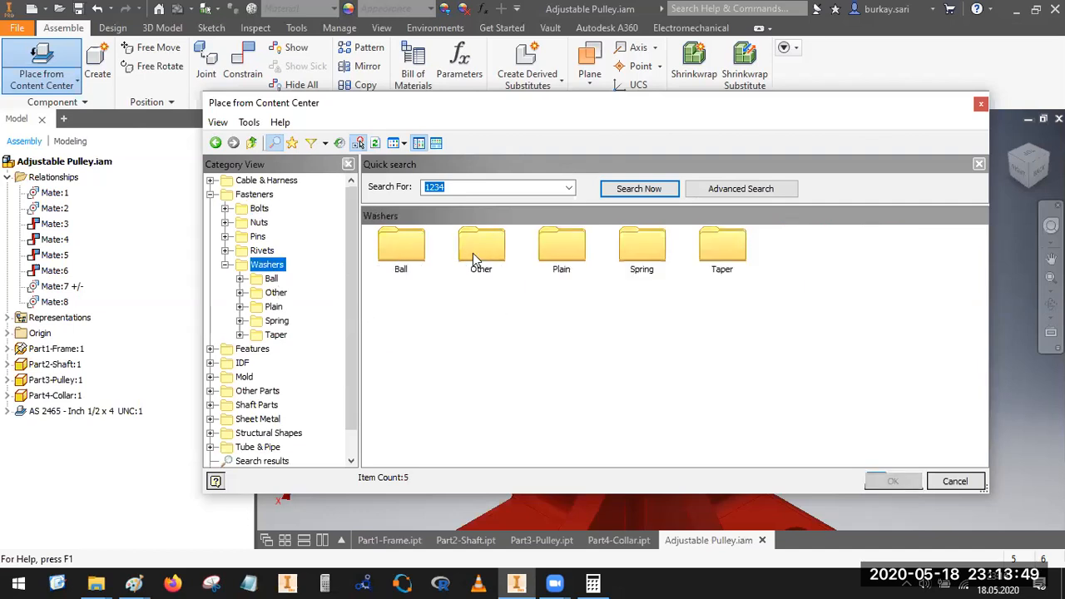
pyautogui.doubleClick(561, 250)
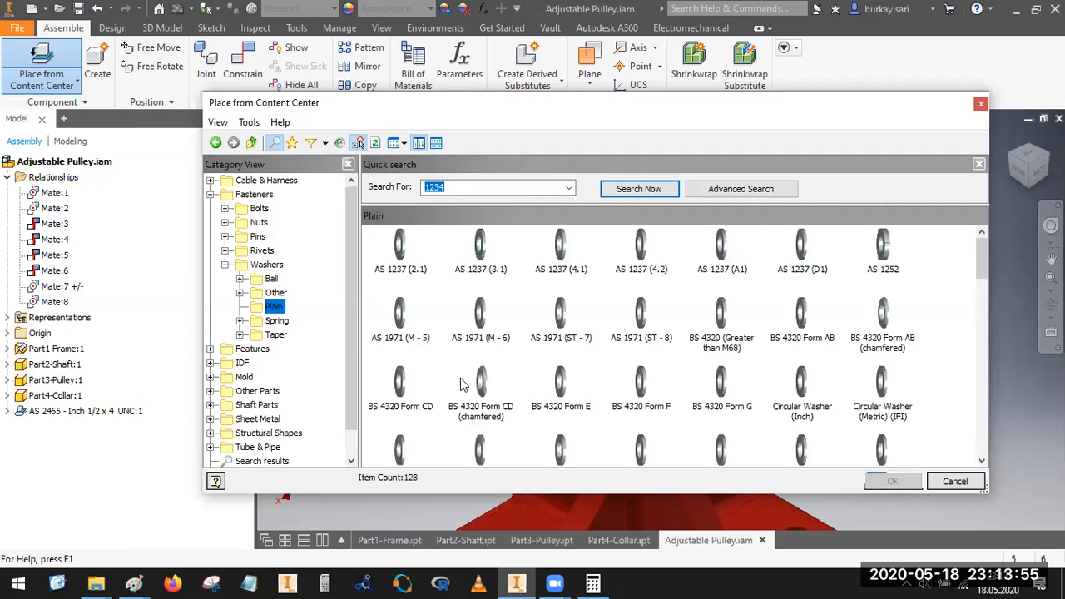
# Step: Check the washer dimensions on the Adjustable Pulley drawing in Paint, and return to the washer selection in Inventor
pyautogui.click(133, 581)
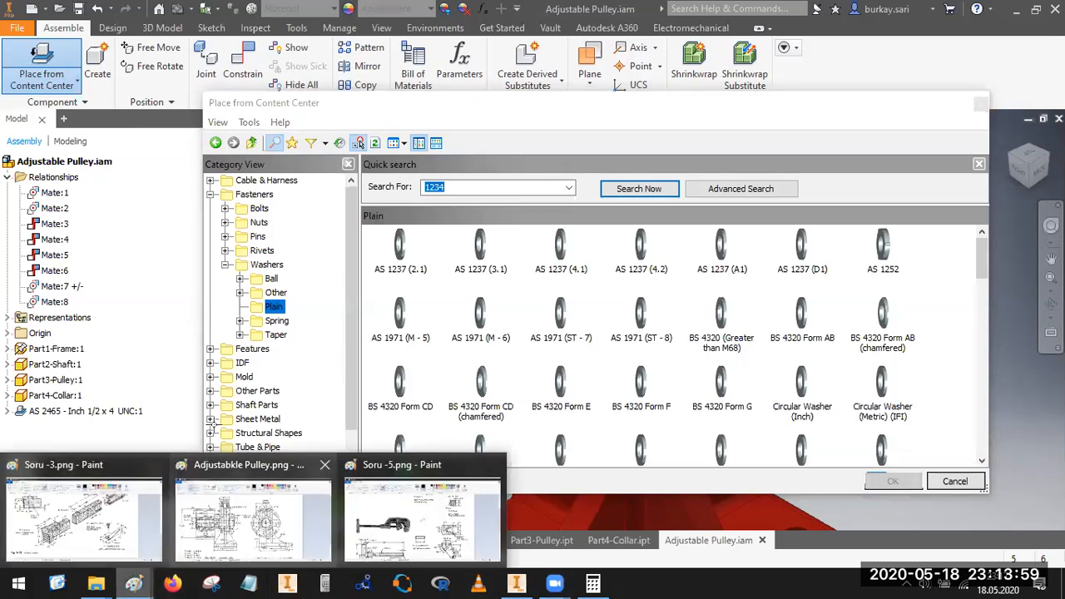
pyautogui.click(252, 512)
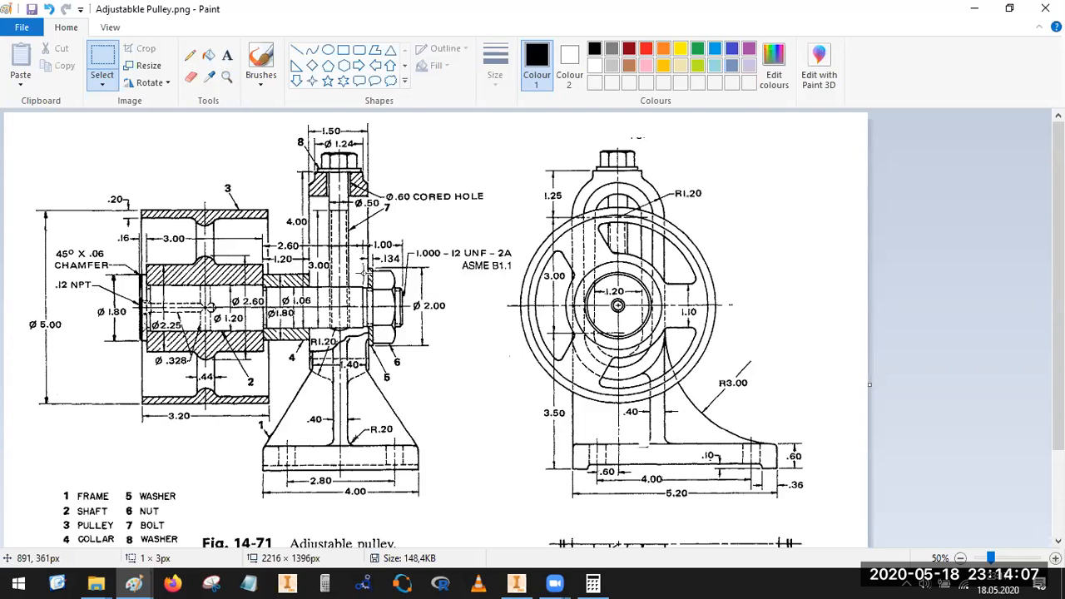
pyautogui.click(975, 9)
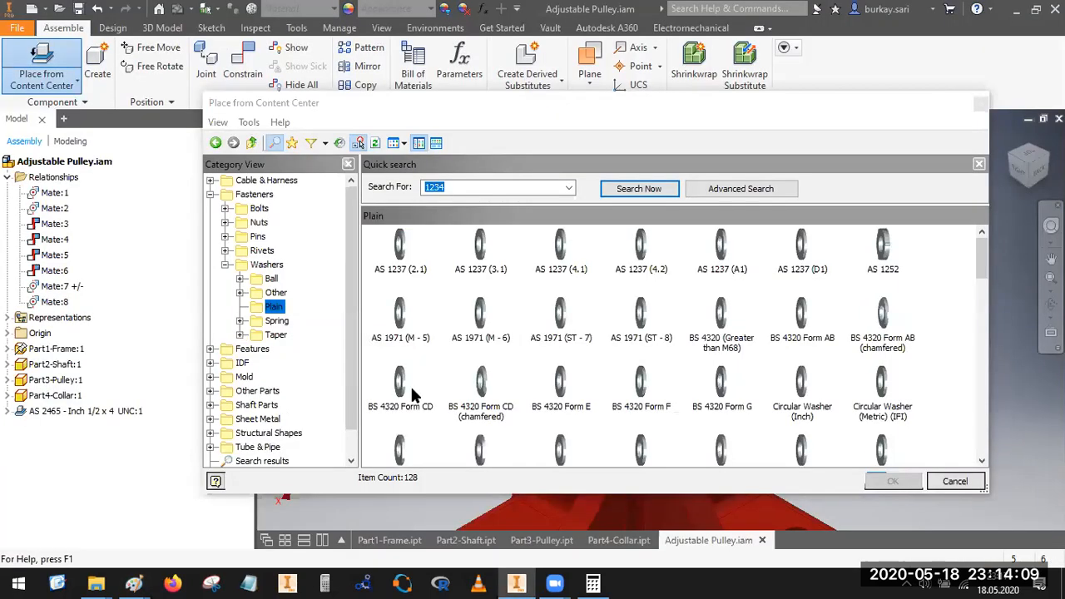
pyautogui.doubleClick(400, 250)
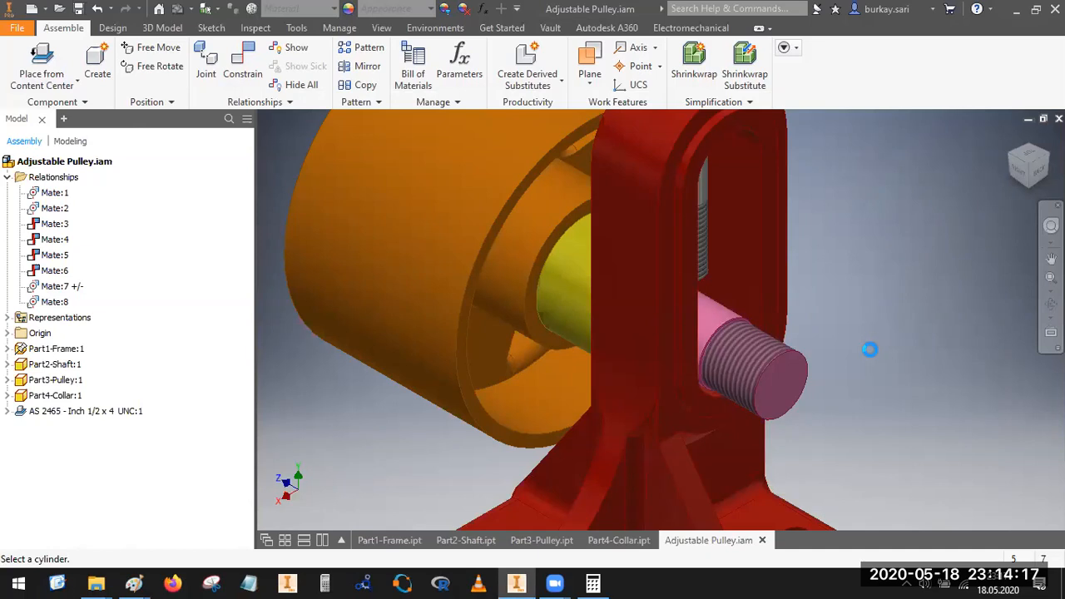
pyautogui.press('Escape')
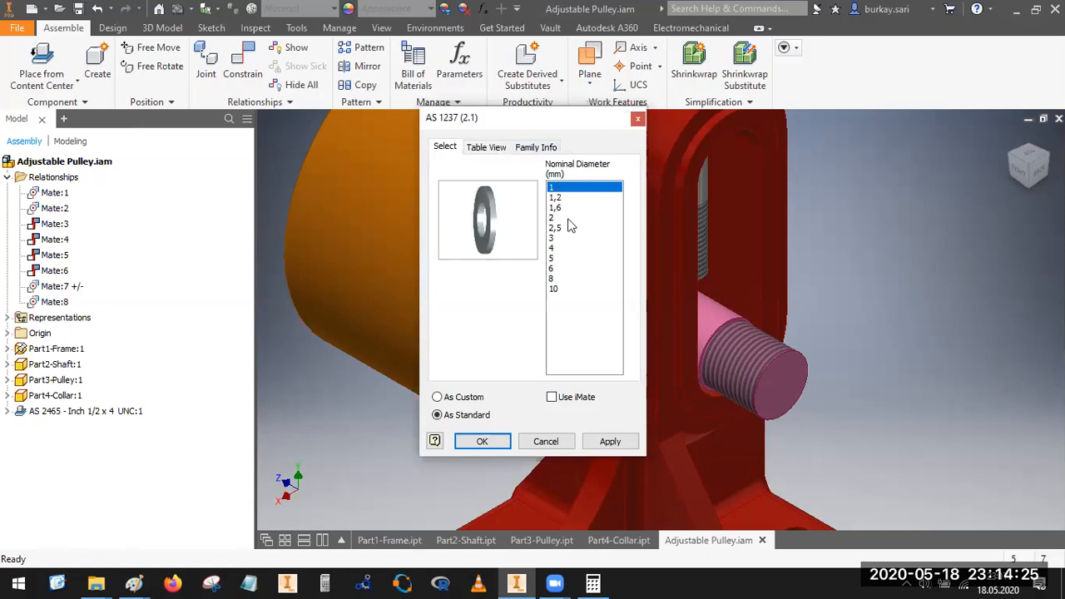
pyautogui.press('Escape')
pyautogui.press('Escape')
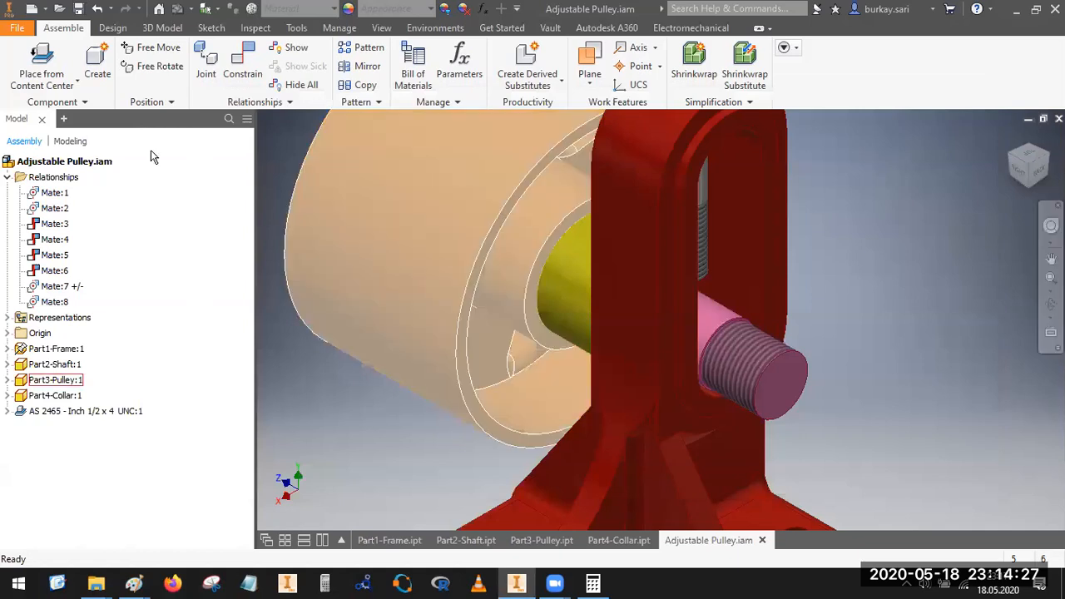
# Step: Examine the nominal diameters and the size table of the AS 1237 (A1) plain washer family, and close it without placing a washer
pyautogui.click(49, 61)
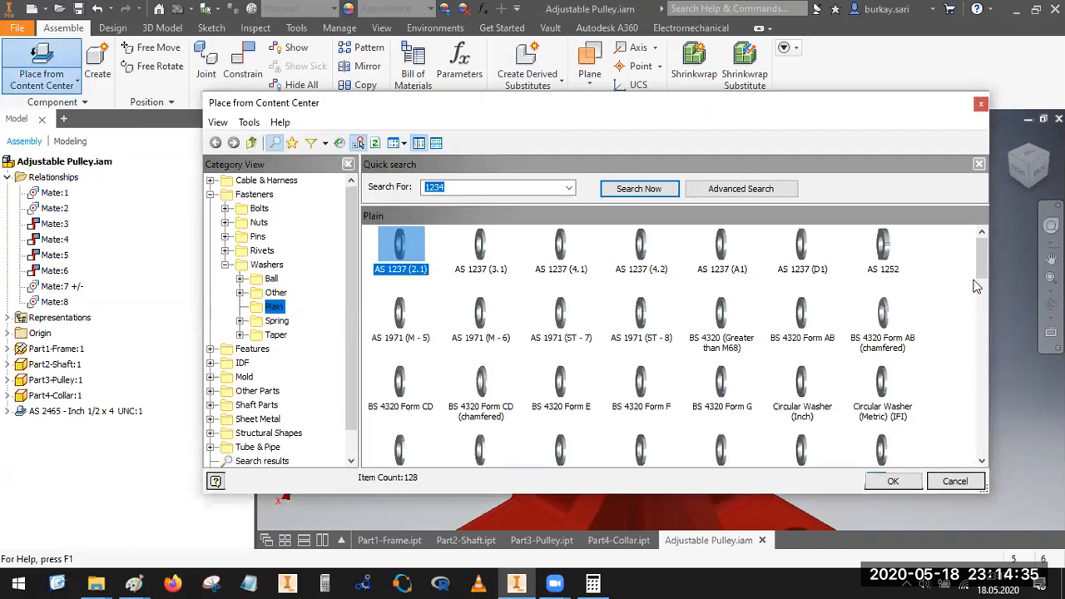
pyautogui.moveTo(981, 269)
pyautogui.mouseDown()
pyautogui.moveTo(984, 290)
pyautogui.moveTo(985, 268)
pyautogui.mouseUp()
pyautogui.doubleClick(717, 252)
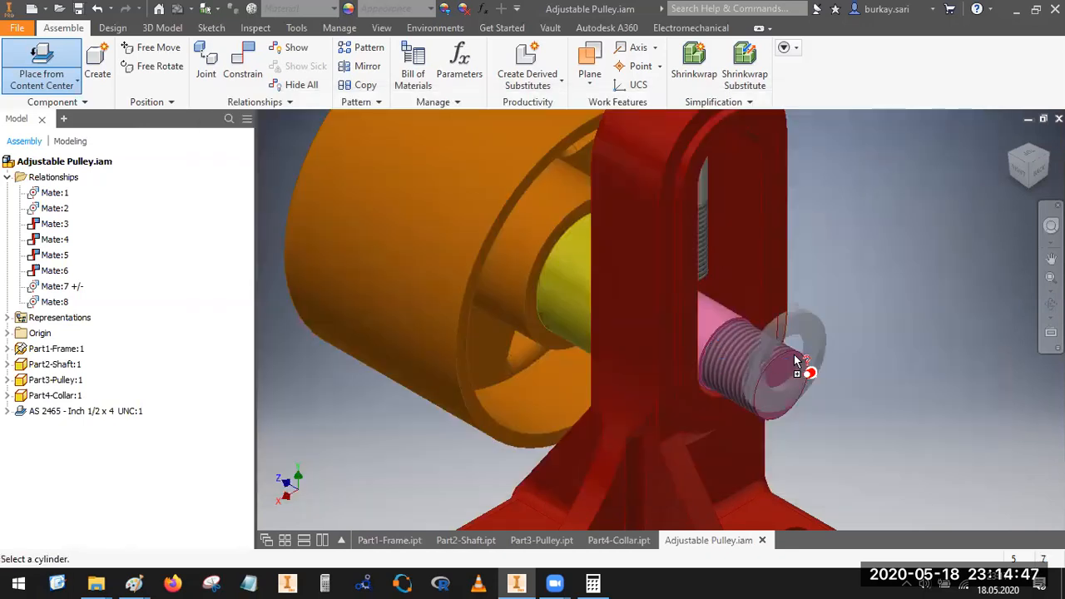
pyautogui.click(898, 241)
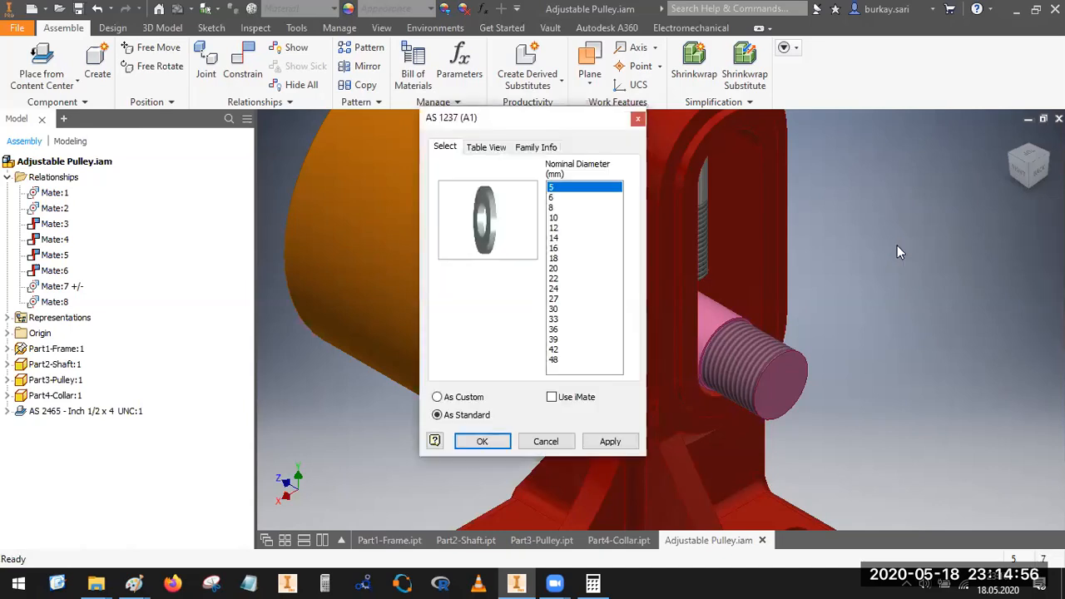
pyautogui.click(495, 148)
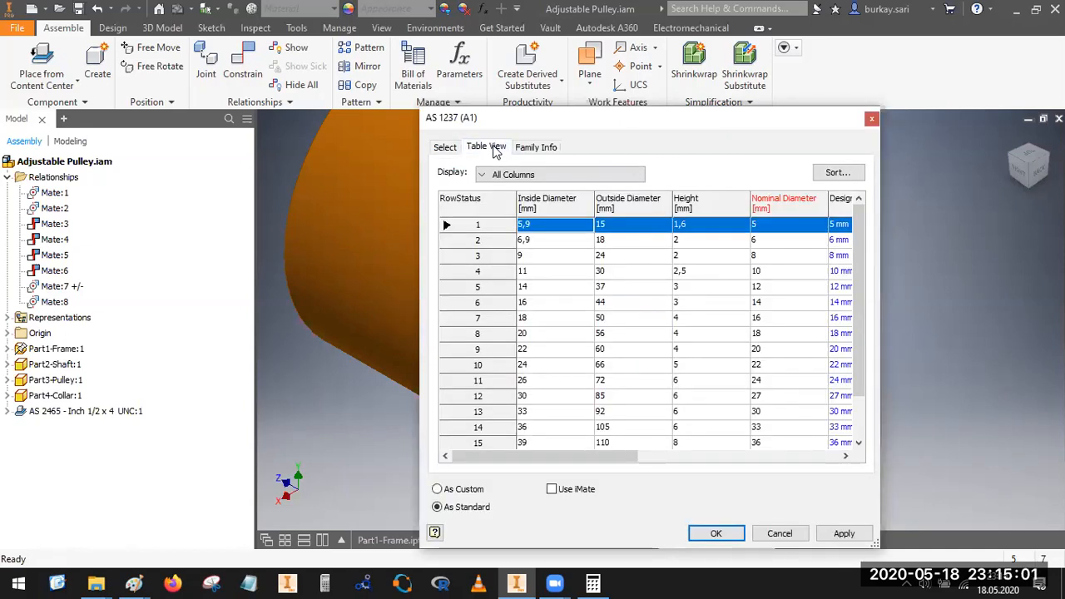
pyautogui.click(446, 147)
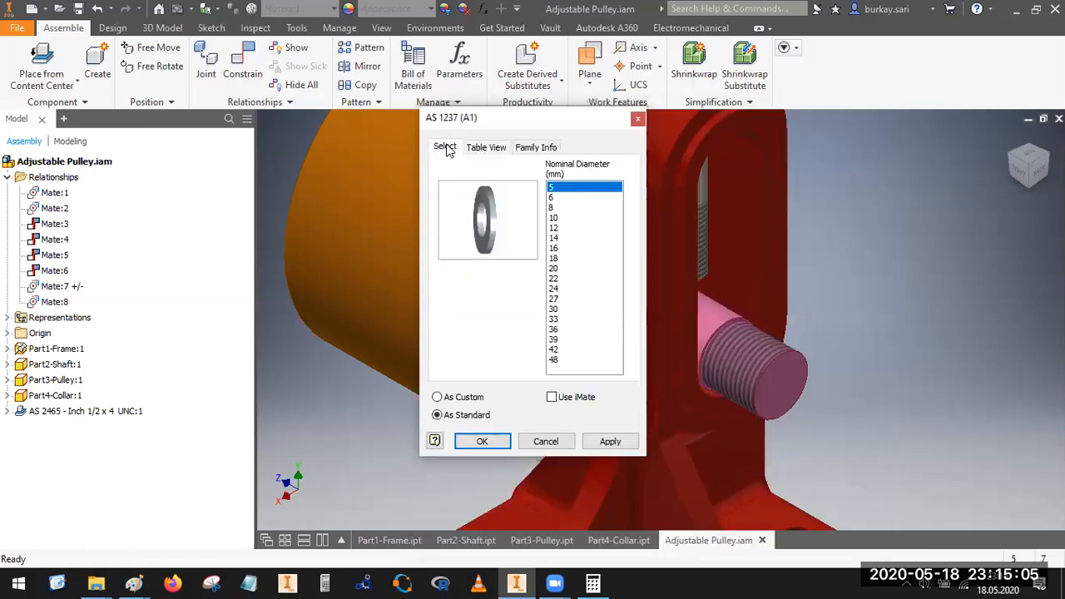
pyautogui.click(636, 122)
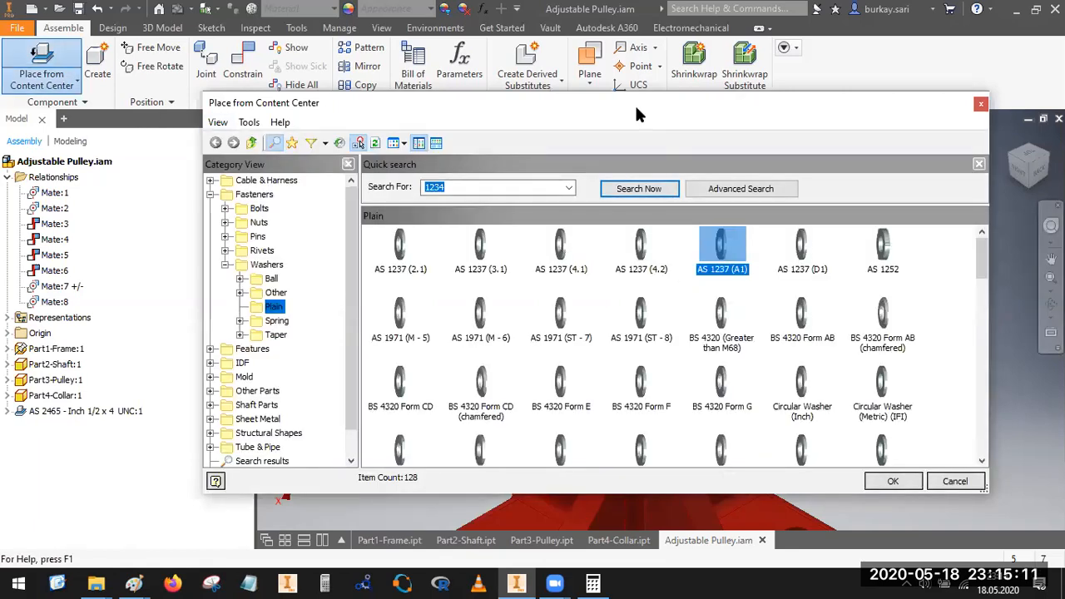
# Step: Find the Plain Washer (Inch) family among the plain washers and open its size options
pyautogui.click(730, 197)
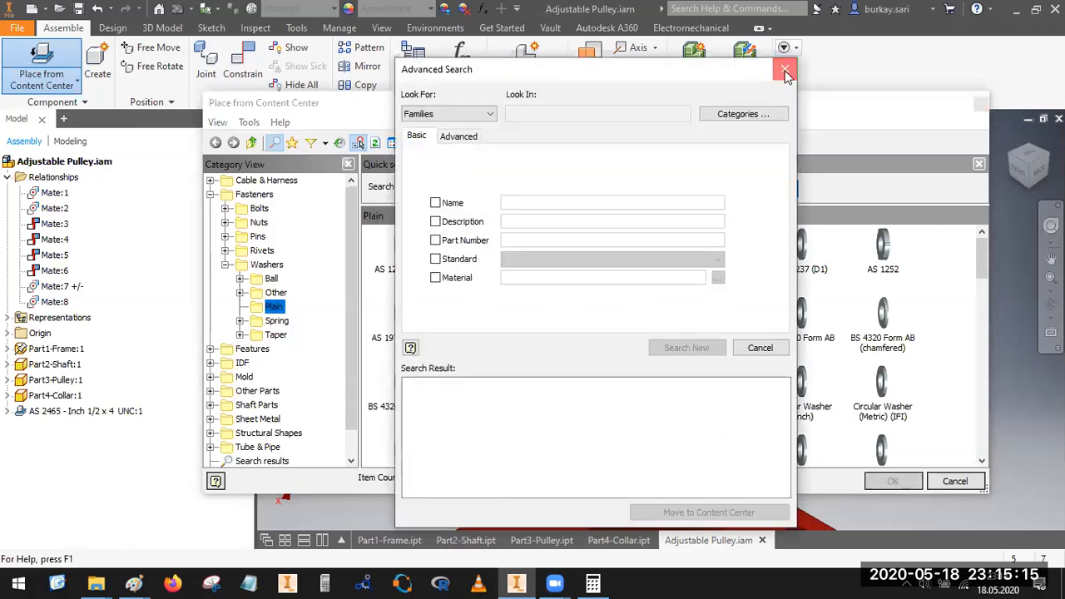
pyautogui.click(784, 72)
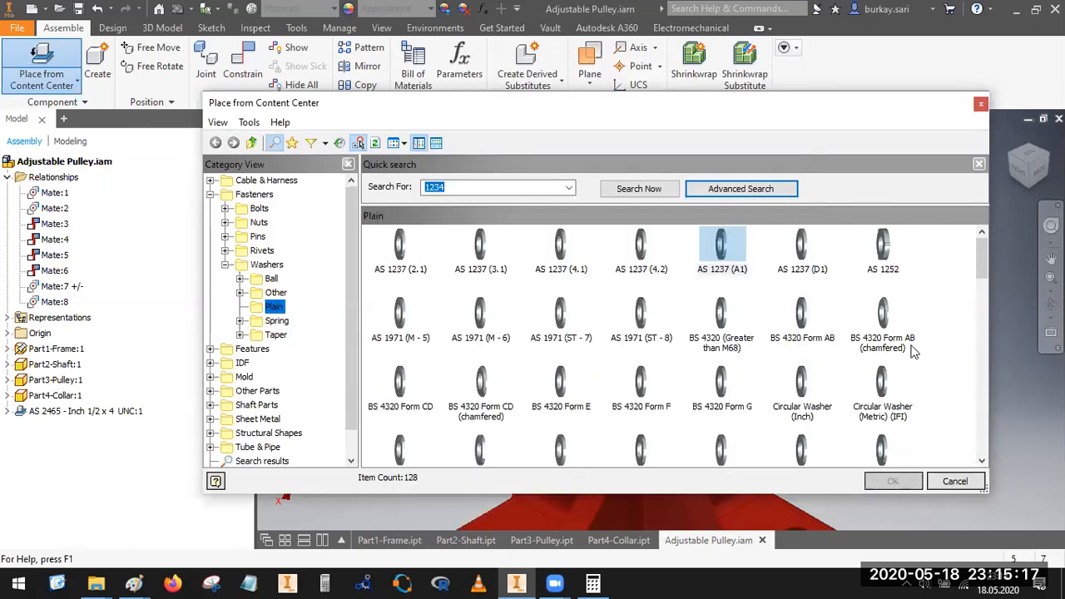
pyautogui.scroll(-2, 915, 358)
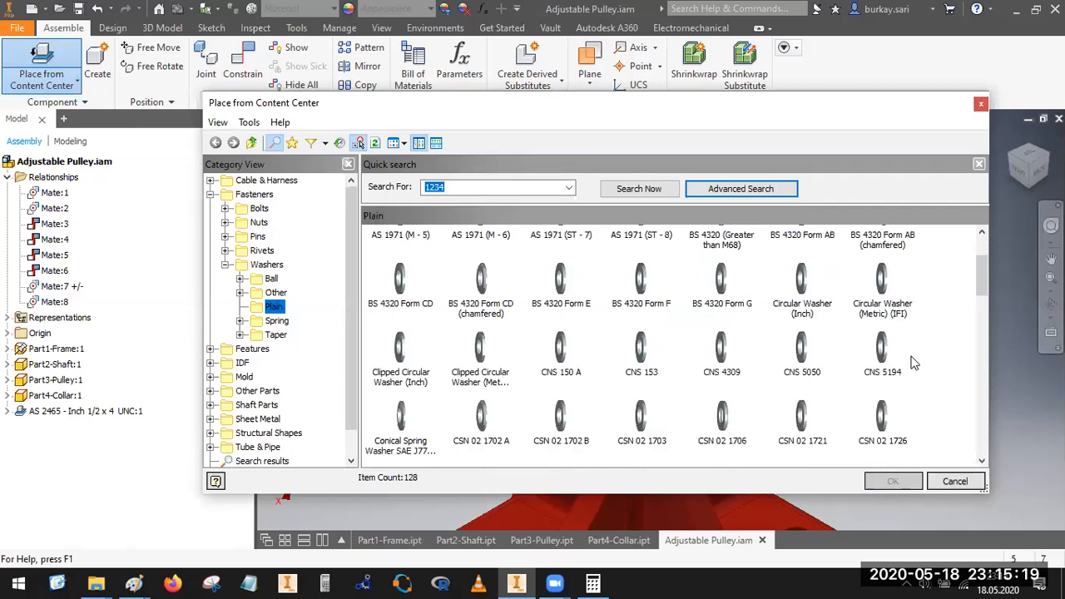
pyautogui.scroll(-5, 913, 363)
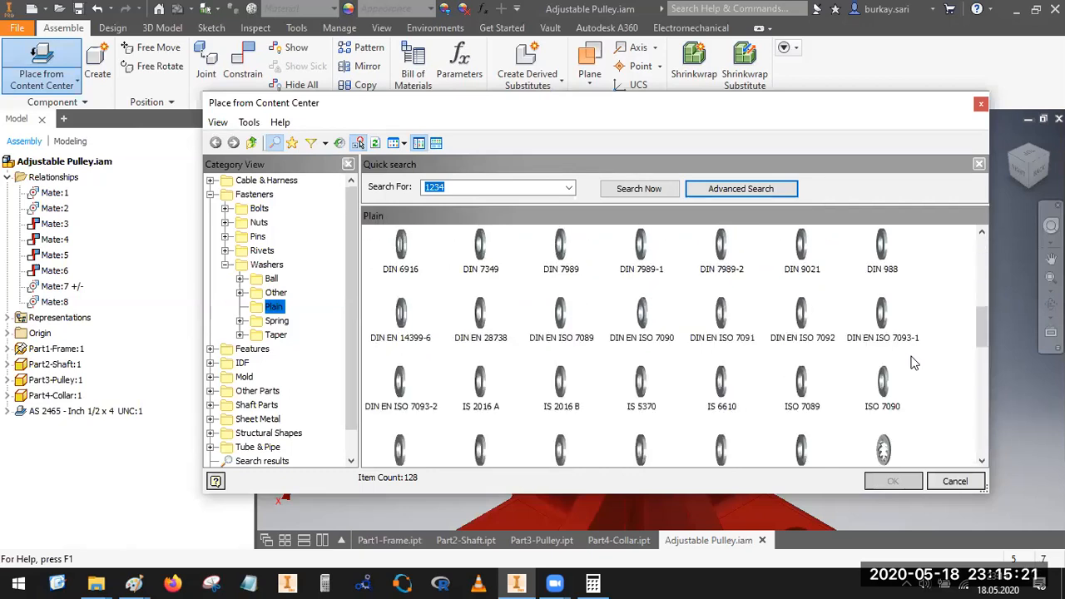
pyautogui.scroll(-6, 913, 363)
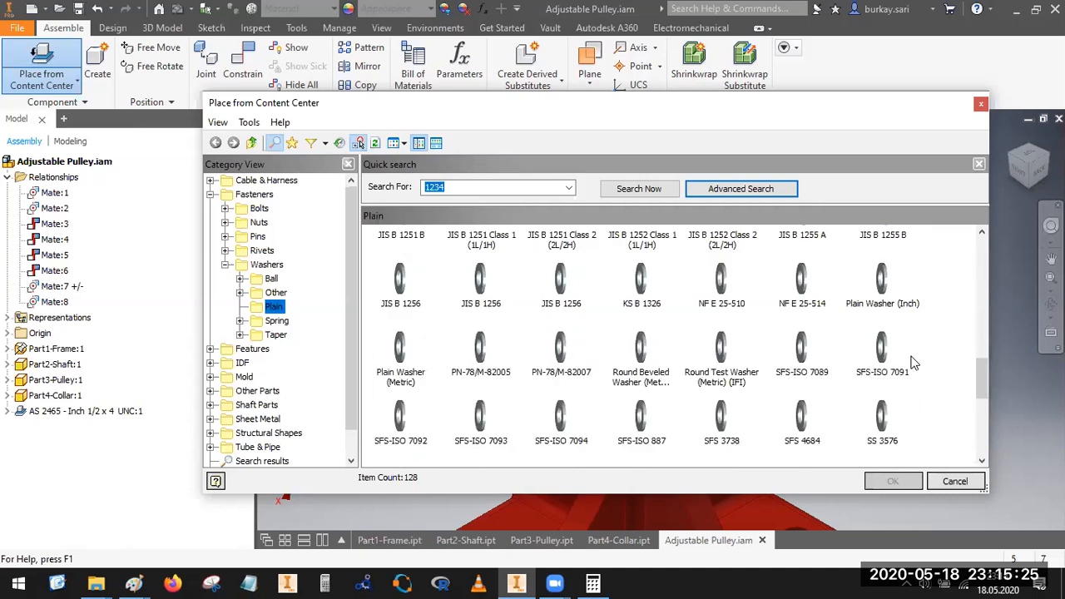
pyautogui.doubleClick(882, 283)
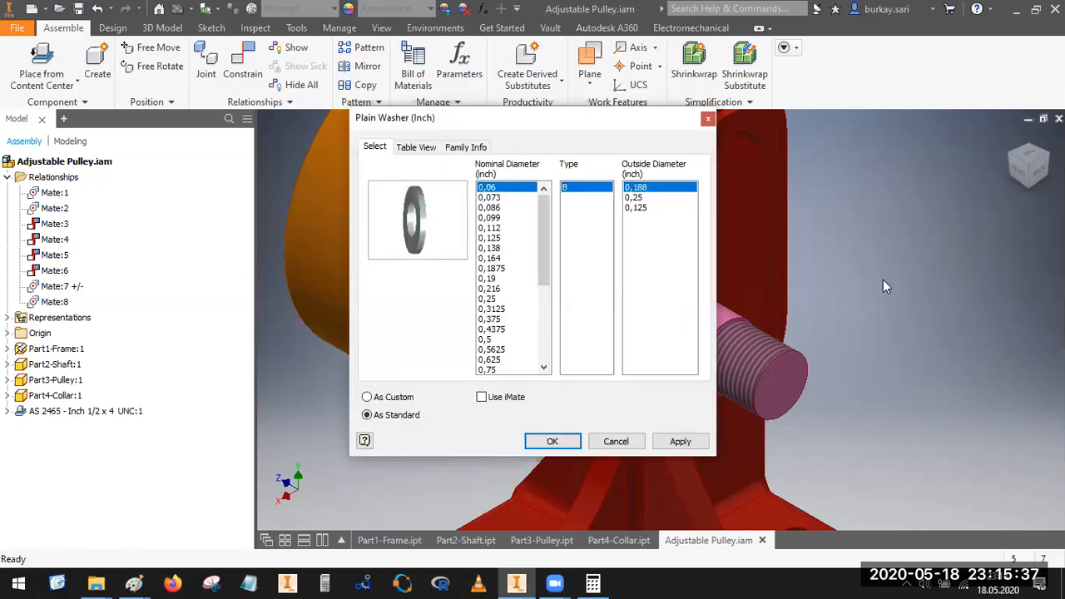
# Step: Place one Plain Washer (Inch) with nominal diameter 1, type A and outside diameter 2 beside the shaft's threaded end
pyautogui.moveTo(541, 241); pyautogui.dragTo(540, 300)
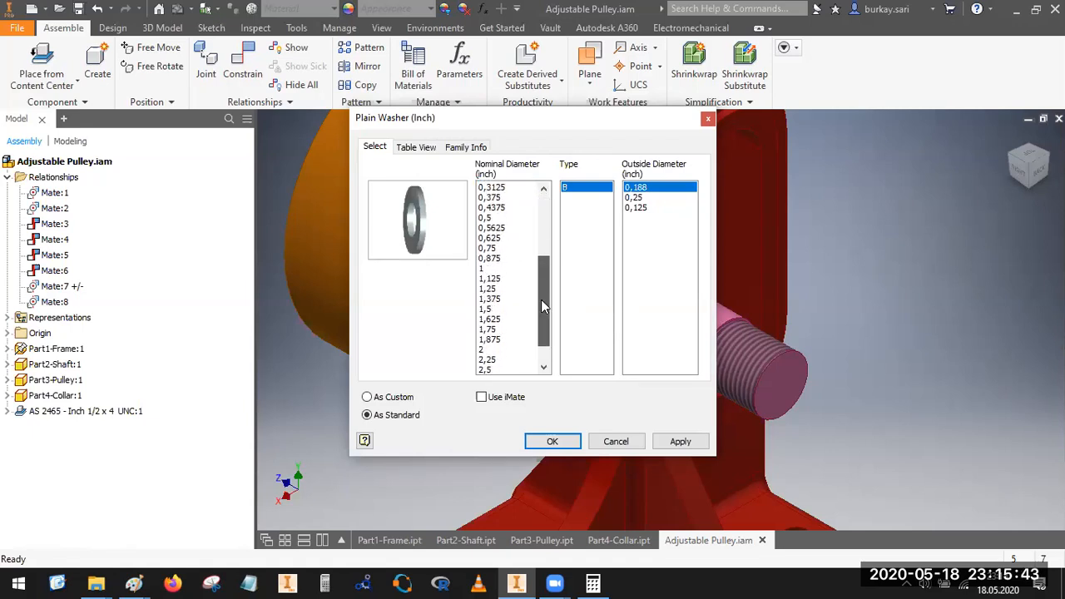
pyautogui.click(495, 268)
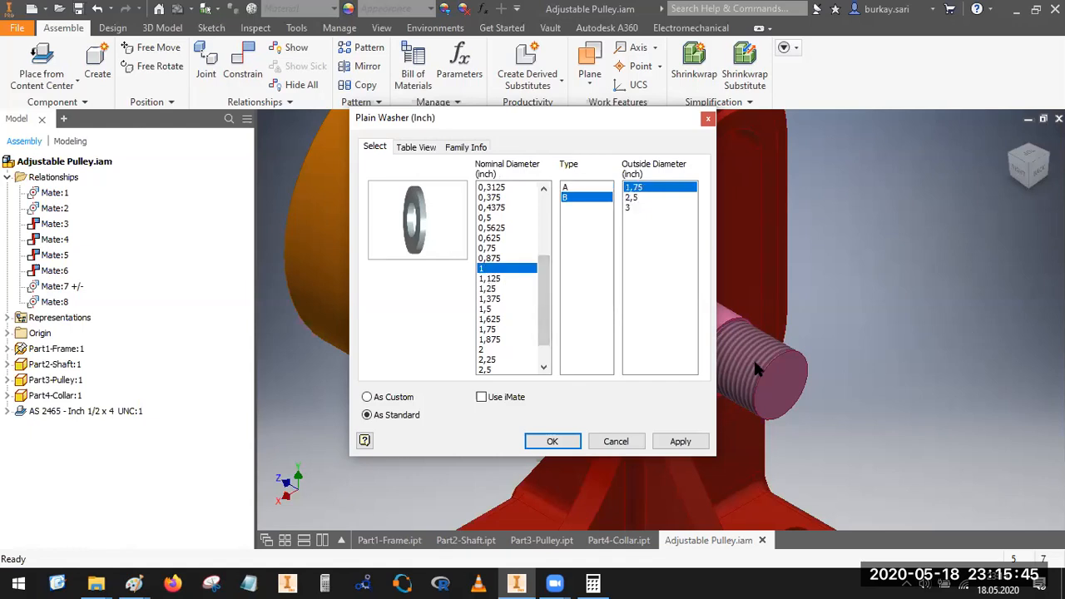
pyautogui.click(566, 188)
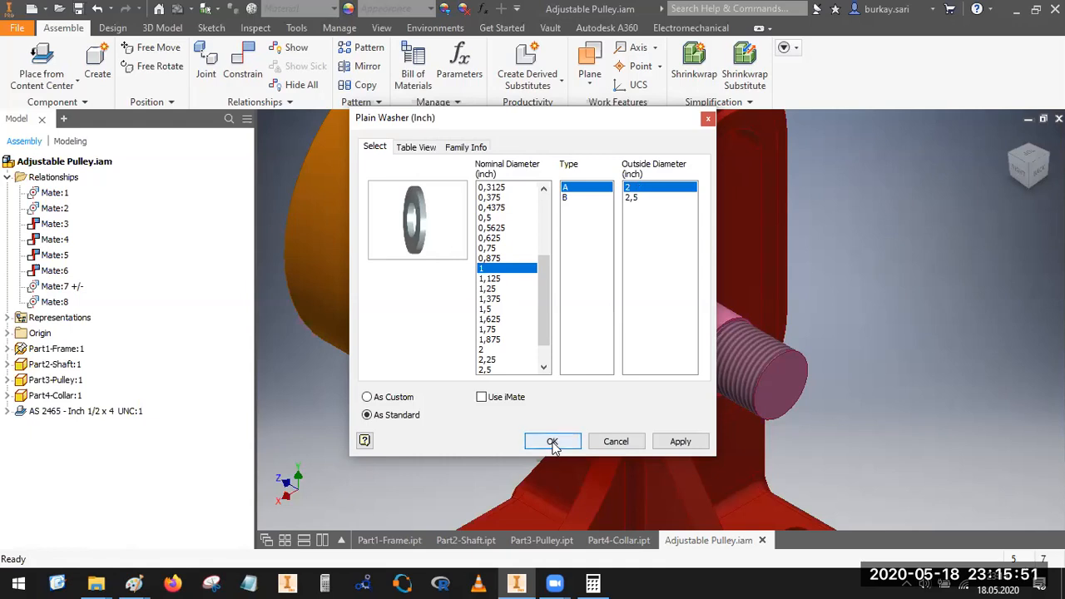
pyautogui.click(552, 442)
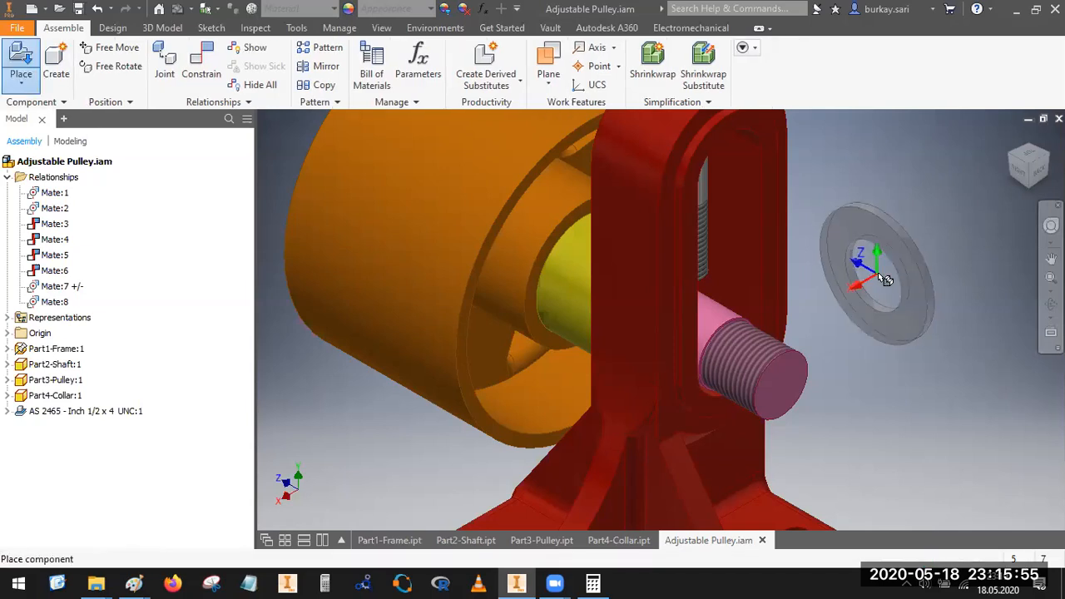
pyautogui.click(896, 275)
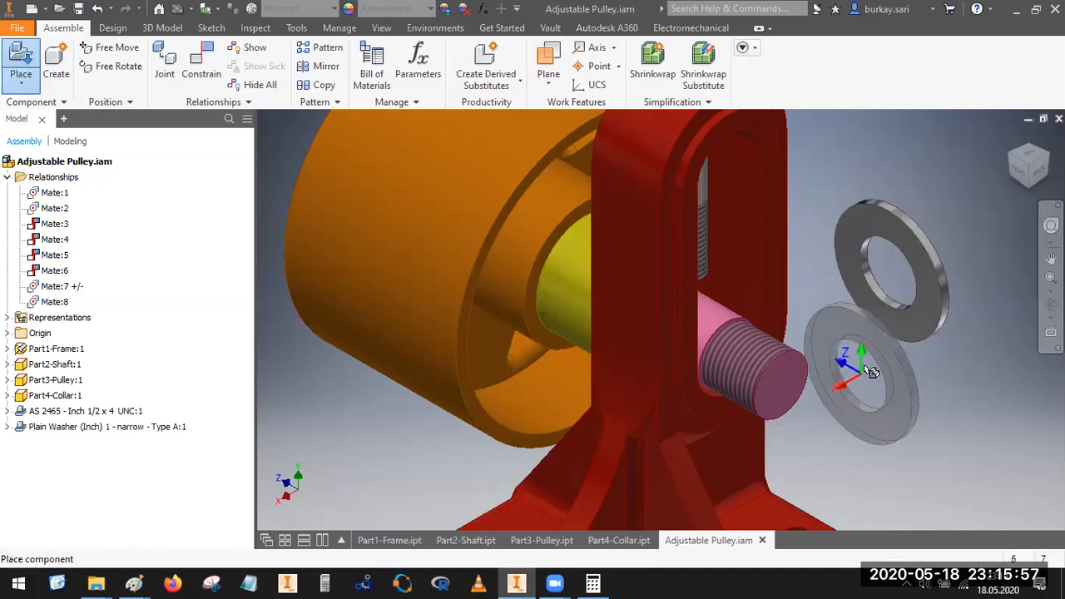
pyautogui.scroll(-3, 861, 372)
pyautogui.press('Escape')
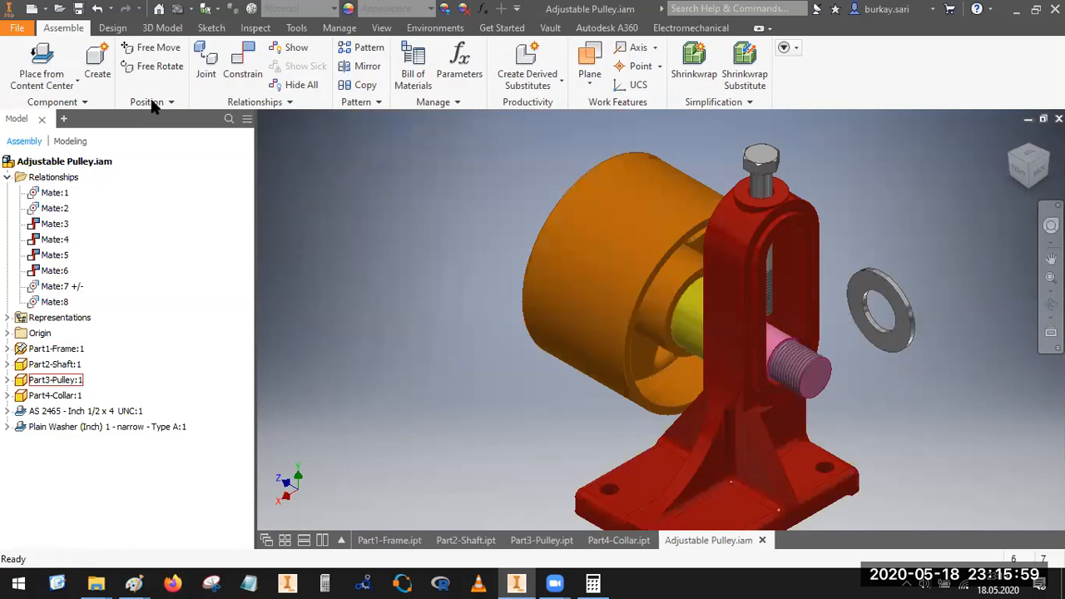
# Step: Place one Plain Washer (Inch) with nominal diameter 0.5, type A and outside diameter 1.062 from the Content Center beside the frame's top
pyautogui.click(63, 60)
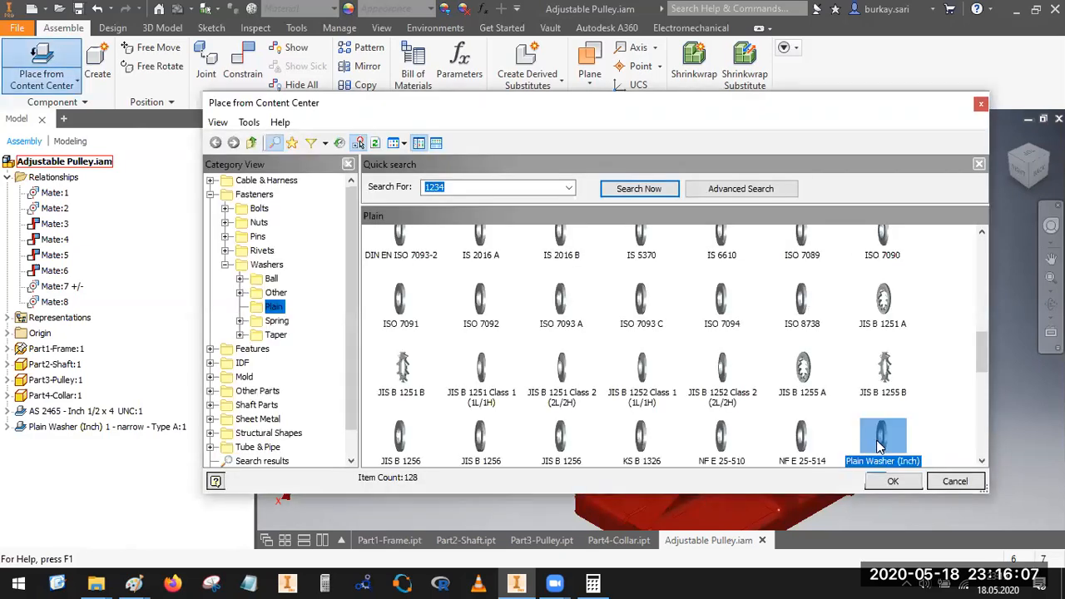
pyautogui.doubleClick(881, 447)
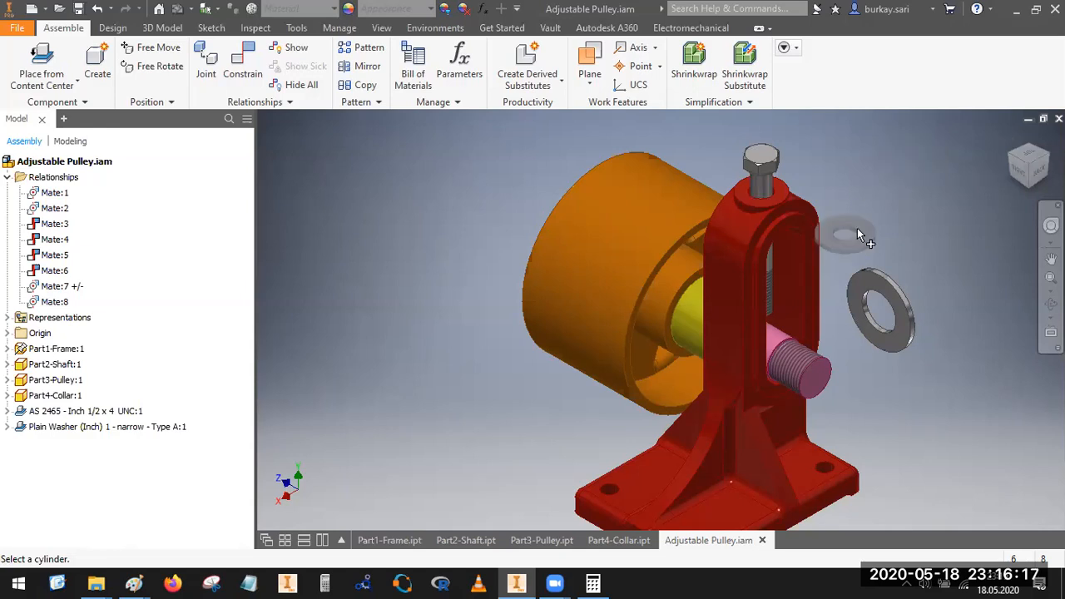
pyautogui.rightClick(900, 163)
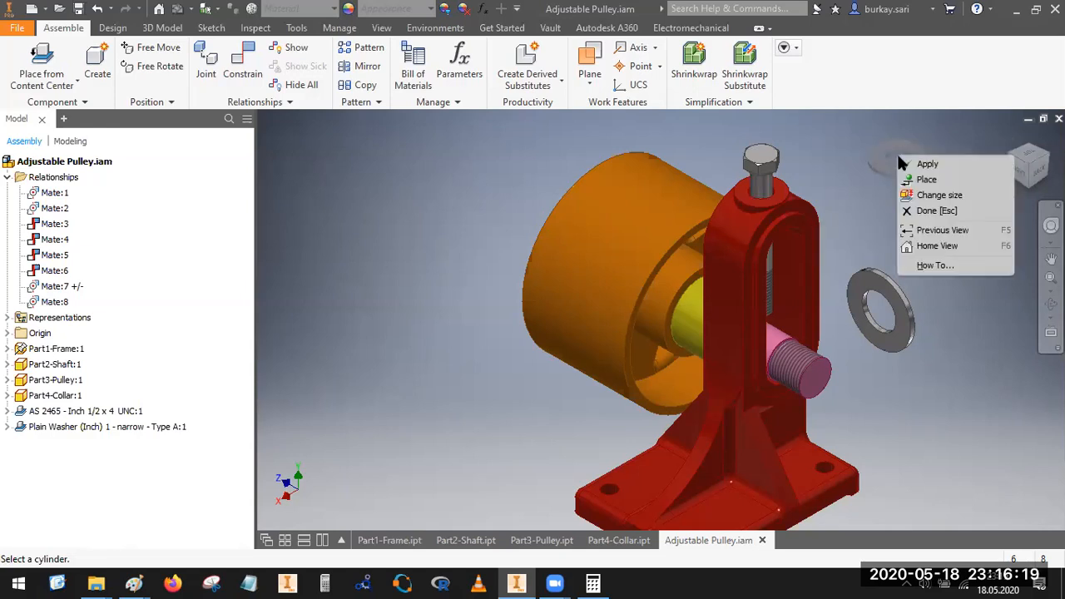
pyautogui.click(924, 164)
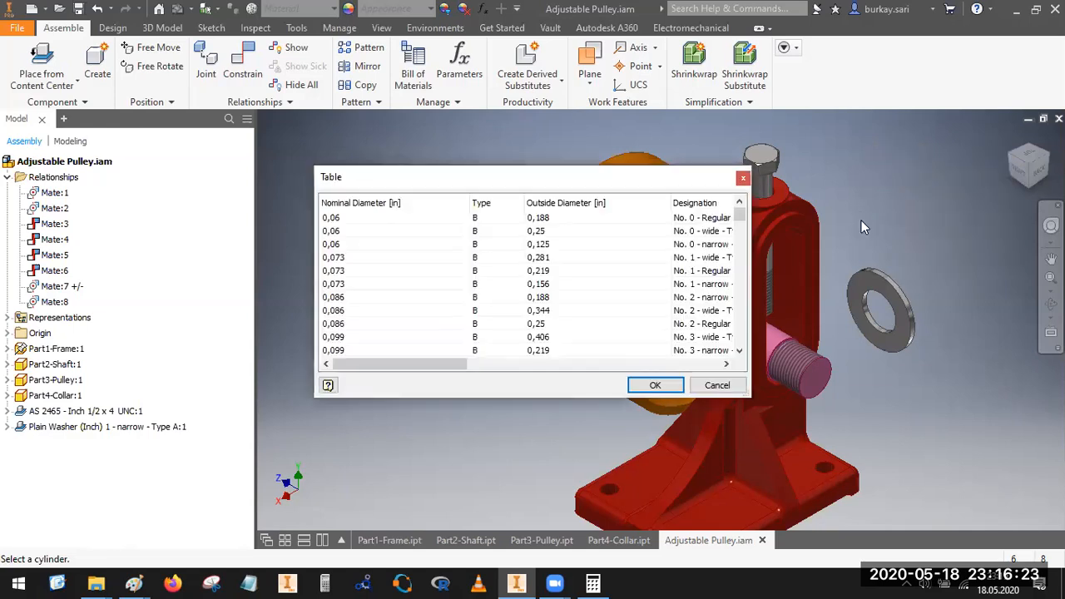
pyautogui.click(347, 267)
pyautogui.scroll(-1, 366, 317)
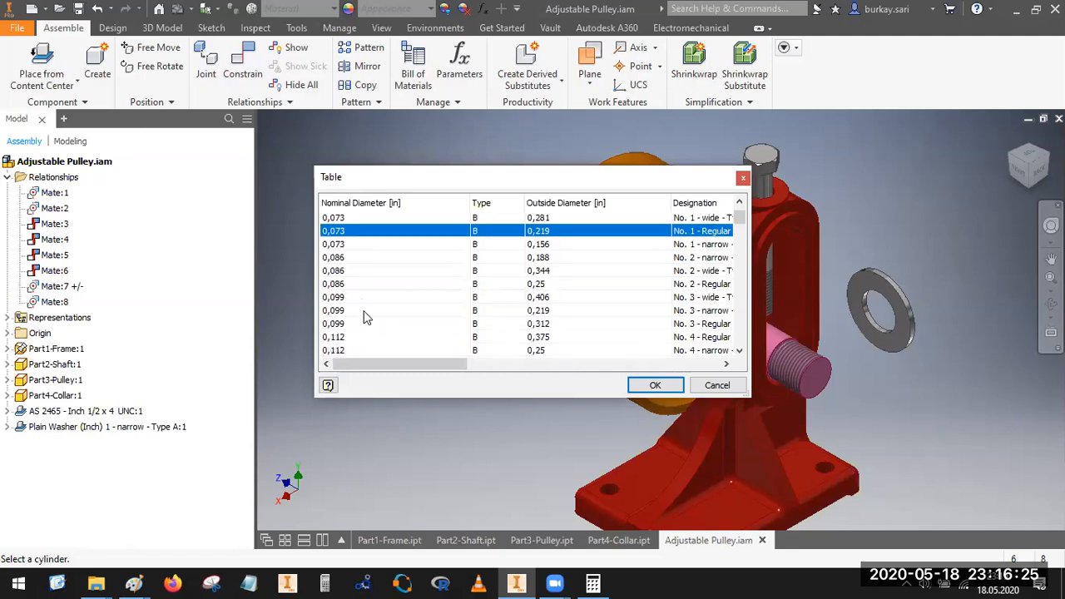
pyautogui.scroll(-6, 353, 317)
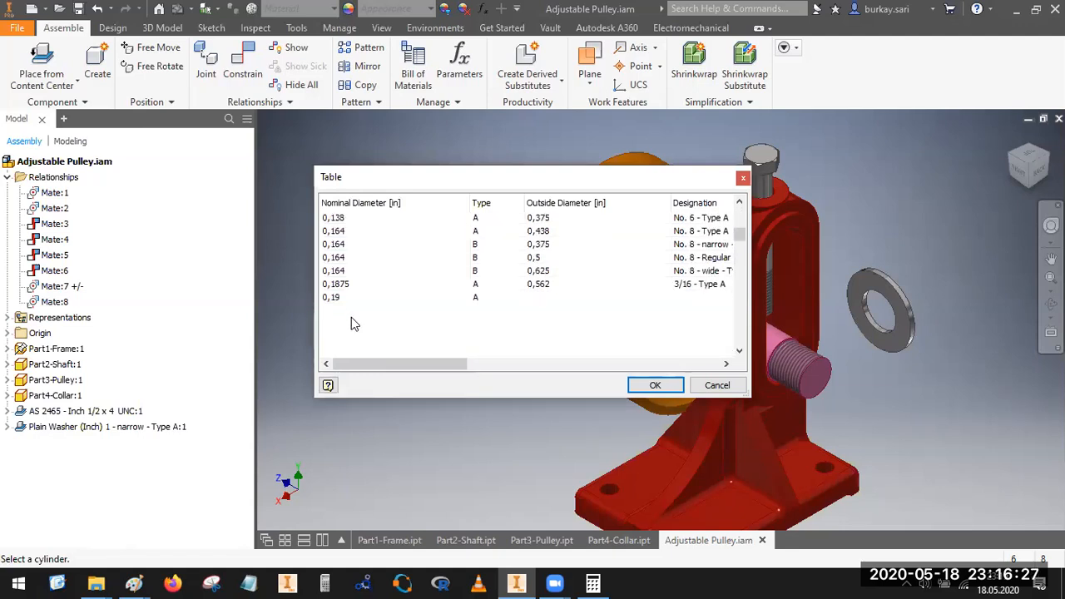
pyautogui.scroll(-7, 358, 324)
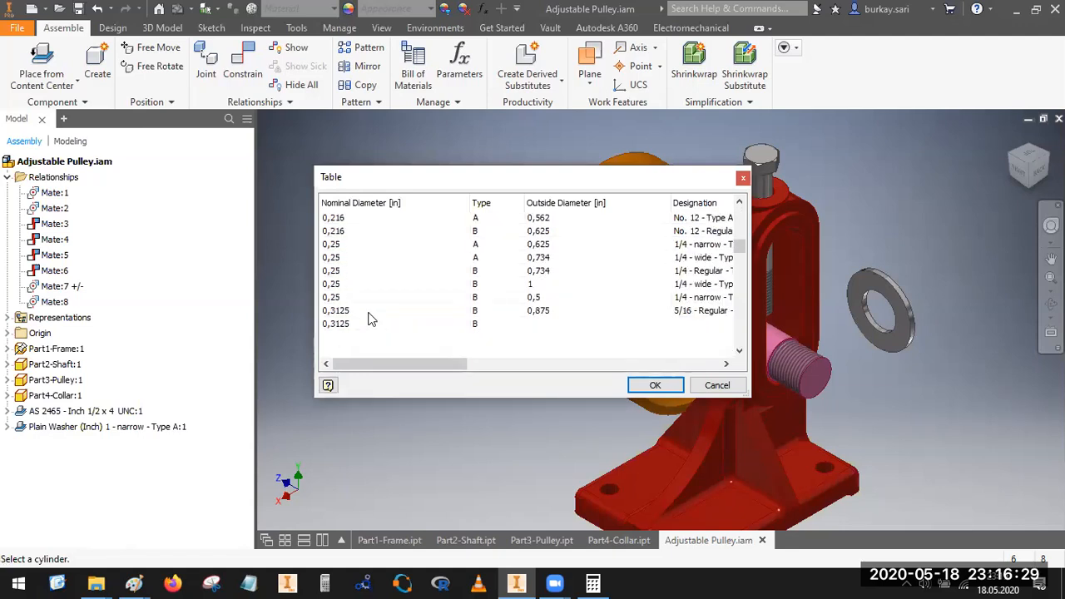
pyautogui.scroll(-2, 372, 323)
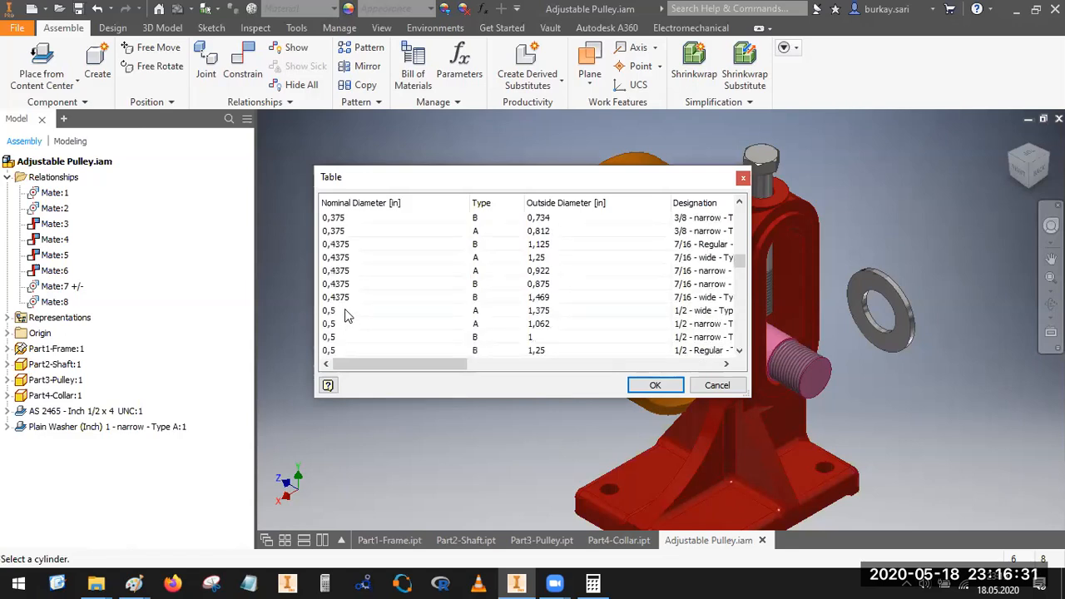
pyautogui.click(348, 312)
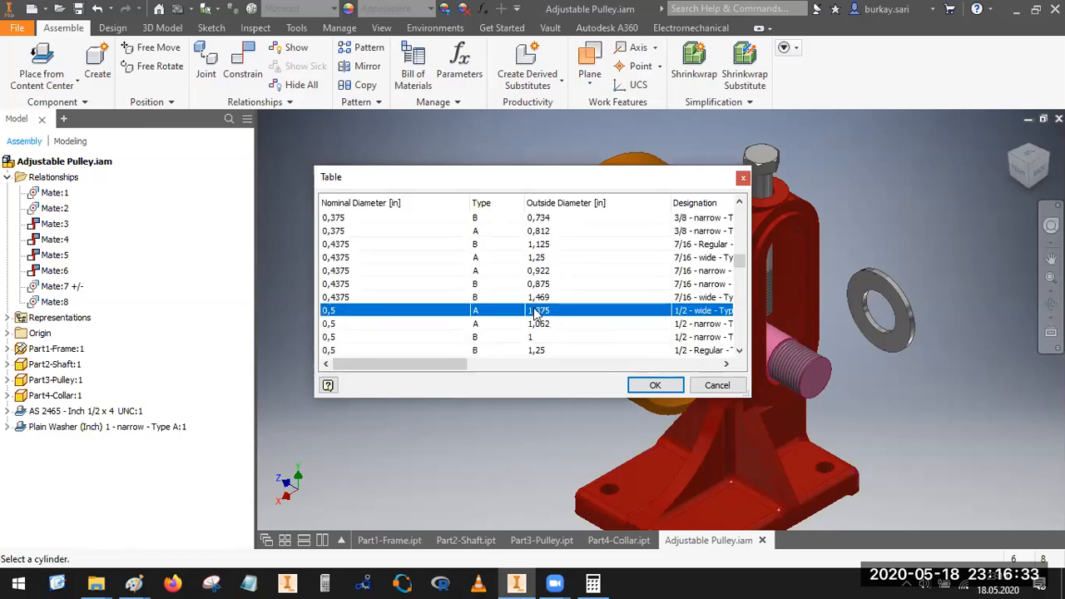
pyautogui.click(369, 324)
pyautogui.click(658, 385)
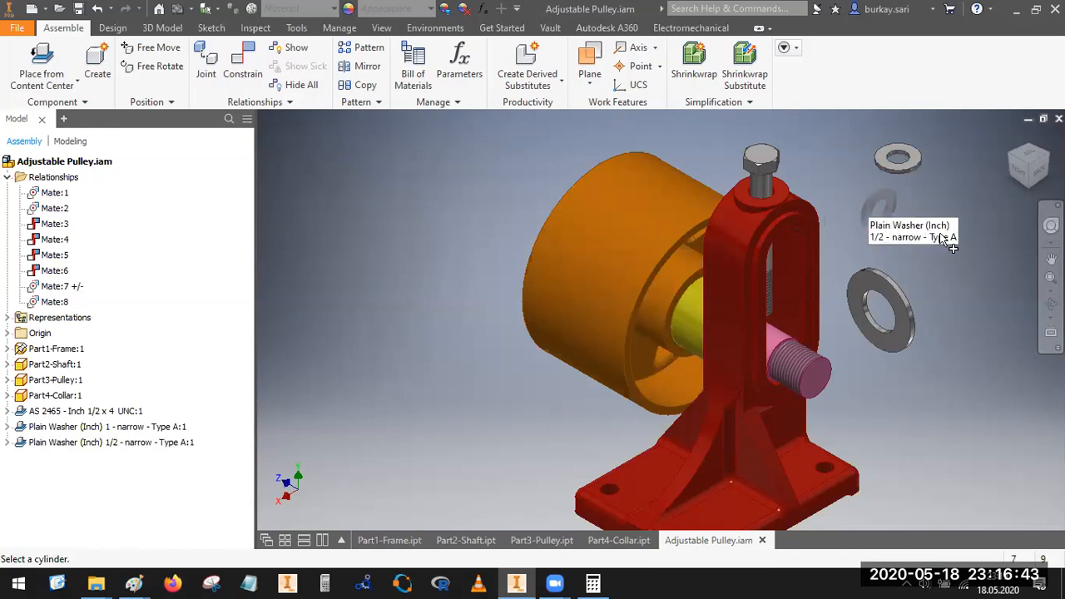
# Step: Mate the axis of the 1/2 narrow washer's hole to the axis of the bolt's shank with zero offset
pyautogui.click(242, 63)
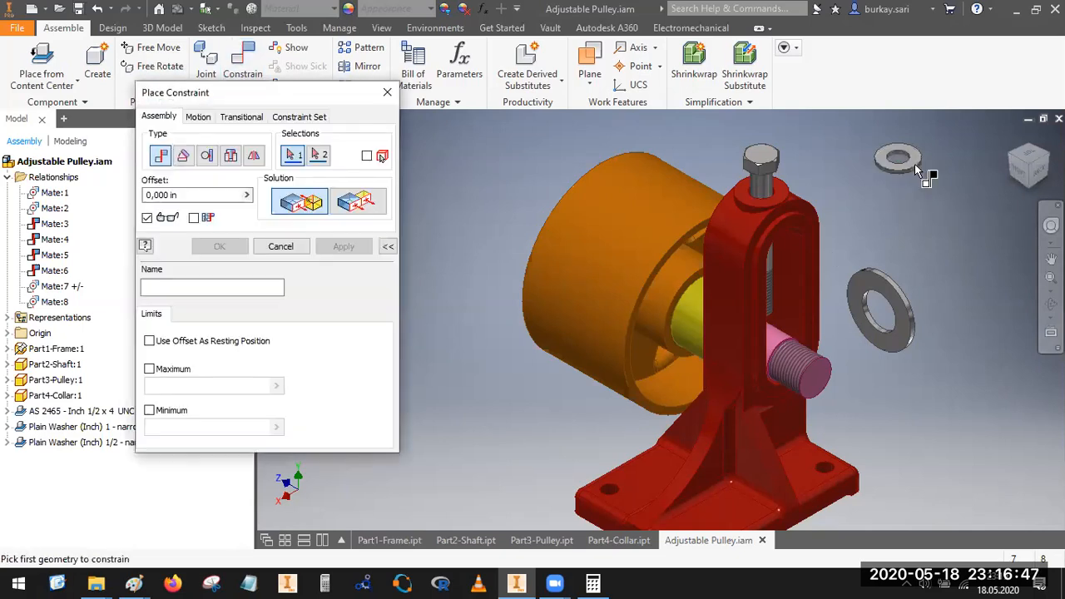
pyautogui.scroll(5, 914, 170)
pyautogui.moveTo(886, 152); pyautogui.dragTo(799, 347, button='middle')
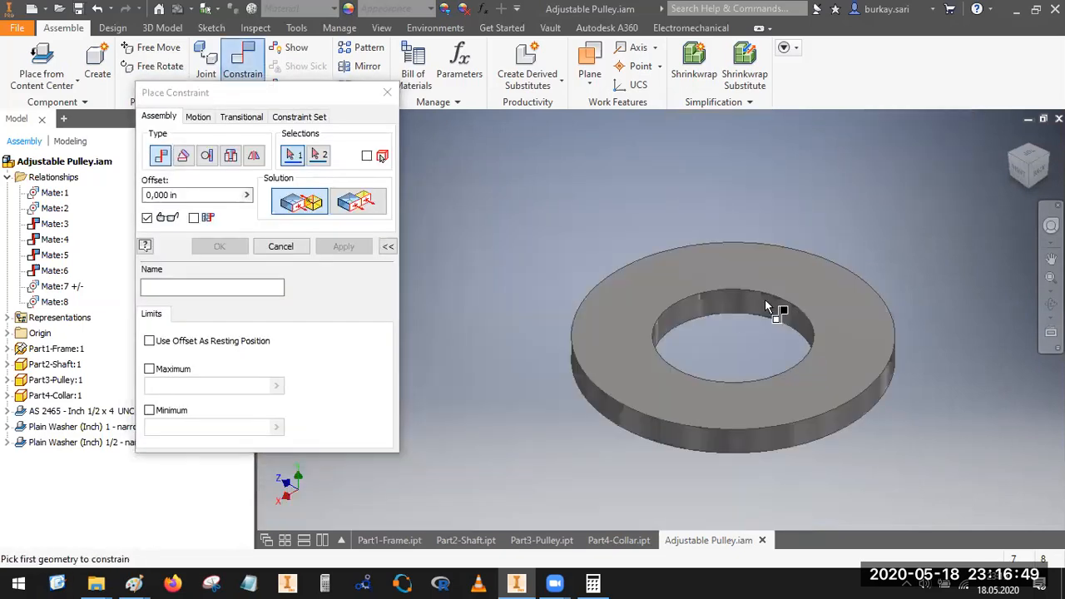
pyautogui.click(778, 322)
pyautogui.scroll(-4, 782, 321)
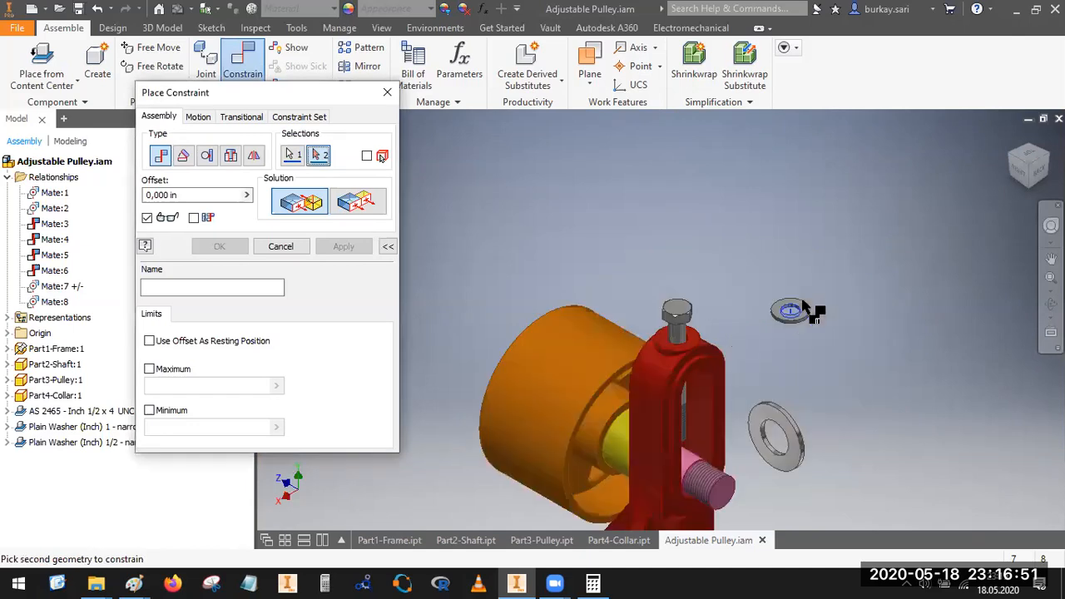
pyautogui.scroll(5, 689, 344)
pyautogui.click(676, 325)
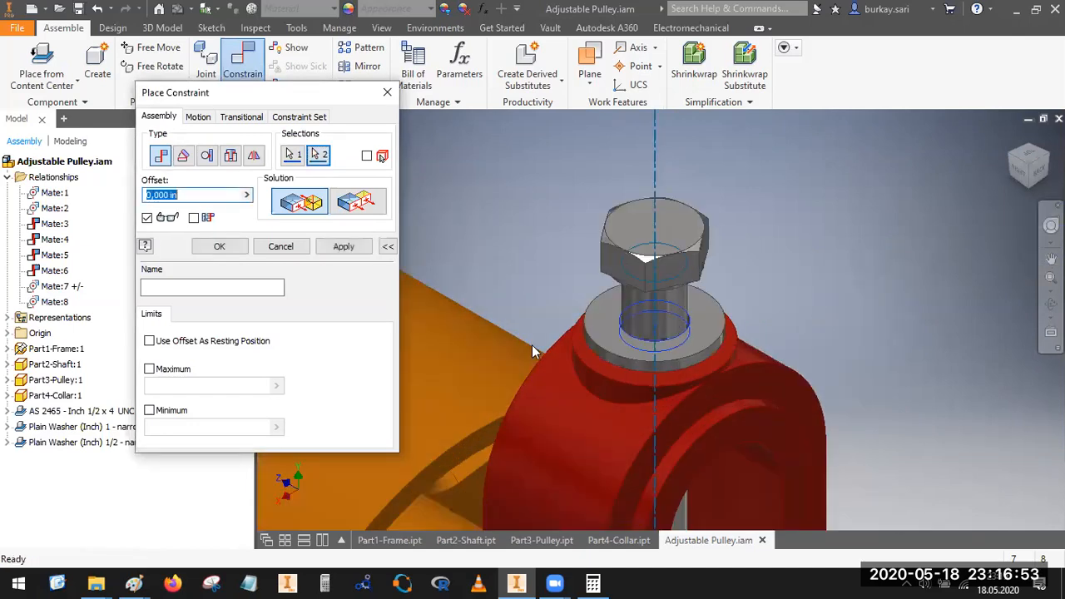
pyautogui.click(219, 247)
pyautogui.click(687, 360)
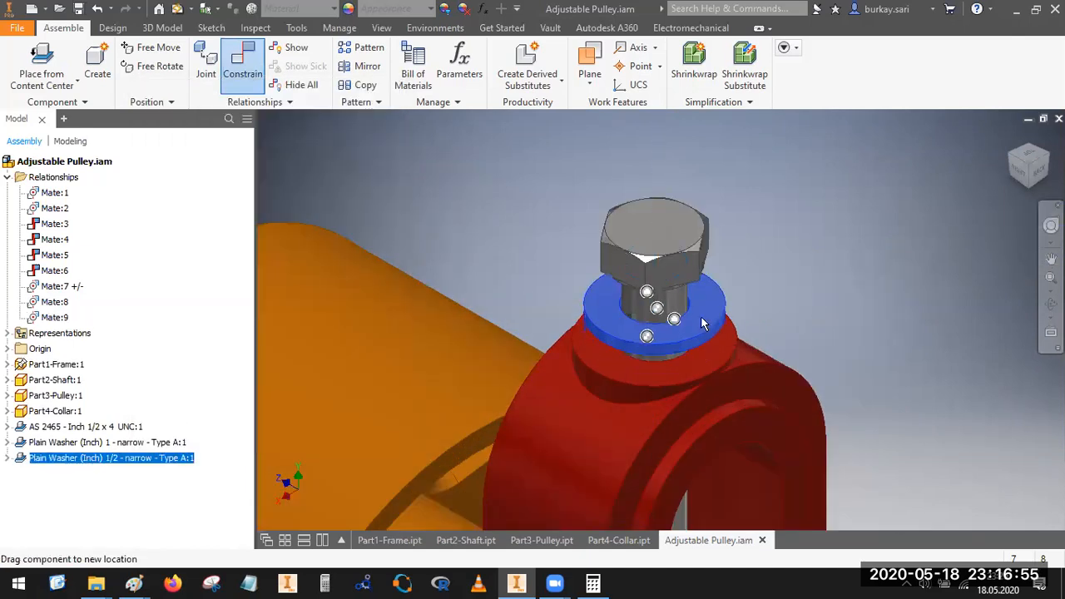
pyautogui.click(207, 59)
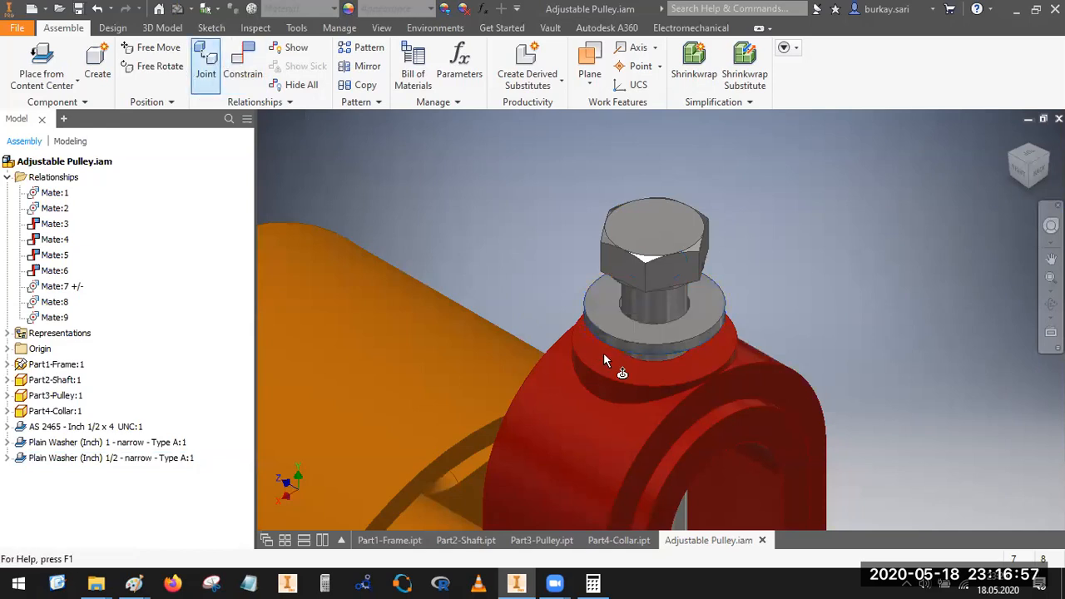
pyautogui.scroll(2, 641, 385)
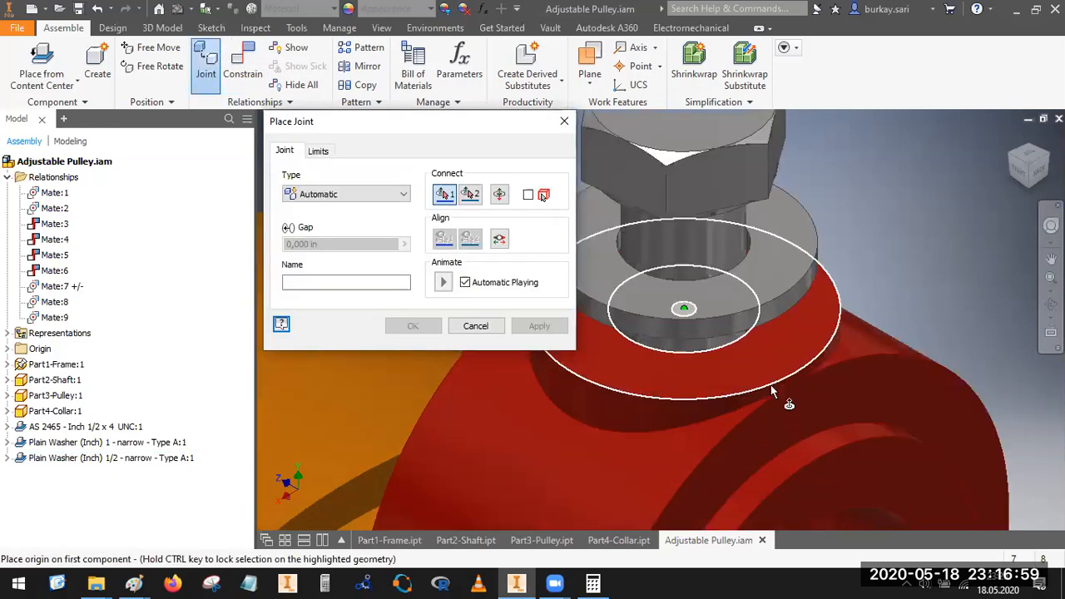
pyautogui.scroll(2, 787, 399)
pyautogui.scroll(-4, 785, 331)
# Step: Mate the underside of the 1/2 narrow washer to the top face of the frame's boss with zero offset
pyautogui.click(255, 71)
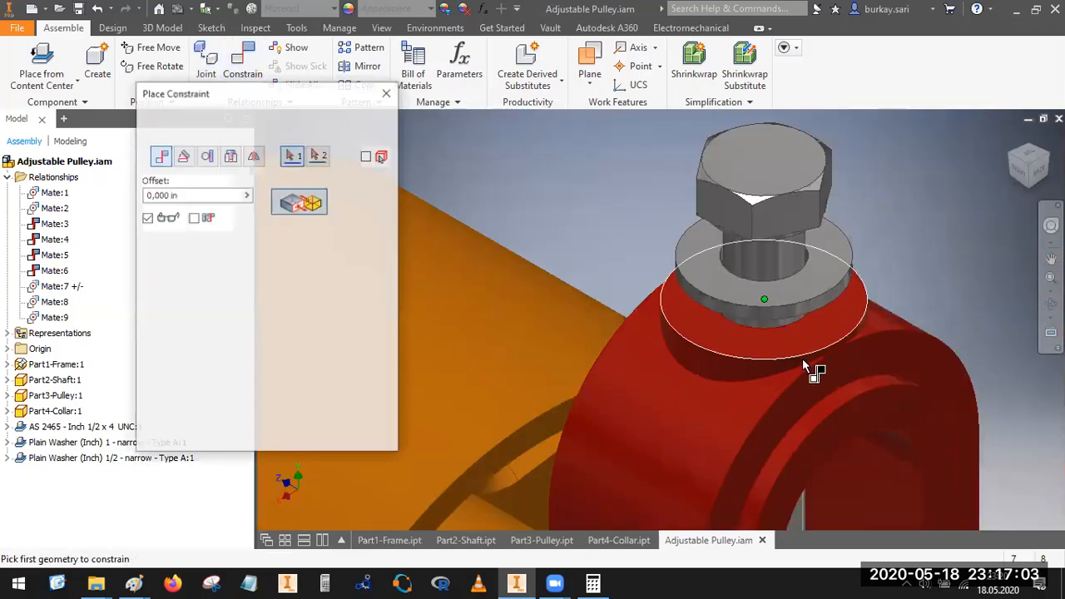
pyautogui.click(846, 319)
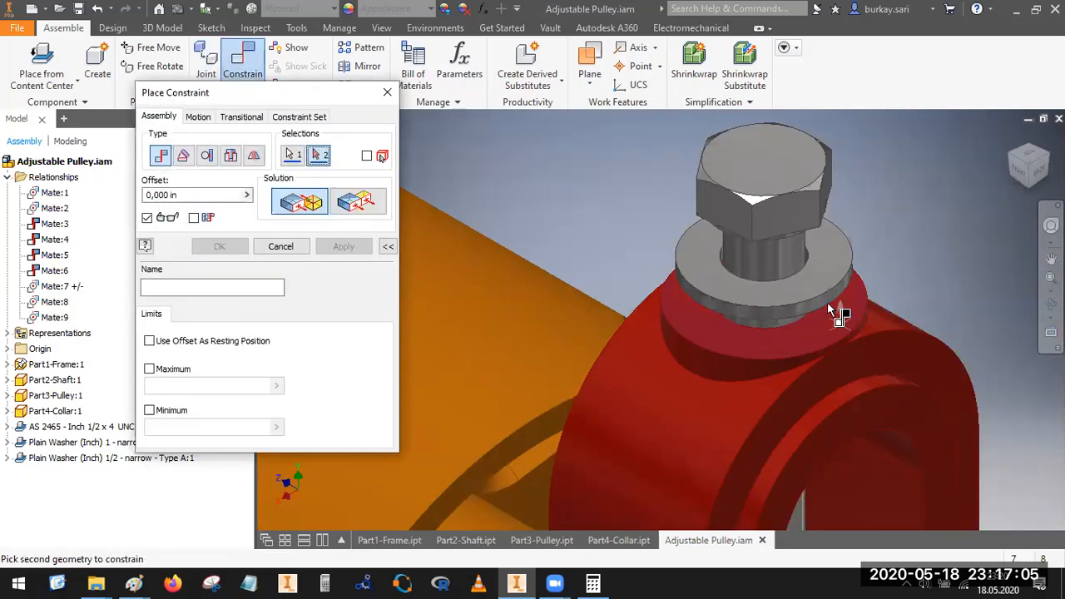
pyautogui.click(818, 306)
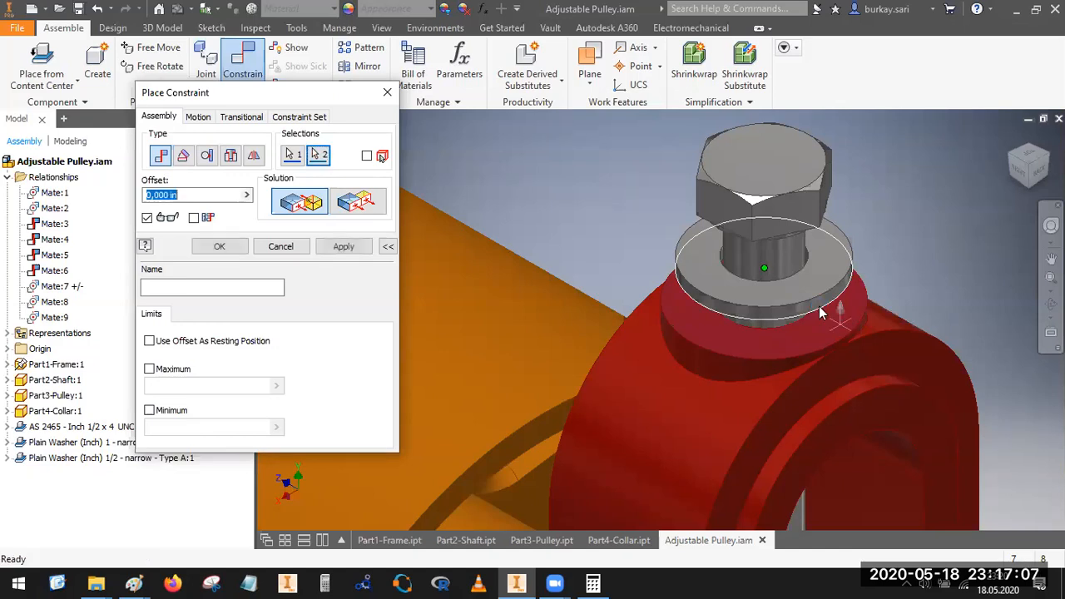
pyautogui.press('Return')
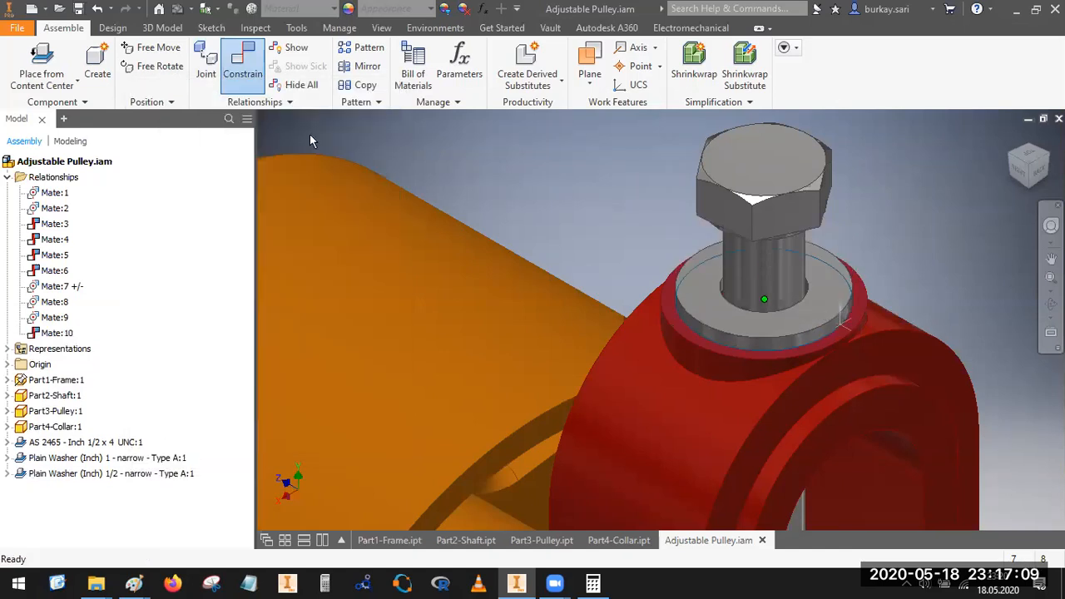
# Step: Mate the underside of the bolt head to the upper face of the 1/2 narrow washer with zero offset
pyautogui.click(242, 59)
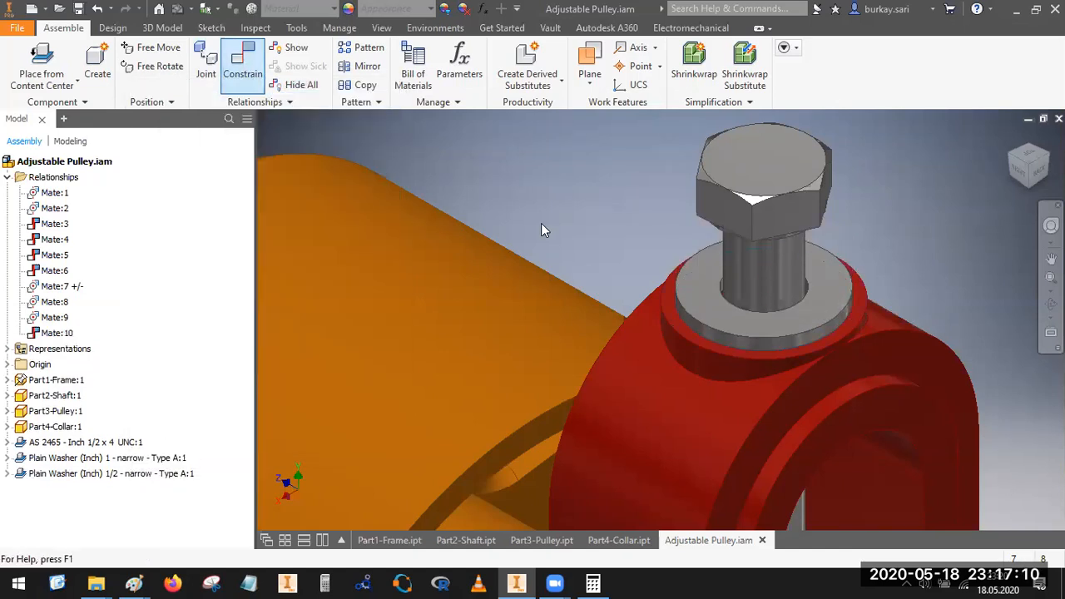
pyautogui.click(718, 313)
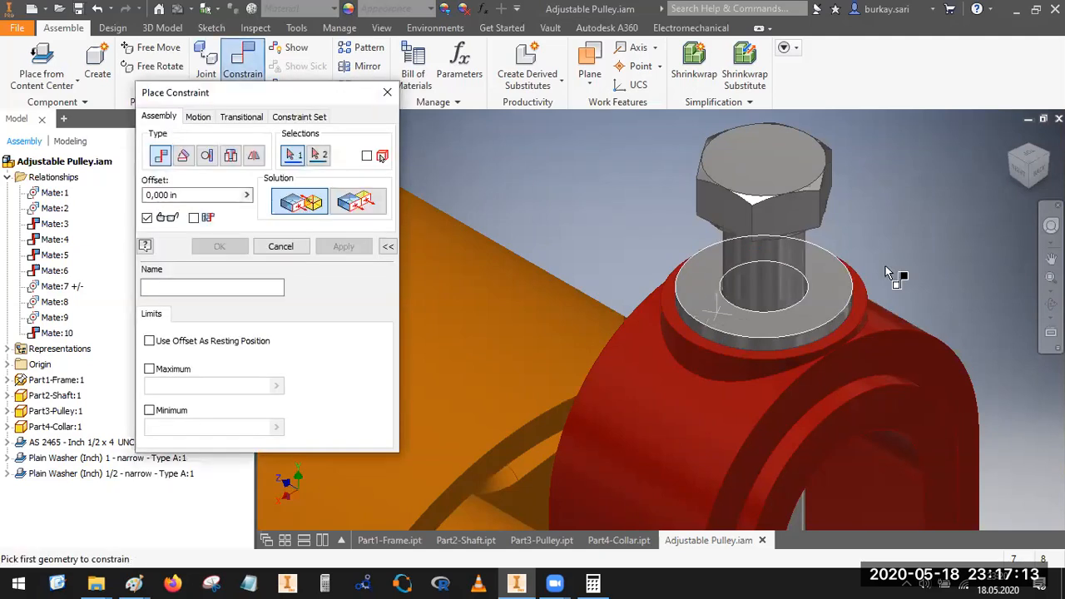
pyautogui.click(1051, 259)
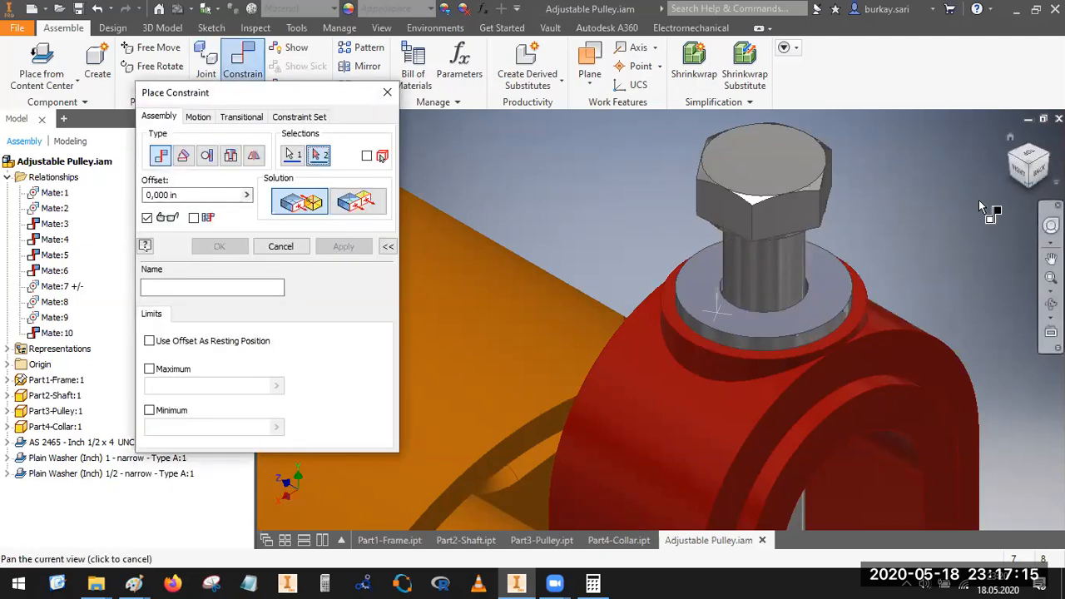
pyautogui.scroll(6, 744, 248)
pyautogui.keyDown('shift'); pyautogui.moveTo(744, 248); pyautogui.dragTo(697, 246, button='middle'); pyautogui.keyUp('shift')
pyautogui.scroll(-6, 739, 293)
pyautogui.scroll(-5, 750, 270)
pyautogui.click(750, 270)
pyautogui.click(220, 247)
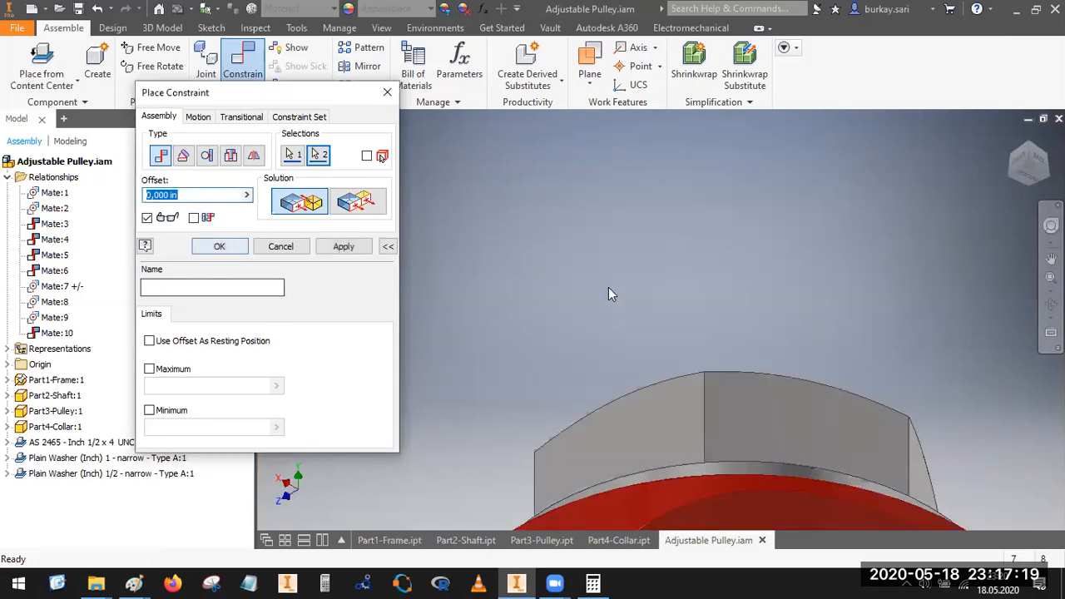
# Step: Mate the flat face of the size 1 washer to the frame's raised slot rim with zero offset
pyautogui.scroll(4, 919, 209)
pyautogui.click(1013, 164)
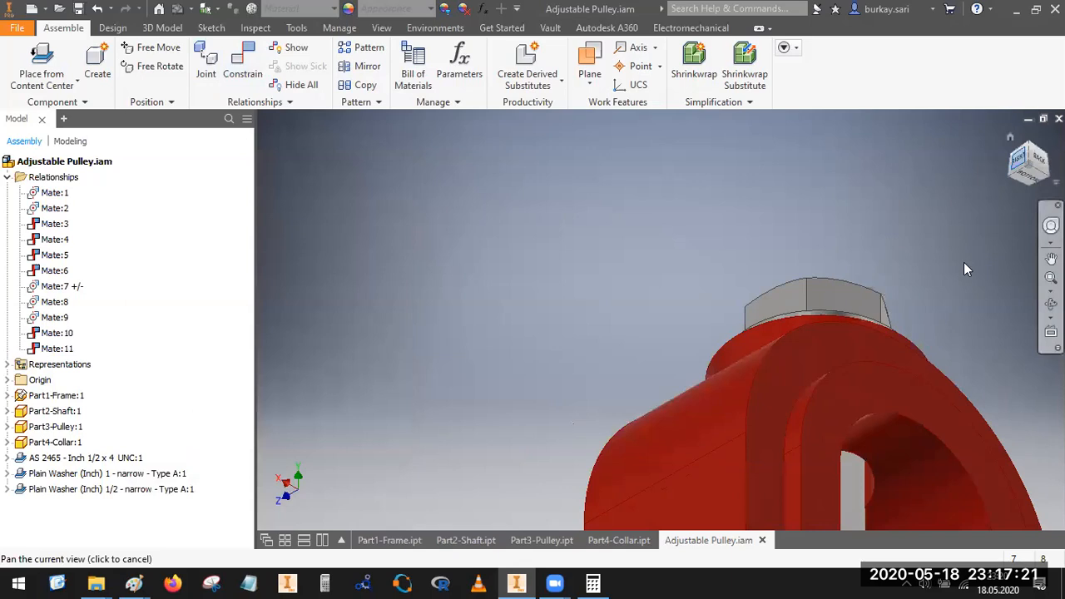
pyautogui.click(1016, 169)
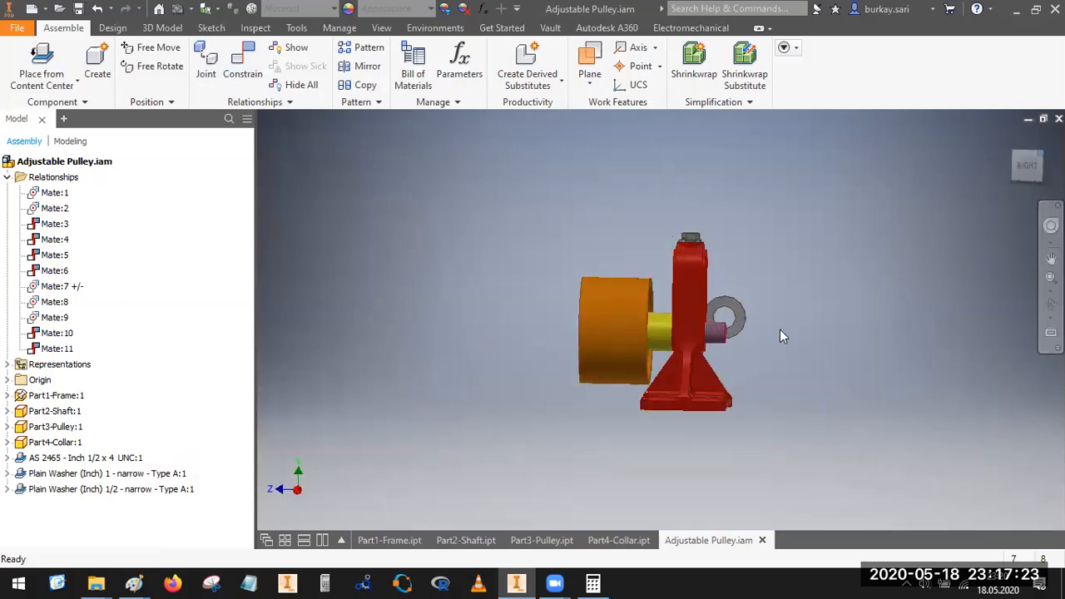
pyautogui.click(242, 63)
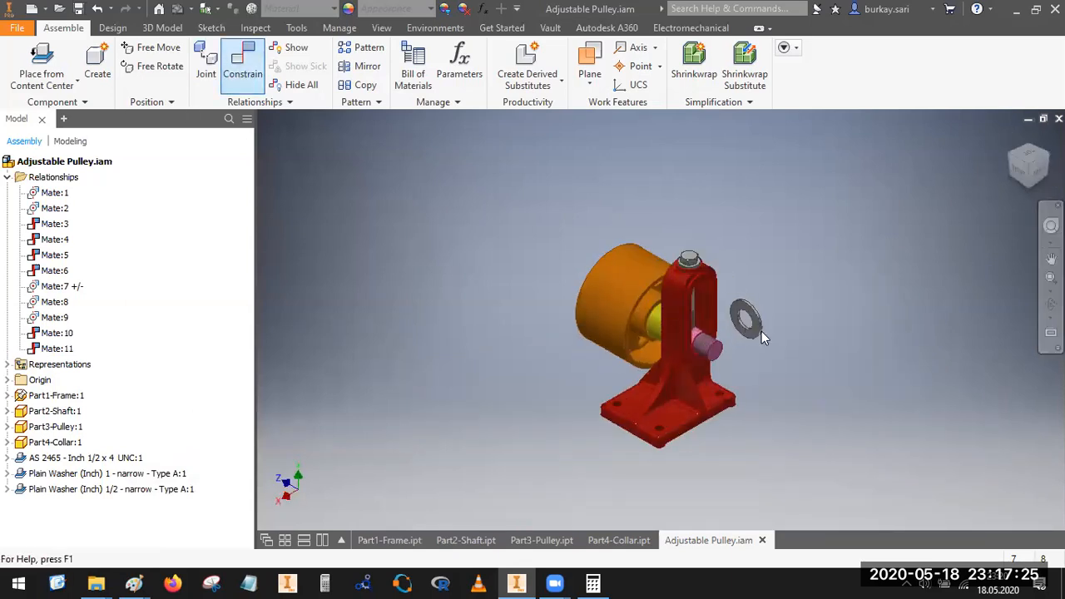
pyautogui.scroll(-4, 763, 332)
pyautogui.click(754, 285)
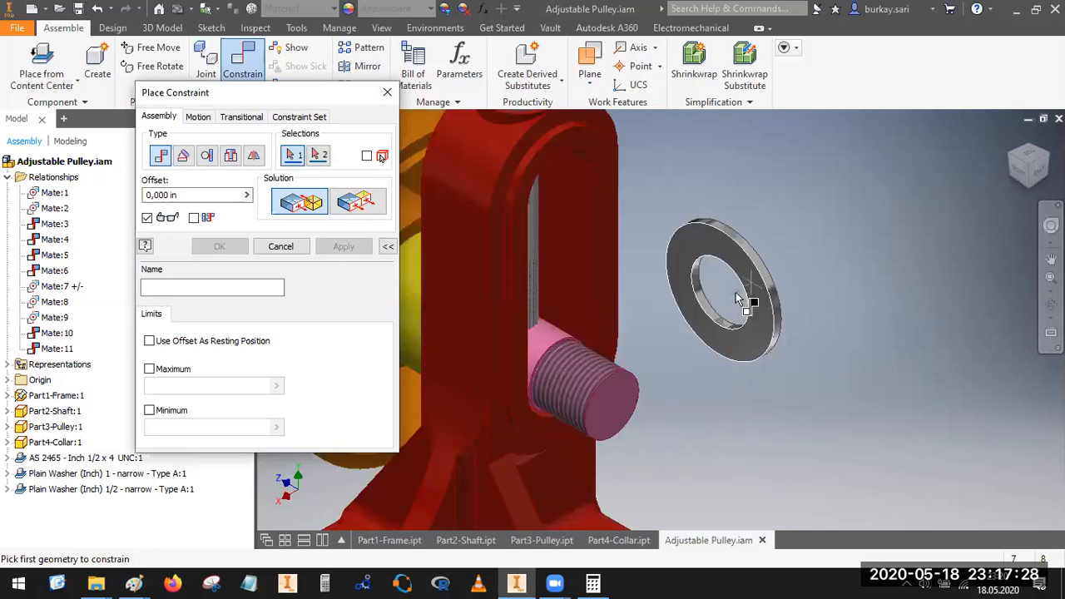
pyautogui.click(521, 375)
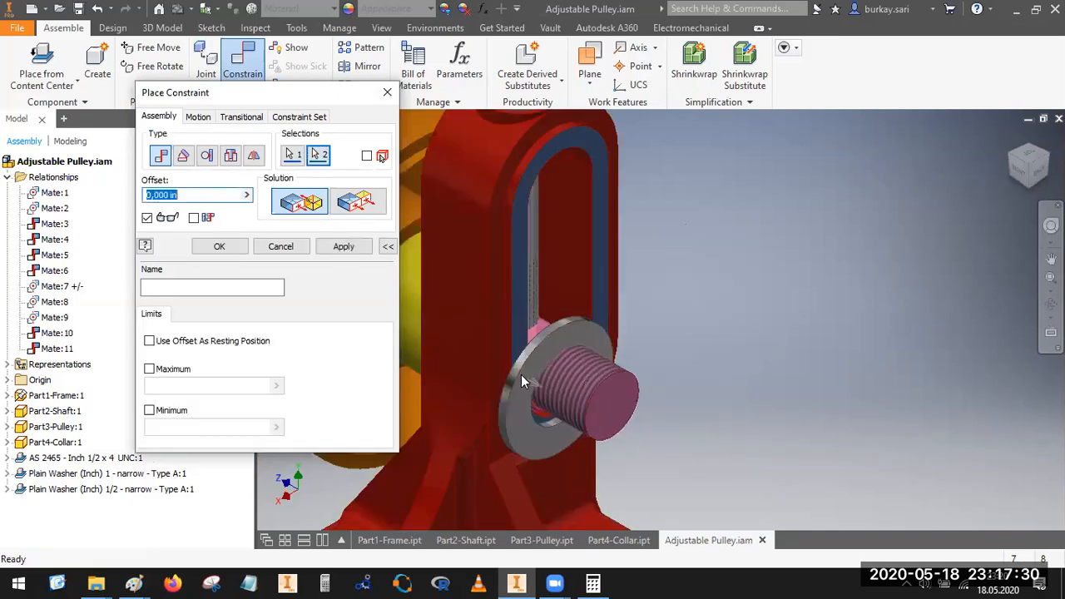
pyautogui.click(350, 249)
# Step: Mate the axis of the size 1 washer to the axis of the threaded shaft end
pyautogui.scroll(-3, 543, 332)
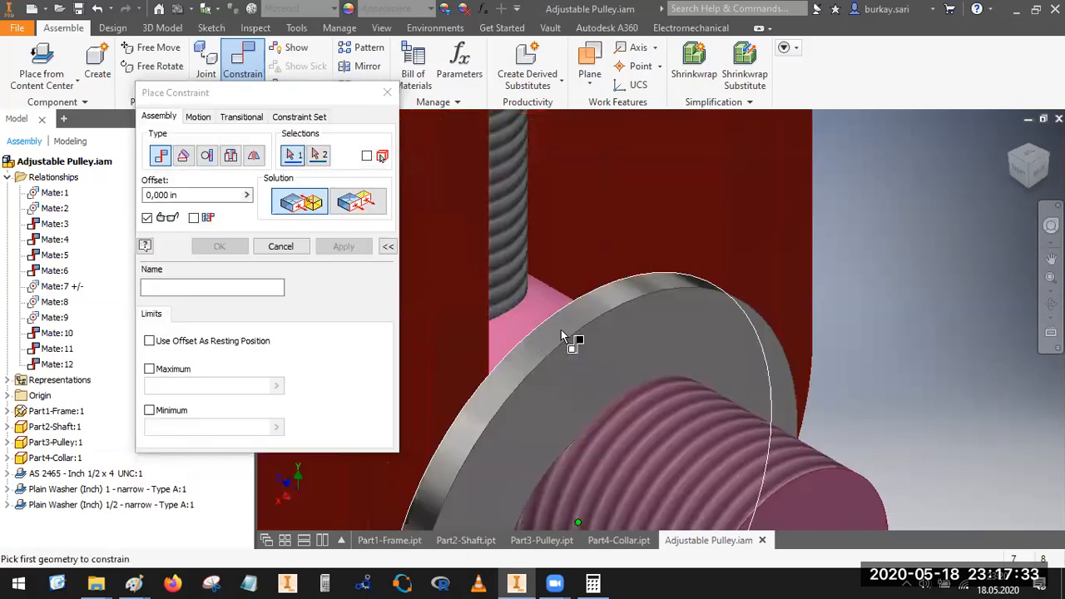
pyautogui.click(610, 322)
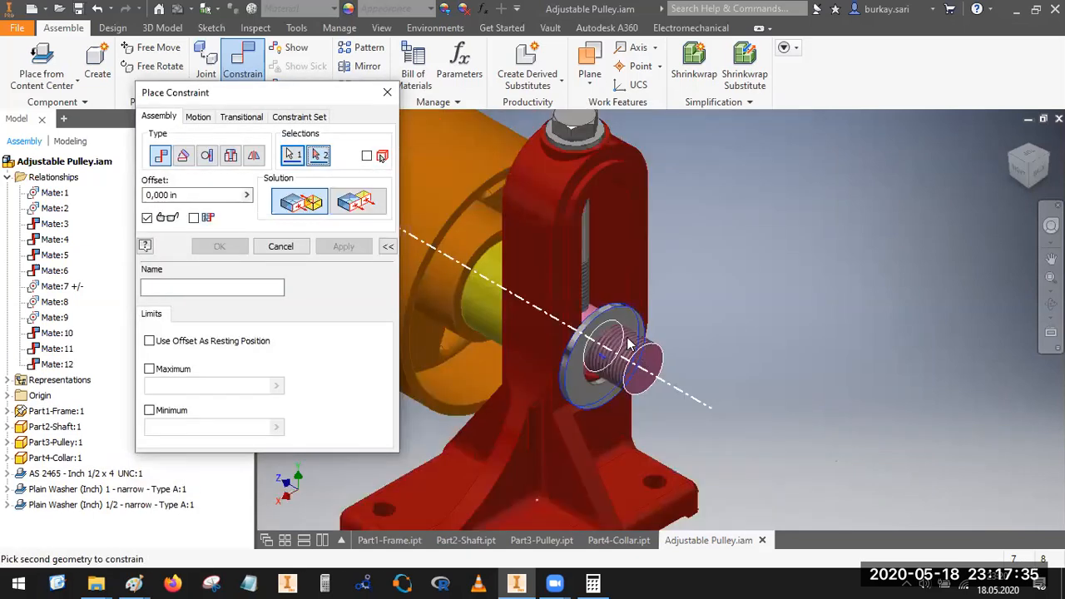
pyautogui.click(633, 345)
pyautogui.press('Return')
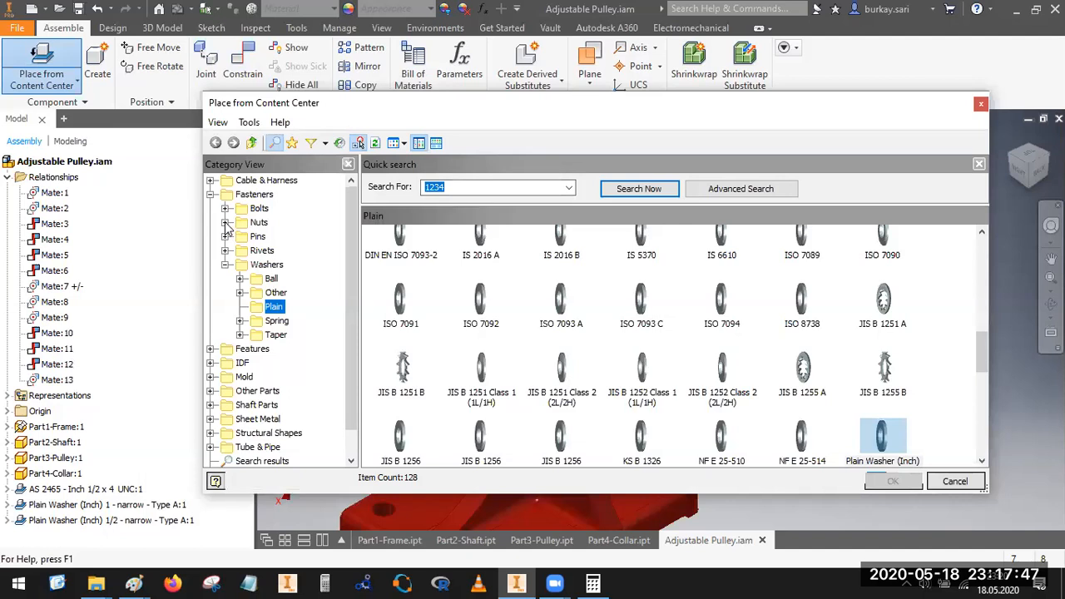
# Step: Browse the Content Center from the washers to the hex nuts within the Fasteners category
pyautogui.click(225, 265)
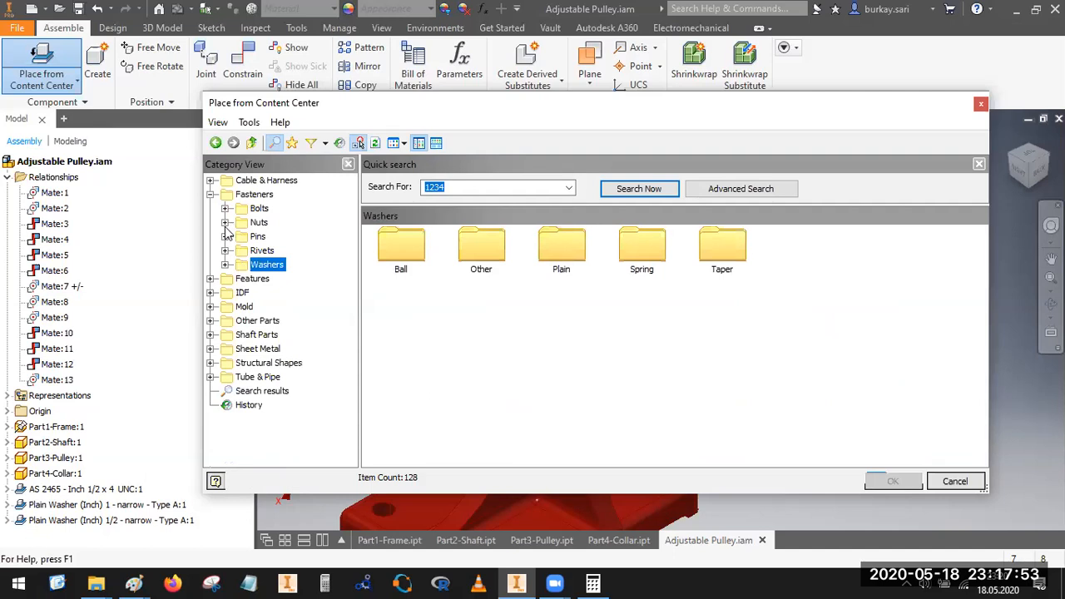
pyautogui.click(224, 222)
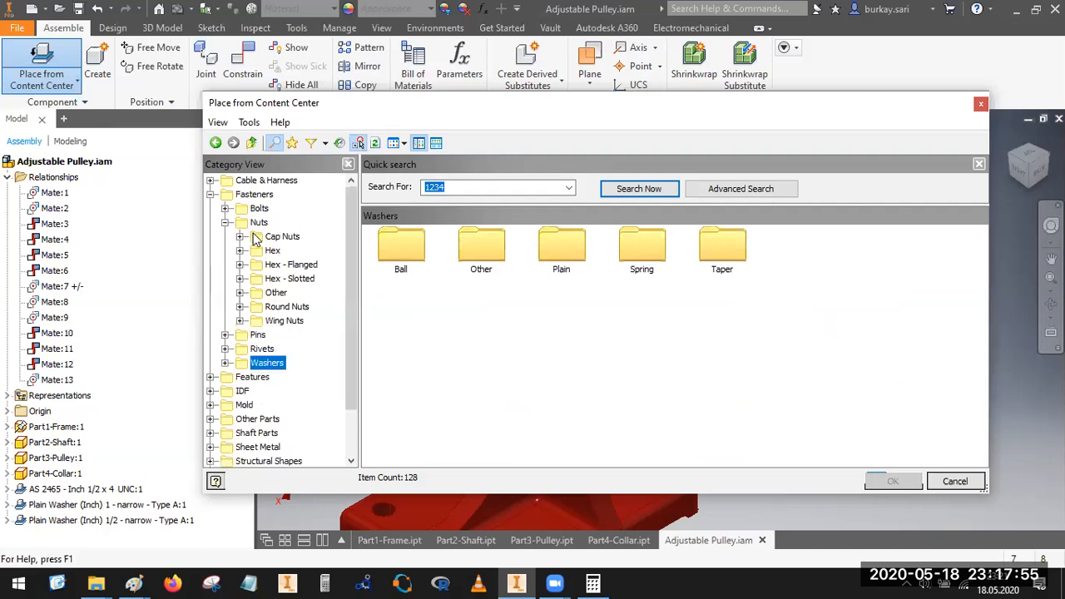
pyautogui.click(273, 250)
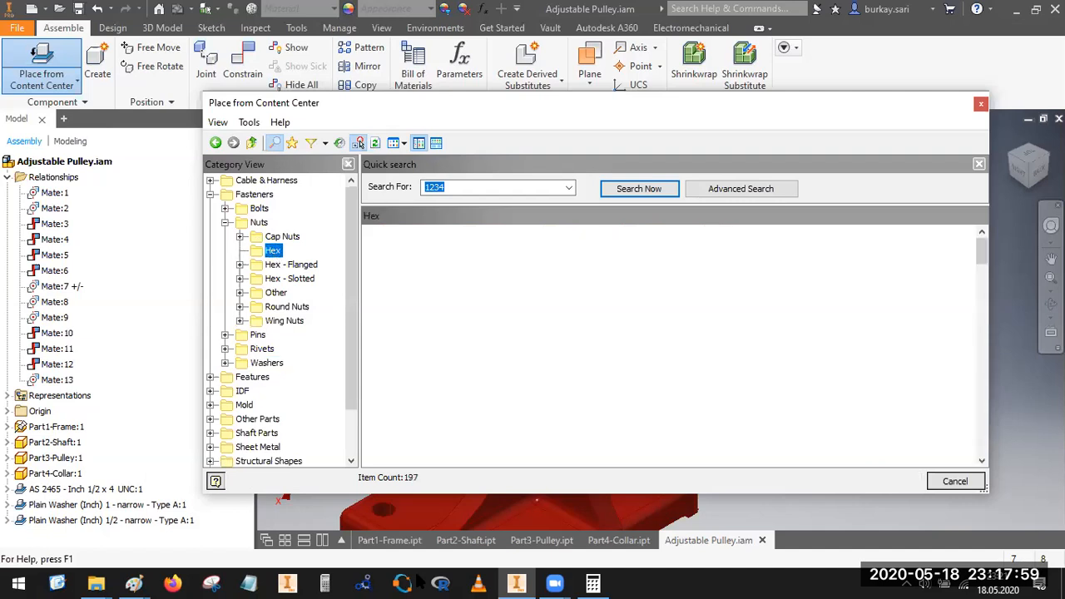
# Step: Switch to the Adjustable Pulley drawing in Paint and examine the nut and washer at the shaft's threaded end
pyautogui.moveTo(133, 582)
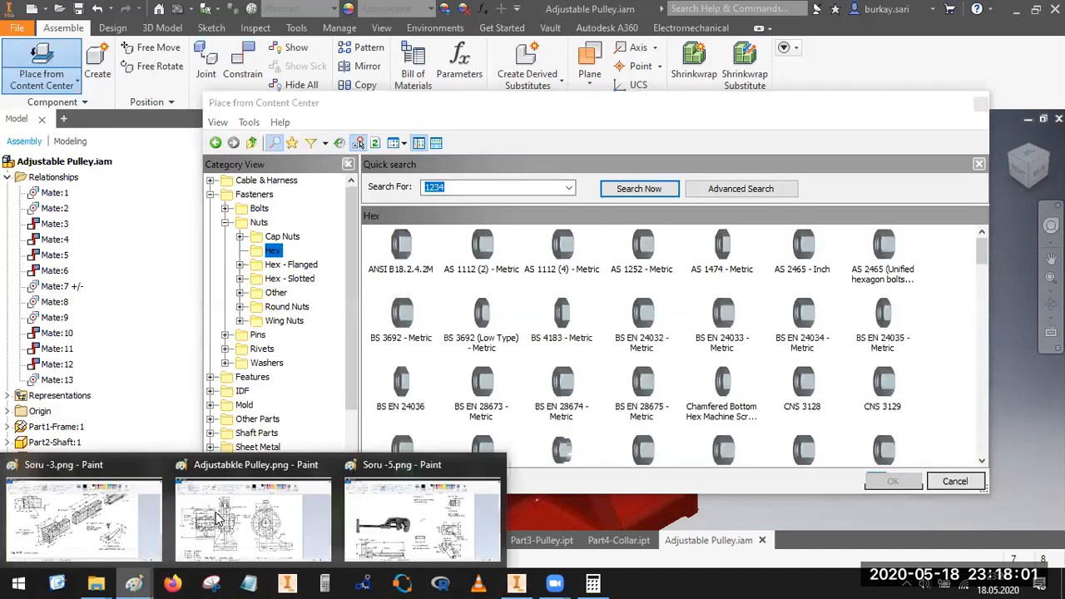
pyautogui.click(219, 519)
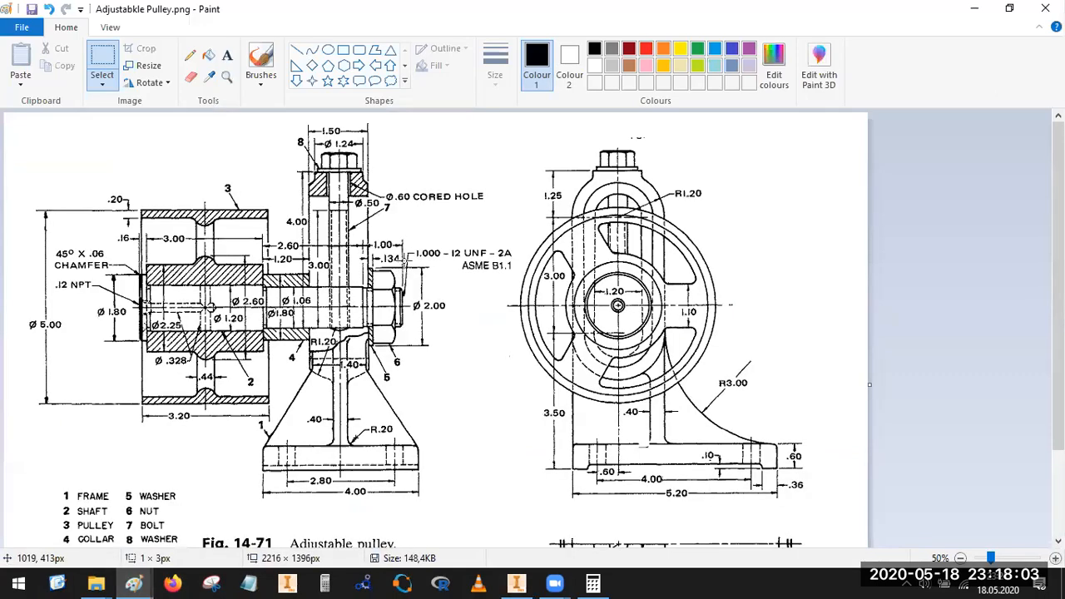
pyautogui.moveTo(354, 374); pyautogui.dragTo(328, 374)
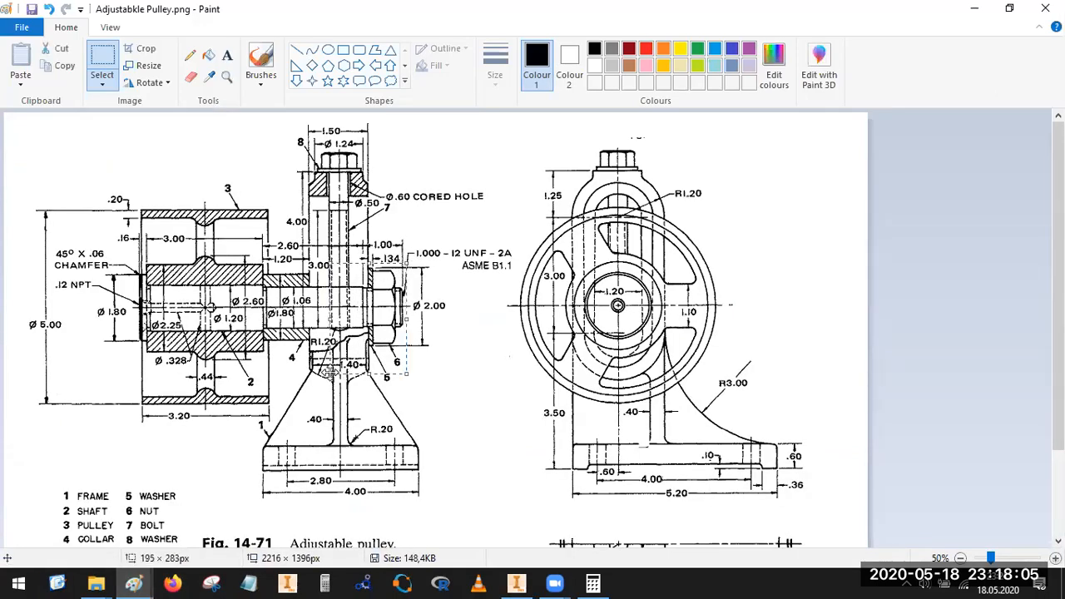
pyautogui.moveTo(420, 261)
pyautogui.mouseDown()
pyautogui.moveTo(366, 353)
pyautogui.moveTo(434, 270)
pyautogui.mouseUp()
pyautogui.moveTo(344, 263); pyautogui.dragTo(332, 280)
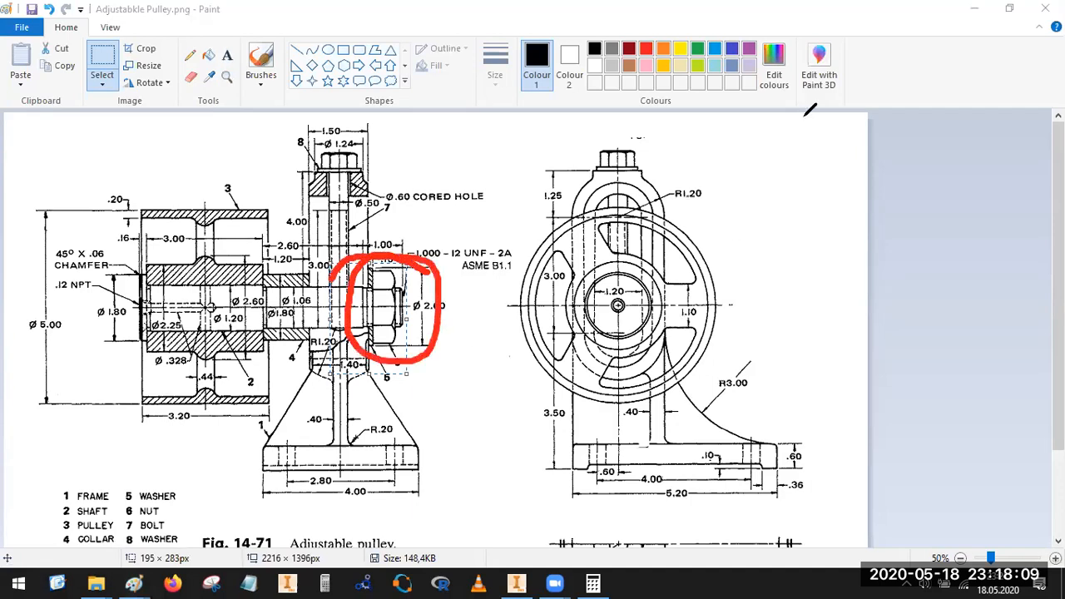
pyautogui.click(517, 584)
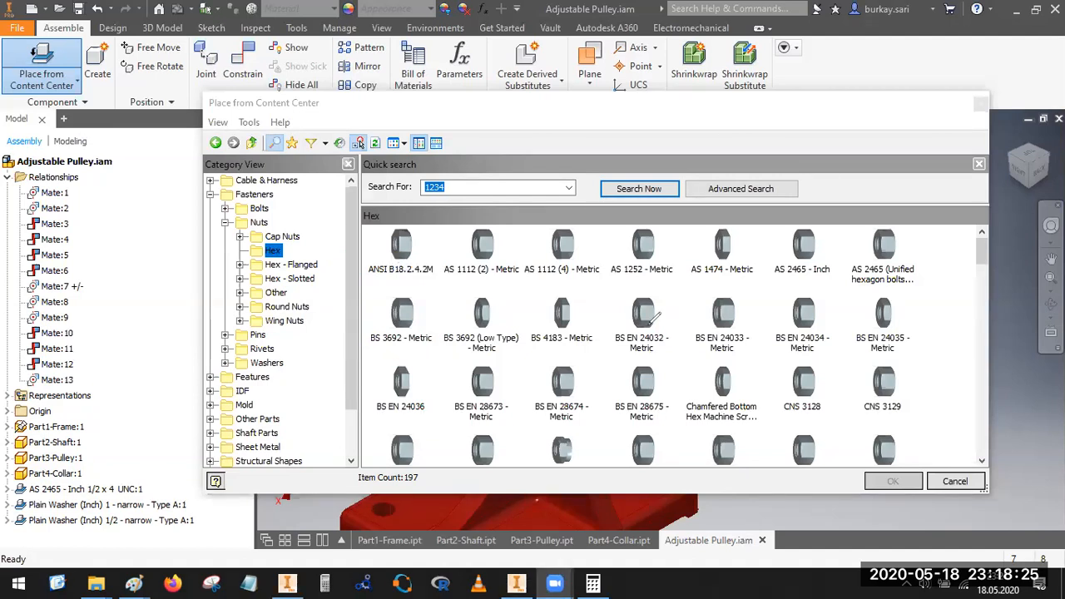
# Step: Choose the Hex Nut - Inch family from the hex nuts for placement in the assembly
pyautogui.moveTo(982, 256); pyautogui.dragTo(984, 313)
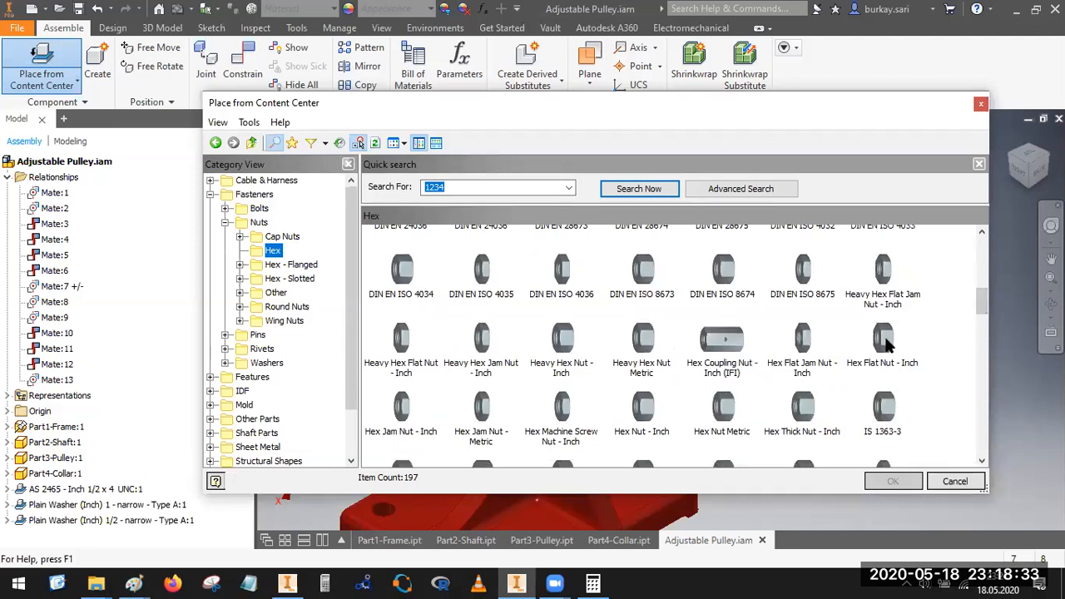
pyautogui.click(885, 347)
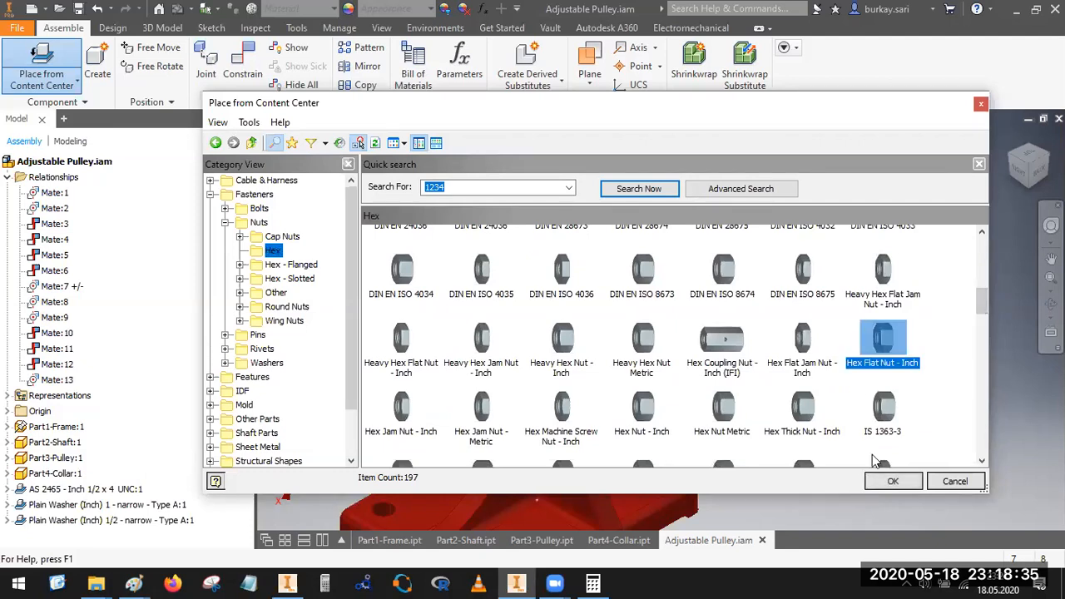
pyautogui.click(893, 481)
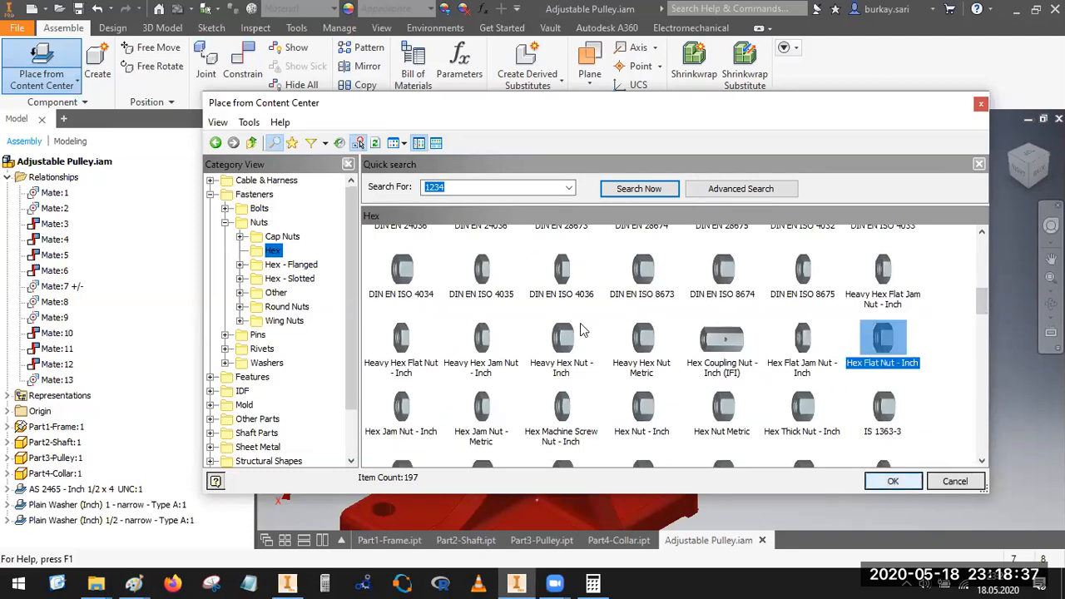
pyautogui.click(565, 358)
pyautogui.click(641, 343)
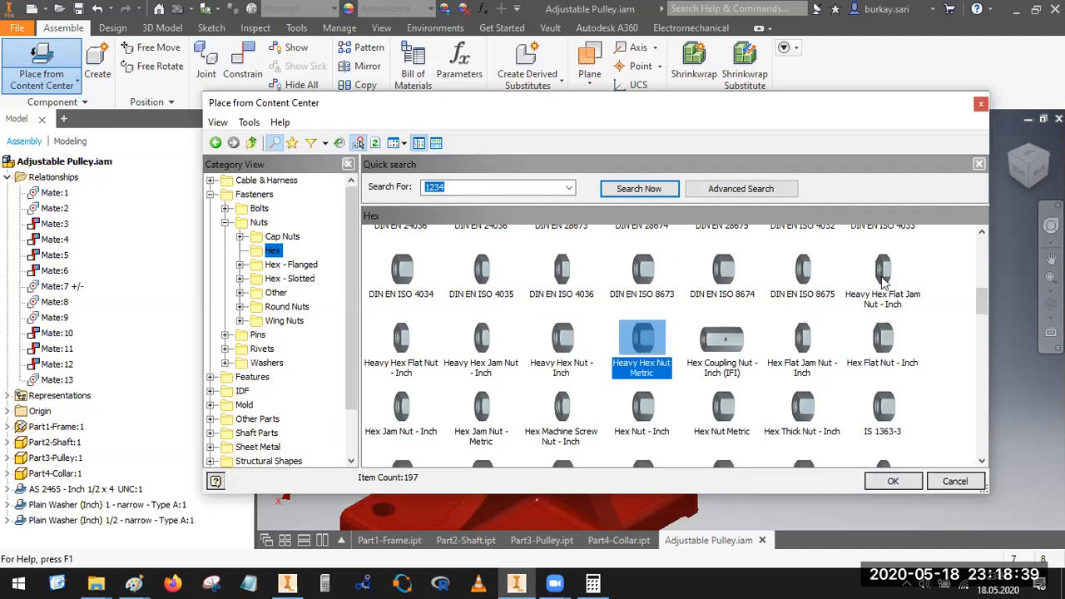
pyautogui.click(884, 342)
pyautogui.click(640, 410)
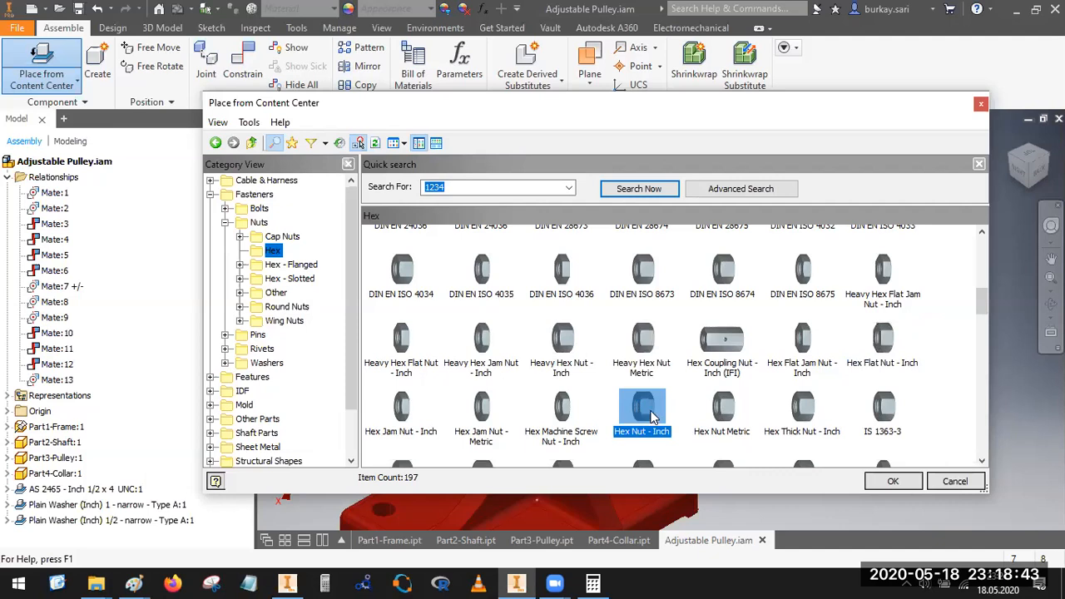
pyautogui.click(893, 482)
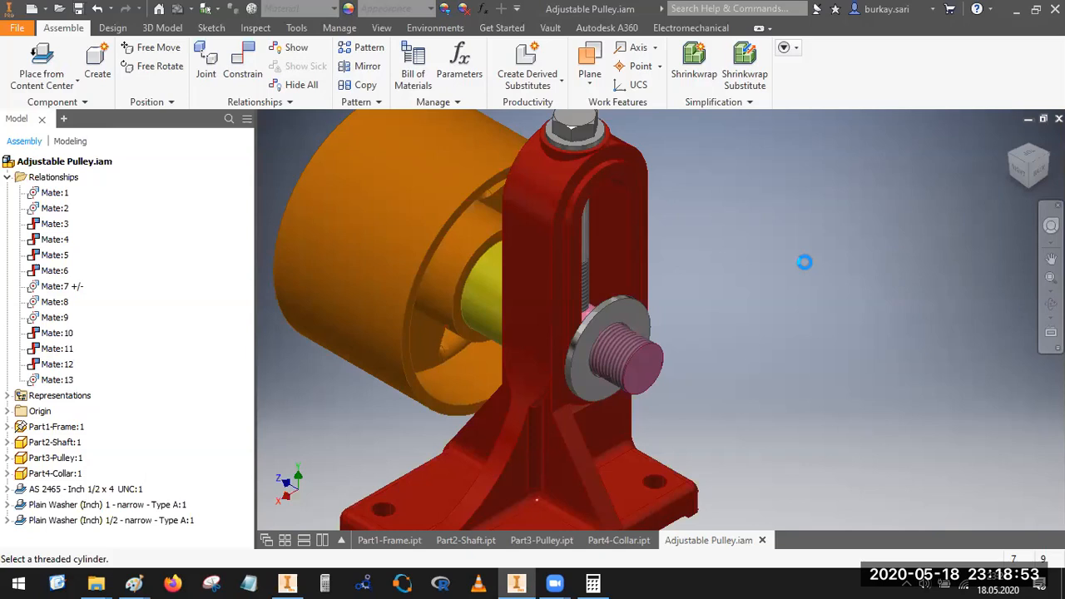
pyautogui.press('Escape')
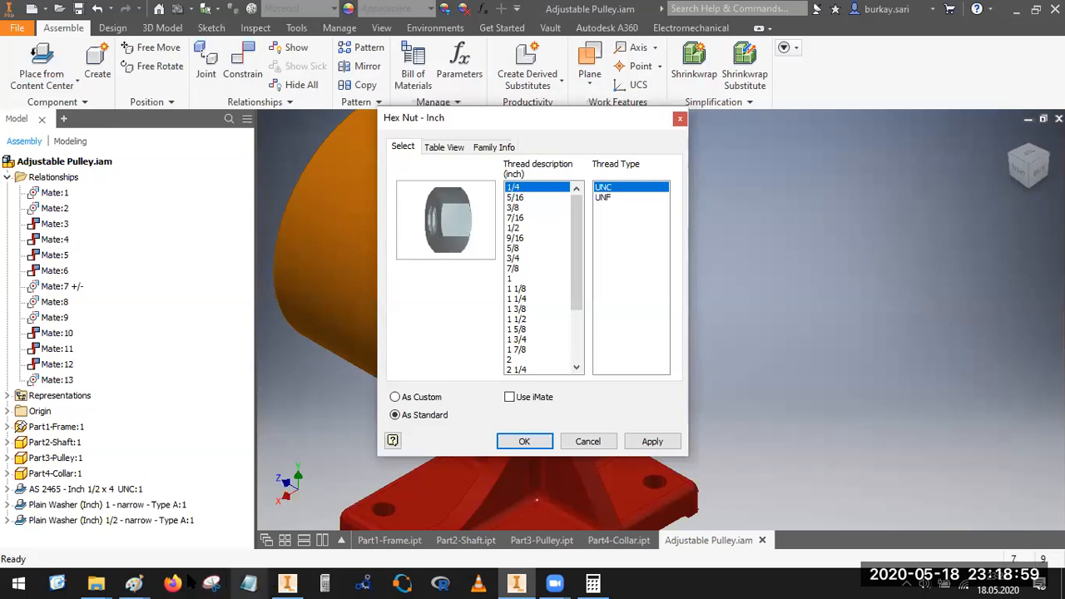
# Step: Examine the shaft's thread callout on the Adjustable Pulley drawing in Paint, return to Inventor and cancel the reregistration request
pyautogui.click(134, 582)
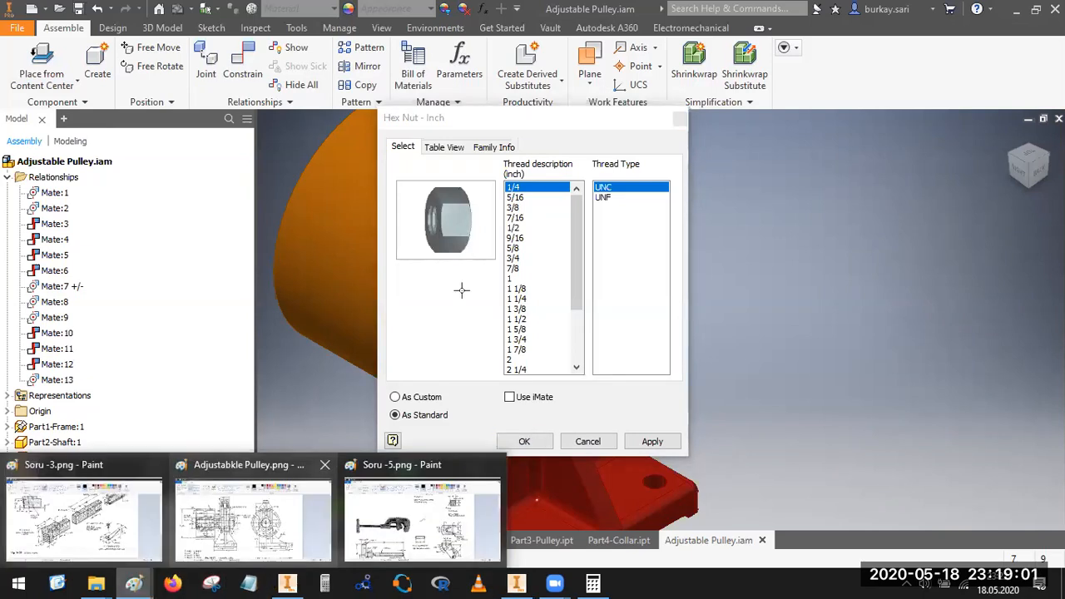
pyautogui.click(253, 516)
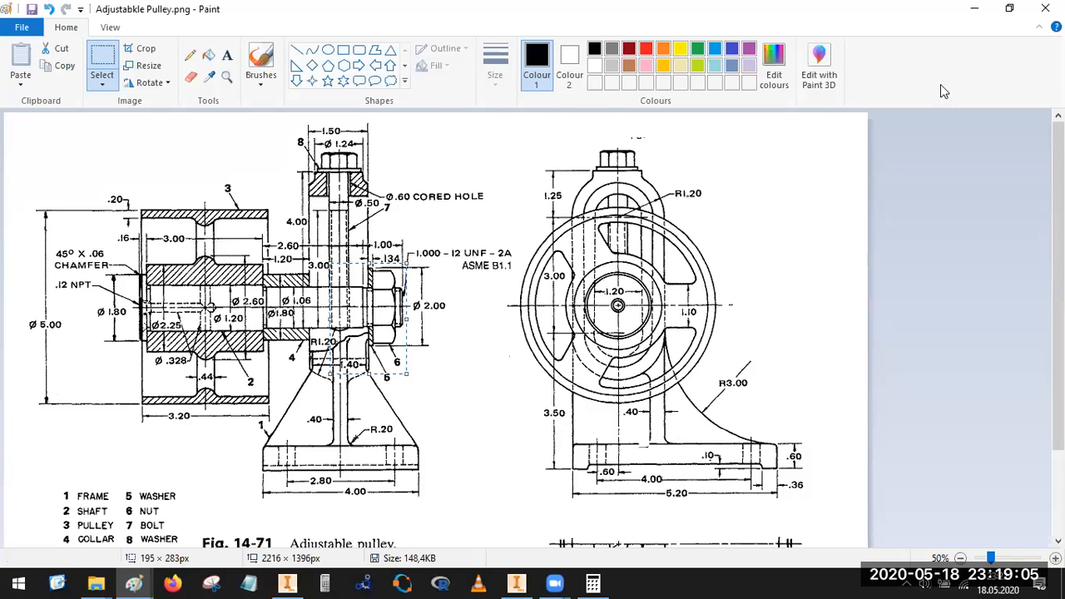
pyautogui.click(975, 8)
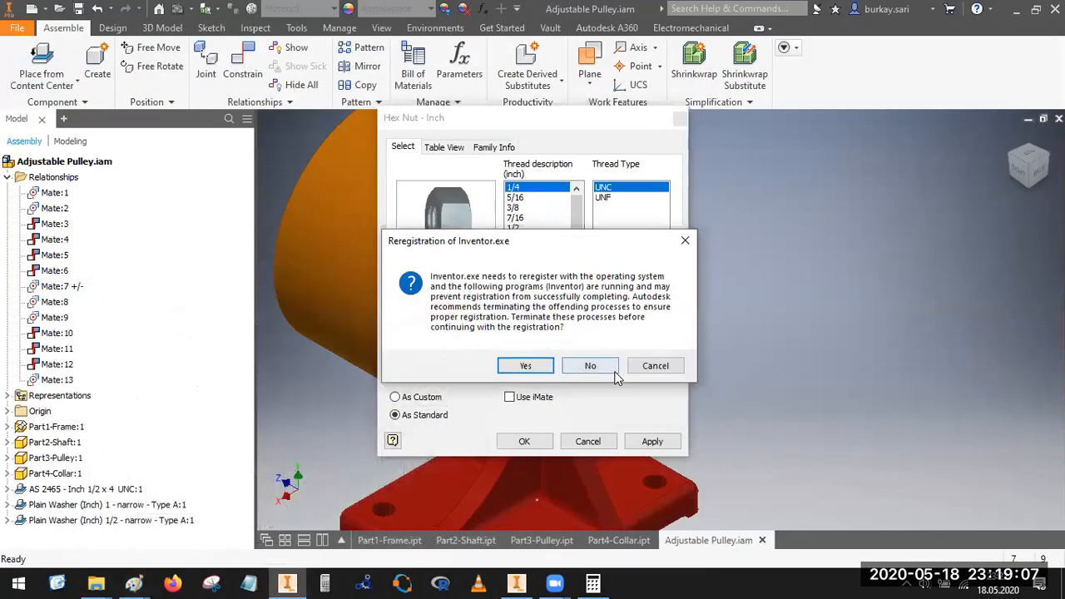
pyautogui.click(662, 369)
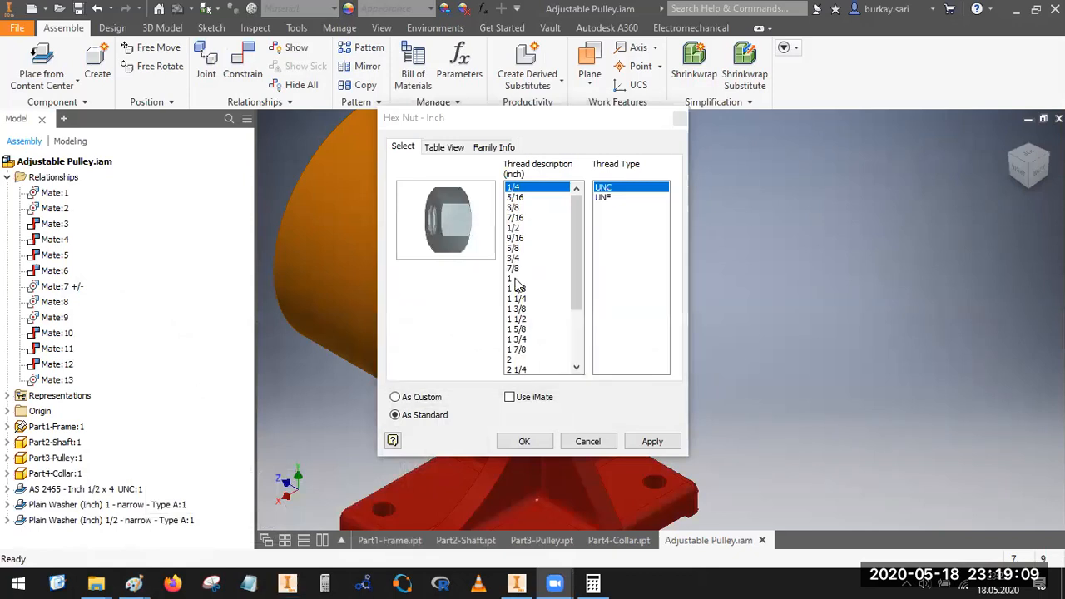
pyautogui.click(644, 325)
# Step: Place one standard hex nut with thread description 1 and thread type UNF beside the frame
pyautogui.click(511, 278)
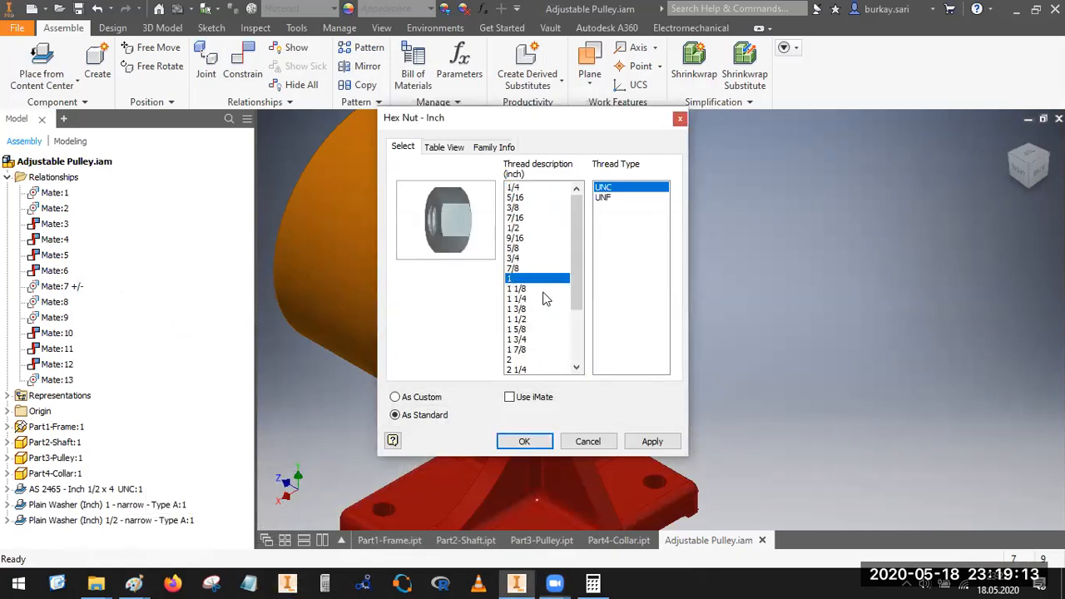
pyautogui.click(607, 197)
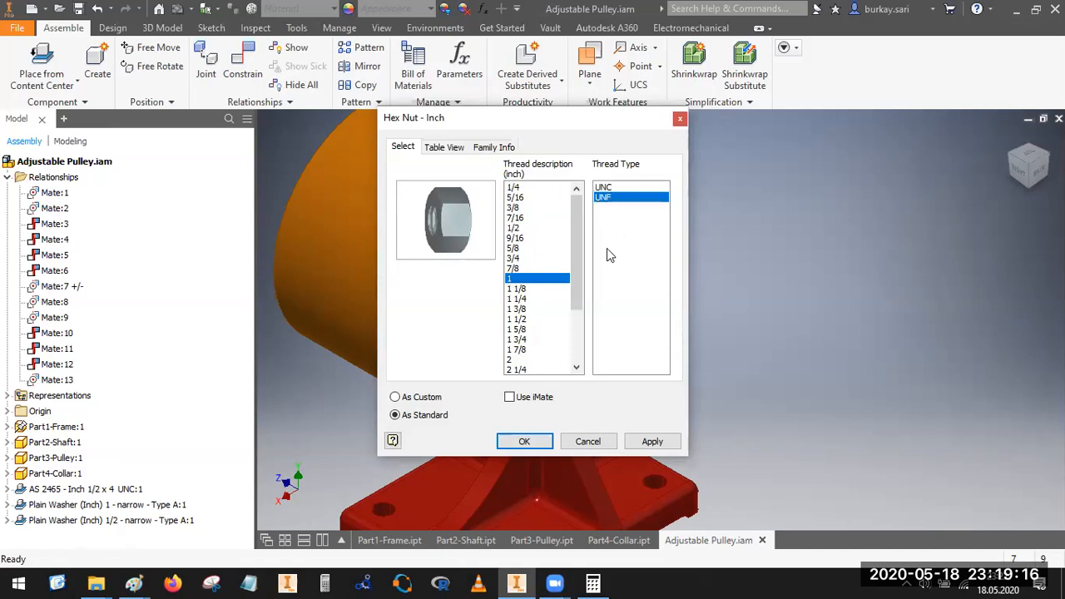
pyautogui.click(526, 441)
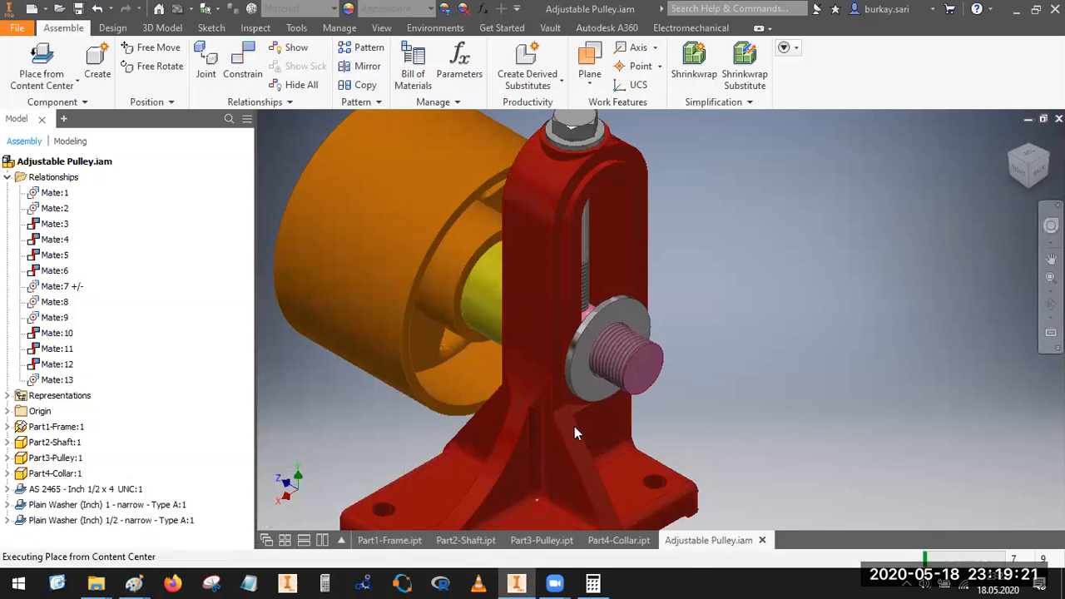
pyautogui.click(889, 278)
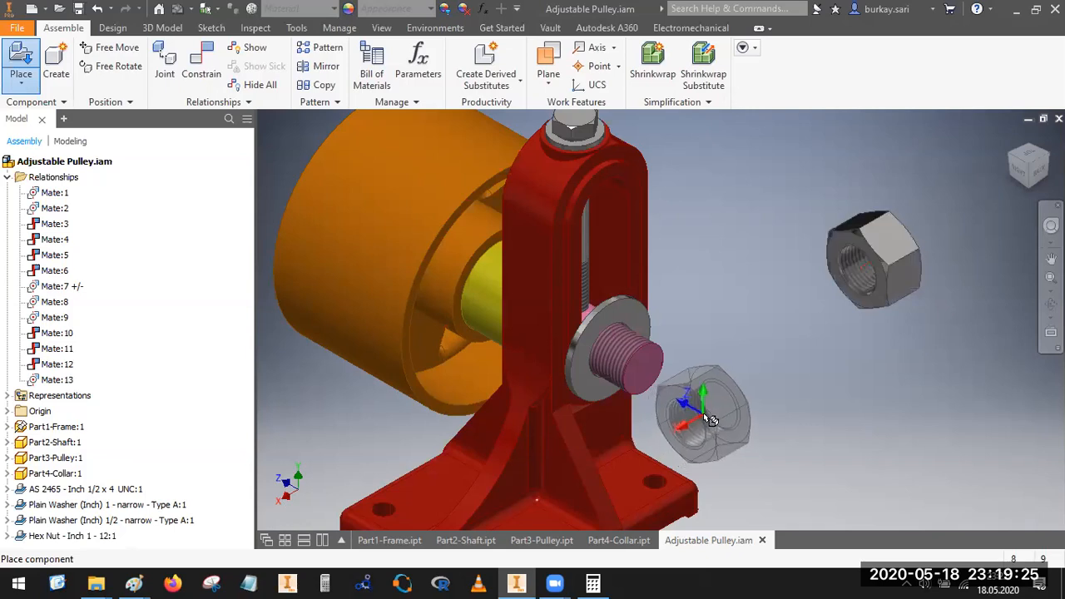
pyautogui.press('Escape')
# Step: Mate the axis of the hex nut's bore to the axis of the shaft's threaded end
pyautogui.press('c')
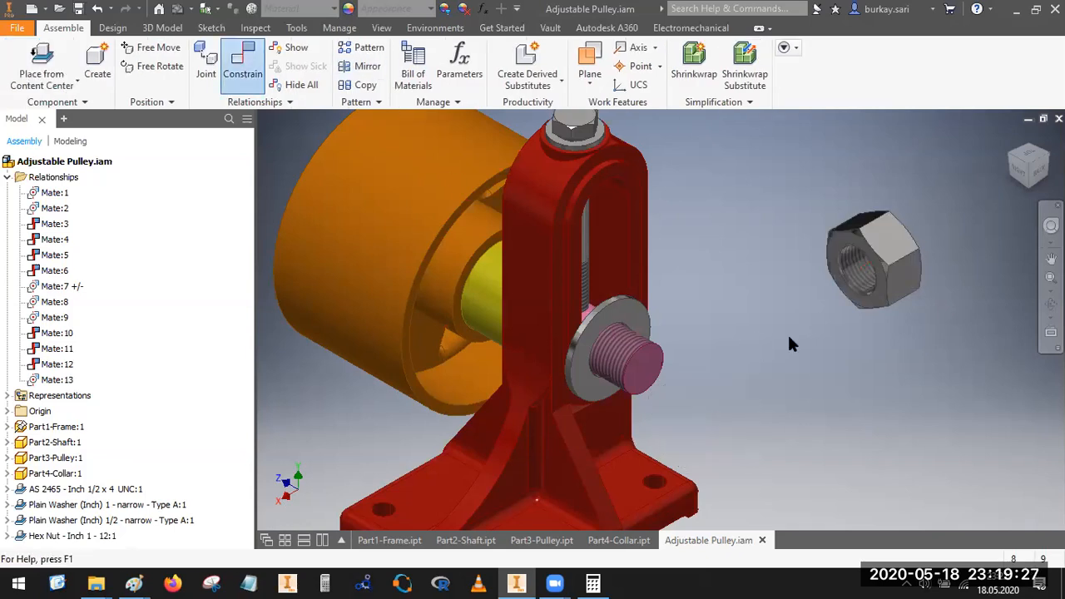
pyautogui.scroll(3, 863, 294)
pyautogui.click(863, 293)
pyautogui.scroll(-3, 713, 337)
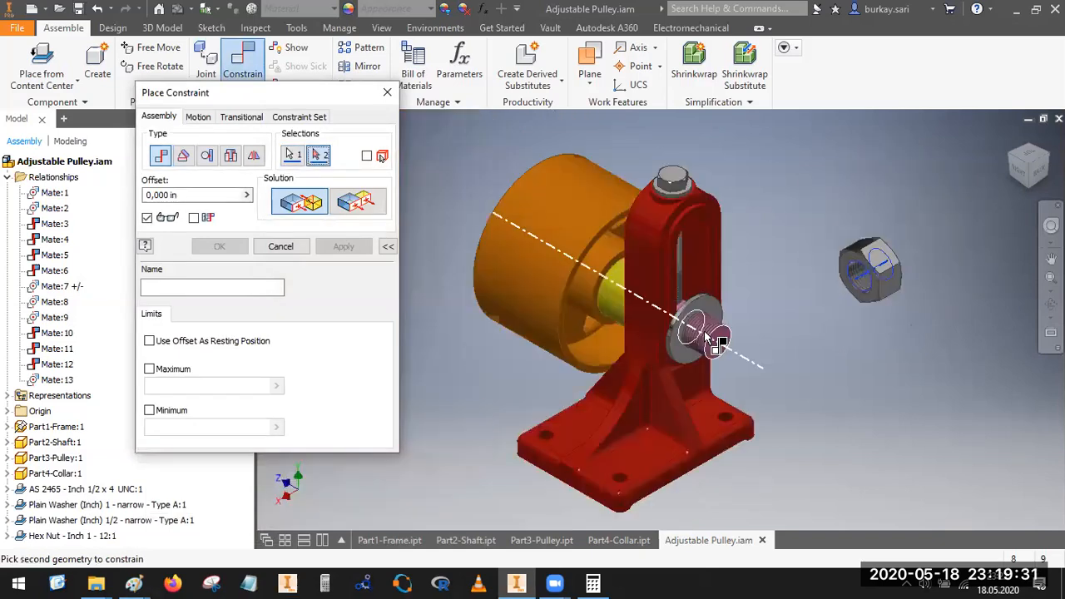
pyautogui.click(714, 337)
pyautogui.click(214, 247)
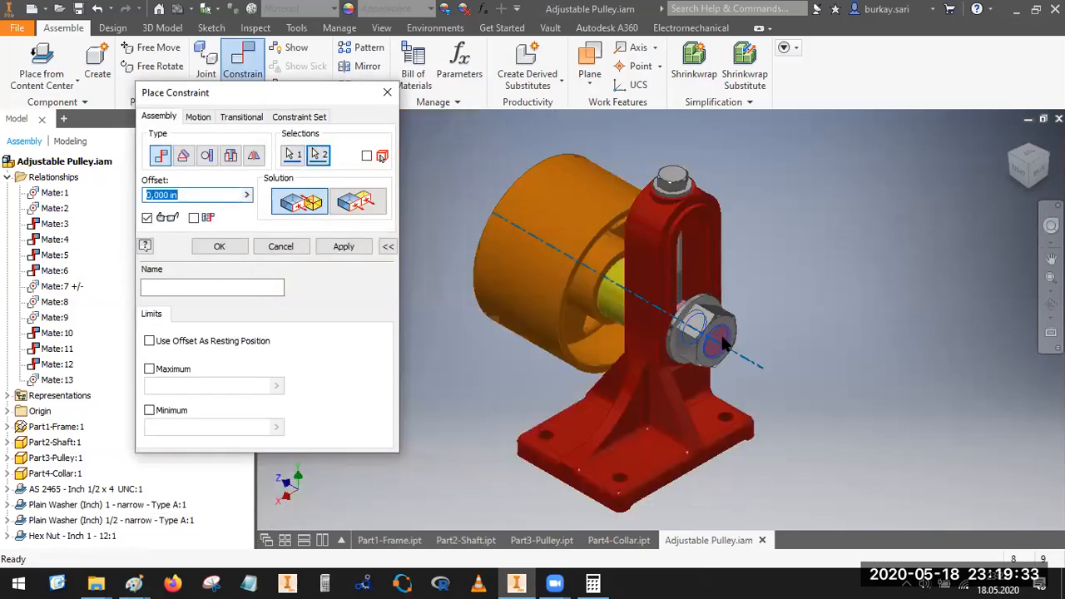
# Step: Slide the hex nut along the shaft axis clear of the washer and shift the shaft upward in the frame's slot
pyautogui.scroll(4, 707, 331)
pyautogui.moveTo(707, 331); pyautogui.dragTo(915, 353)
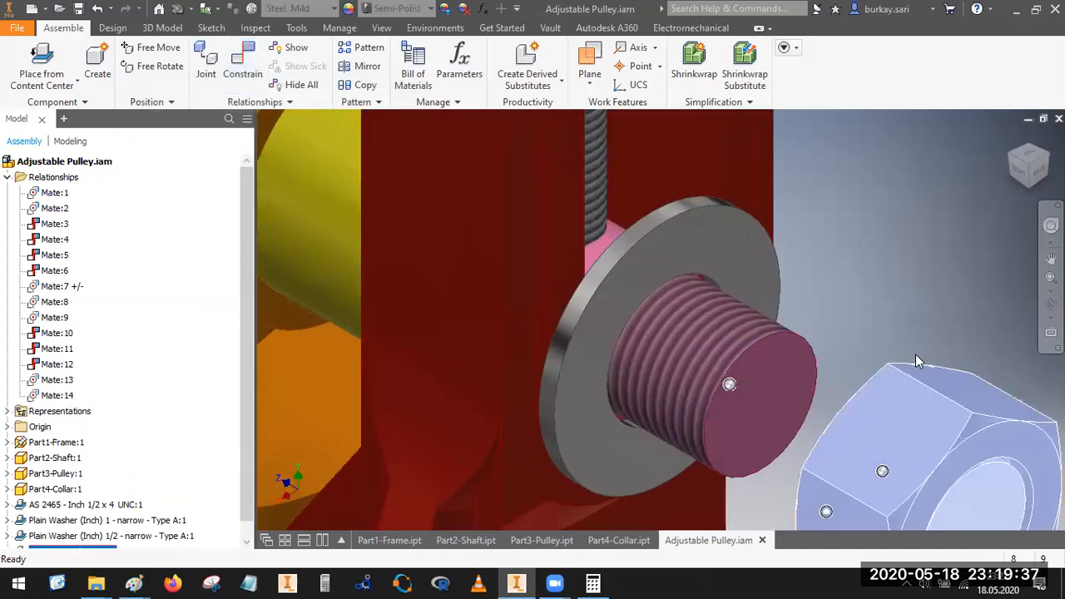
pyautogui.scroll(-4, 920, 275)
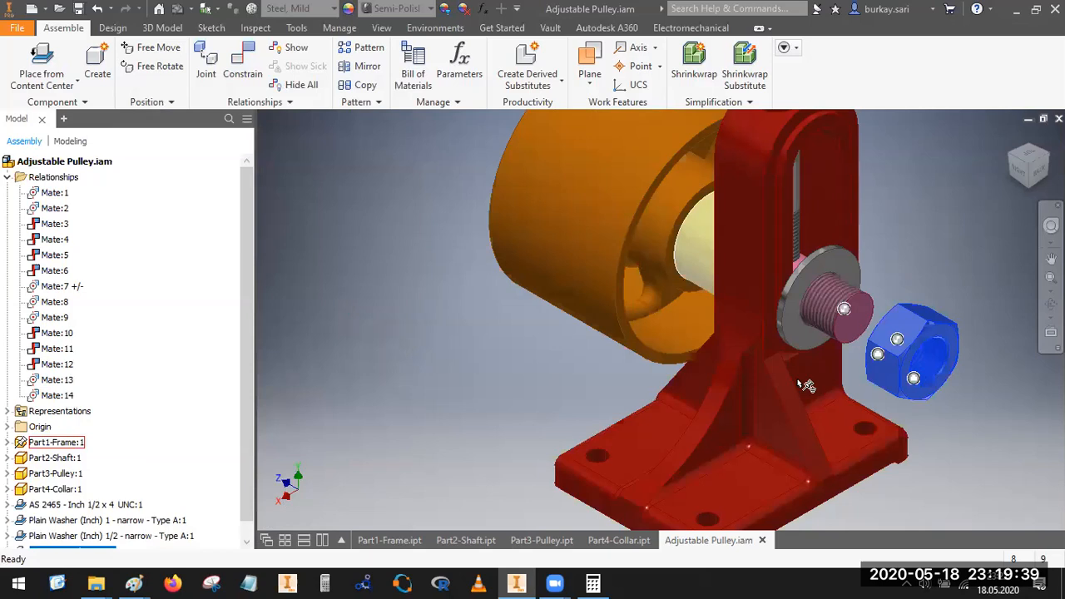
pyautogui.click(608, 382)
pyautogui.click(886, 357)
pyautogui.moveTo(887, 357); pyautogui.dragTo(1008, 428)
pyautogui.moveTo(838, 306); pyautogui.dragTo(842, 150)
pyautogui.click(956, 195)
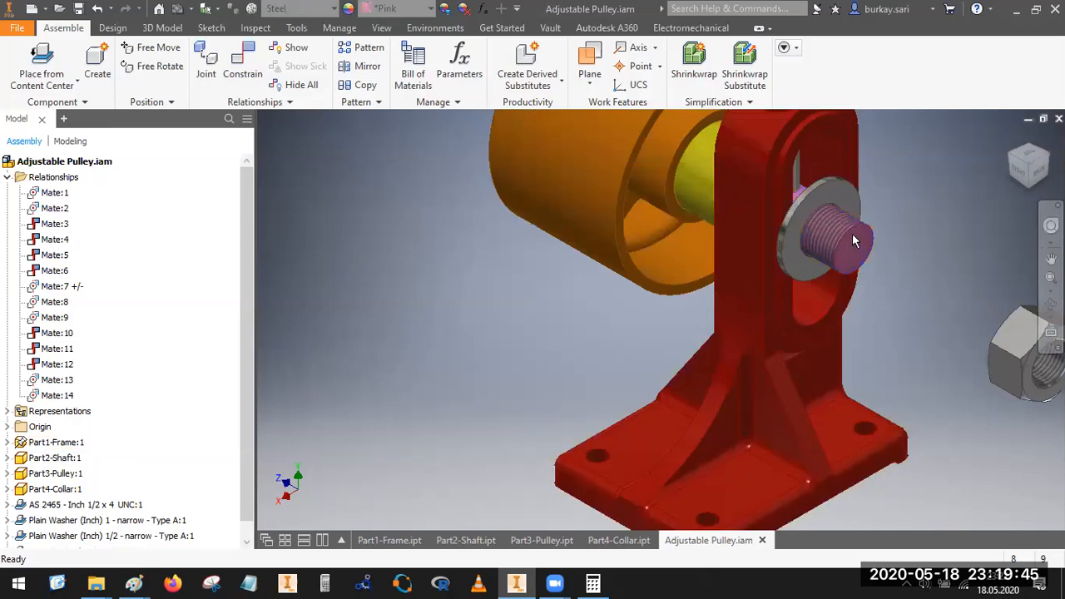
# Step: Mate the hex nut's inner flat face to the outer face of the size 1 washer with zero offset
pyautogui.scroll(-5, 842, 263)
pyautogui.click(1008, 157)
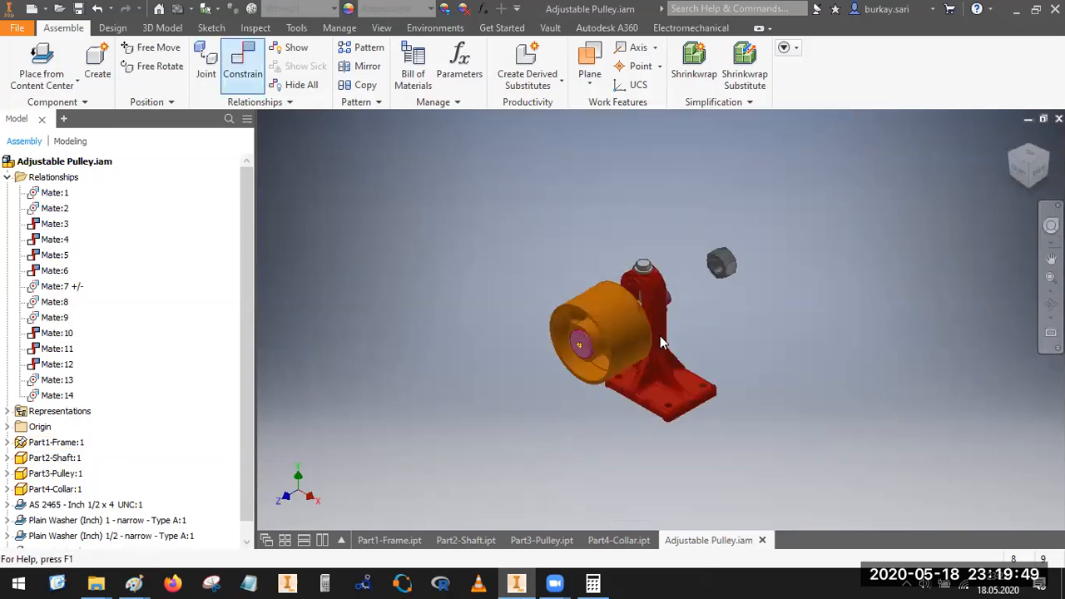
pyautogui.press('c')
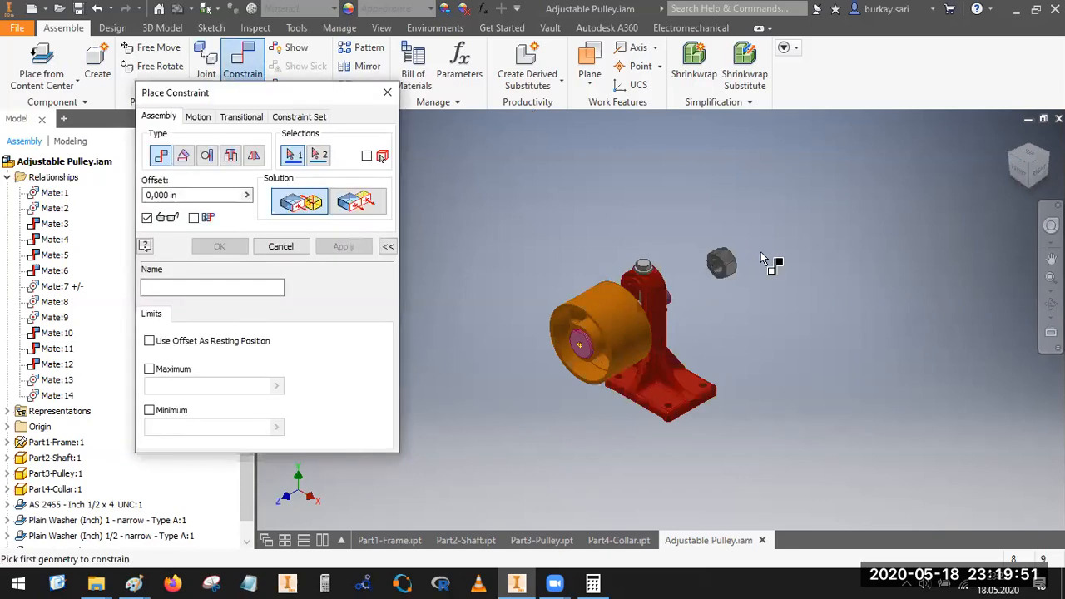
pyautogui.scroll(6, 706, 261)
pyautogui.click(780, 227)
pyautogui.click(1028, 166)
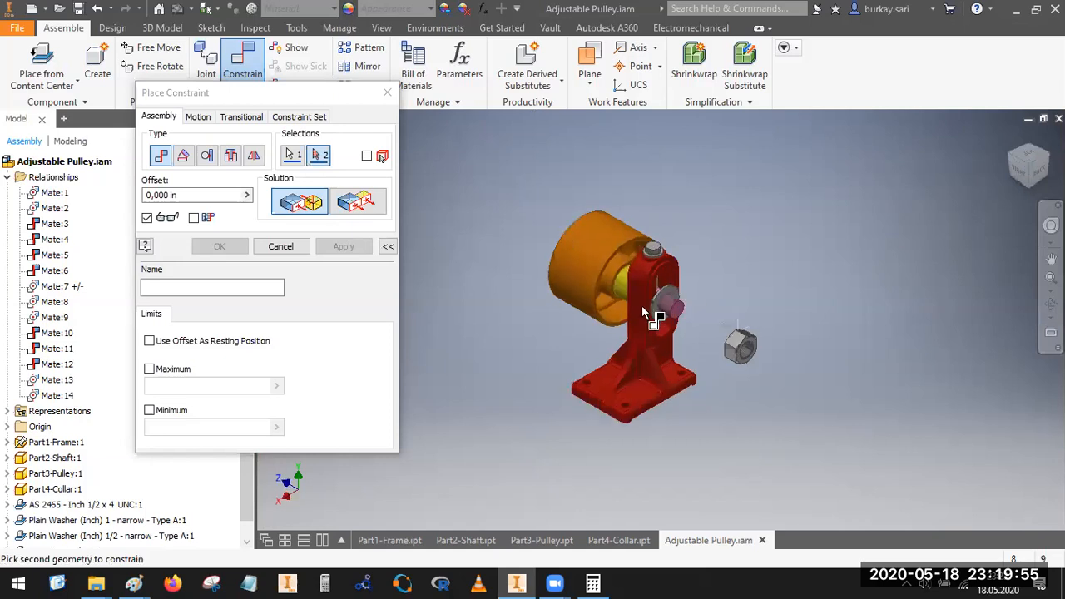
pyautogui.scroll(3, 657, 293)
pyautogui.scroll(3, 661, 284)
pyautogui.click(670, 264)
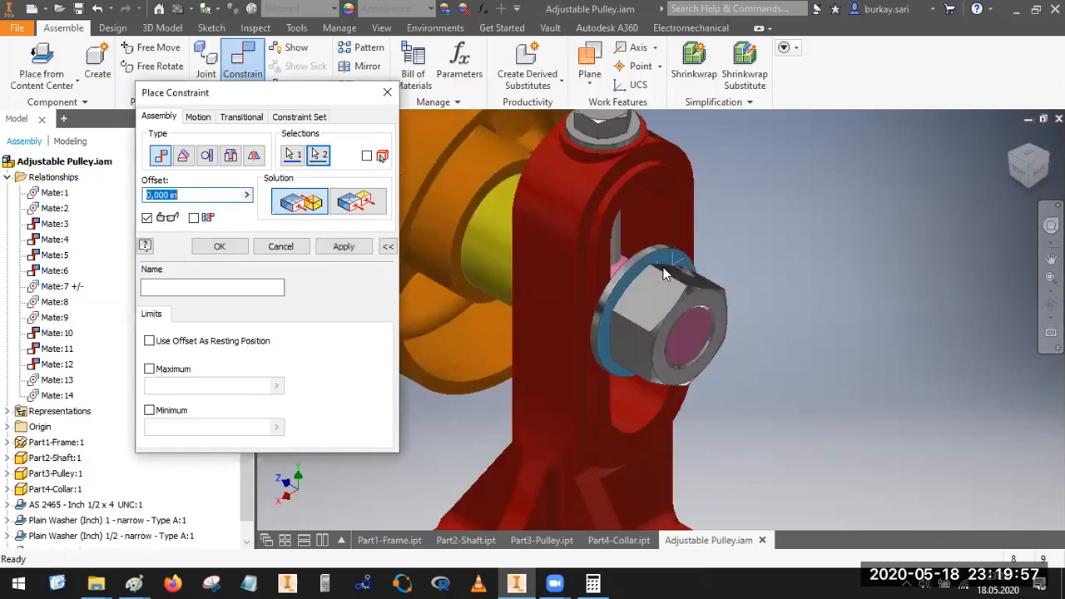
pyautogui.click(213, 248)
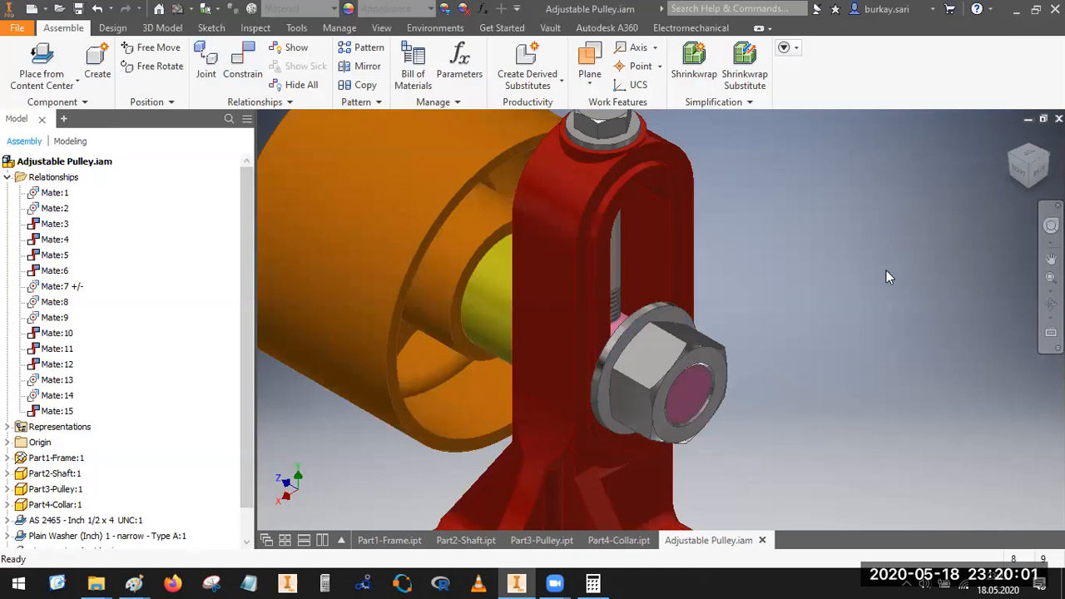
# Step: Save the completed Adjustable Pulley assembly
pyautogui.click(1020, 172)
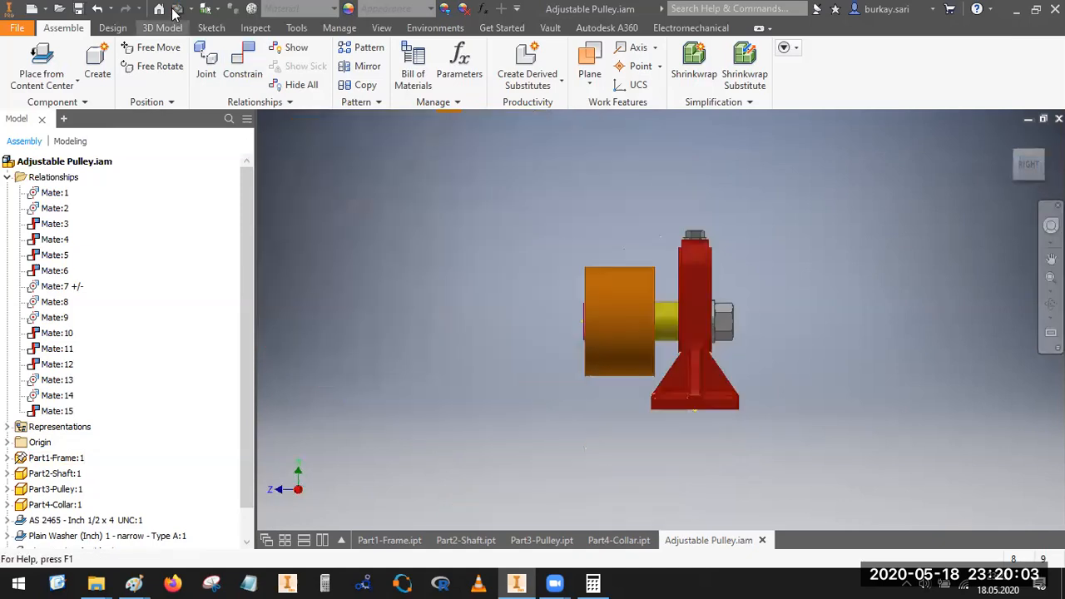
pyautogui.click(80, 9)
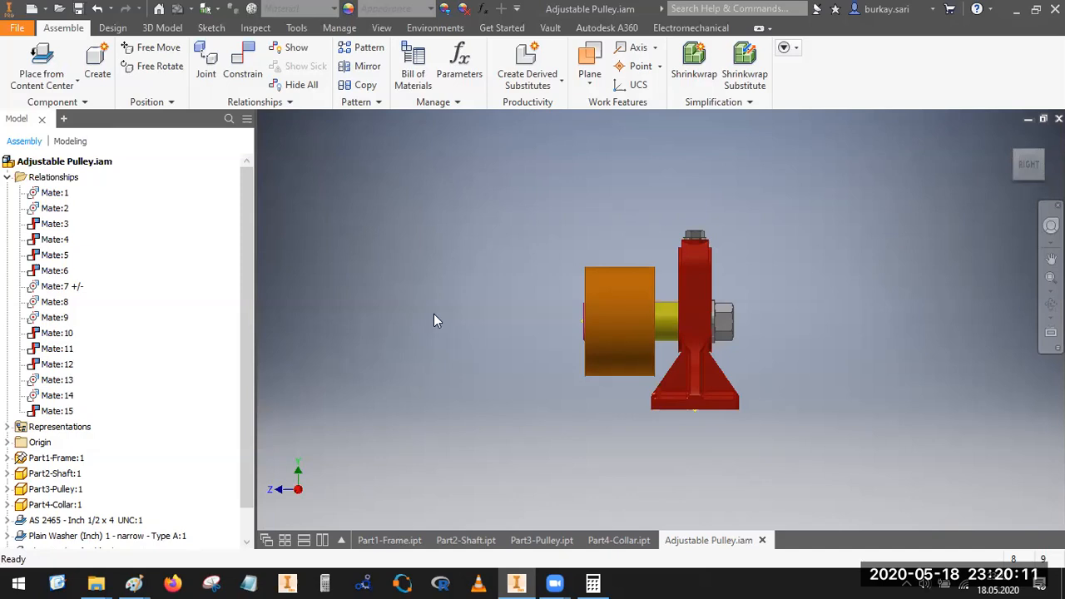
pyautogui.click(1012, 152)
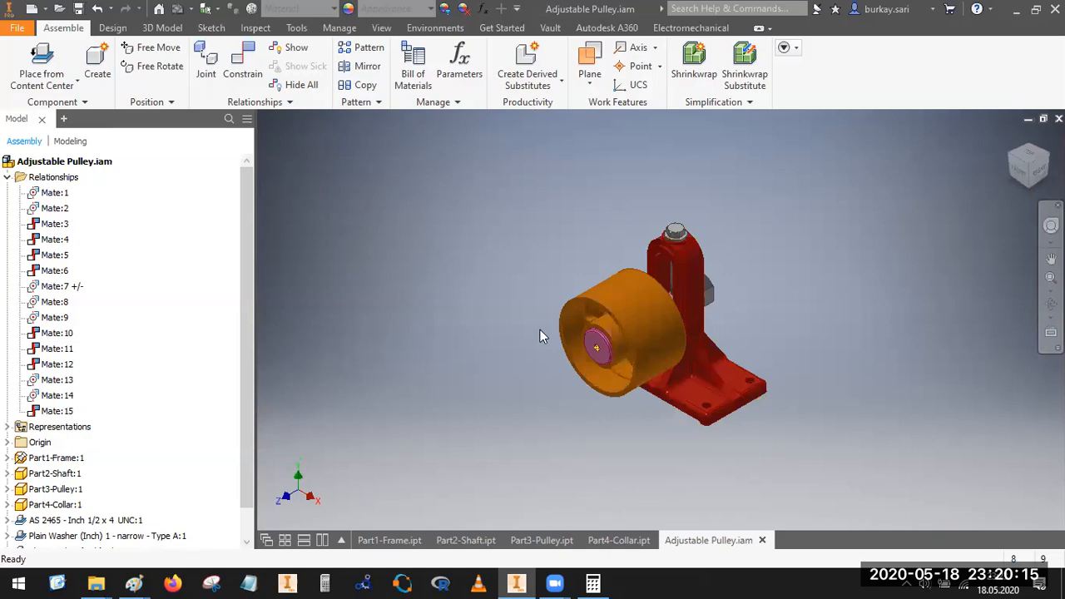